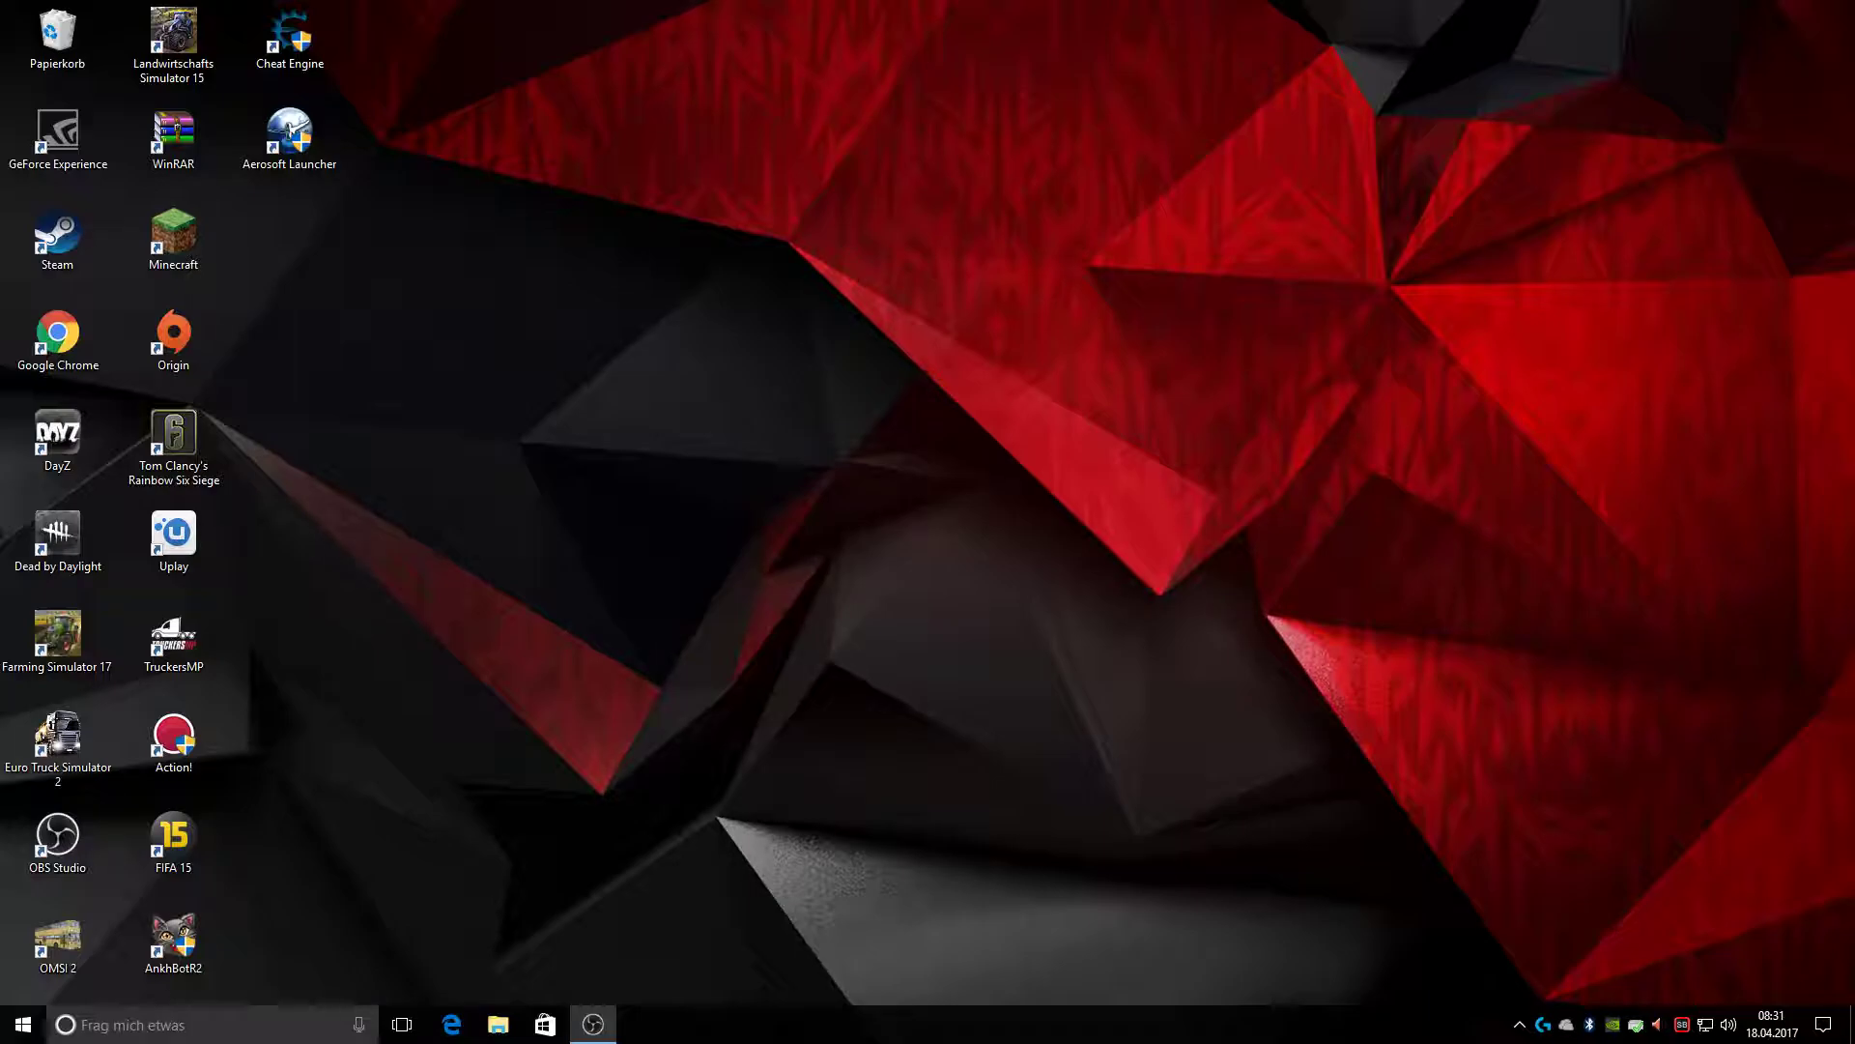
Open Google Chrome and search Google for "omsi forum"
click(99, 329)
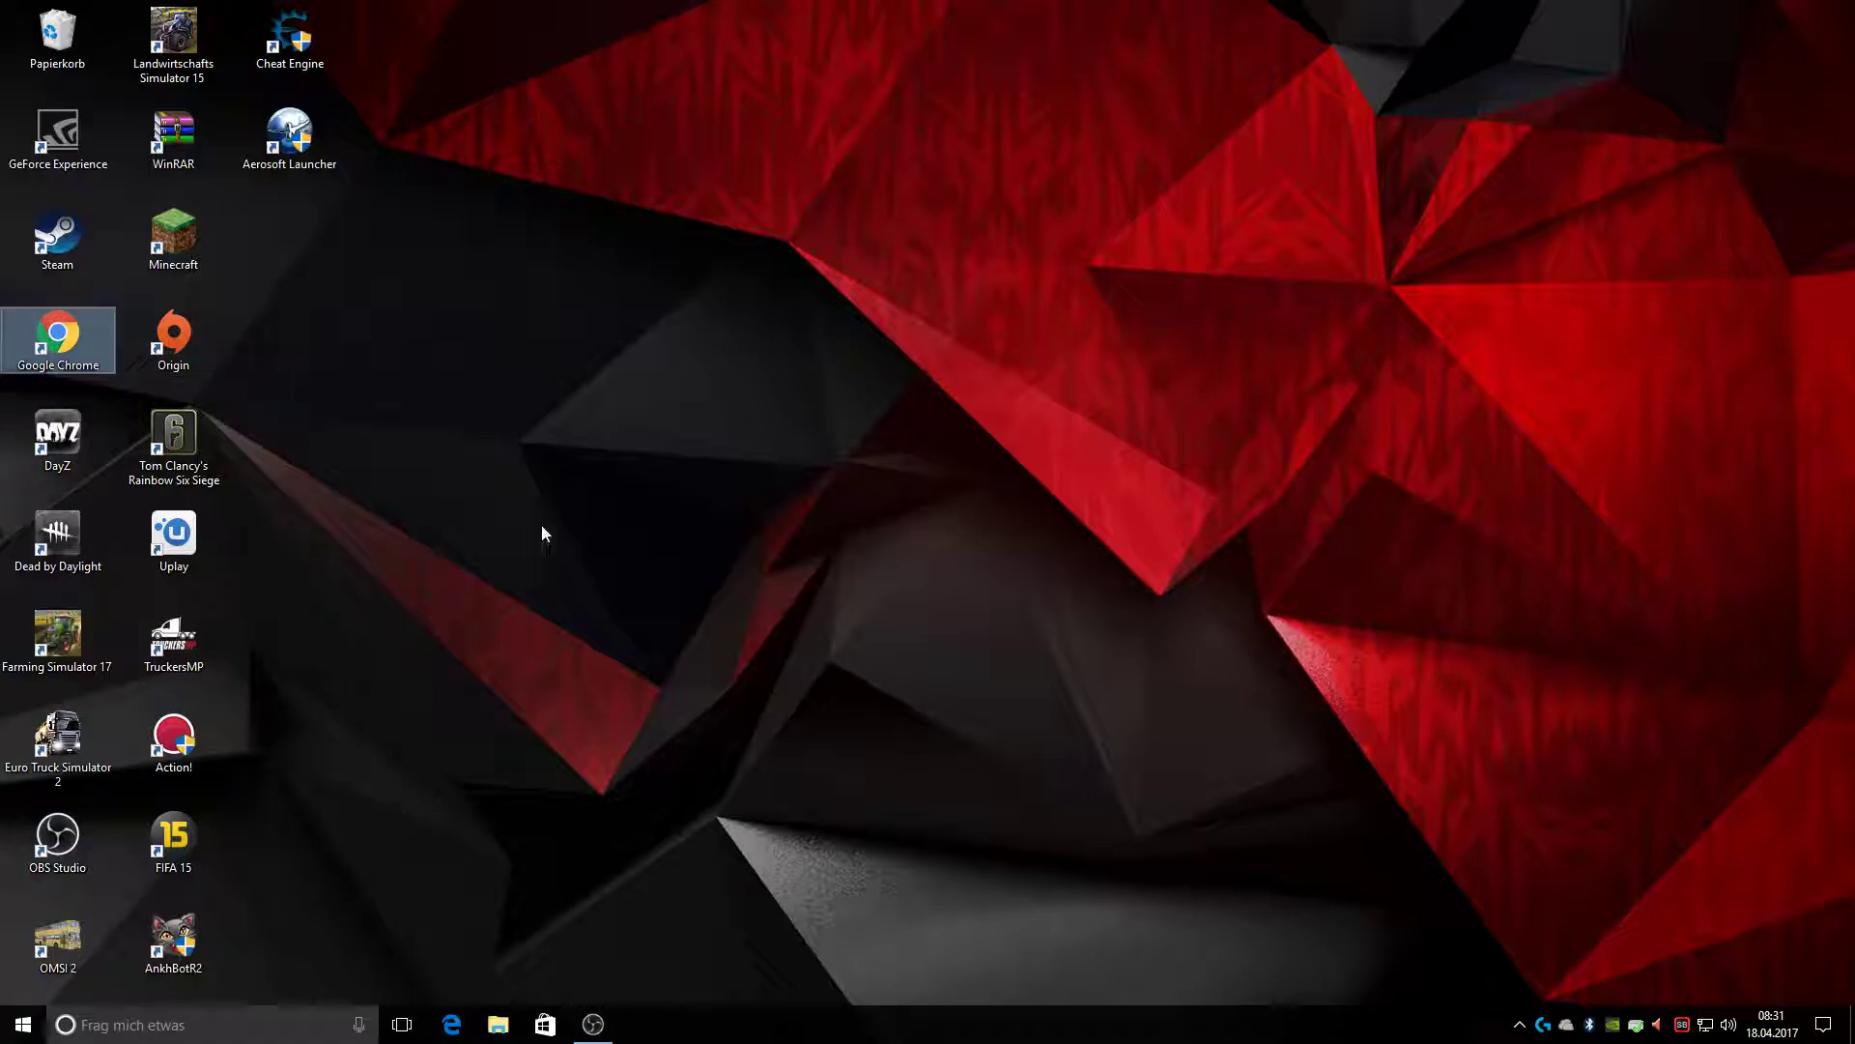
double_click(82, 356)
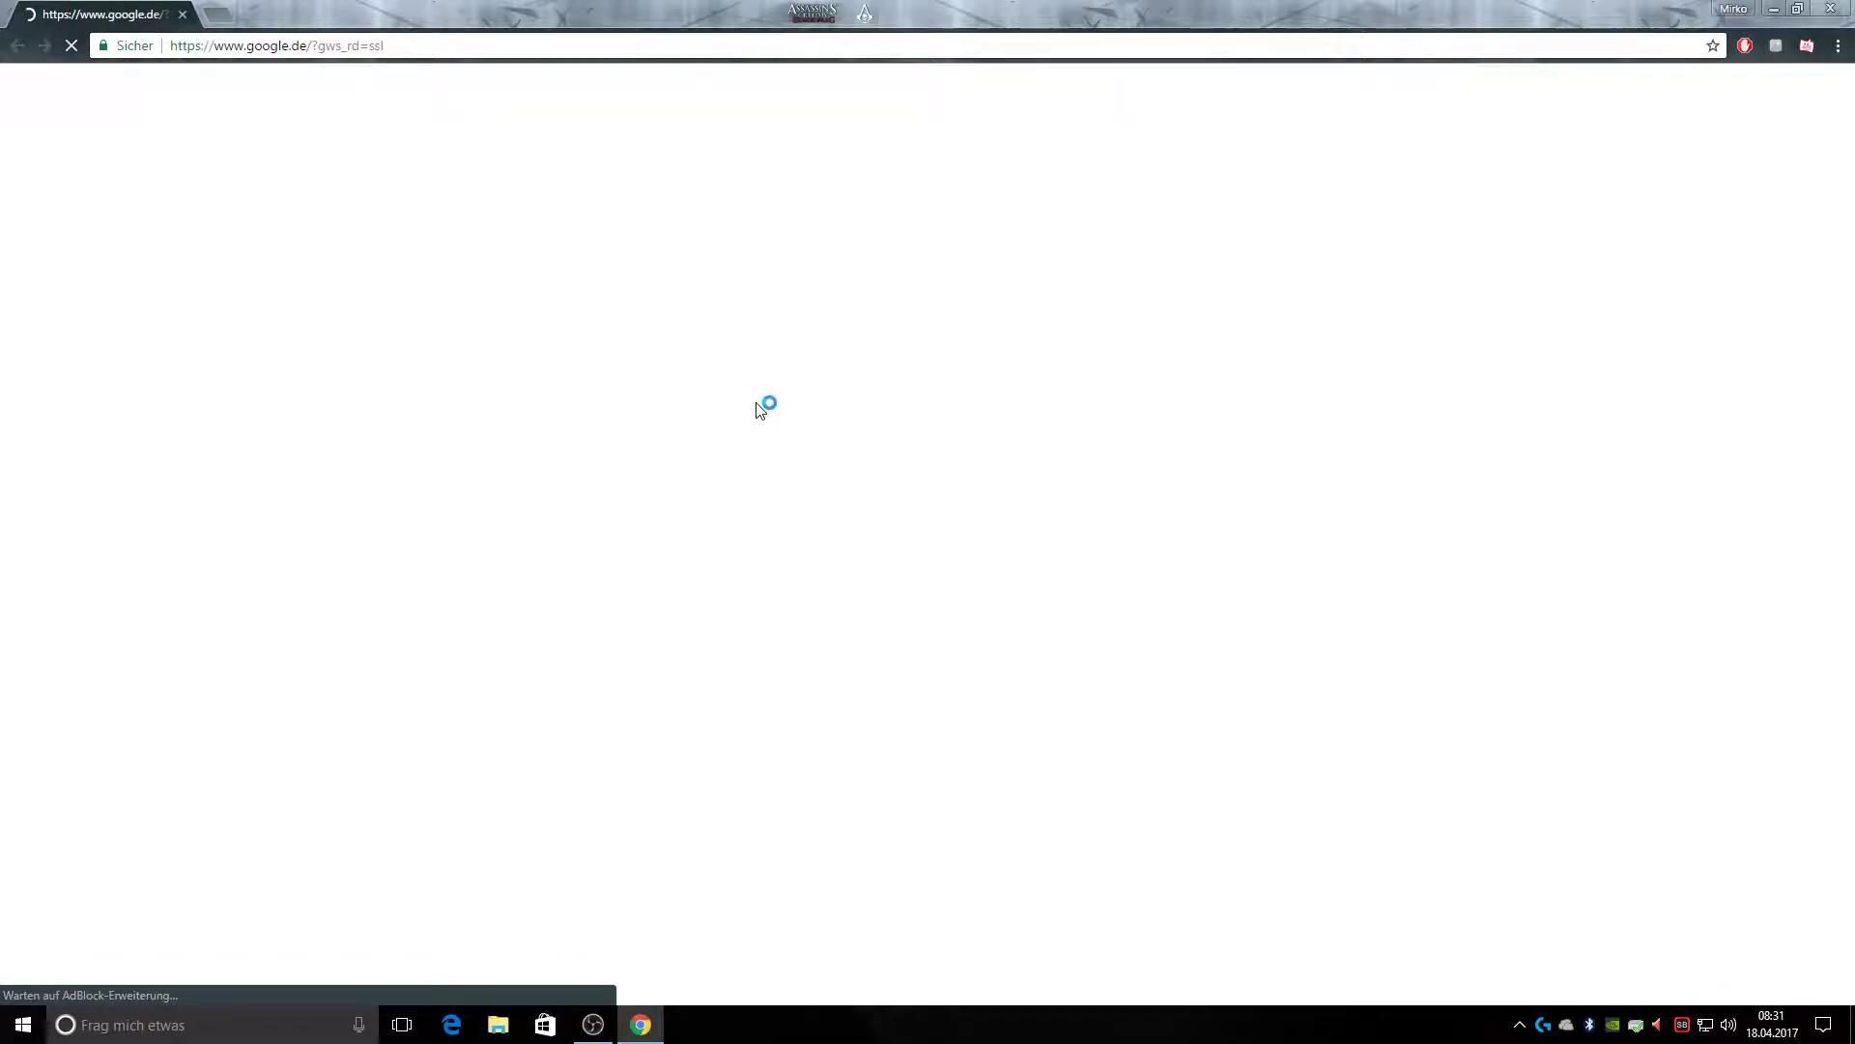
text(omsi forum)
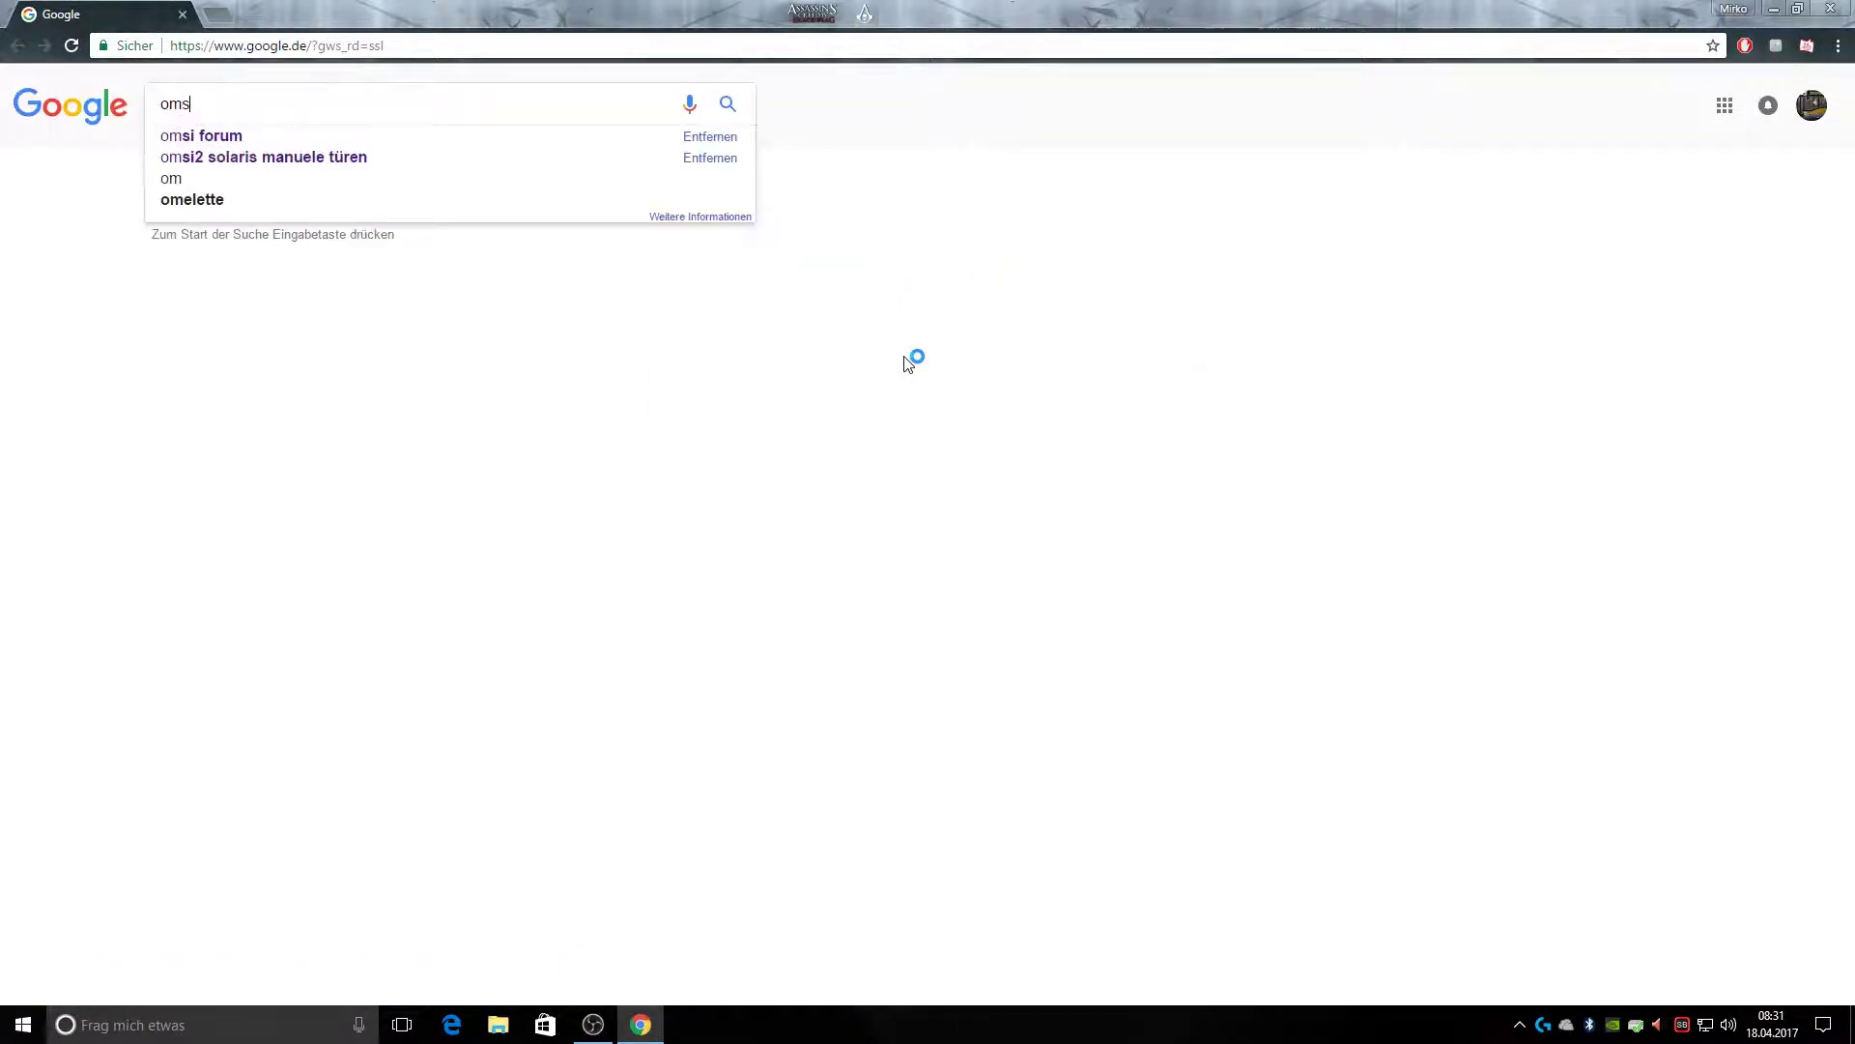
key(Return)
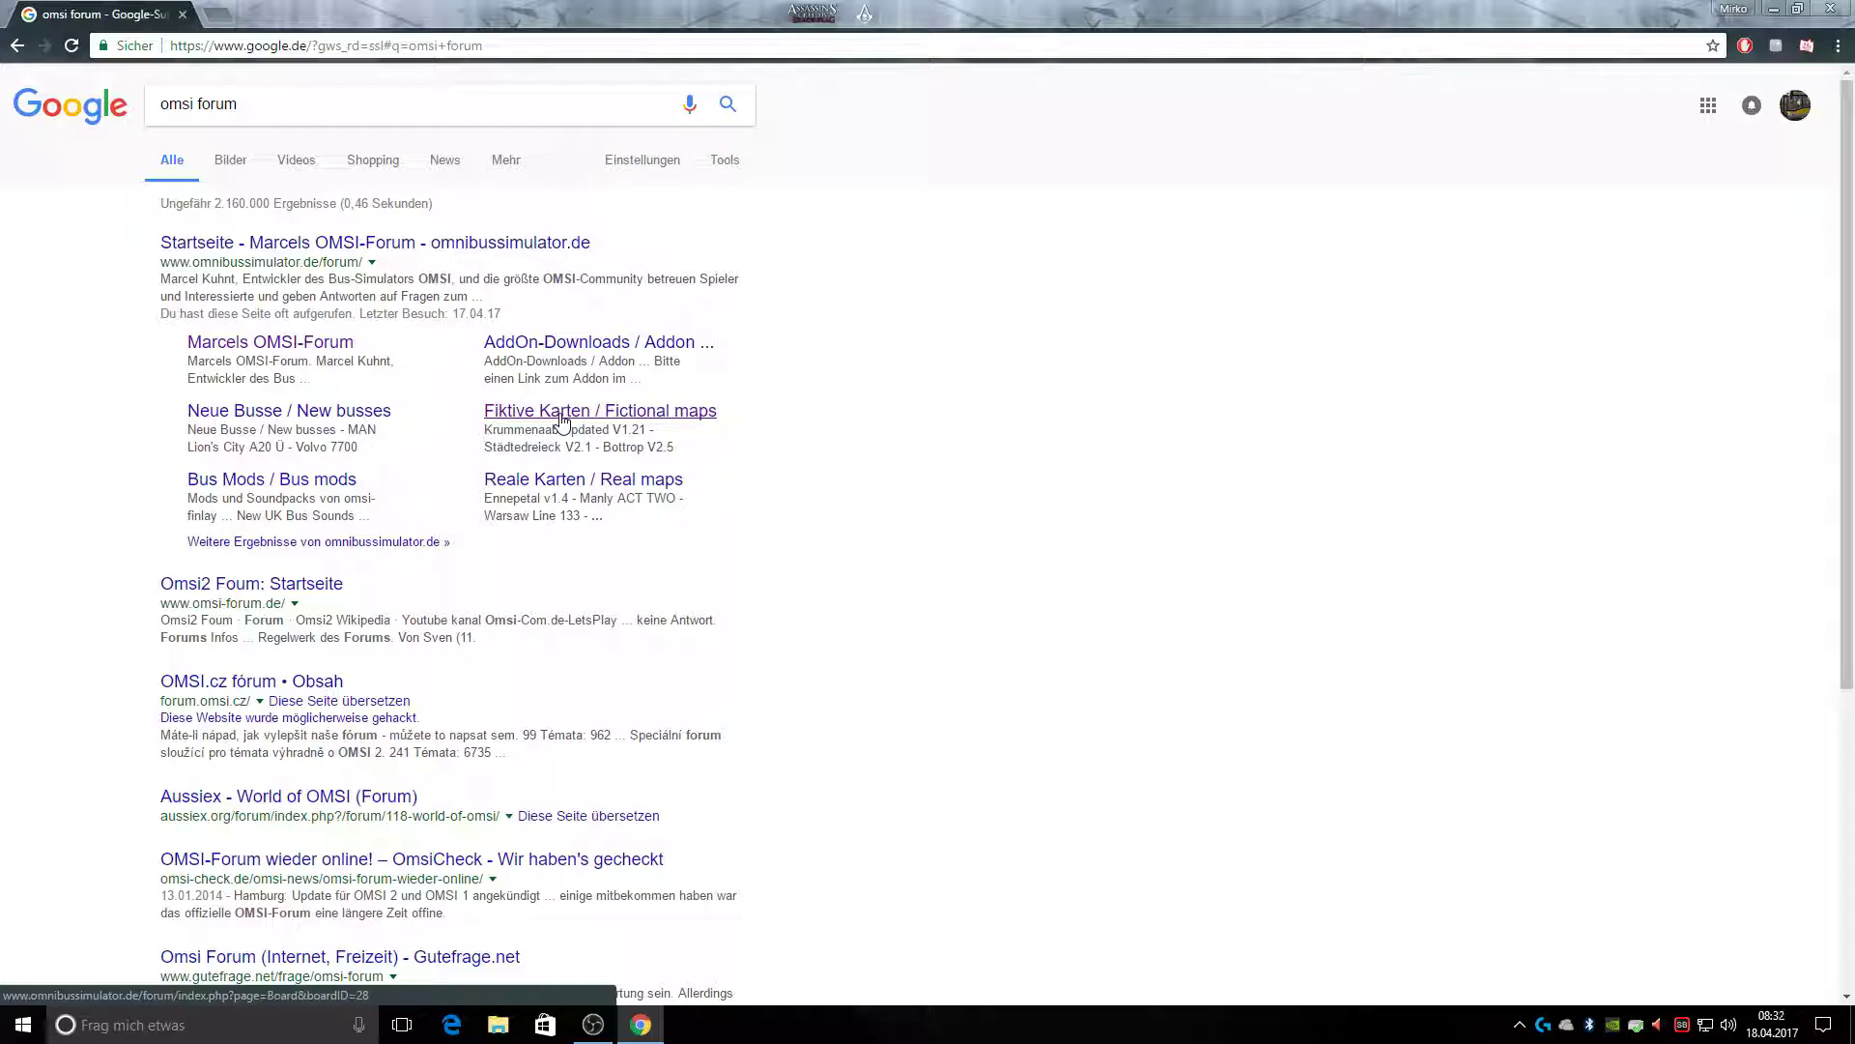
Open the Städtedreieck V2.1 thread in the Fiktive Karten / Fictional maps board of Marcels OMSI-Forum
drag(647, 261, 165, 256)
click(848, 227)
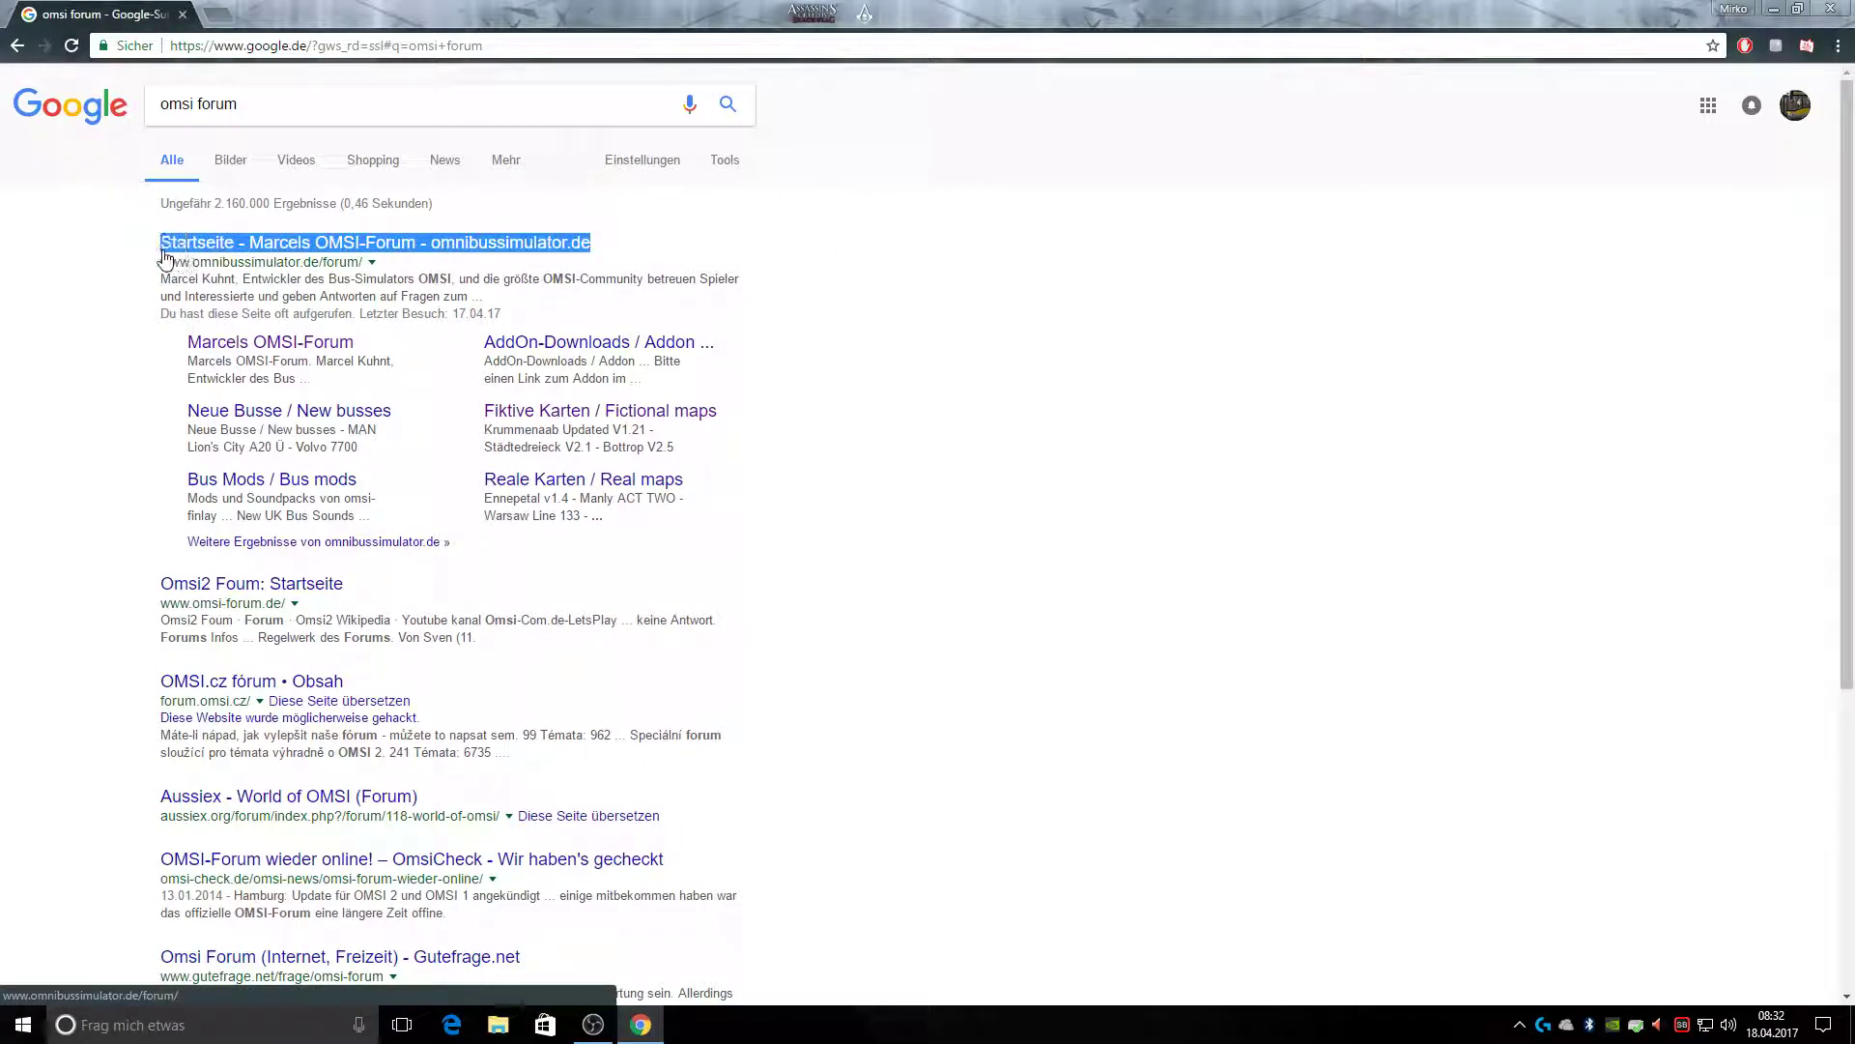
click(611, 411)
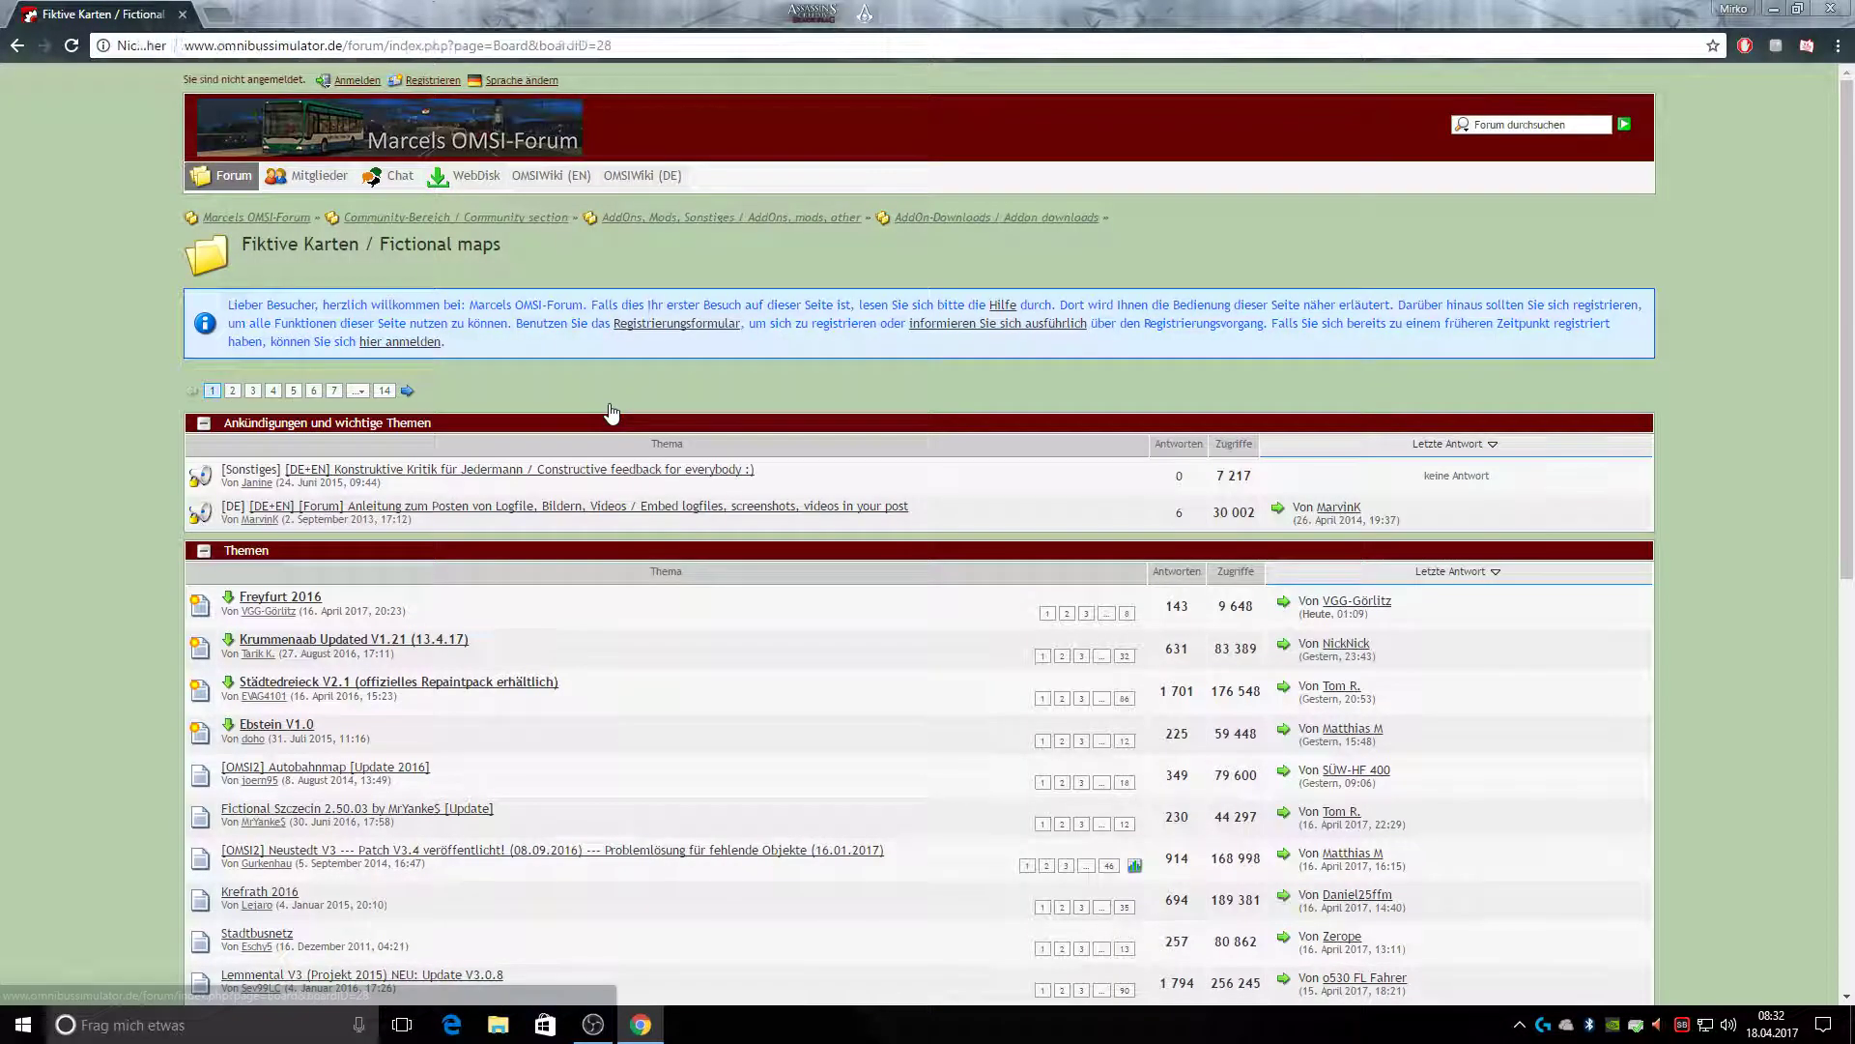
click(445, 684)
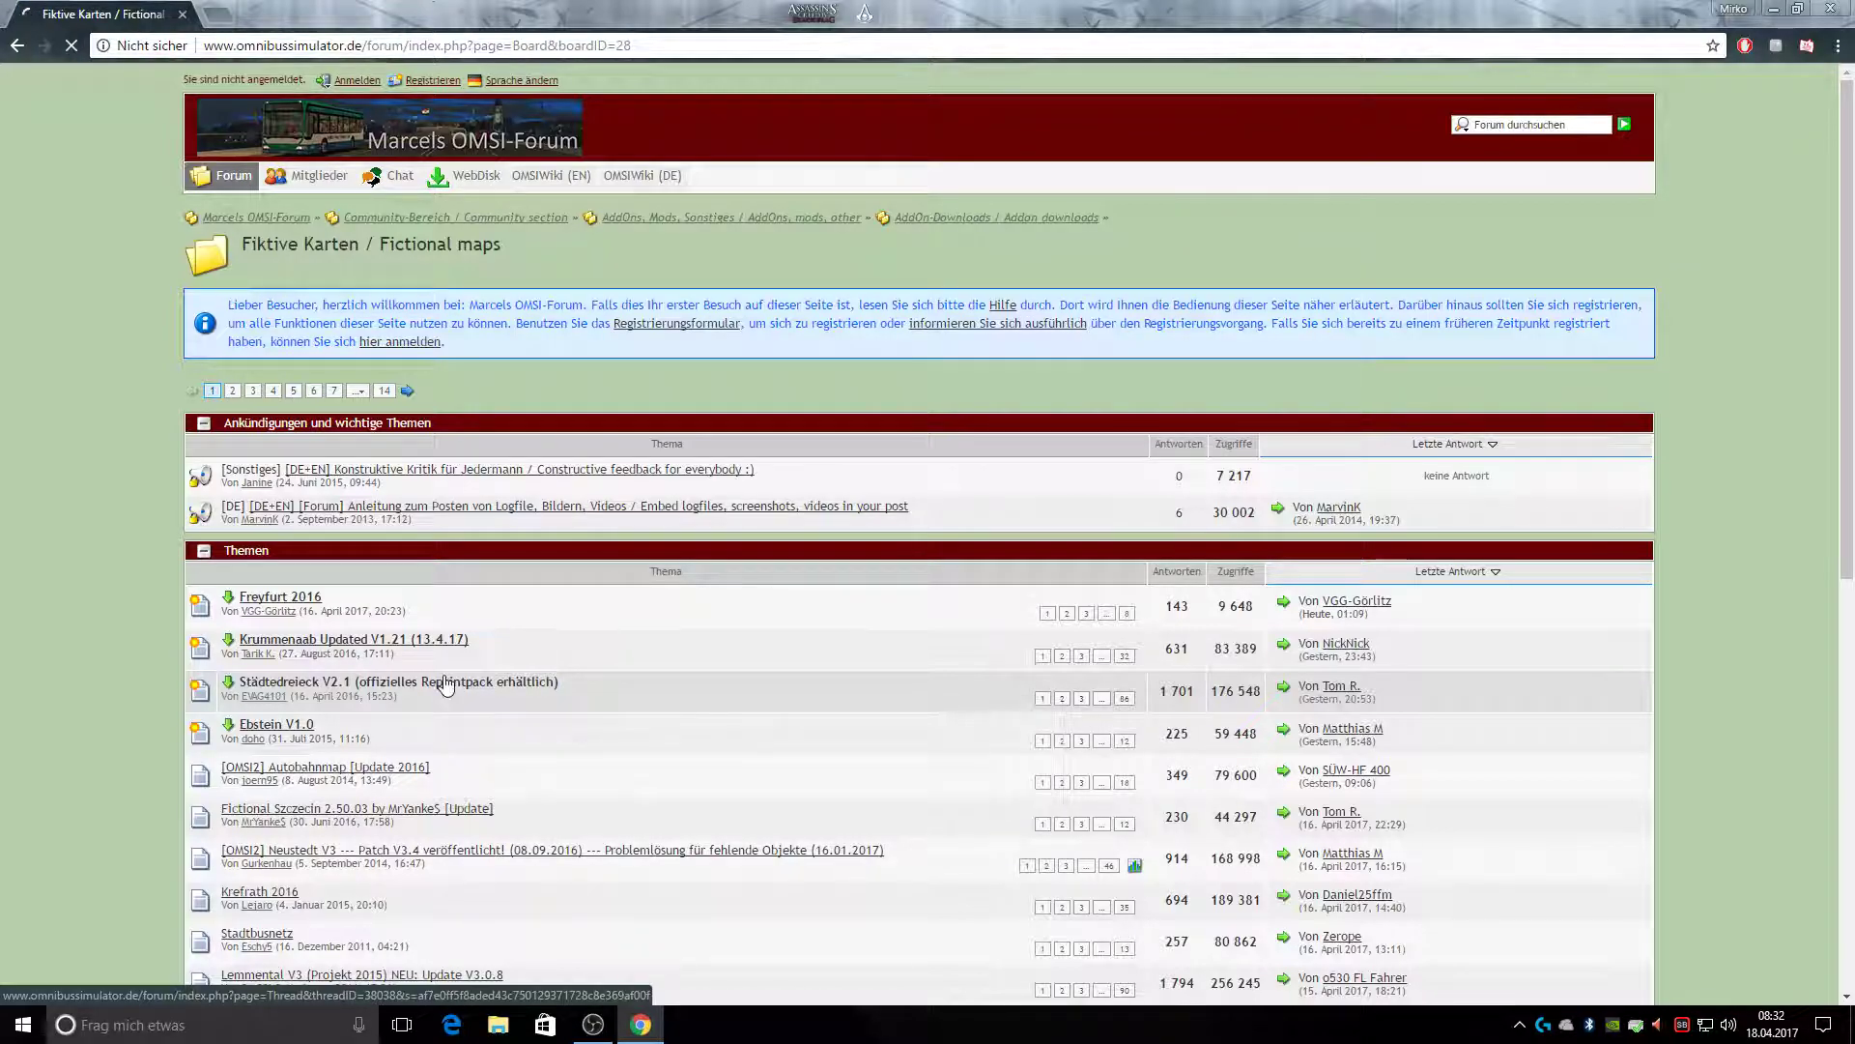
Download StaedtedreieckV2.1.rar from File-Upload.net through the thread's Version 2.1 link, then return to the forum thread
scroll(688, 641, down, 5)
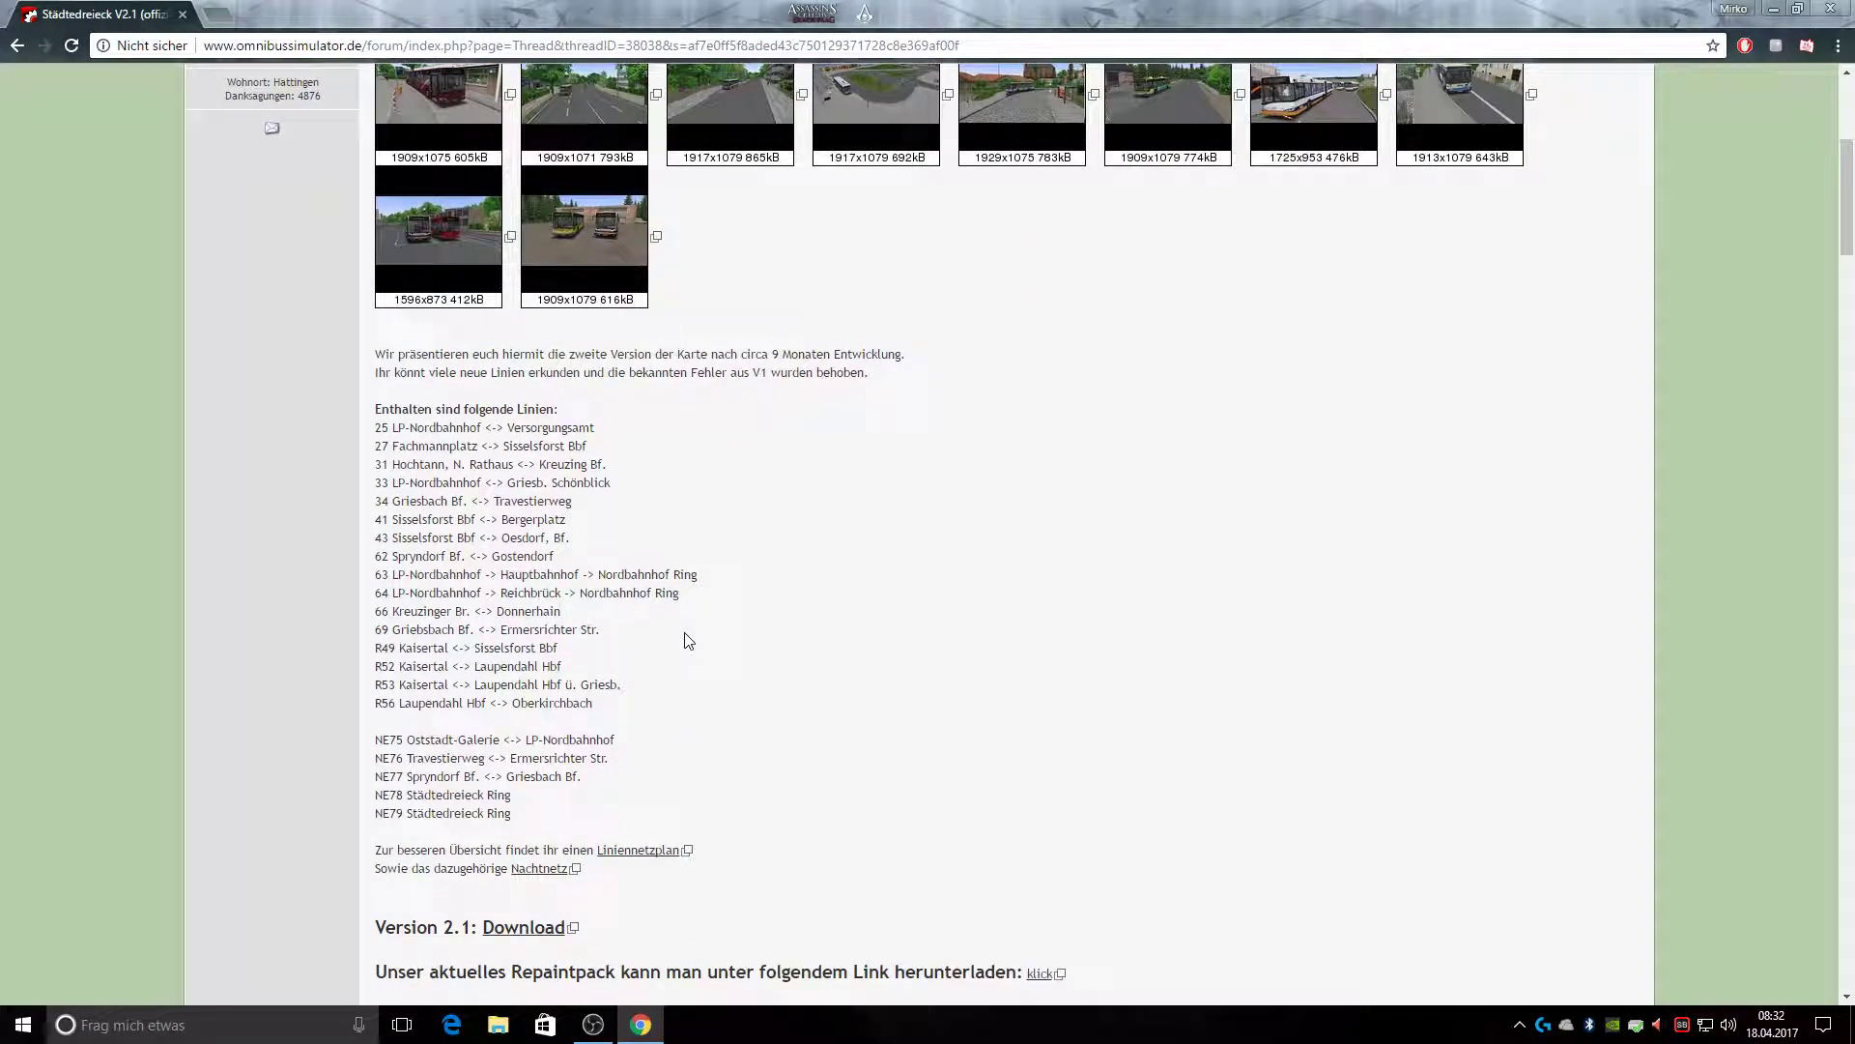
scroll(688, 641, down, 5)
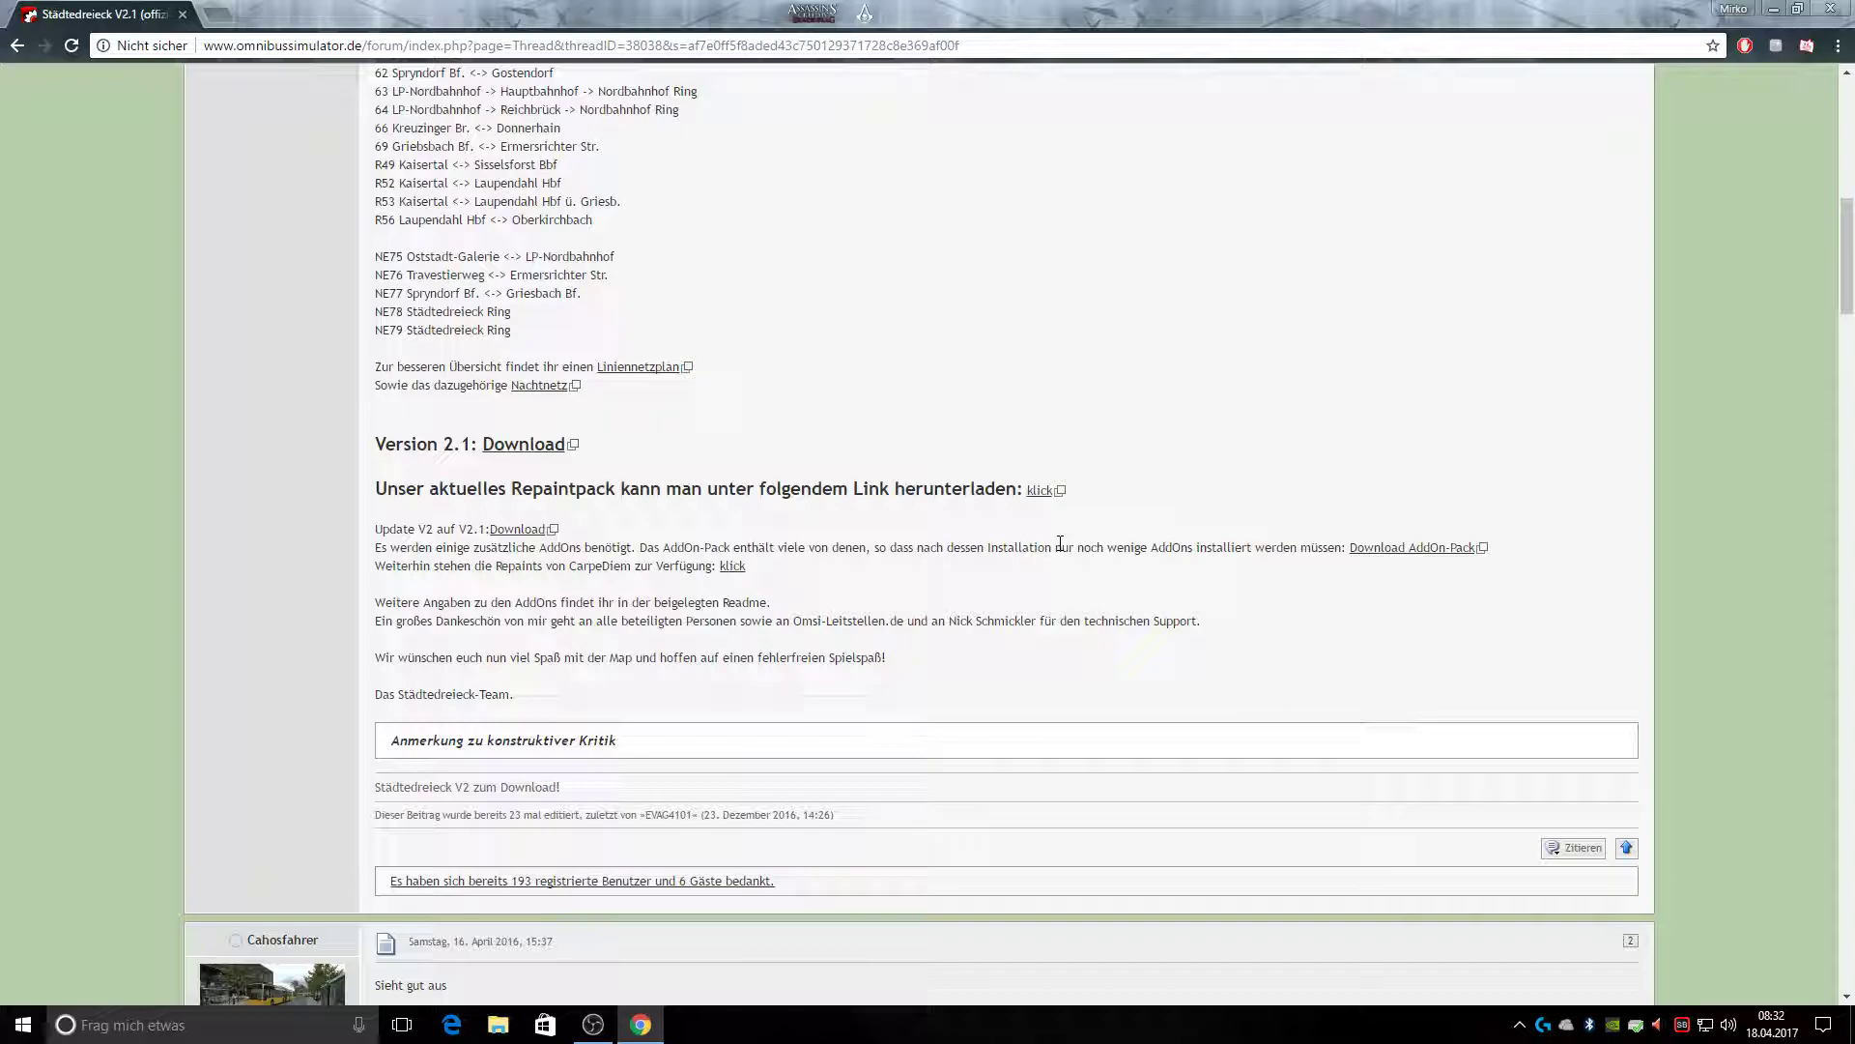
click(503, 443)
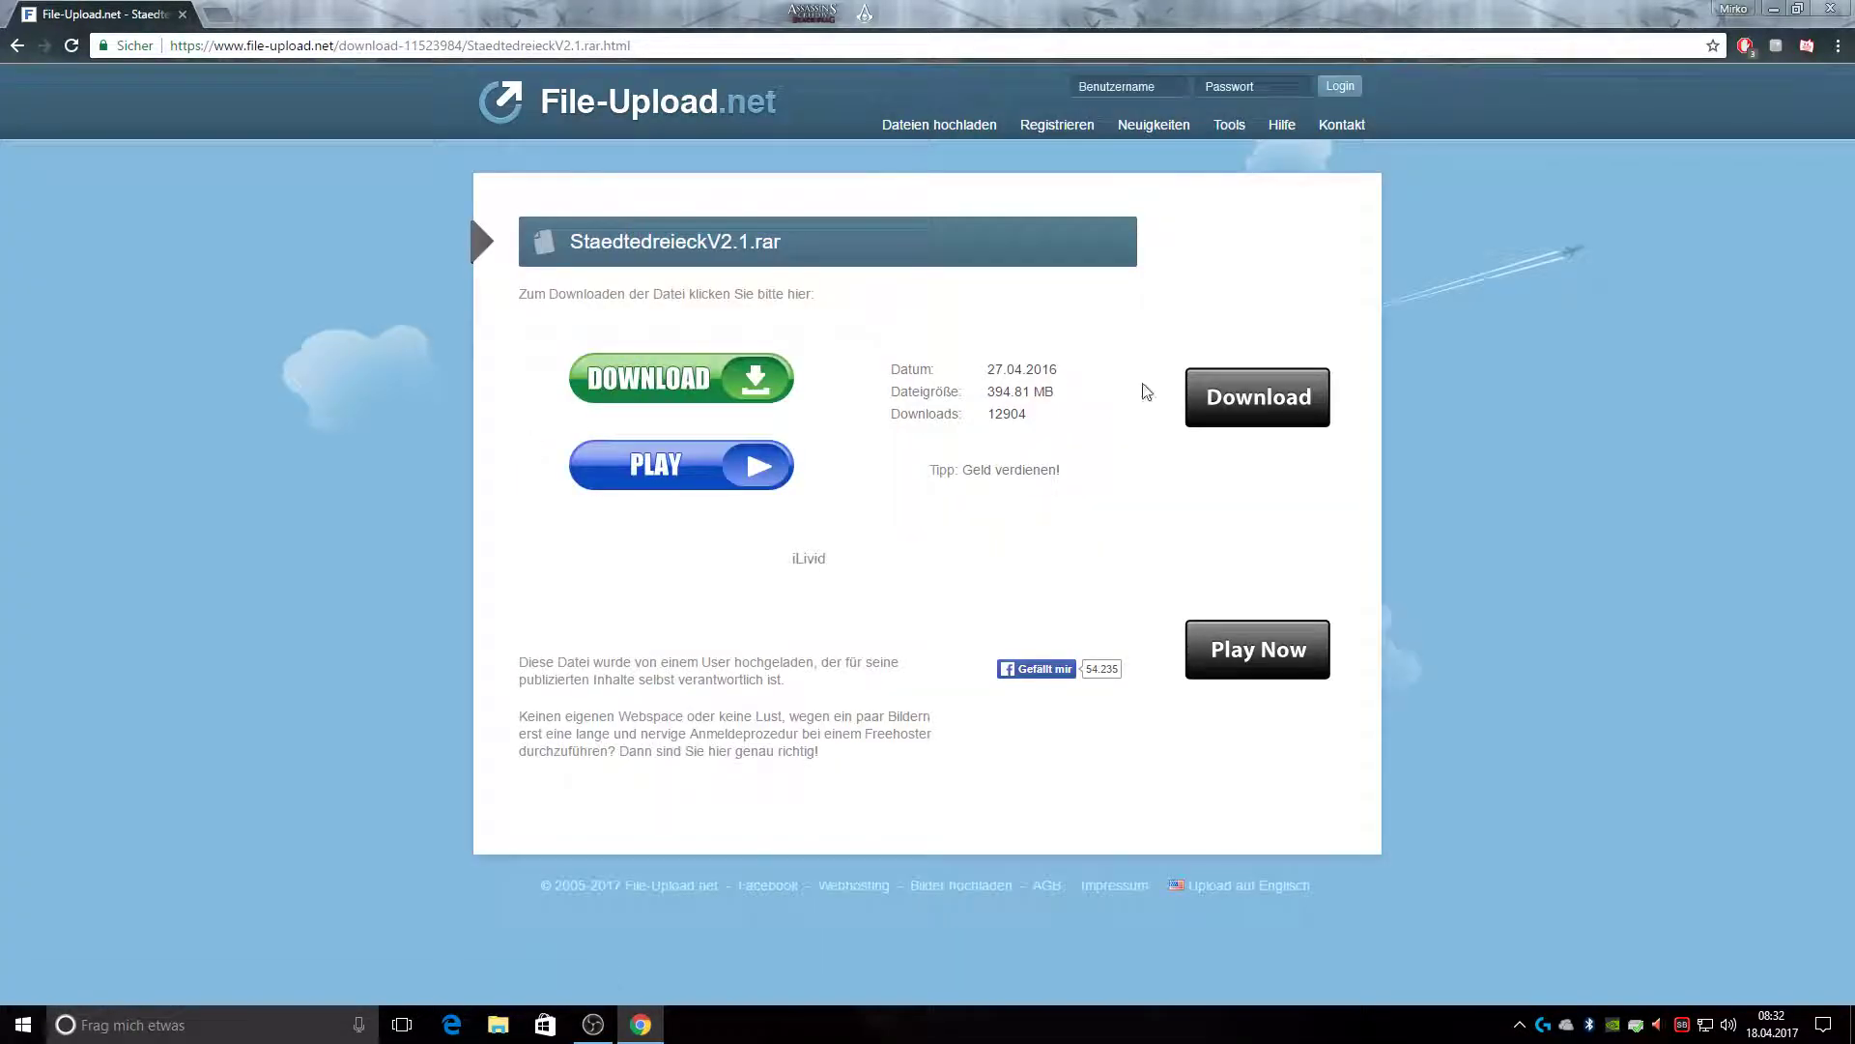
click(1018, 488)
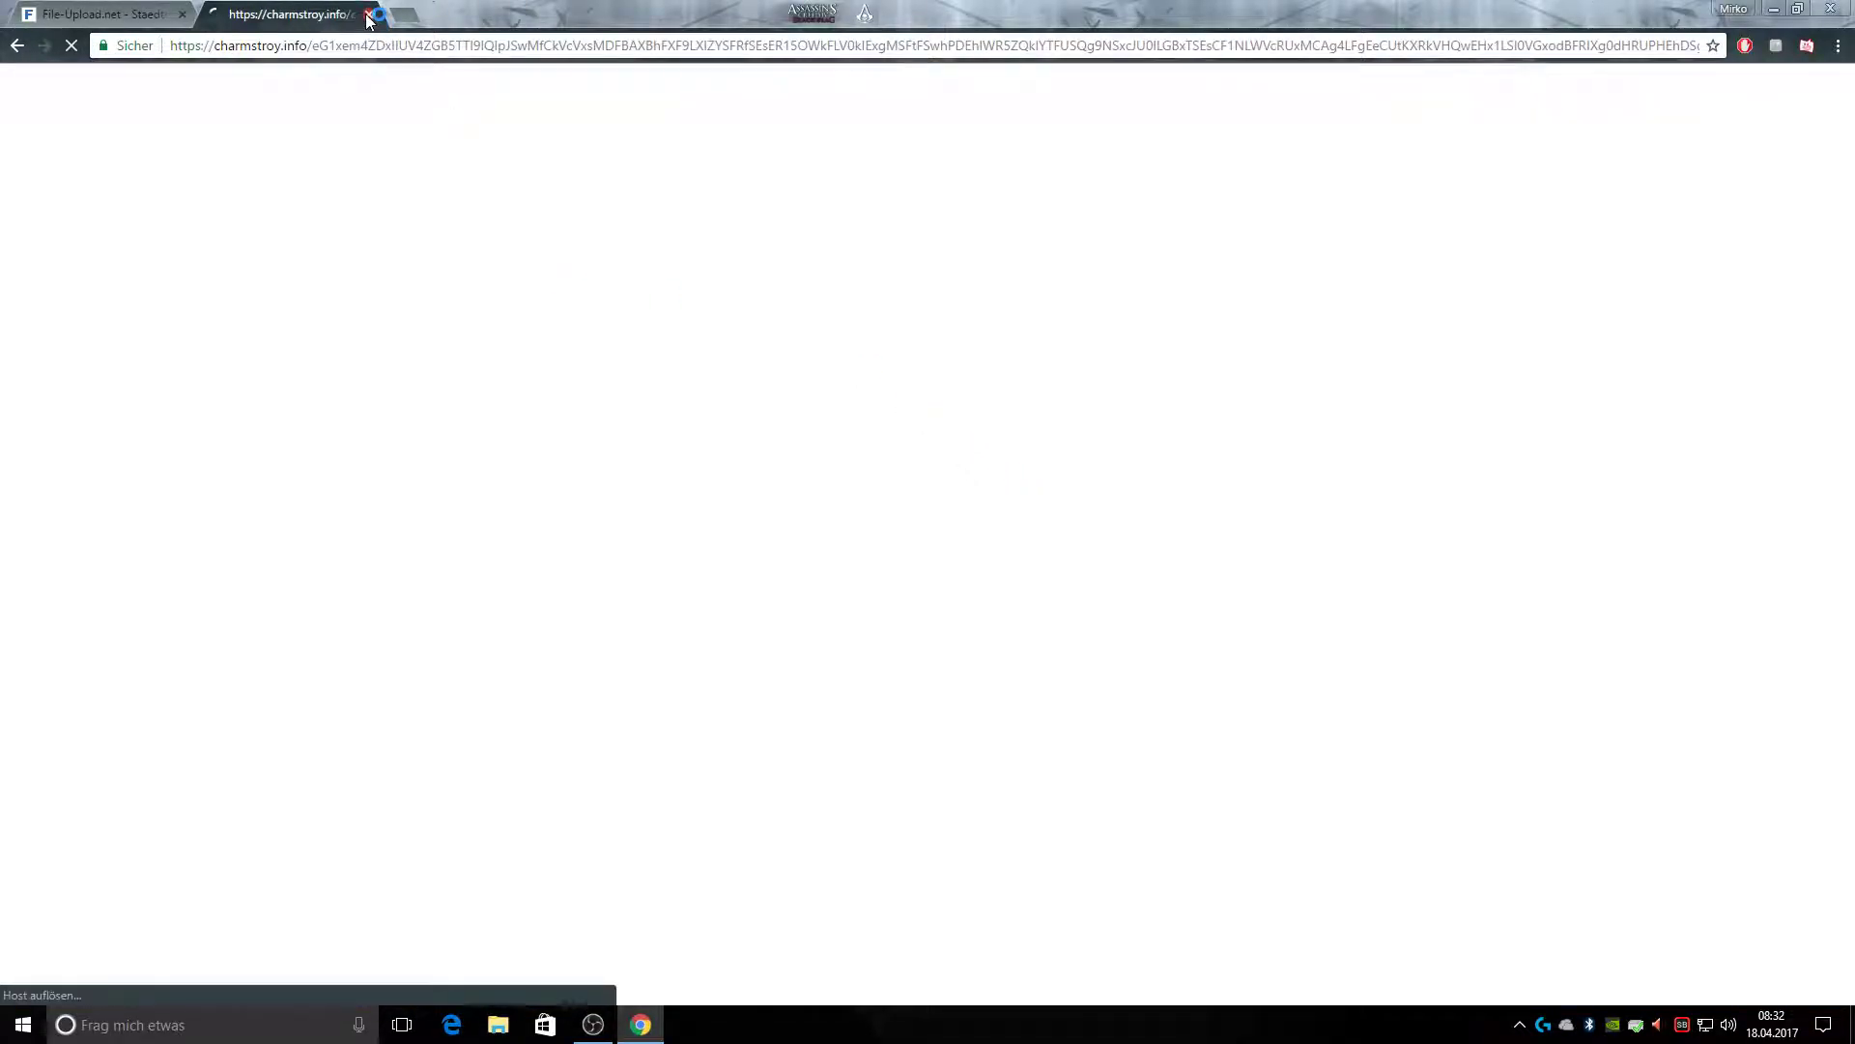
click(368, 15)
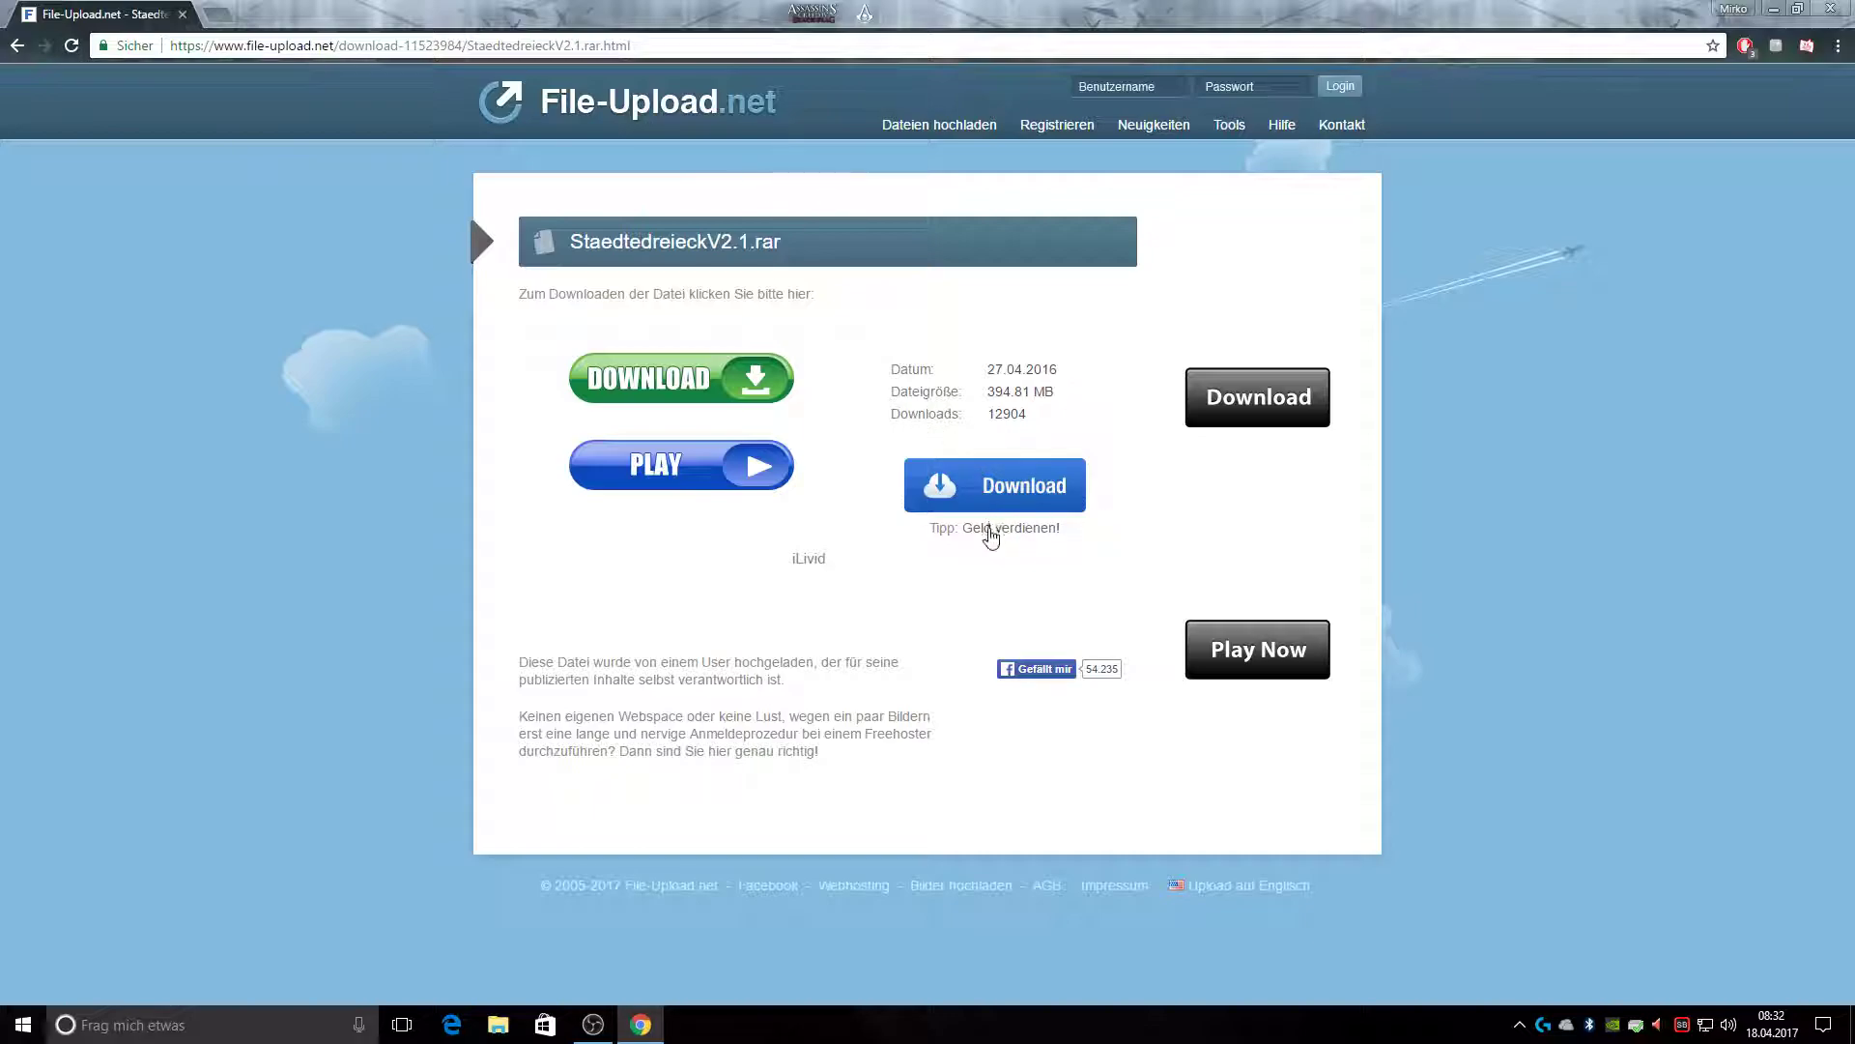
click(990, 491)
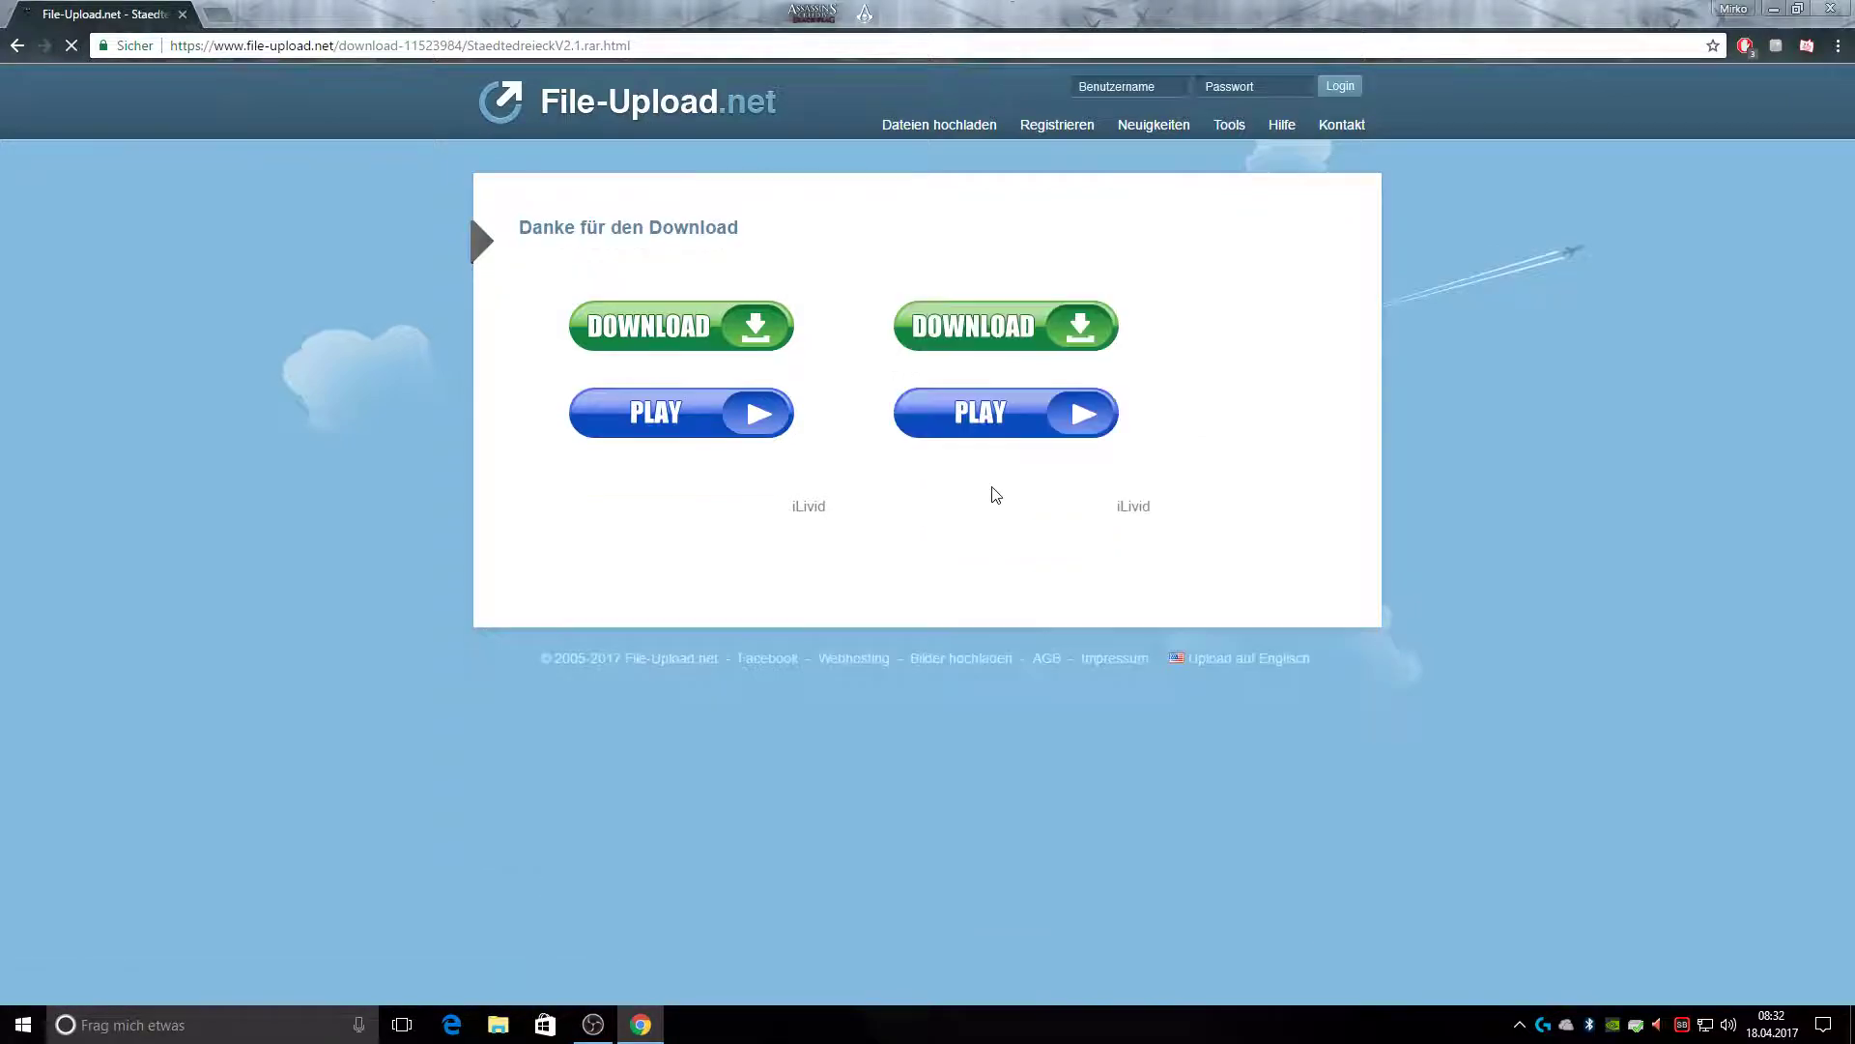
click(16, 44)
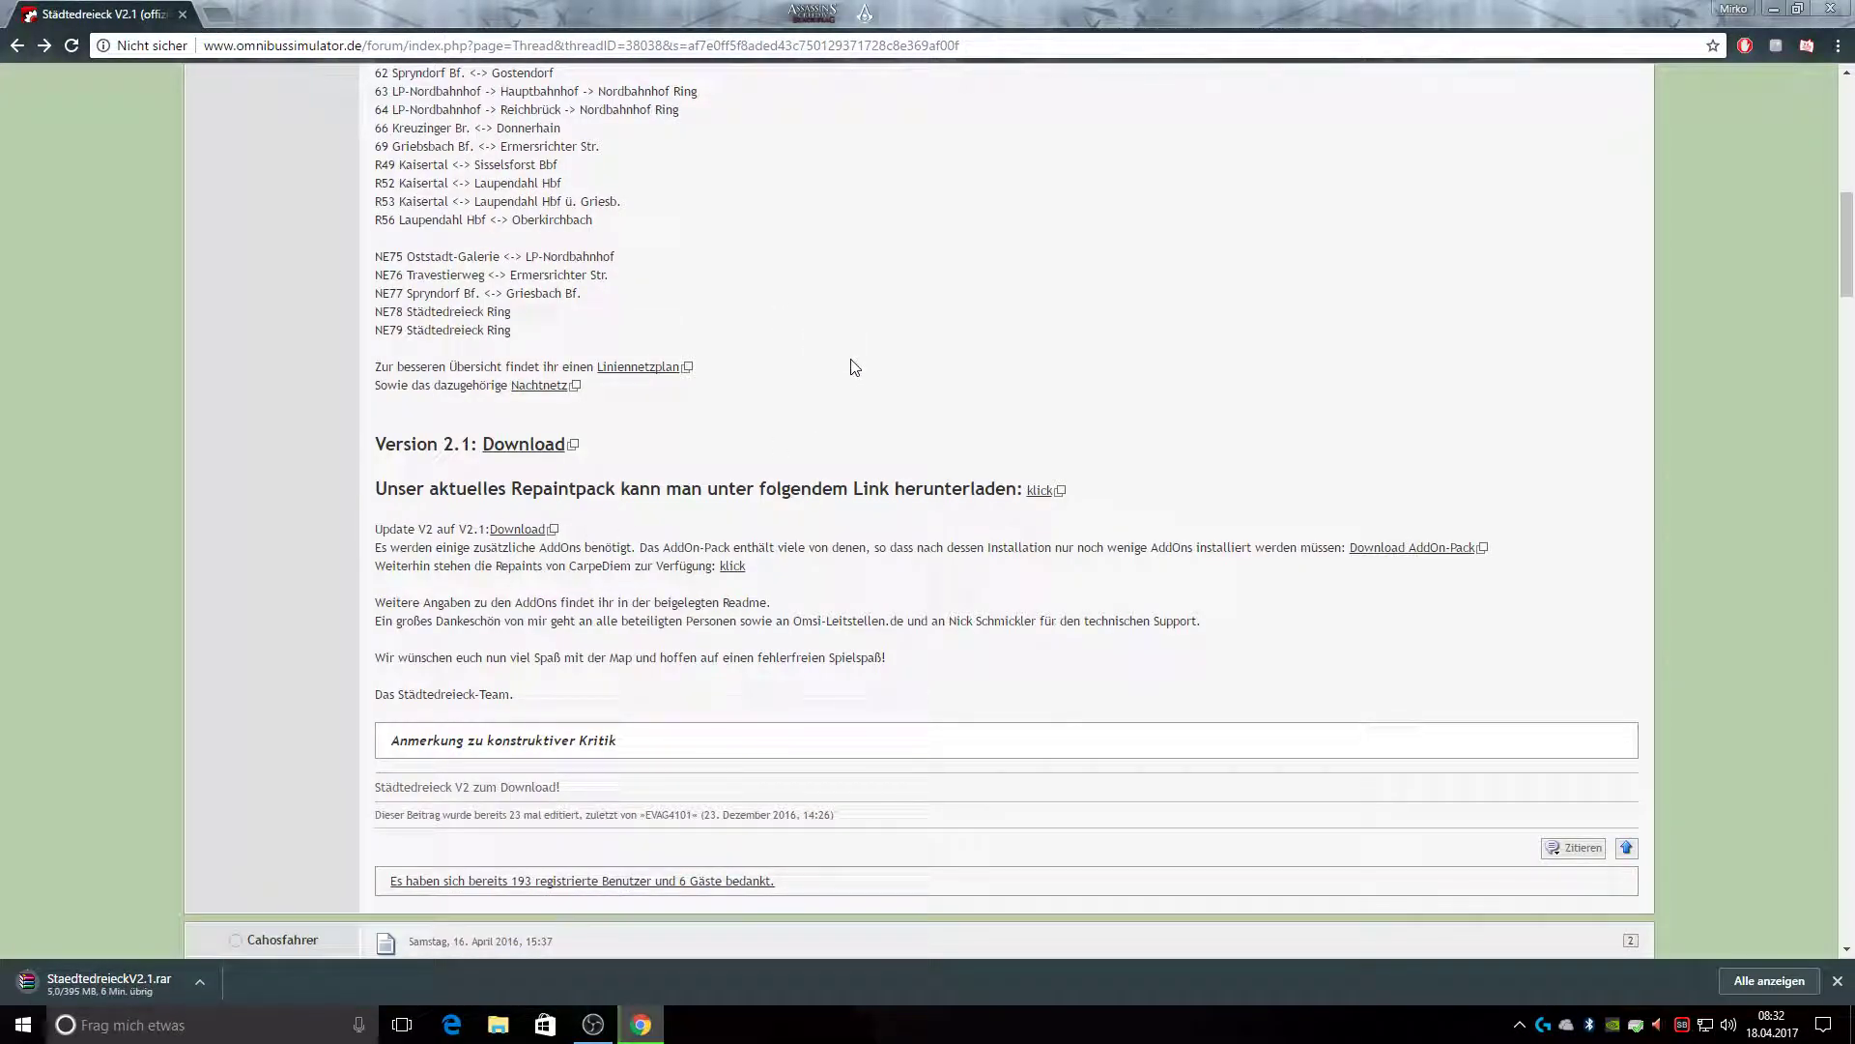
Reduce the browser from full screen to a smaller window and place it beside the desktop icons
scroll(1058, 541, up, 7)
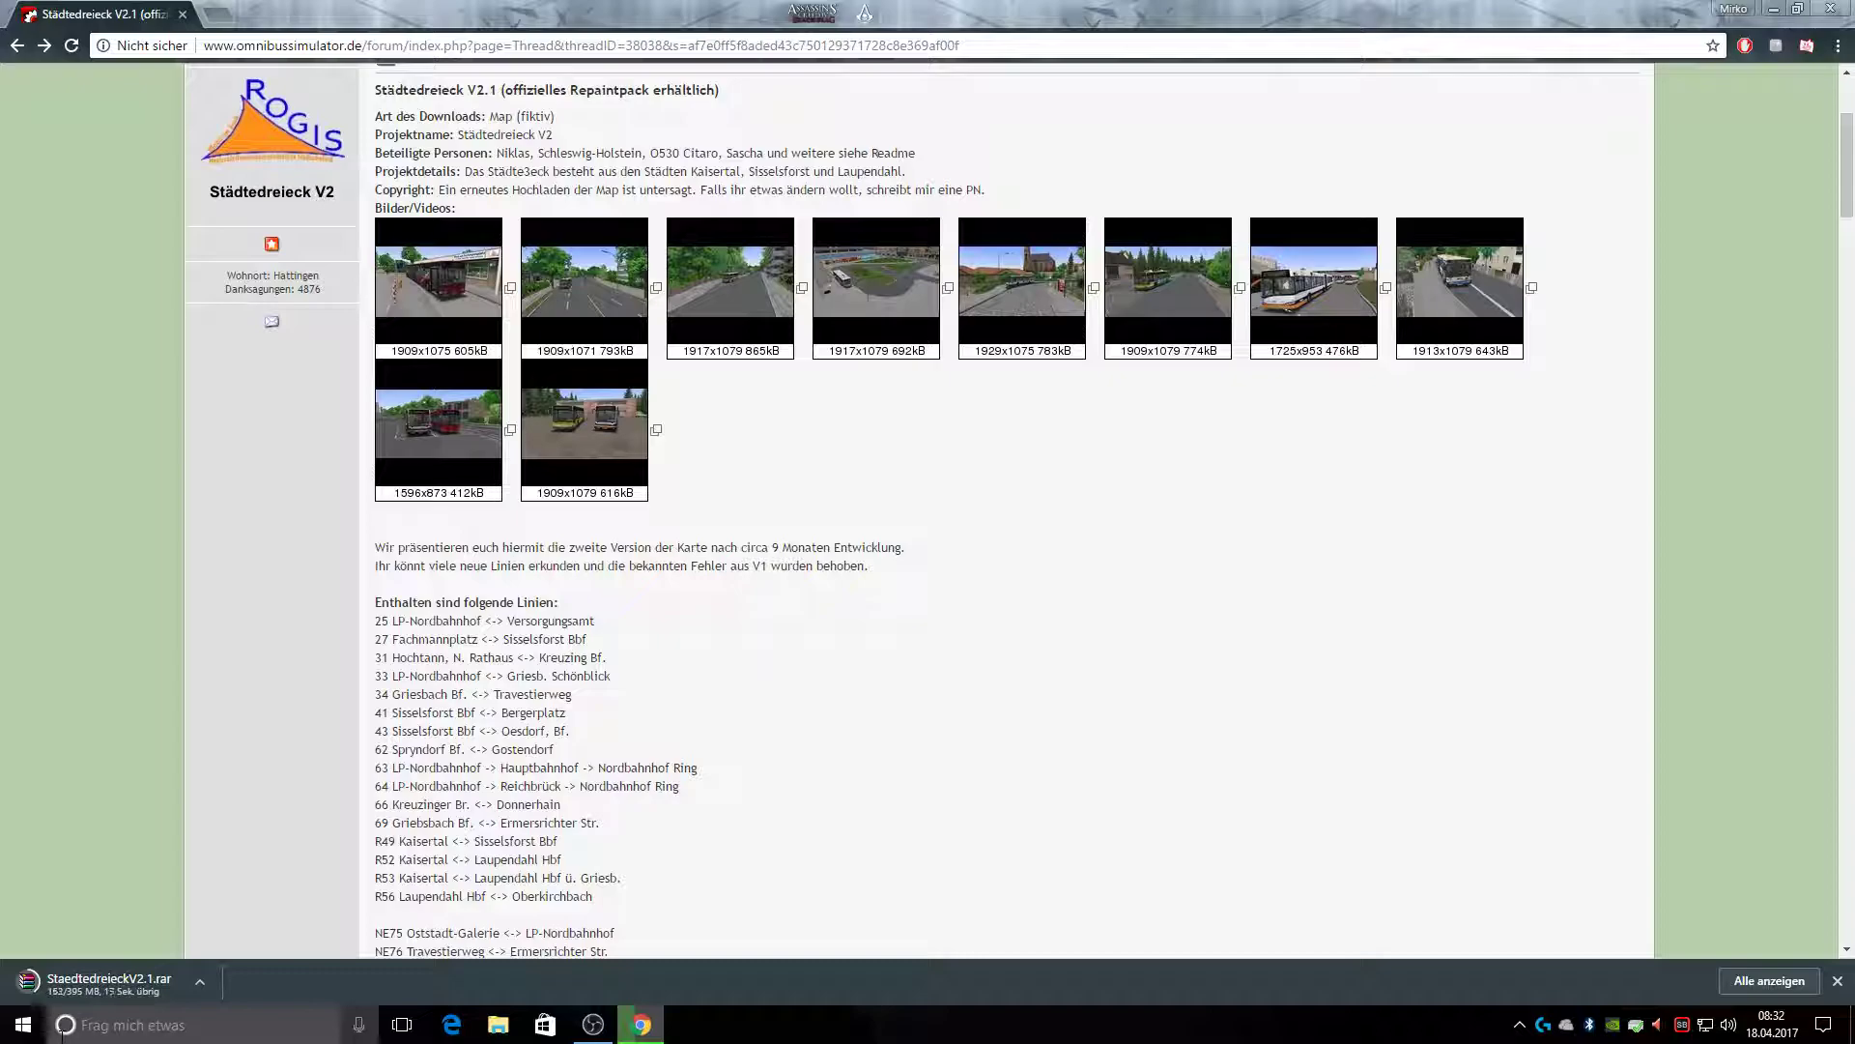
click(1797, 9)
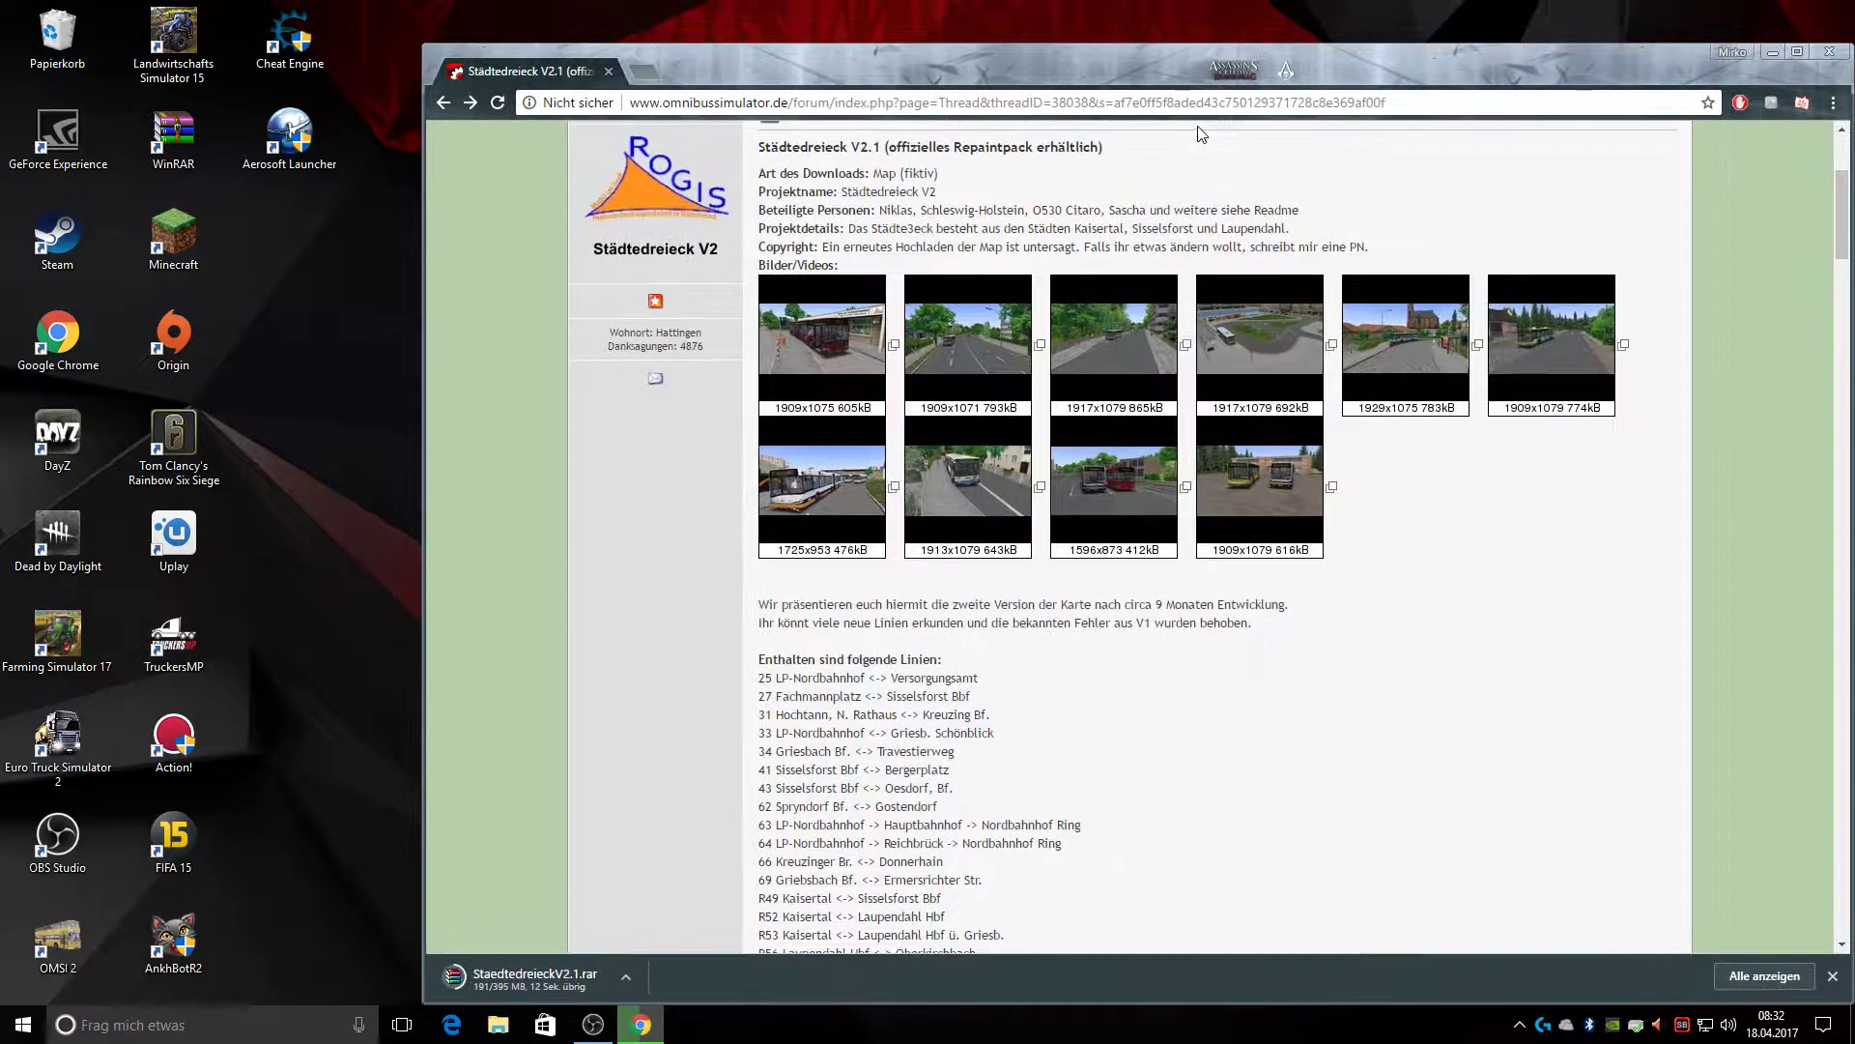
drag(1021, 85, 1456, 36)
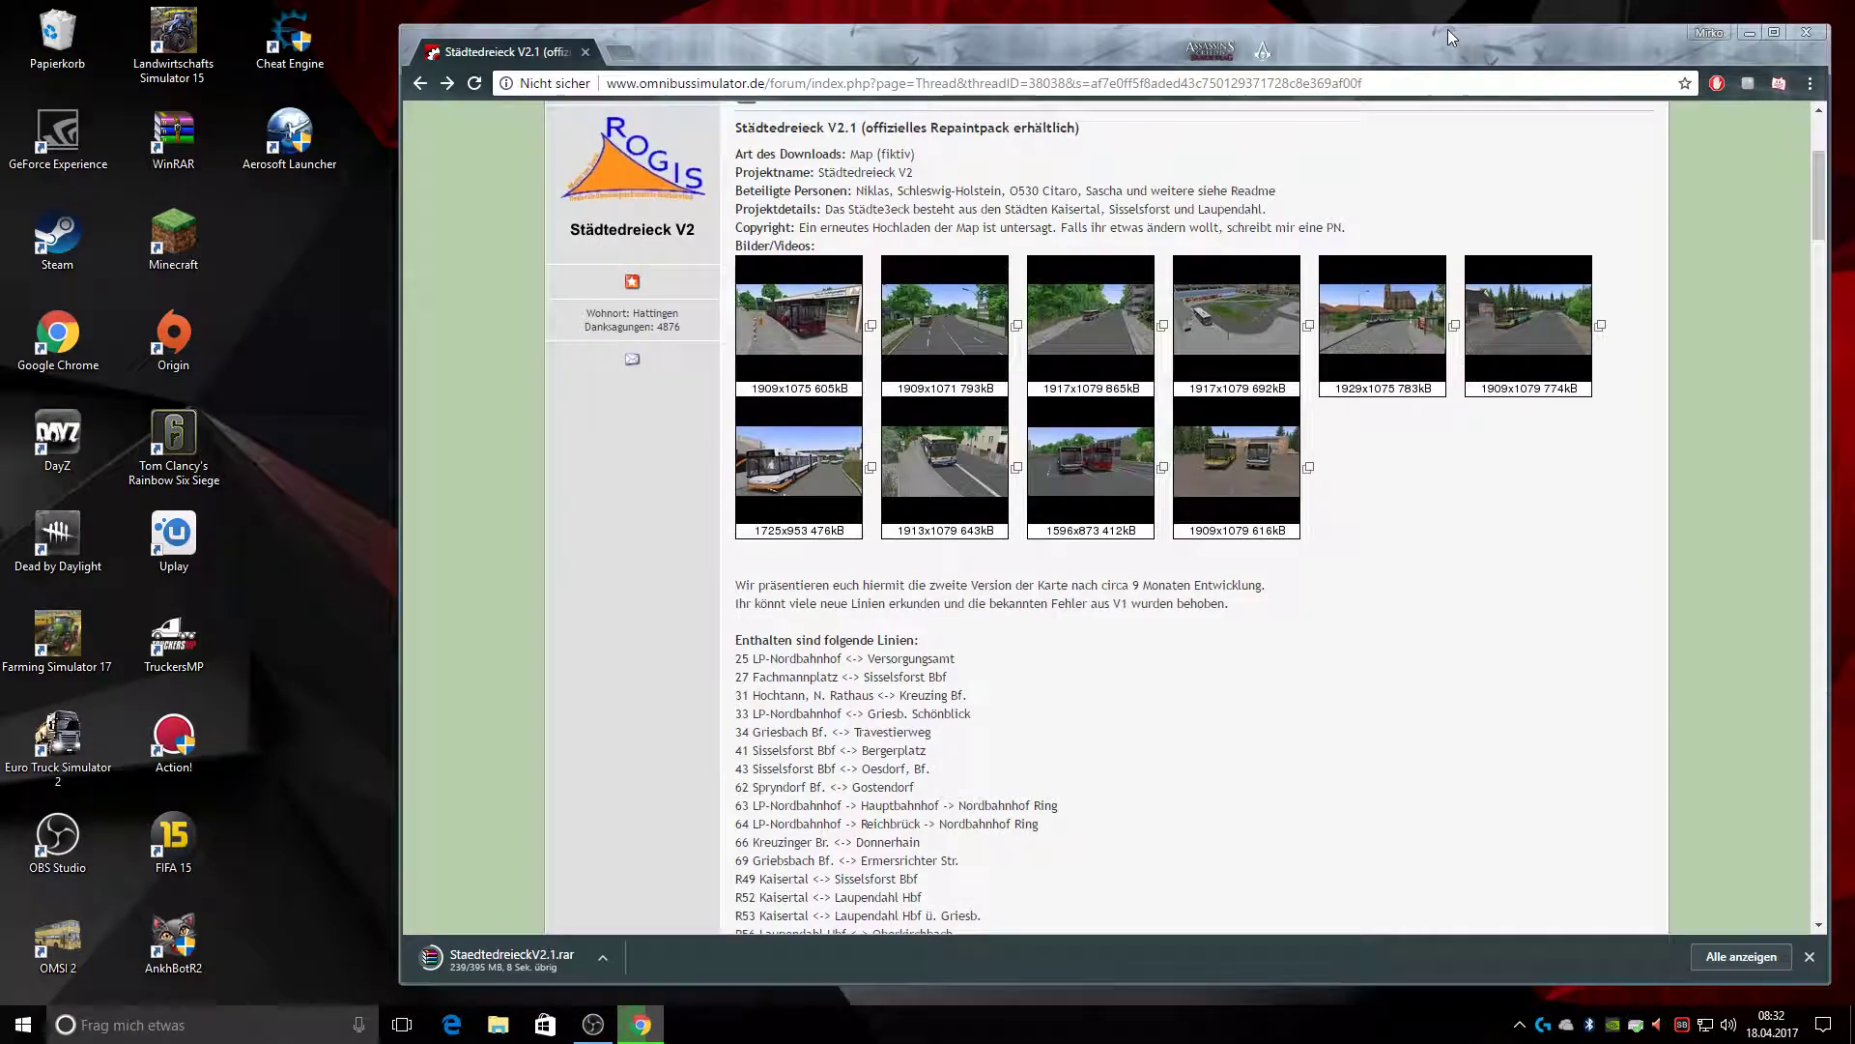
Move the Cheat Engine shortcut to the recycle bin, AnkhBotR2 below the bin, and Aerosoft Launcher to the top of the third icon column
drag(290, 39, 68, 49)
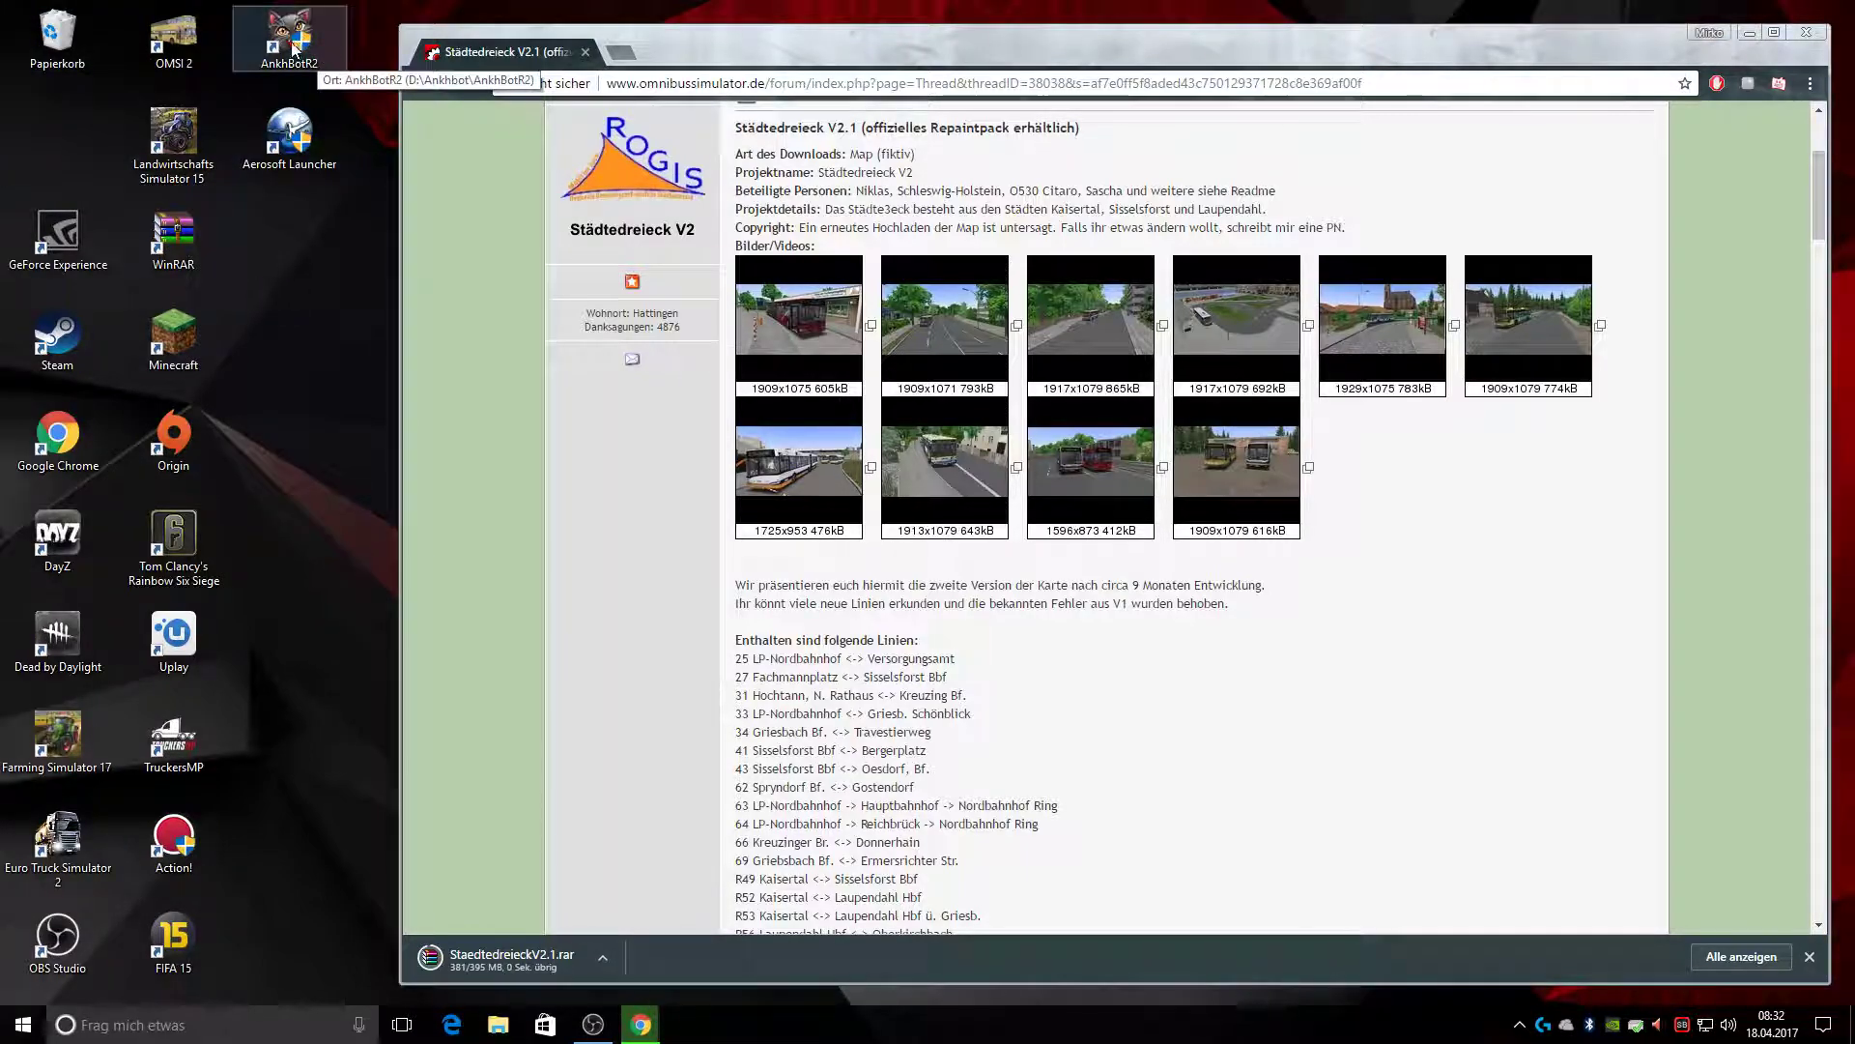
drag(295, 47, 58, 135)
drag(290, 135, 290, 39)
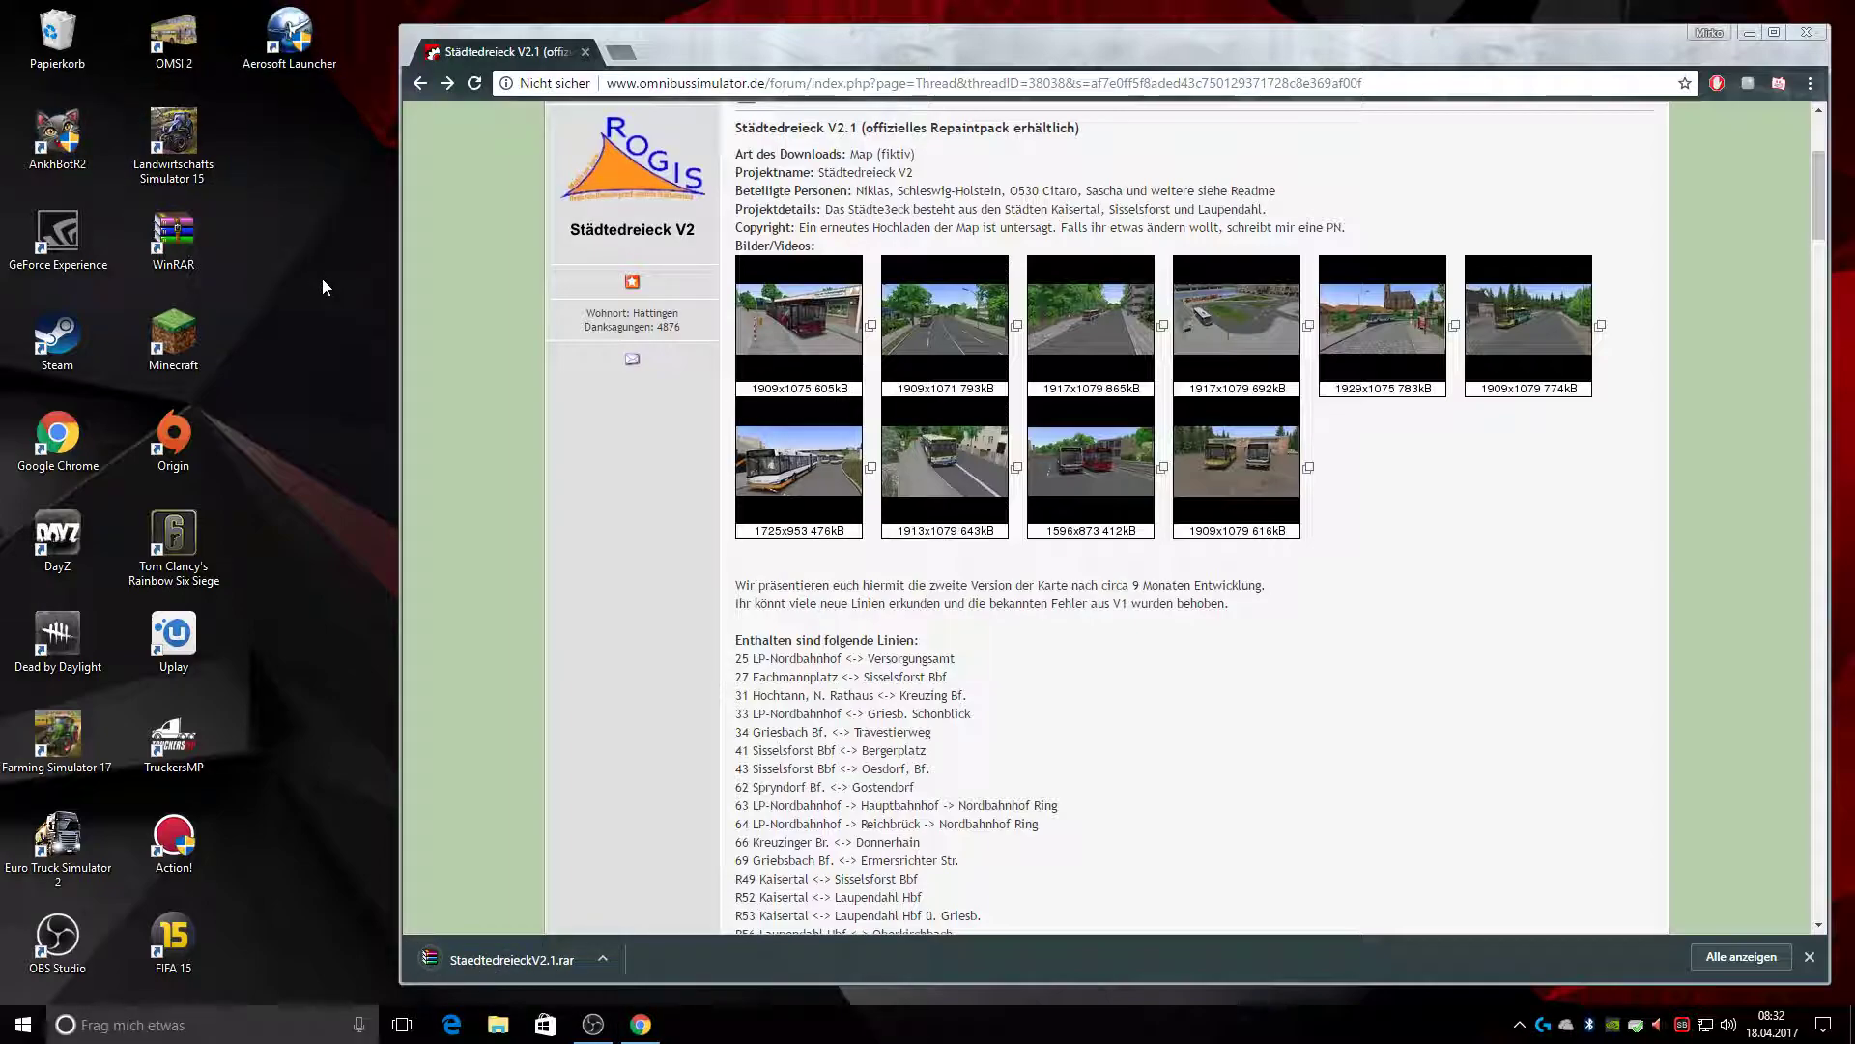
Minimize the browser and open the Staedtedreieck V2.1 folder inside the downloaded archive on the desktop with WinRAR
click(641, 1024)
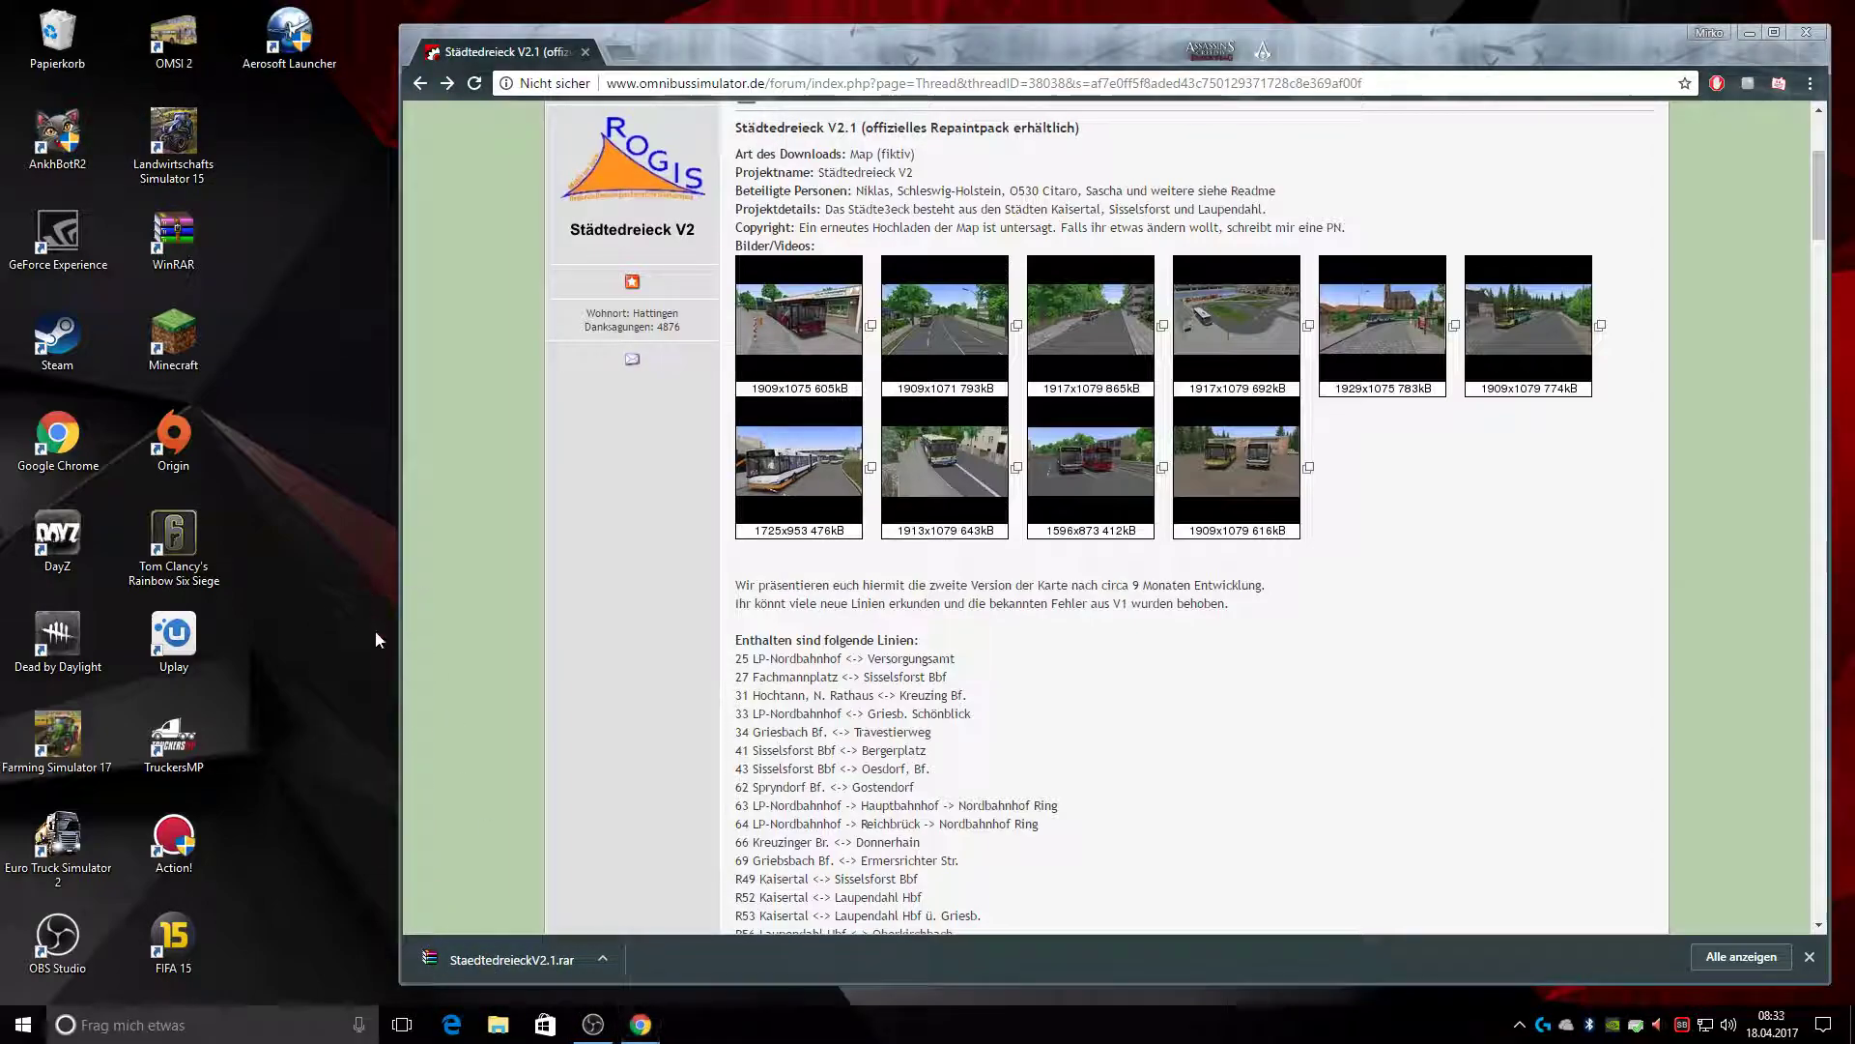
click(1749, 32)
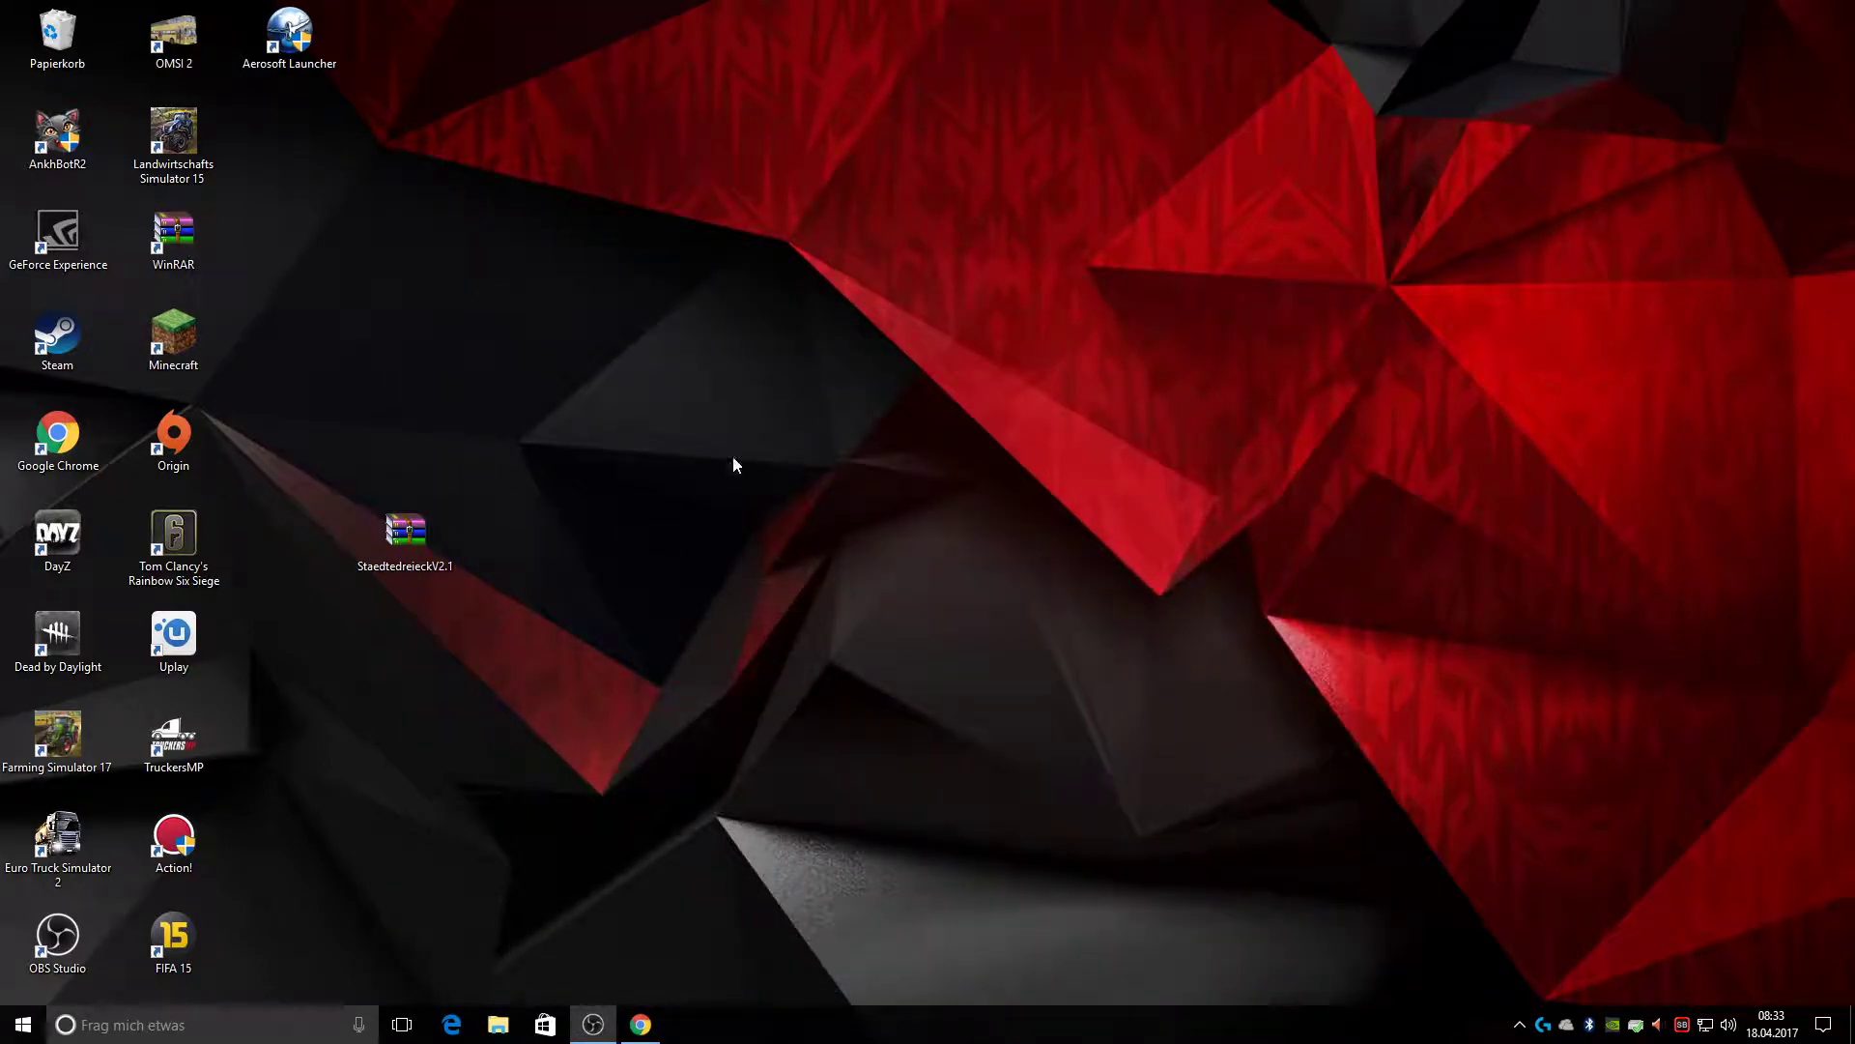
drag(405, 530, 522, 333)
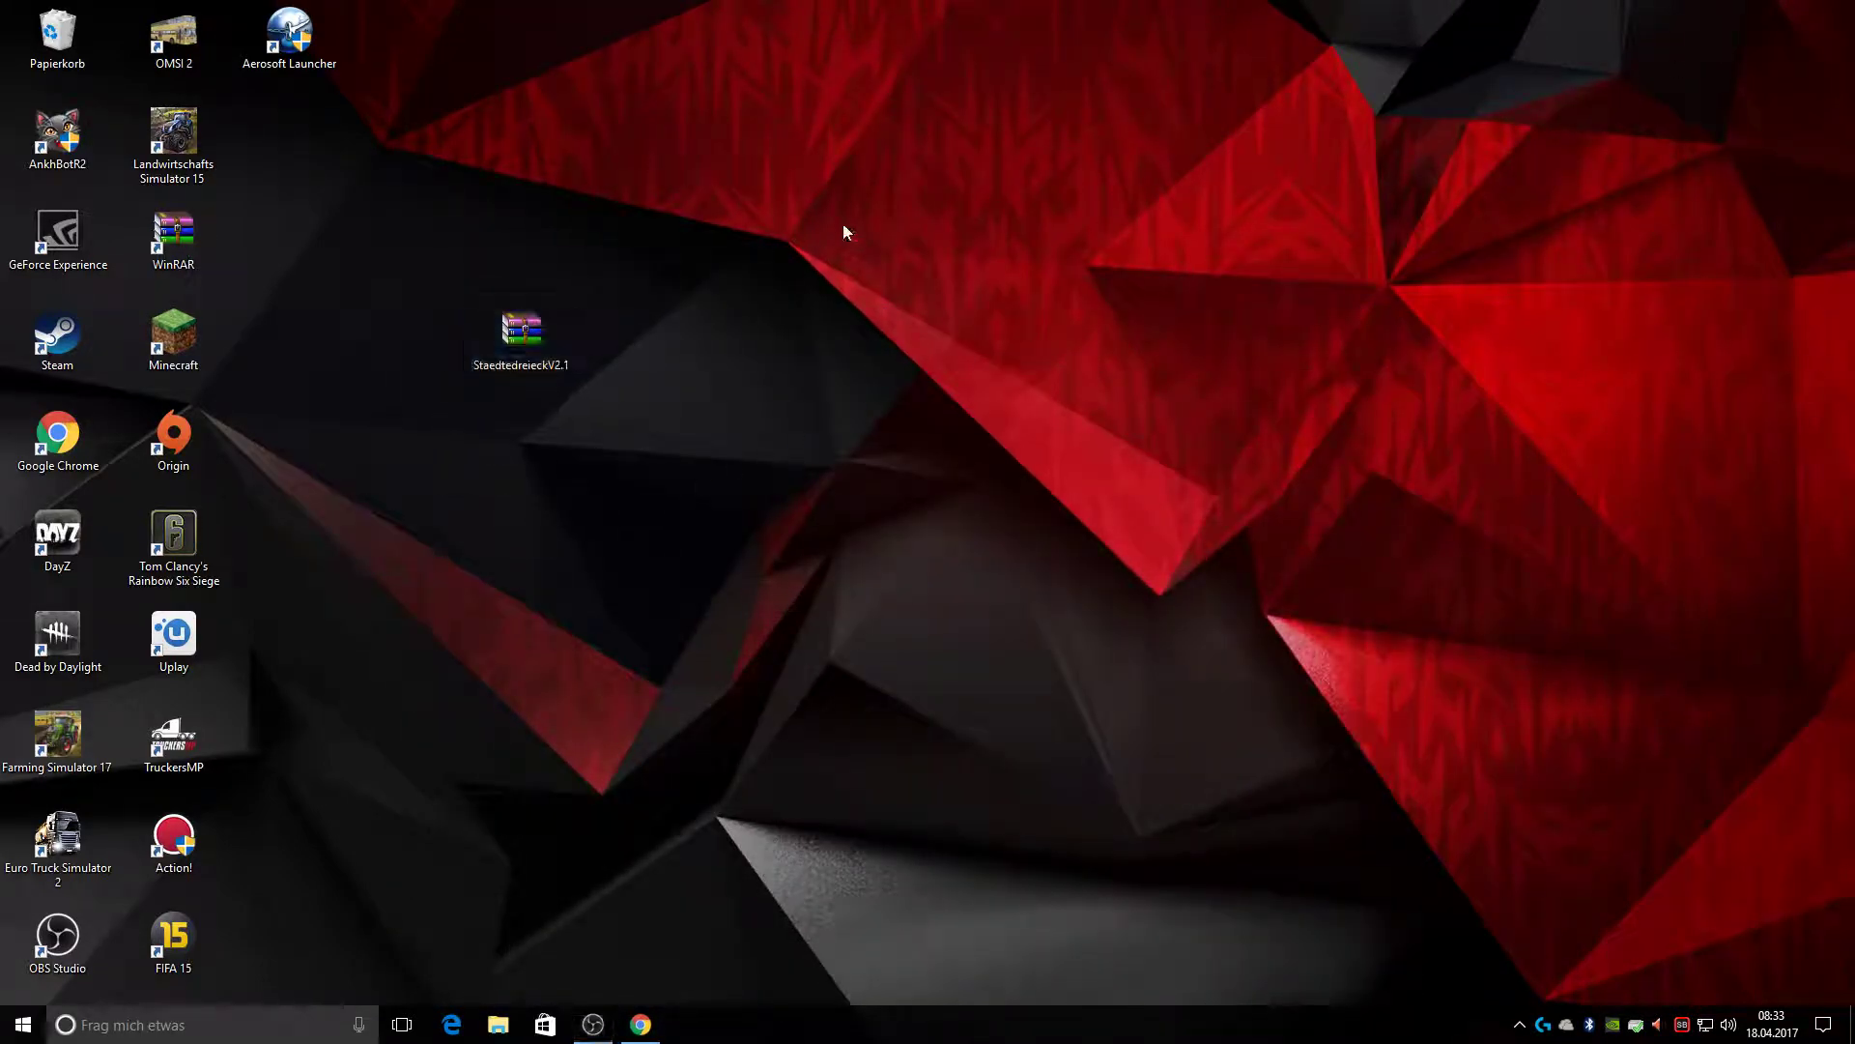
double_click(518, 334)
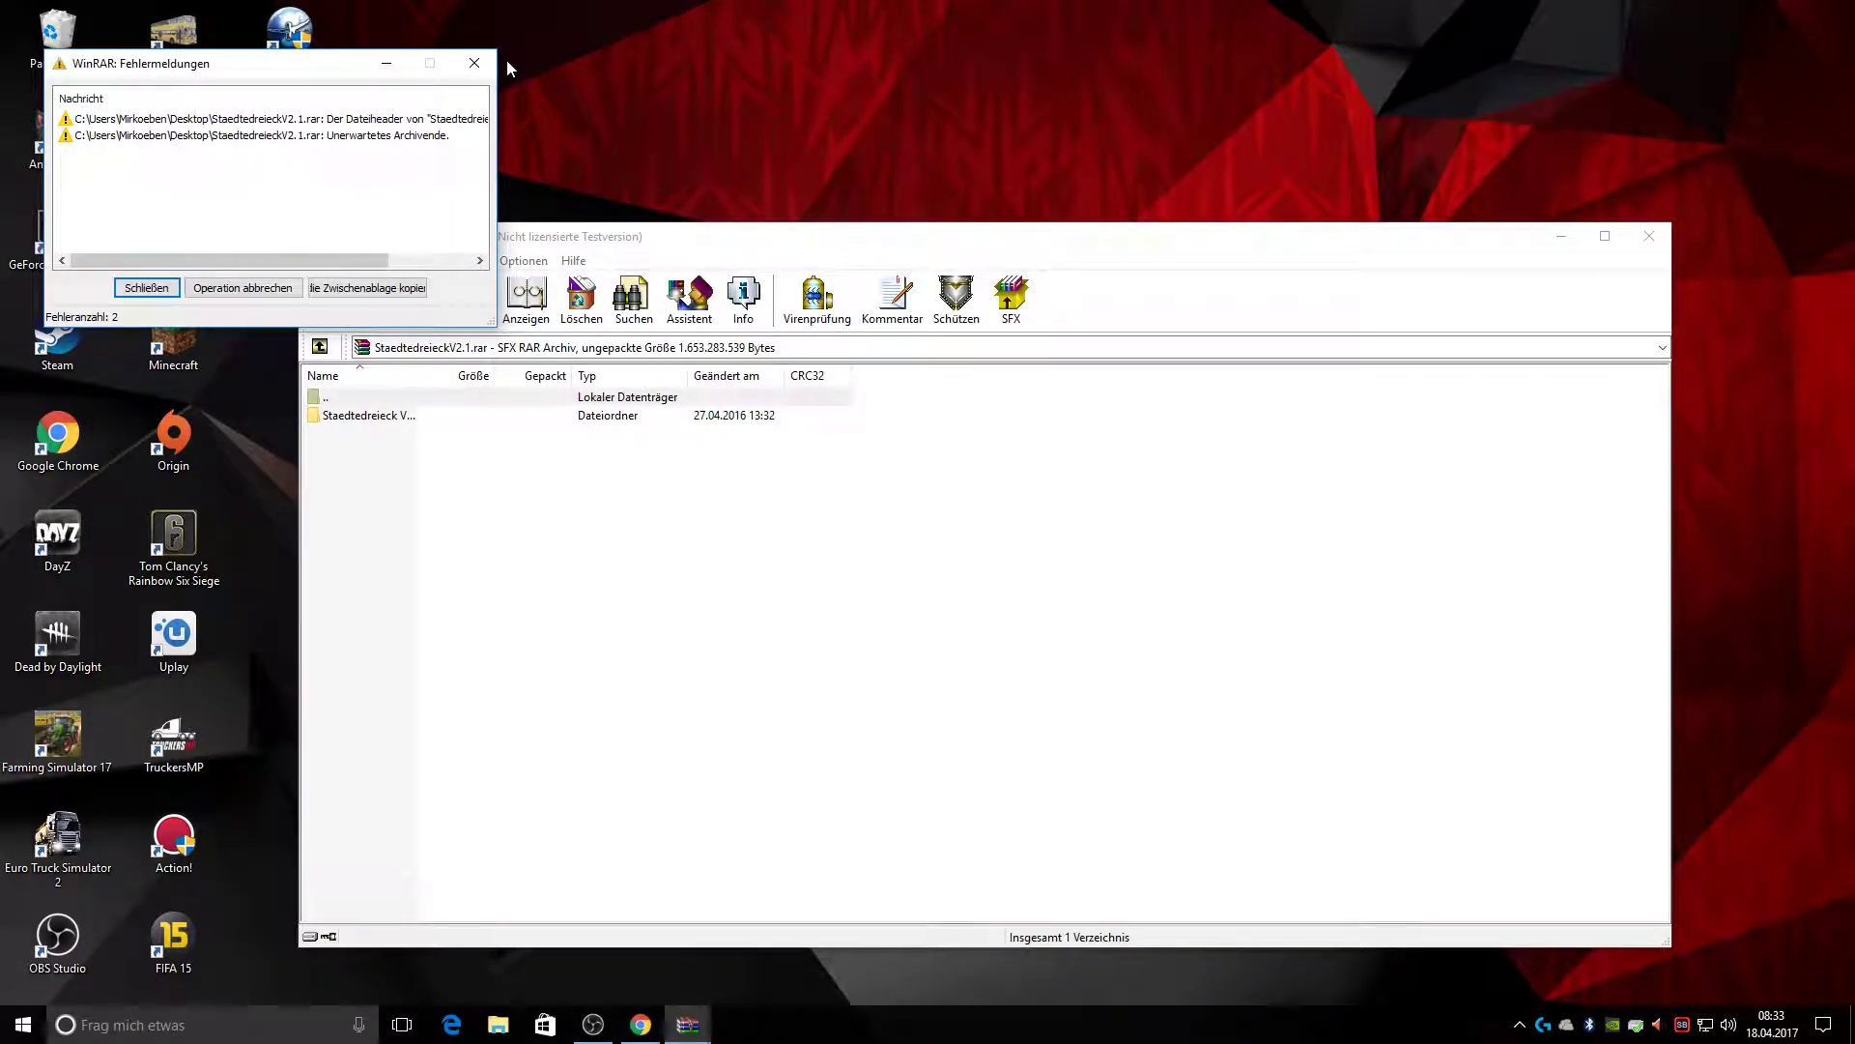
click(475, 63)
double_click(445, 415)
drag(546, 223, 1190, 51)
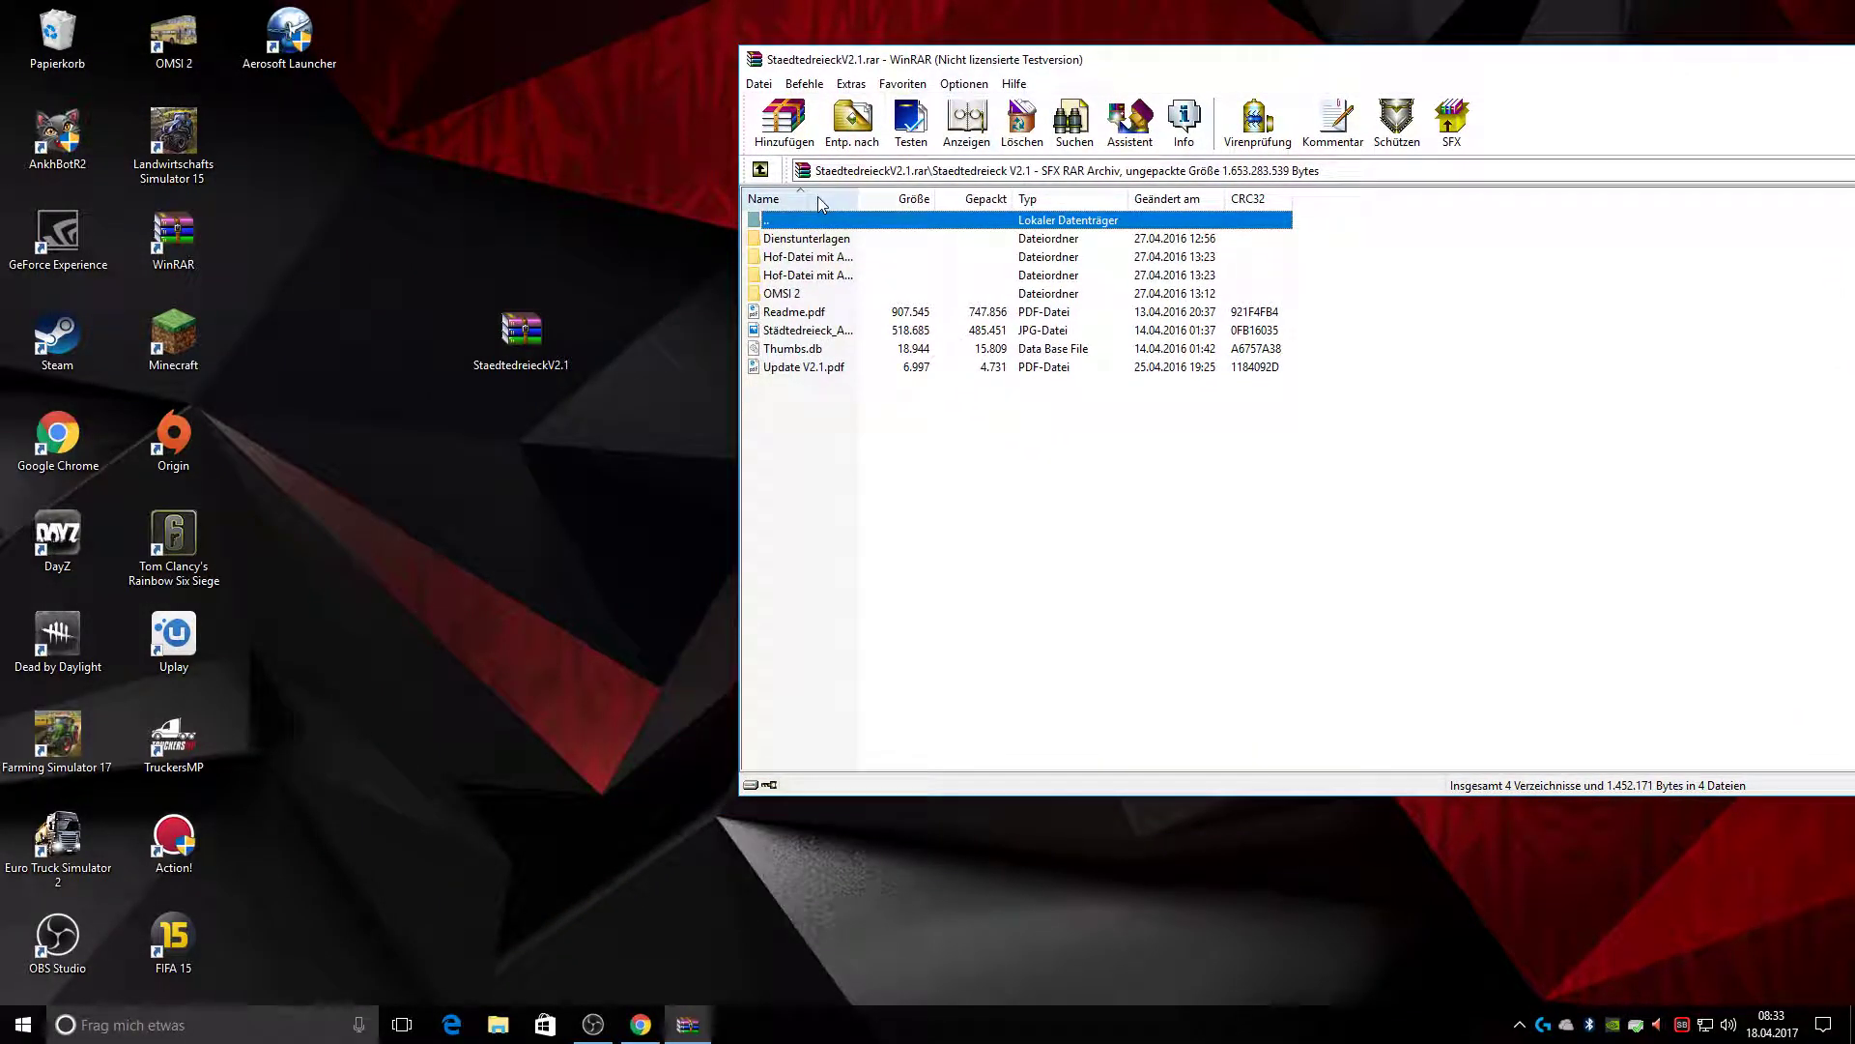
Extract Readme.pdf from the archive to the desktop and minimize WinRAR
click(818, 316)
drag(818, 321, 571, 191)
drag(1114, 61, 582, 284)
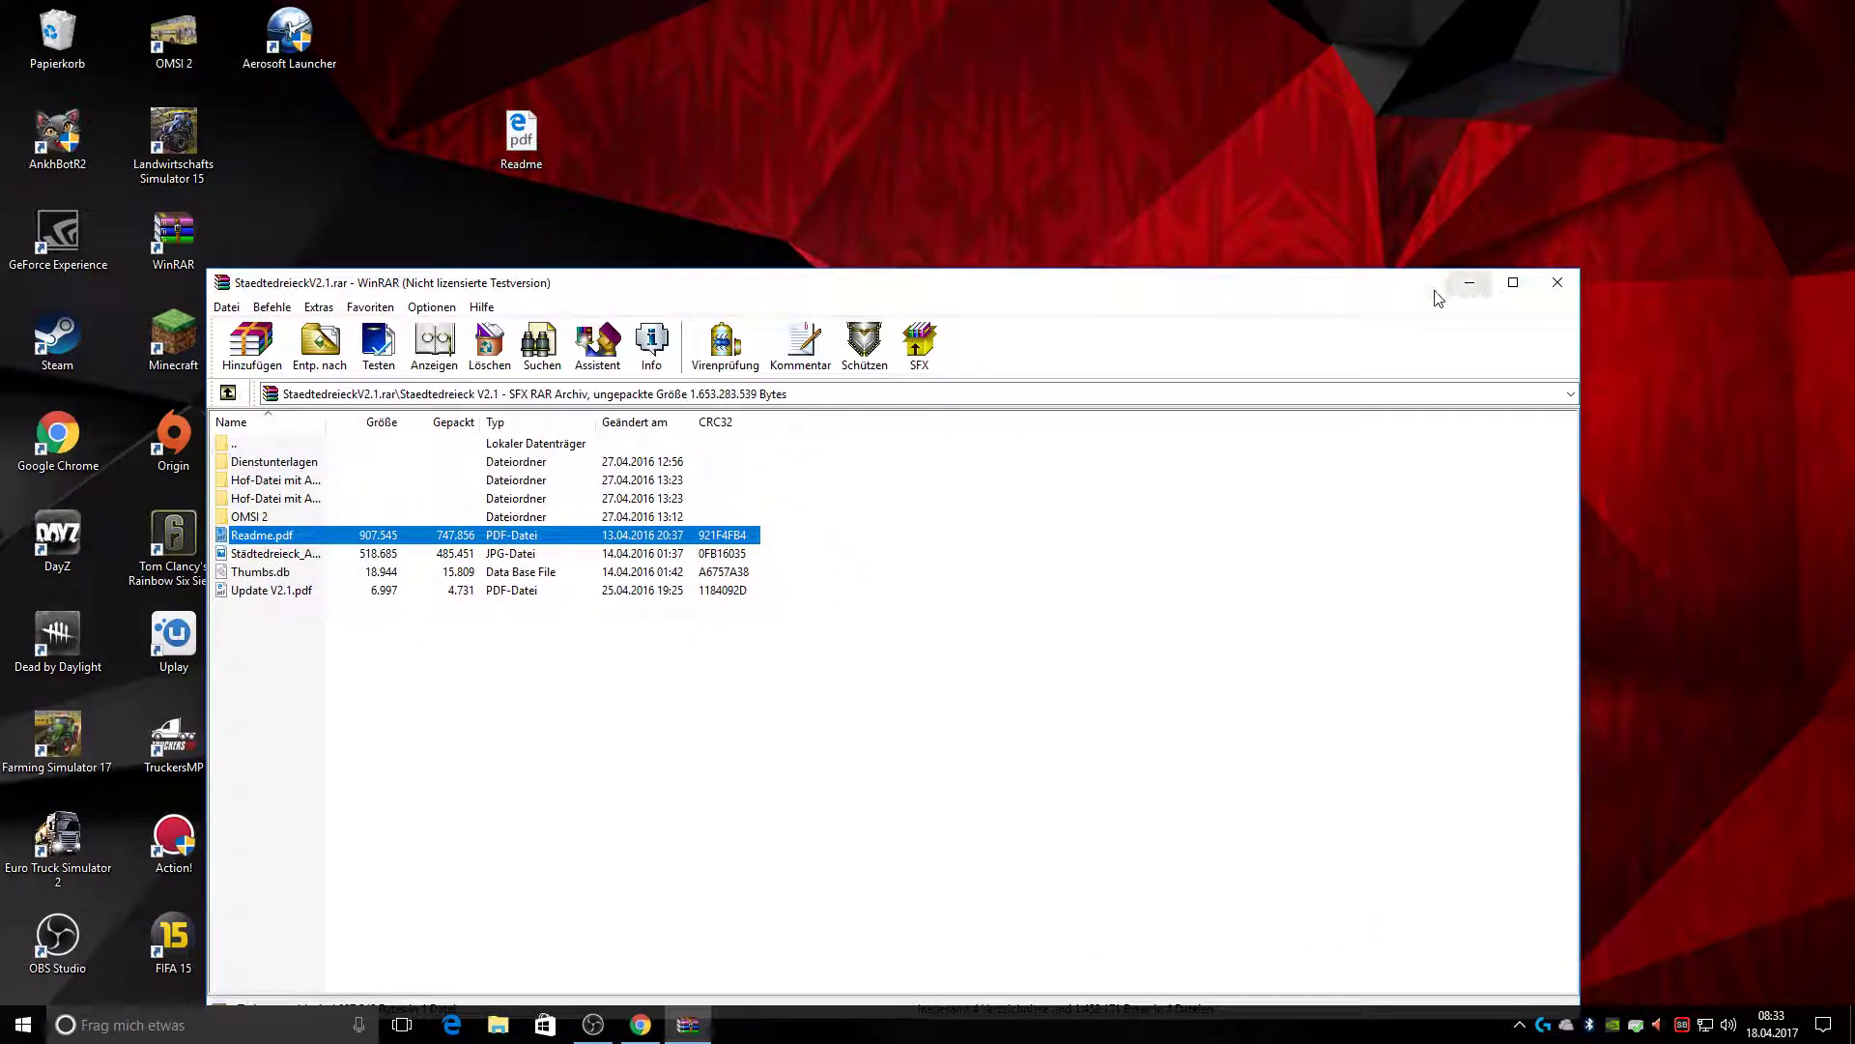
click(1472, 288)
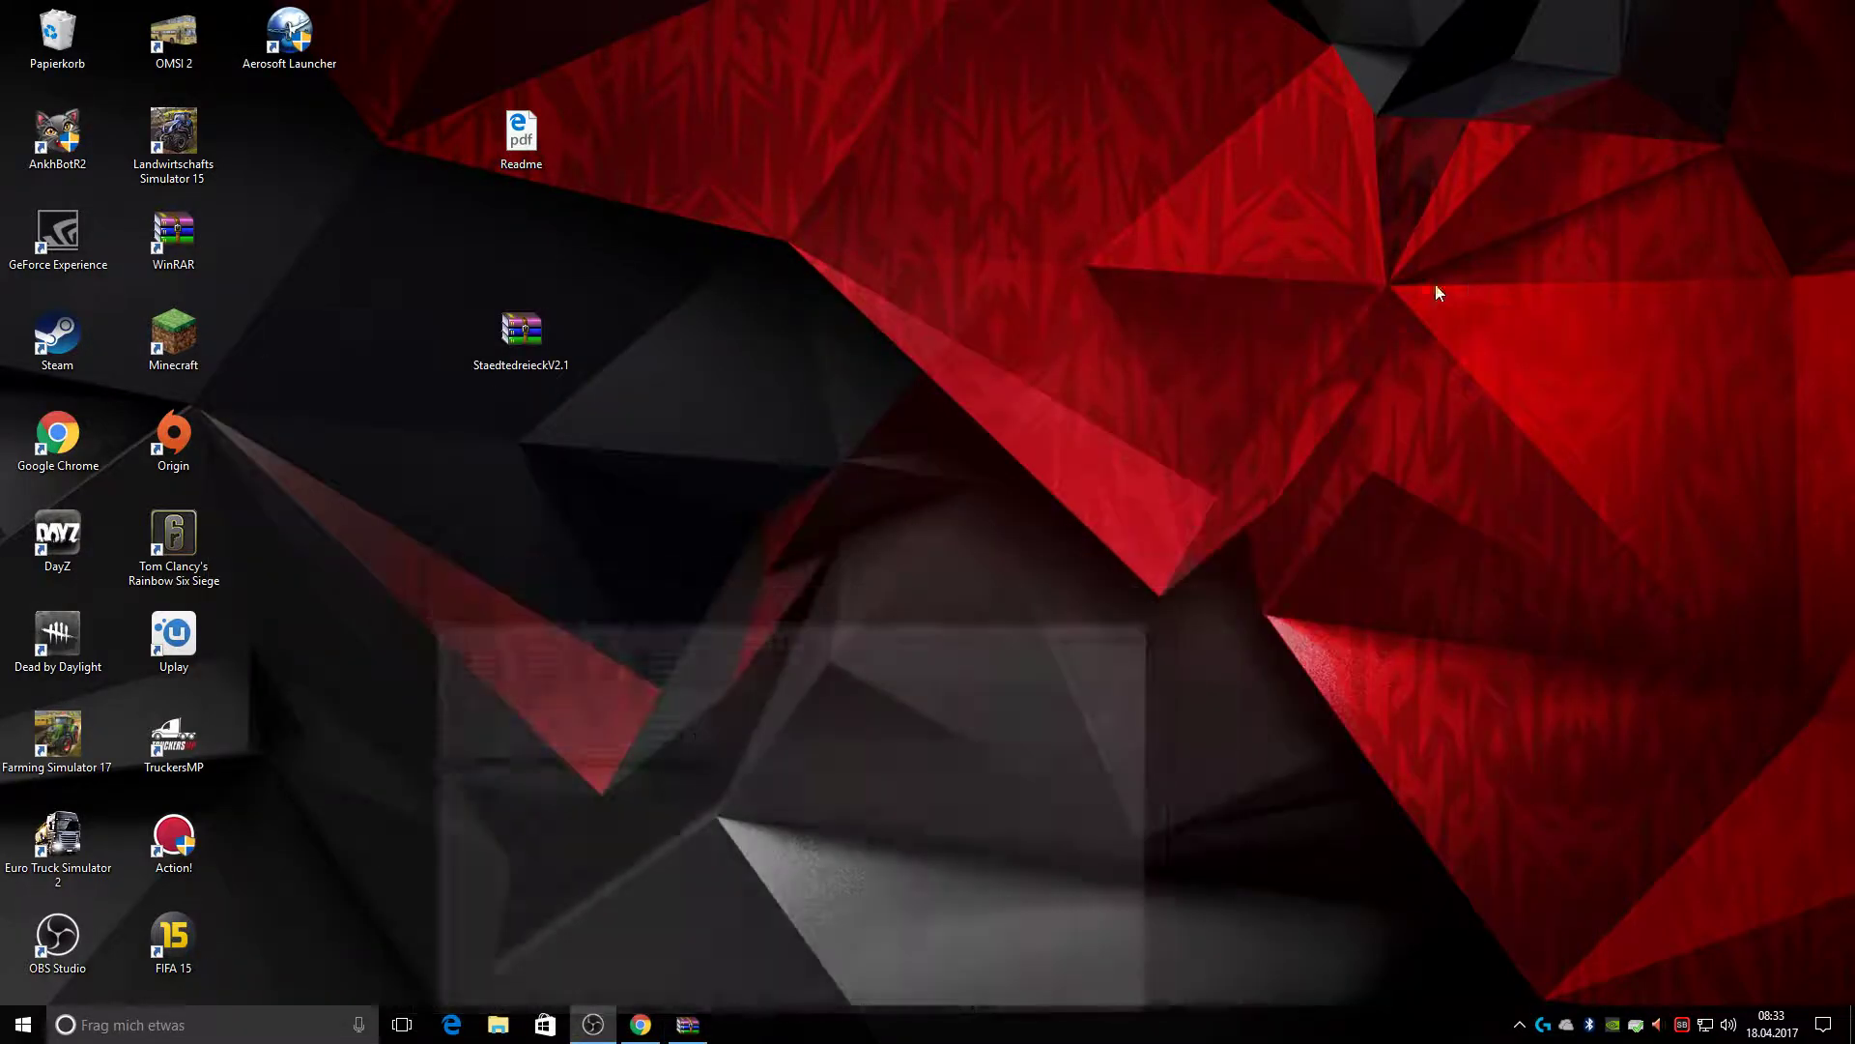
Move the StaedtedreieckV2.1 archive below Aerosoft Launcher and open the extracted Readme with Google Chrome in a maximized window
drag(522, 334, 413, 152)
click(512, 140)
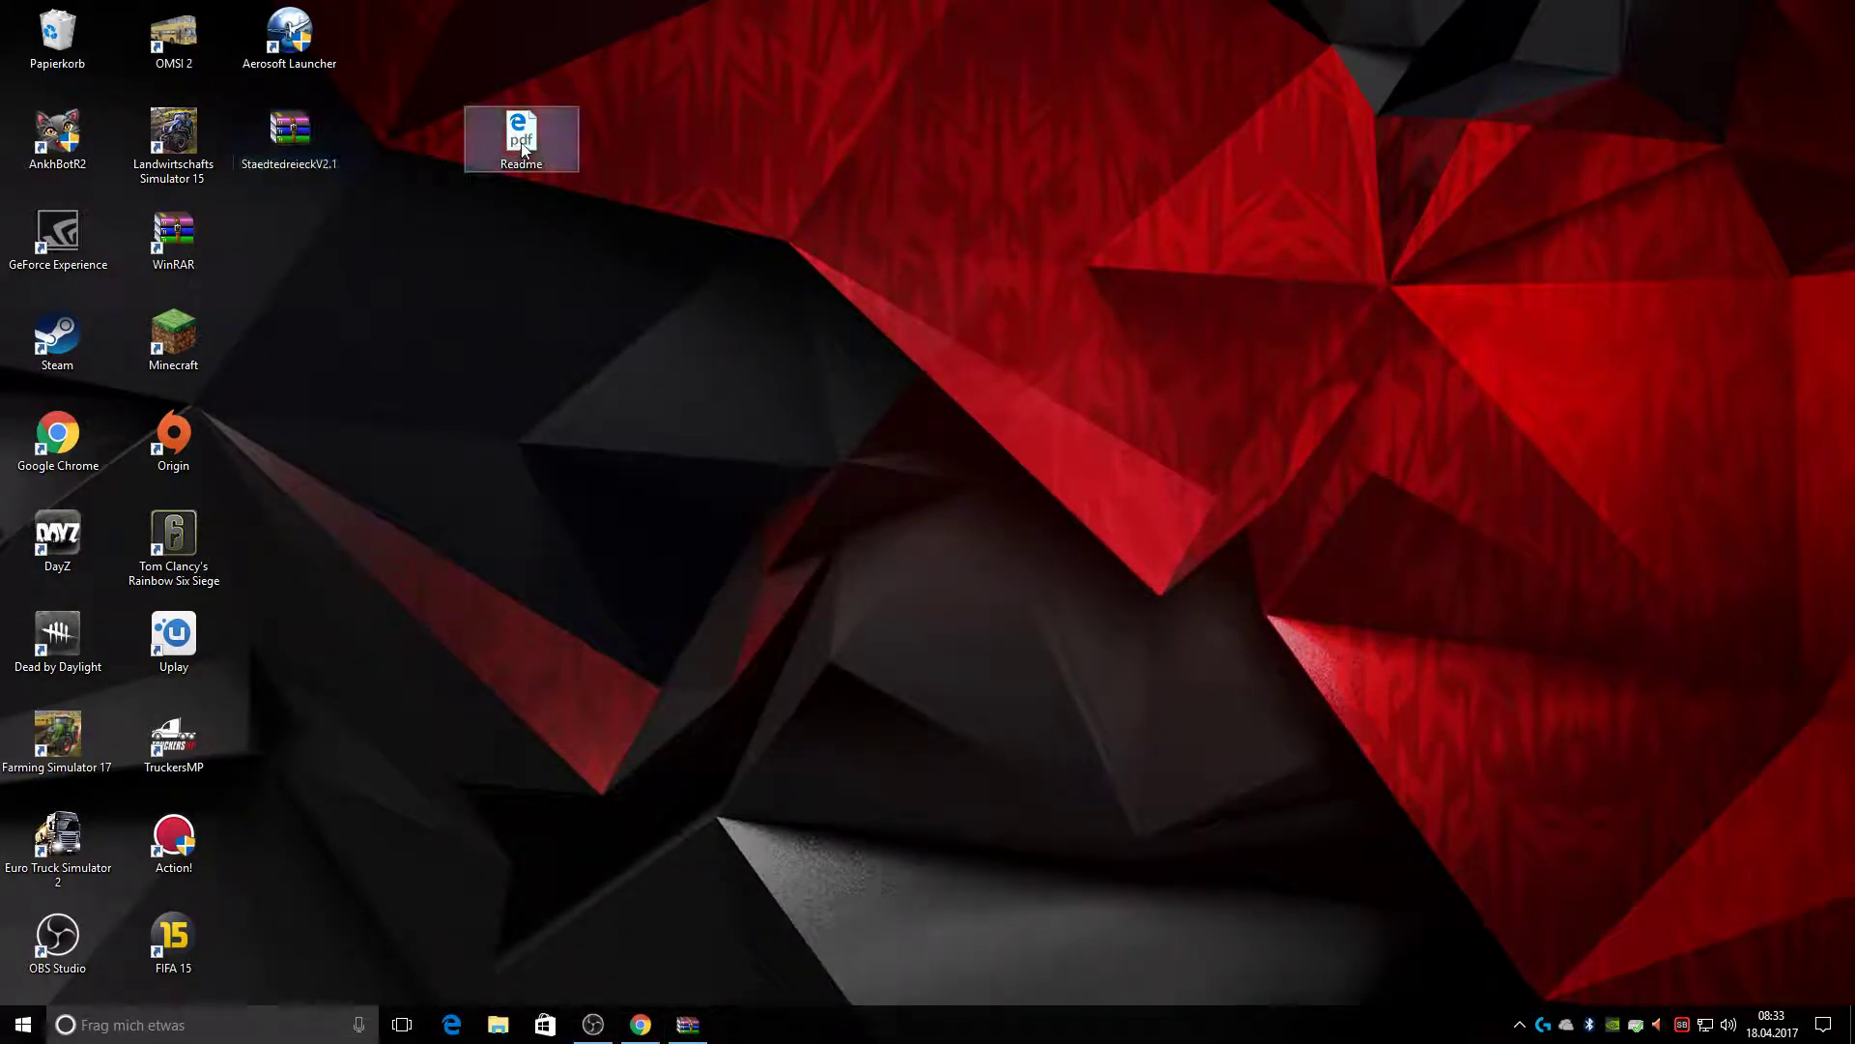
right_click(521, 143)
mouse_move(879, 203)
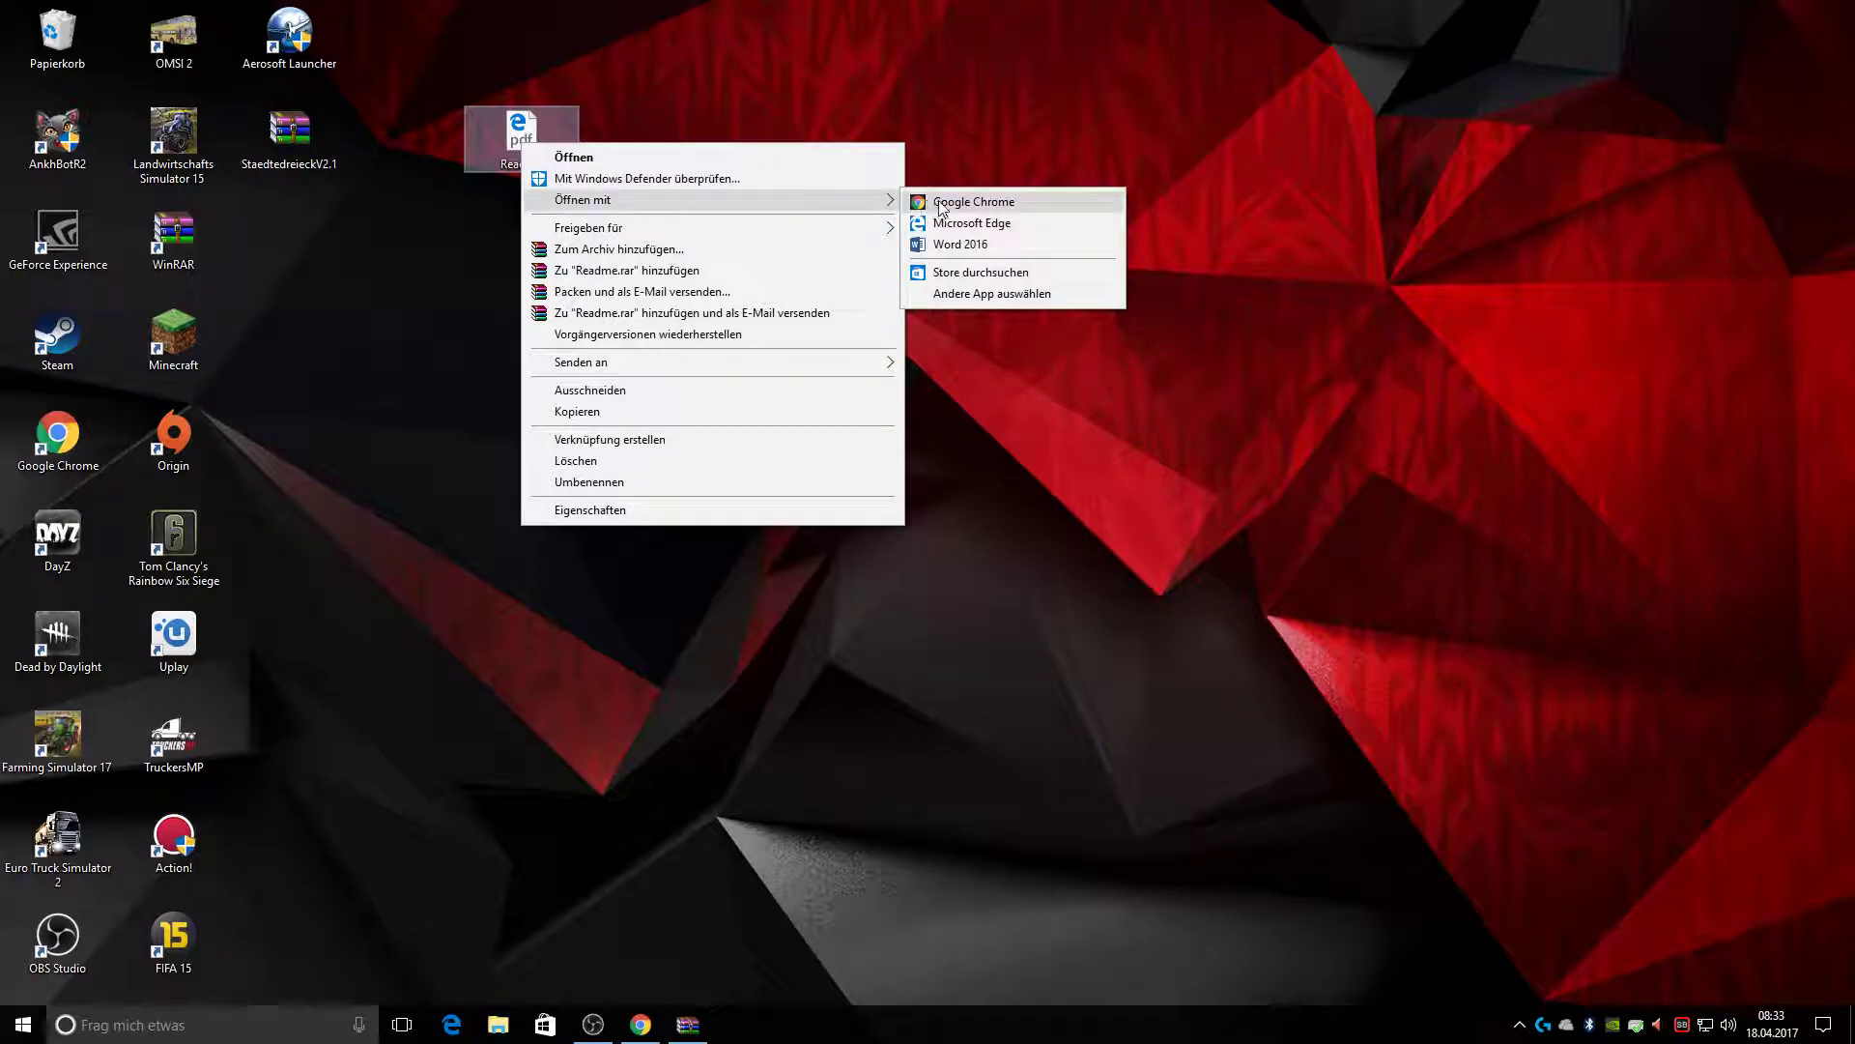
click(957, 199)
click(1774, 32)
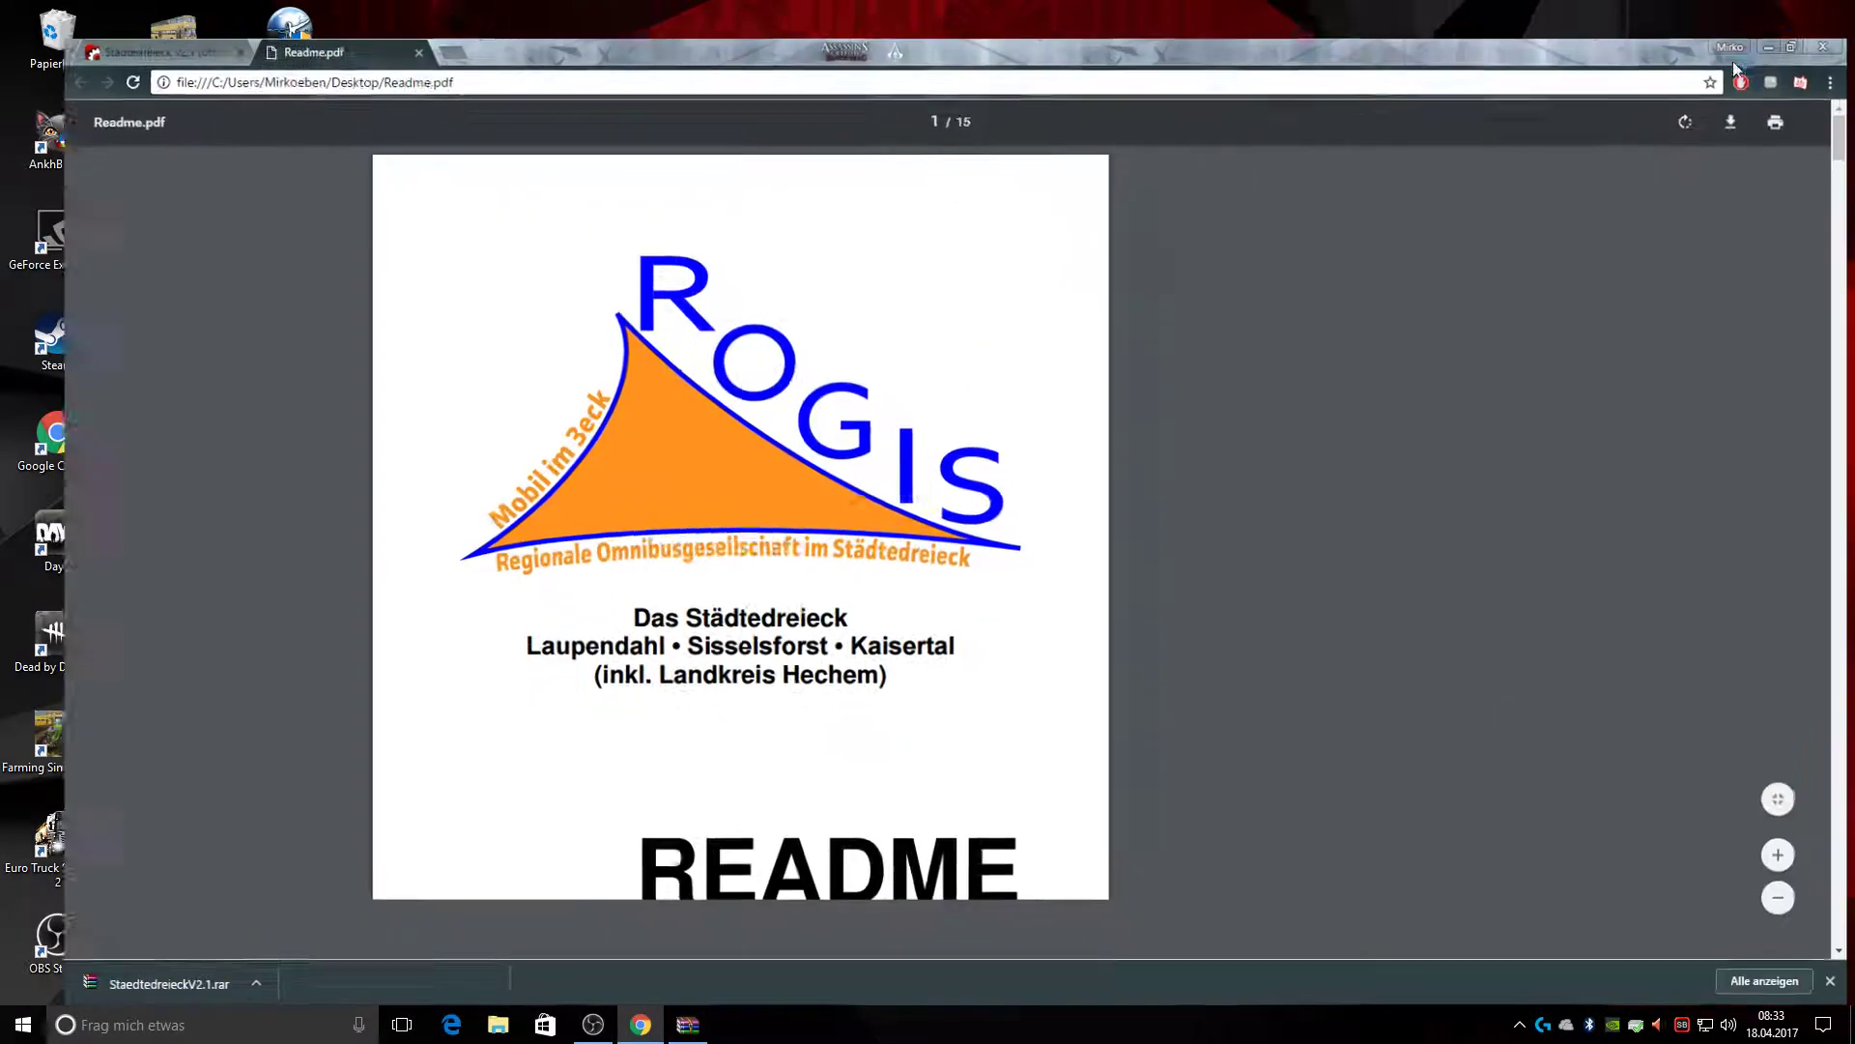
Look through the Readme's contents and line descriptions up to the installation instructions on page 11
scroll(1364, 381, down, 5)
scroll(1332, 460, down, 2)
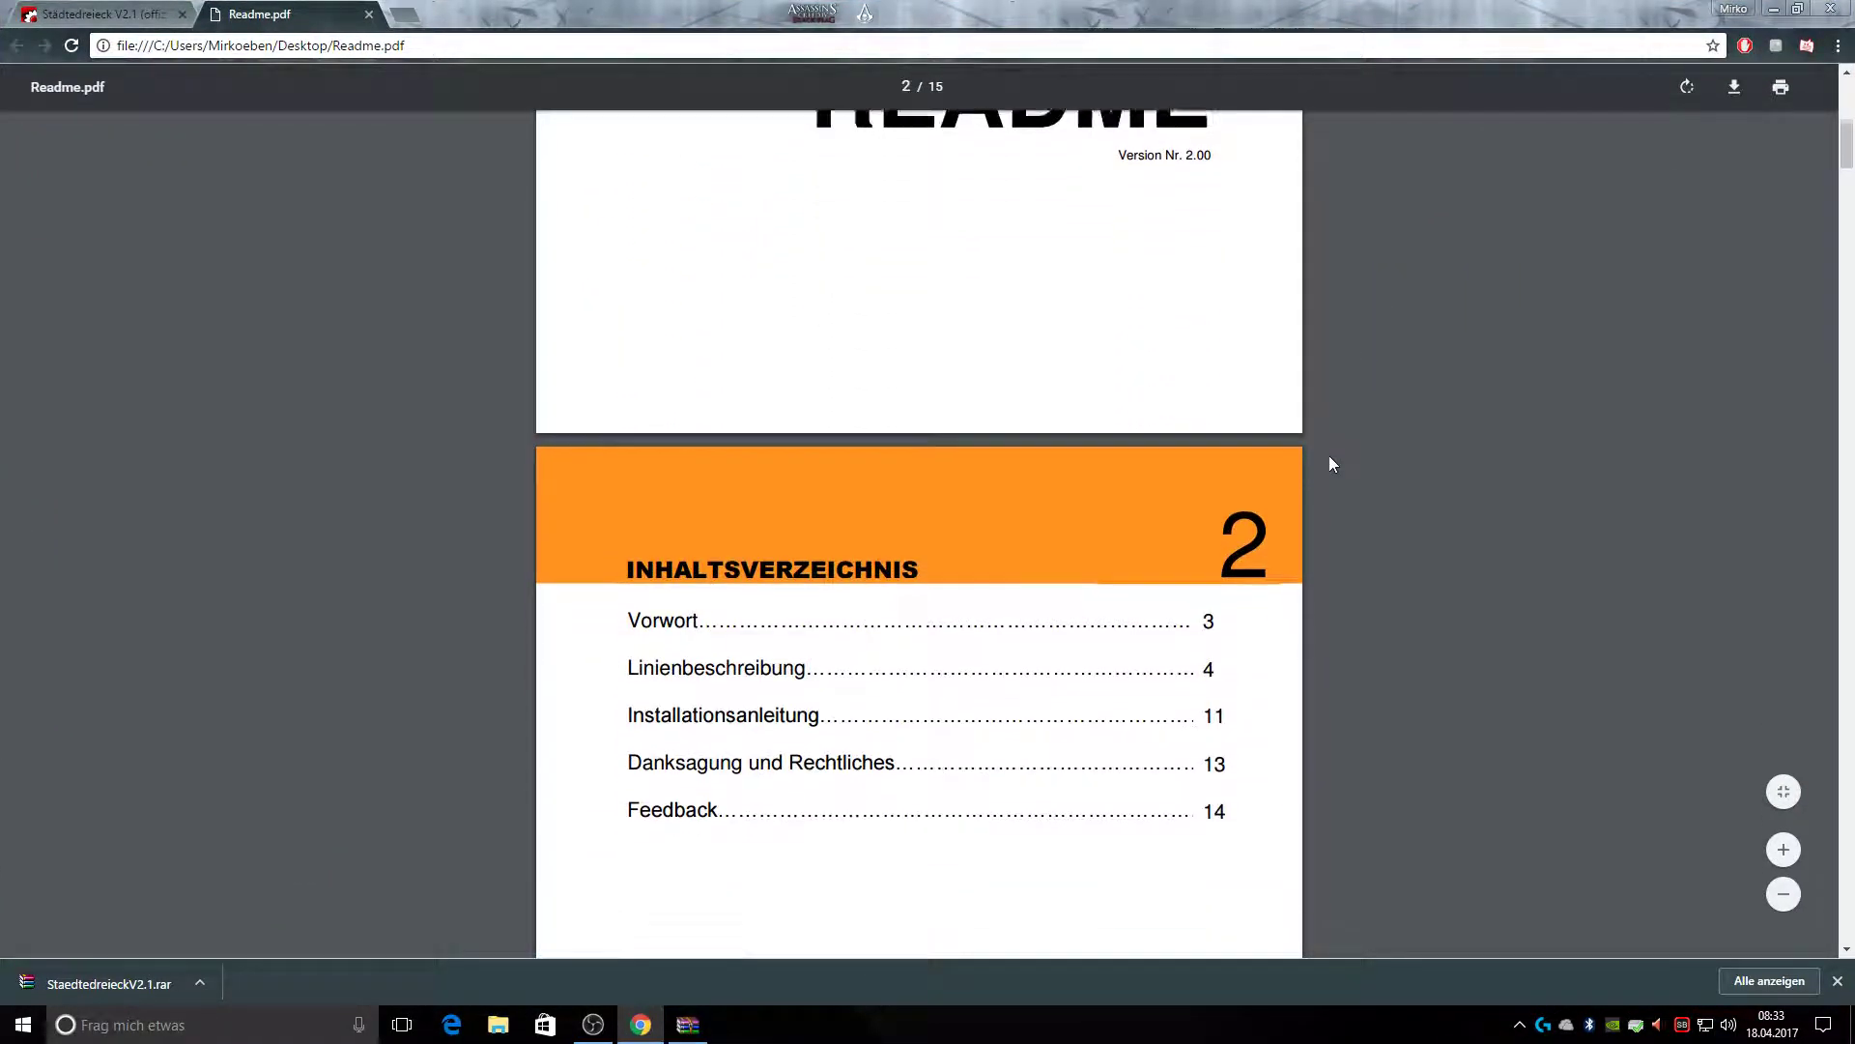
scroll(1329, 464, down, 1)
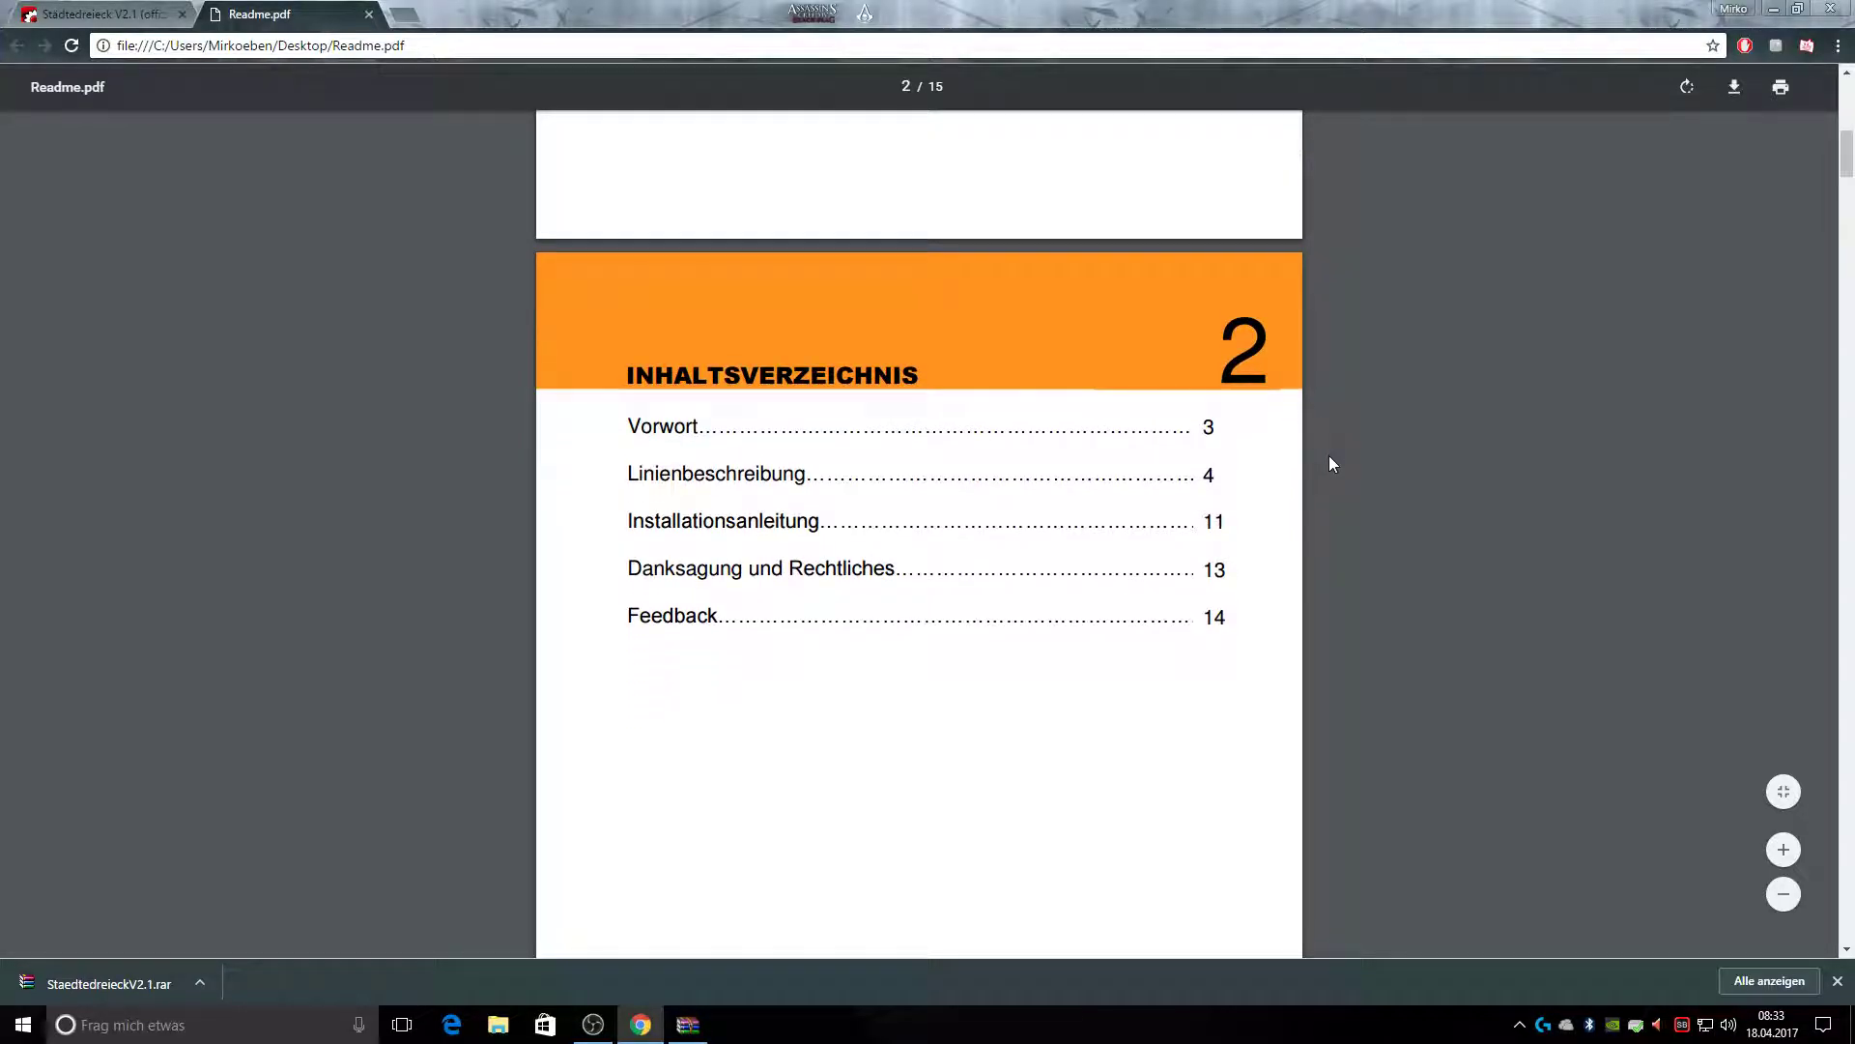
scroll(1330, 455, down, 10)
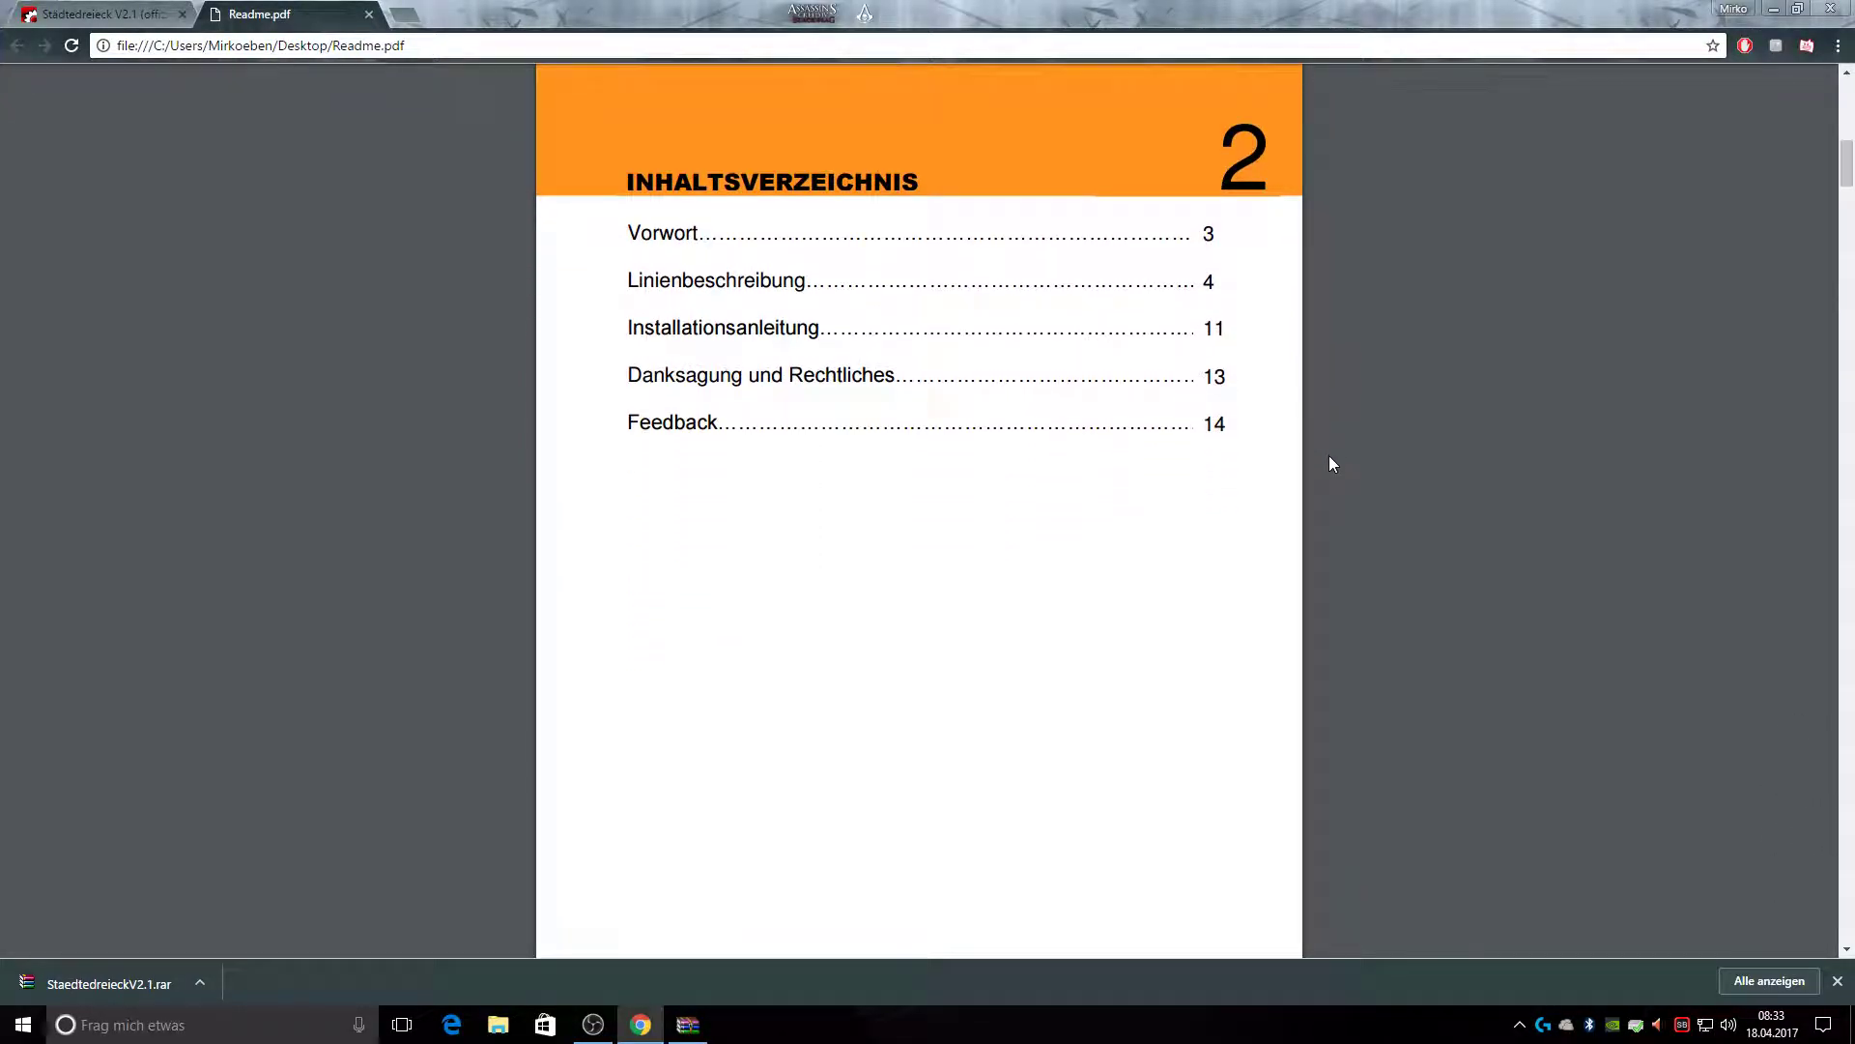
scroll(1055, 479, down, 15)
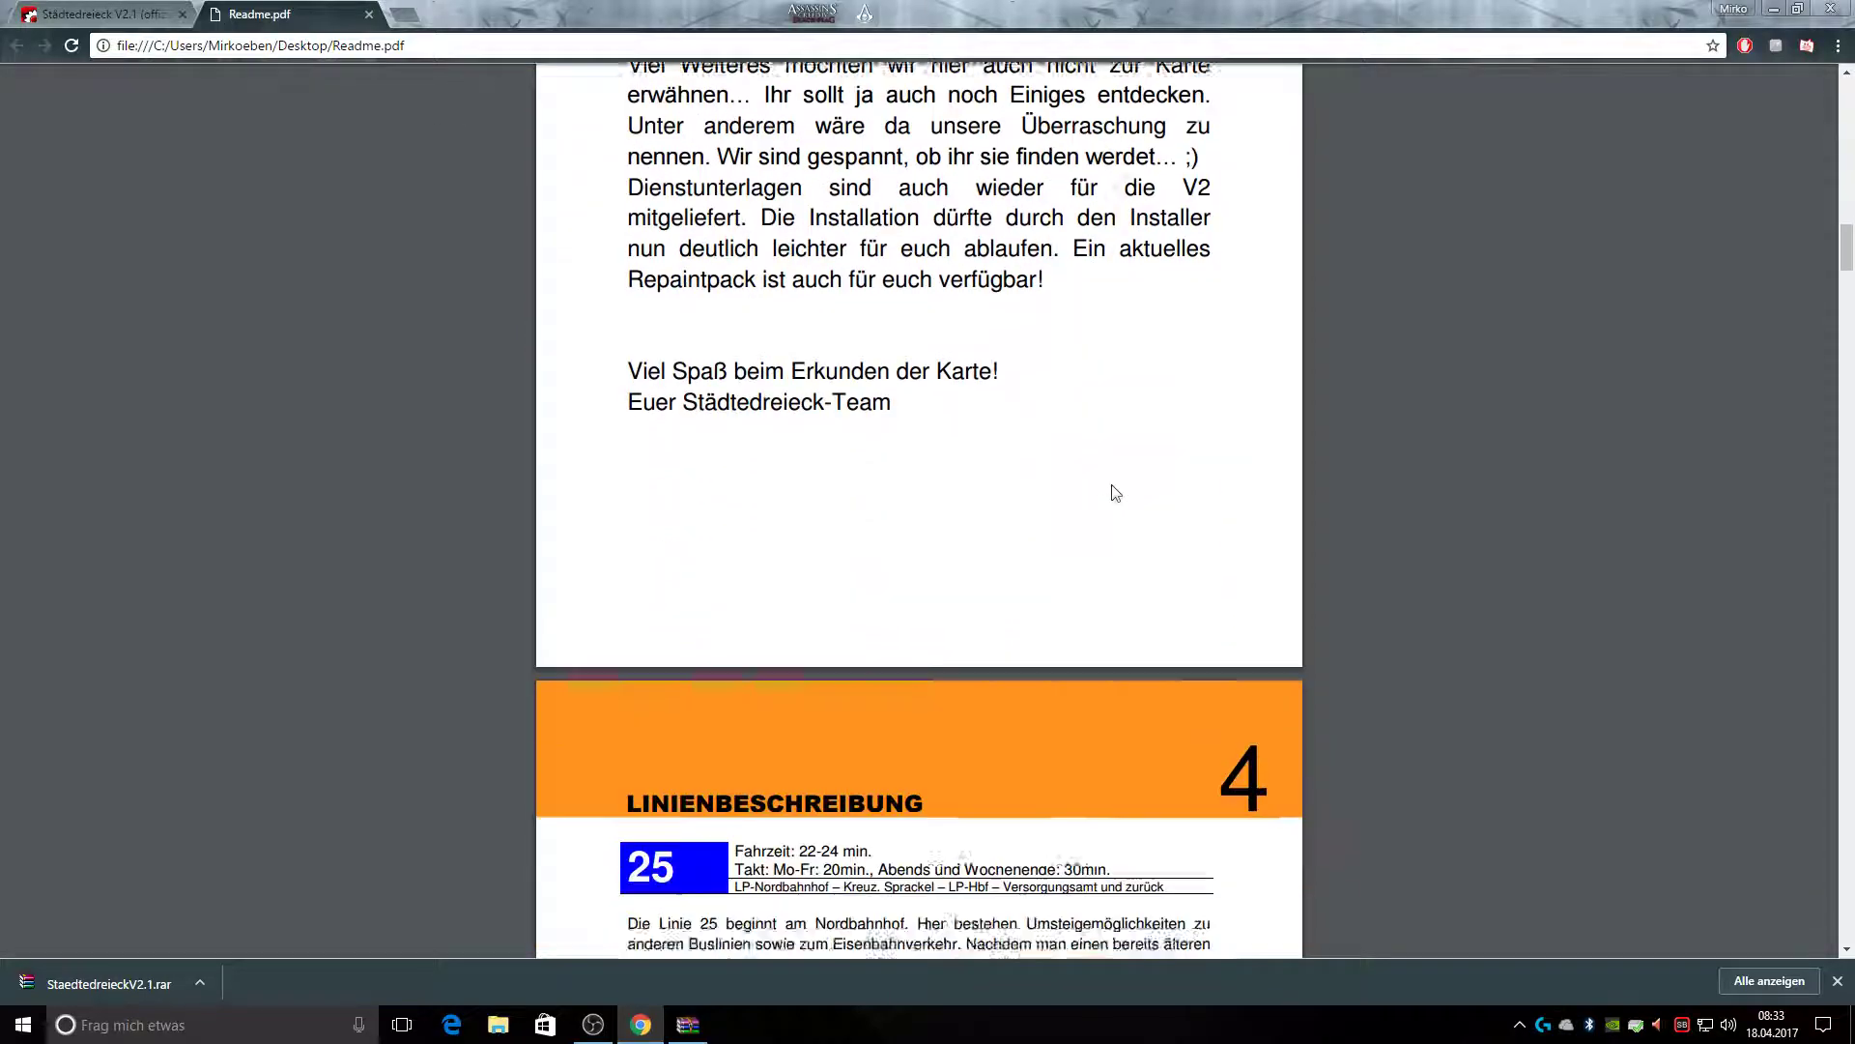
scroll(1119, 483, down, 15)
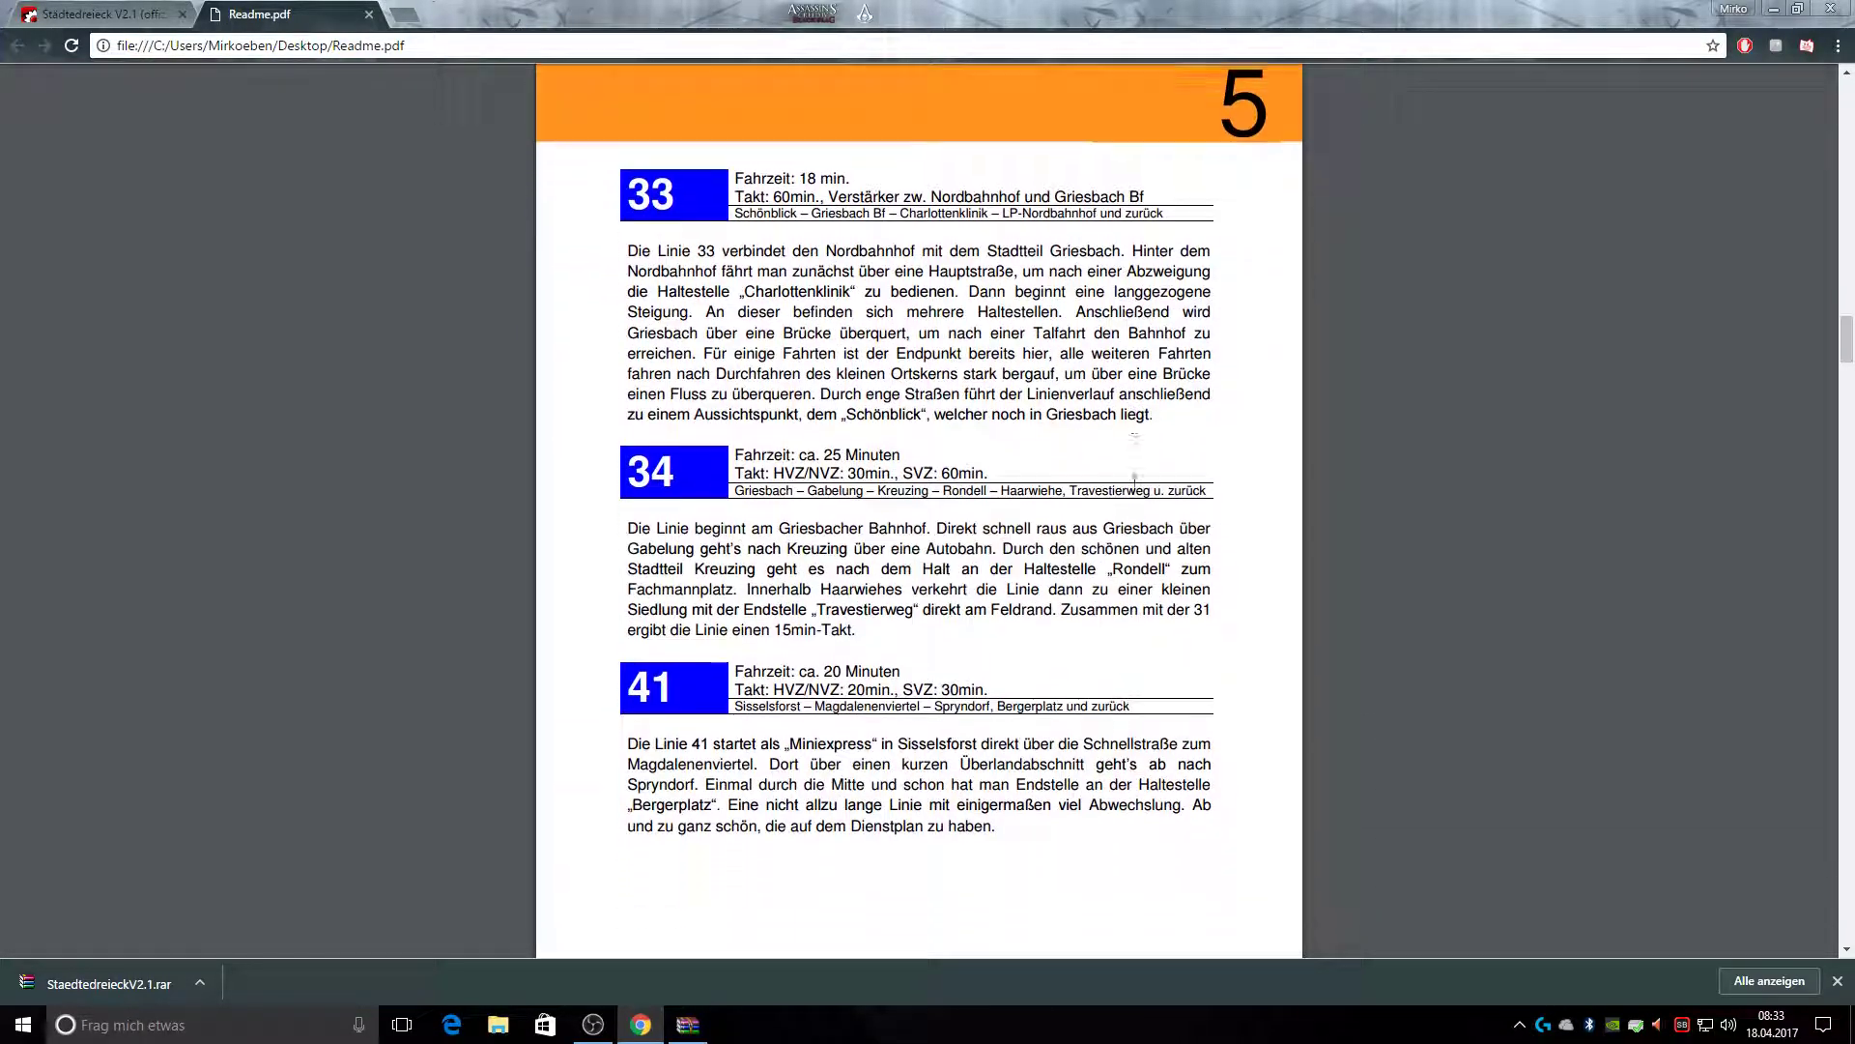
scroll(1130, 470, down, 15)
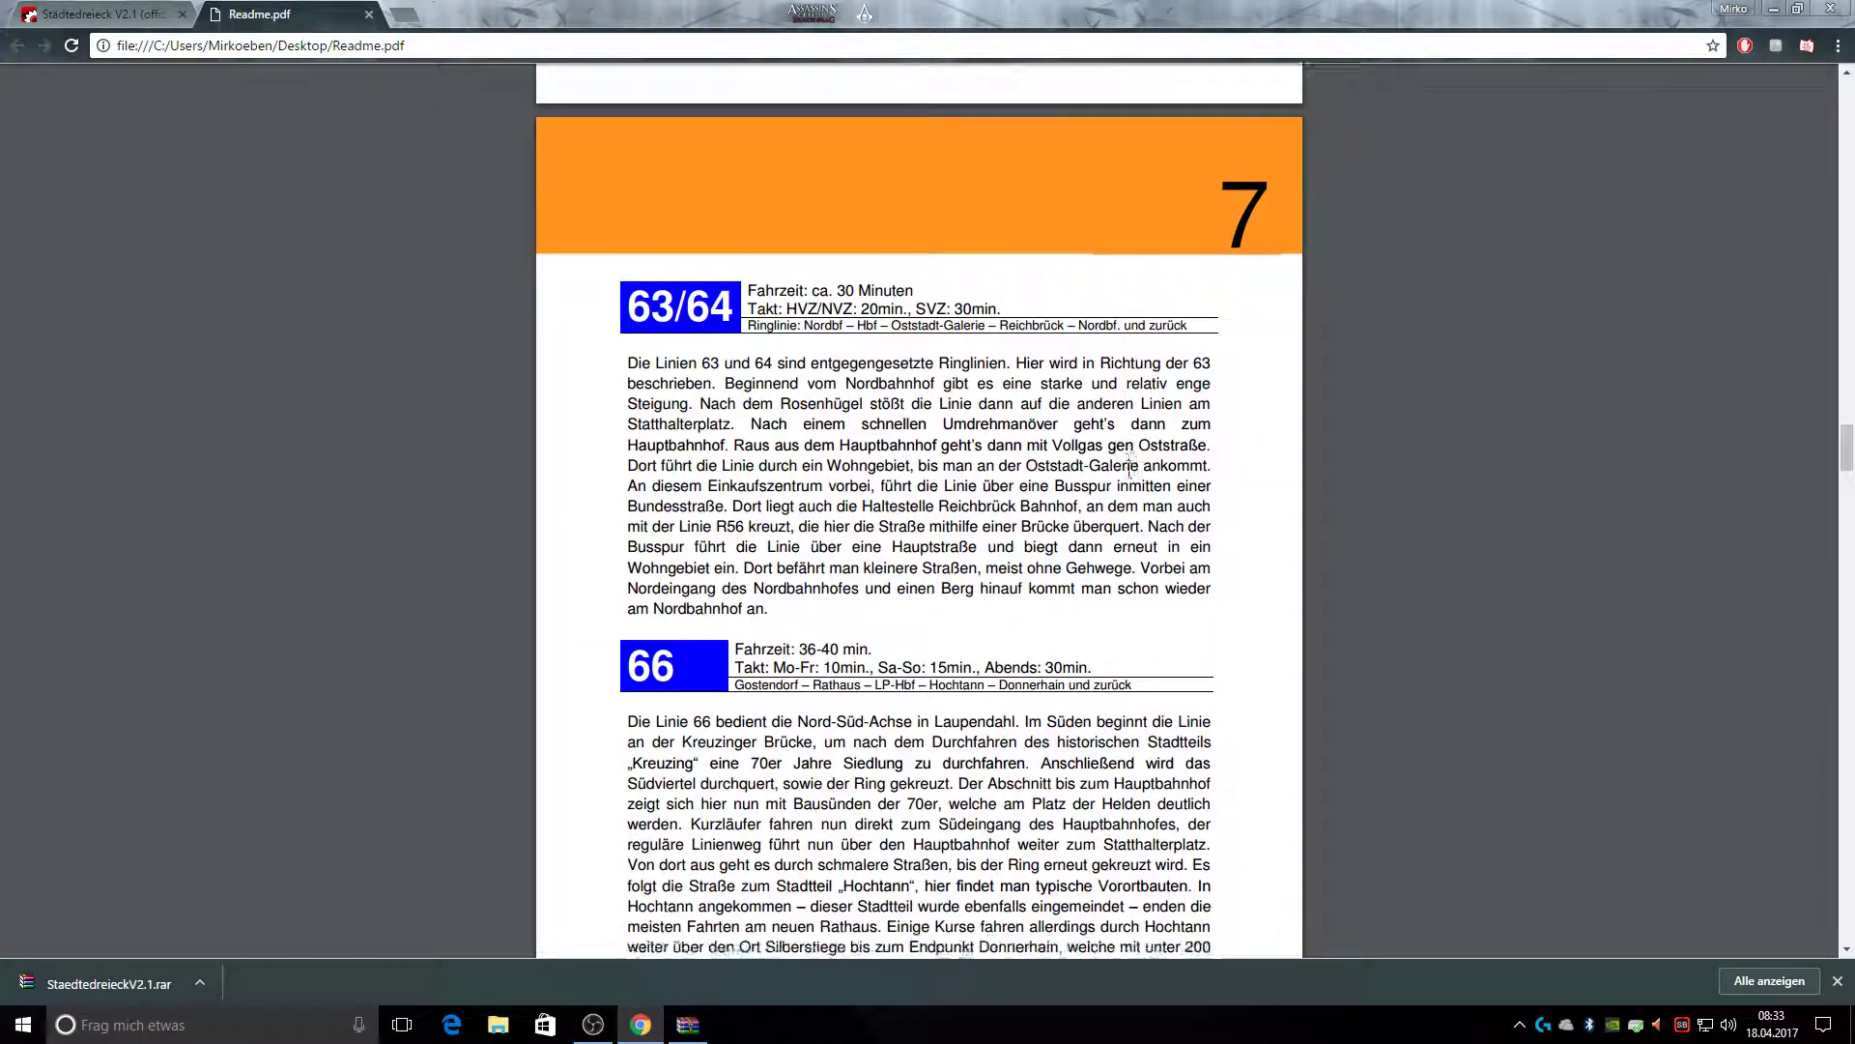
scroll(1122, 470, down, 15)
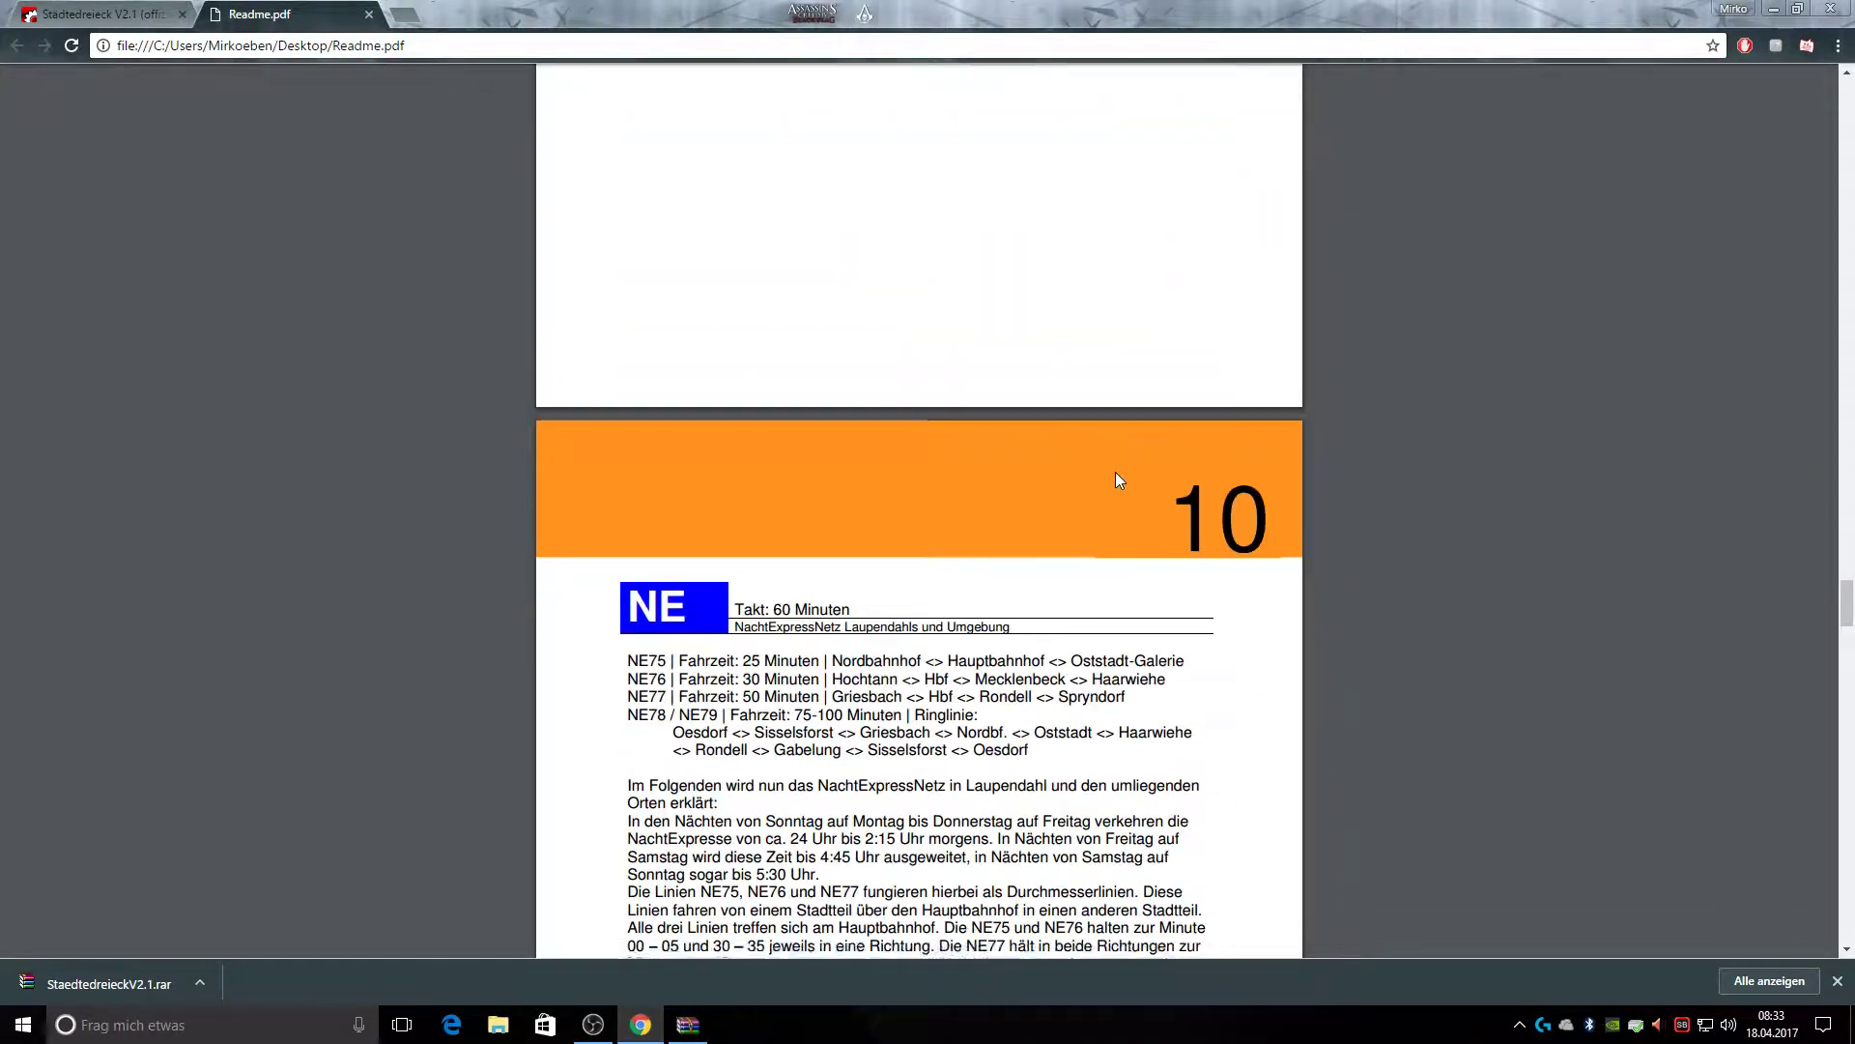
scroll(1102, 477, down, 4)
scroll(1043, 459, up, 6)
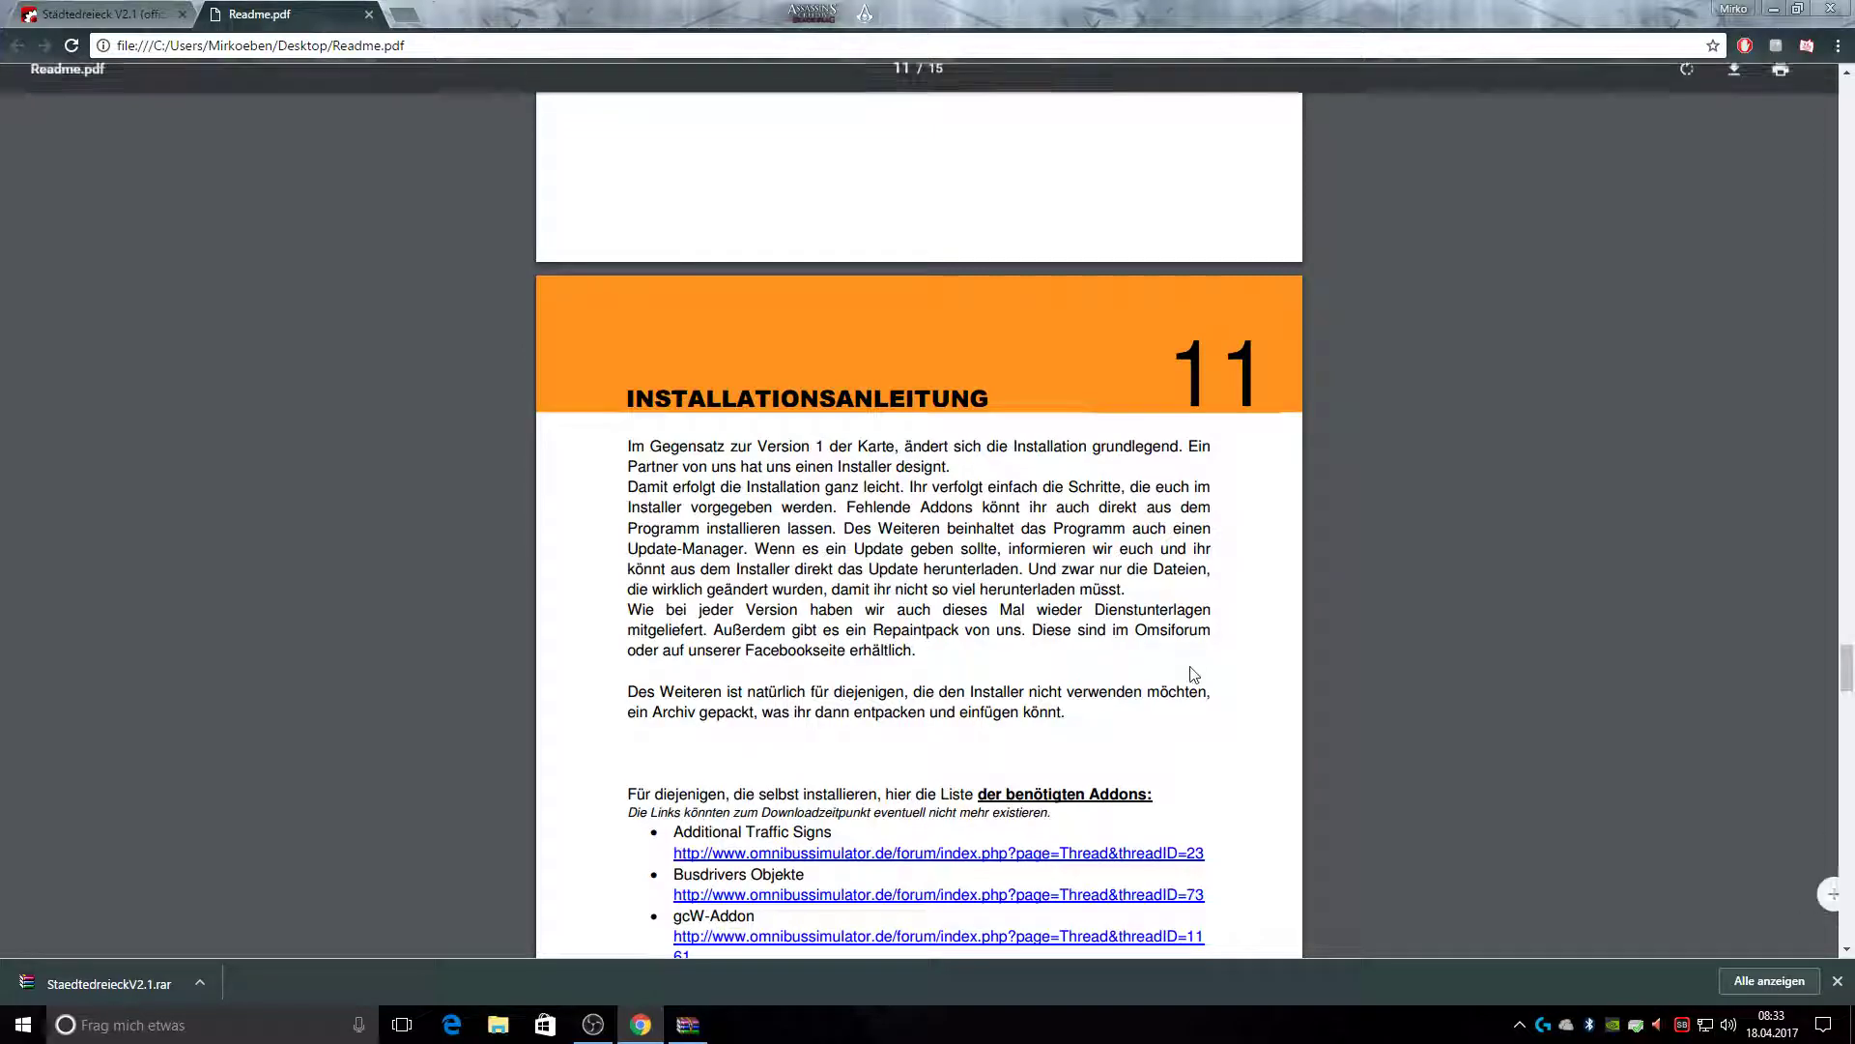
scroll(1063, 628, down, 4)
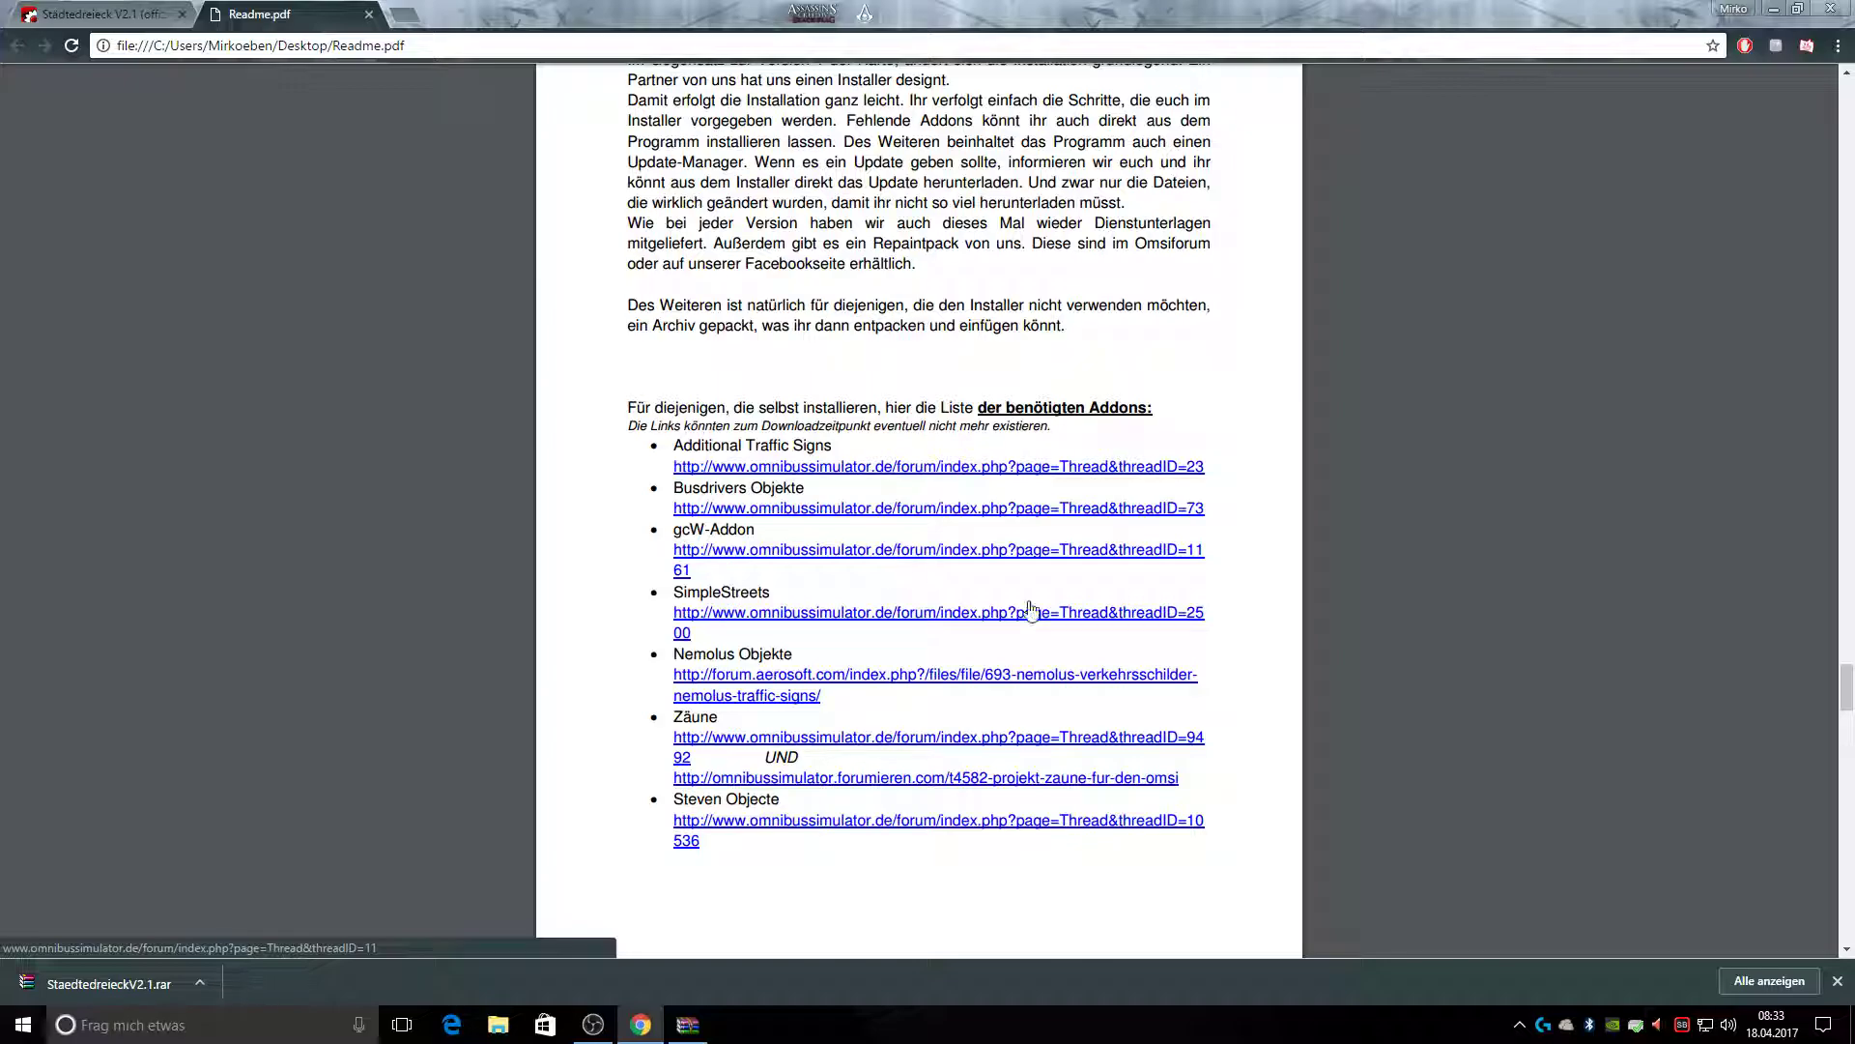
Examine the Readme's lists of required and included add-ons with their download links on pages 11 and 12
scroll(949, 636, down, 8)
scroll(949, 636, down, 6)
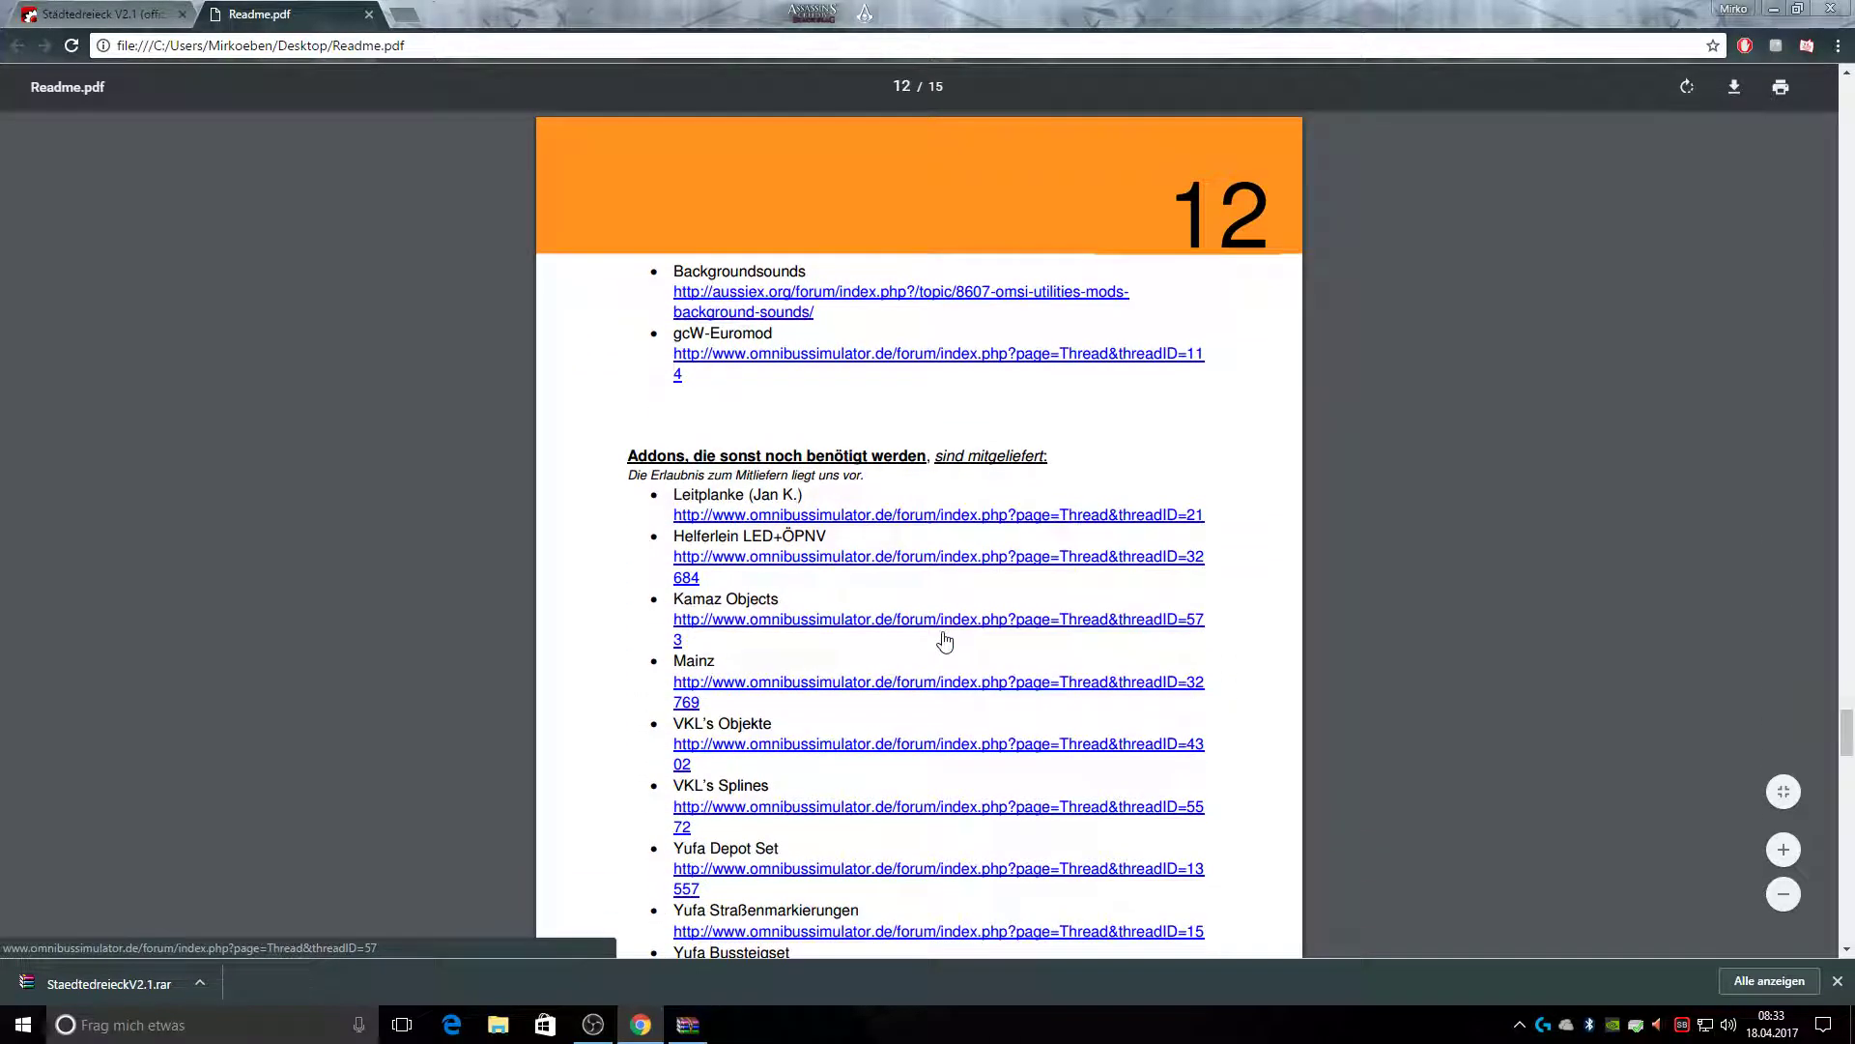
scroll(947, 634, up, 3)
scroll(951, 633, down, 1)
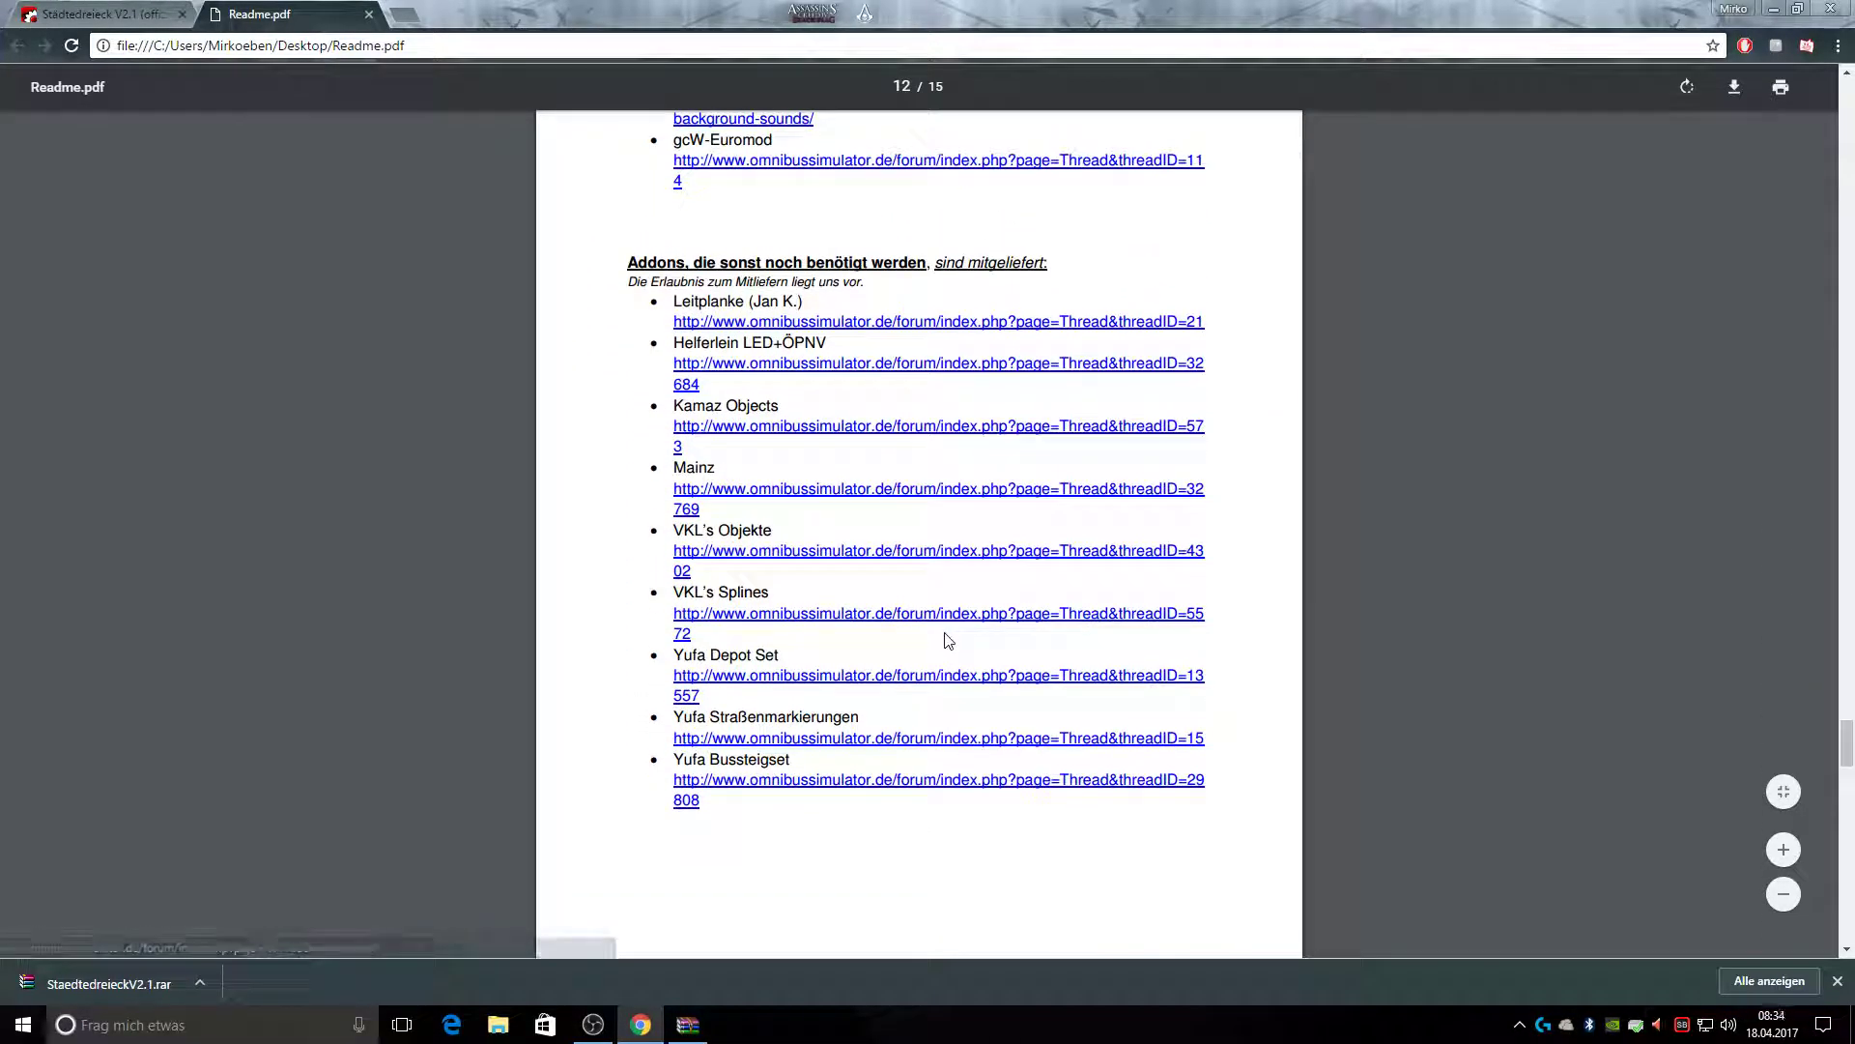
scroll(950, 631, up, 6)
scroll(953, 618, up, 6)
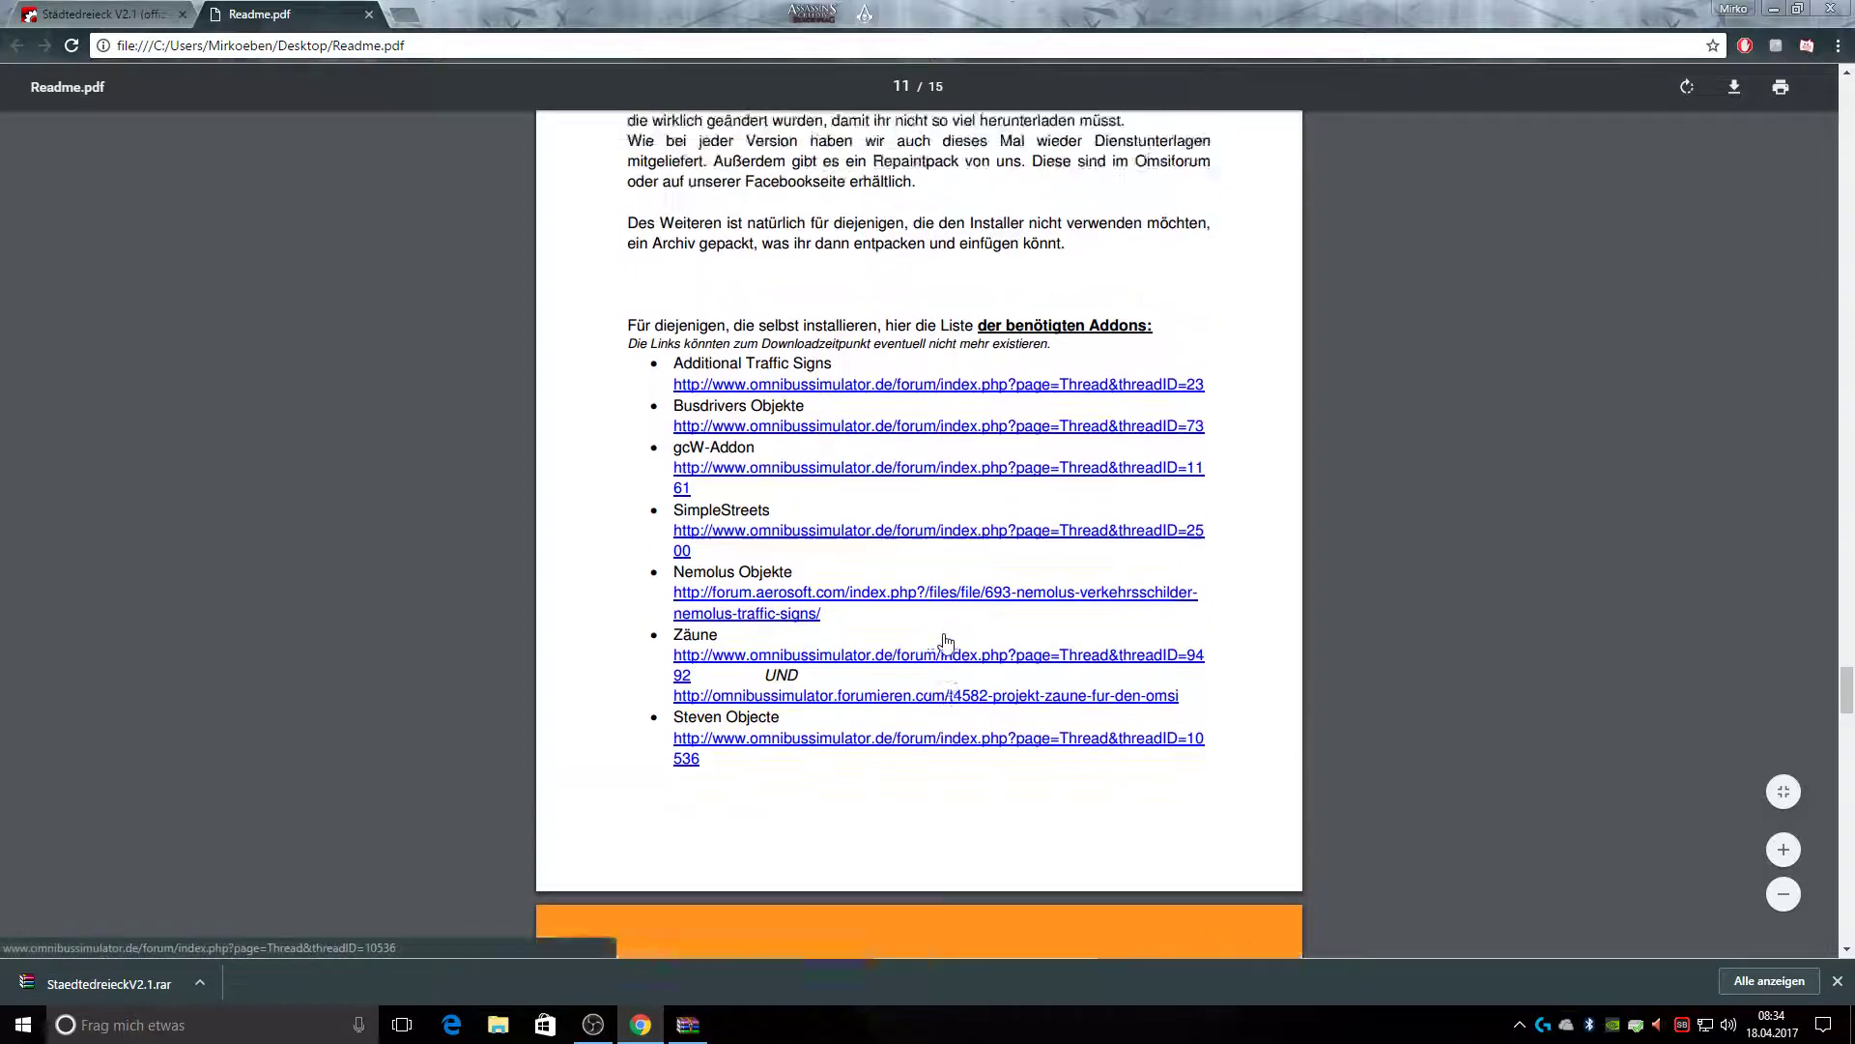
scroll(957, 649, down, 12)
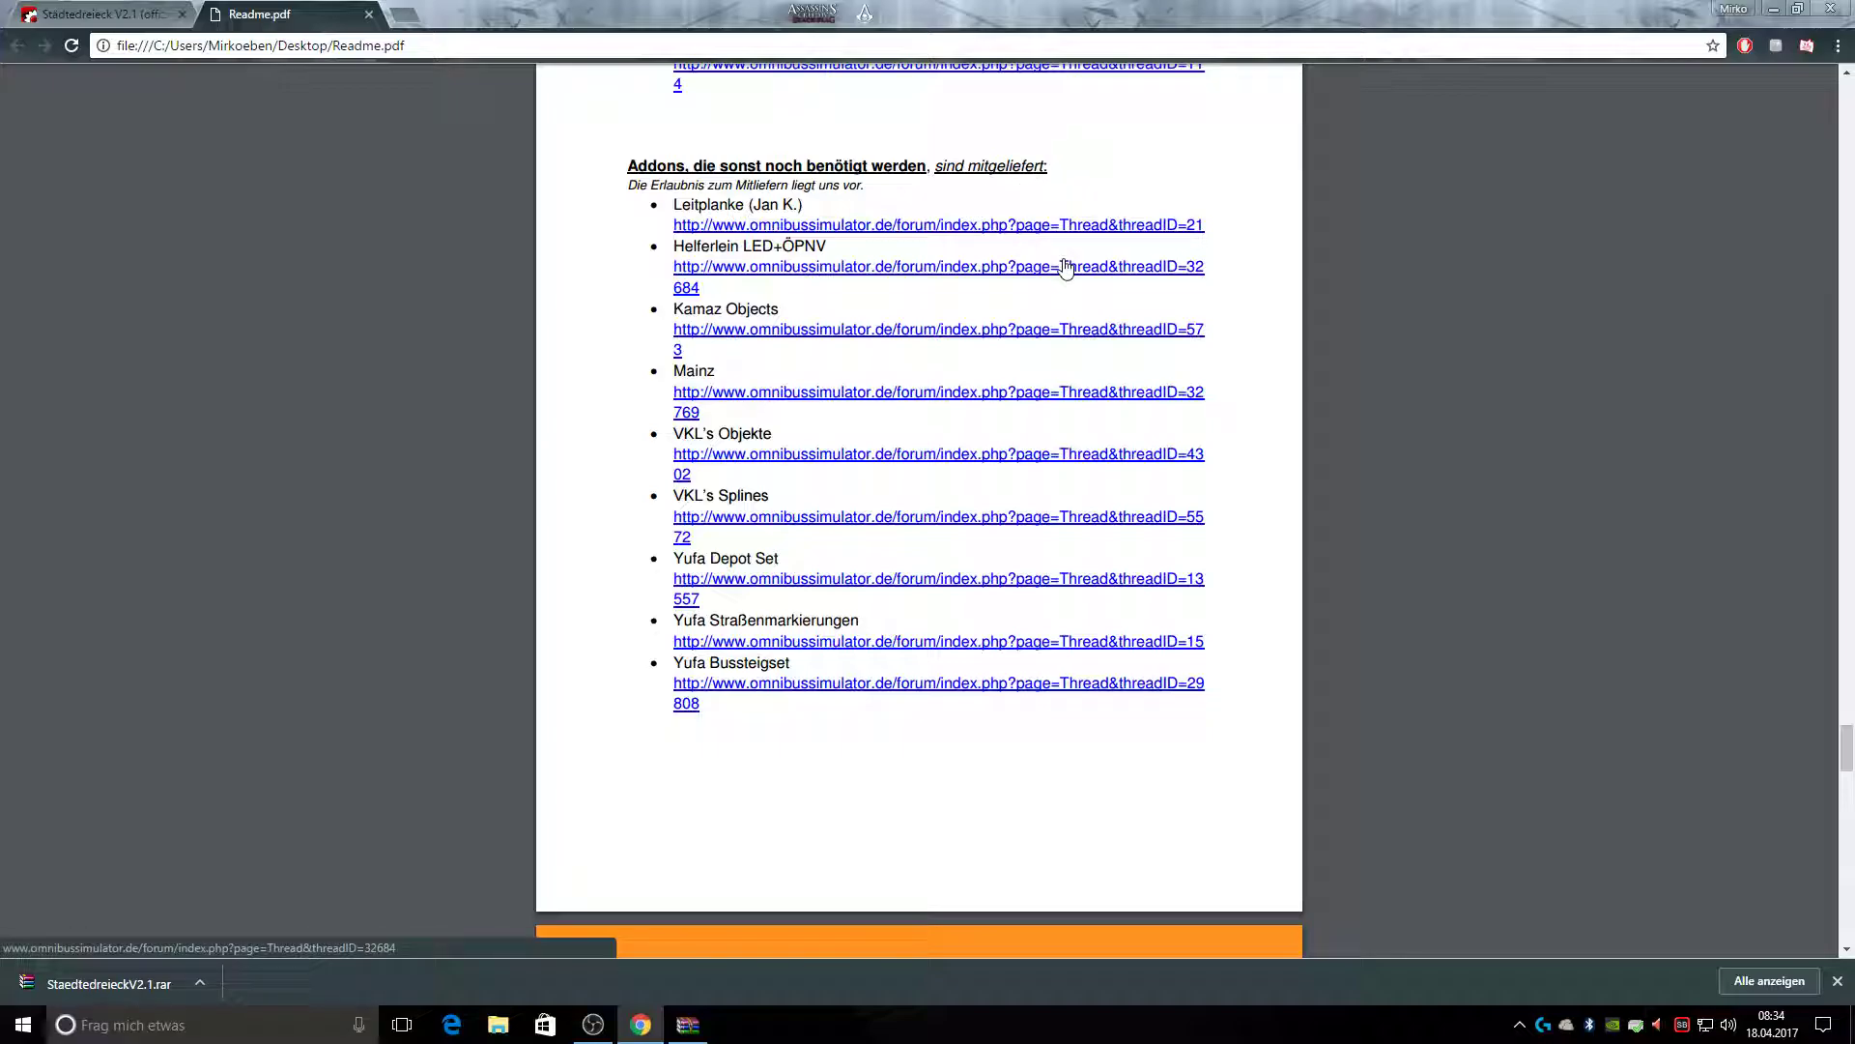
scroll(1017, 356, down, 2)
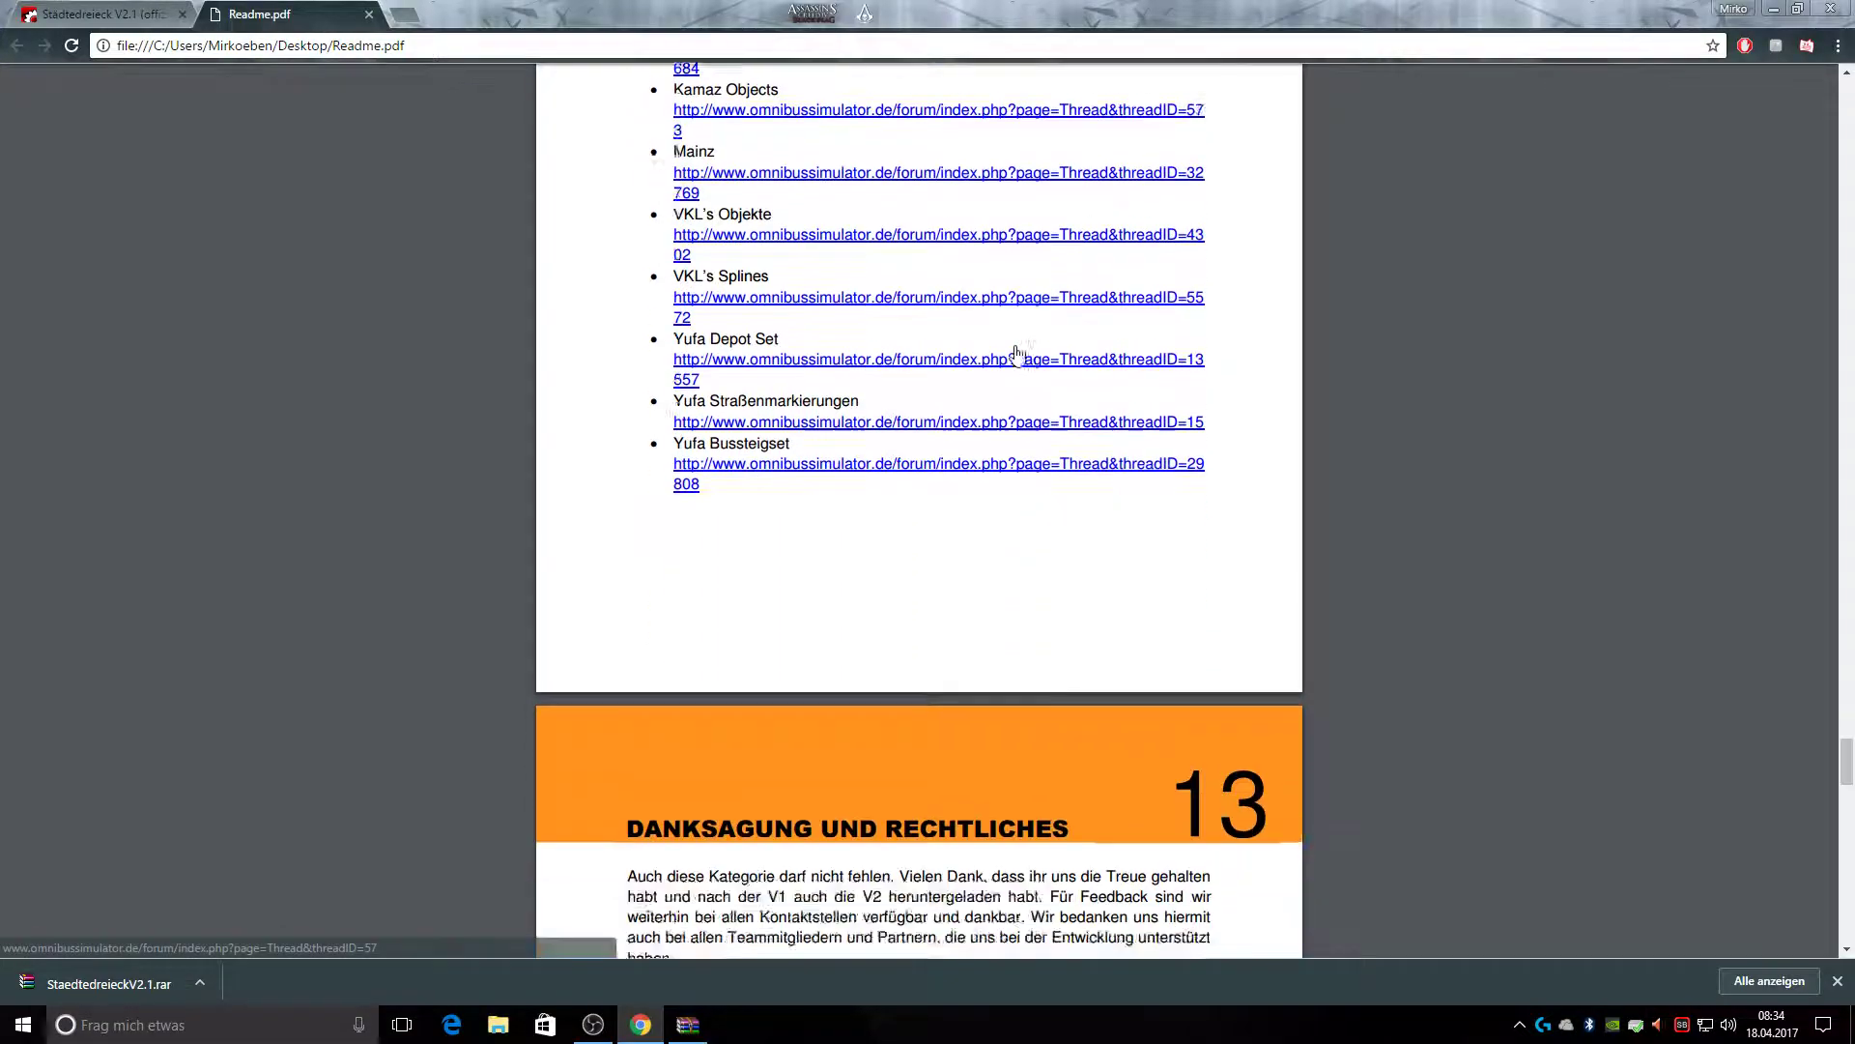
scroll(1017, 355, down, 3)
scroll(1015, 352, up, 1)
scroll(1014, 386, up, 3)
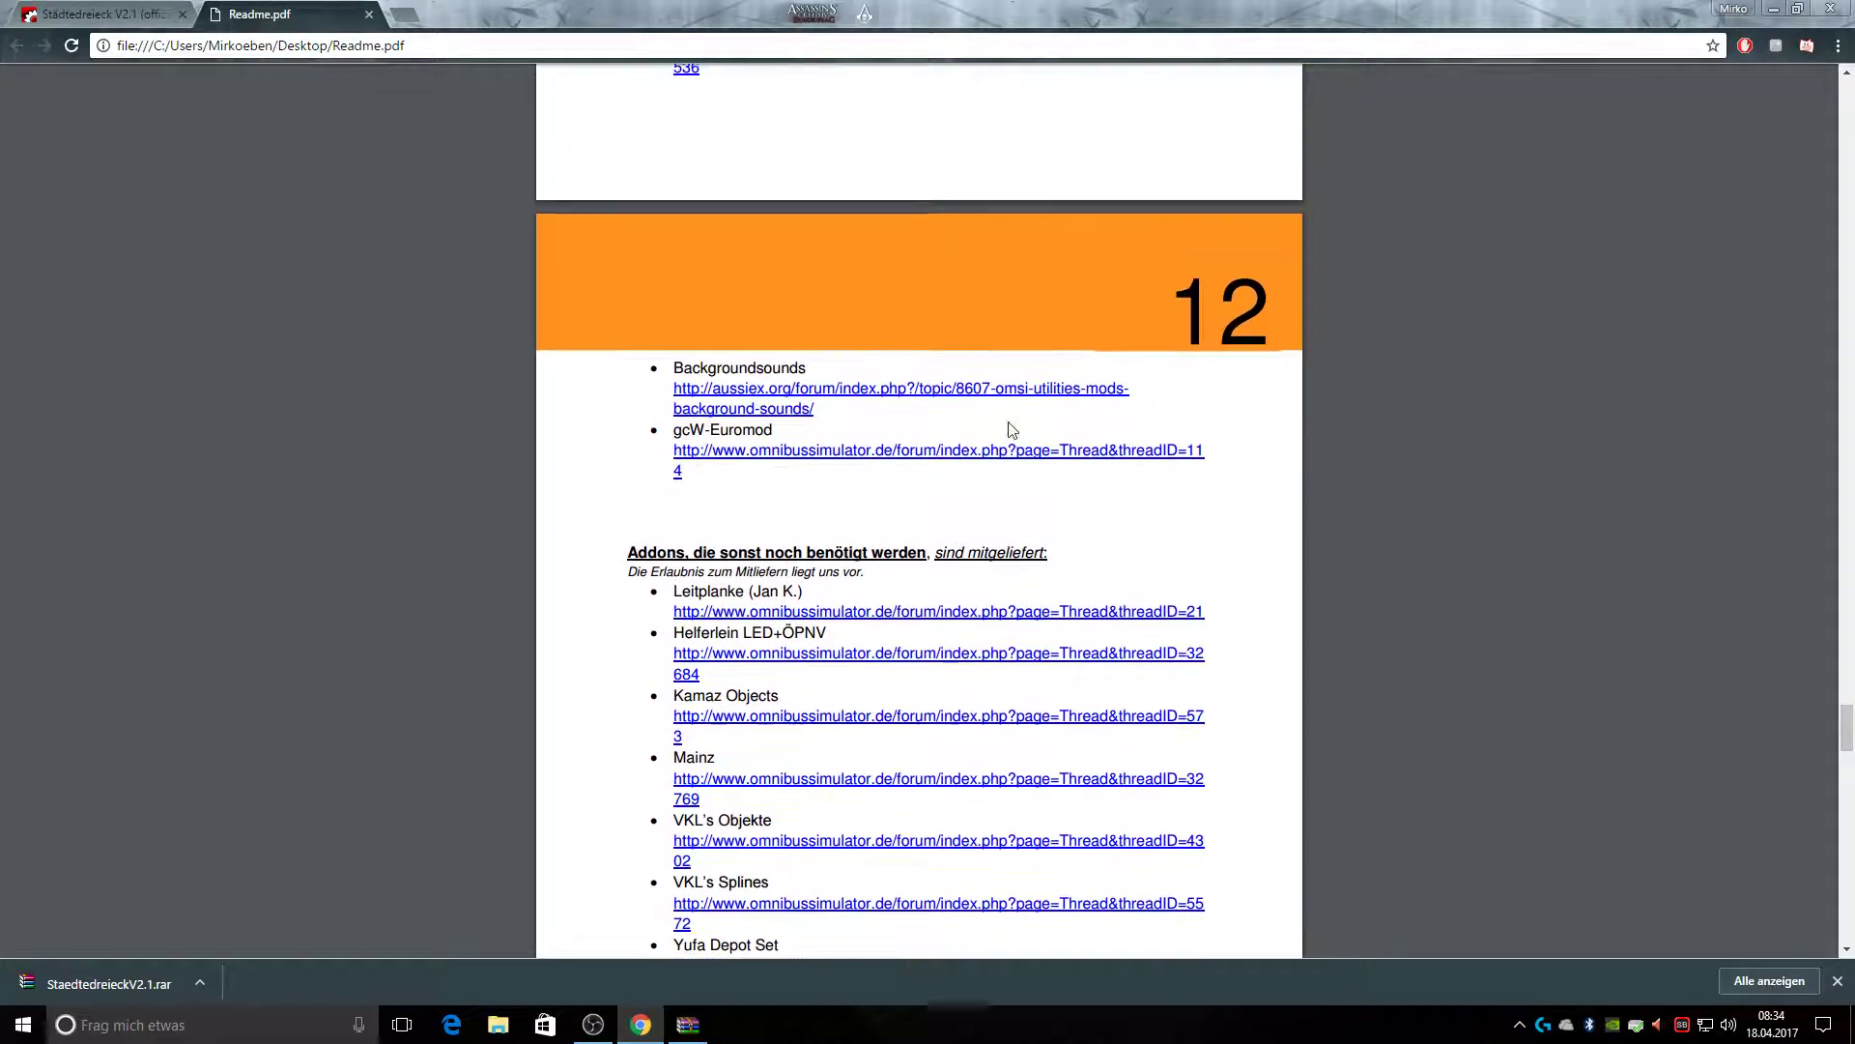
scroll(1065, 850, up, 12)
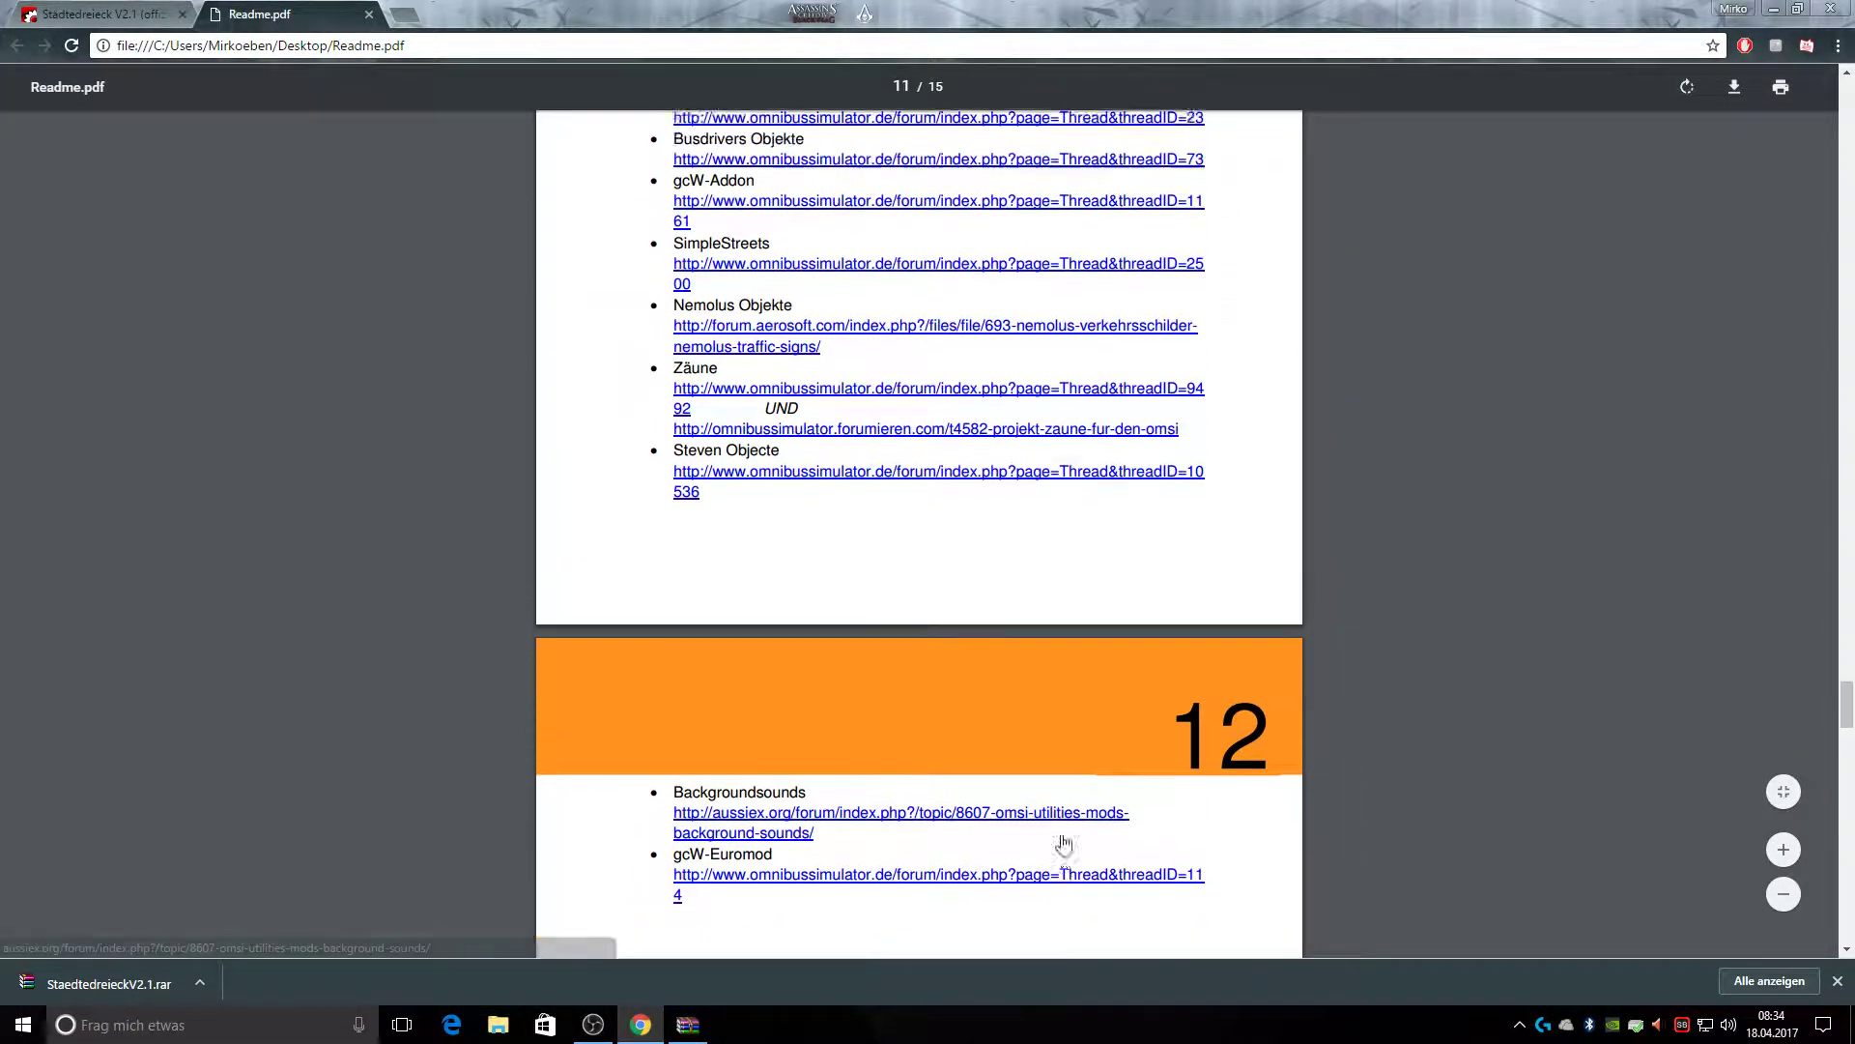
scroll(953, 681, down, 1)
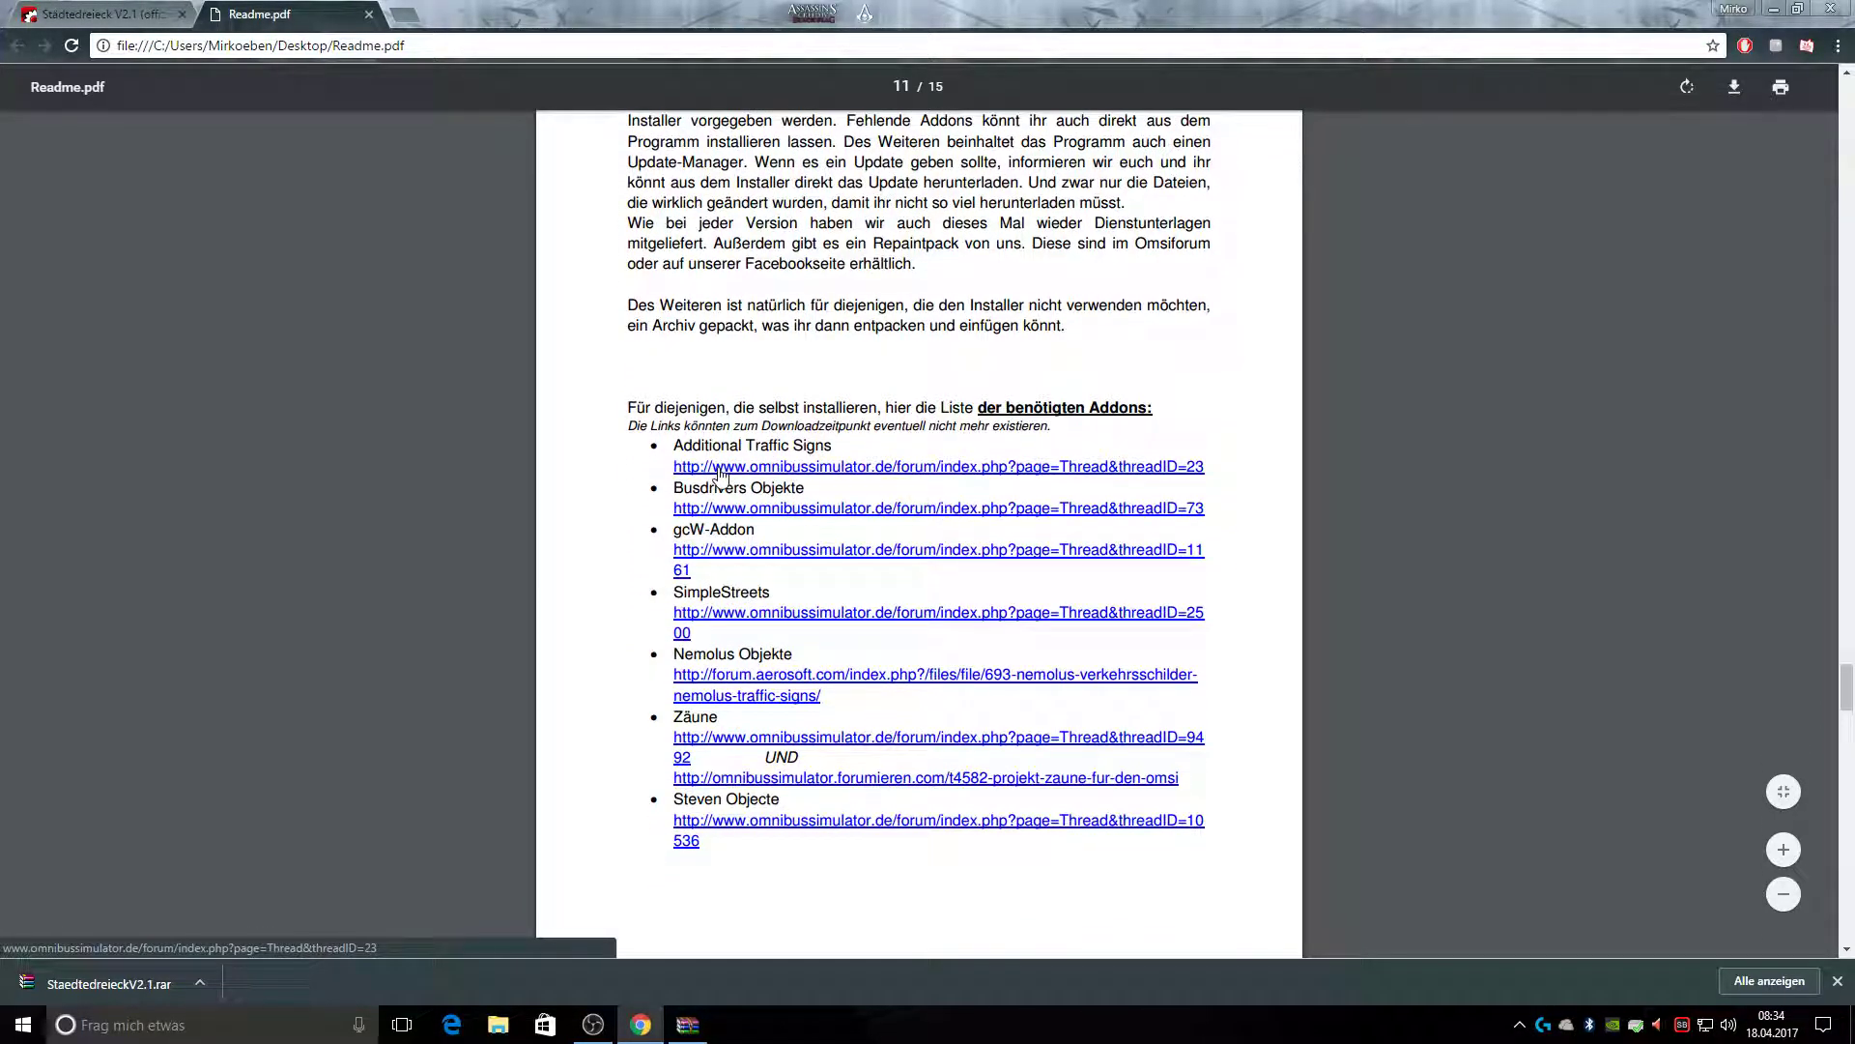
Open the Additional Traffic Signs thread from the Readme, try its 1.0.1 Dropbox download, and return to the thread
click(826, 473)
scroll(744, 484, down, 5)
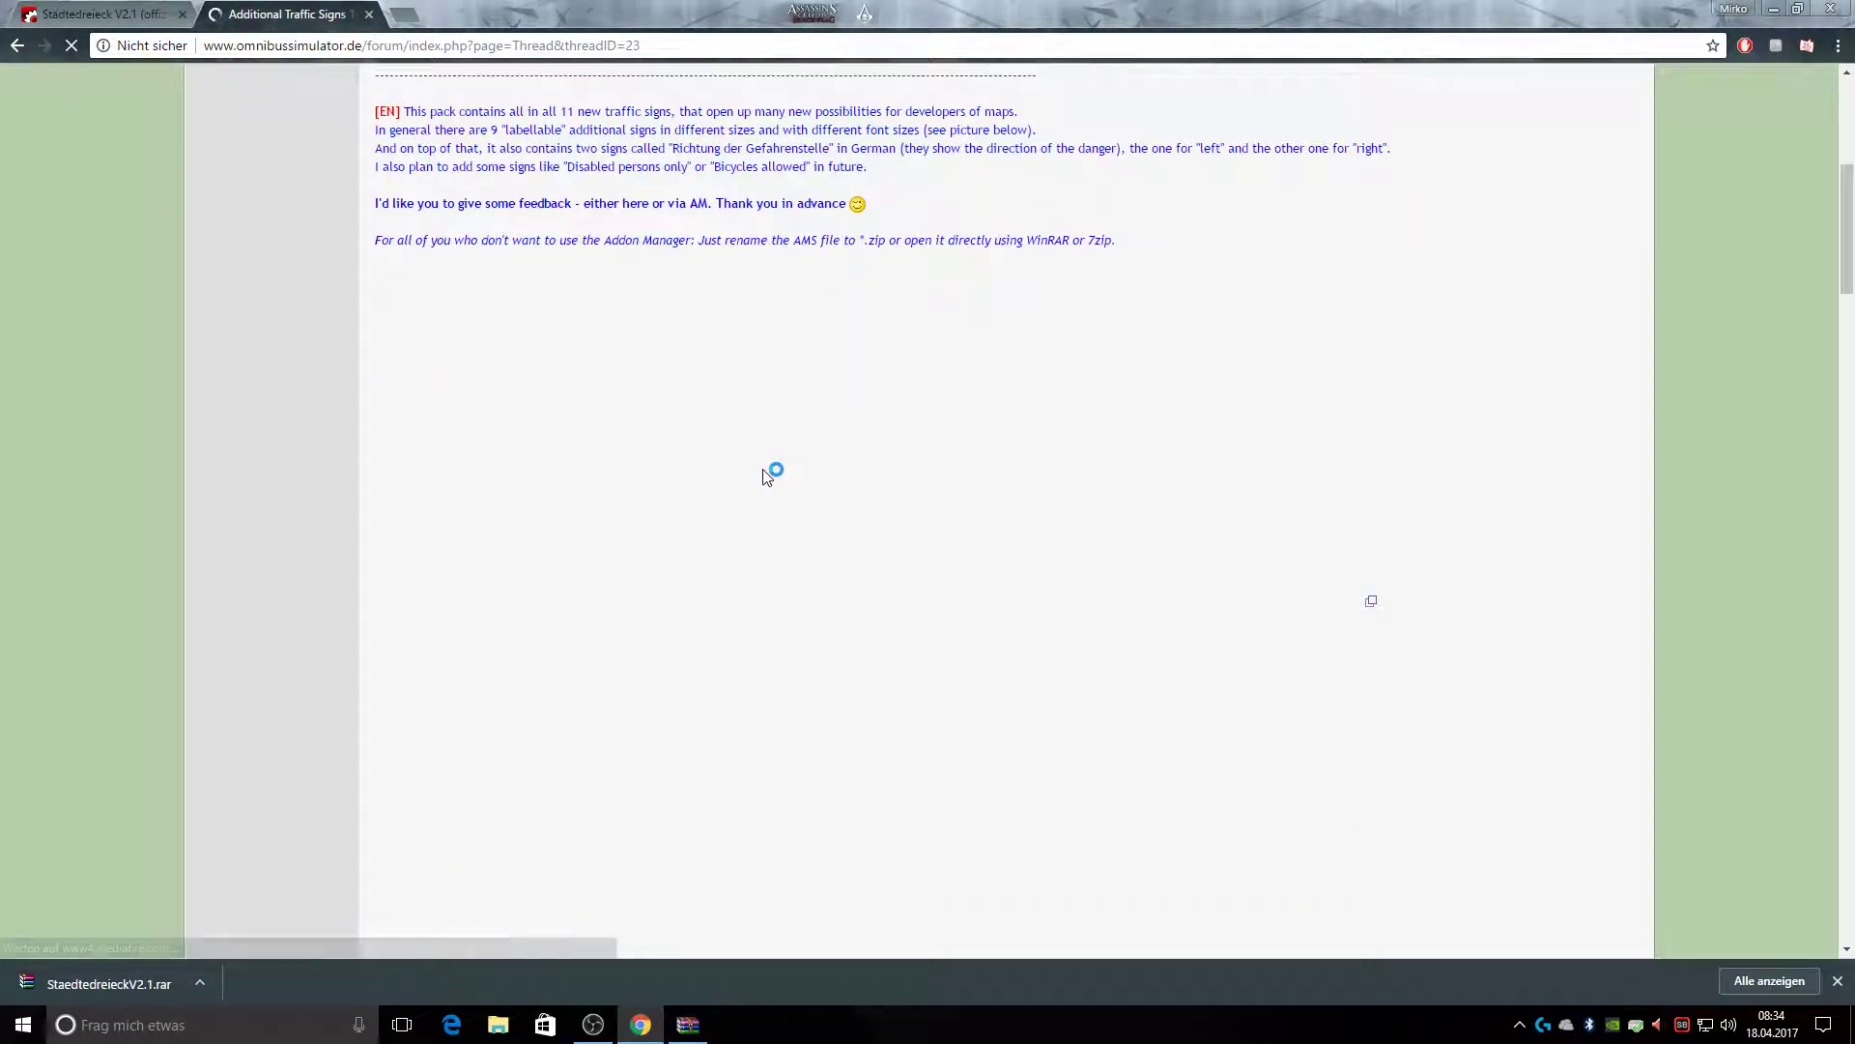
scroll(673, 521, down, 2)
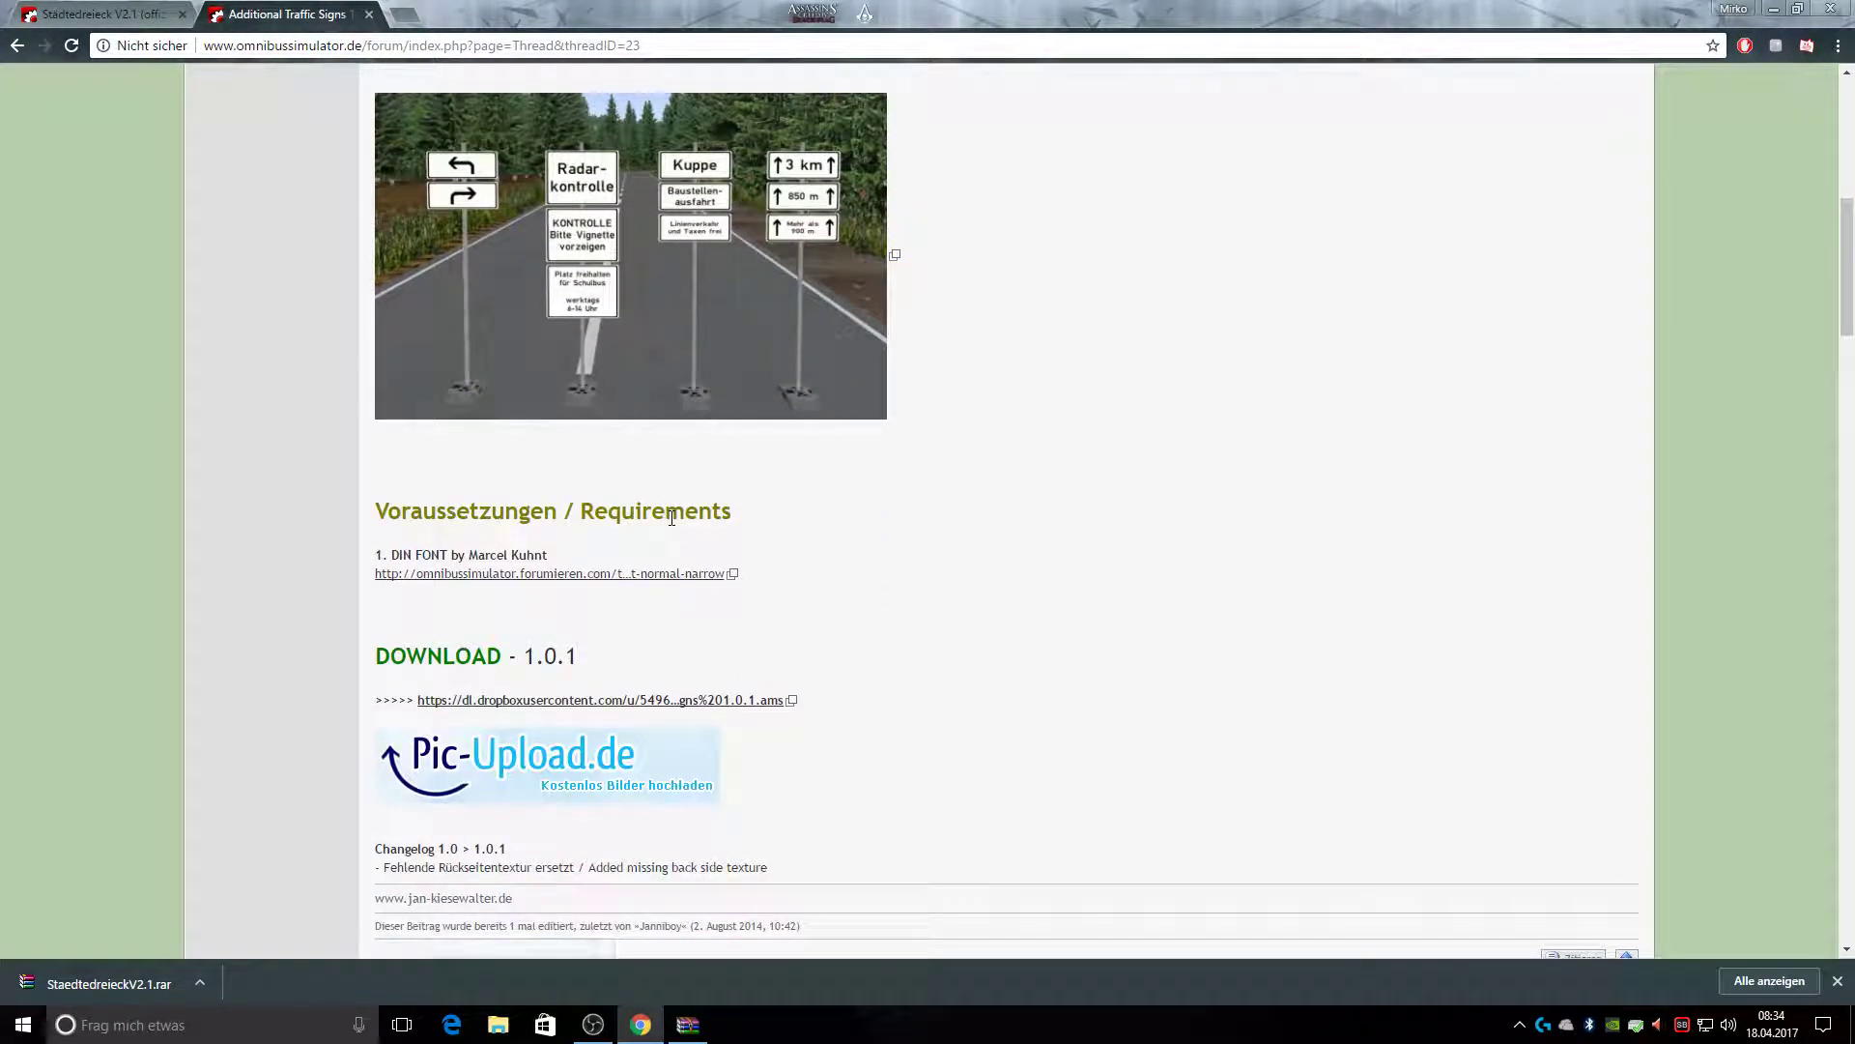
click(715, 700)
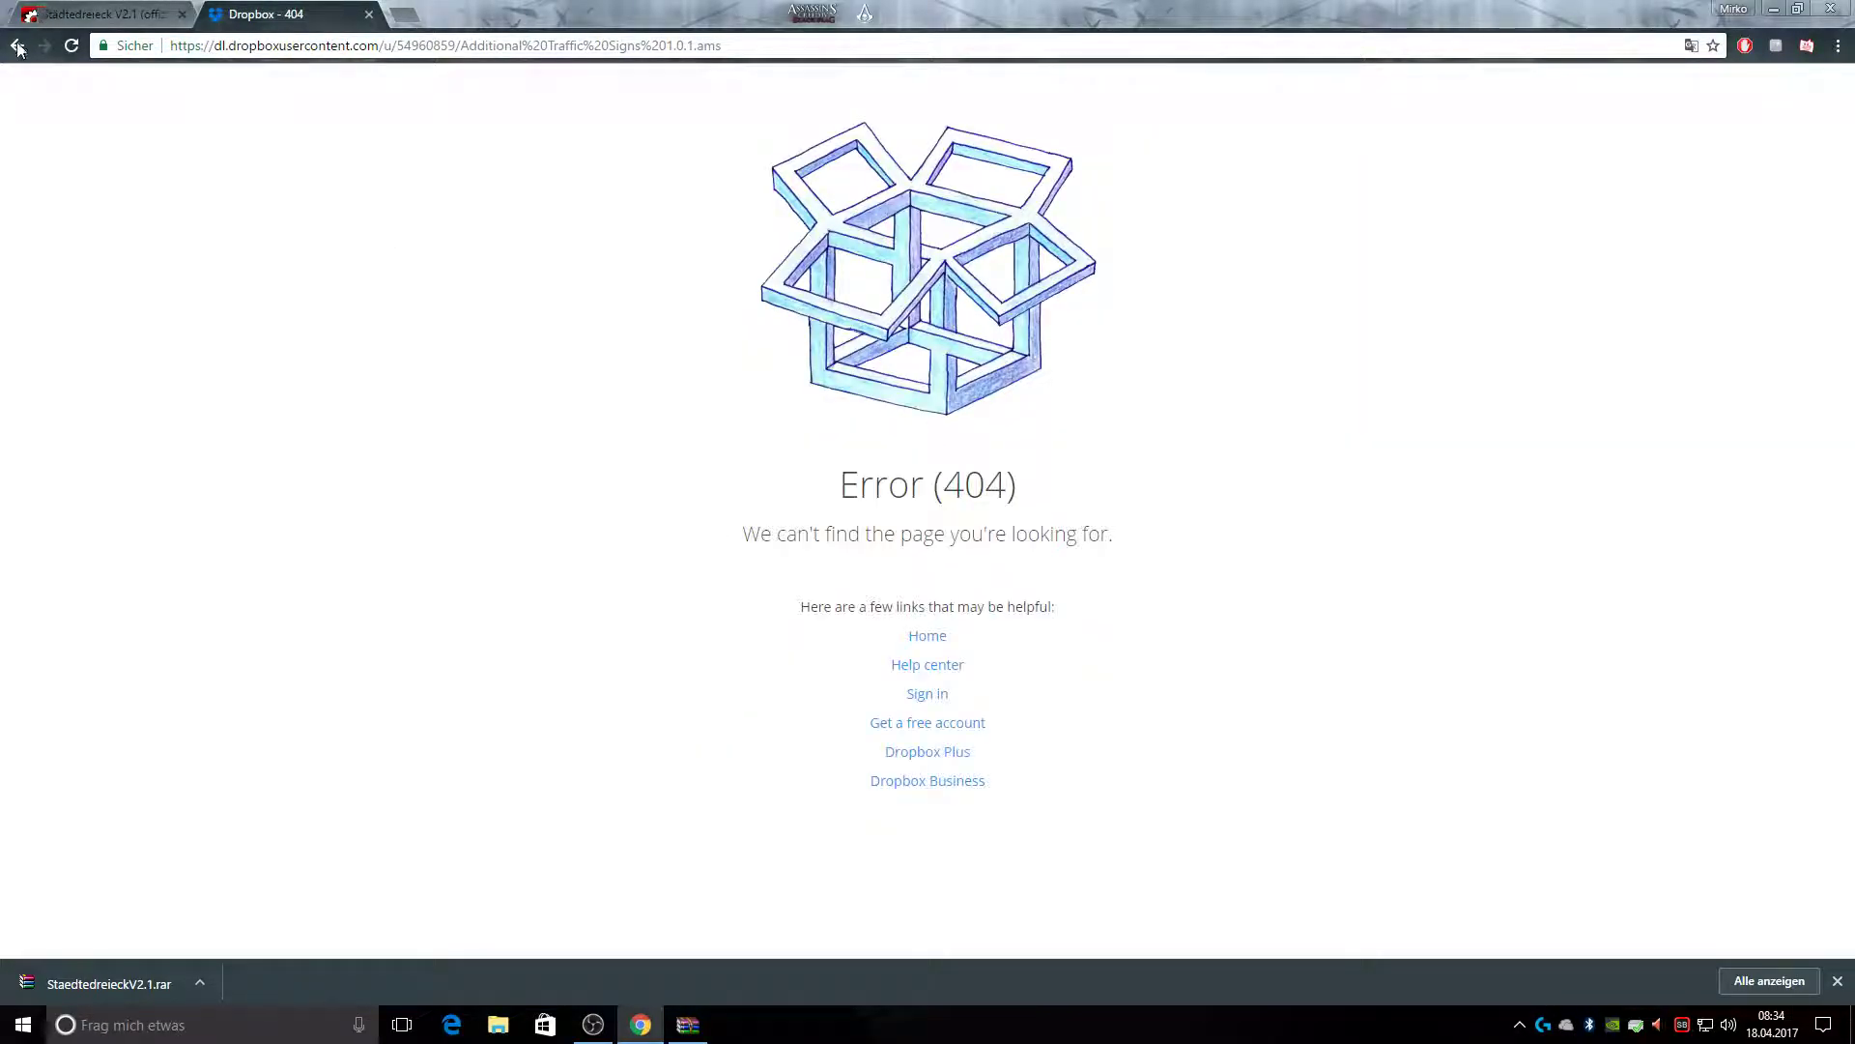
click(17, 45)
Download Additional Traffic Signs 1.0.1.ams through the MediaFire link in the thread's replies and open the archive in WinRAR
scroll(1392, 319, down, 15)
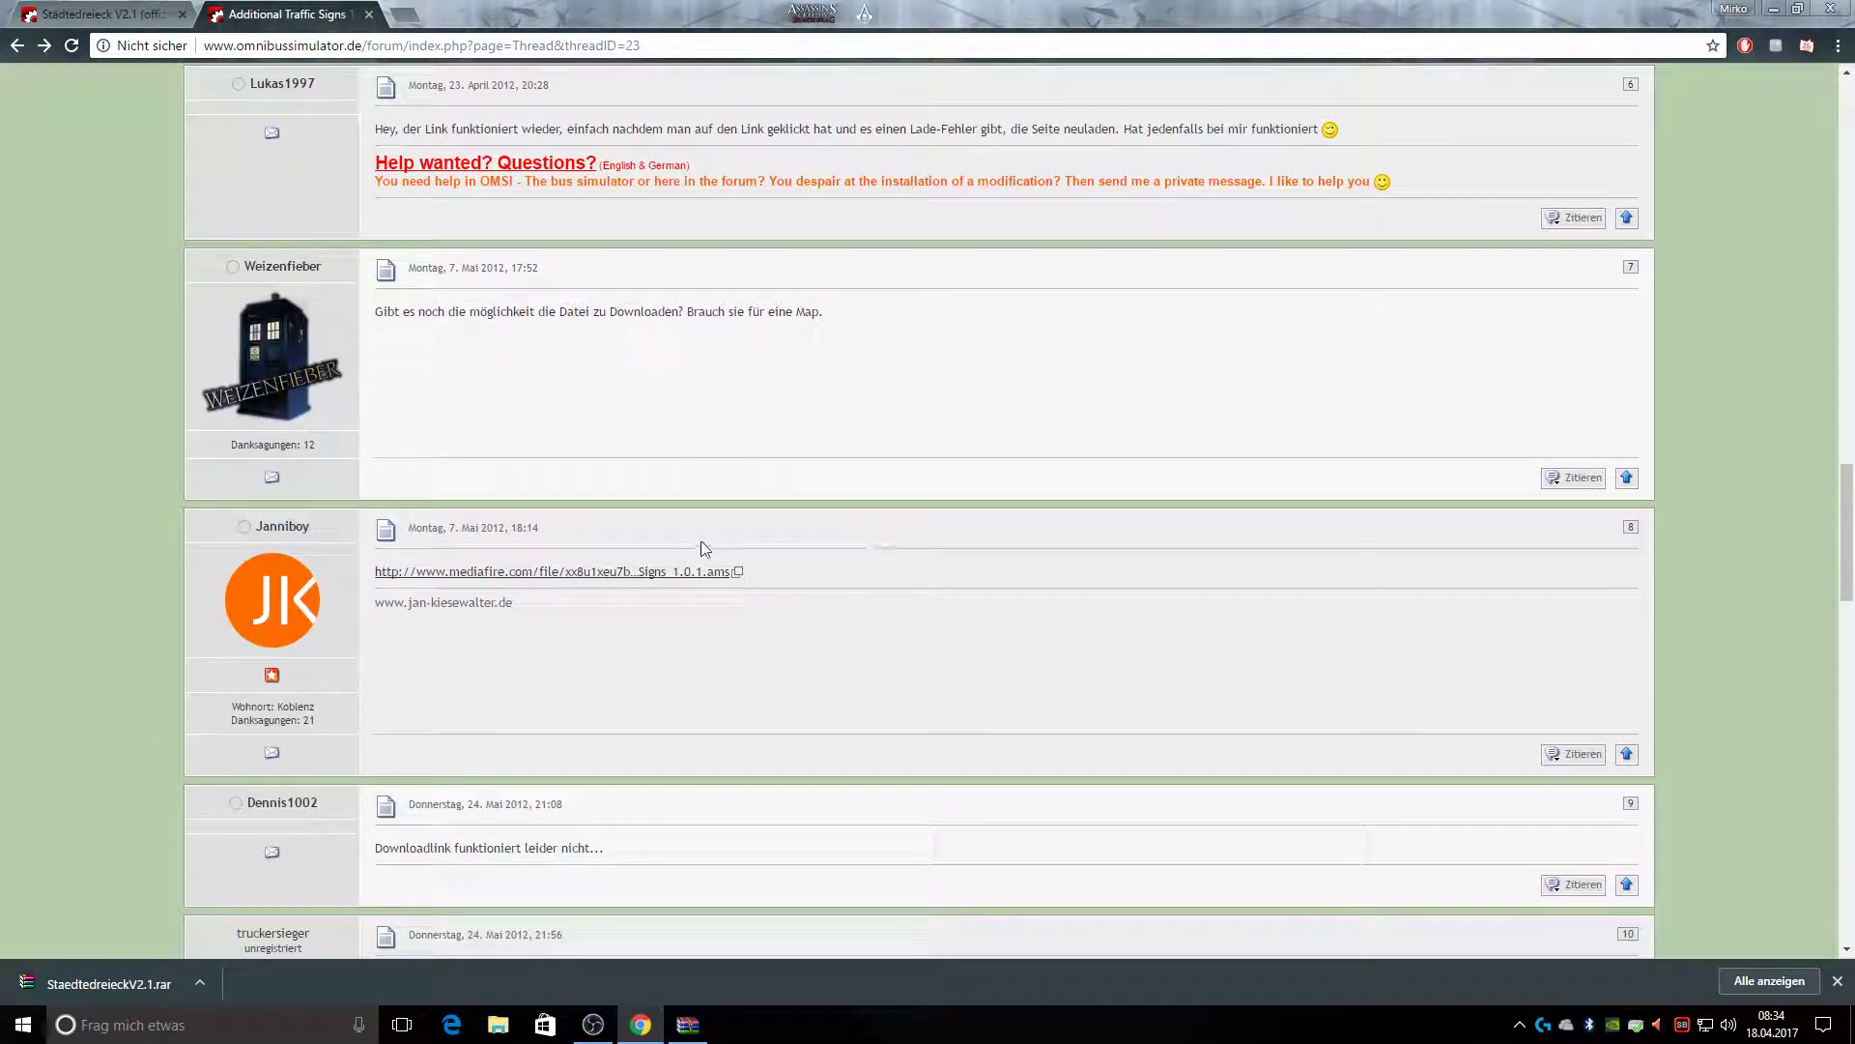
click(710, 571)
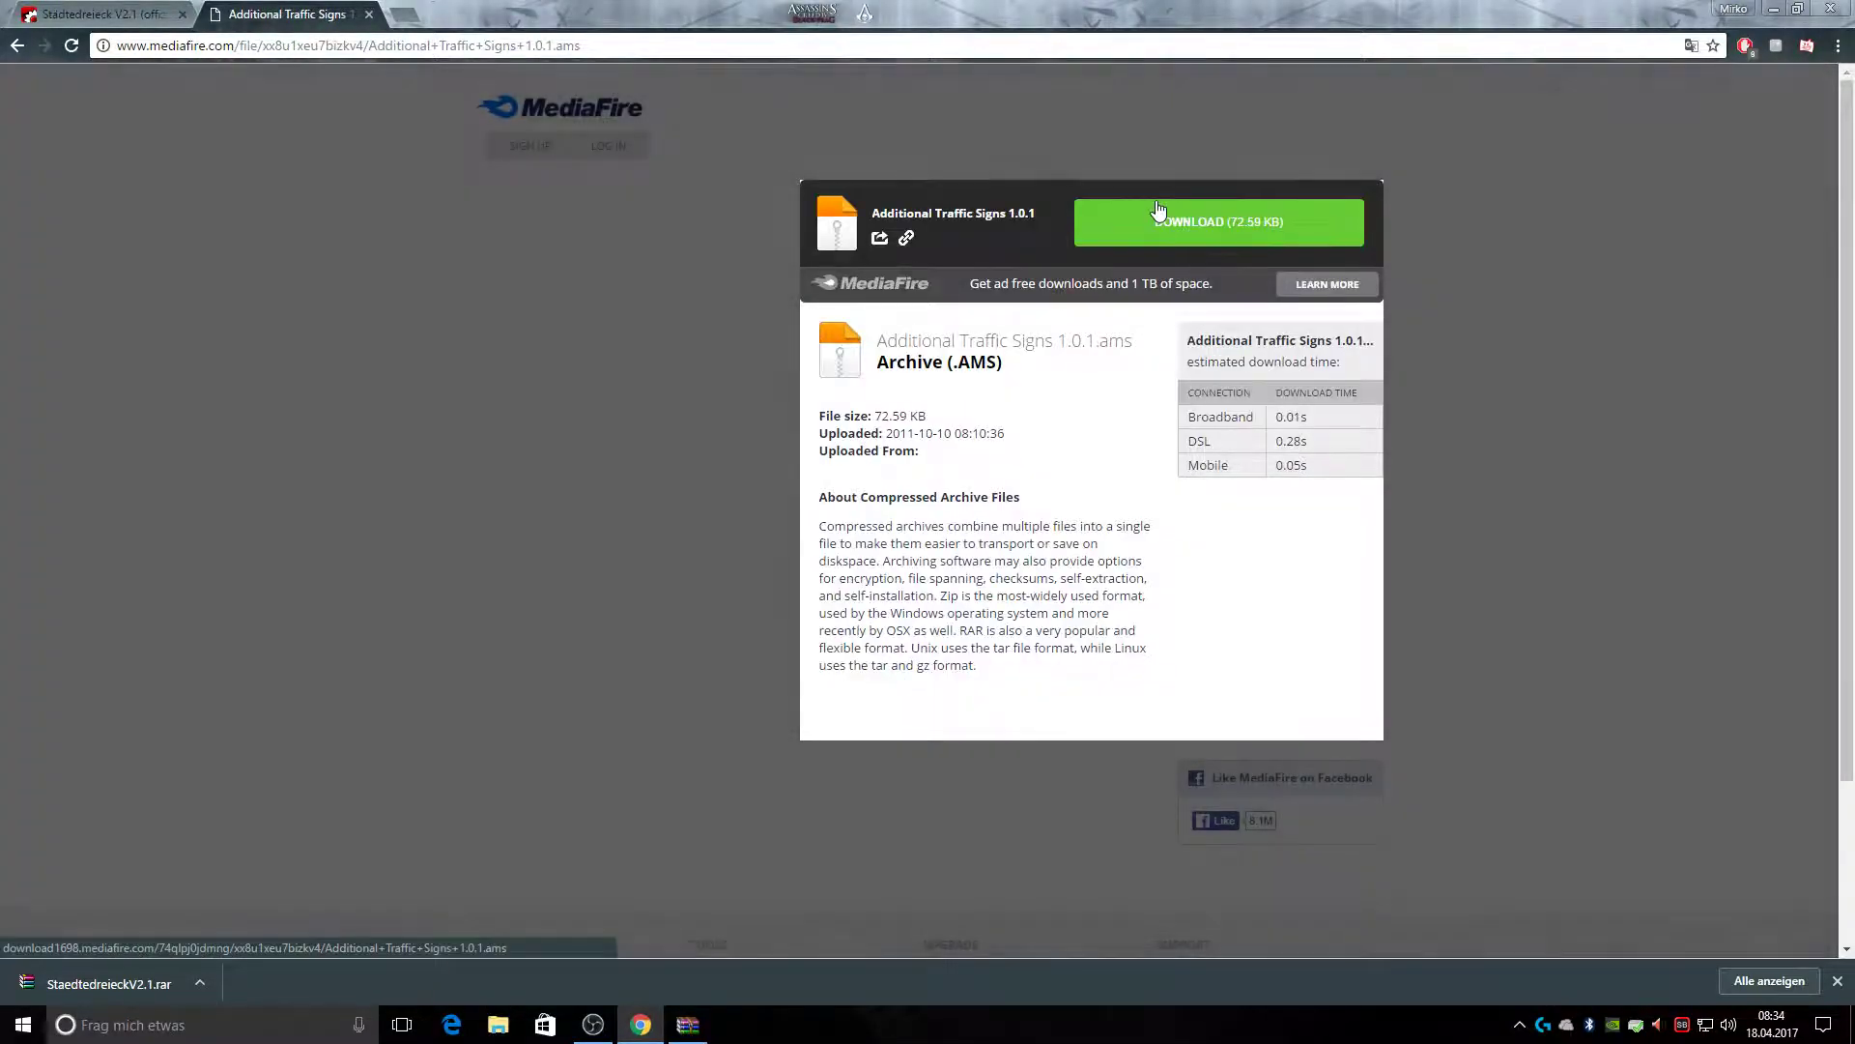
click(1164, 221)
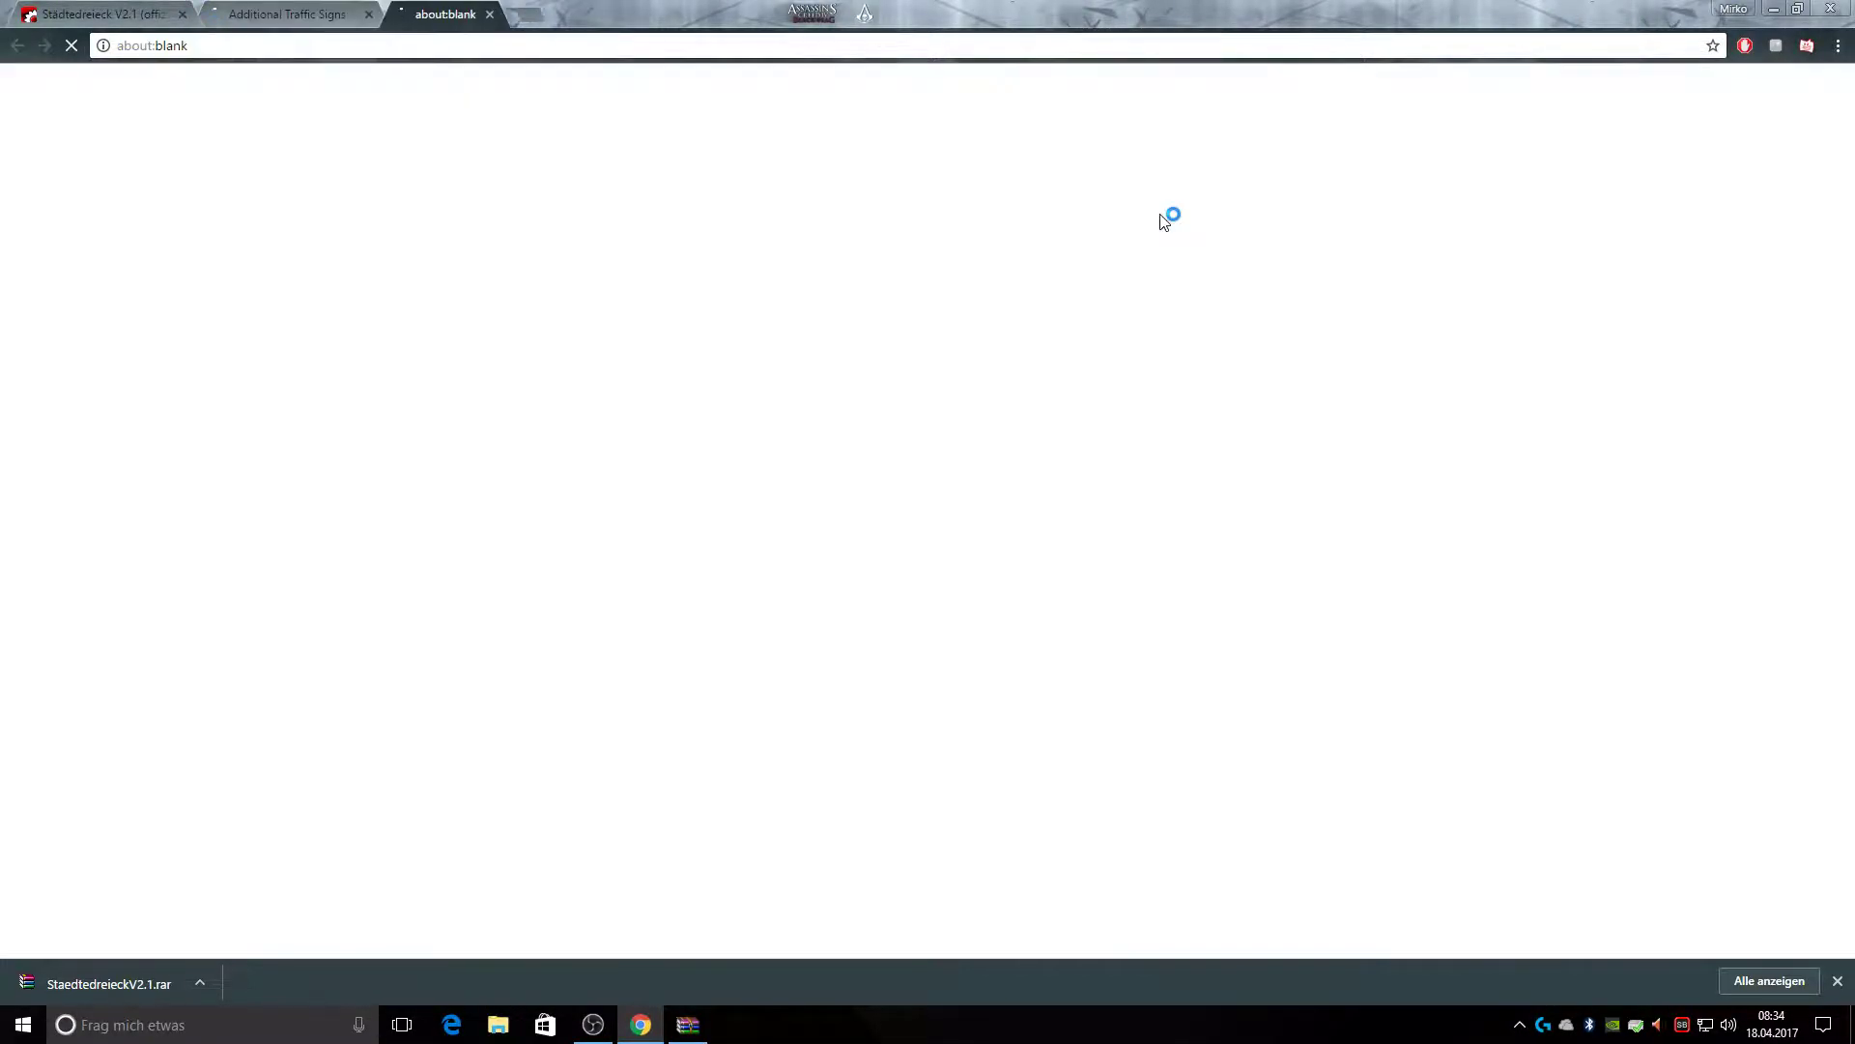
click(114, 982)
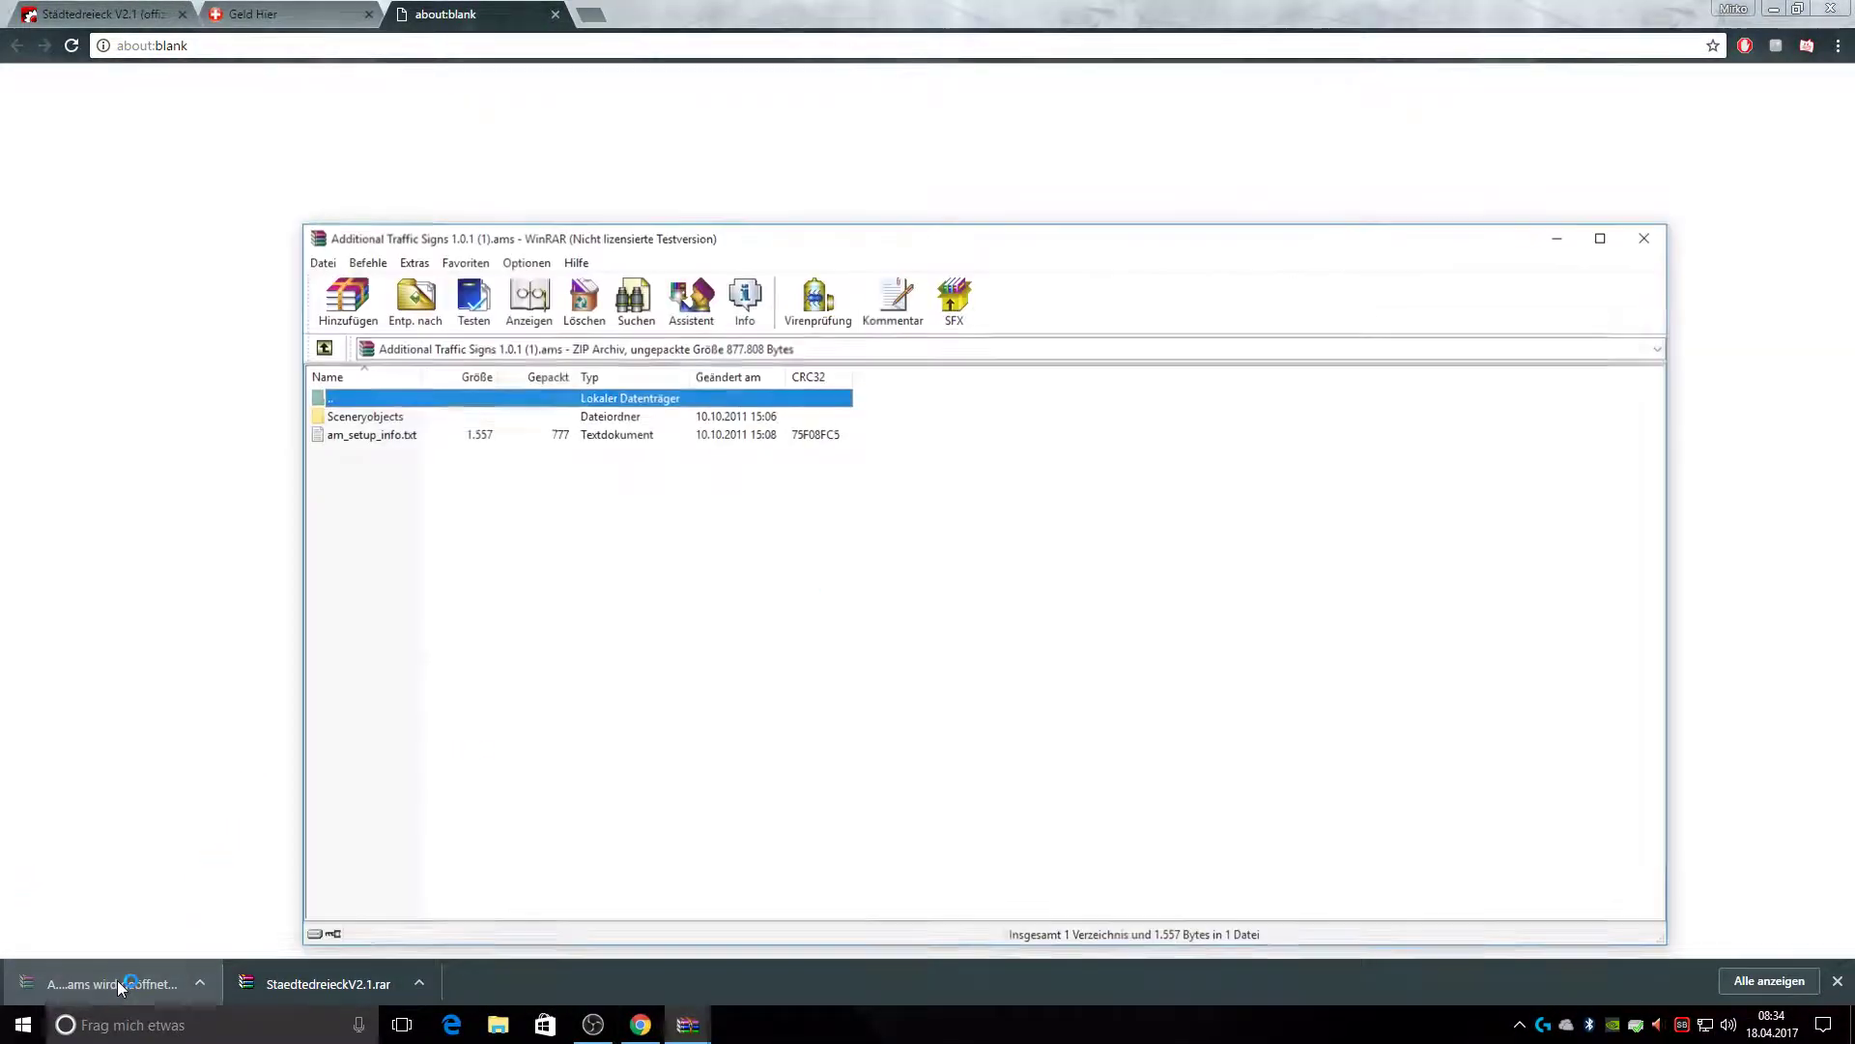
Open the OMSI 2 game folder in File Explorer and arrange it side by side with the WinRAR window
click(498, 1024)
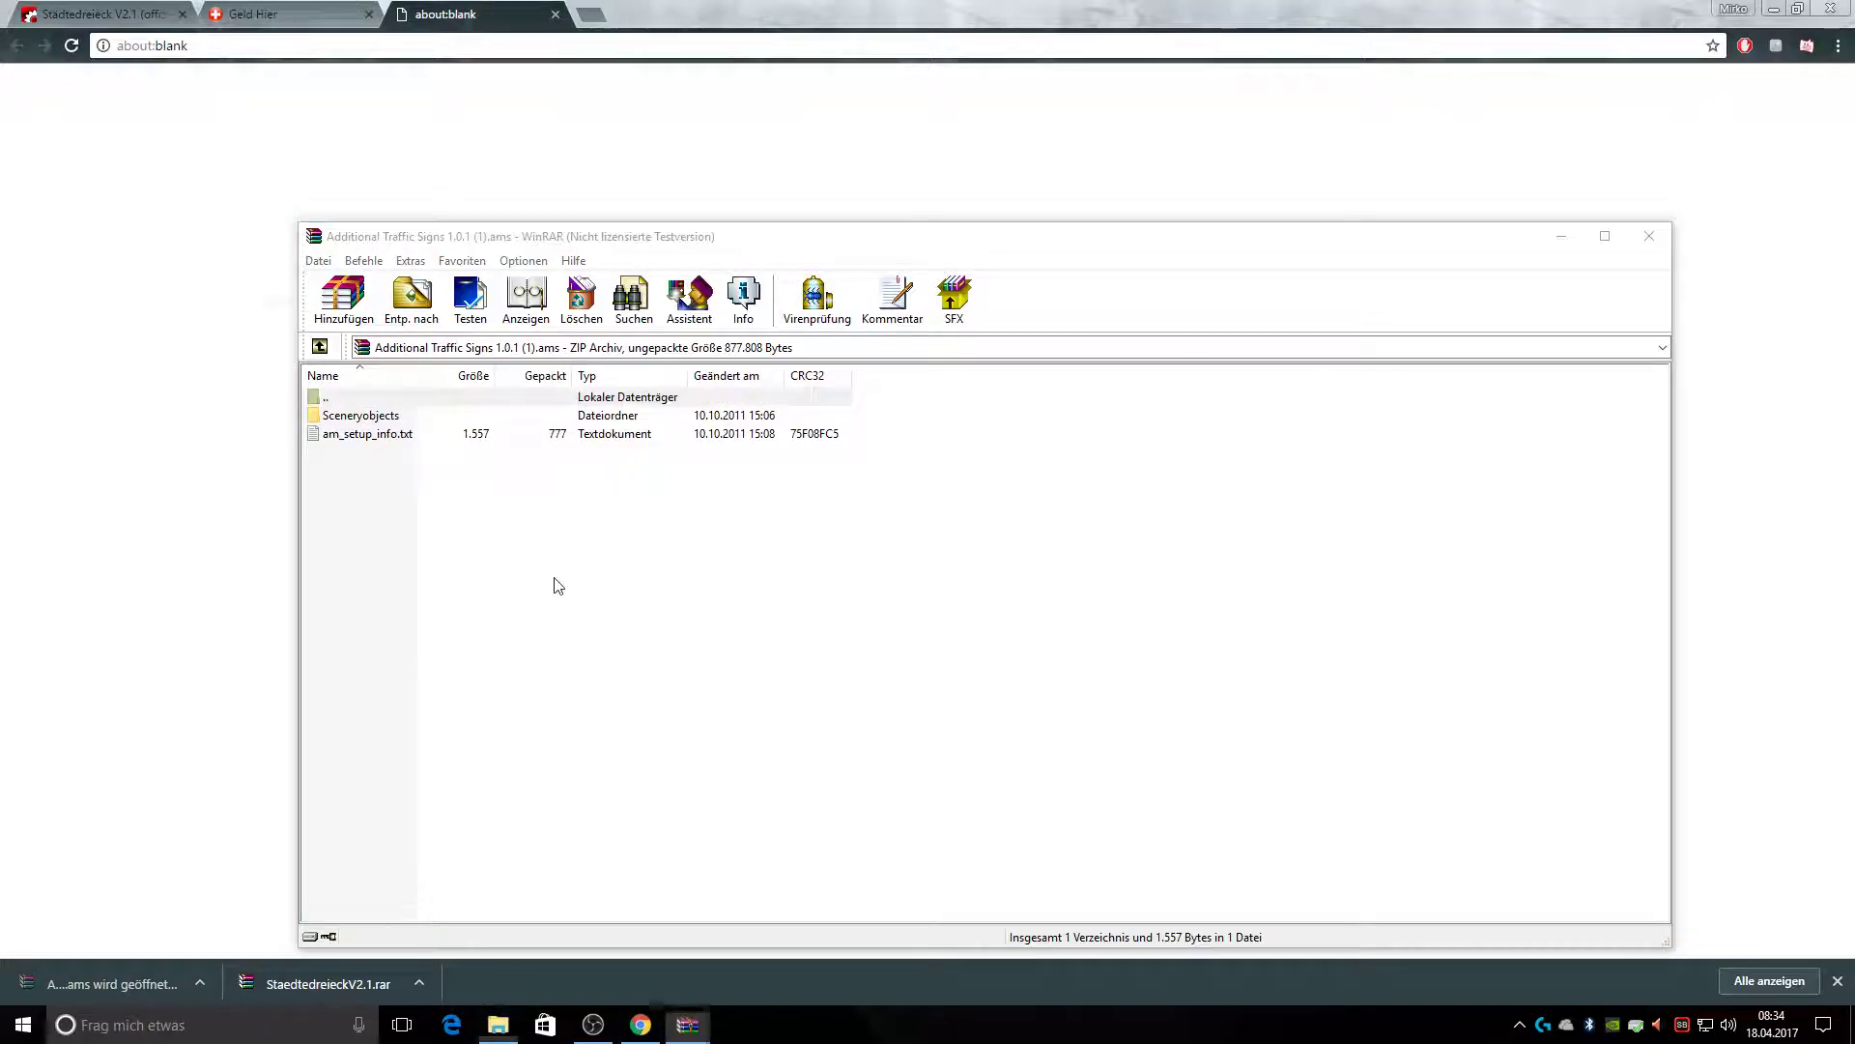
click(322, 523)
drag(653, 307, 1259, 214)
drag(717, 241, 267, 237)
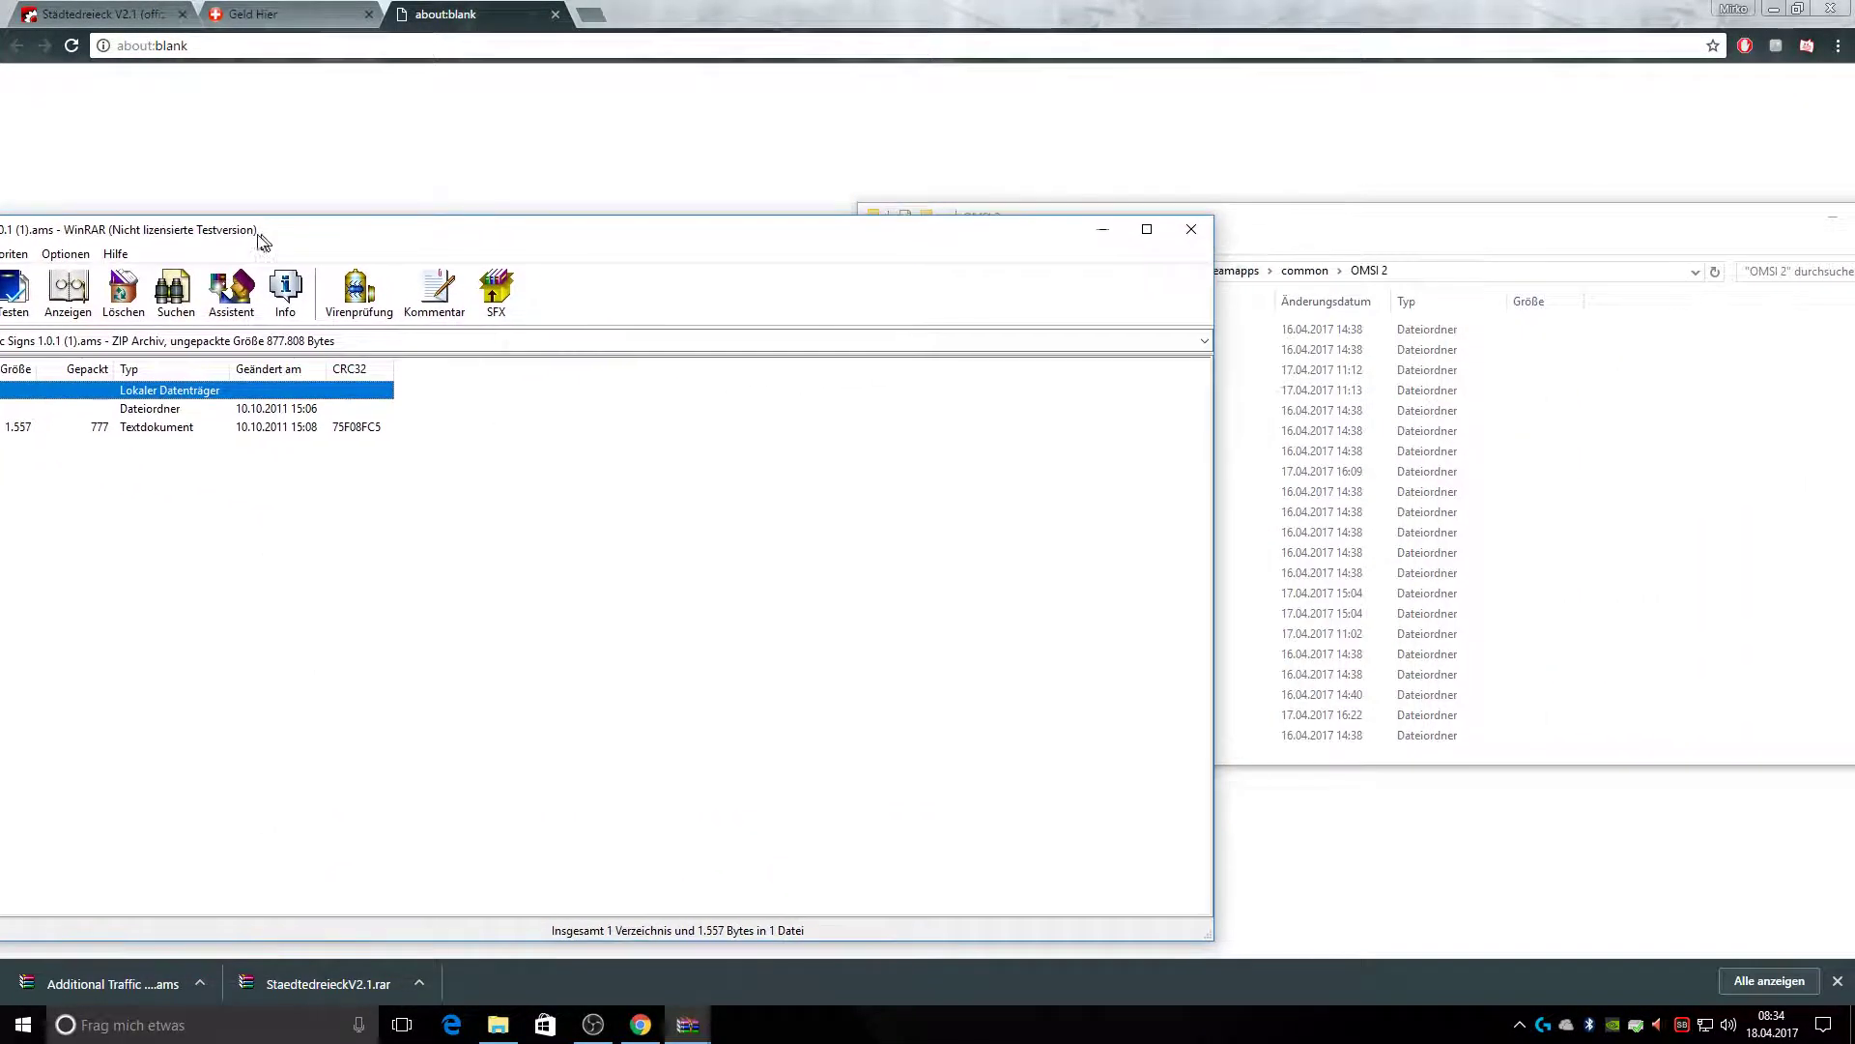
drag(1350, 213, 1854, 218)
click(454, 253)
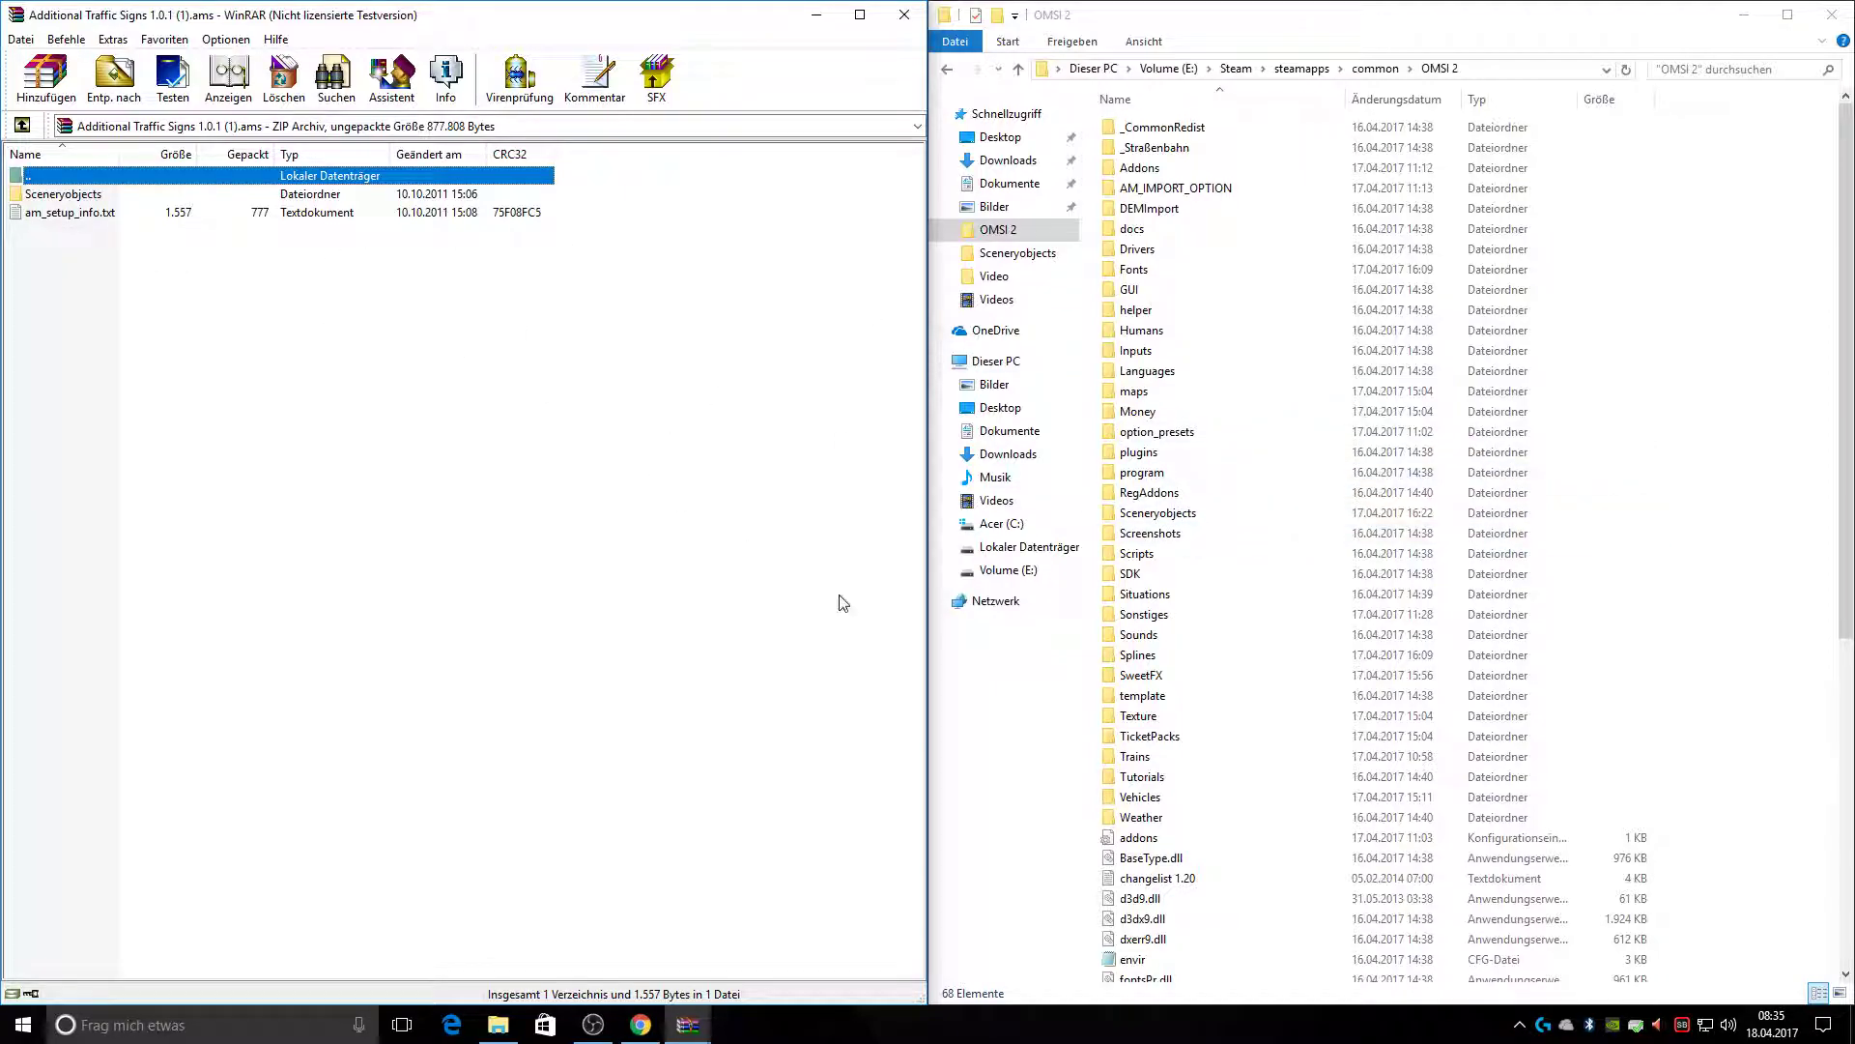
Extract the Sceneryobjects folder into the OMSI 2 folder, replacing the existing files, and close WinRAR
drag(94, 198, 213, 202)
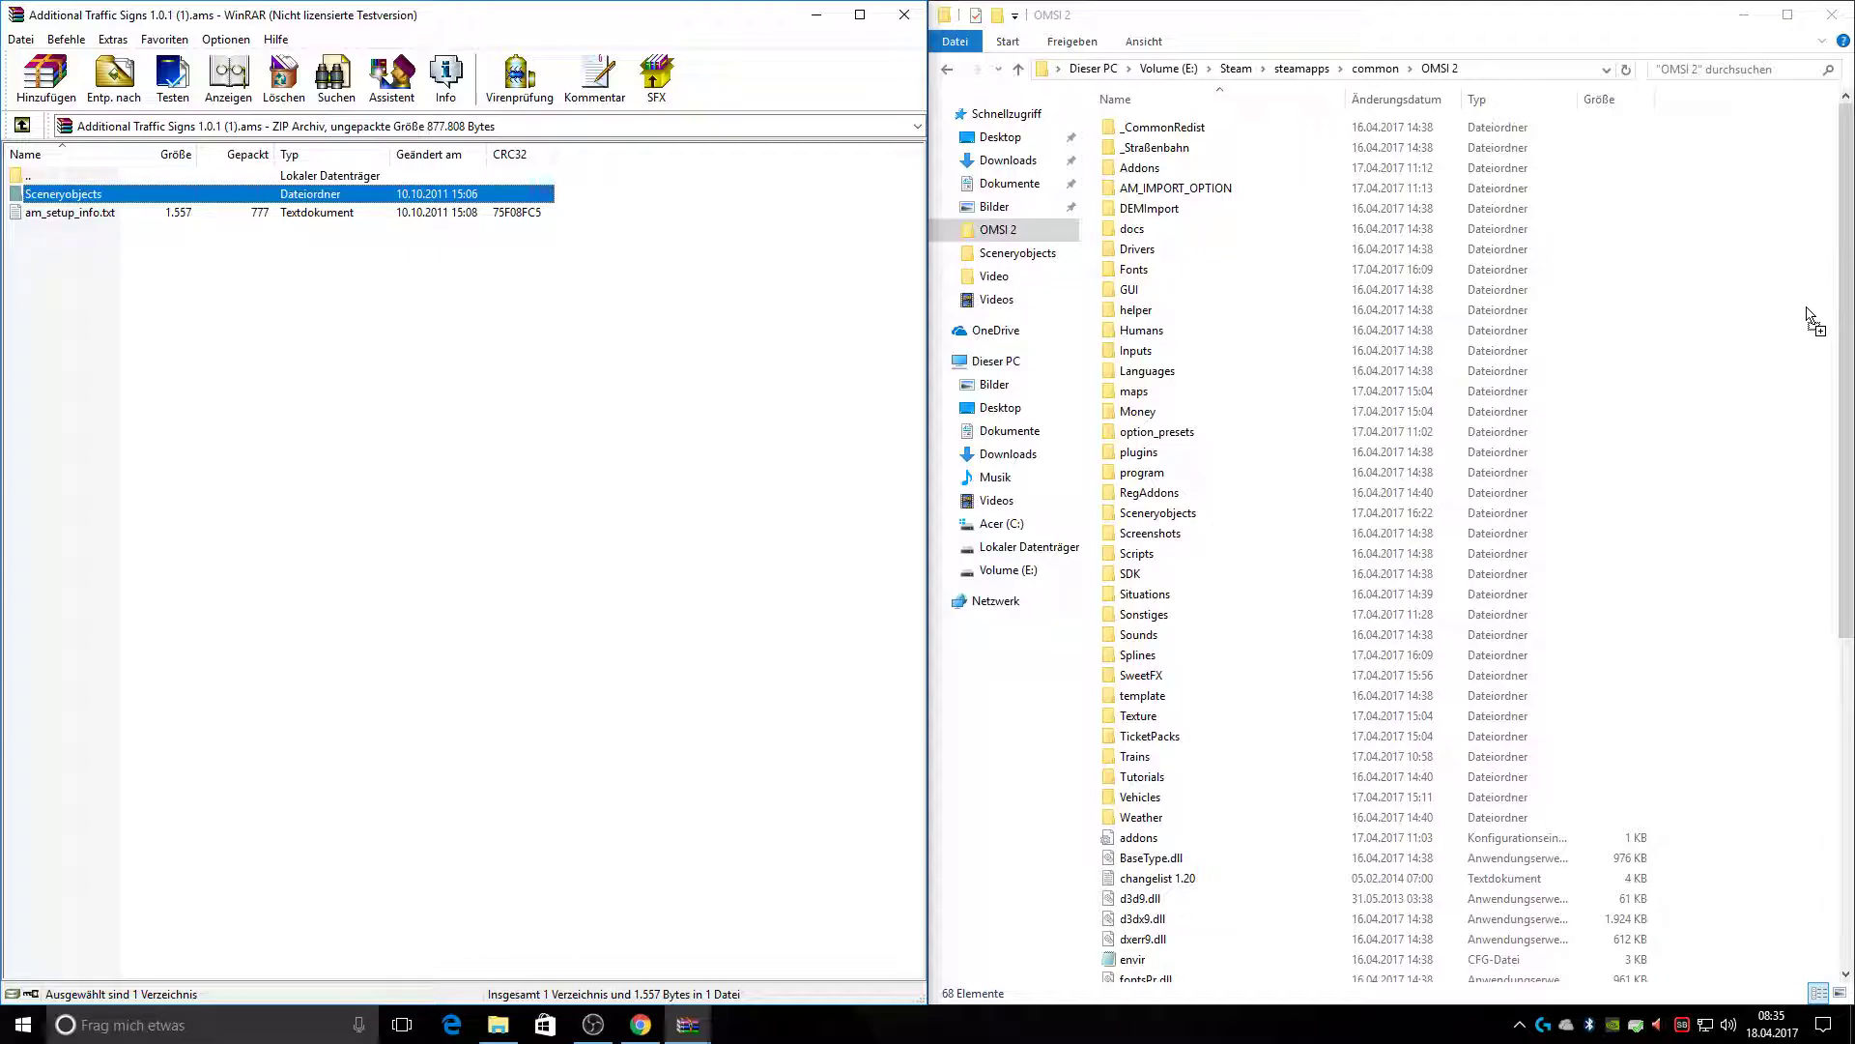
drag(1812, 319, 1812, 321)
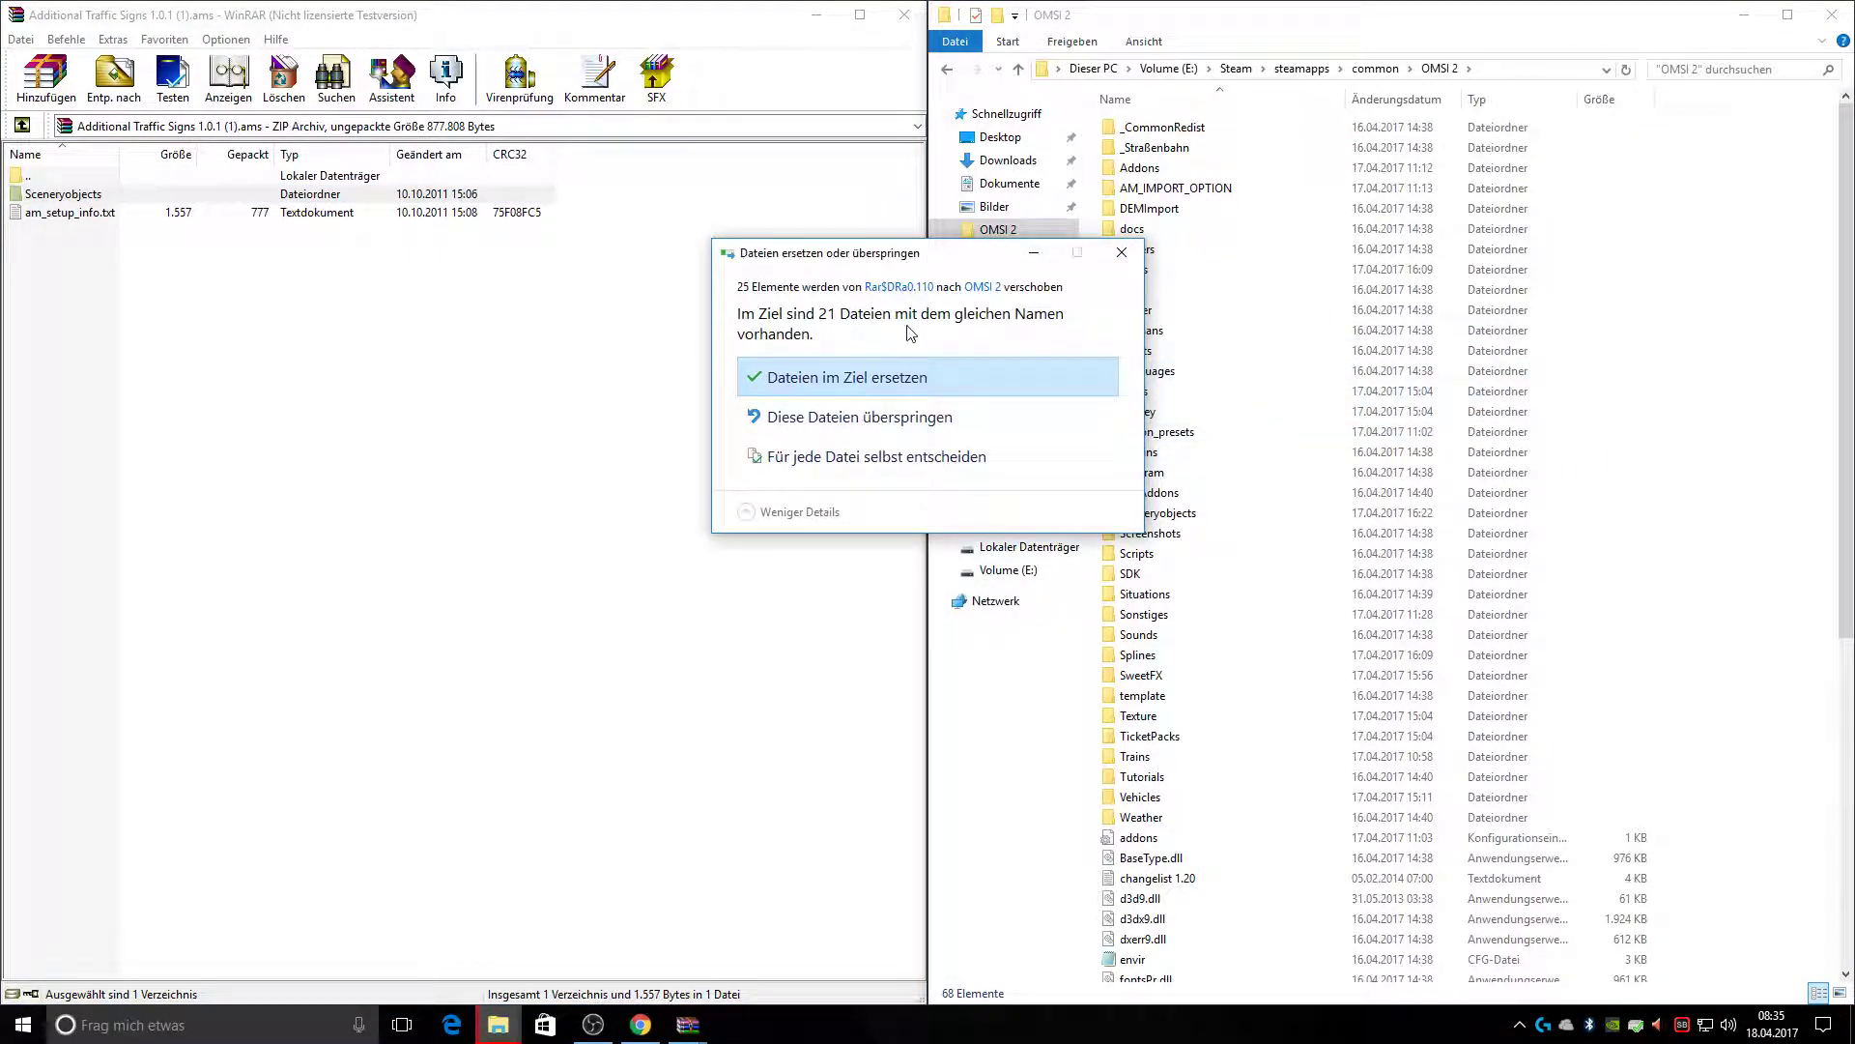
click(945, 382)
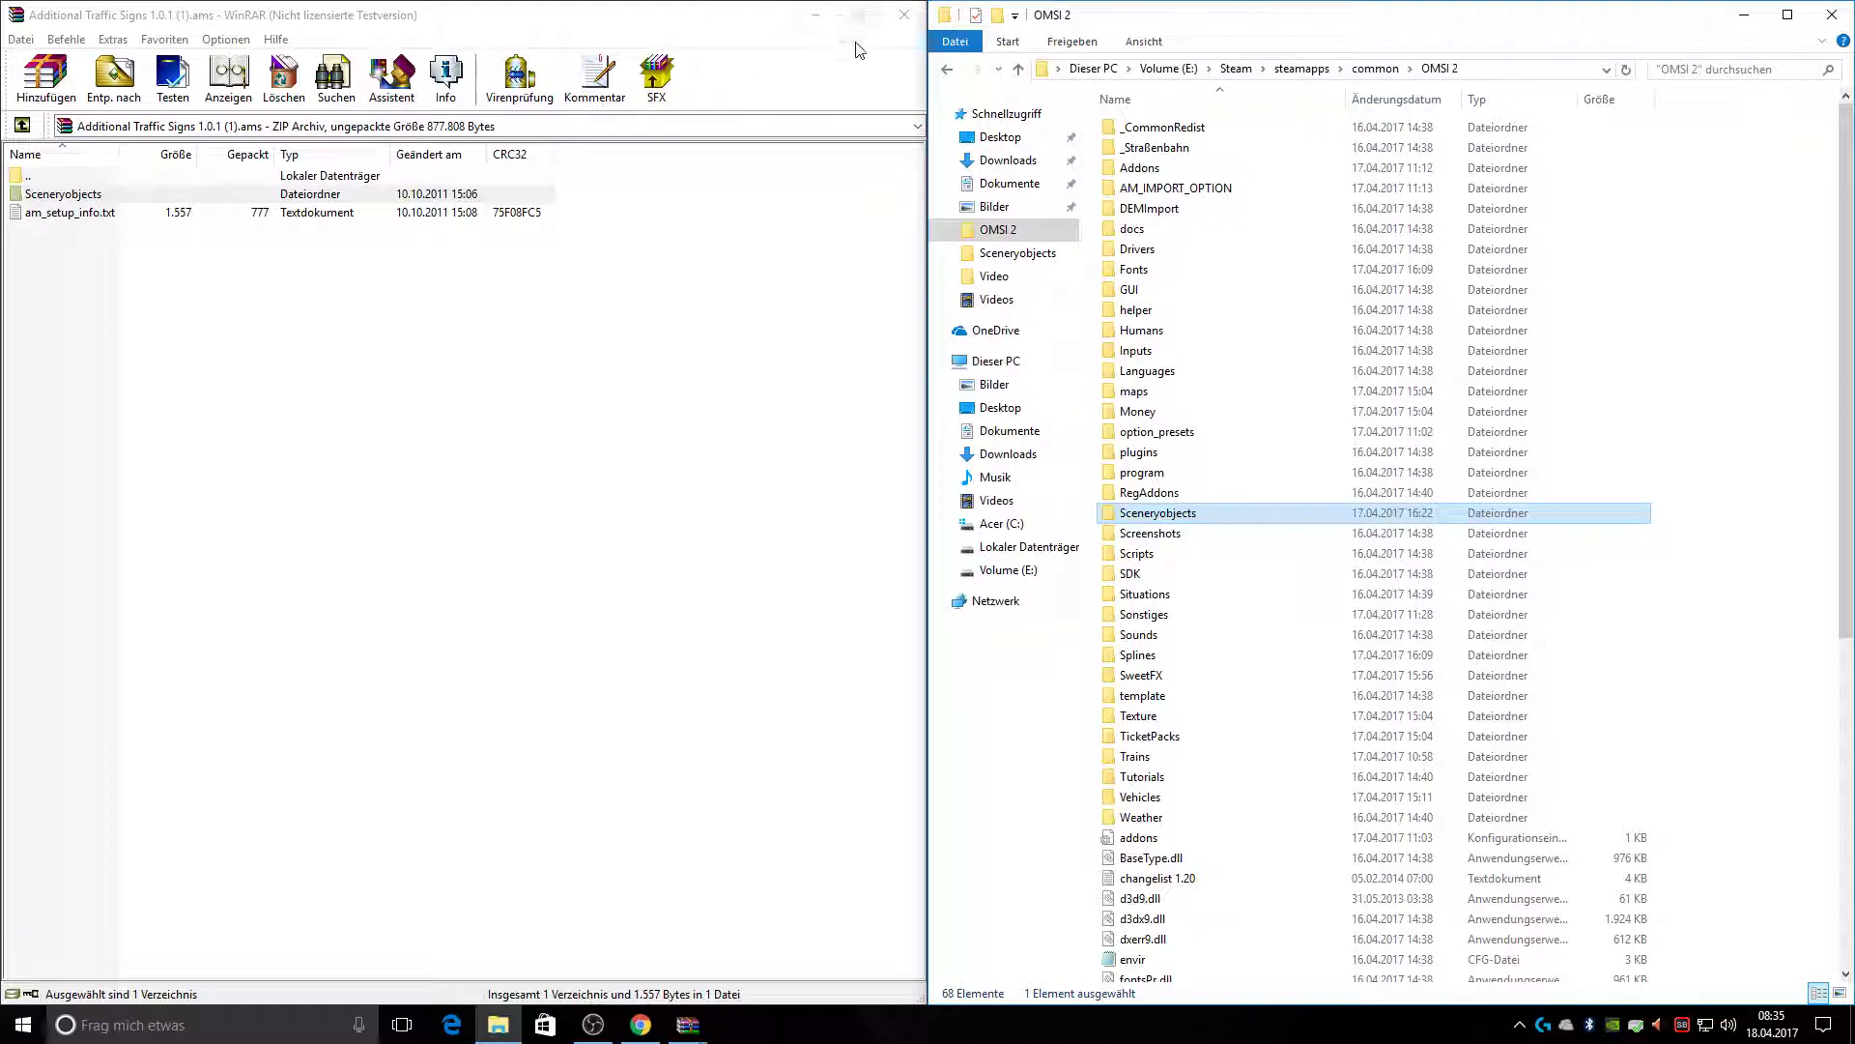
click(904, 17)
click(903, 16)
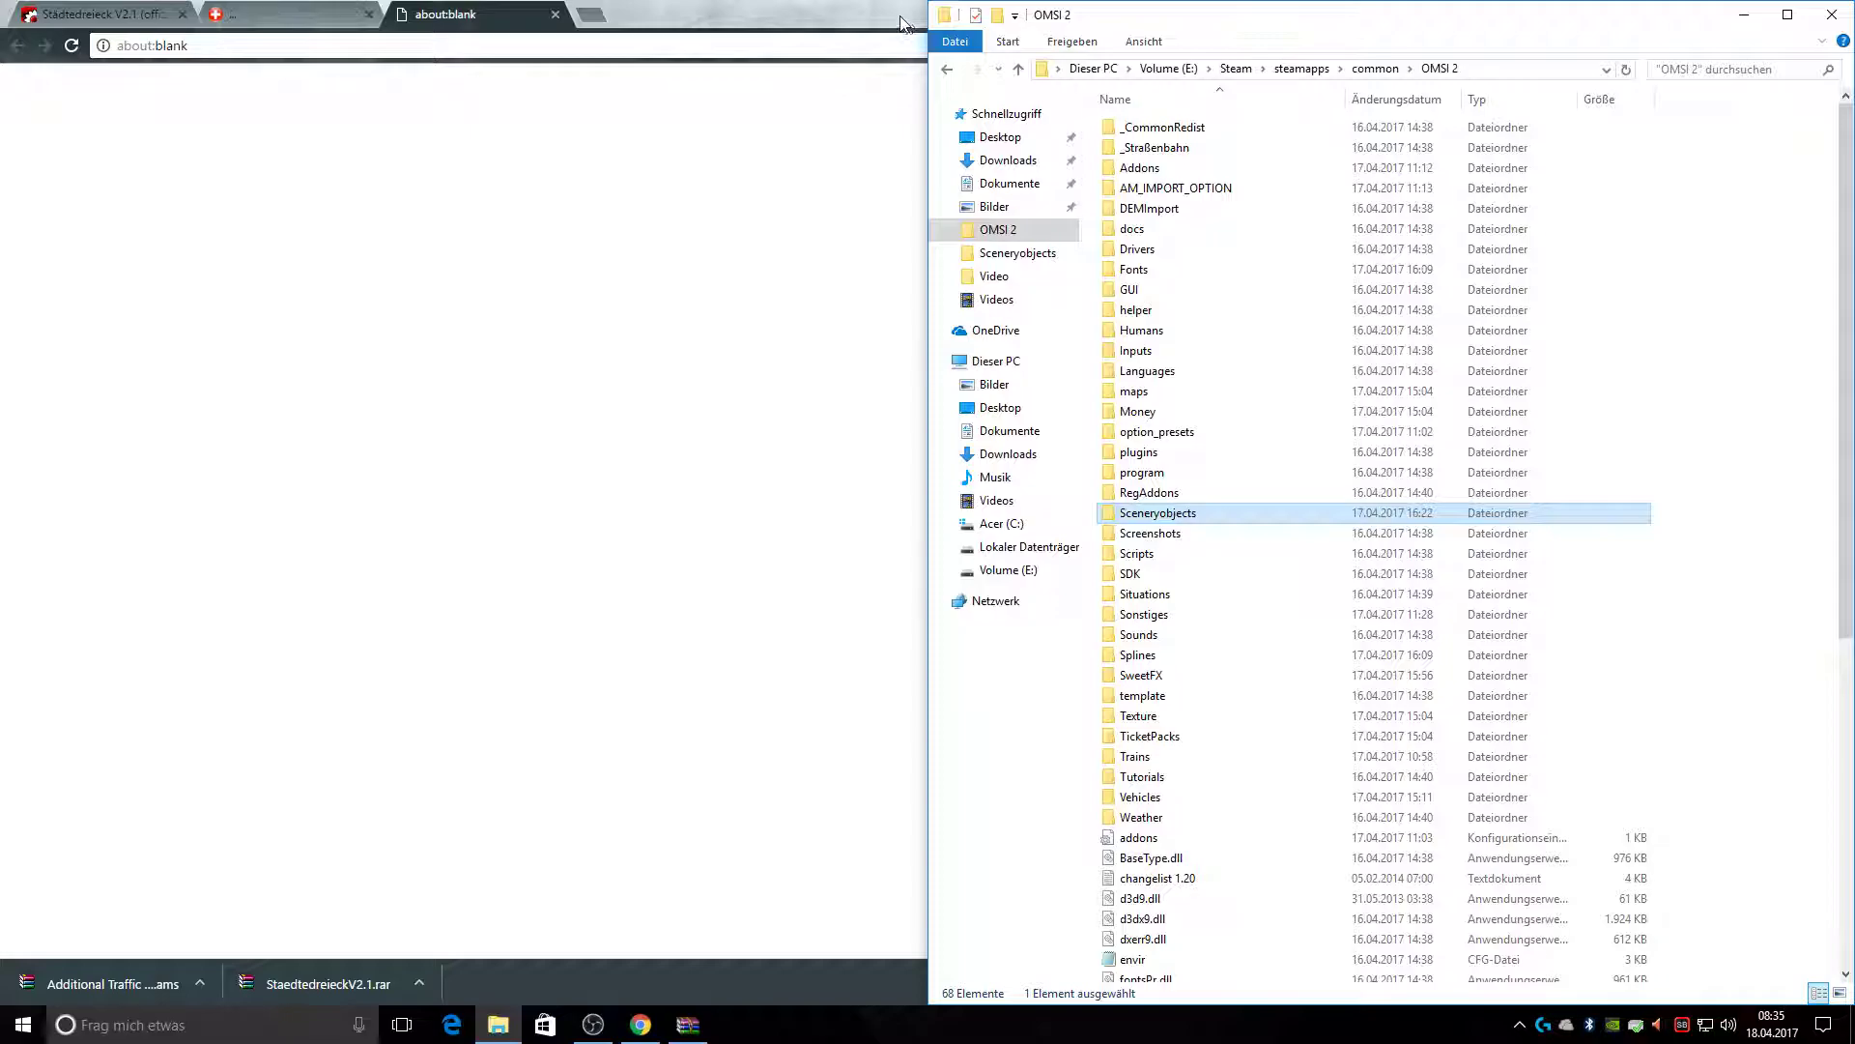
Close the leftover download and about:blank browser tabs, keeping the Städtedreieck V2.1 thread open
click(328, 15)
click(368, 14)
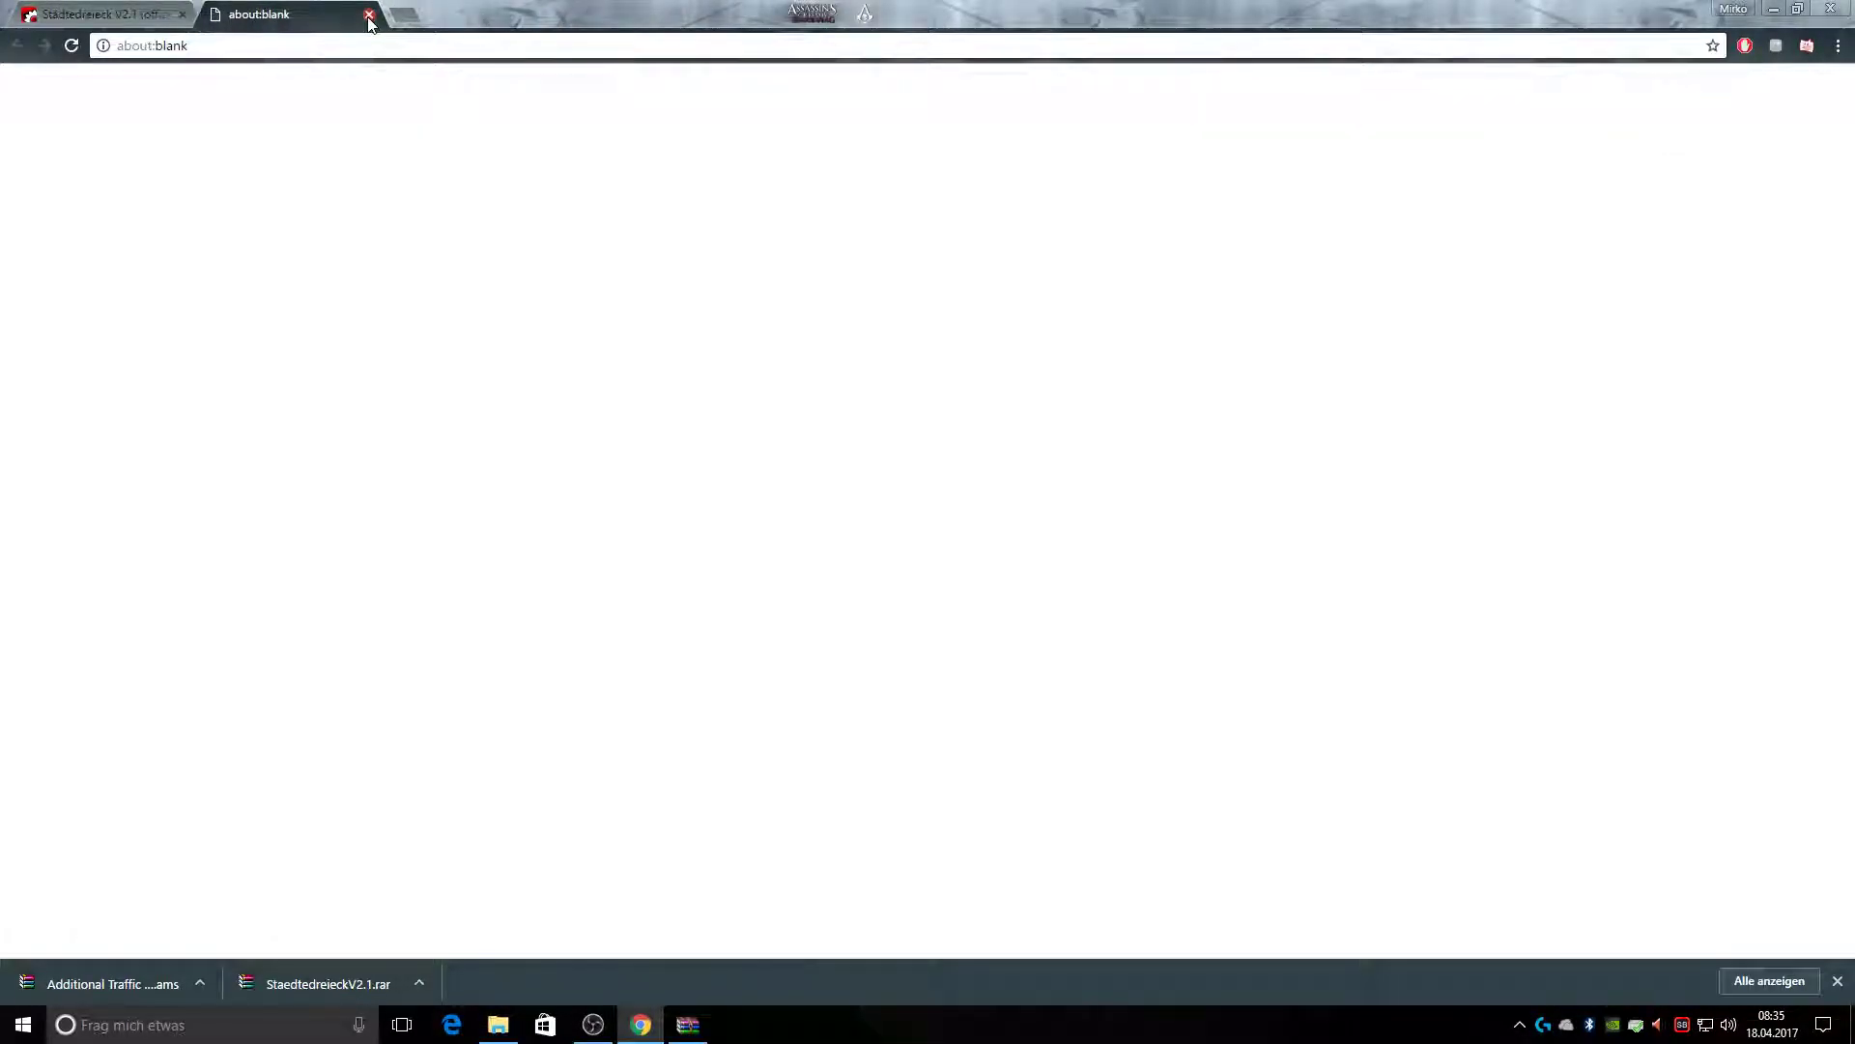
click(368, 14)
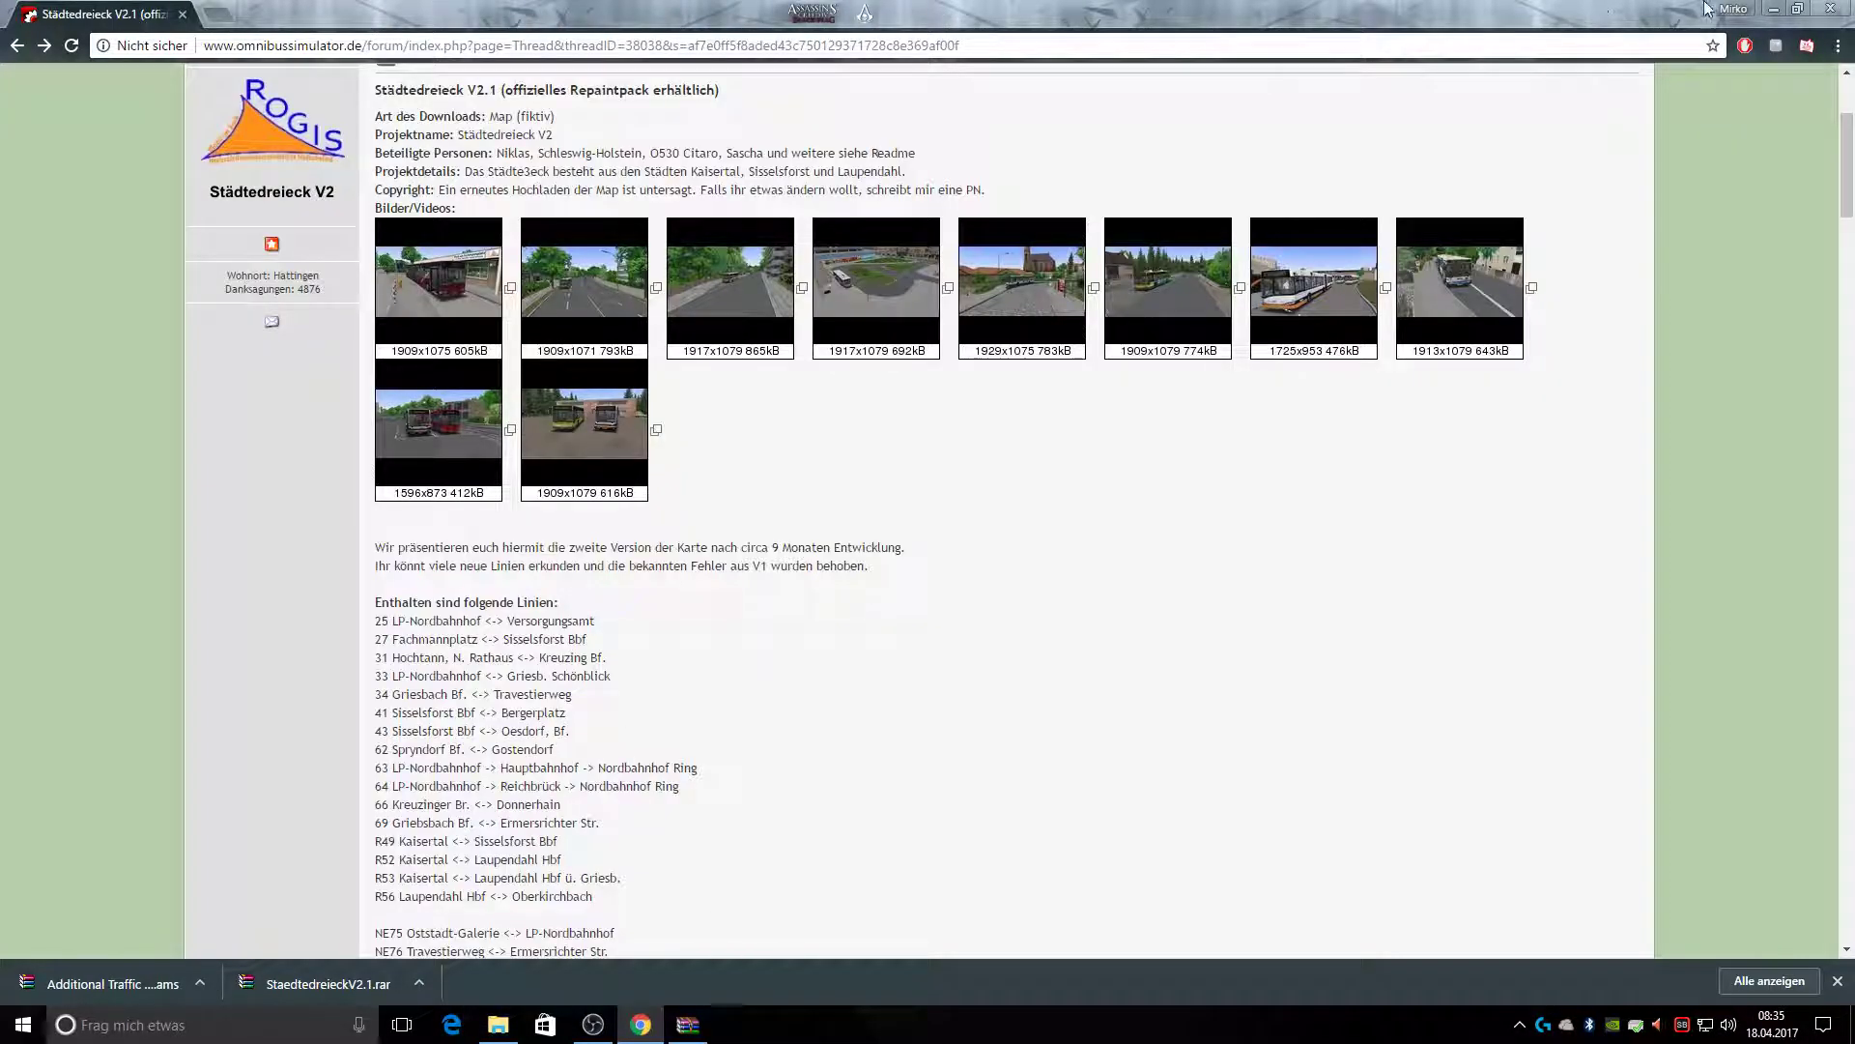
Minimize the browser and reopen the desktop Readme with Google Chrome
click(1774, 9)
click(543, 145)
right_click(543, 145)
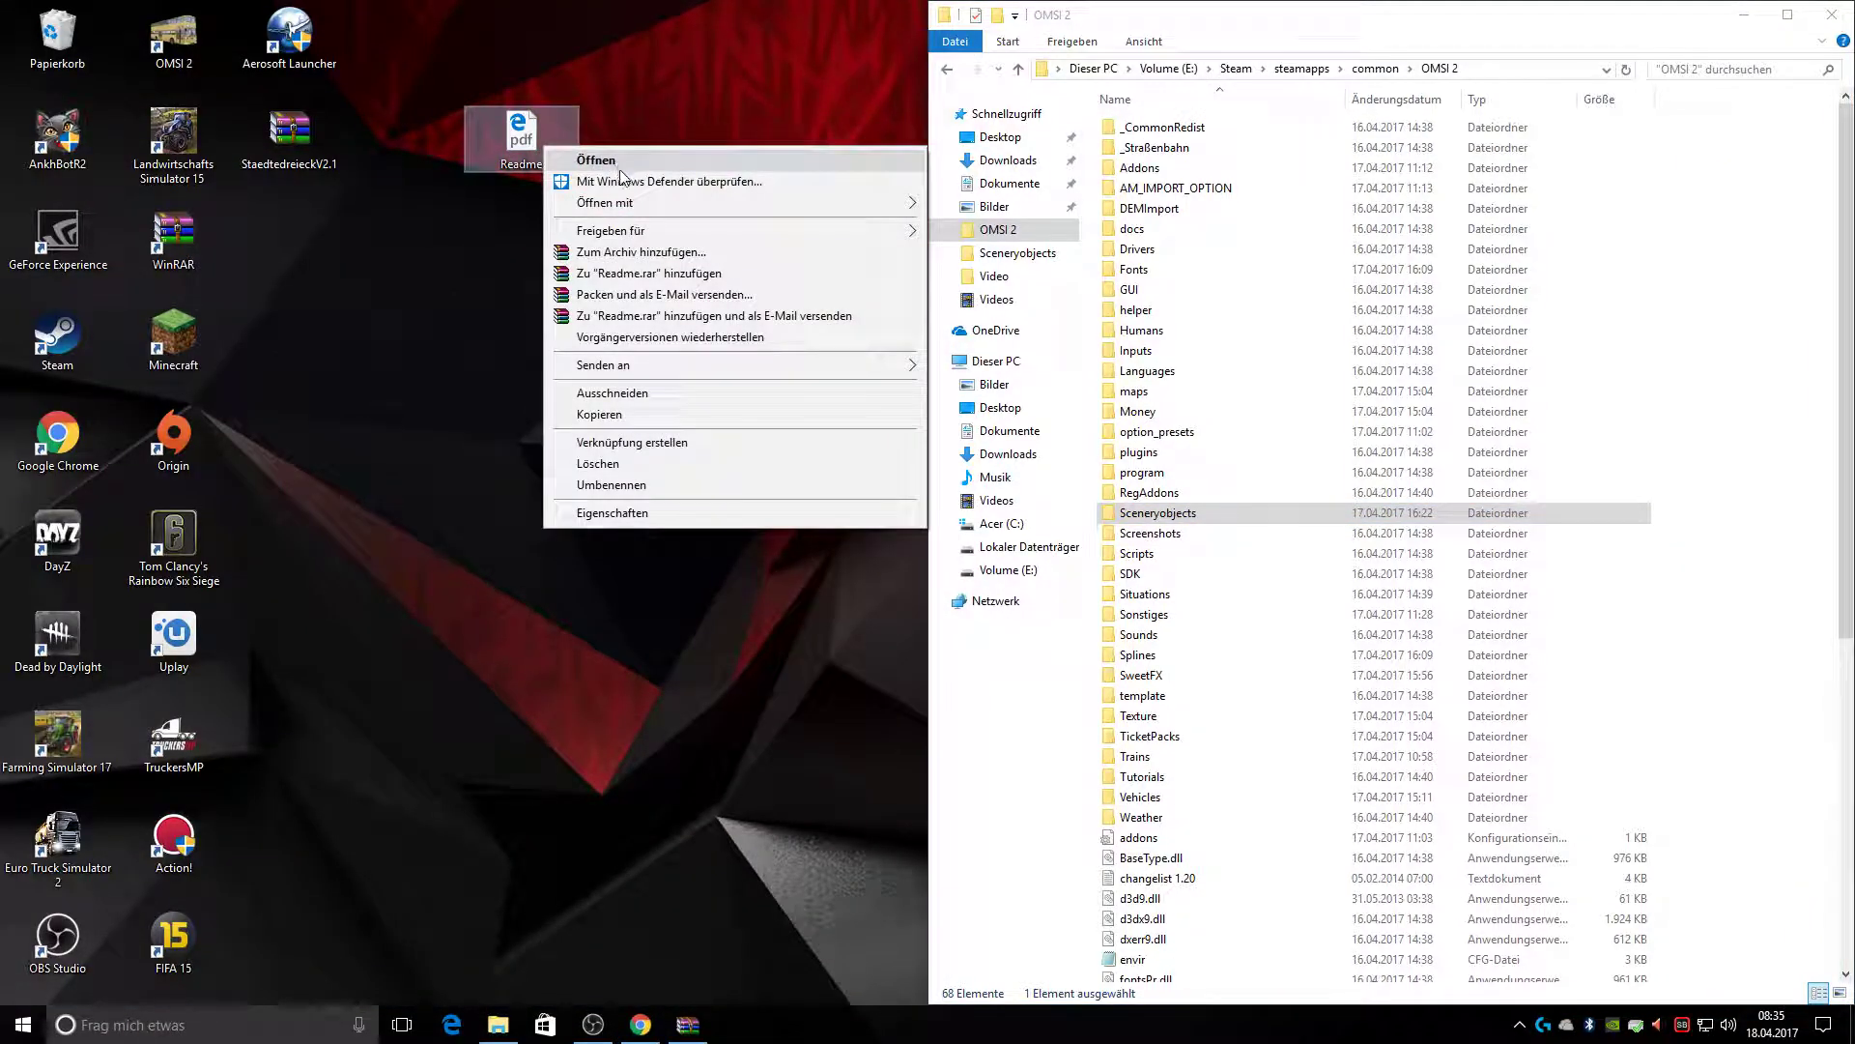
mouse_move(729, 219)
click(976, 205)
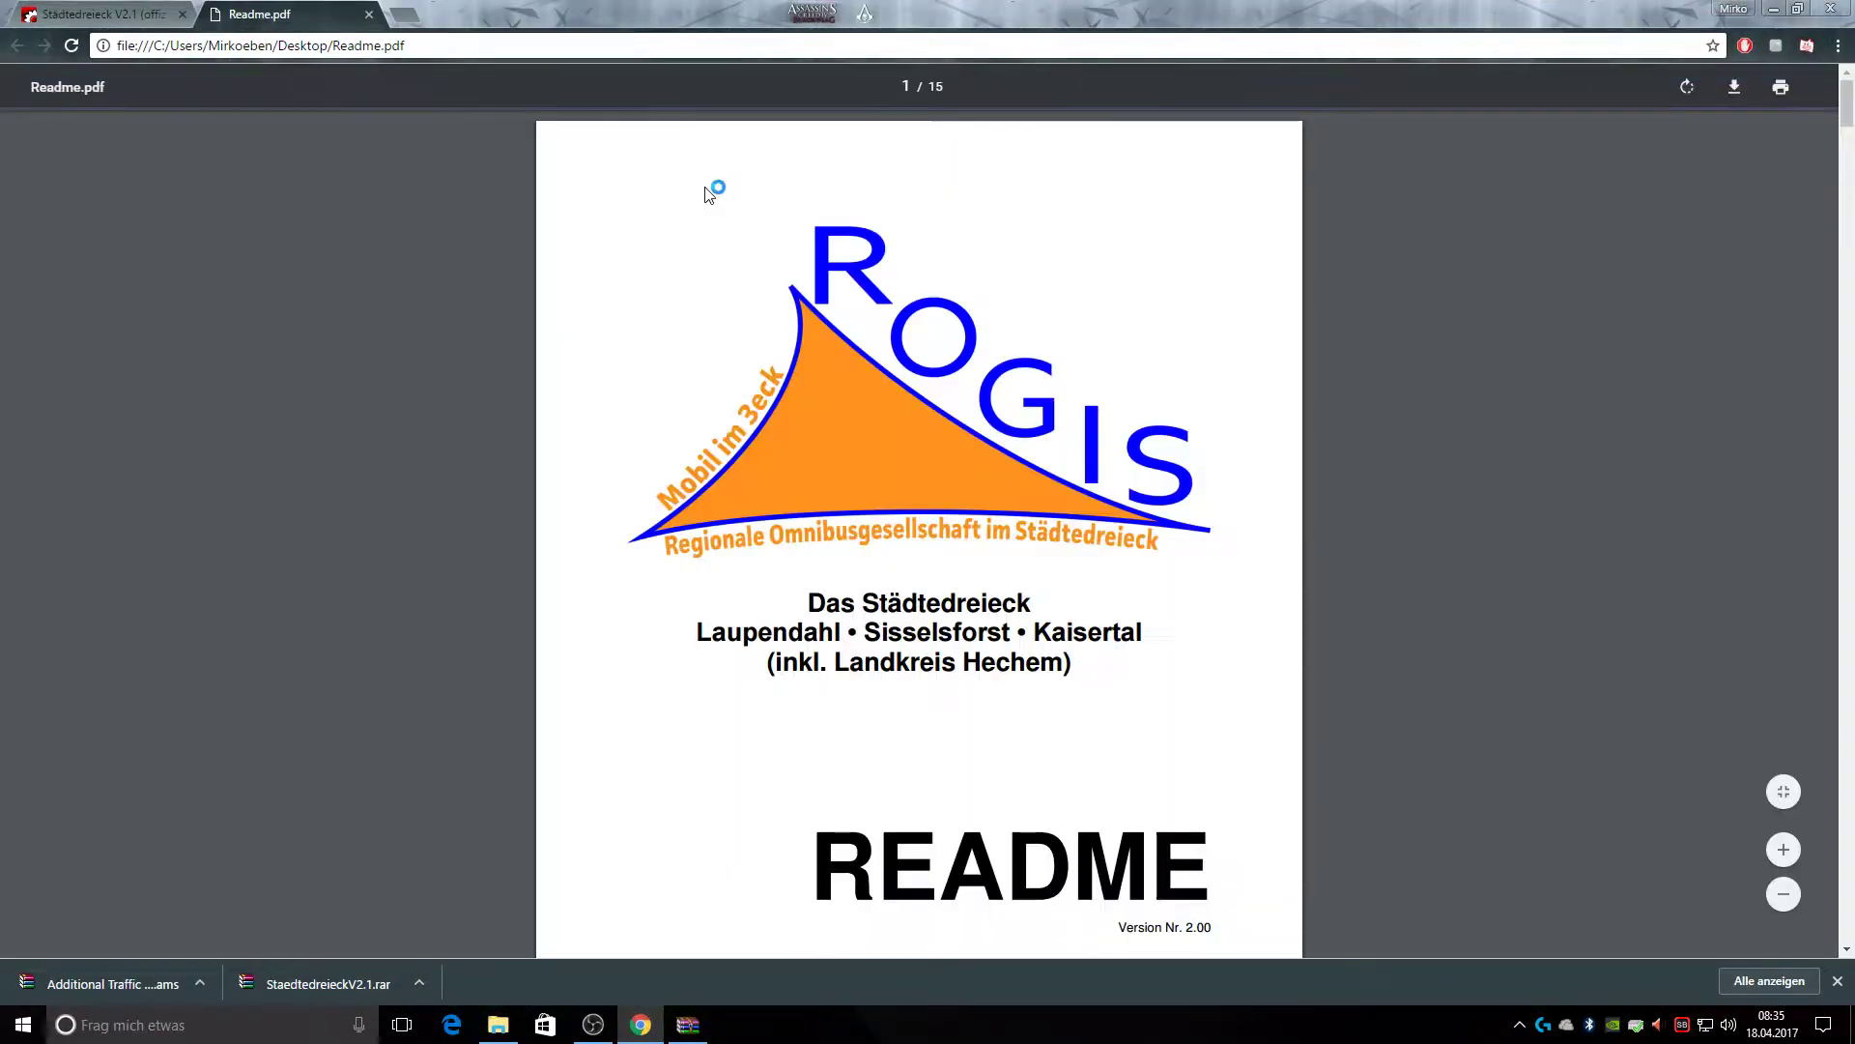
Follow the Readme's Busdrivers Objekte link to the Hinweisschilder V1.1 thread and download Hinweisschilder.rar from MediaFire
drag(1847, 140, 1848, 645)
scroll(1643, 541, down, 5)
scroll(1592, 534, down, 1)
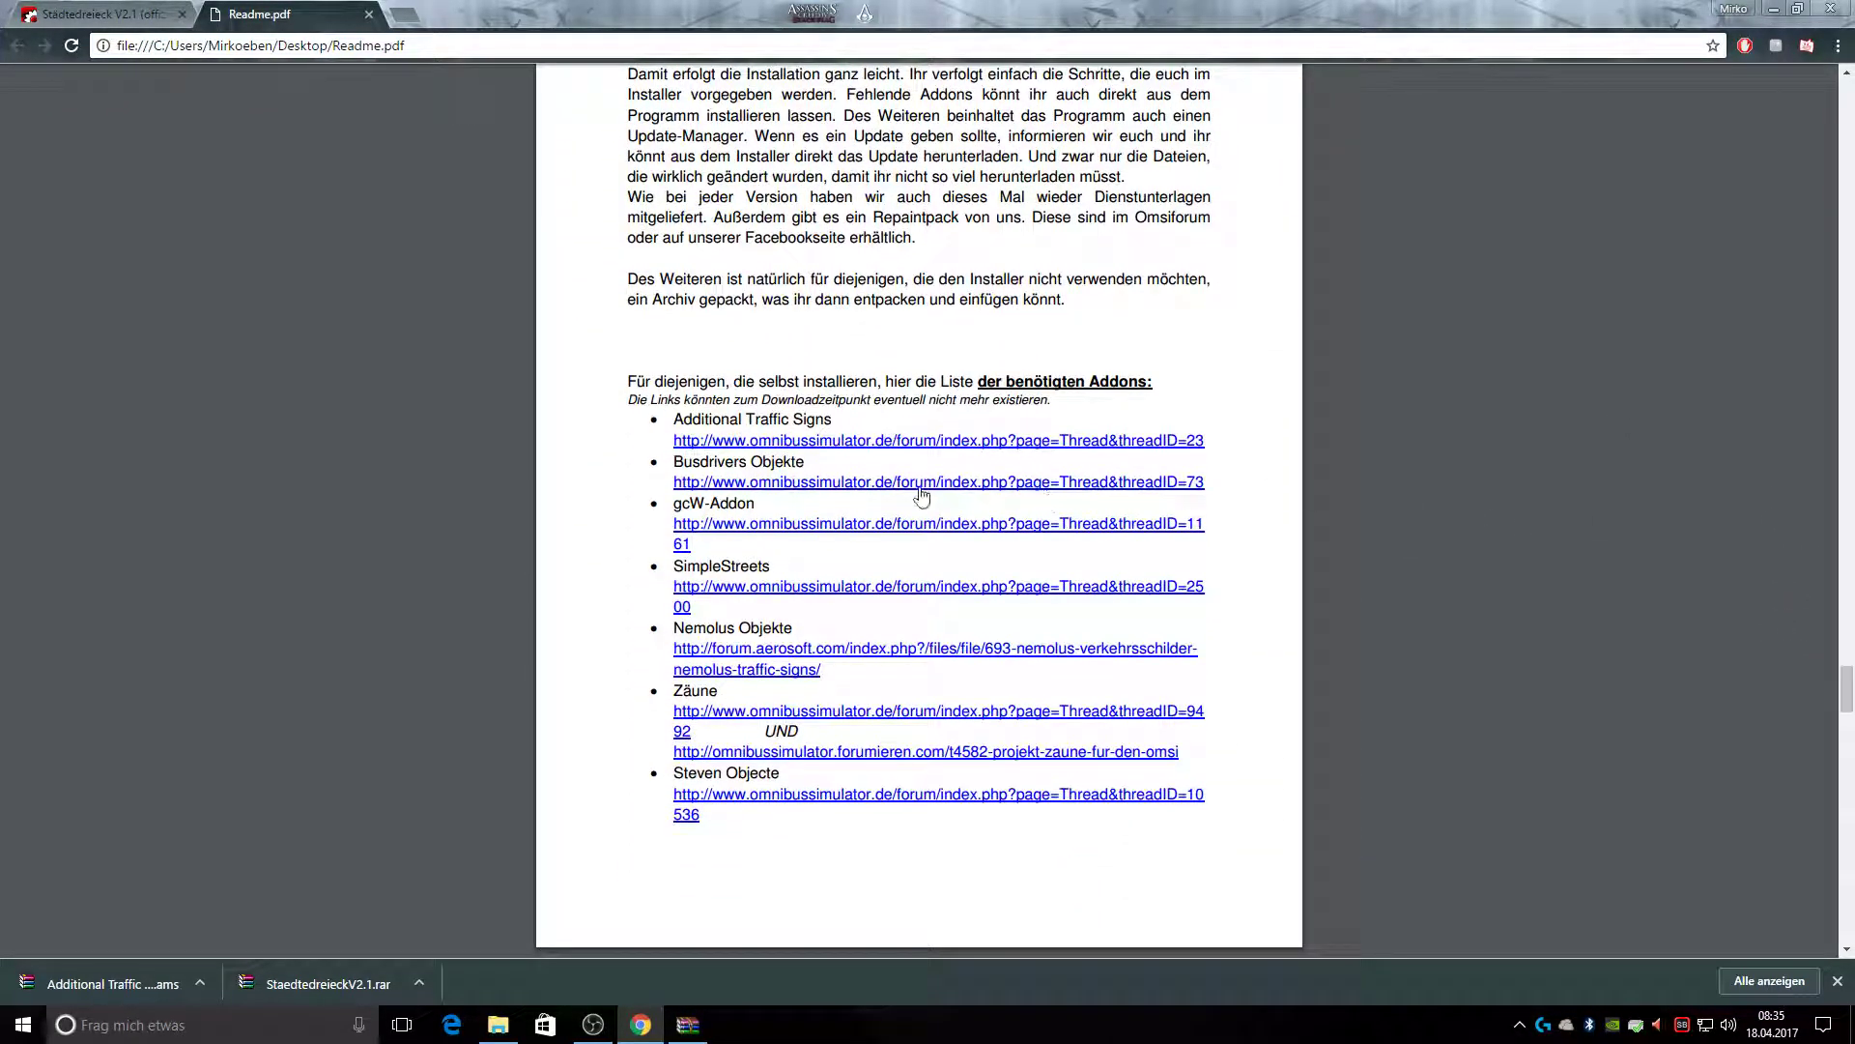
click(838, 486)
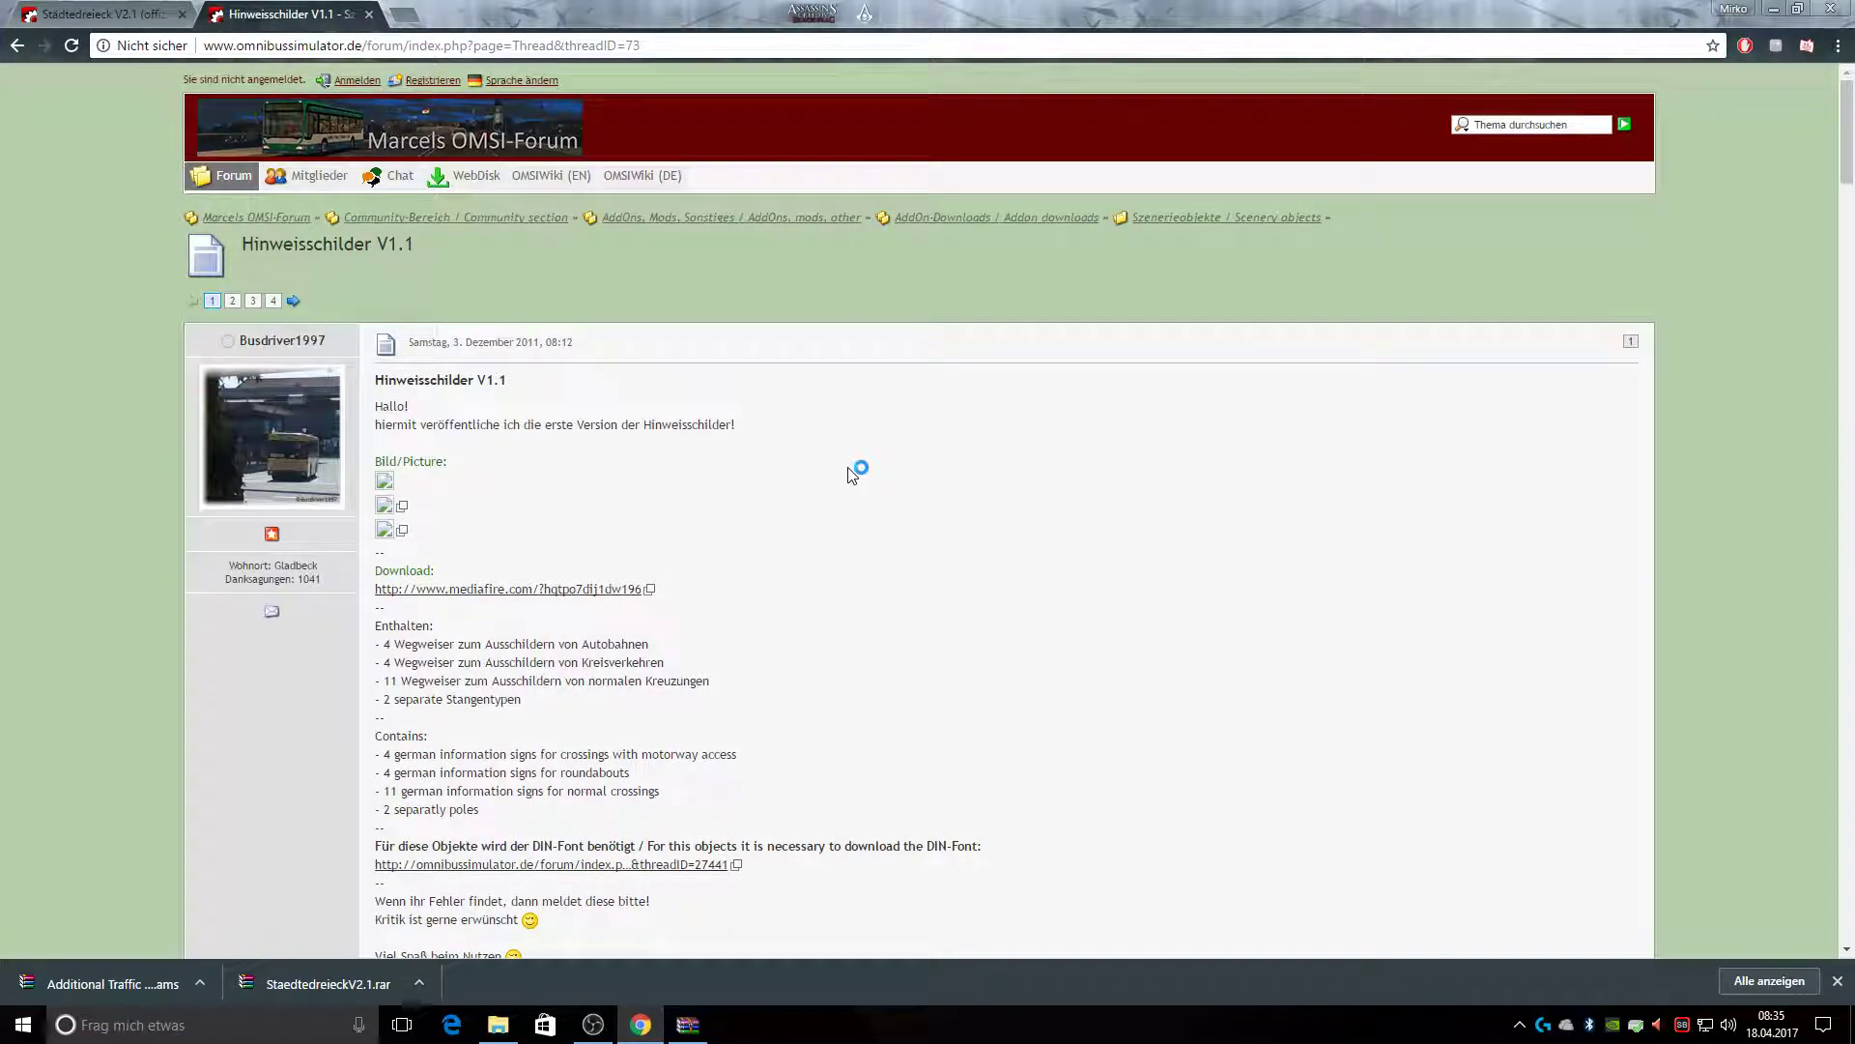
scroll(850, 474, down, 1)
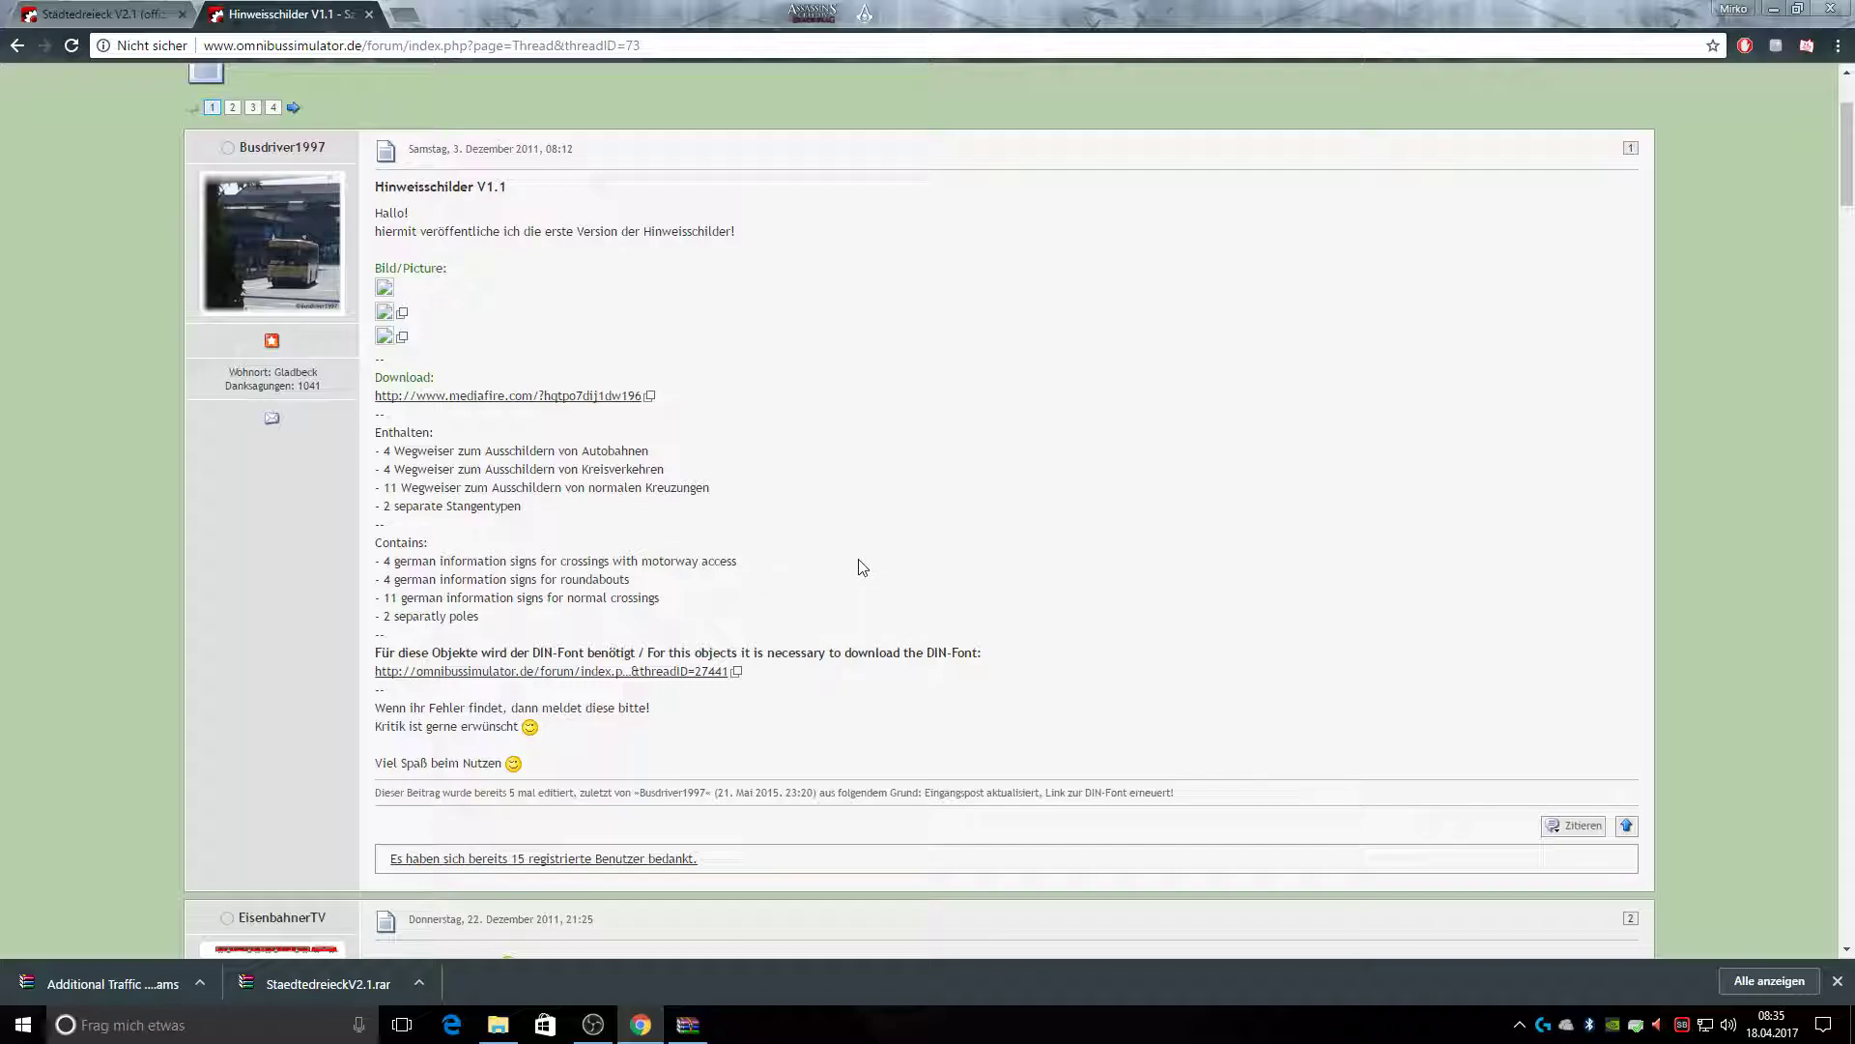
click(610, 398)
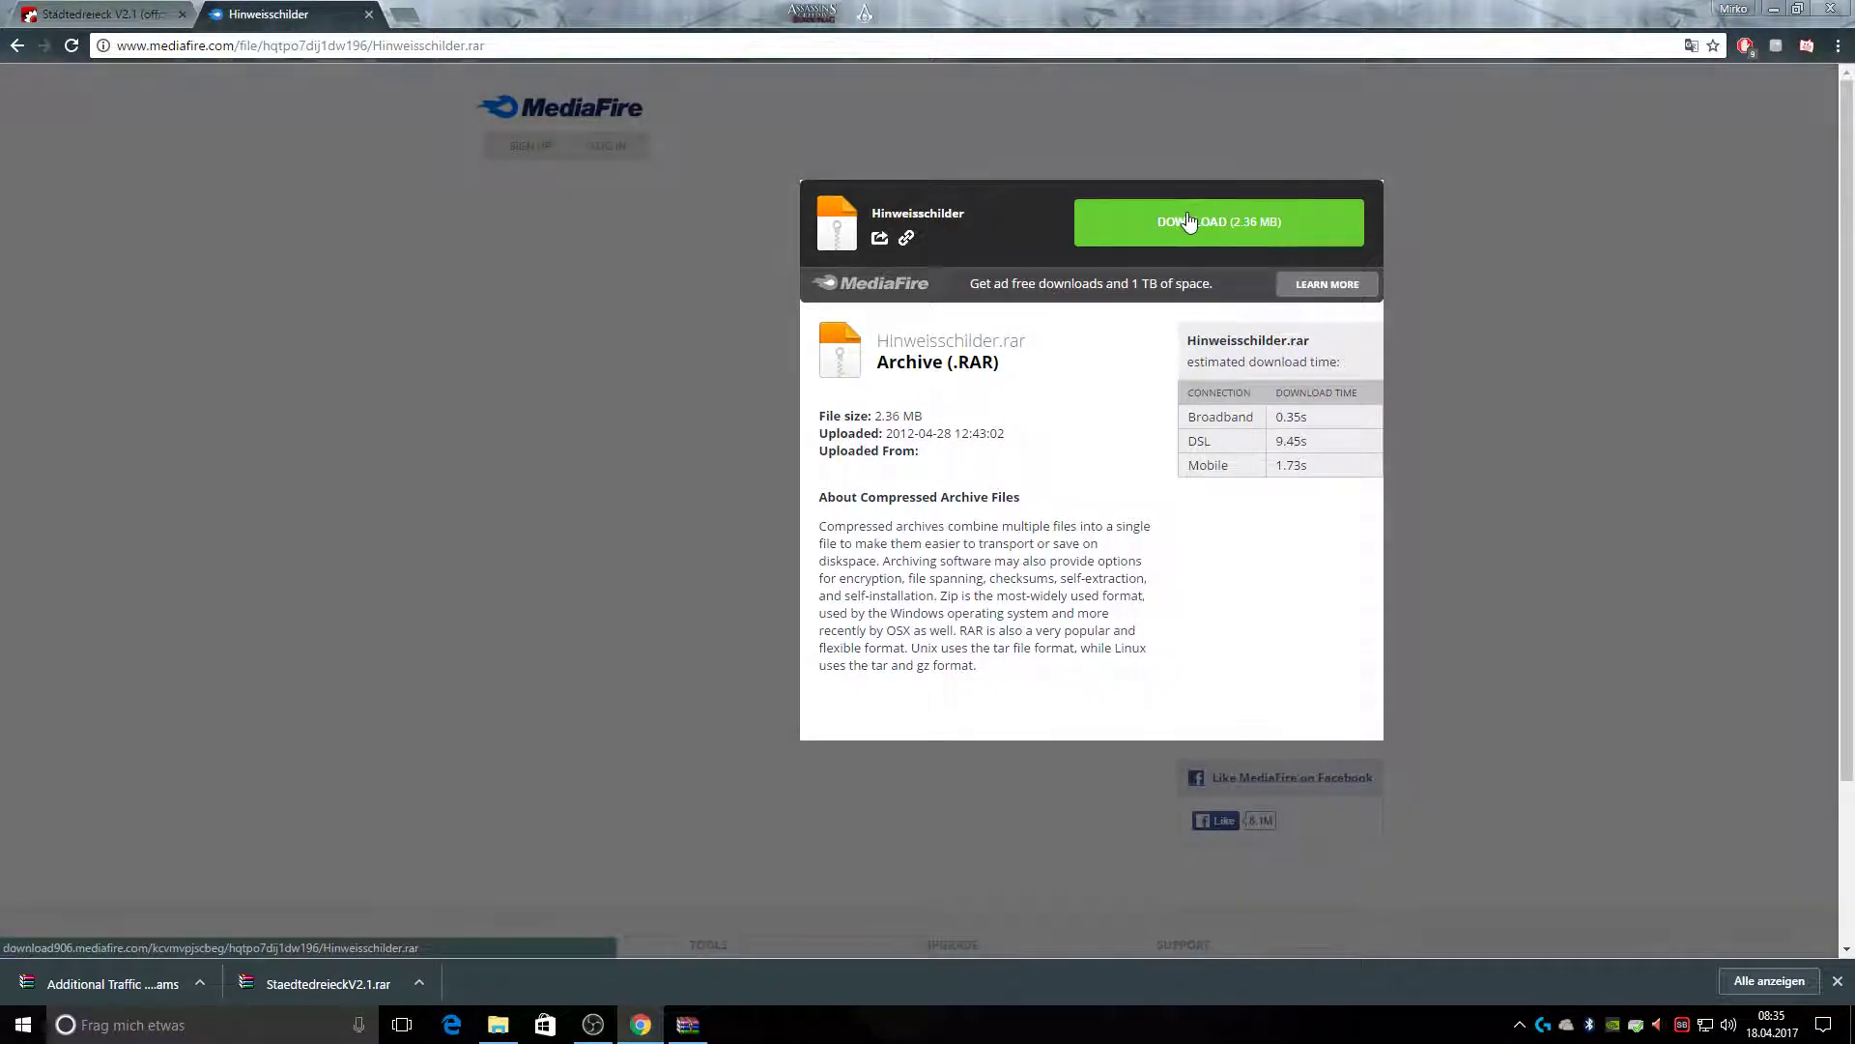
click(1188, 222)
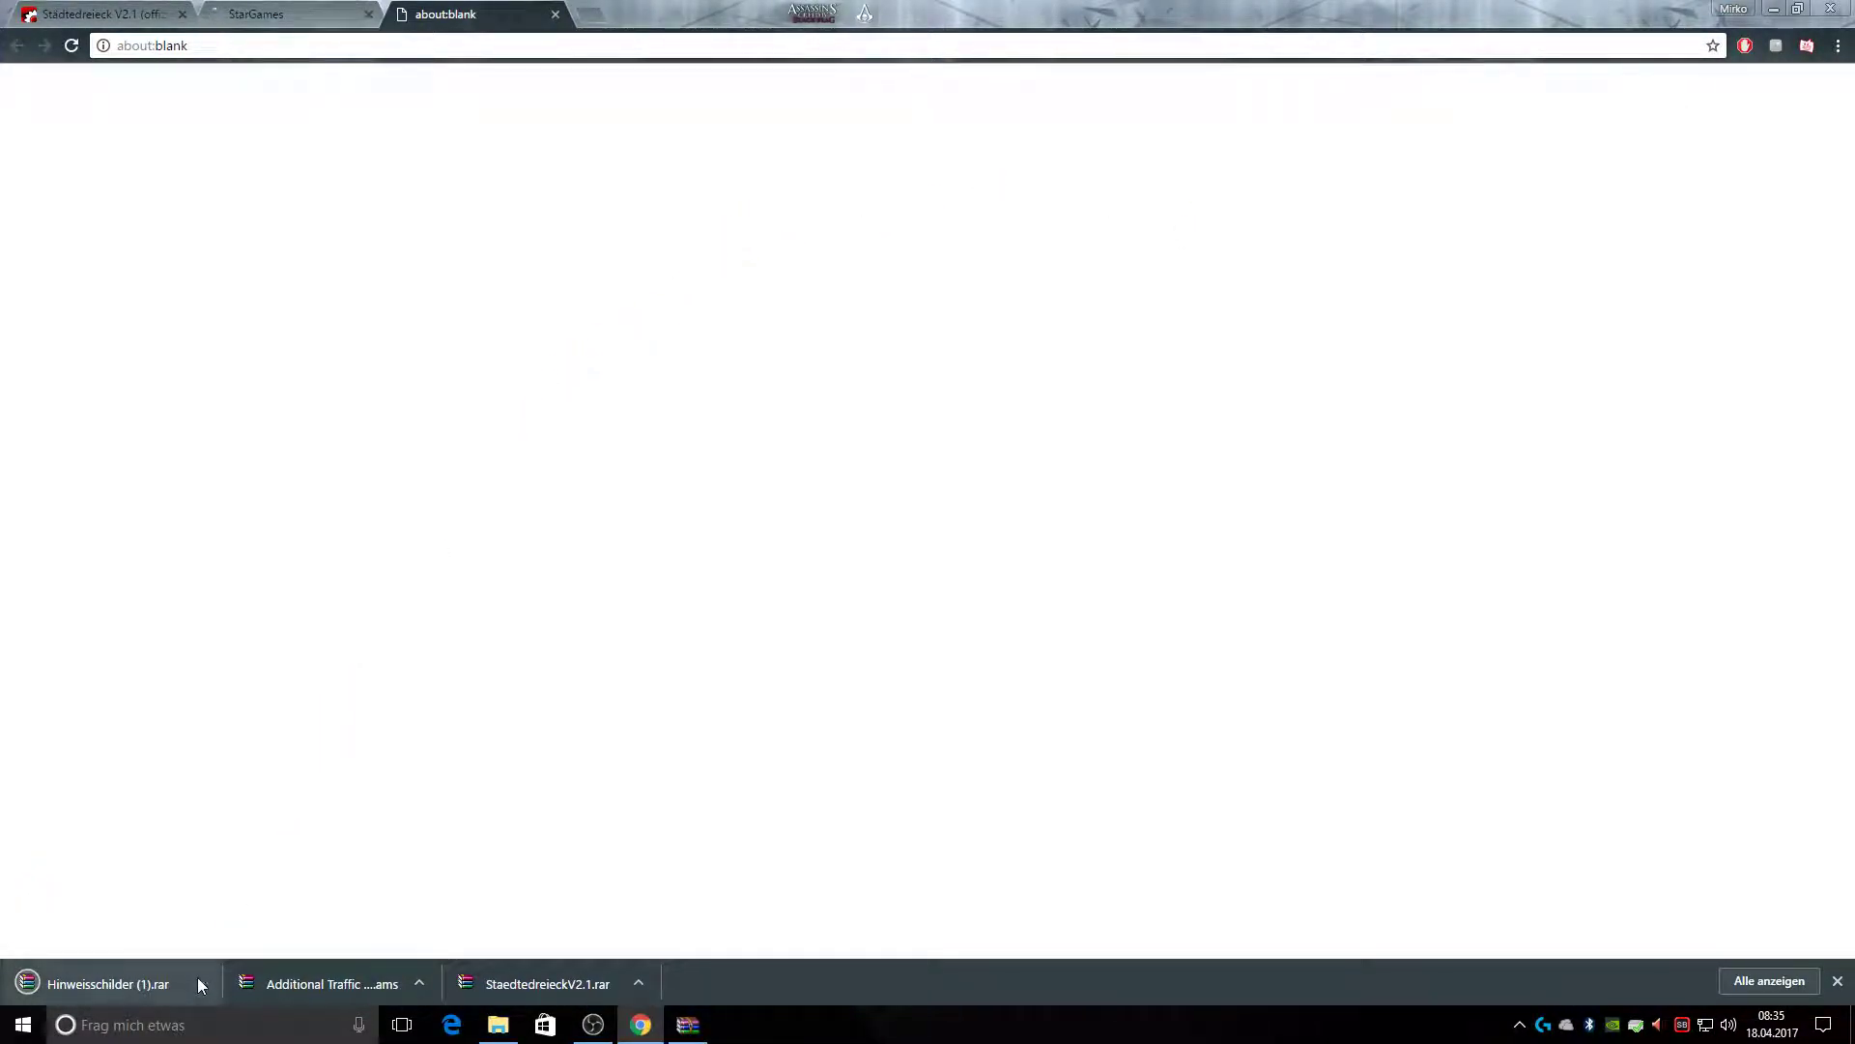
Open the downloaded Hinweisschilder archive in WinRAR and arrange its window beside the OMSI 2 game folder
click(122, 991)
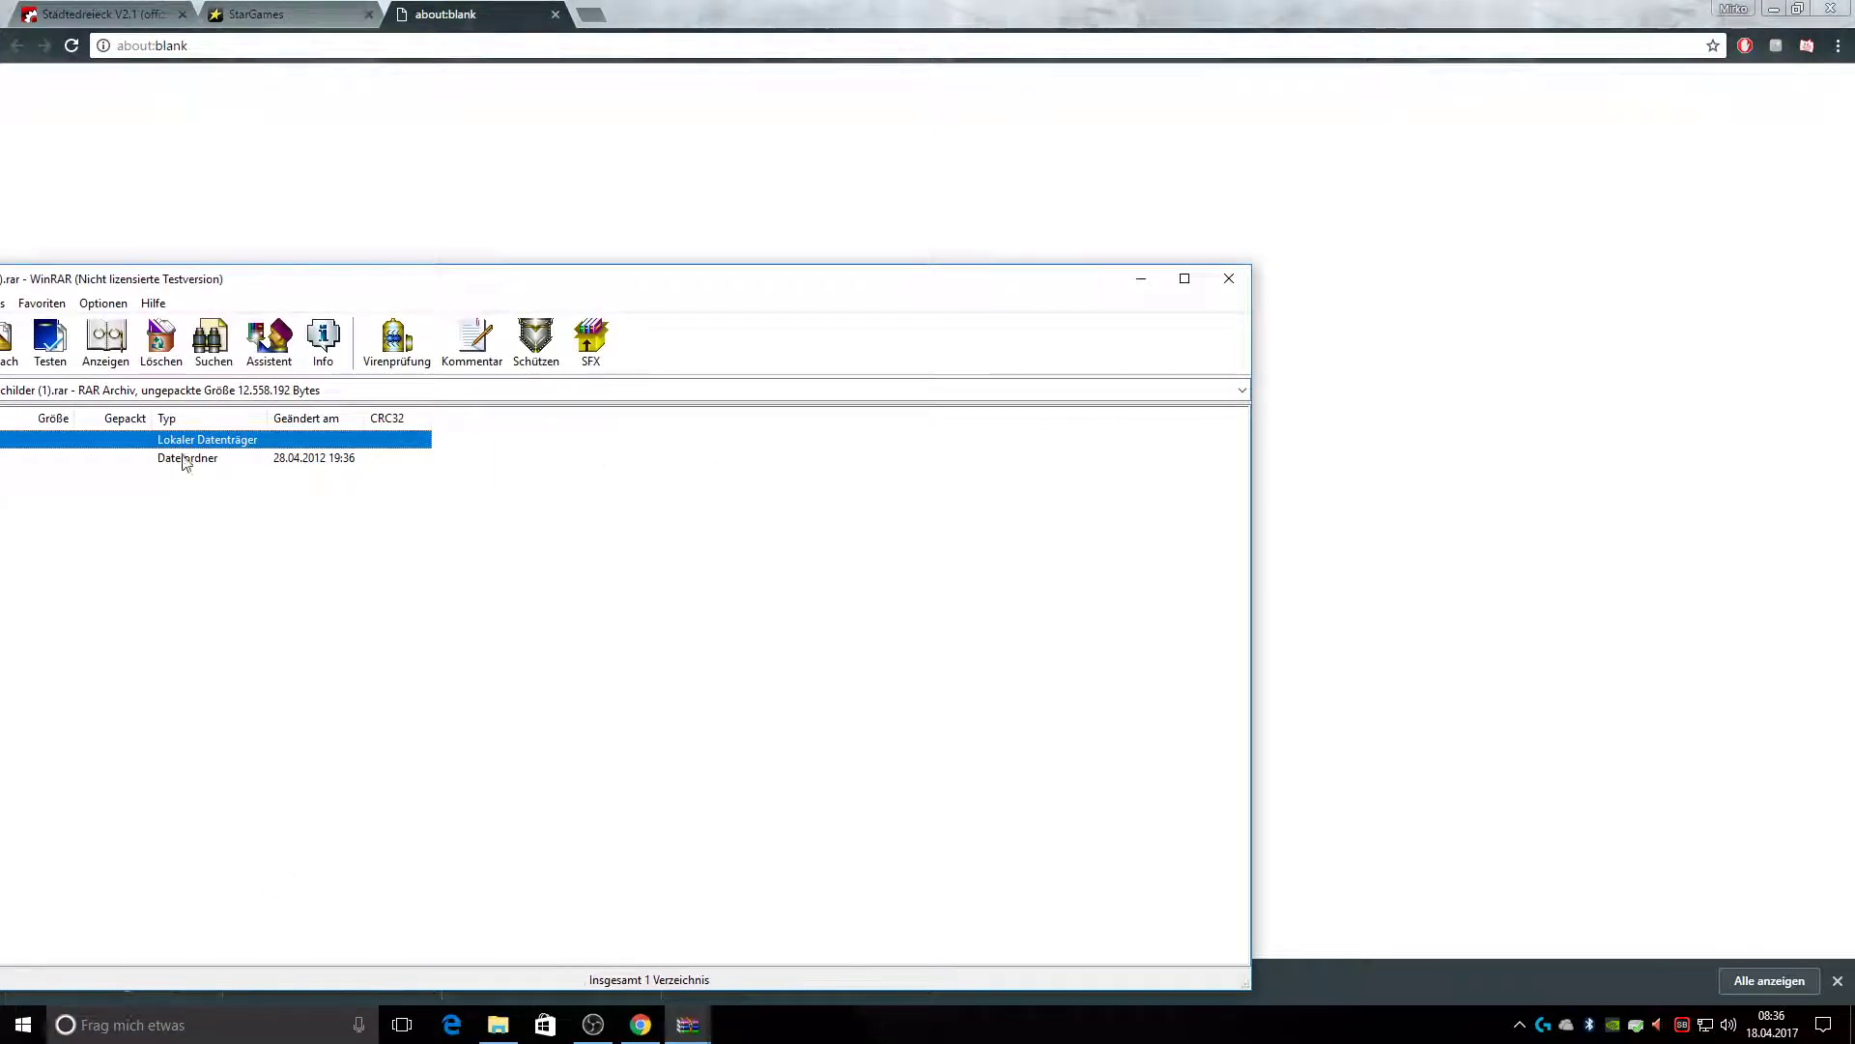
drag(313, 270, 491, 166)
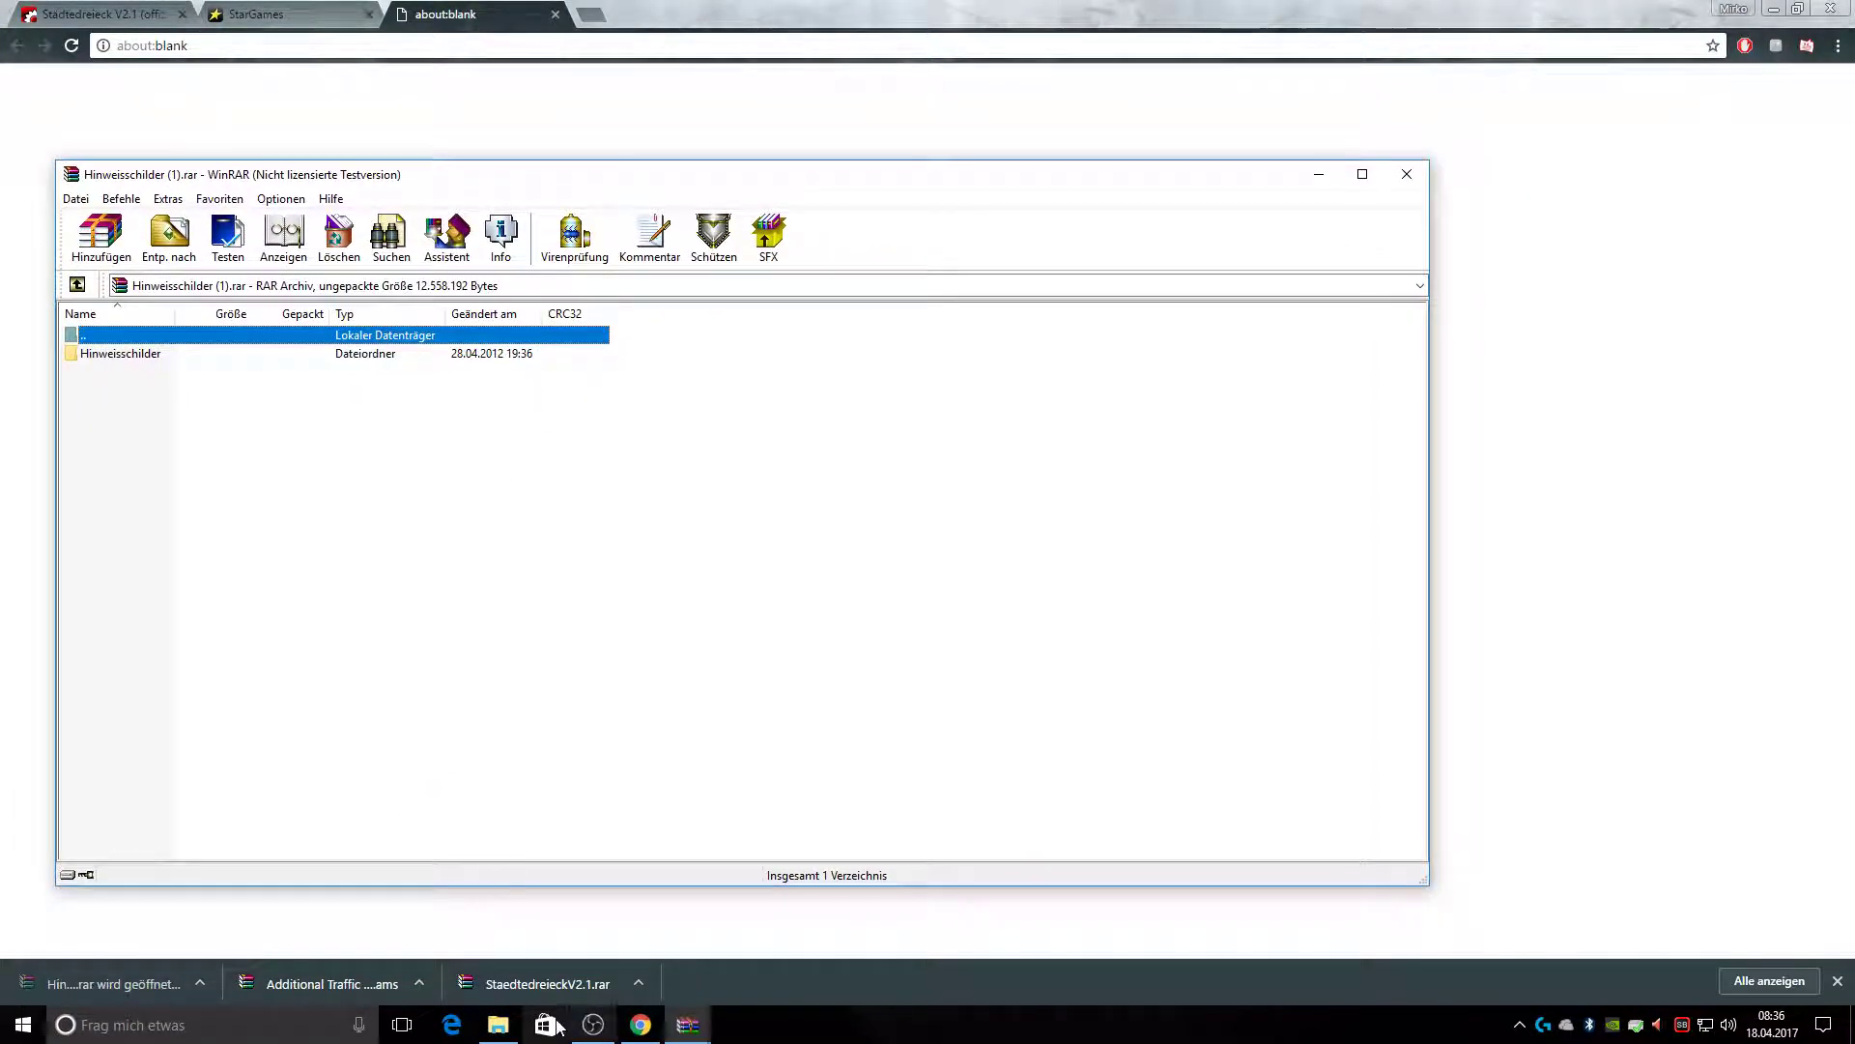
click(492, 1029)
mouse_move(600, 191)
mouse_down()
mouse_move(571, 174)
mouse_move(603, 190)
mouse_up()
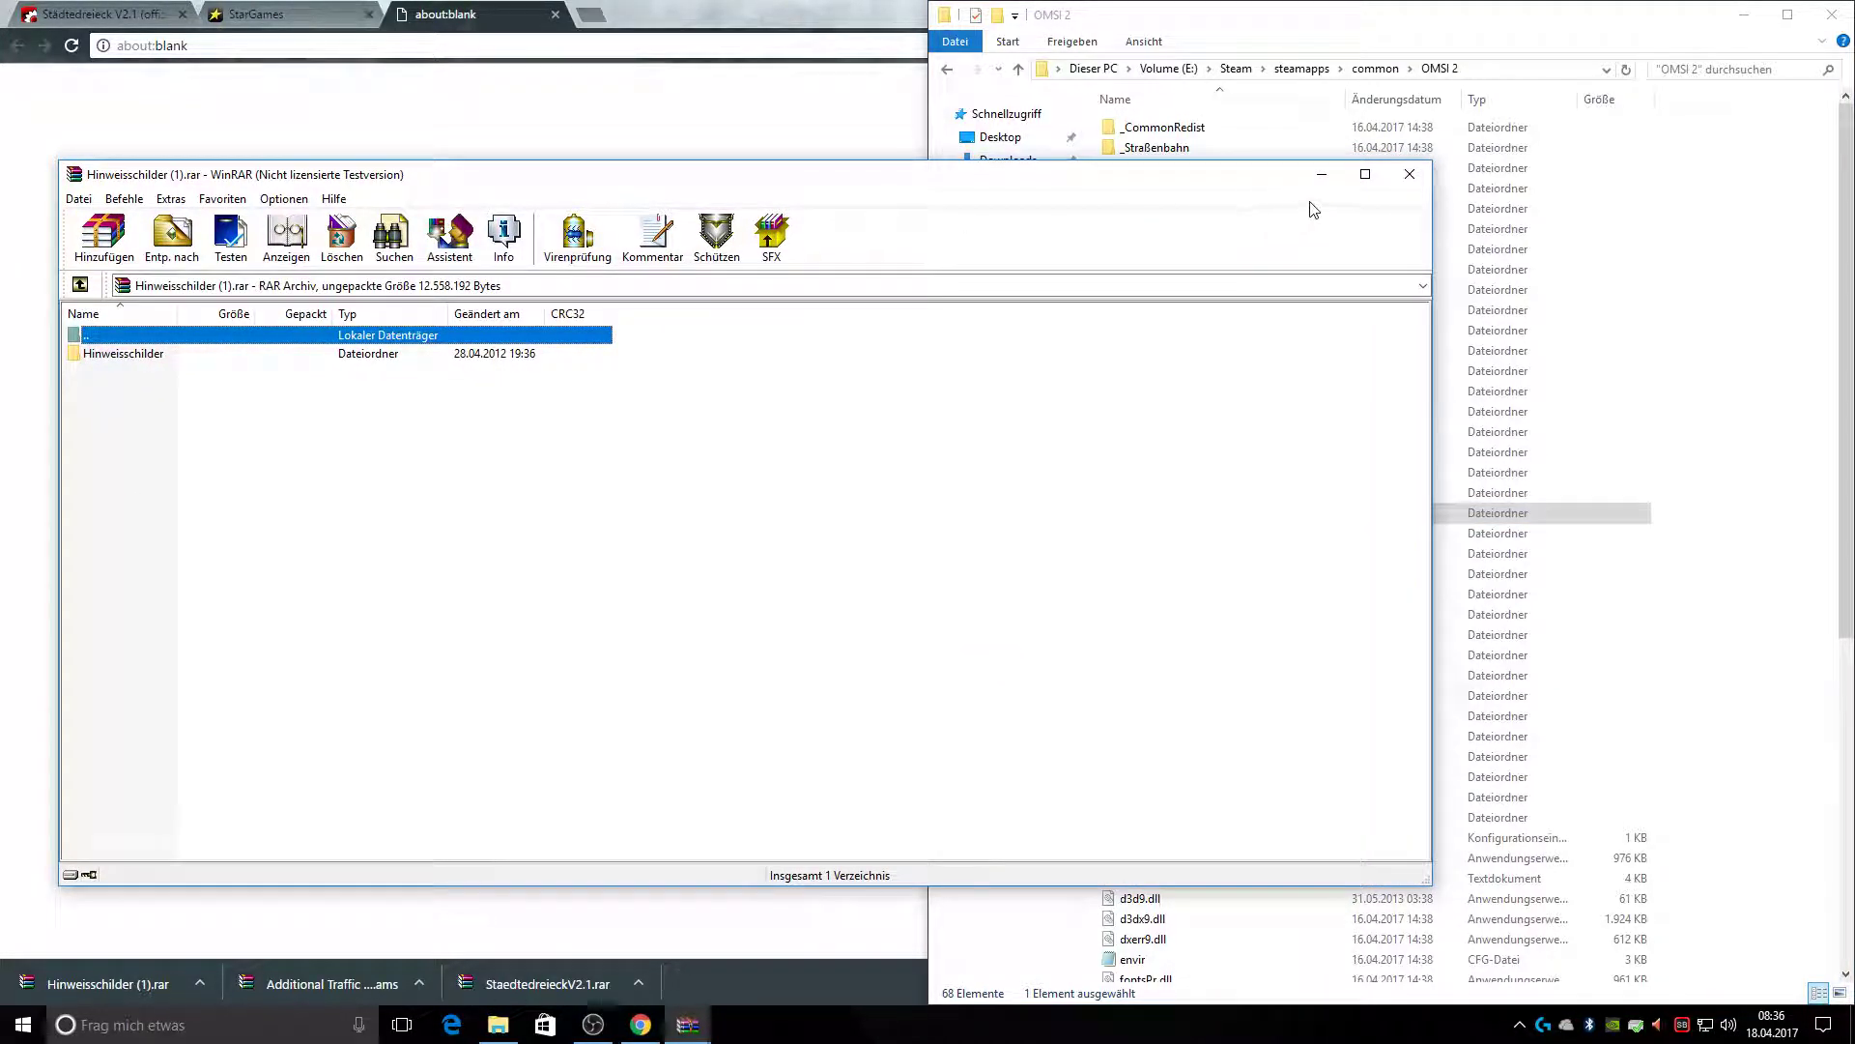
drag(1152, 15, 1851, 19)
click(225, 342)
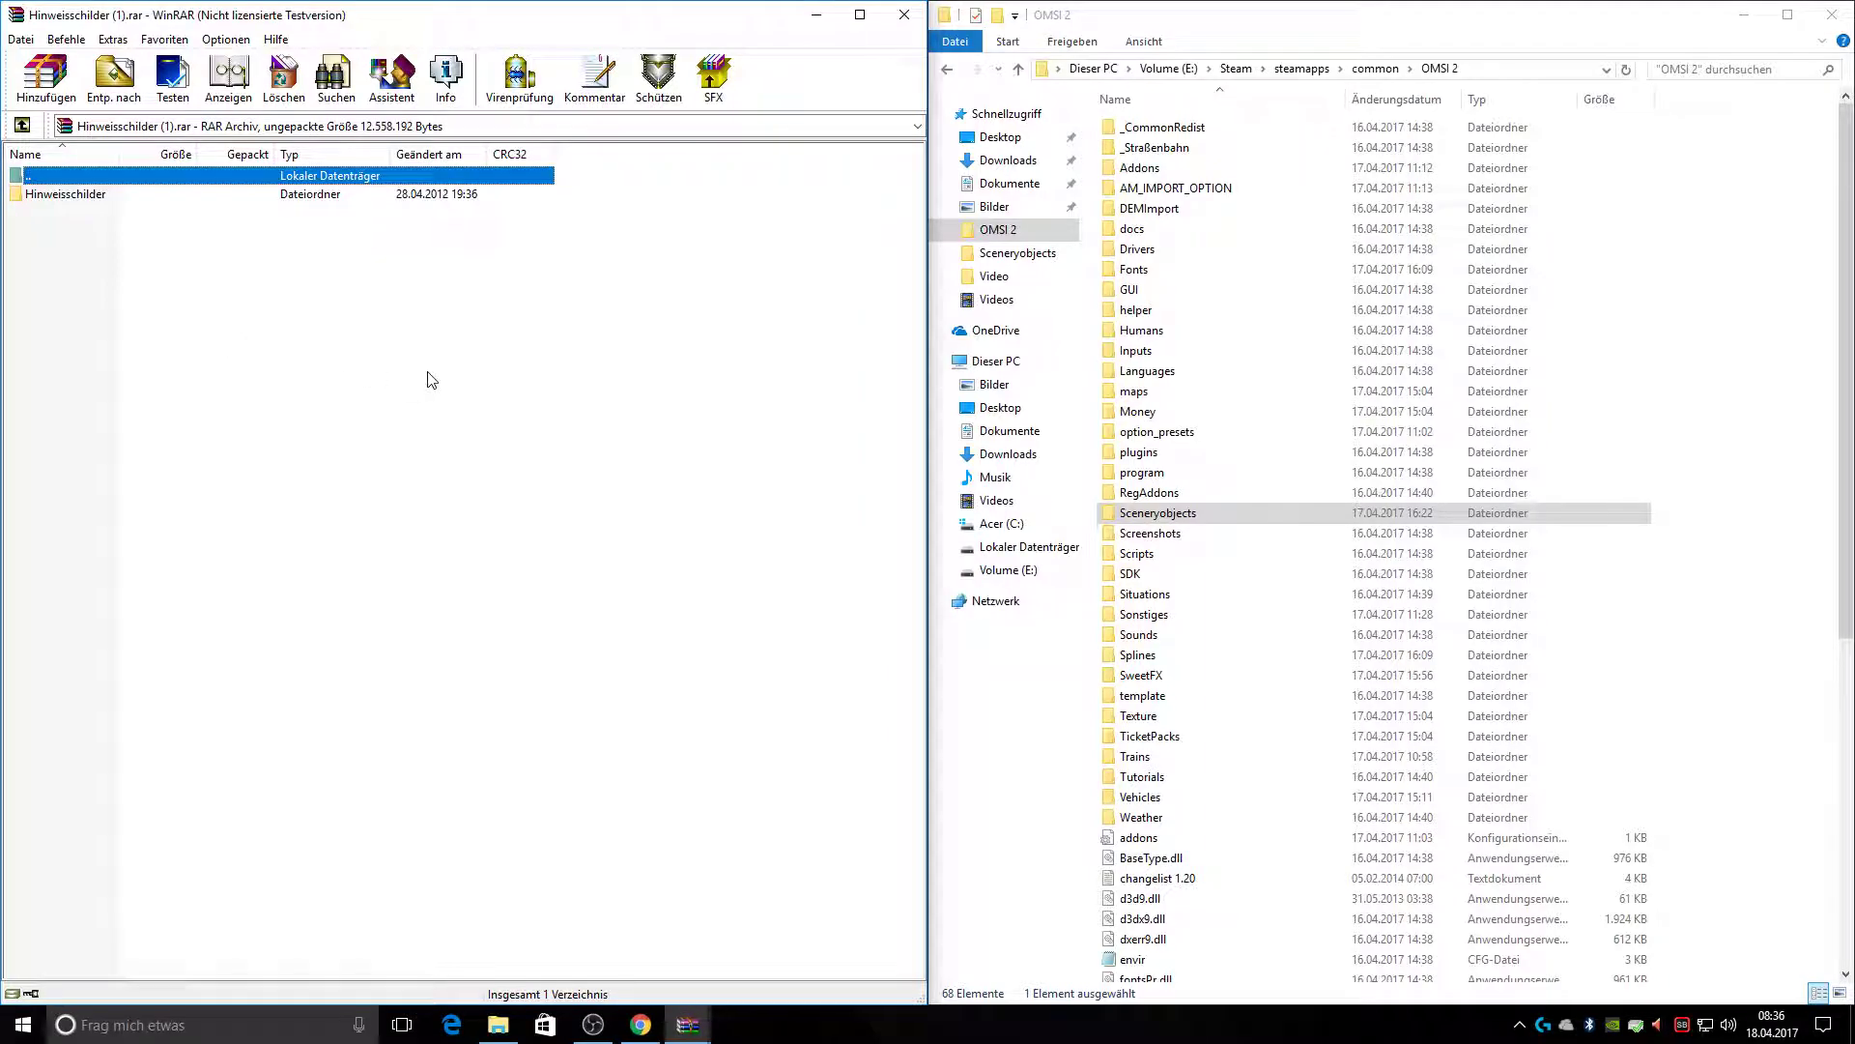
Open the archive's Hinweisschilder folder, inspect its Sceneryobjects subfolder and read the installation notes in ReadMe.txt
double_click(288, 196)
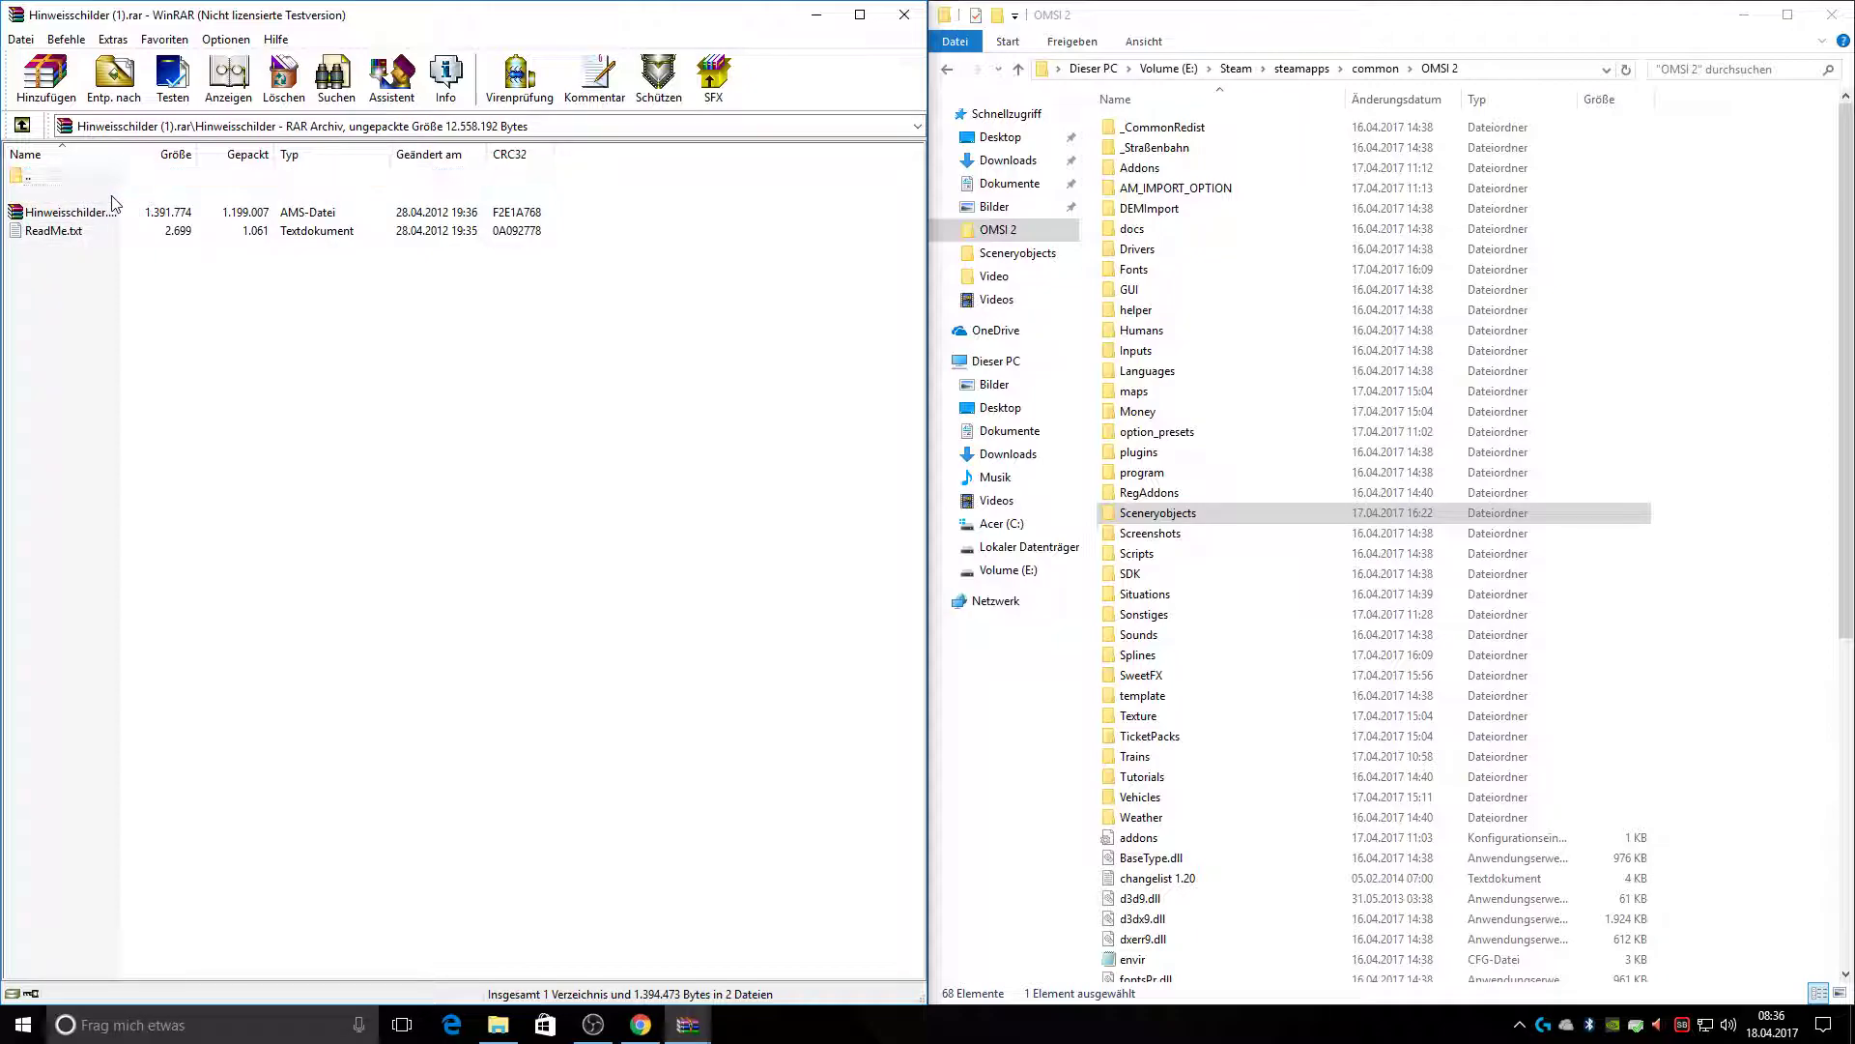
double_click(63, 194)
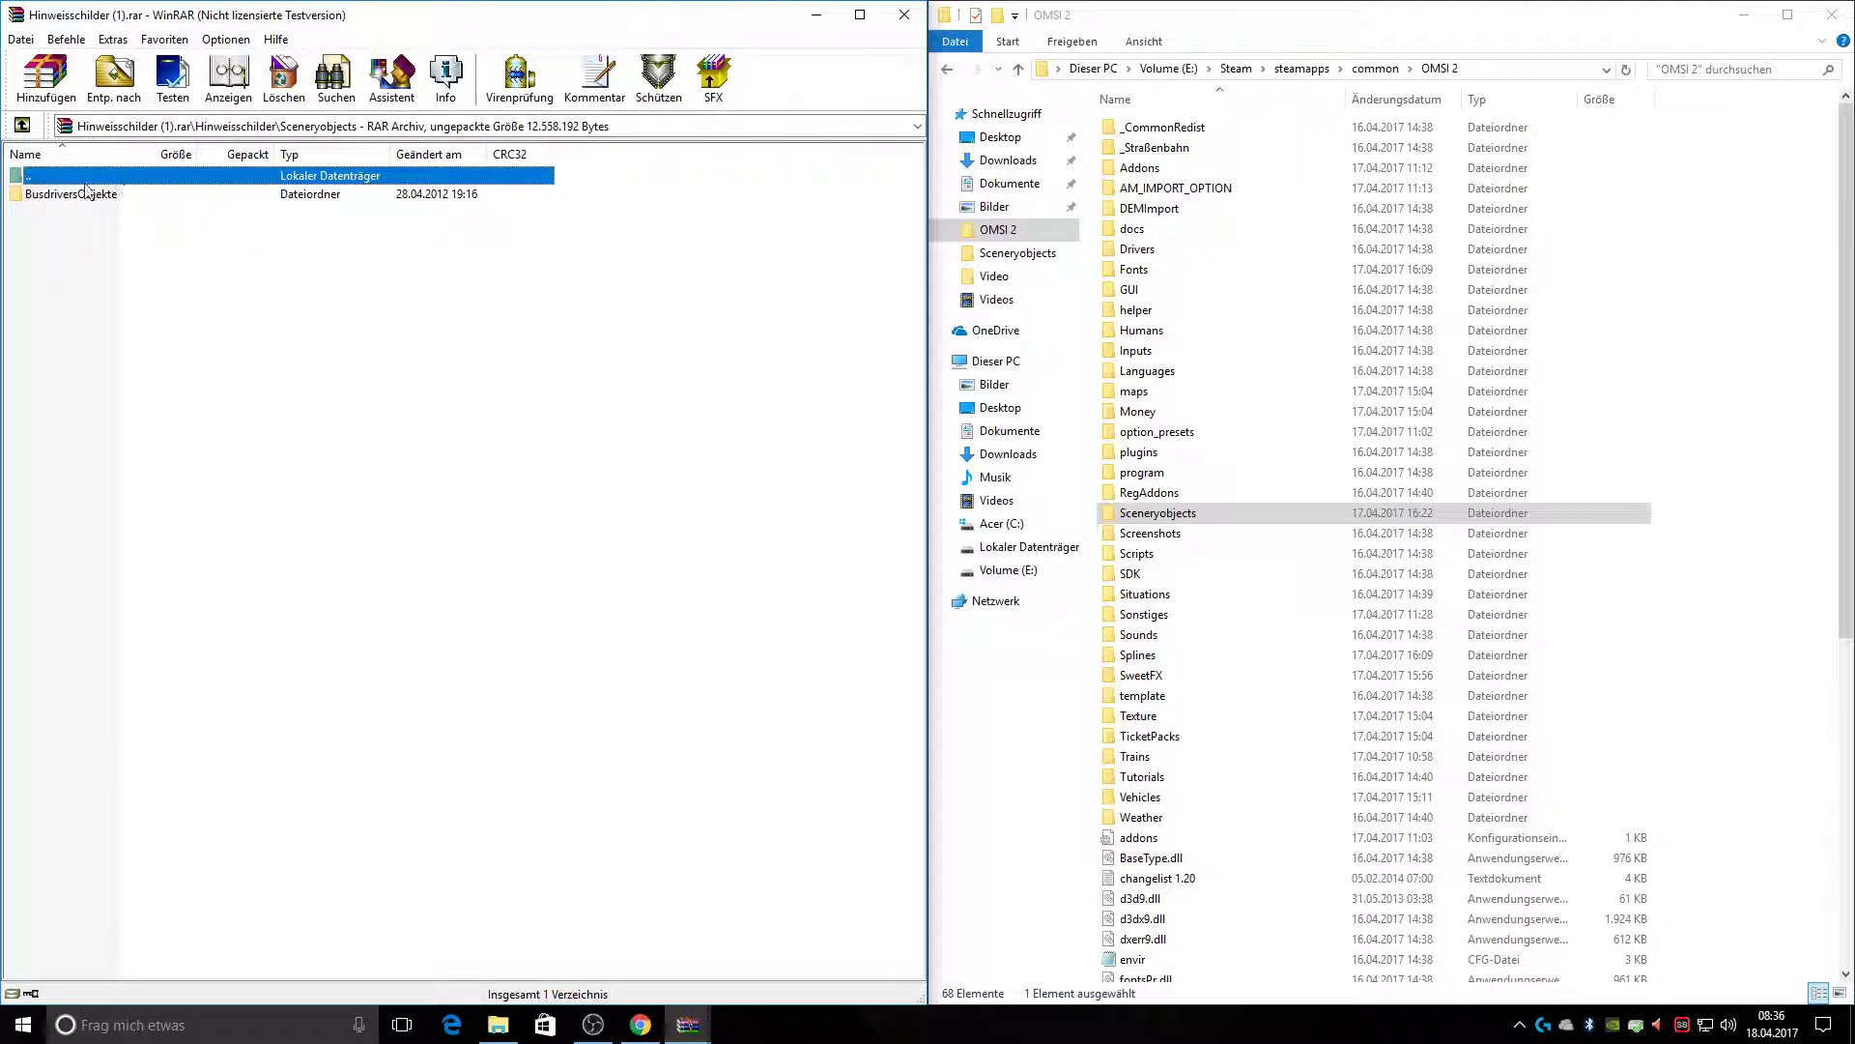
double_click(135, 177)
double_click(89, 230)
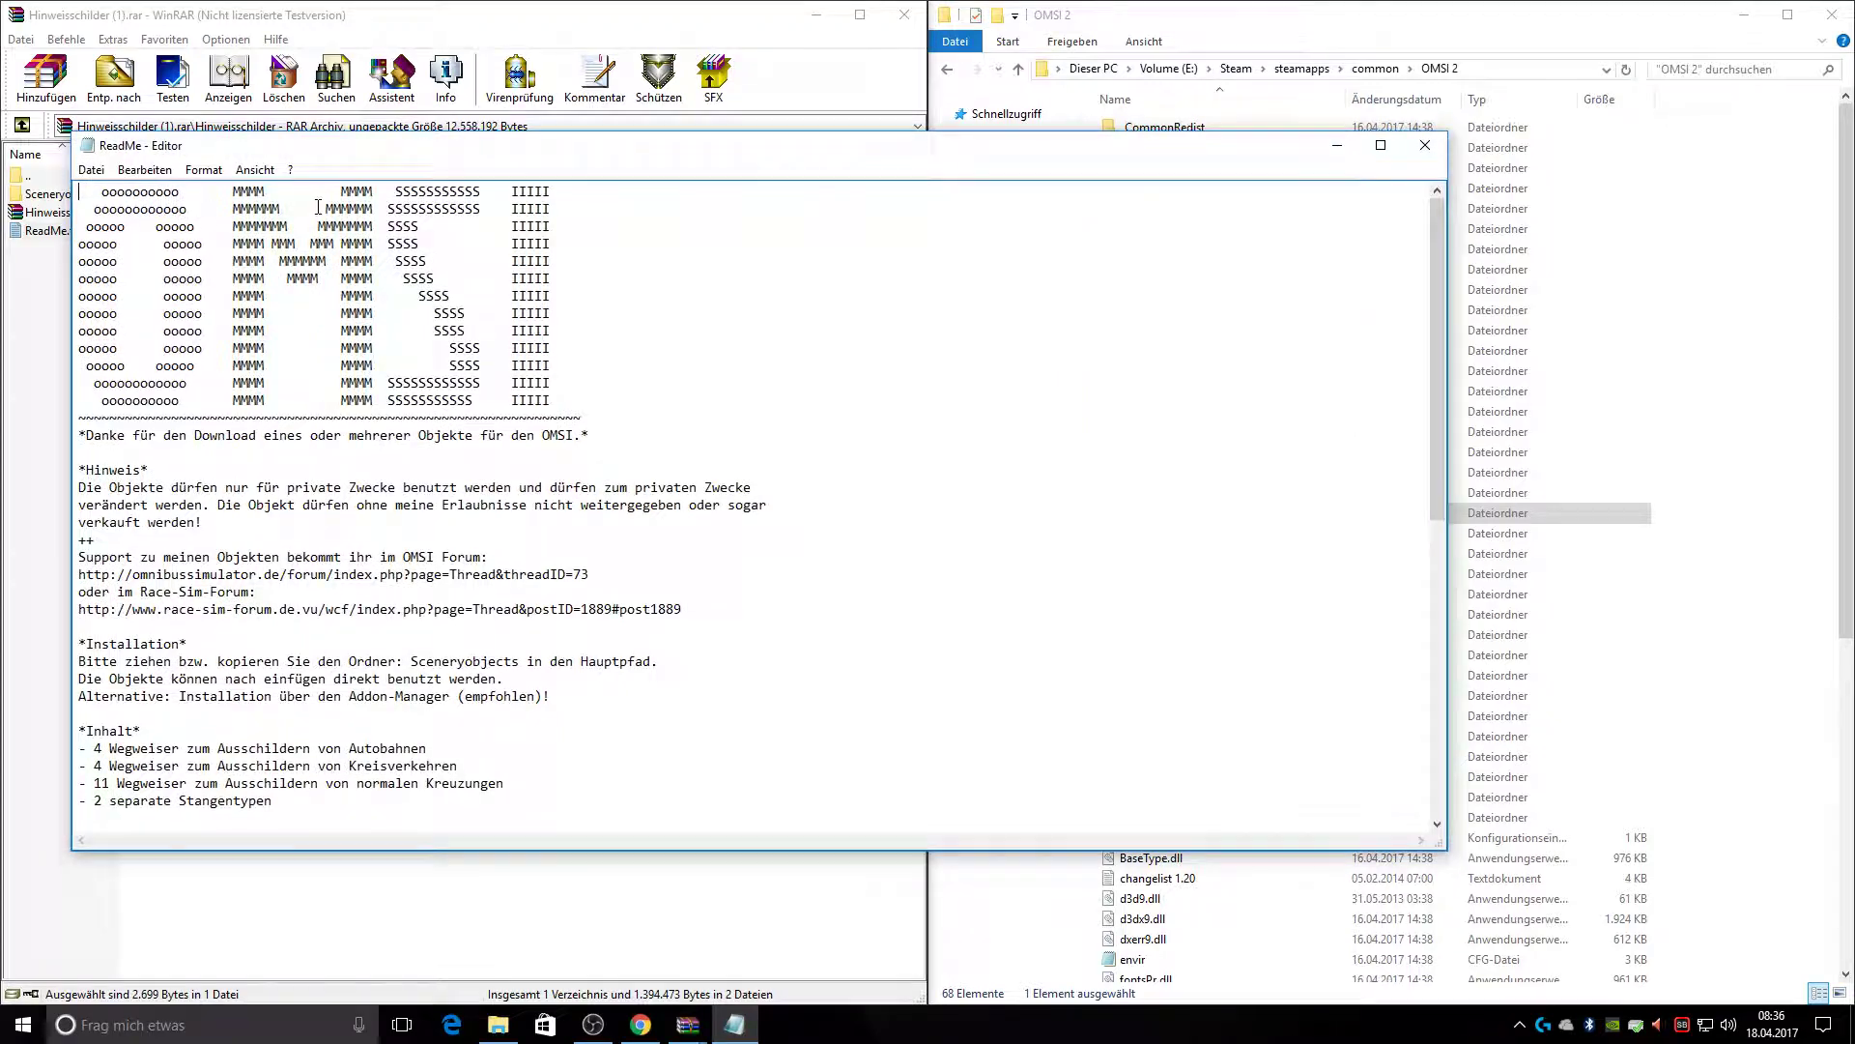
click(1426, 145)
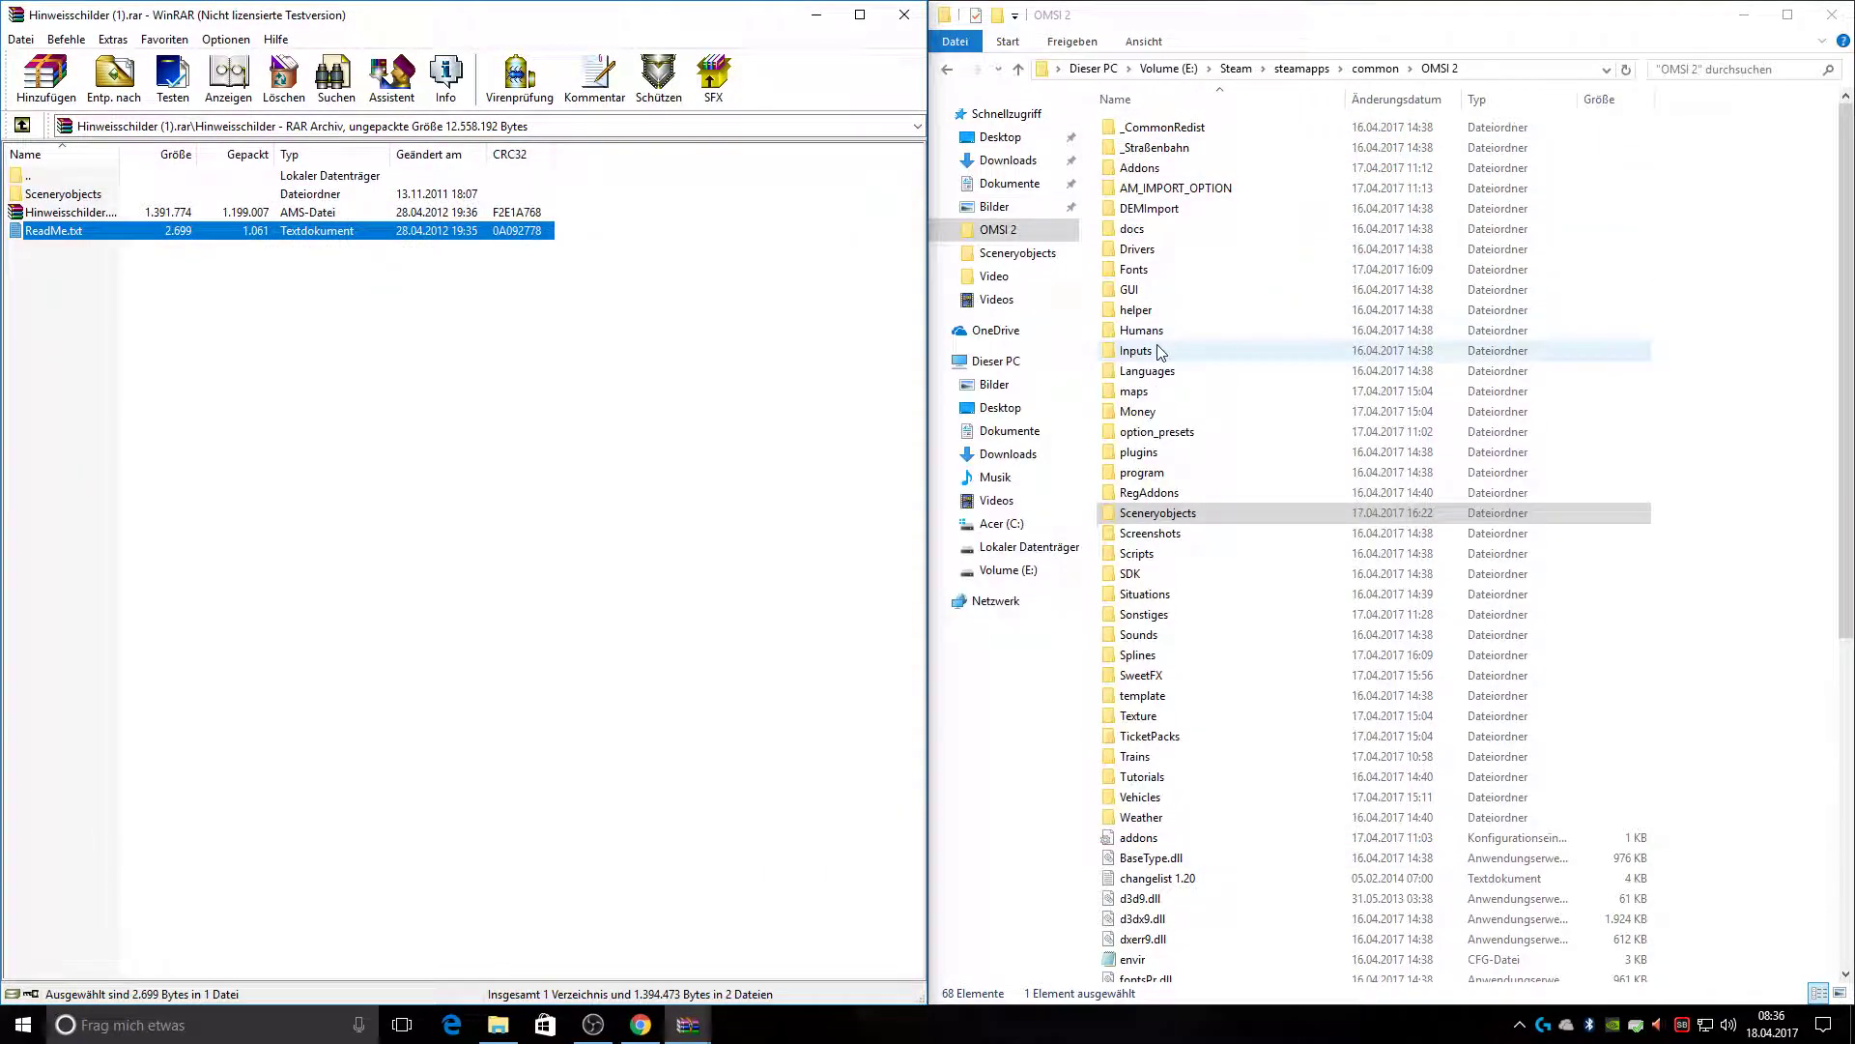
Extract the Hinweisschilder add-on's Sceneryobjects folder into the OMSI 2 folder, replacing the existing files, and close WinRAR
drag(108, 196, 1749, 392)
click(765, 382)
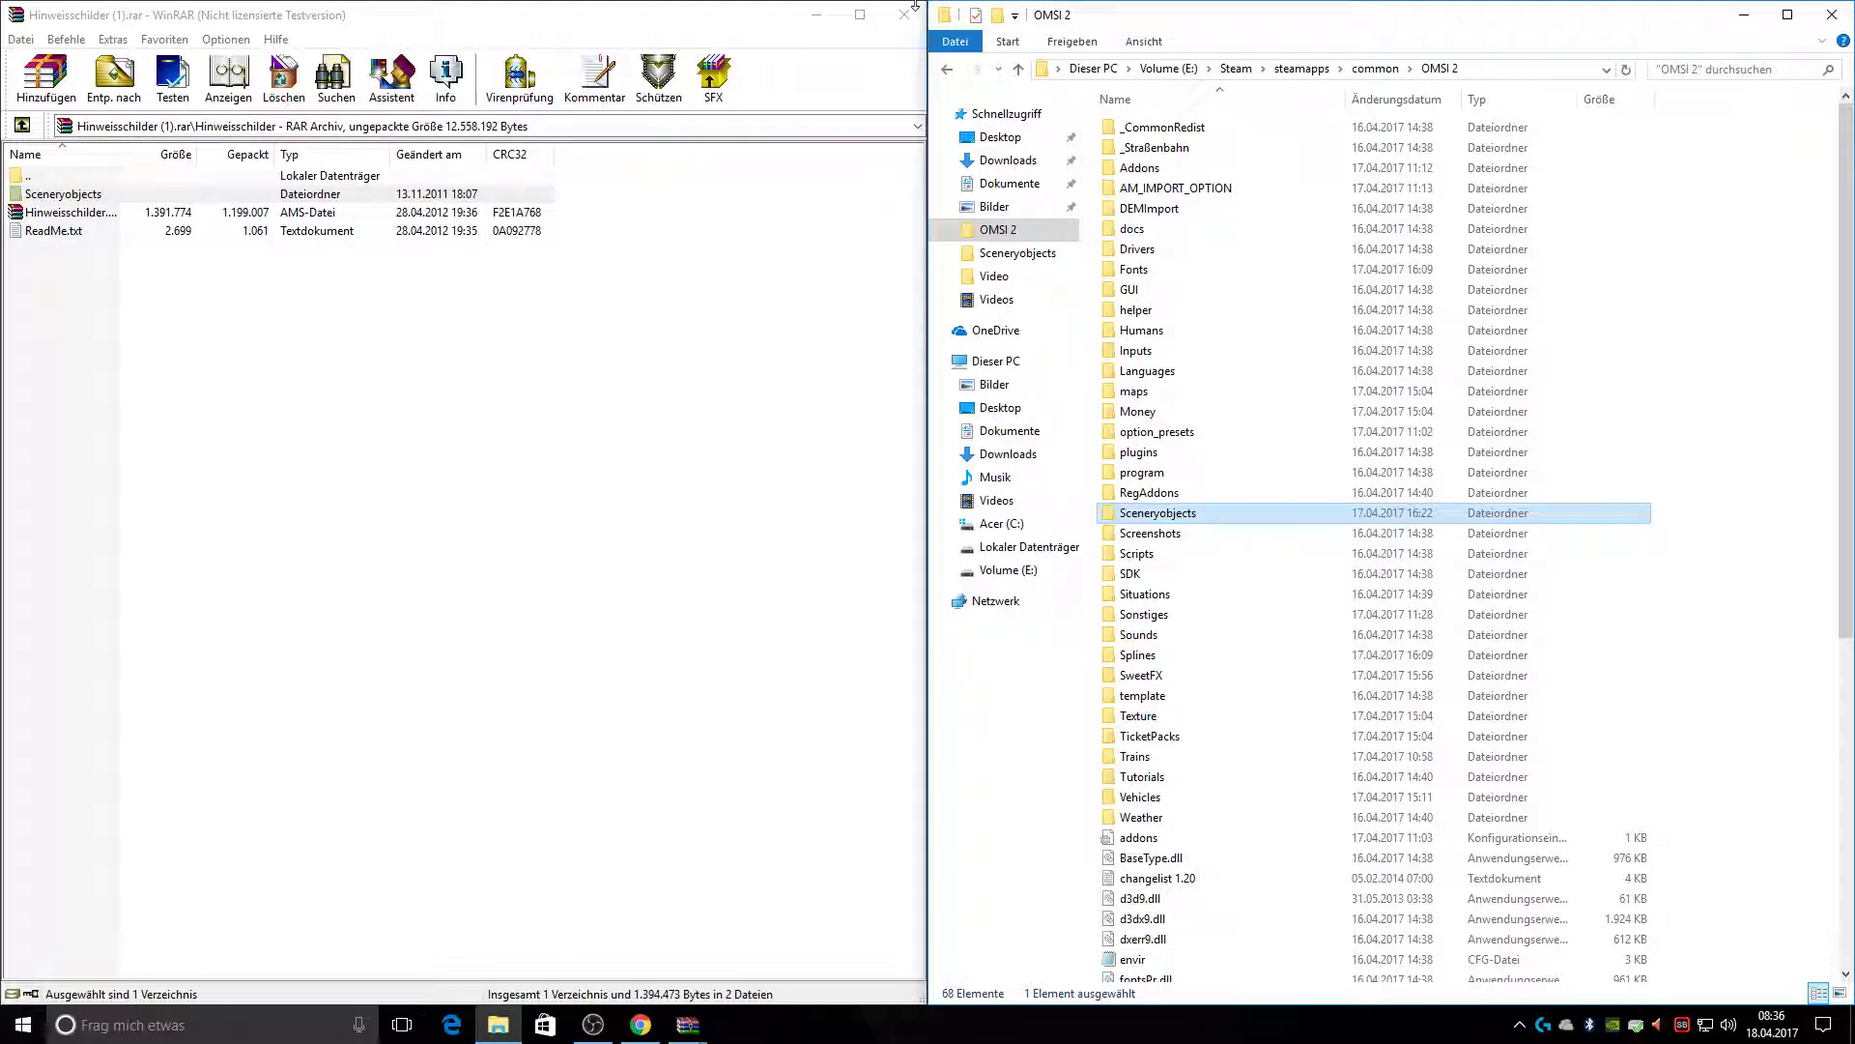
click(905, 24)
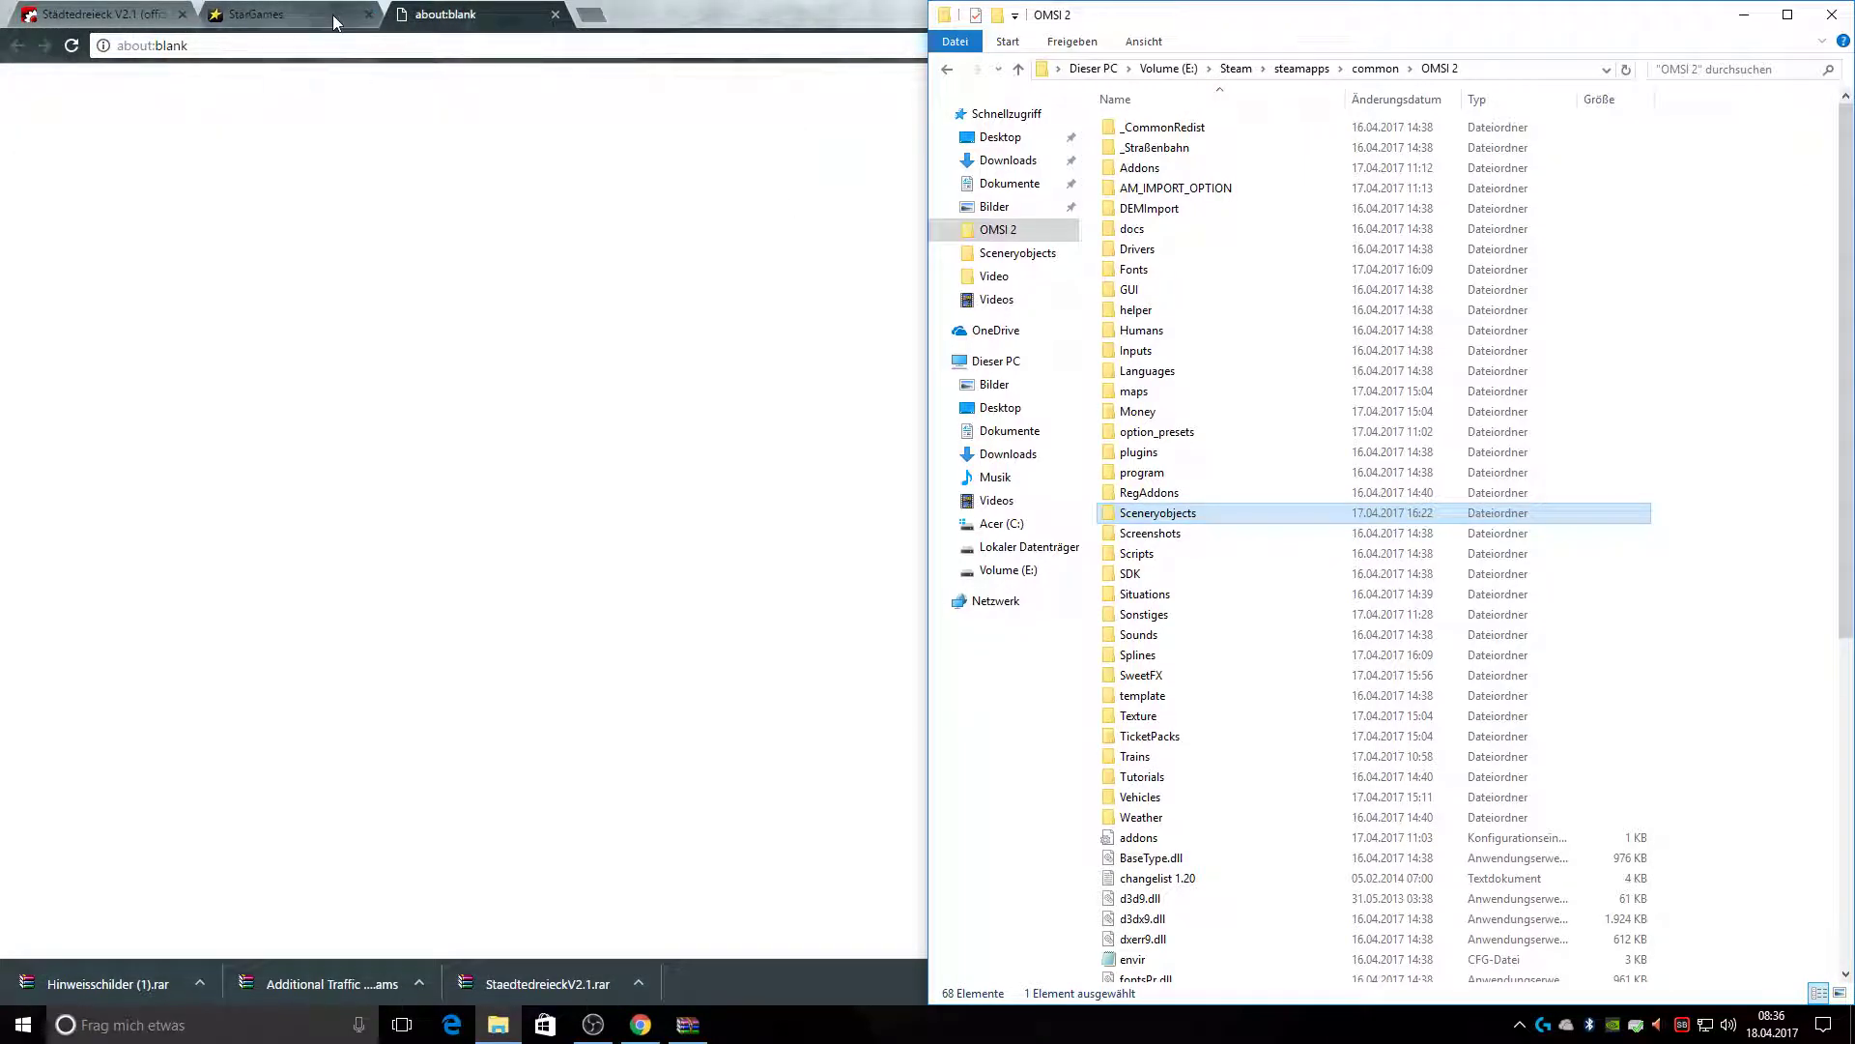
Go back from the StarGames ad page to the Readme's list of required add-ons
click(273, 10)
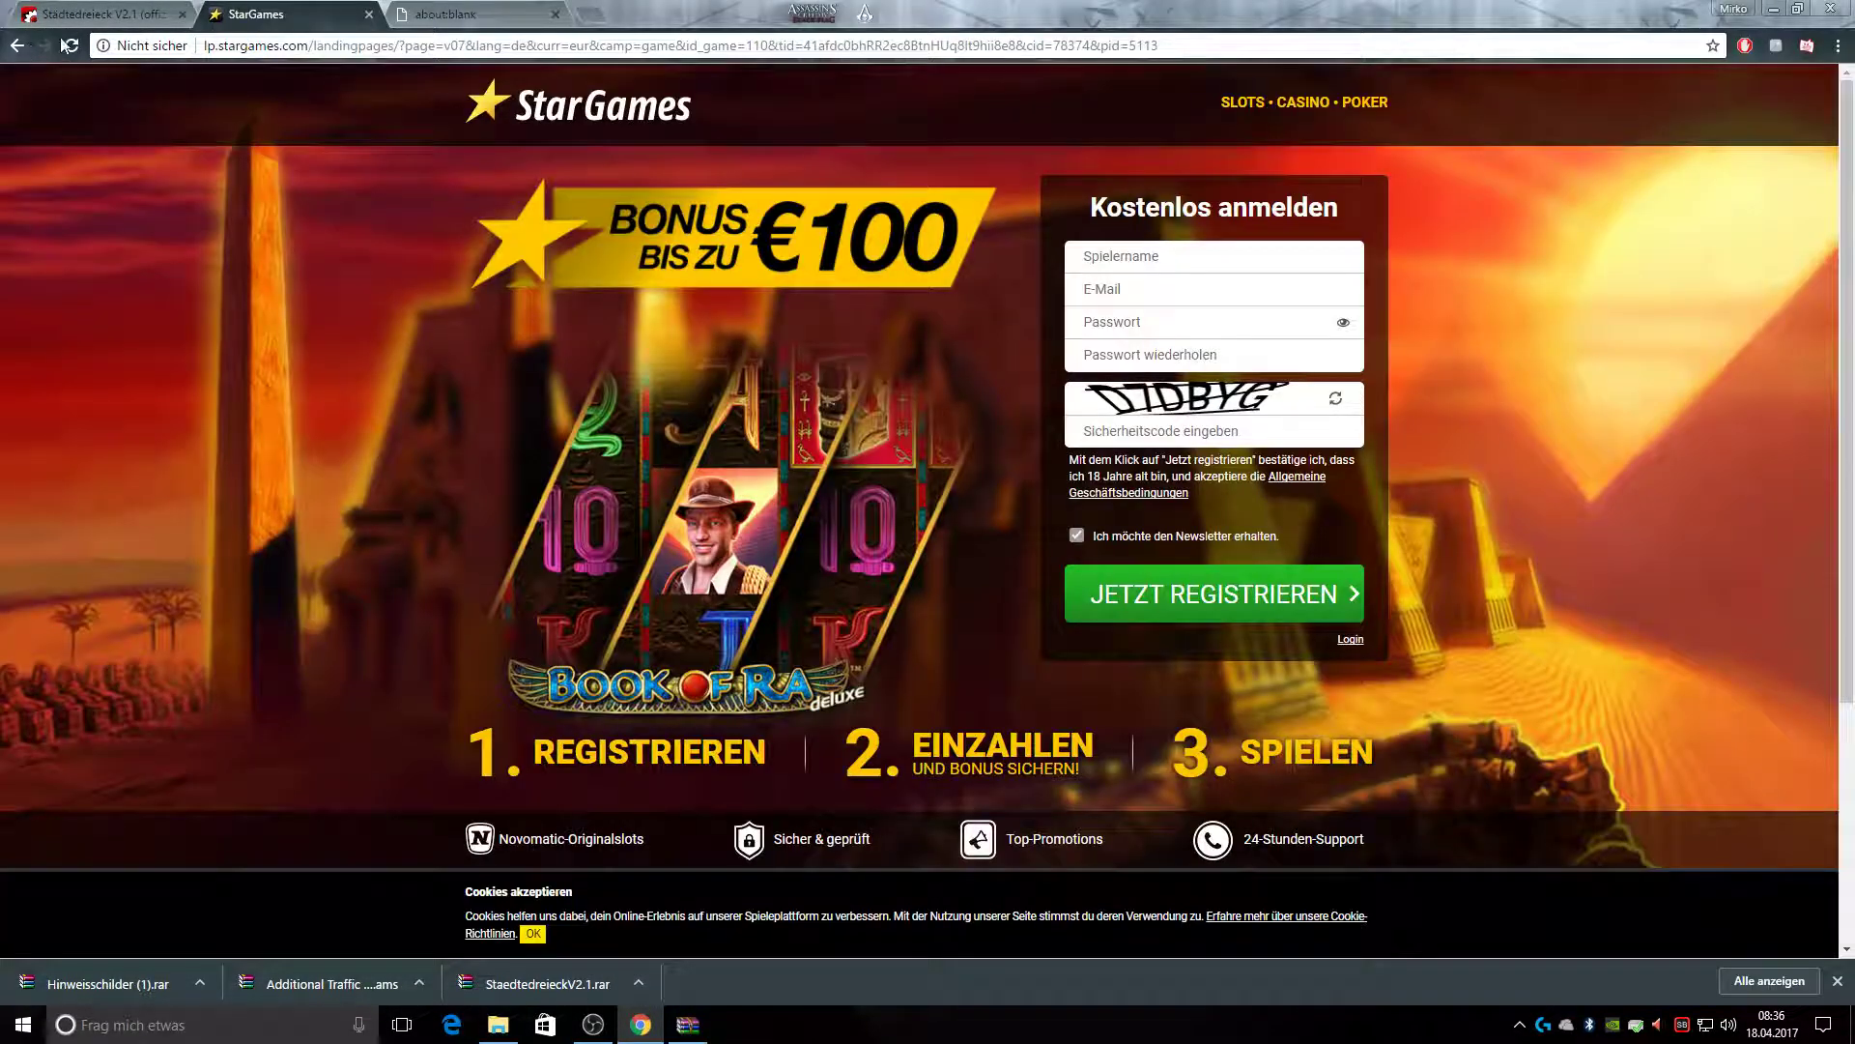
click(18, 48)
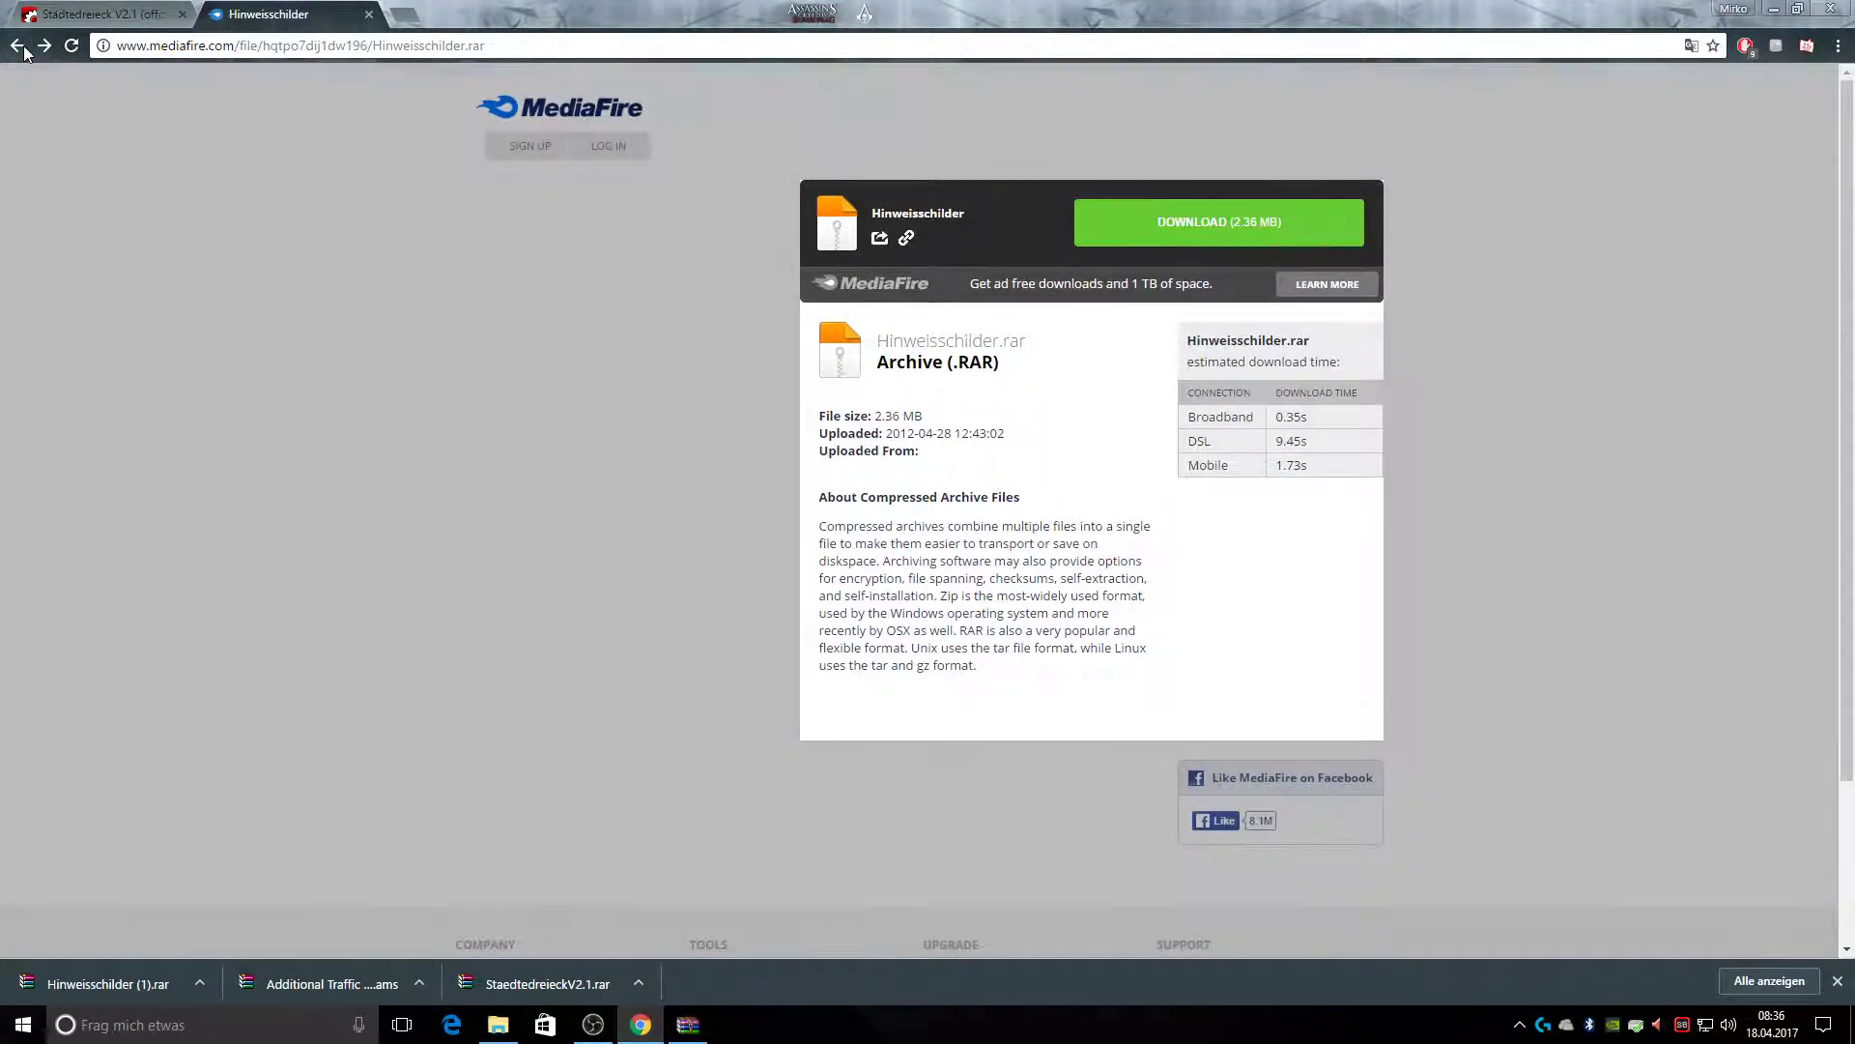
click(22, 47)
click(21, 47)
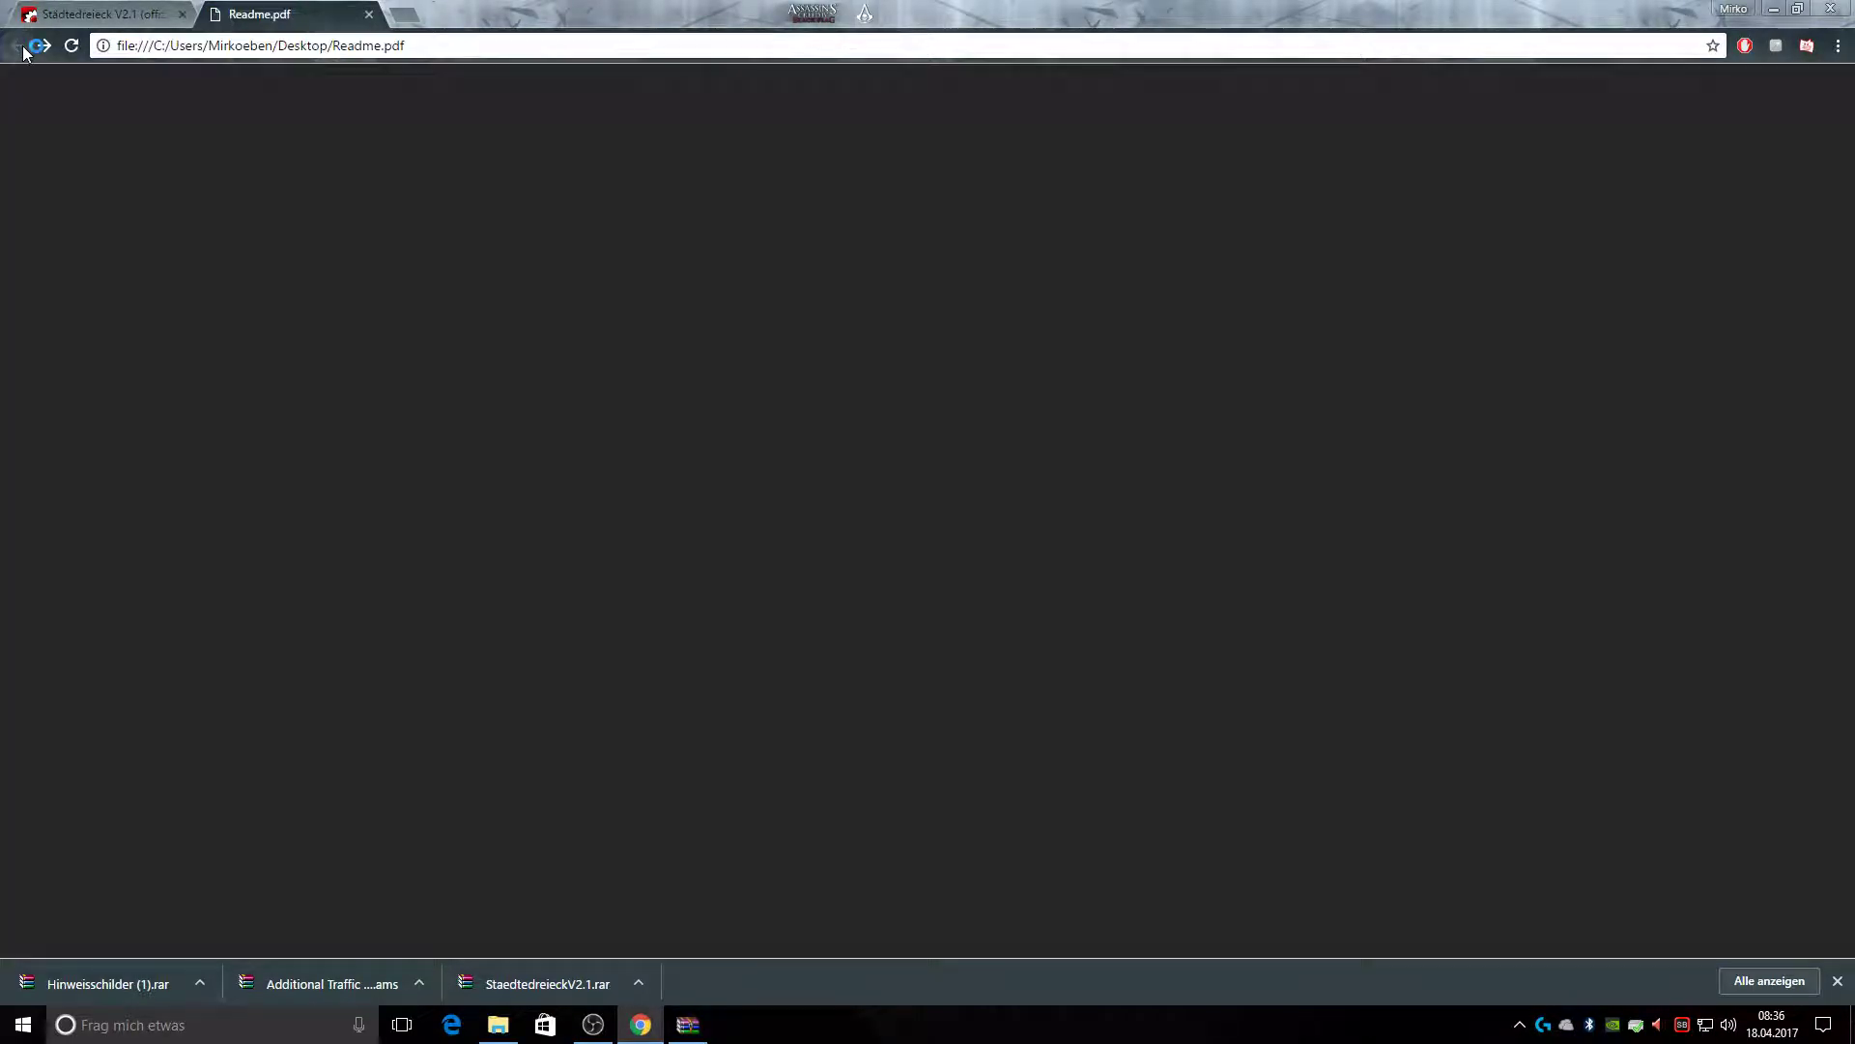
scroll(1135, 369, down, 6)
drag(1835, 155, 1846, 705)
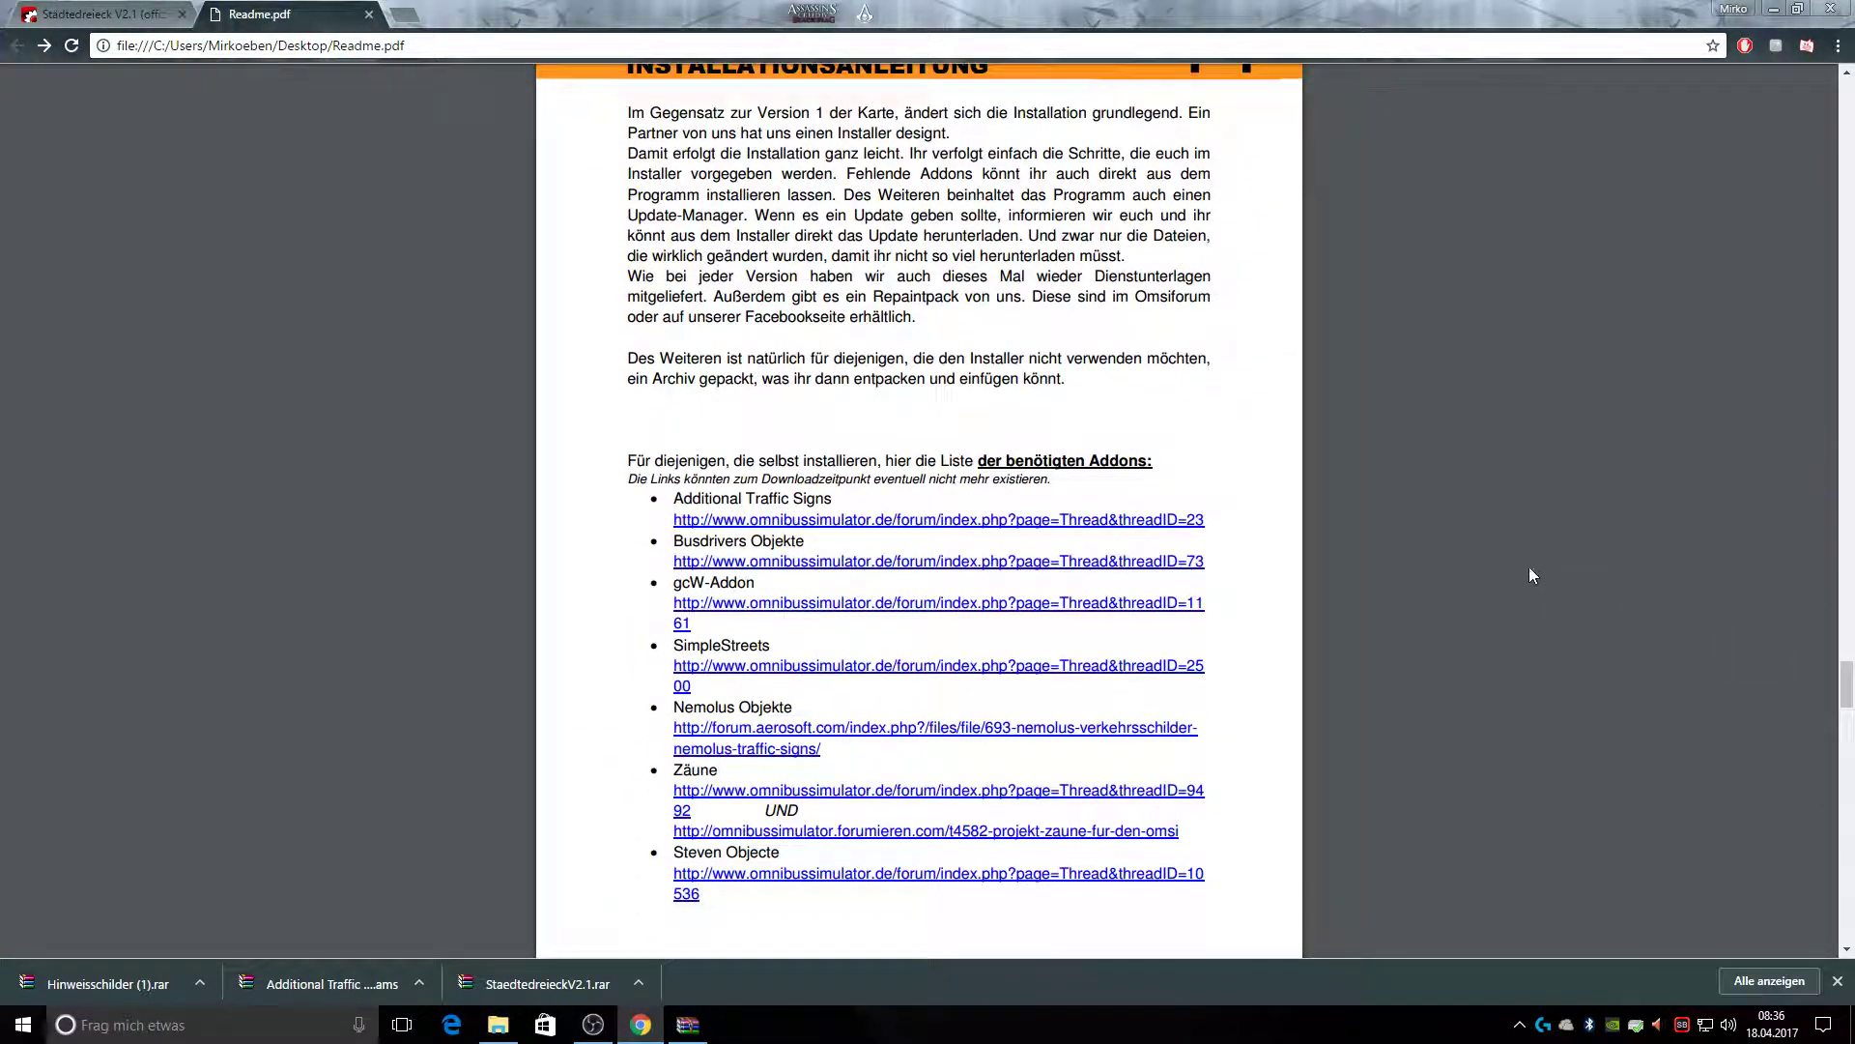
Follow the Readme's gcW-Addon link and download gcW Straßenobjekte 1.3.1 as an .ams file
click(788, 611)
scroll(795, 618, down, 10)
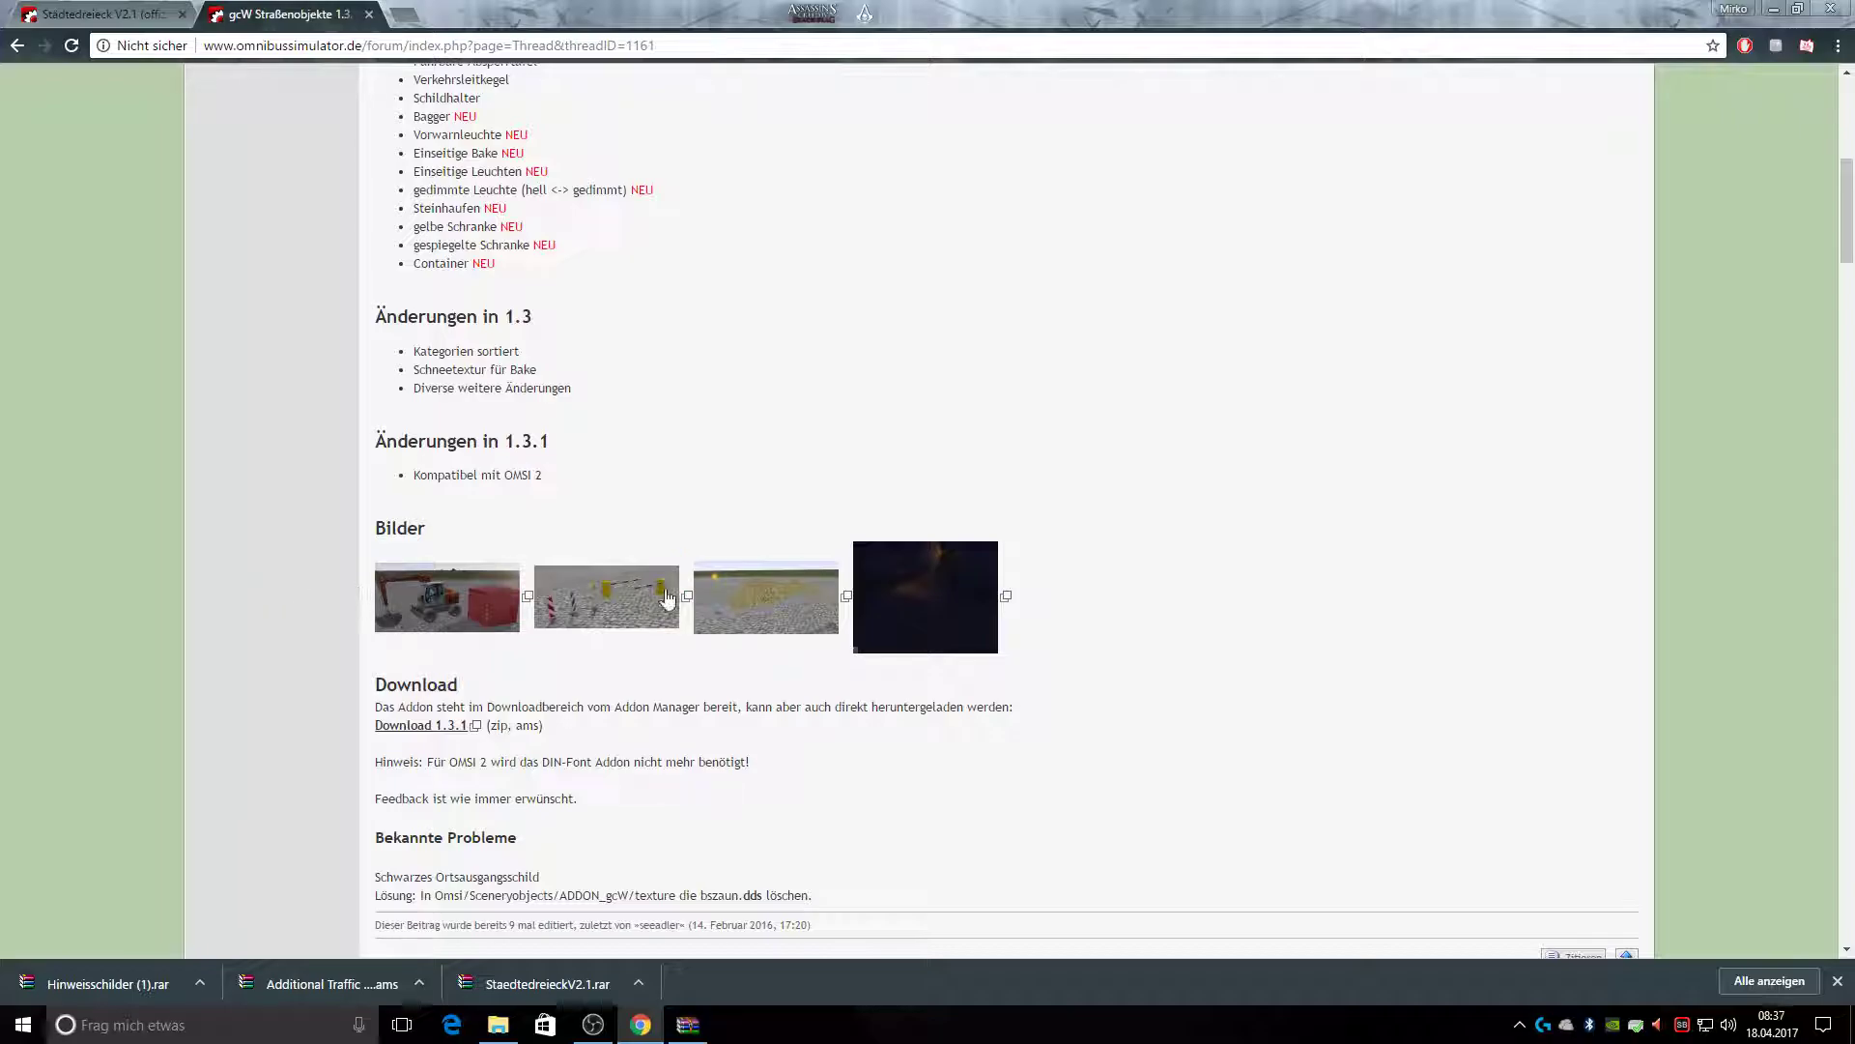
scroll(669, 636, down, 2)
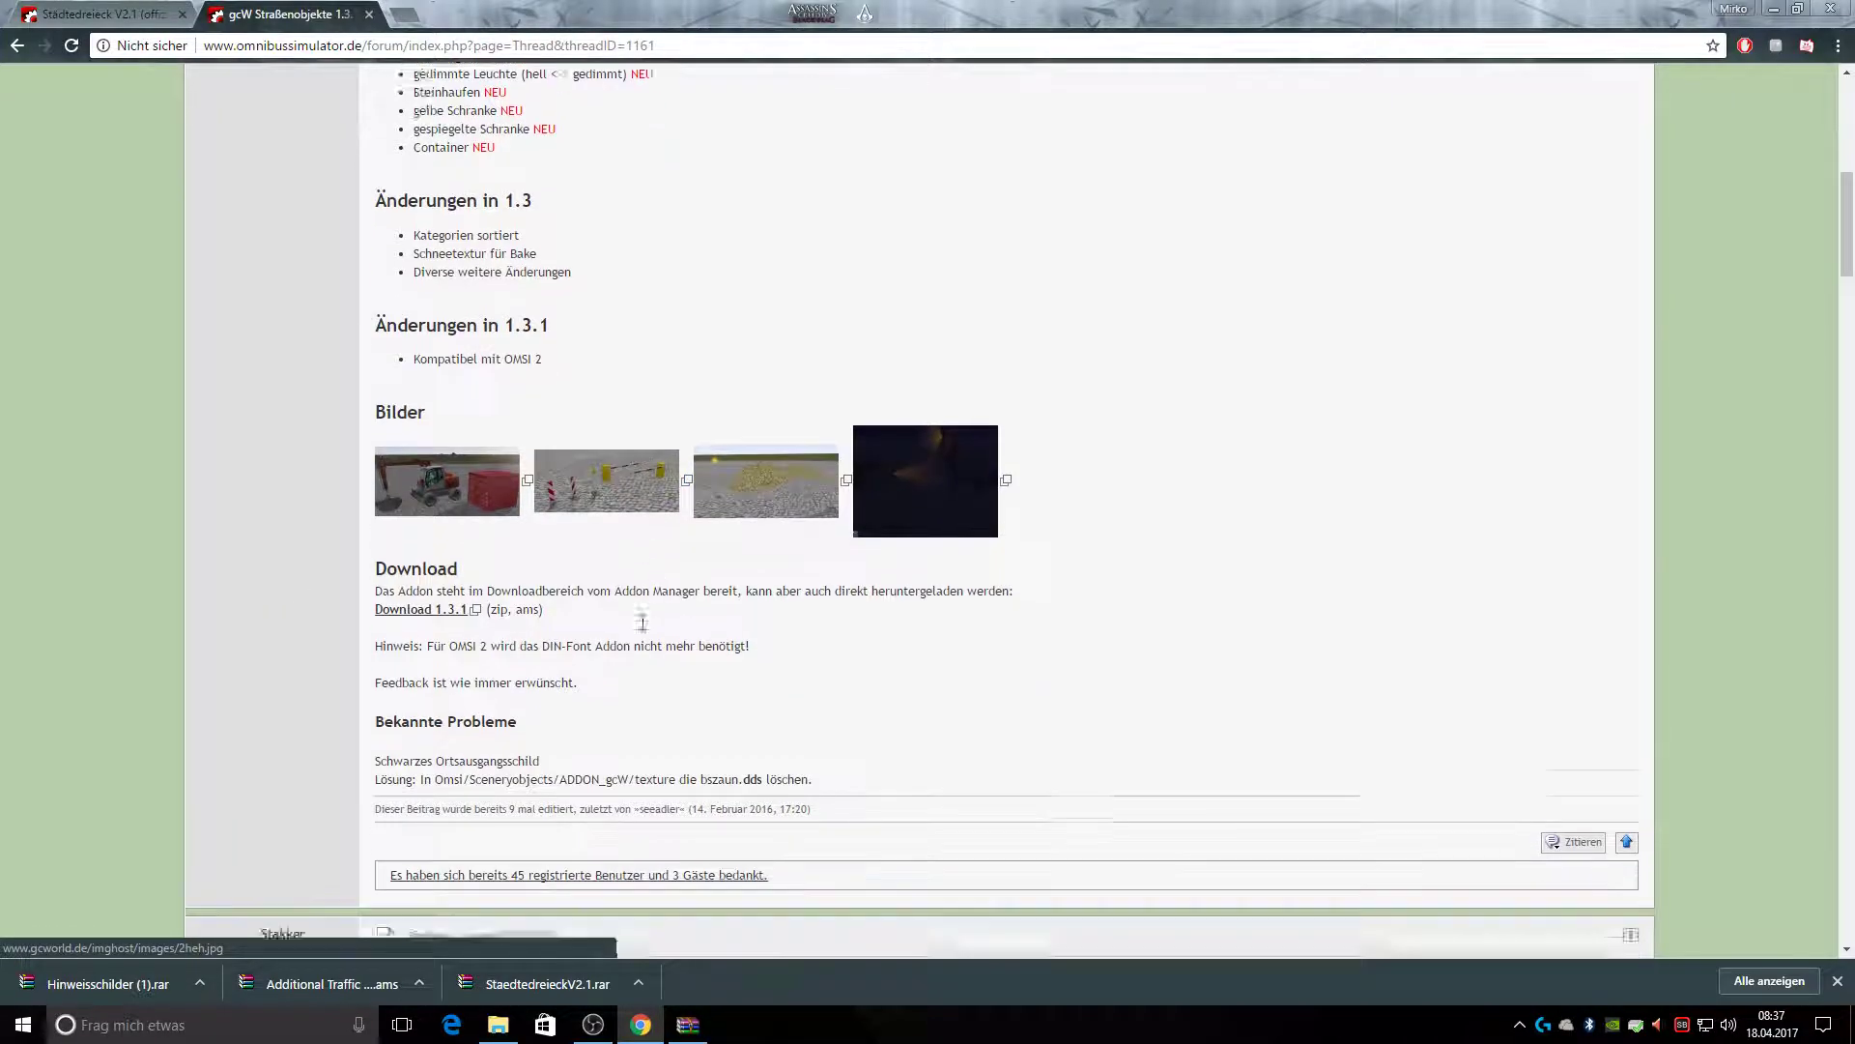
click(415, 533)
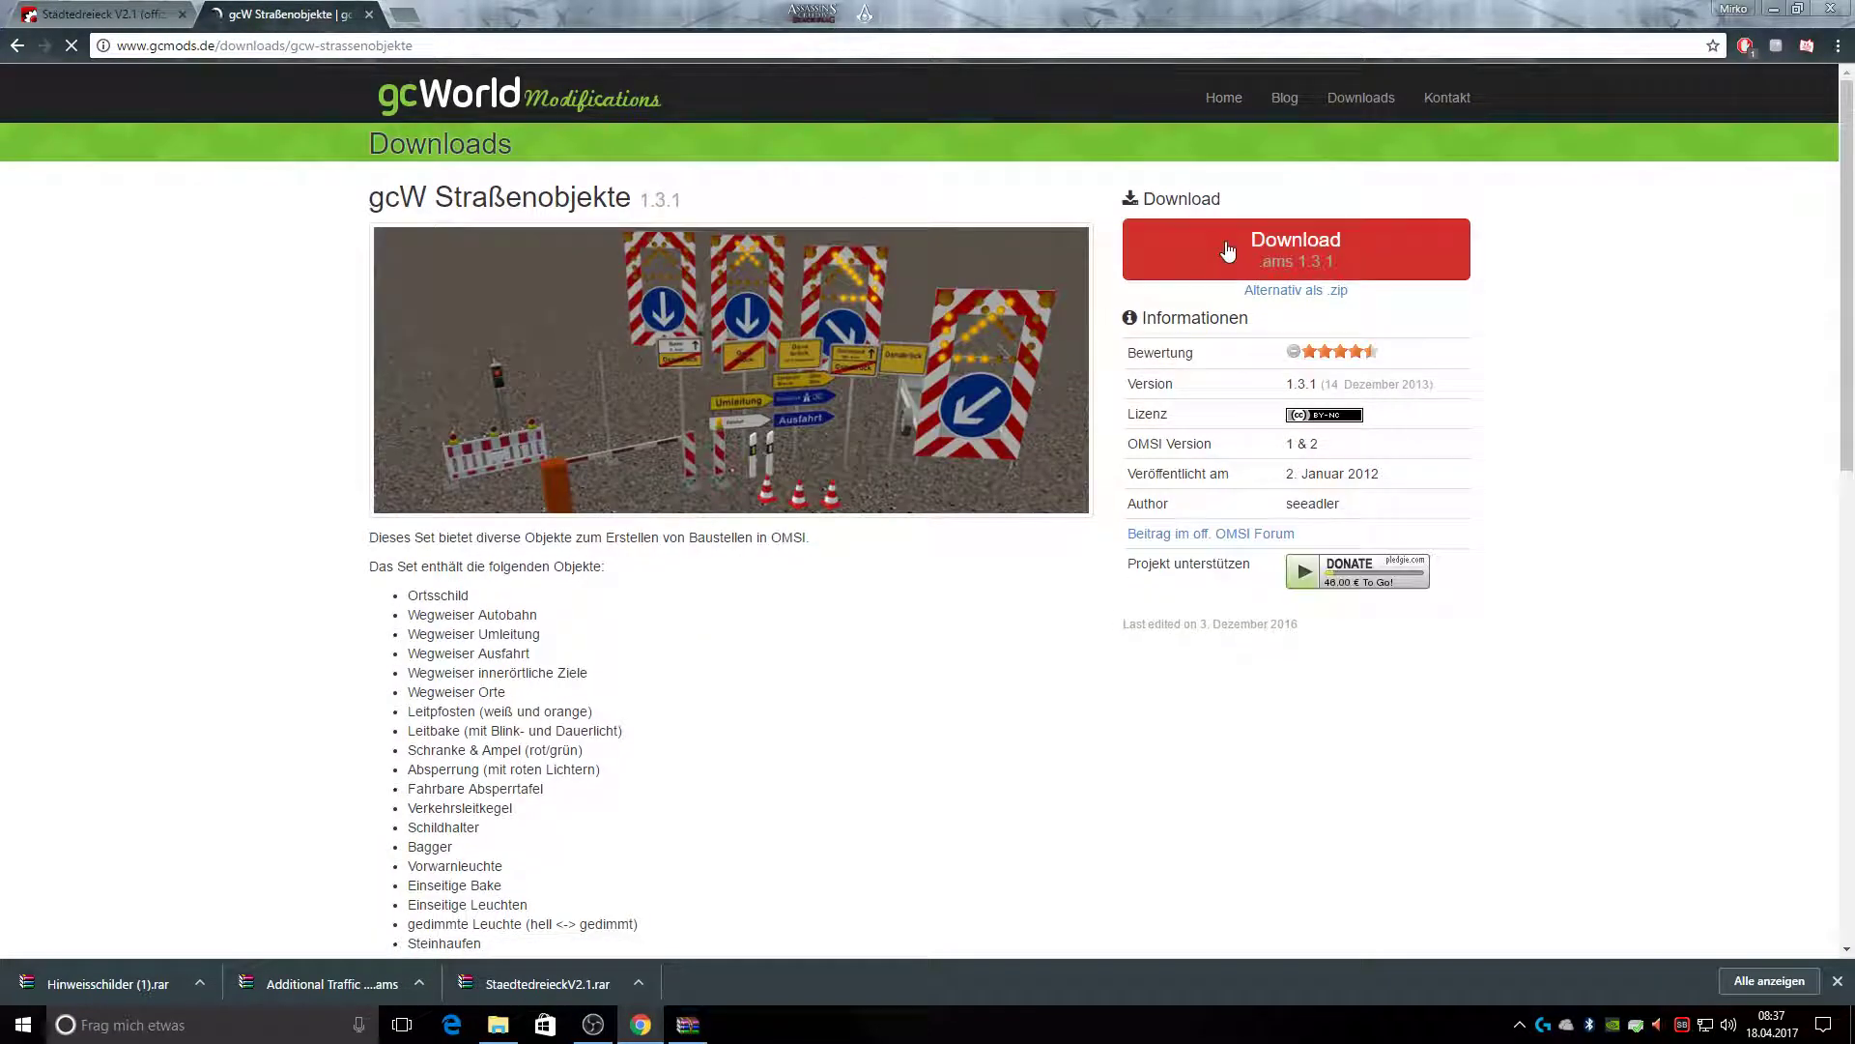
click(1227, 249)
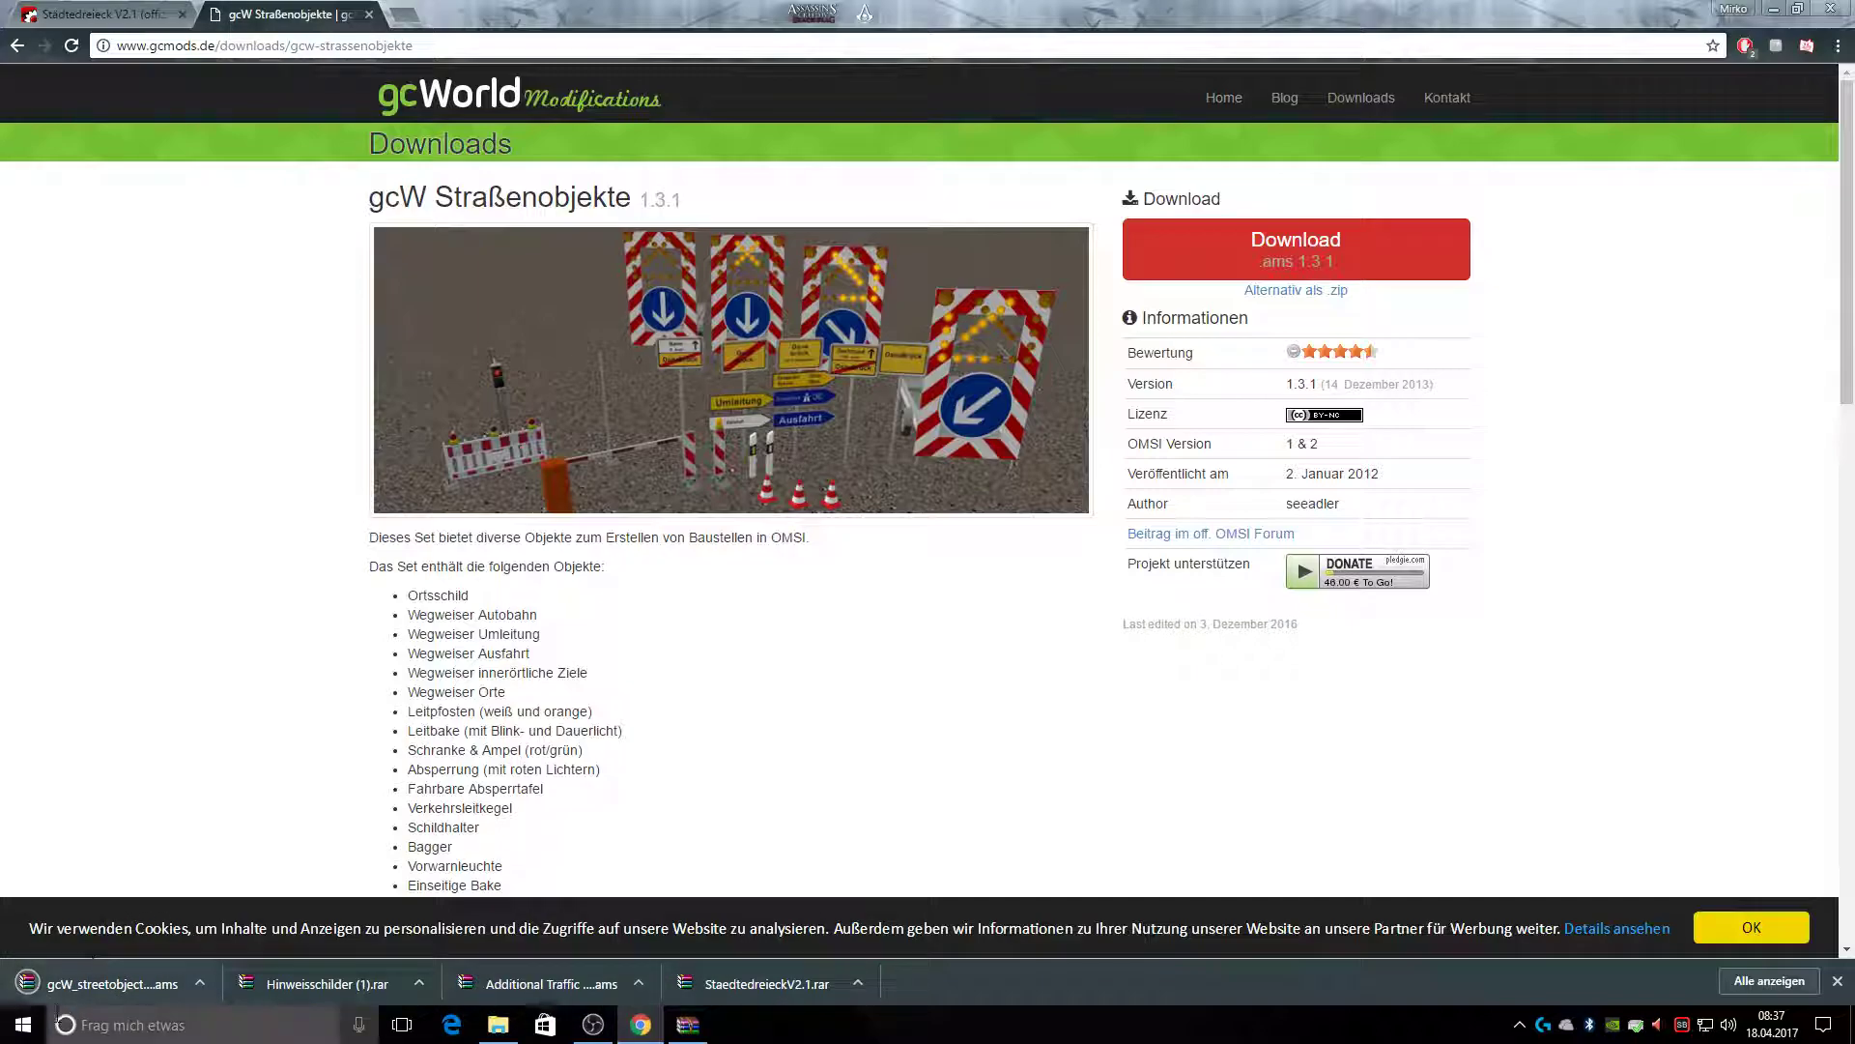
Extract Sceneryobjects from the gcW_streetobjects archive into the OMSI 2 folder, replacing the existing files, and close the archive
click(97, 983)
drag(118, 362, 1744, 444)
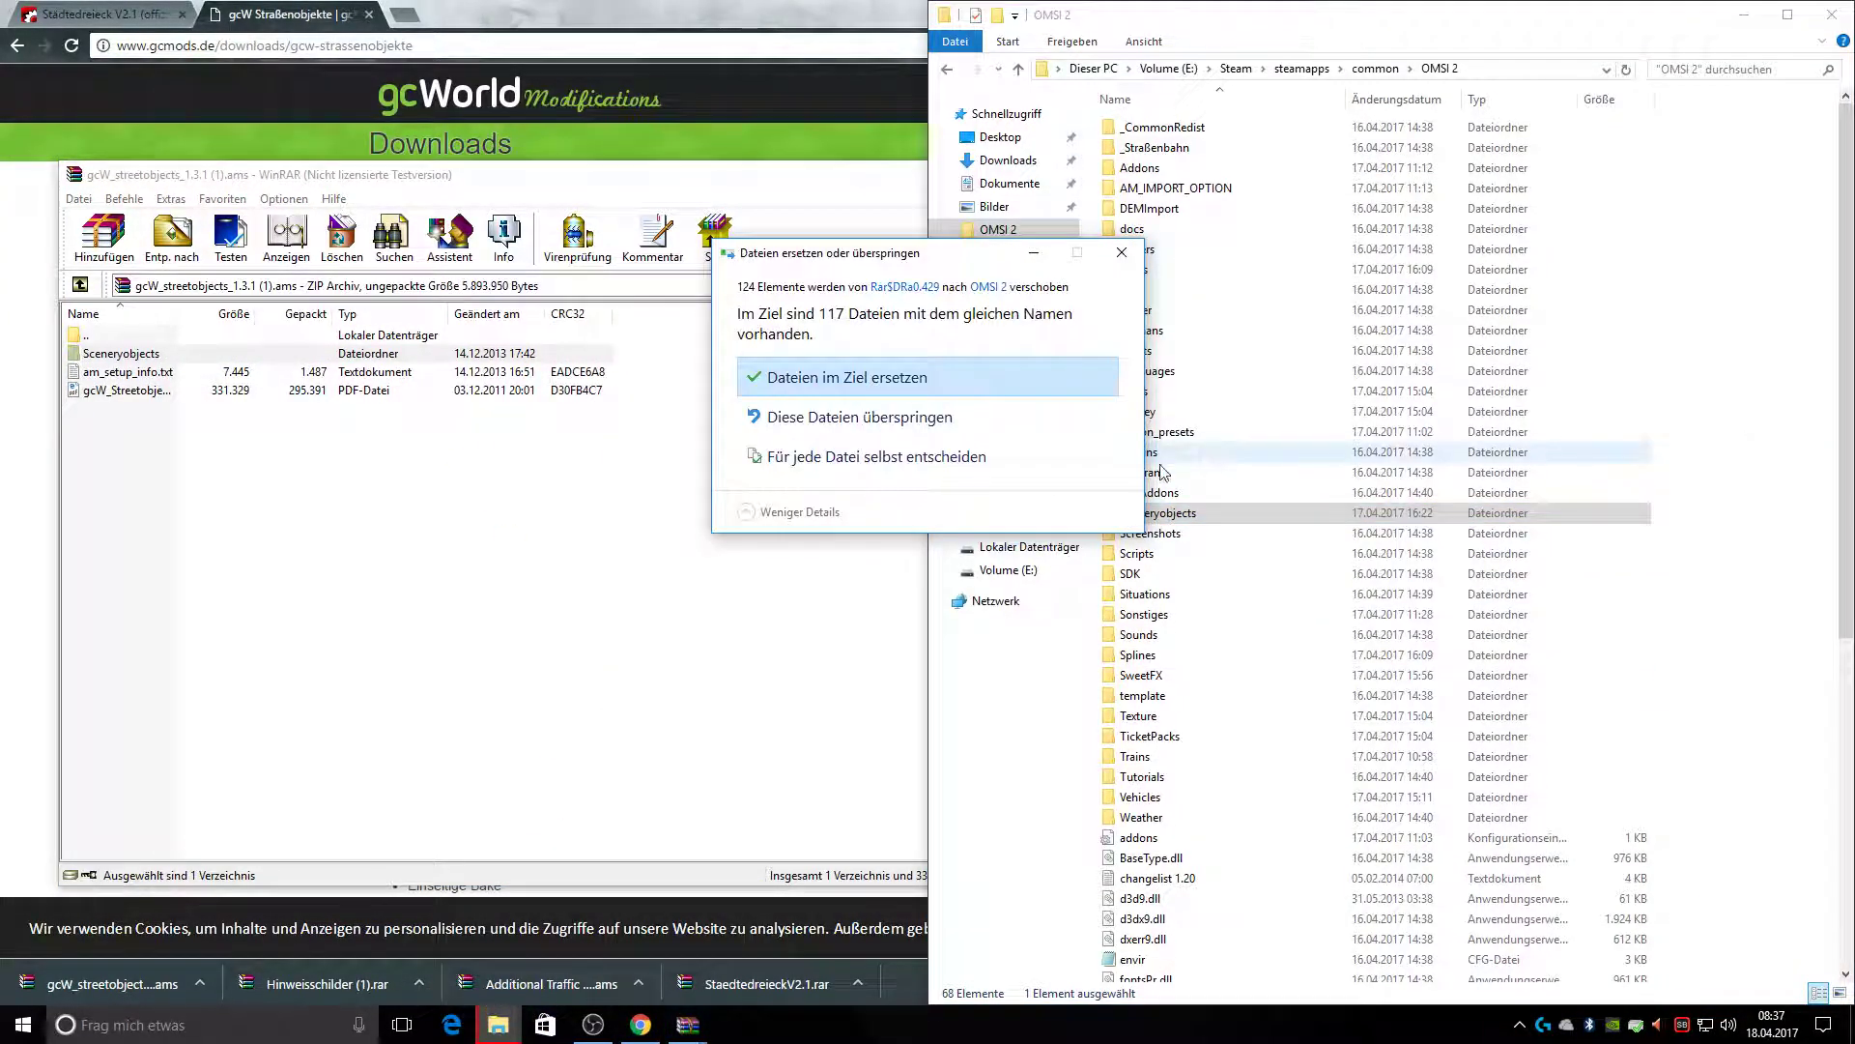
click(841, 377)
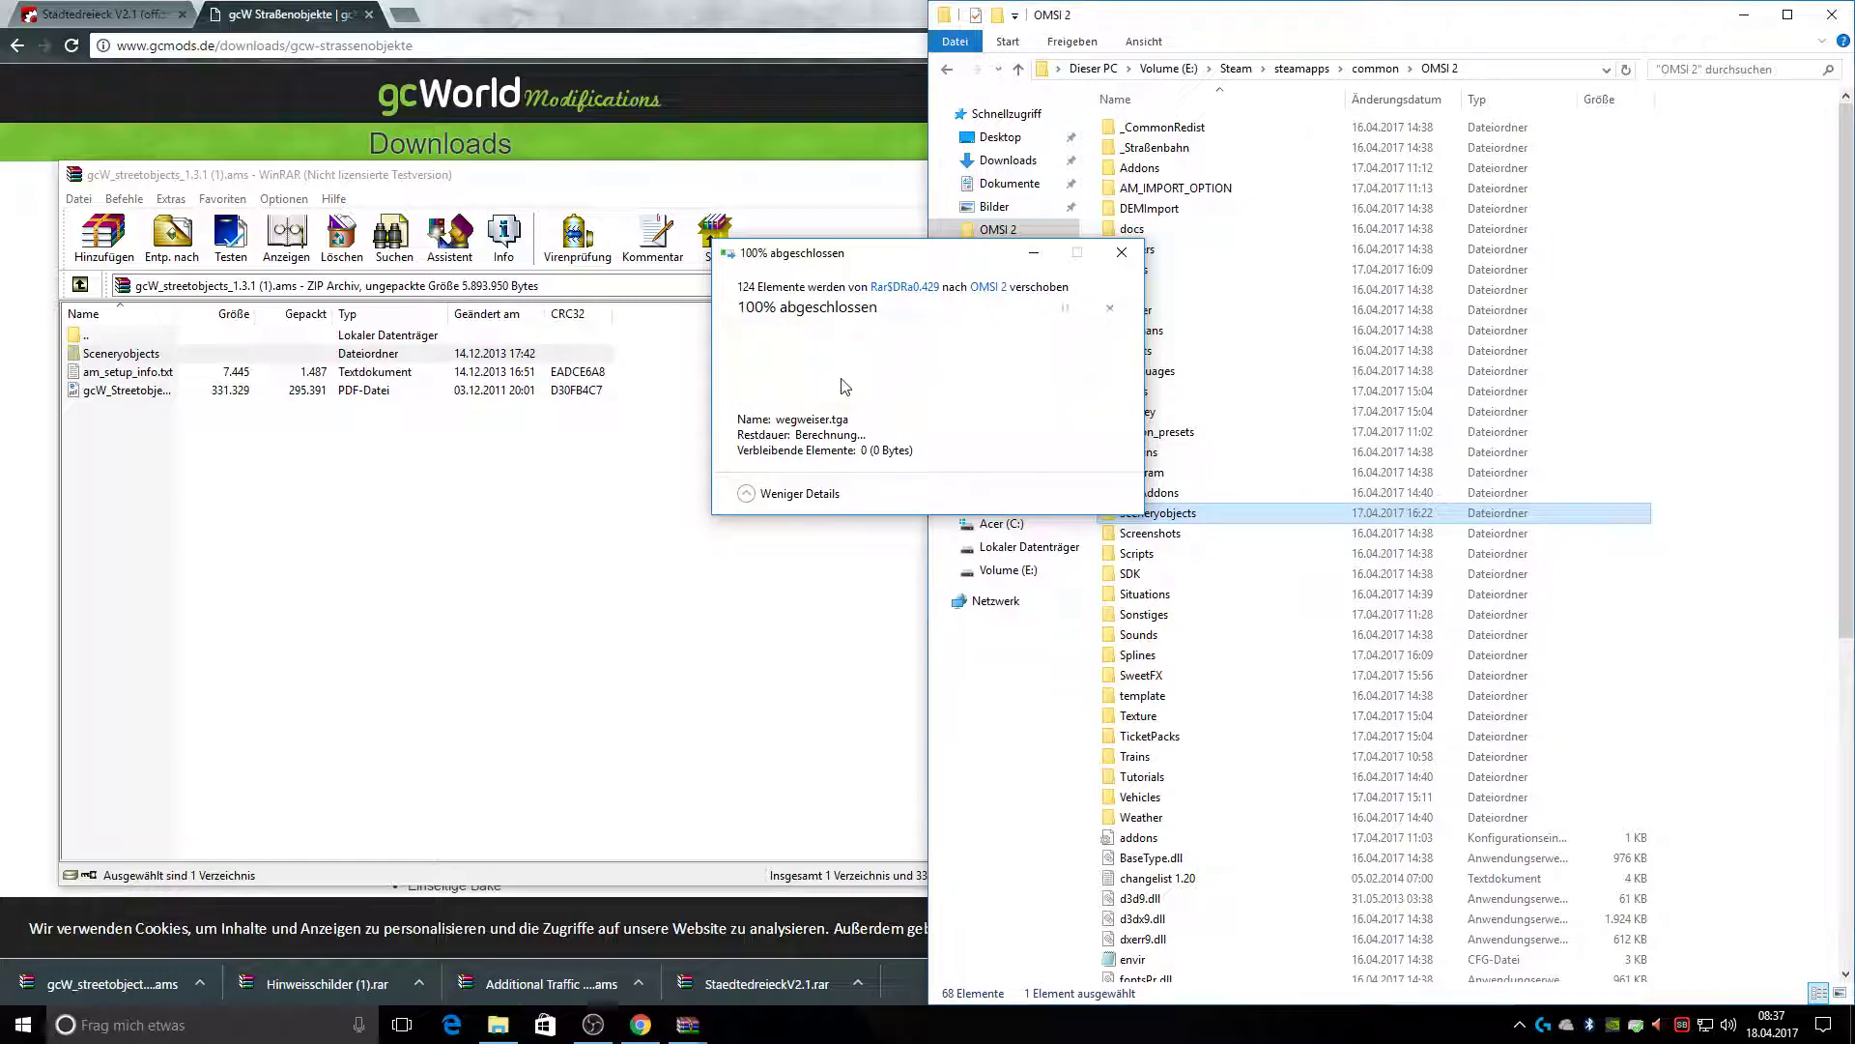
key(Escape)
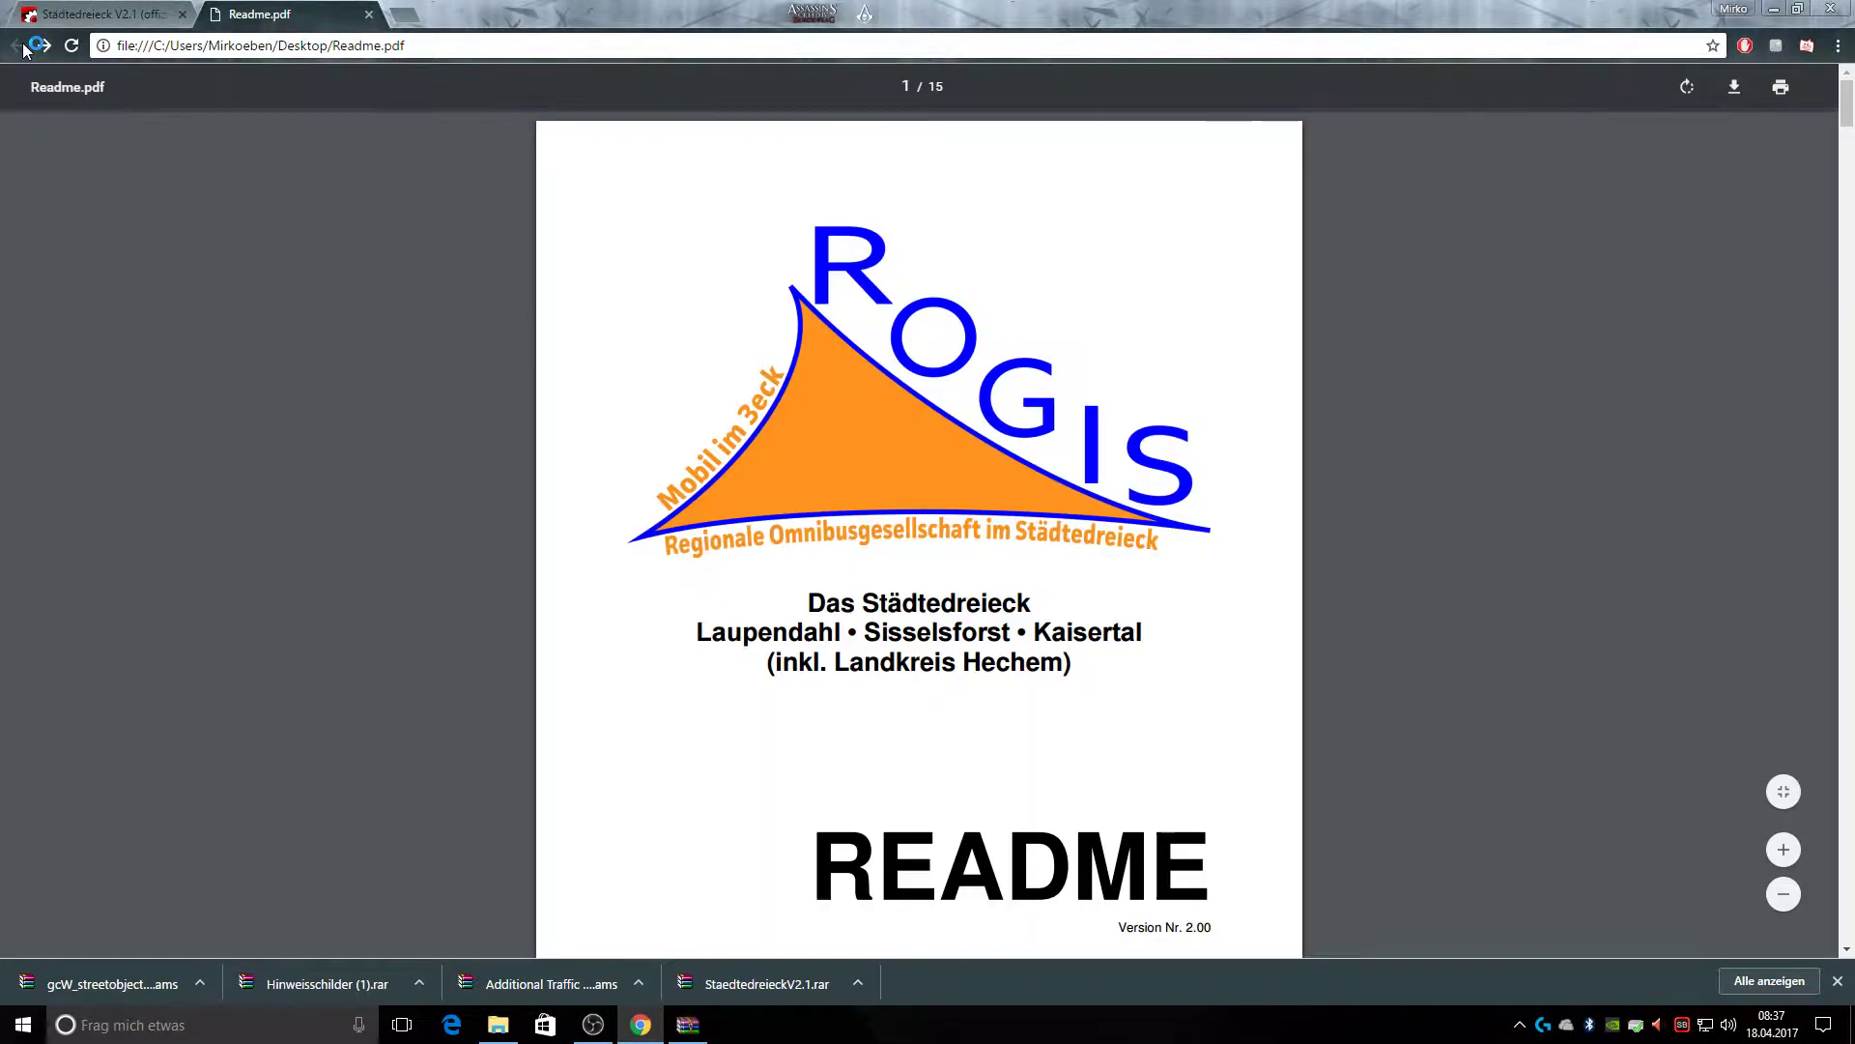
Open the SimpleStreets thread from the Readme's add-on list and download the SimpleStreets package
scroll(1094, 416, down, 5)
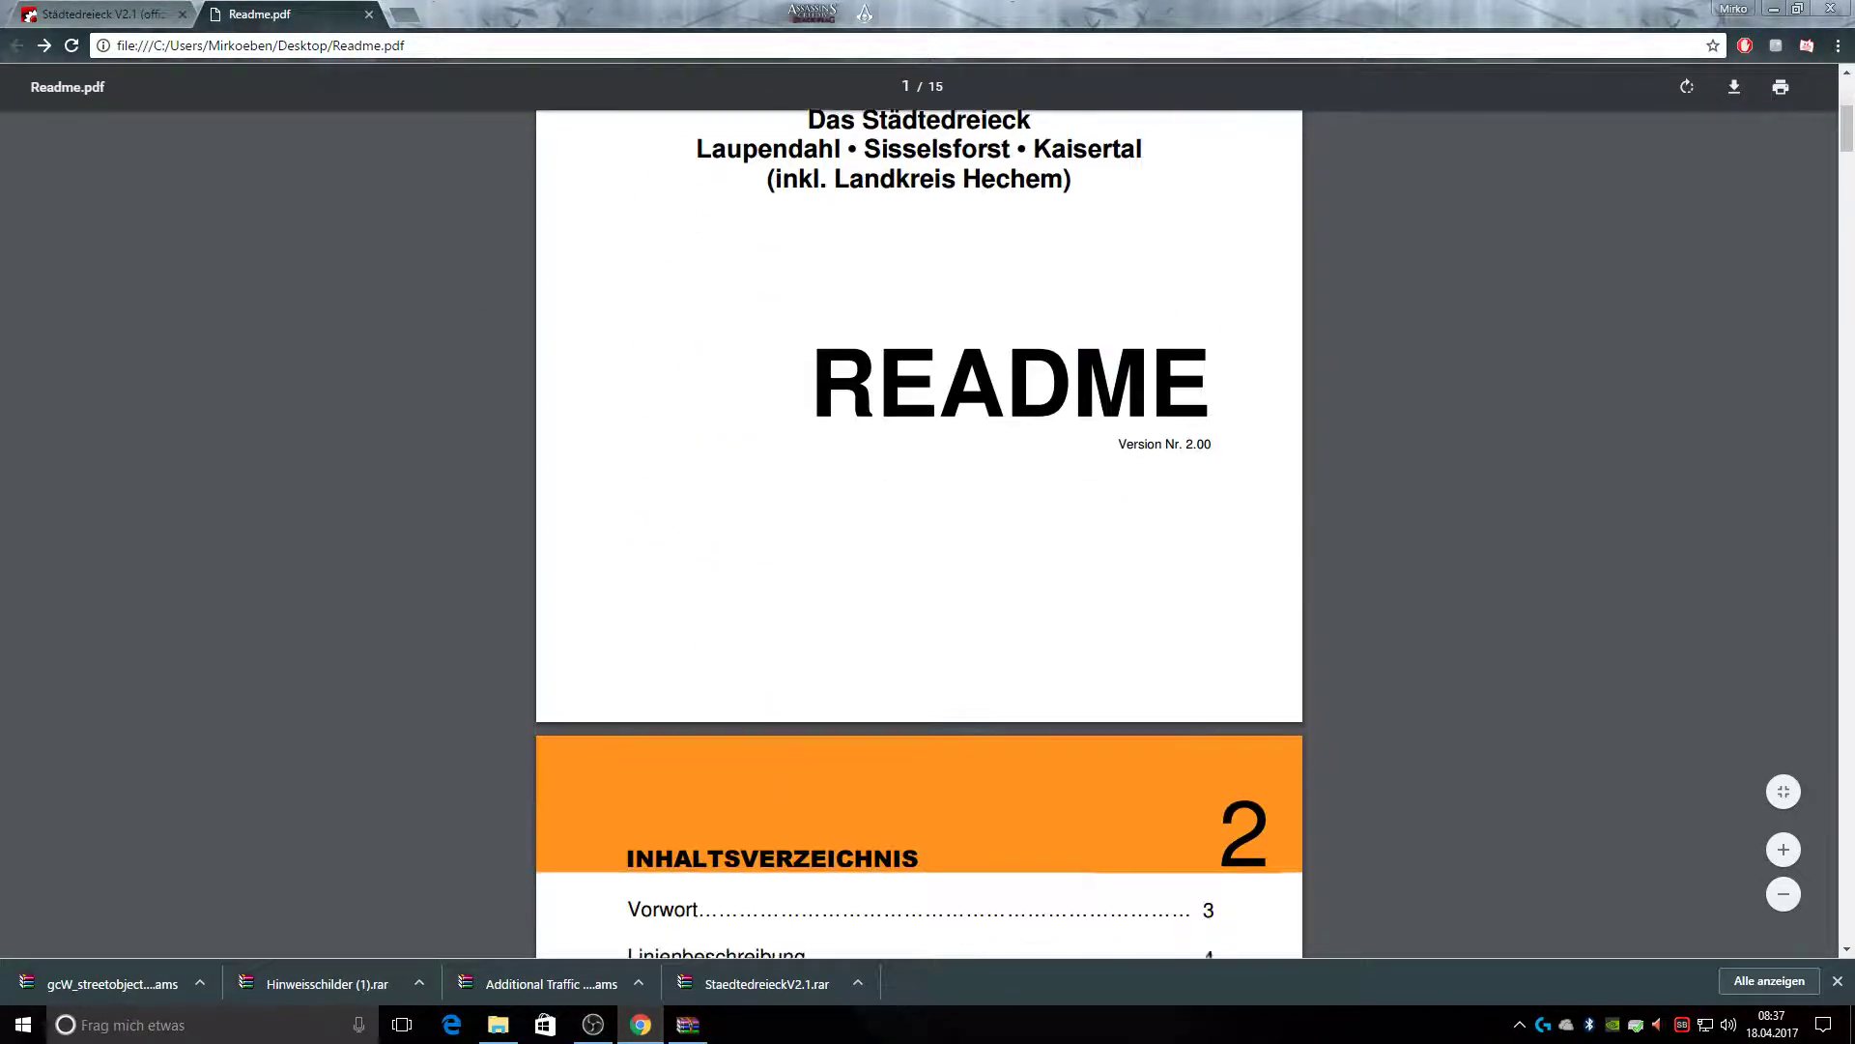
drag(1846, 130, 1823, 497)
scroll(1148, 565, down, 20)
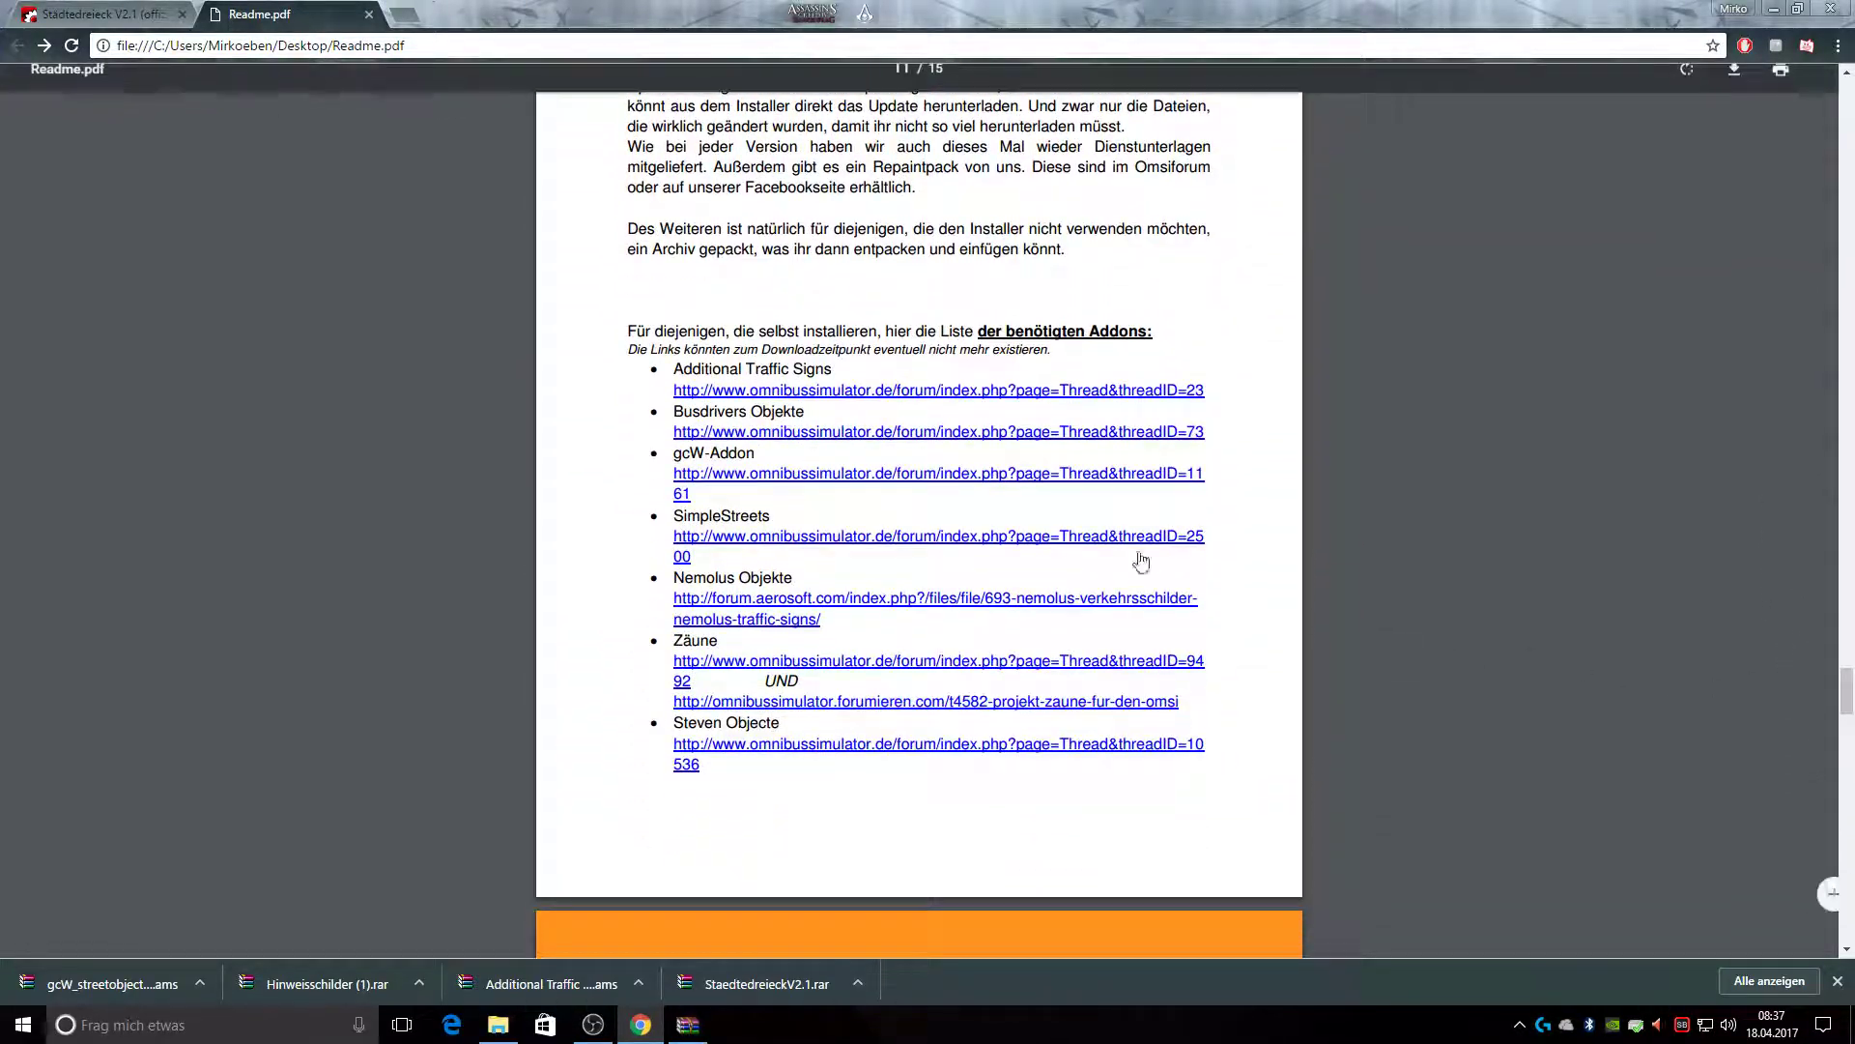
click(846, 537)
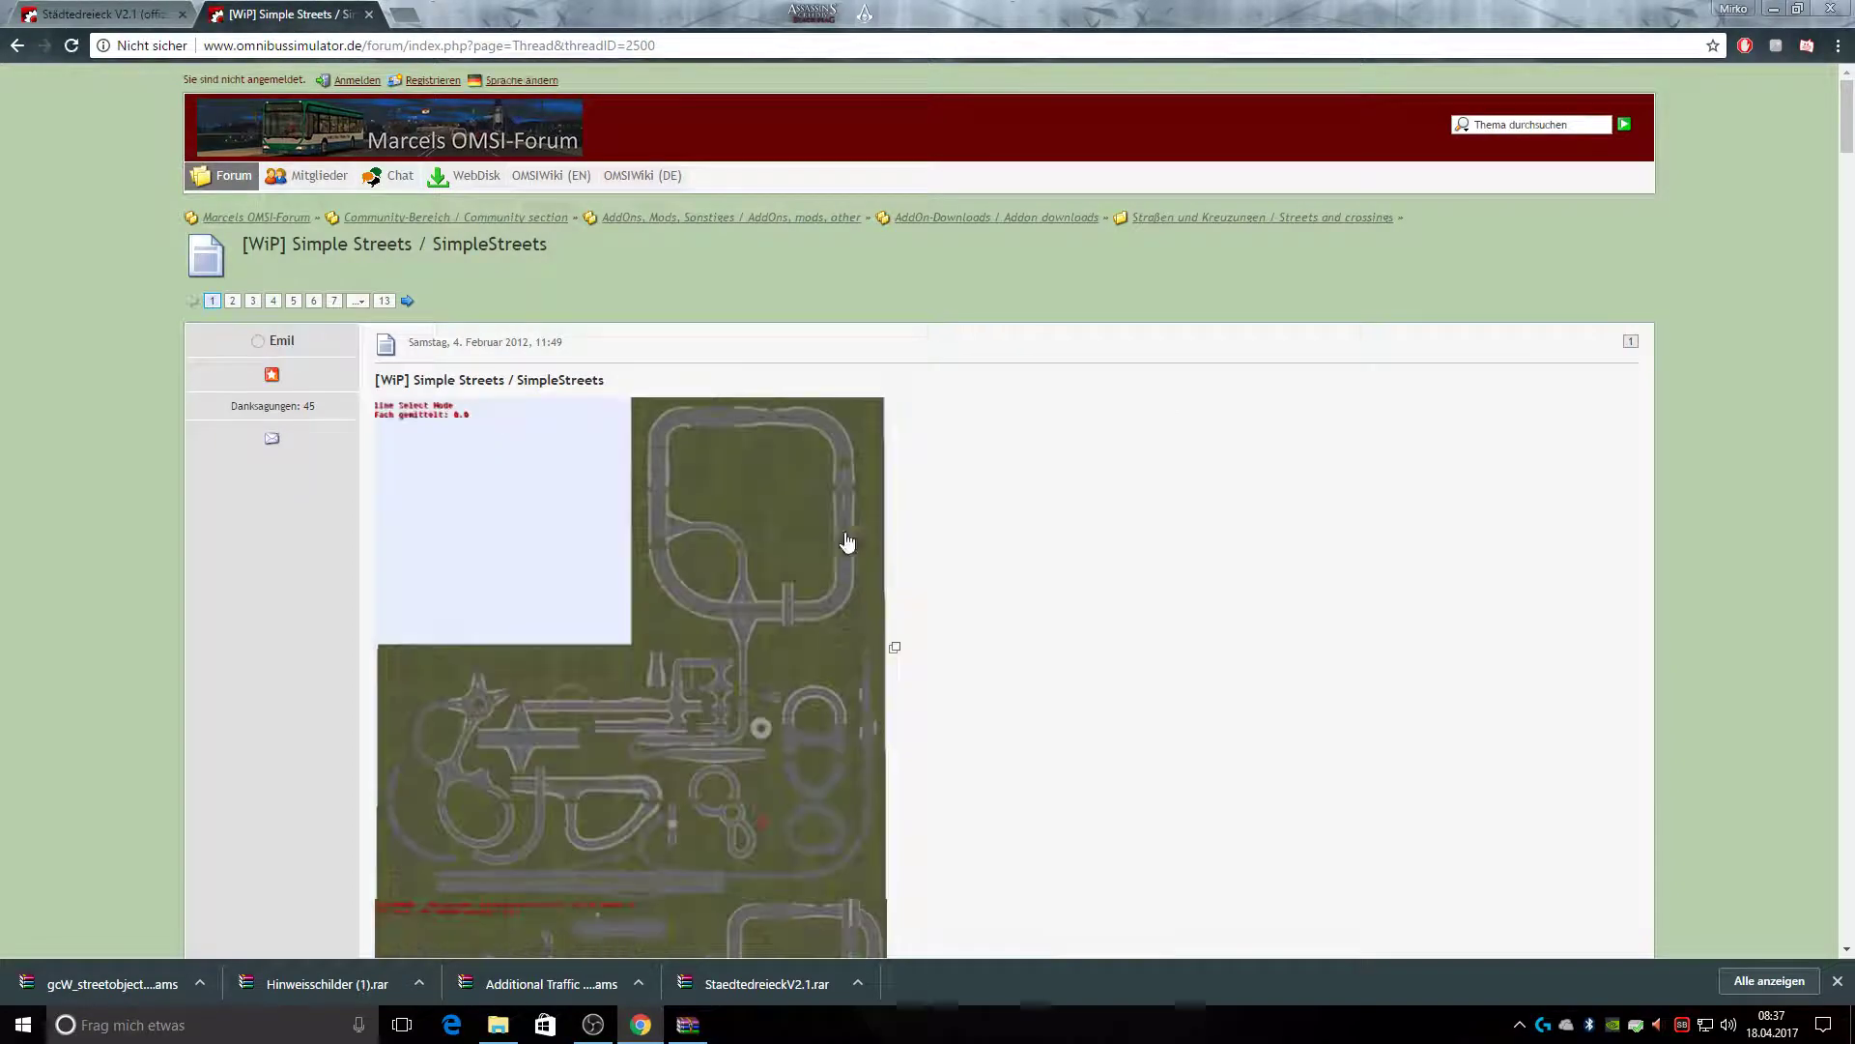
scroll(847, 541, down, 15)
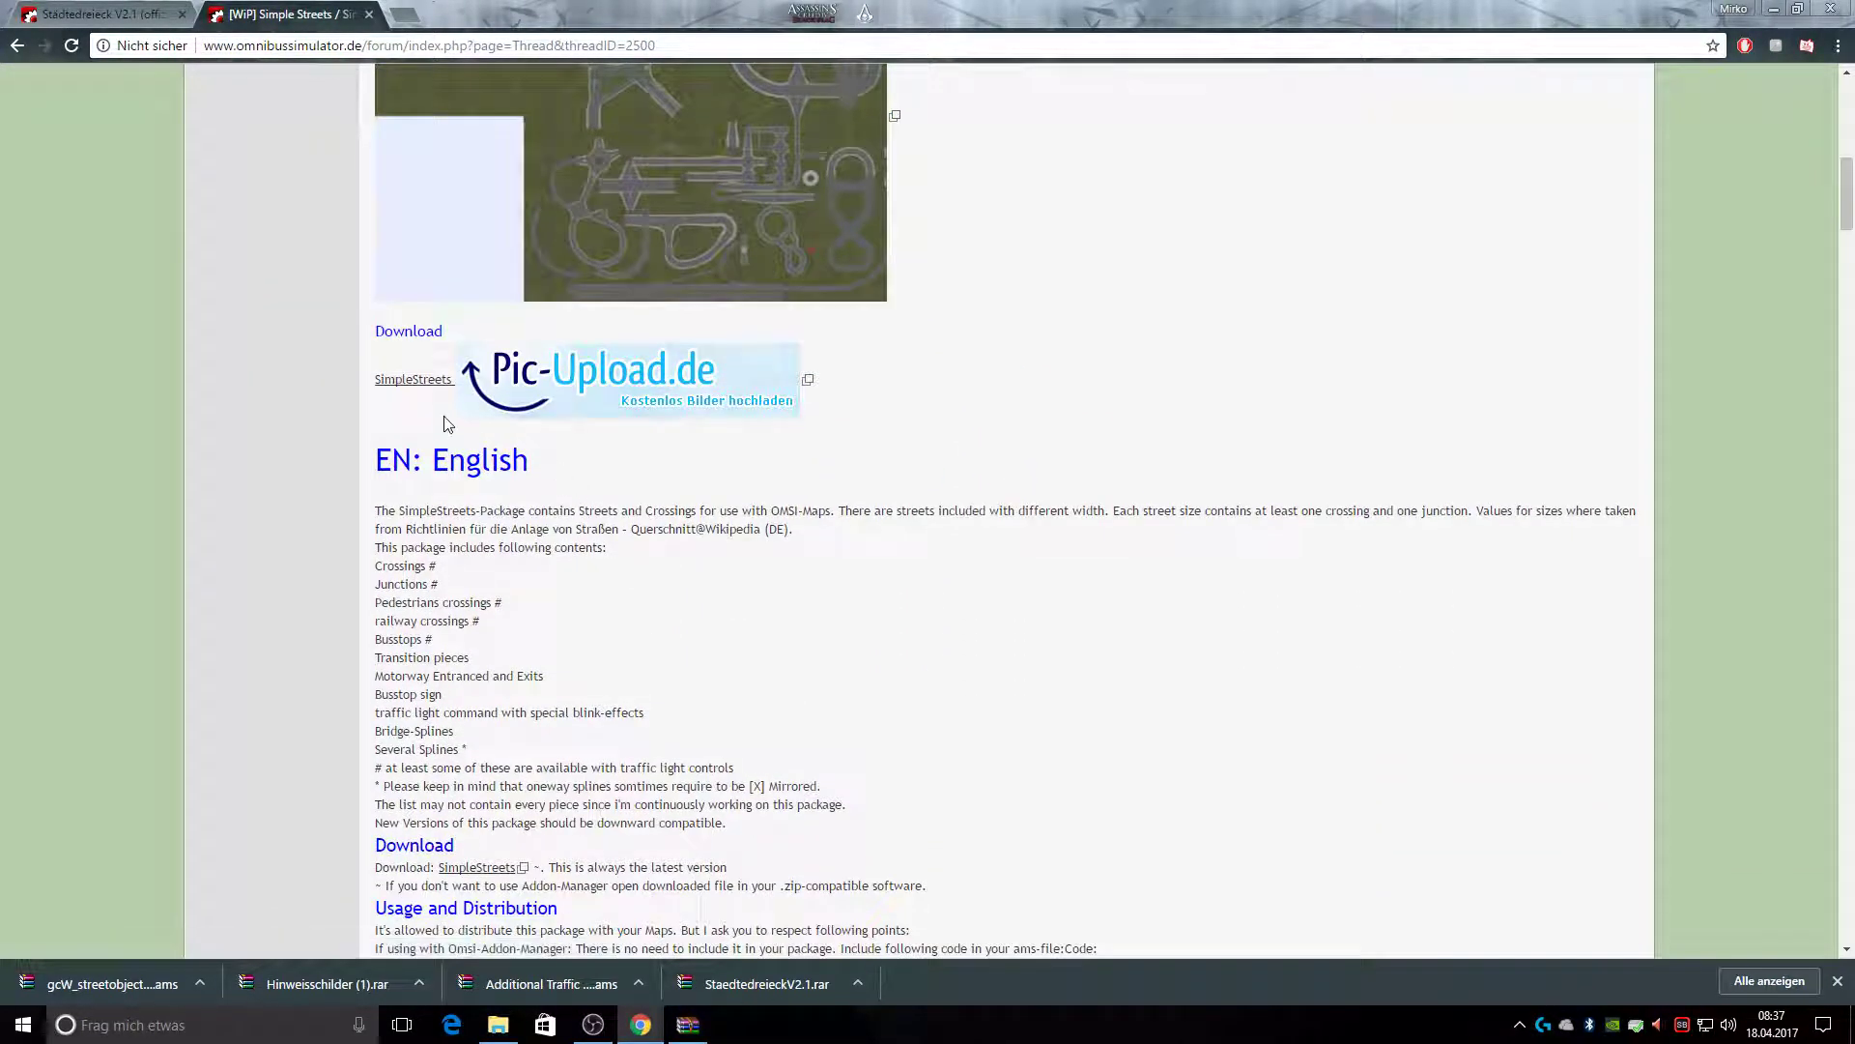
click(428, 384)
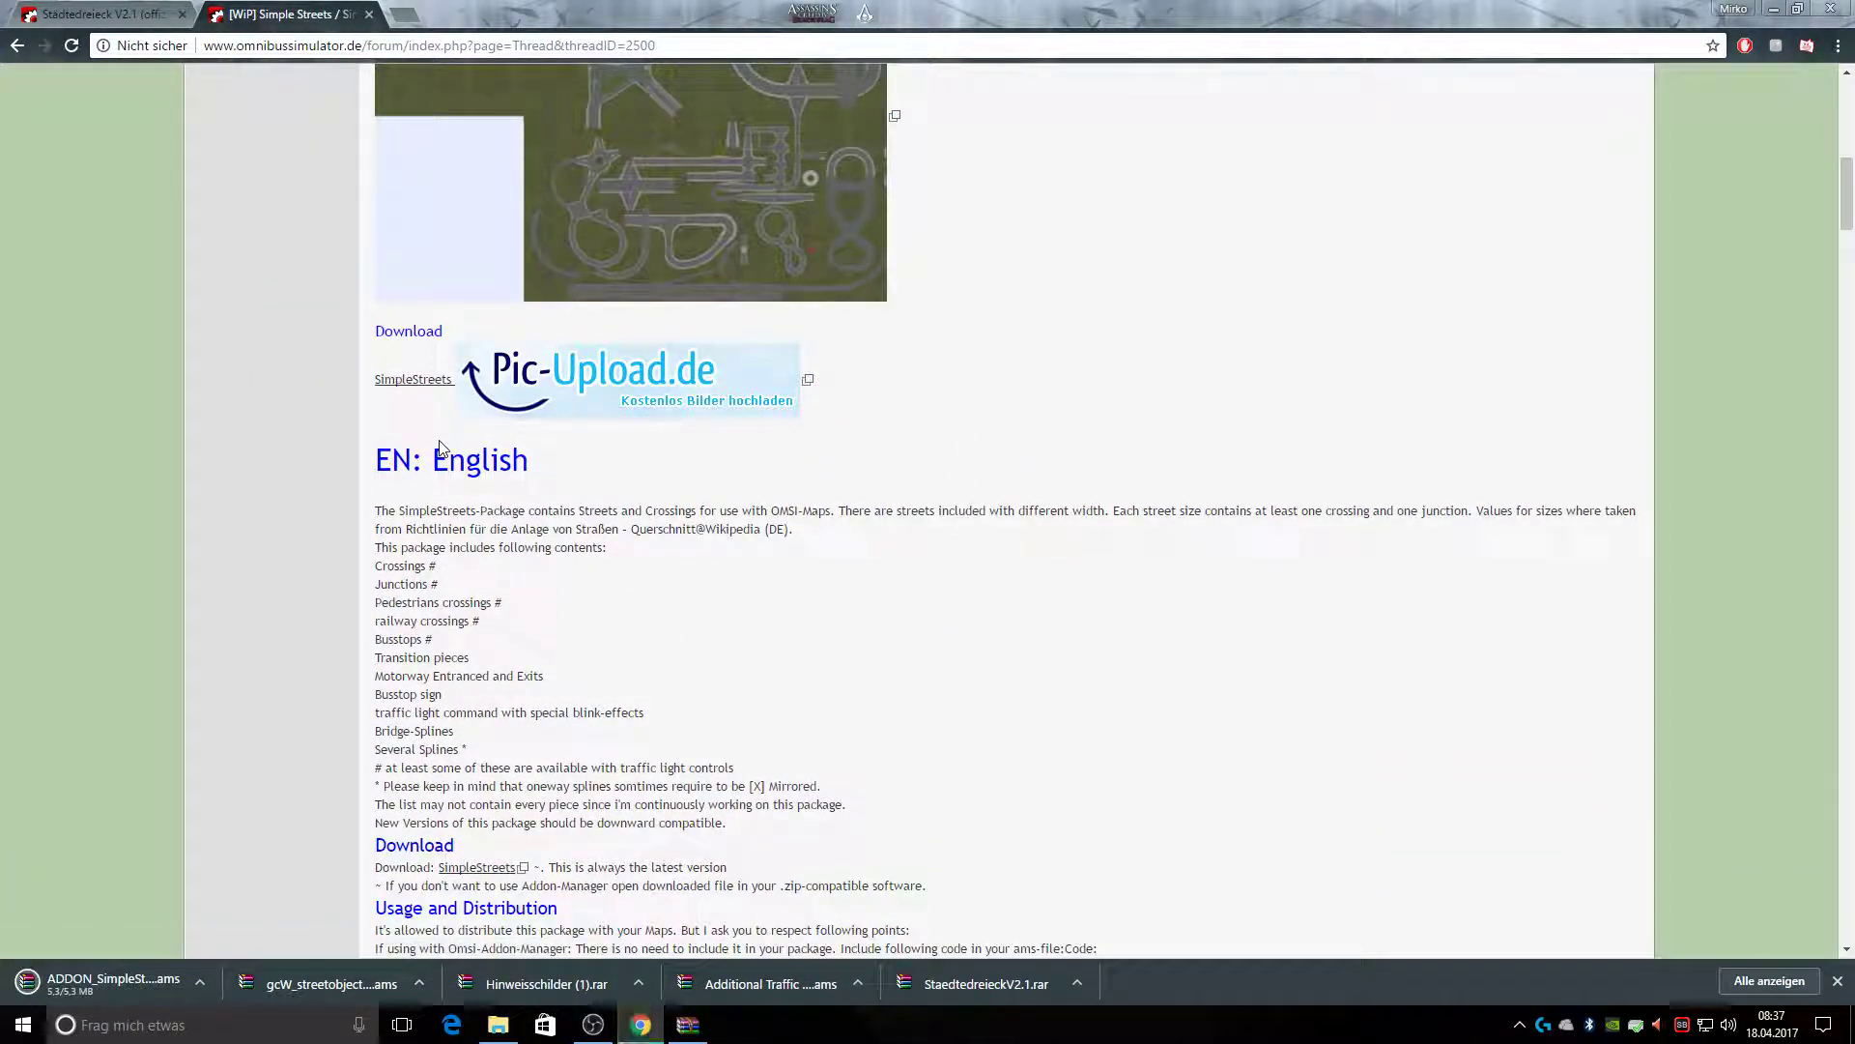
Extract the AM_IMPORT_OPTION, Sceneryobjects and Splines folders from ADDON_SimpleStreets into OMSI 2, replacing existing files, close WinRAR and return to the browser
click(125, 964)
drag(704, 370, 619, 387)
drag(563, 387, 1754, 460)
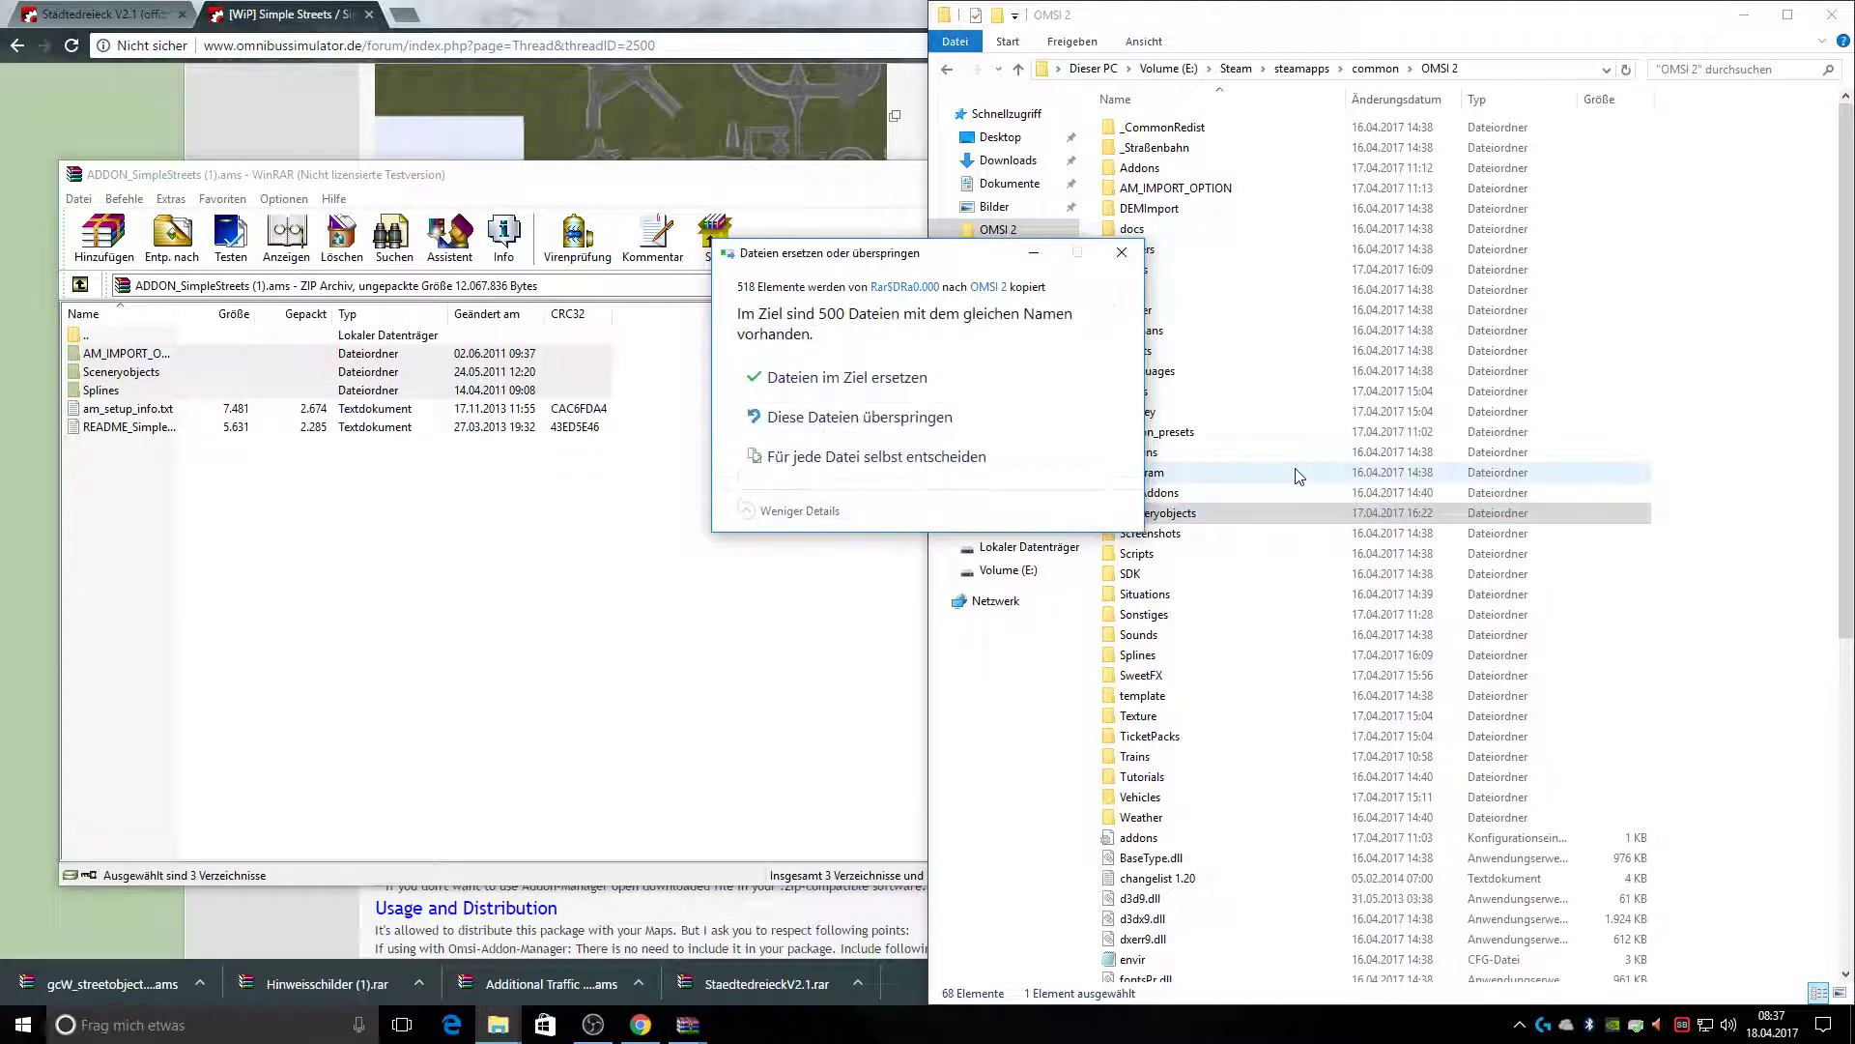
click(966, 381)
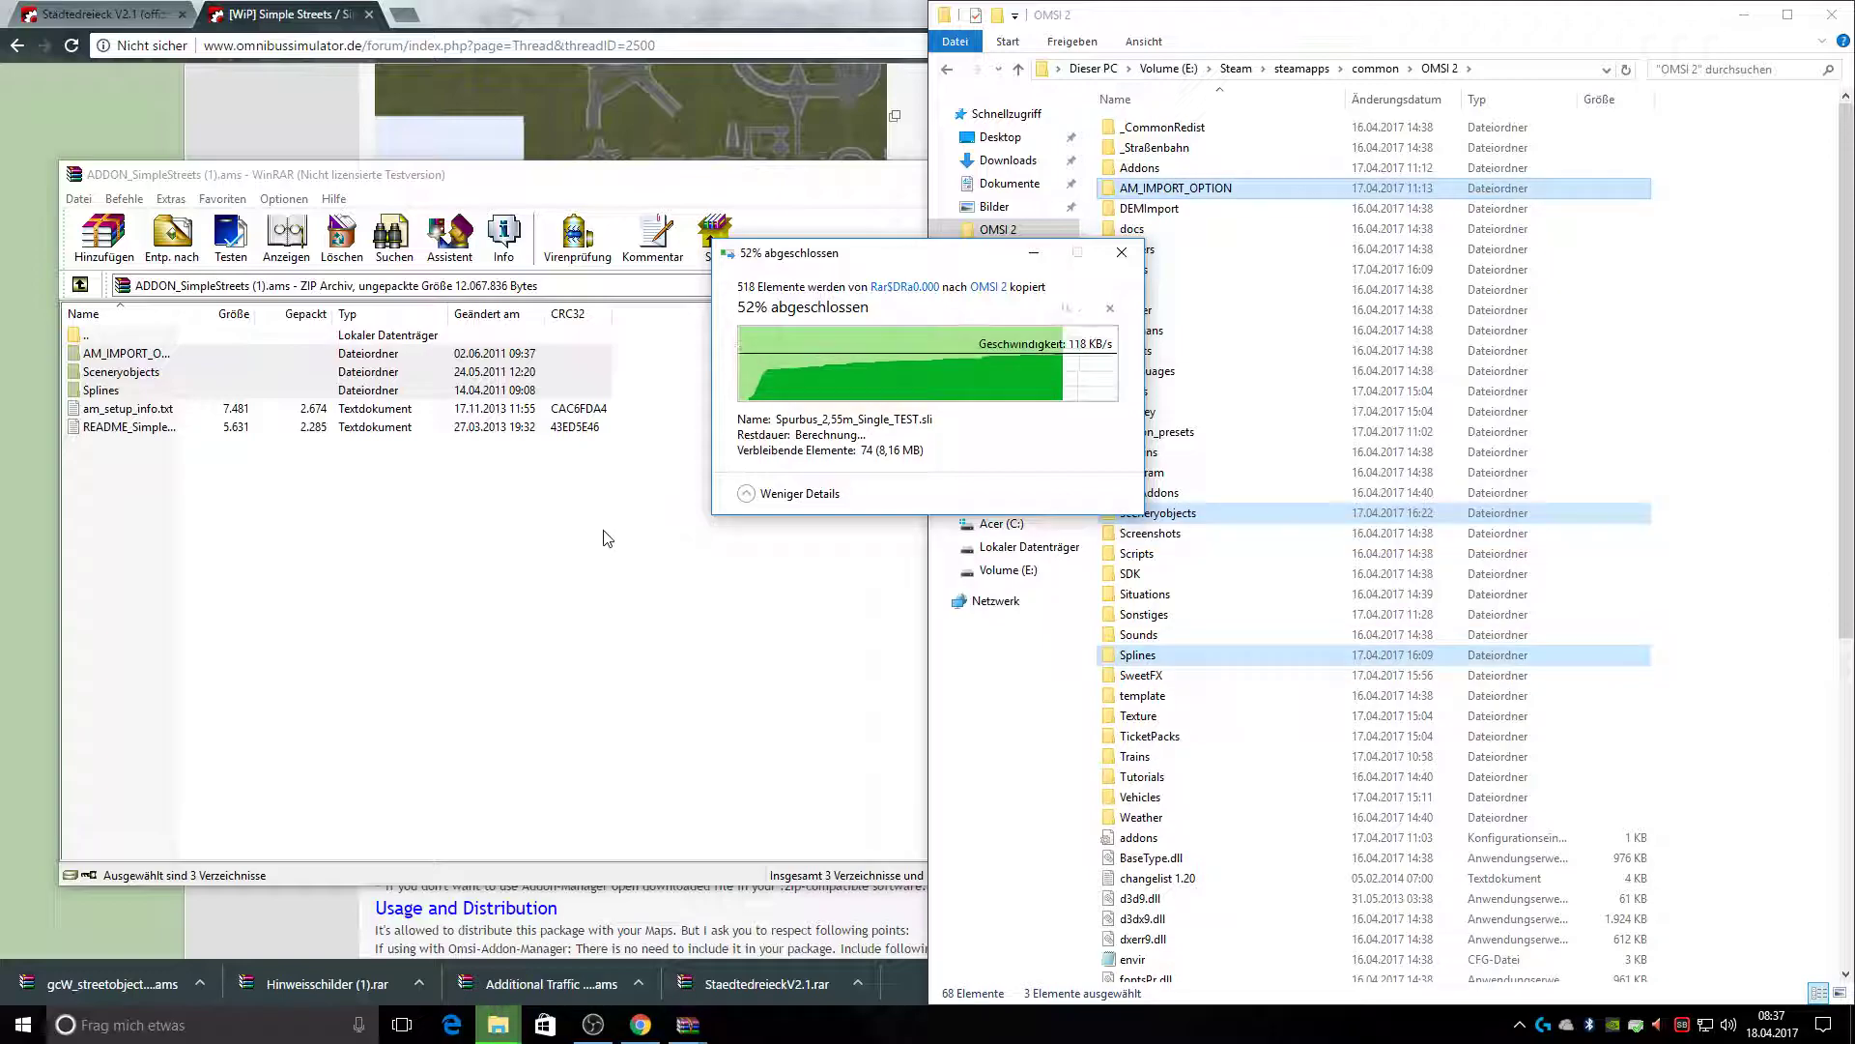
click(576, 551)
click(1410, 180)
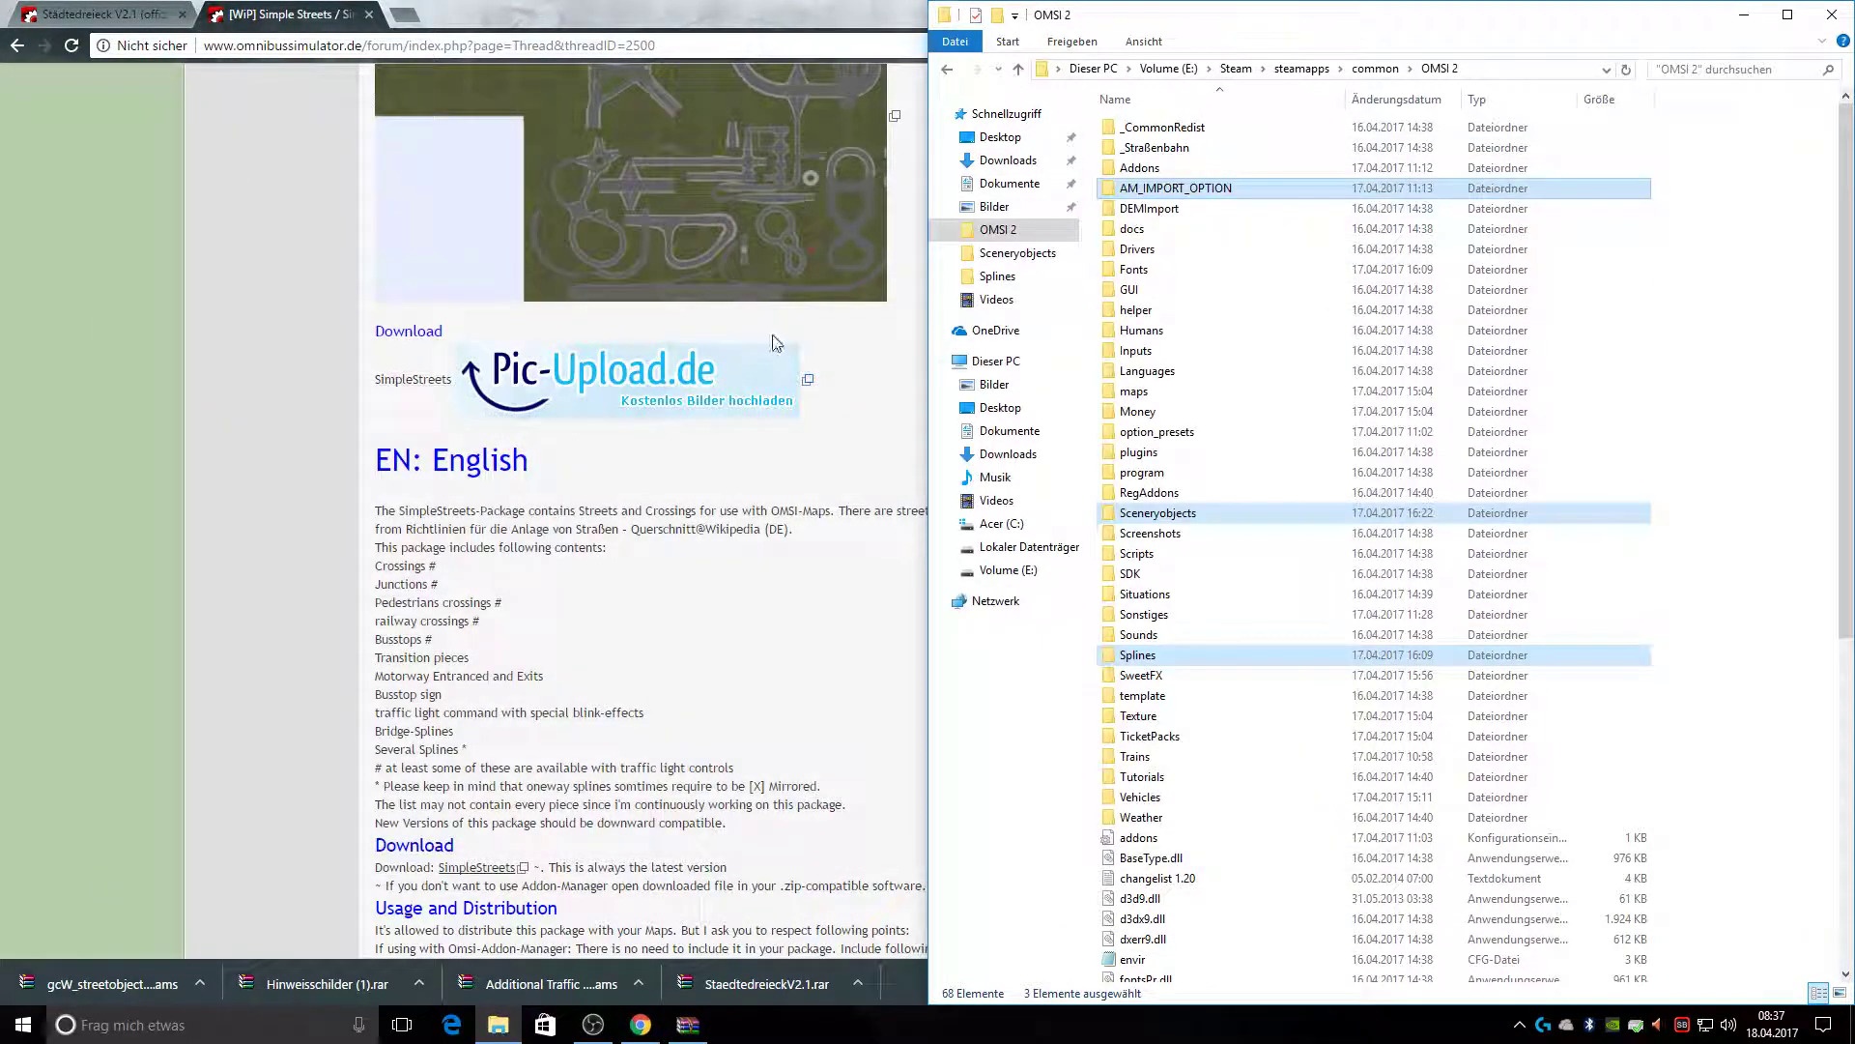
click(159, 77)
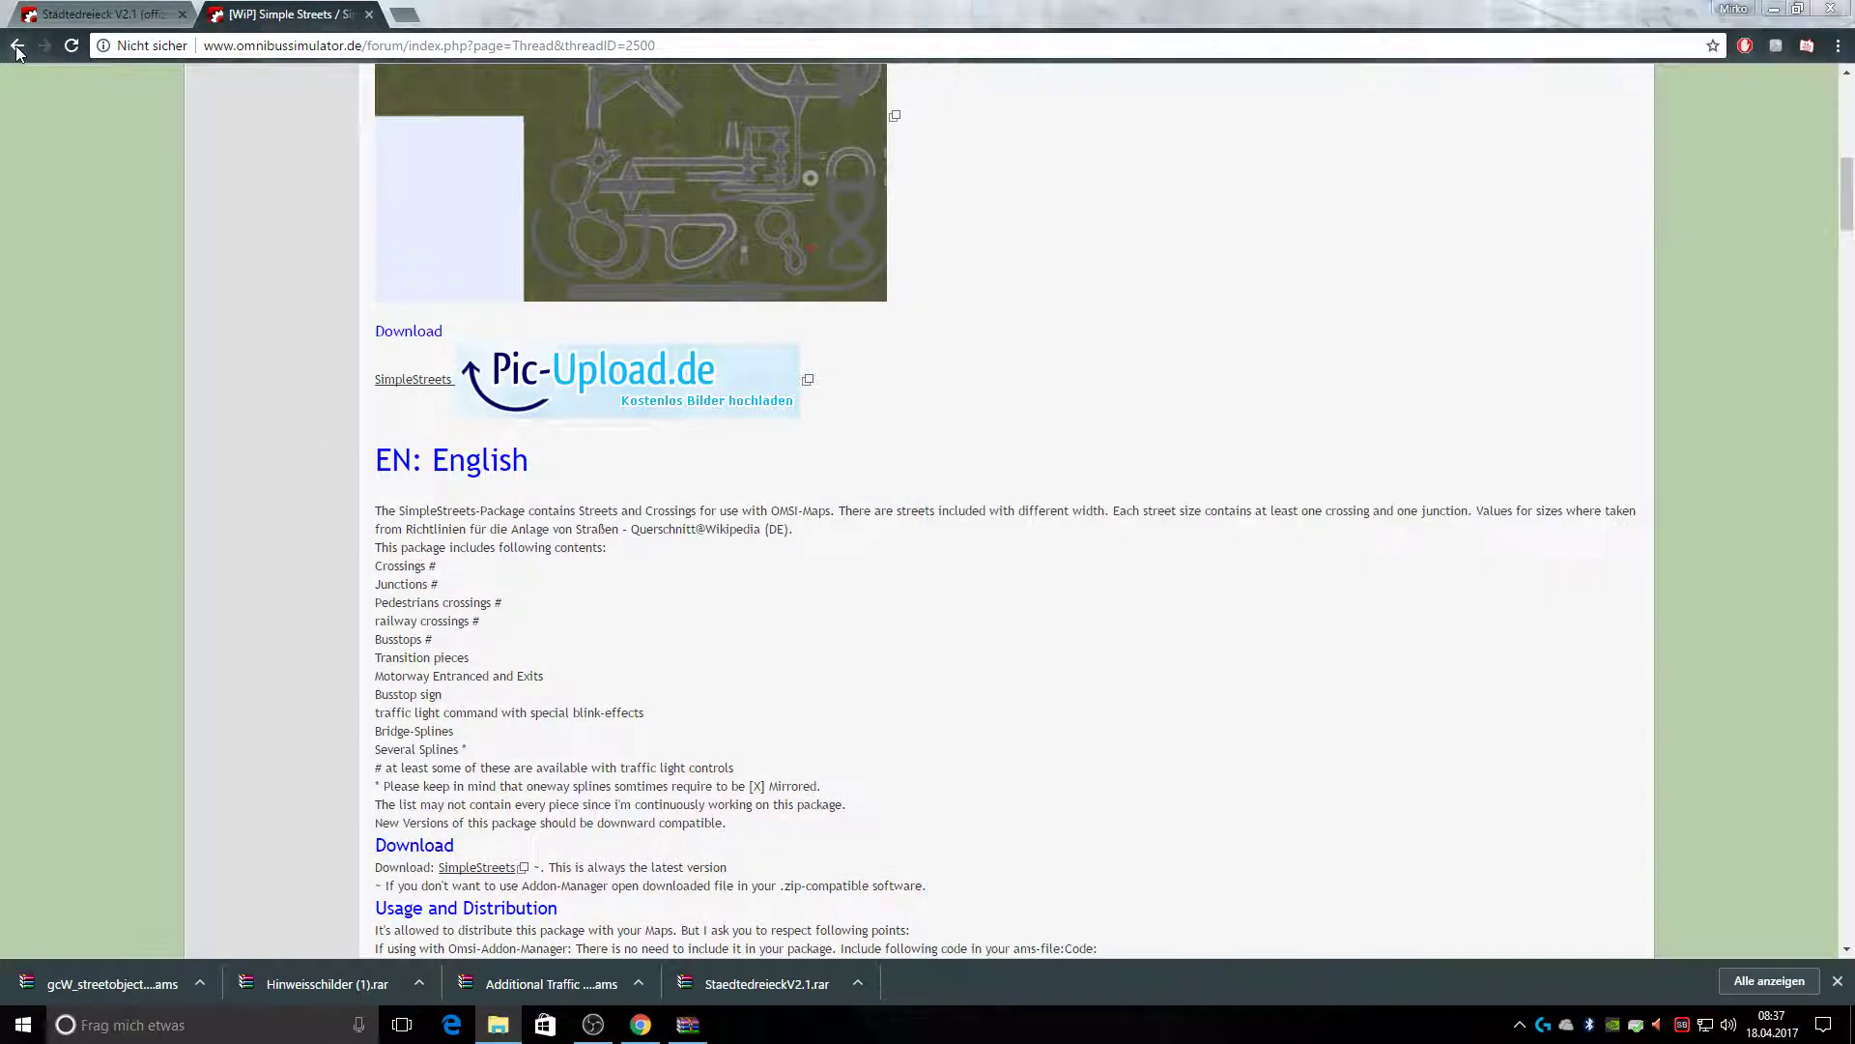
Follow the Nemolus Objekte link in the Readme's add-on list and download Nemolus Verkehrsschilder 1.5
click(17, 46)
drag(1850, 123, 1842, 704)
scroll(1581, 554, down, 3)
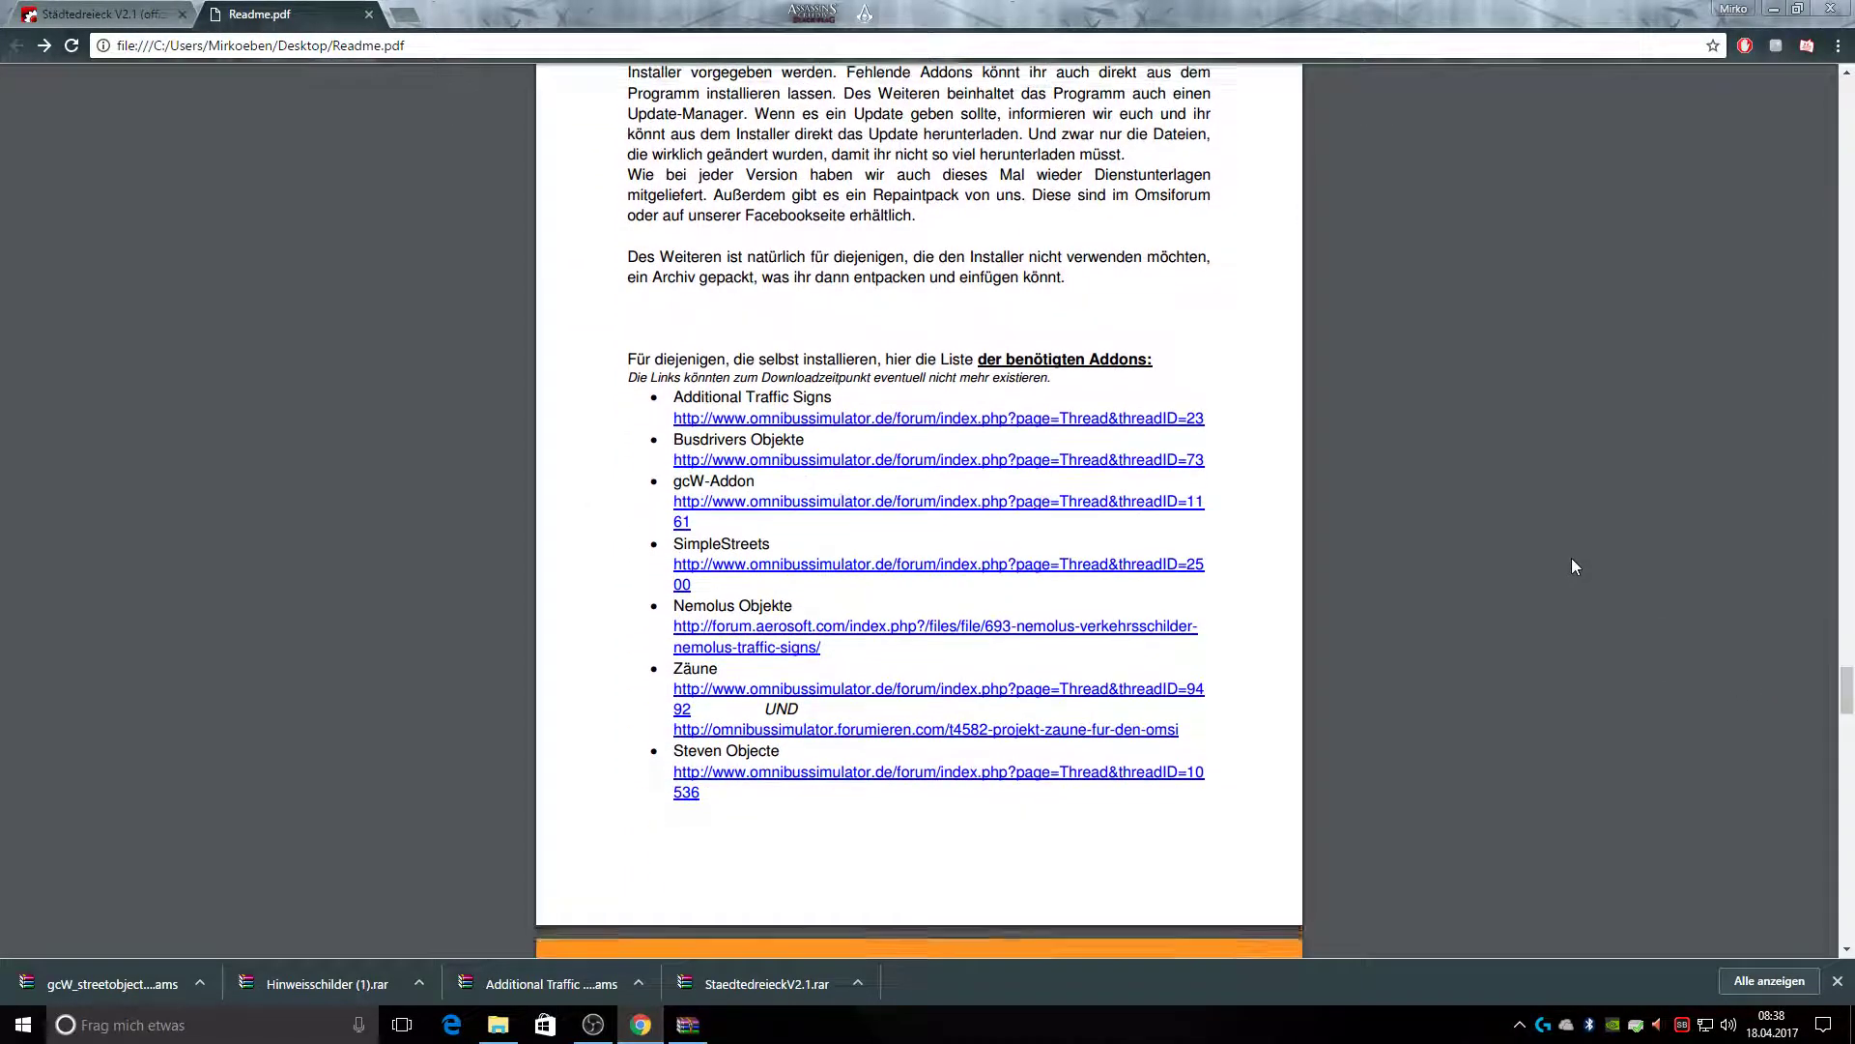
scroll(1573, 560, down, 1)
click(790, 559)
scroll(809, 523, down, 1)
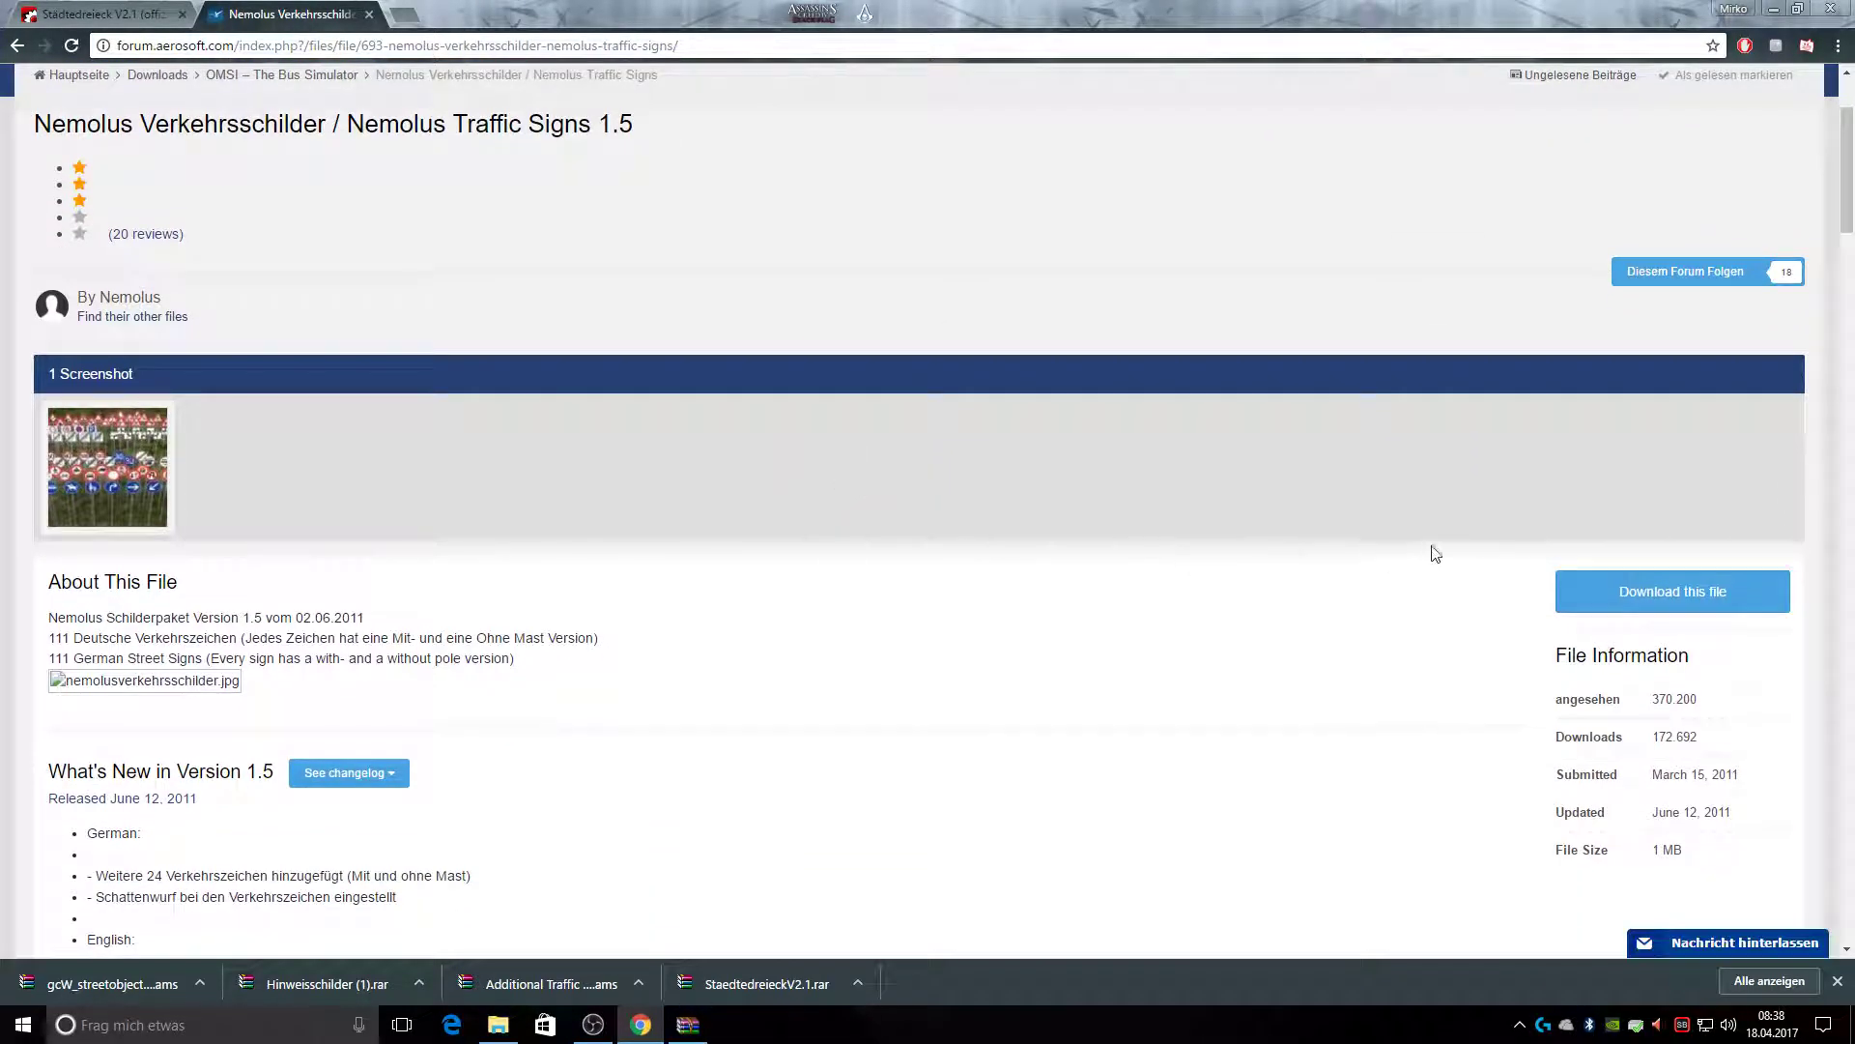
click(1560, 590)
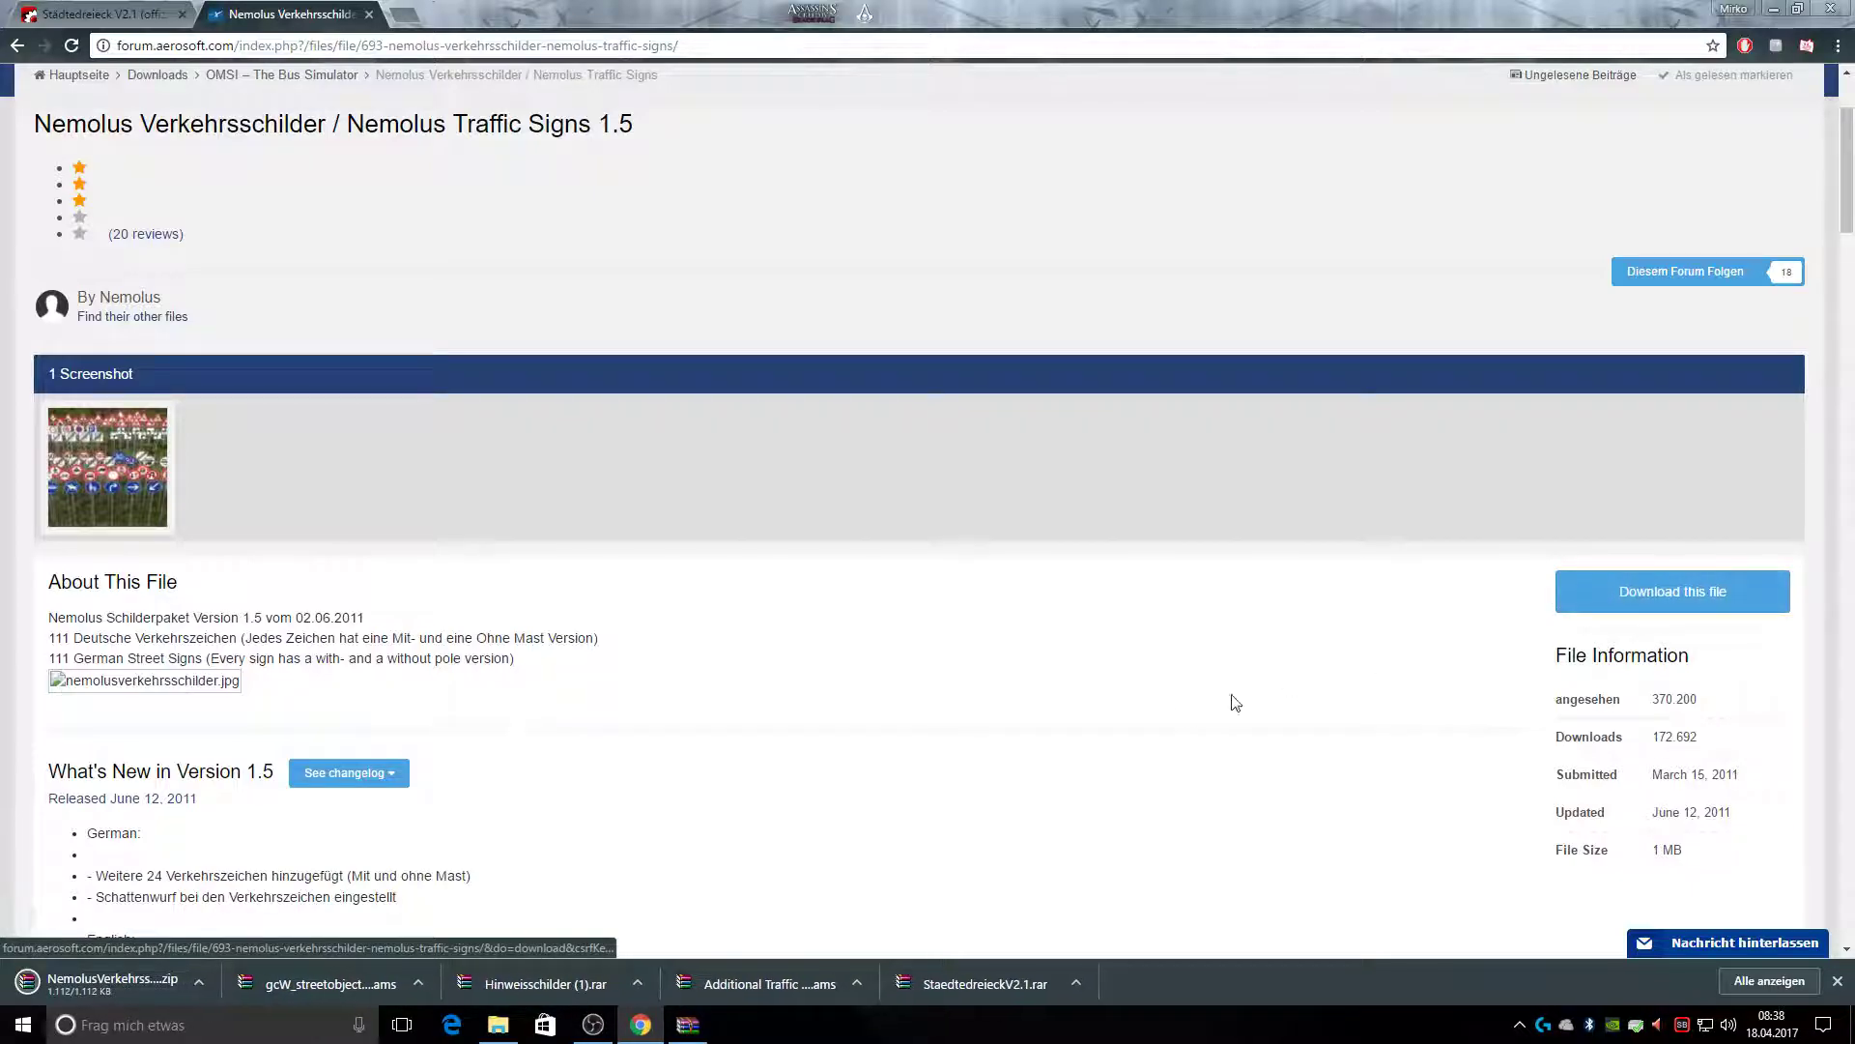
Extract the Sceneryobjects folder from NemolusVerkehrsschilder.zip into the OMSI 2 folder and close the archive
click(123, 988)
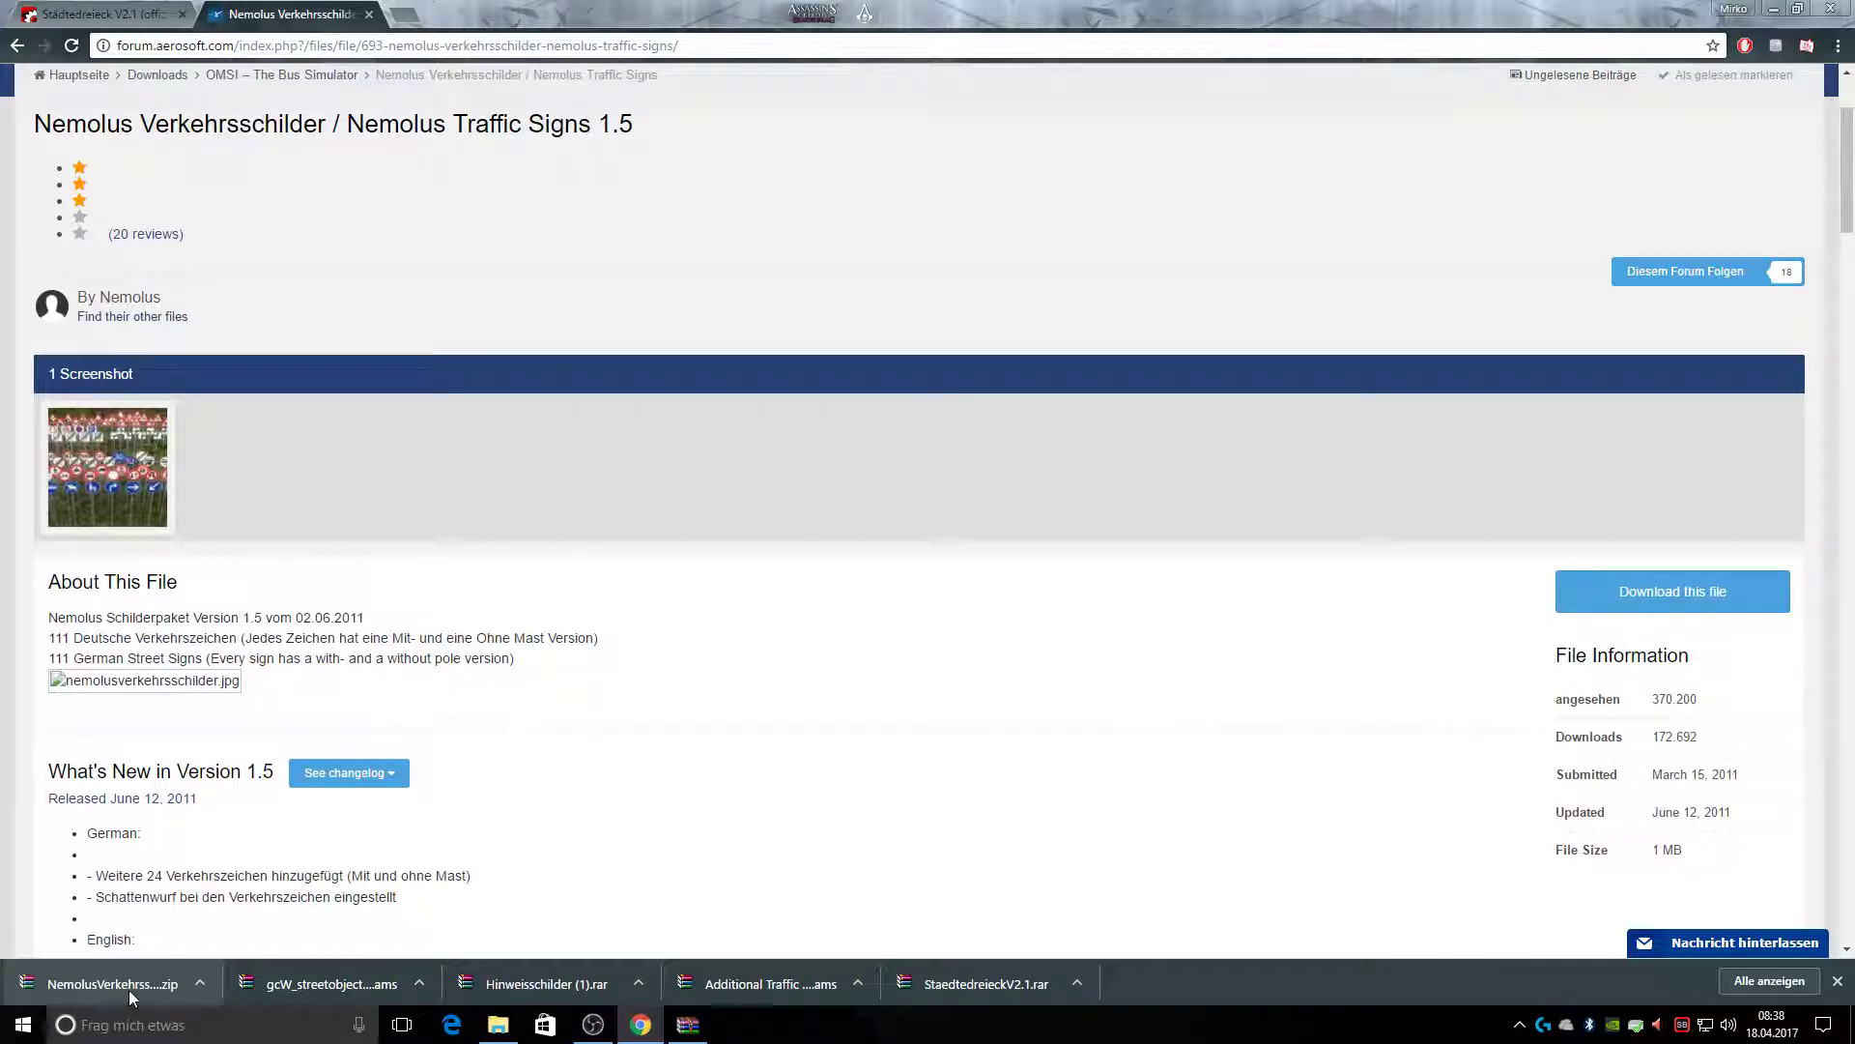
double_click(152, 351)
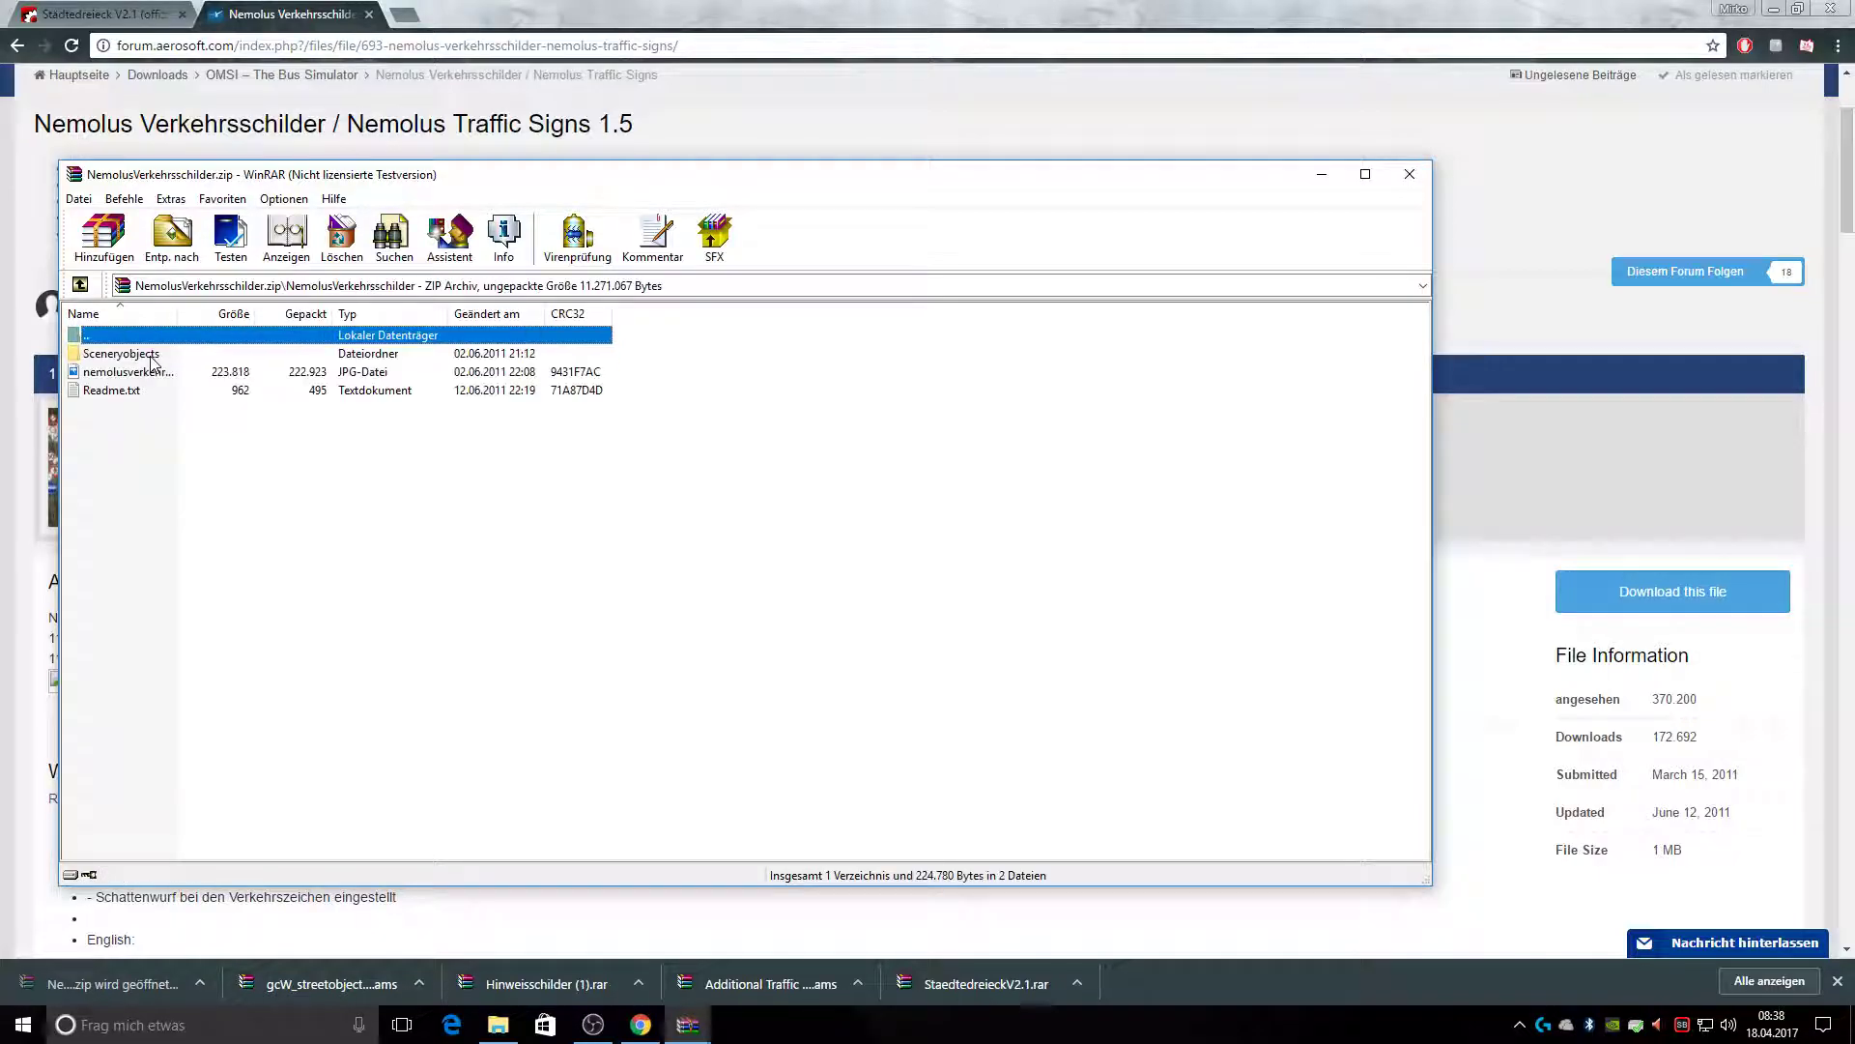
click(611, 1013)
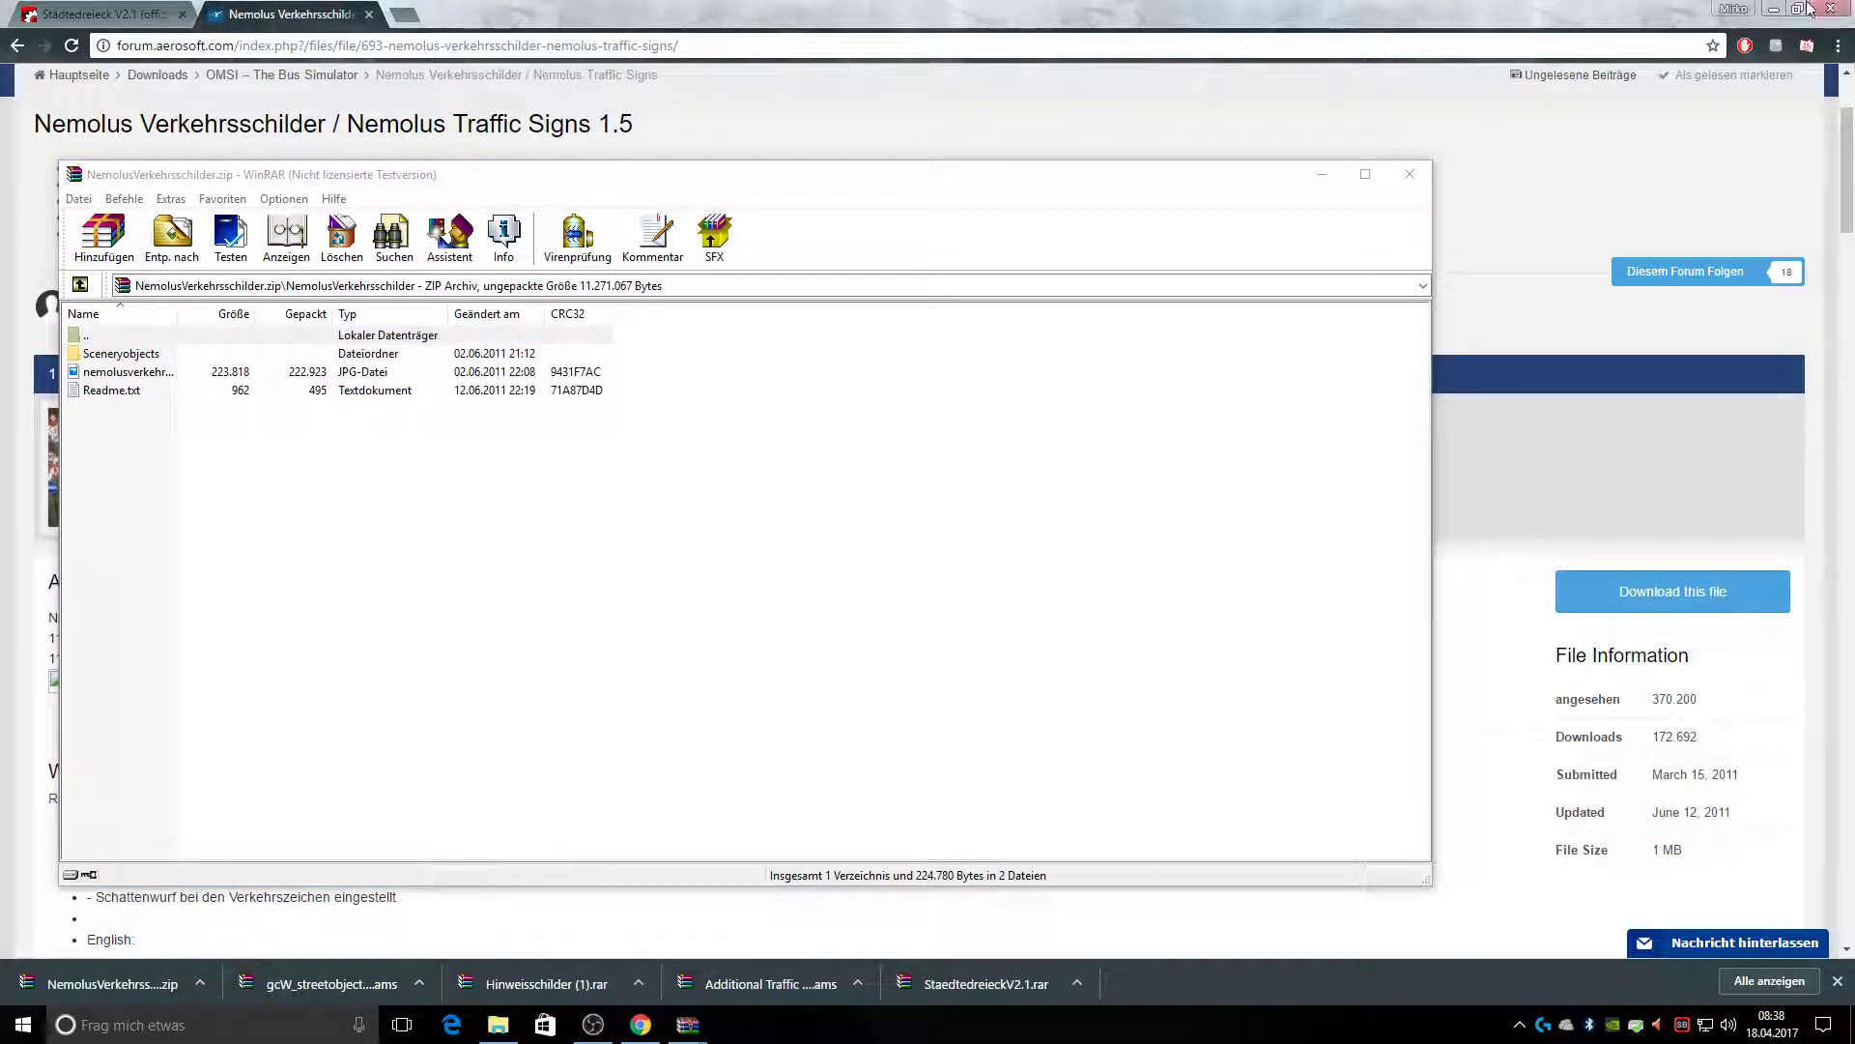
click(1775, 8)
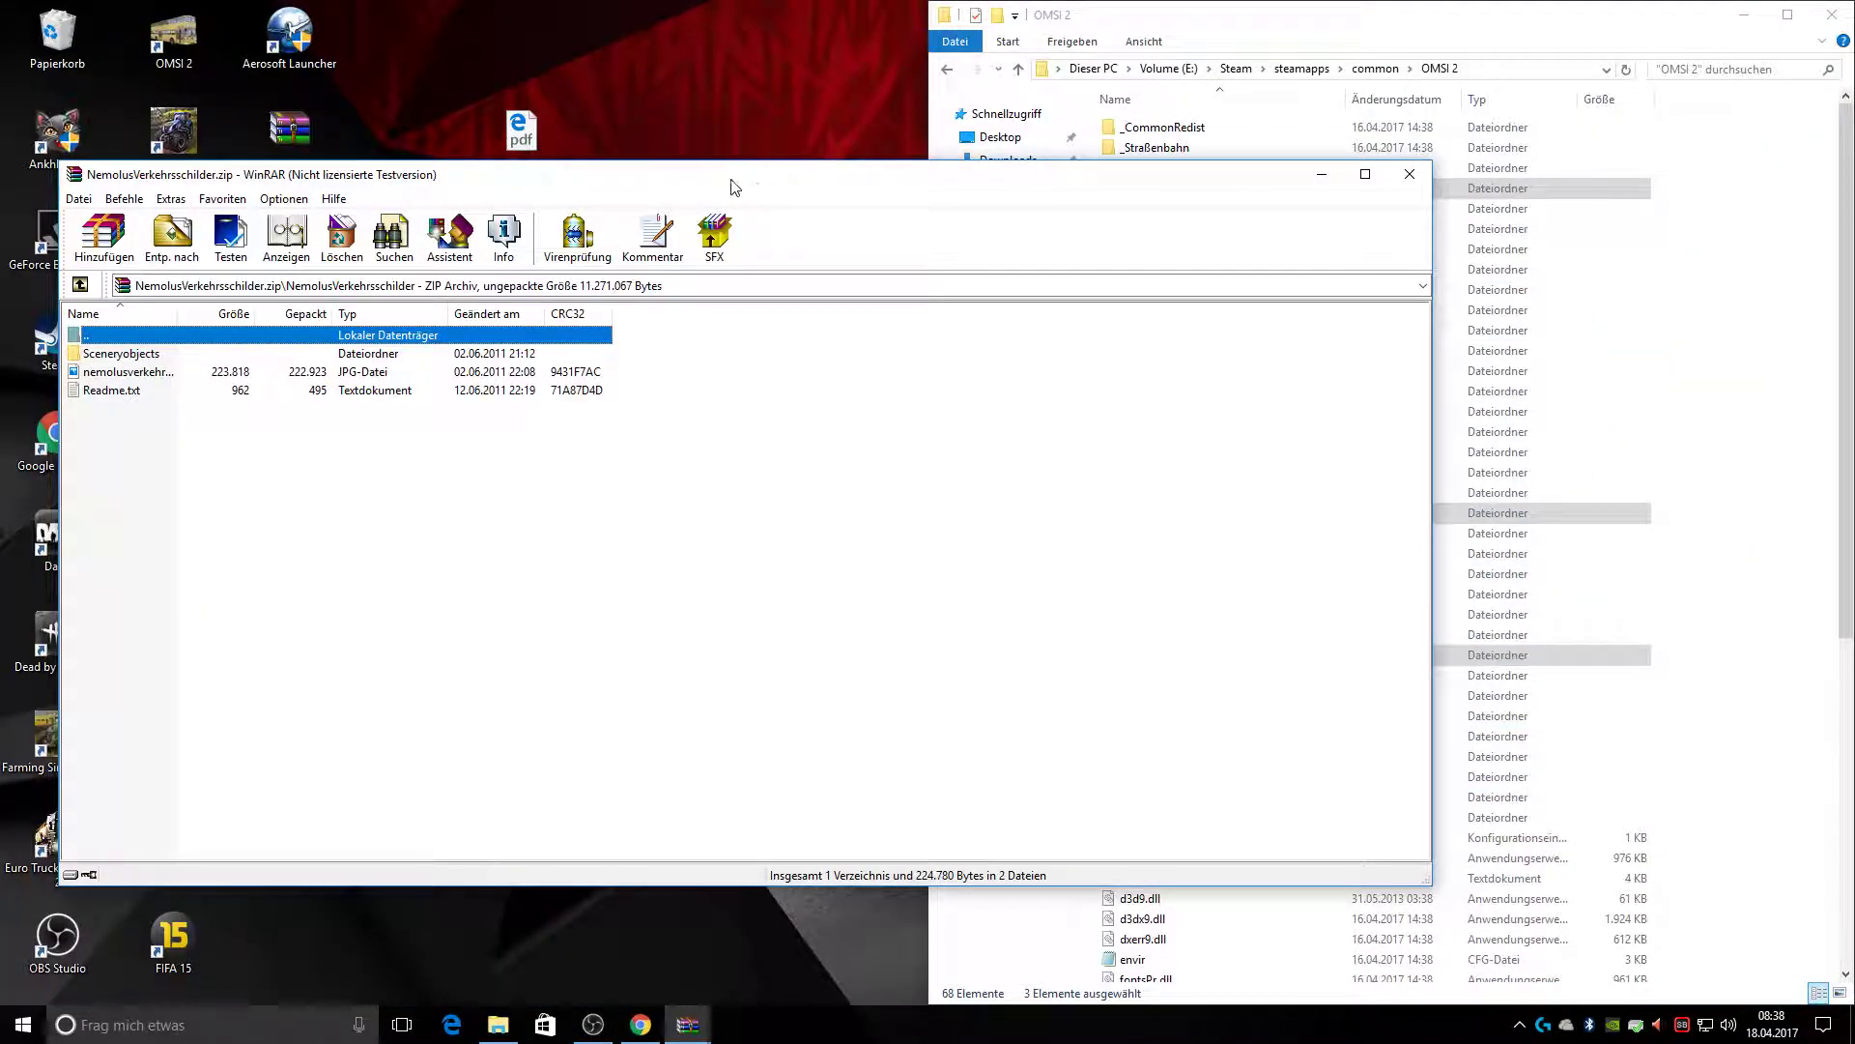
drag(674, 185, 675, 129)
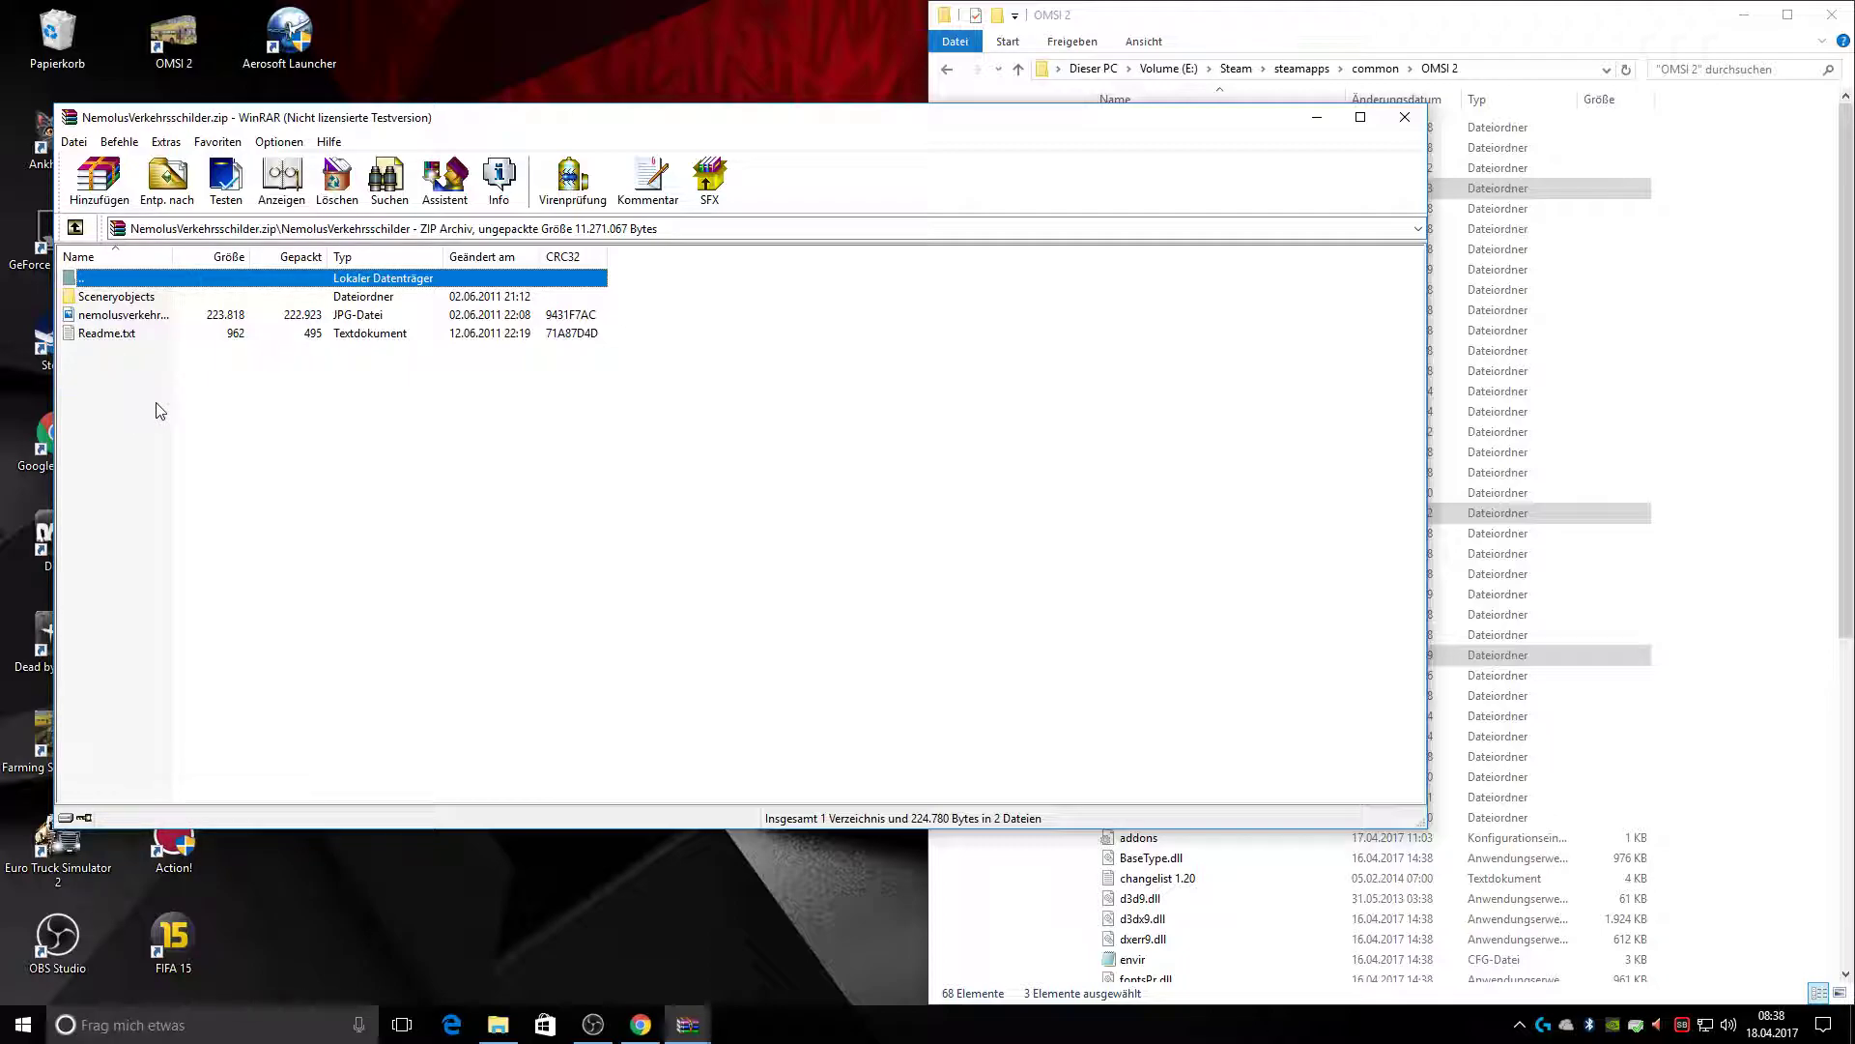
drag(113, 303, 1761, 494)
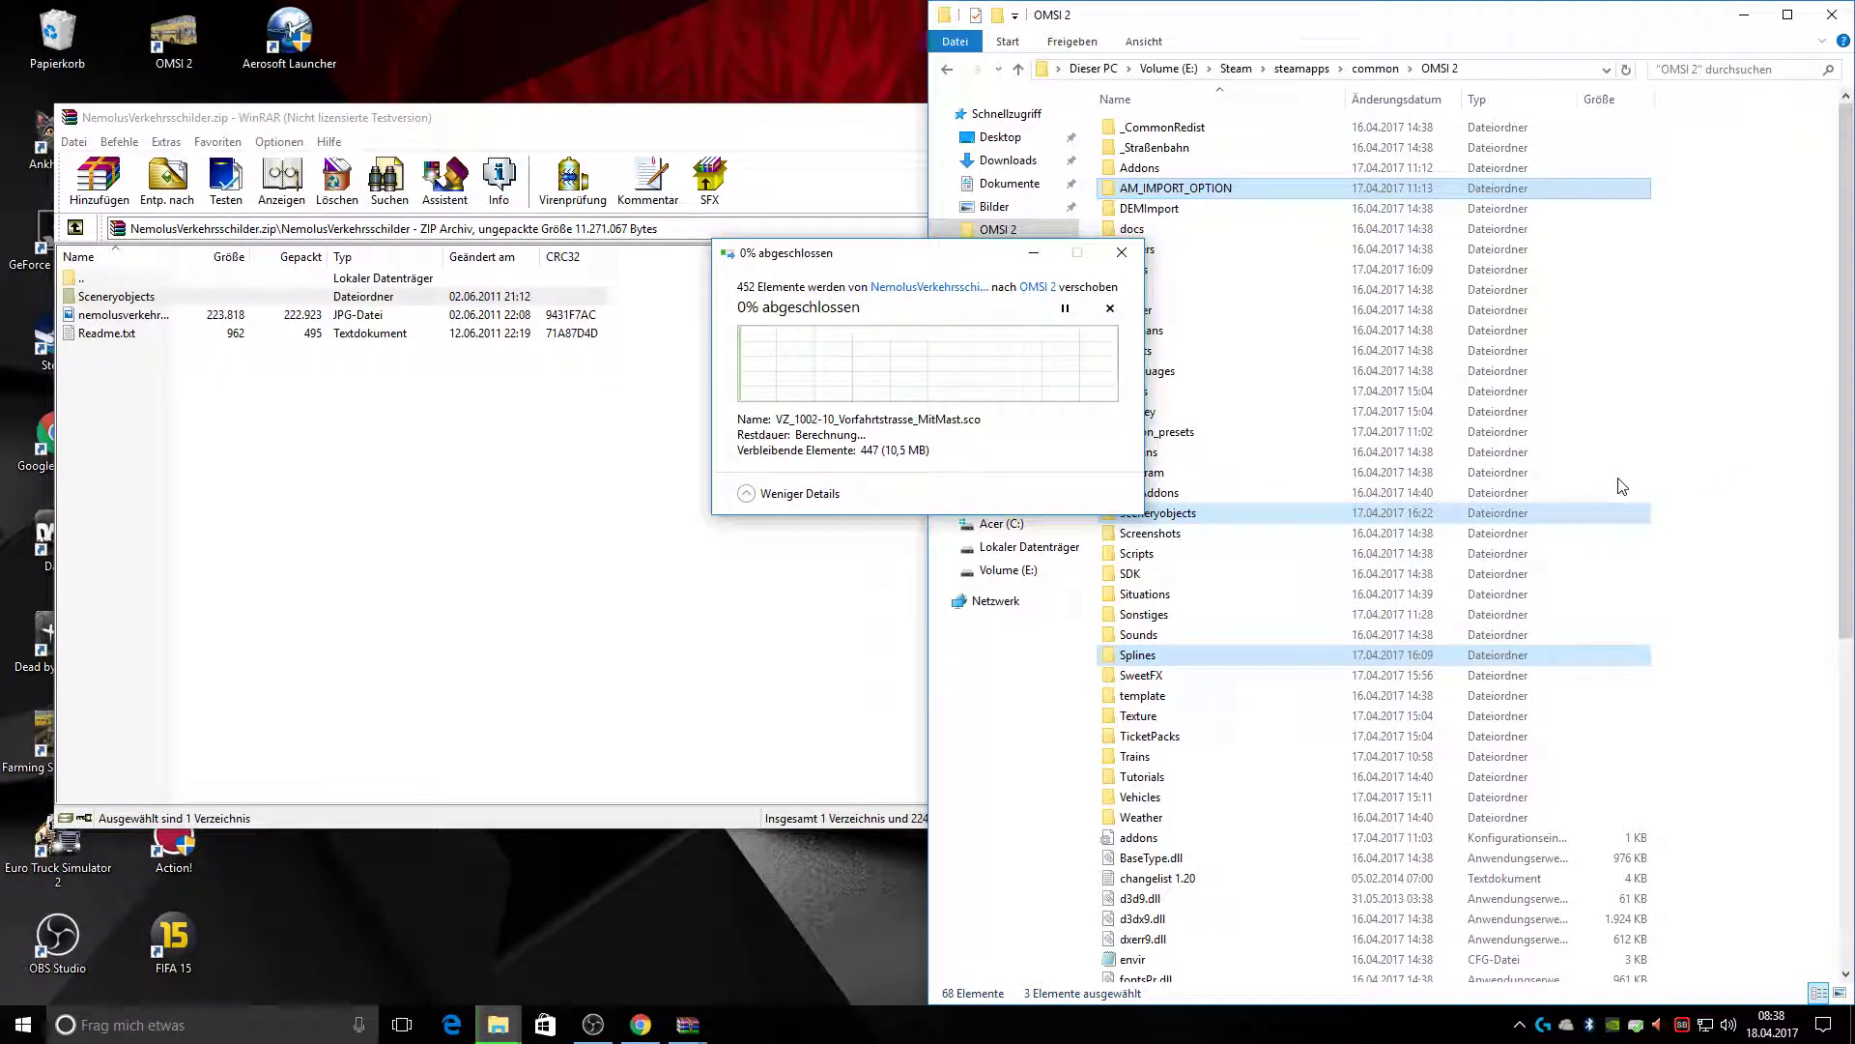
click(873, 372)
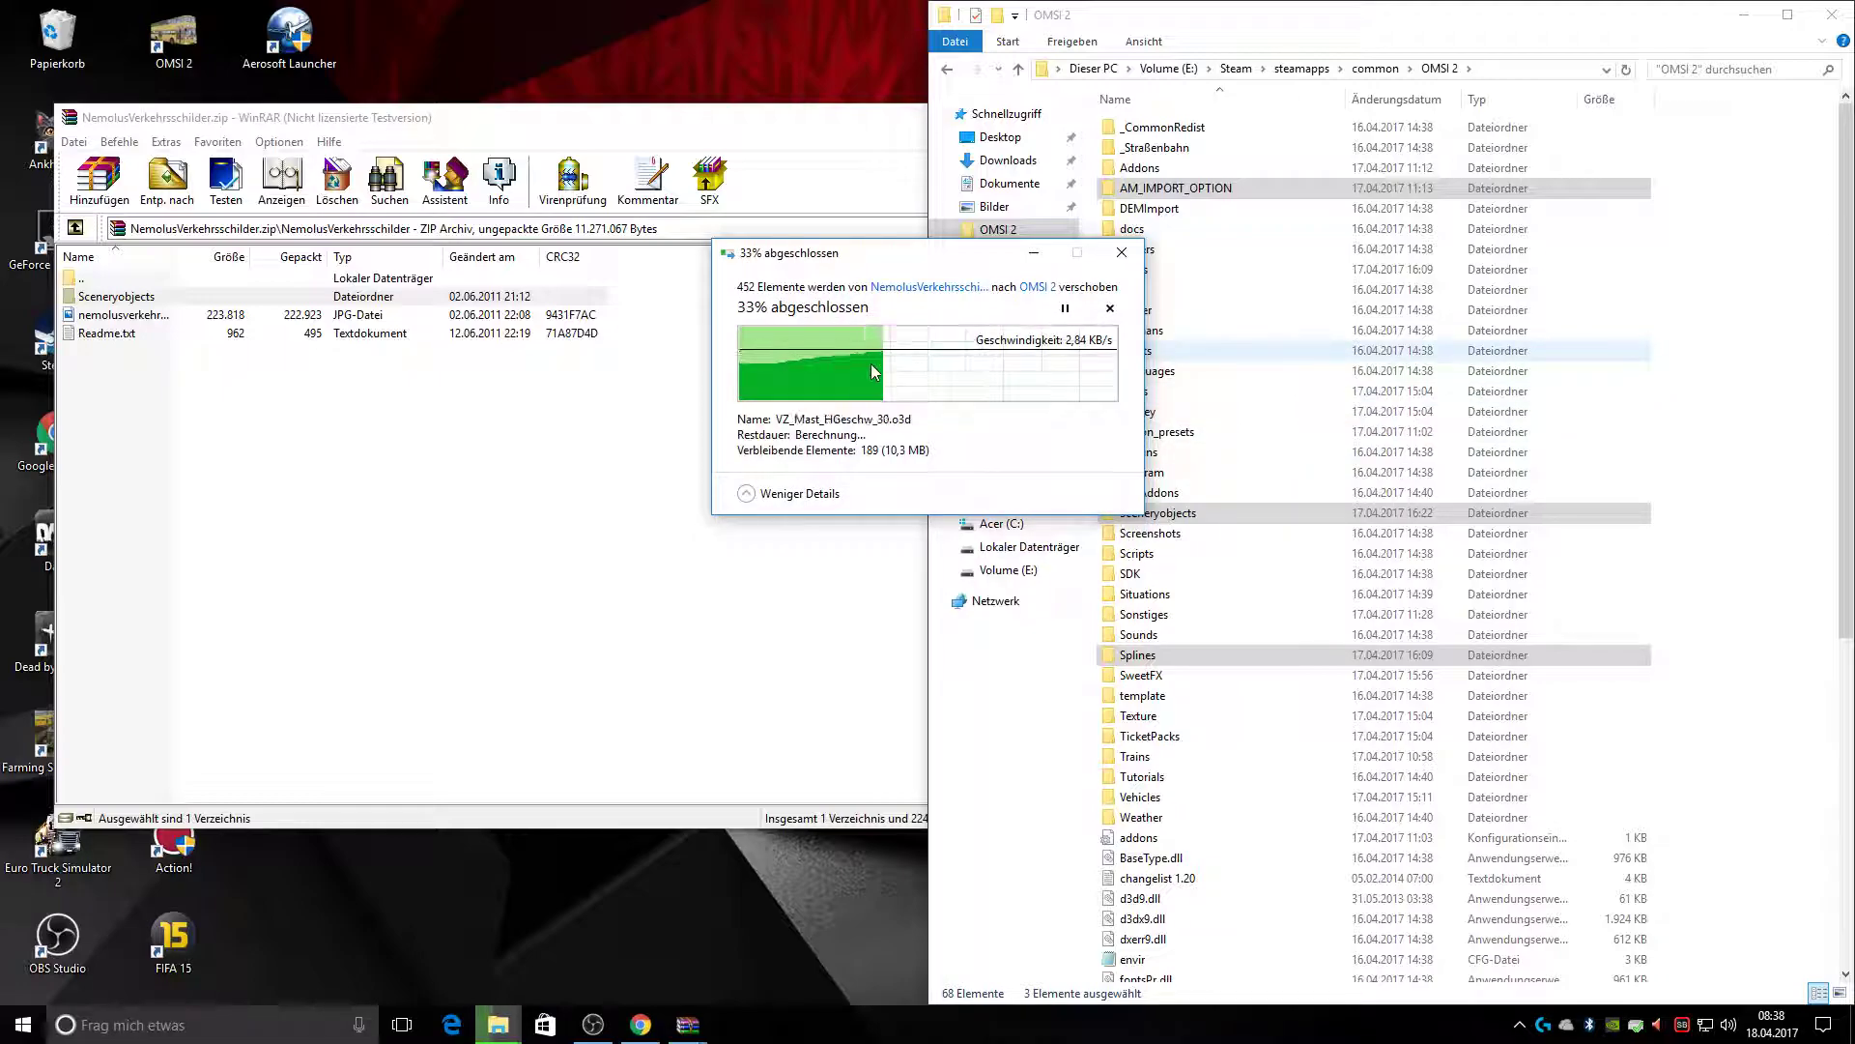
click(629, 442)
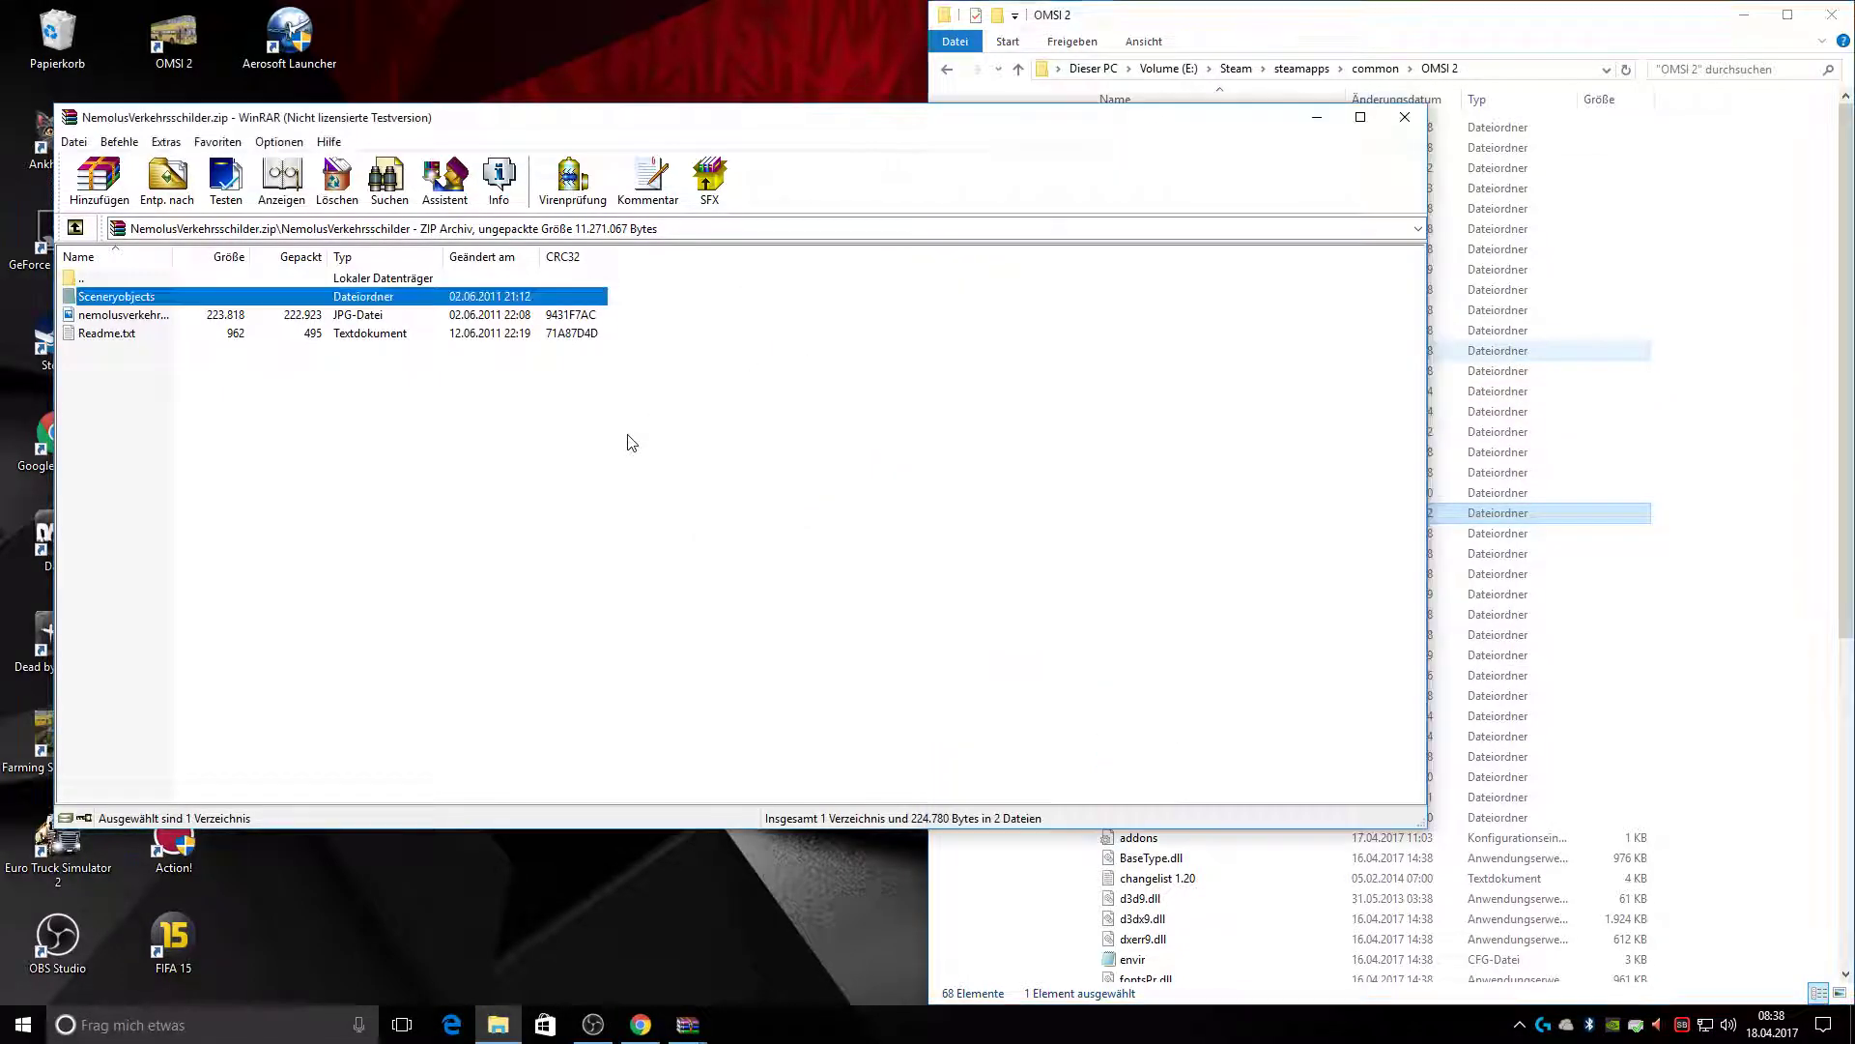
key(alt+F4)
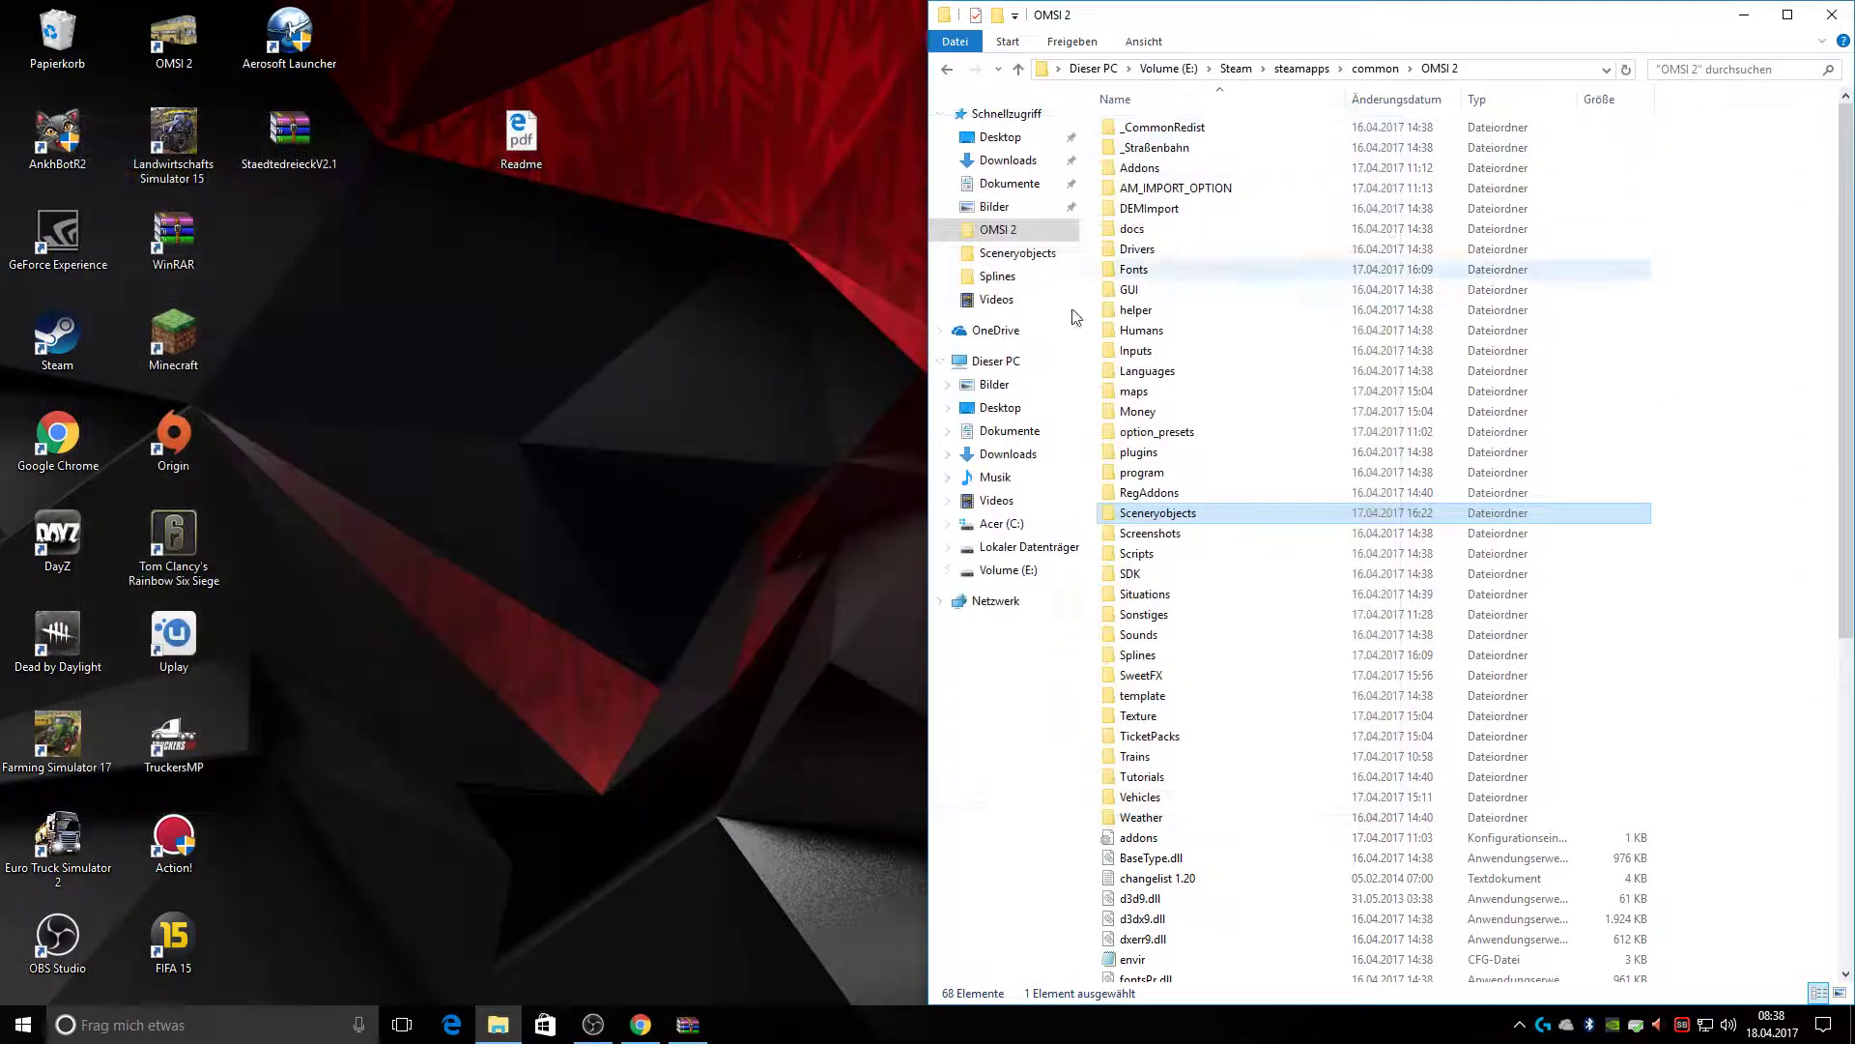
Open the first Zäune link in the Readme's add-on list and download Zaeune_V1.ams from the forum thread
click(641, 1024)
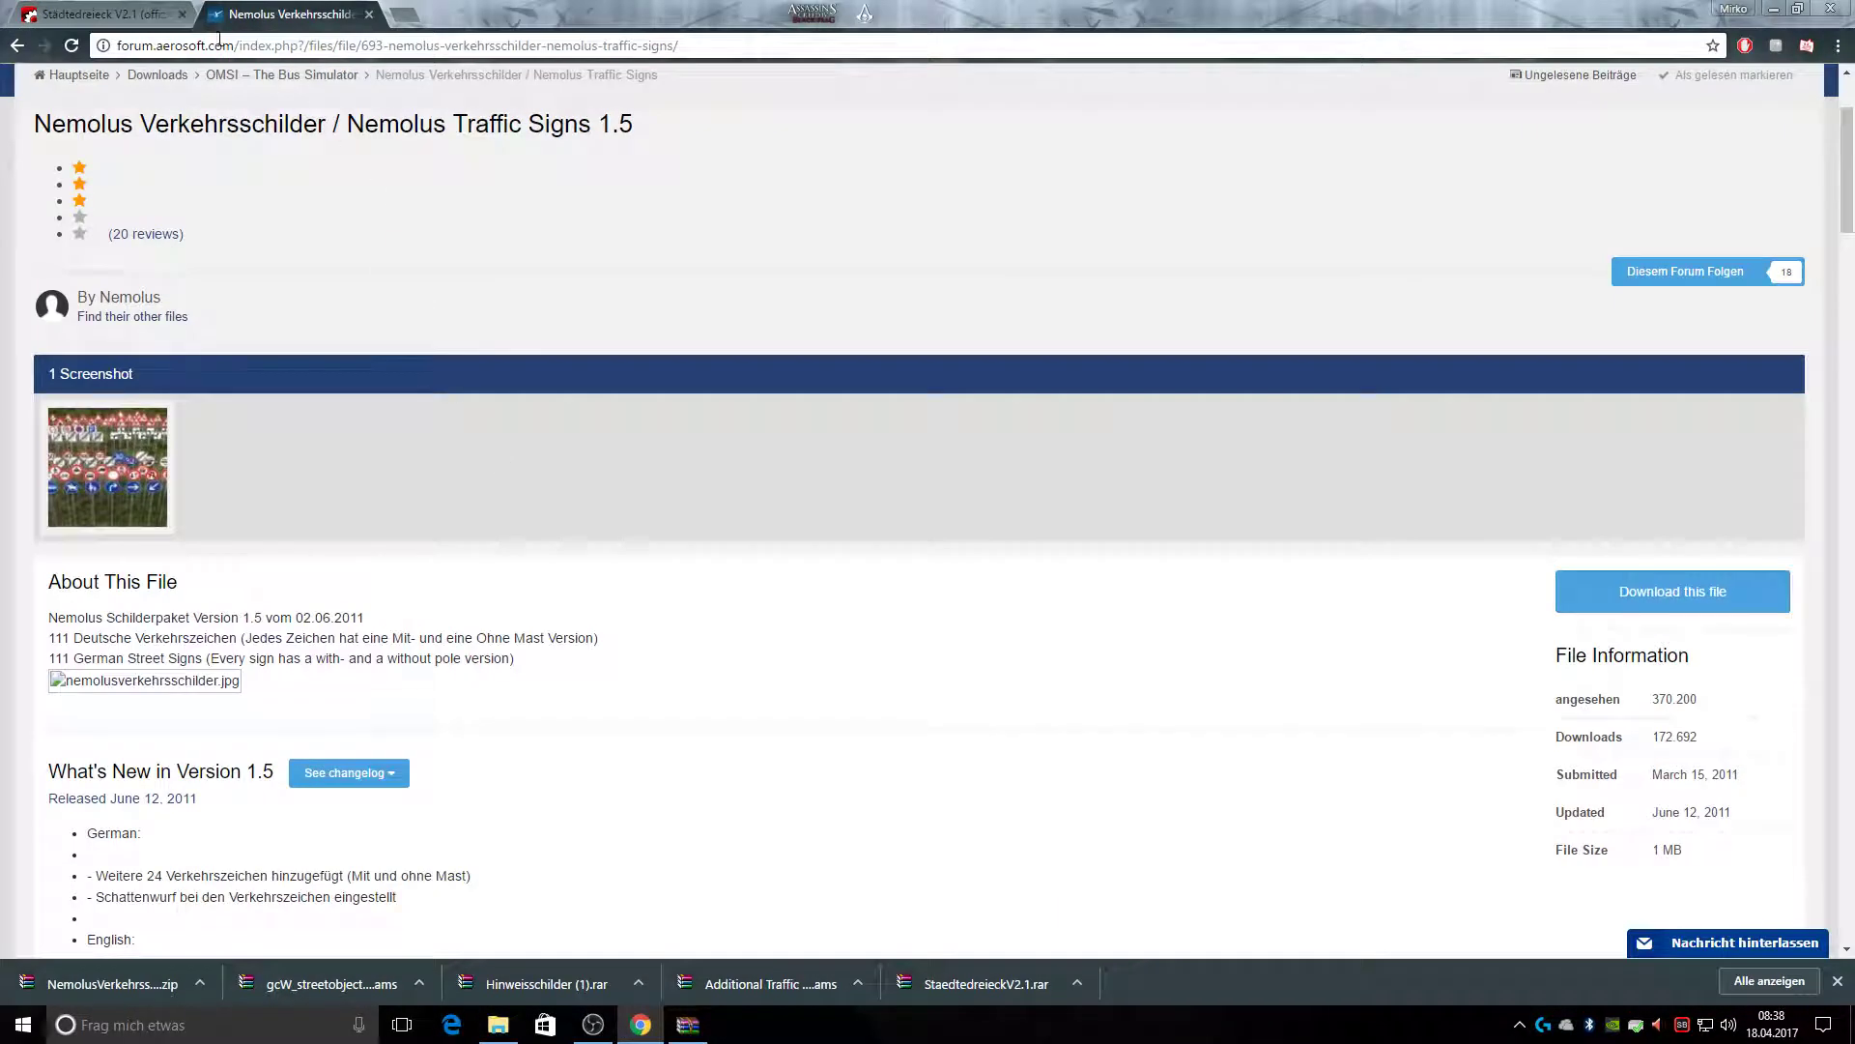
click(21, 45)
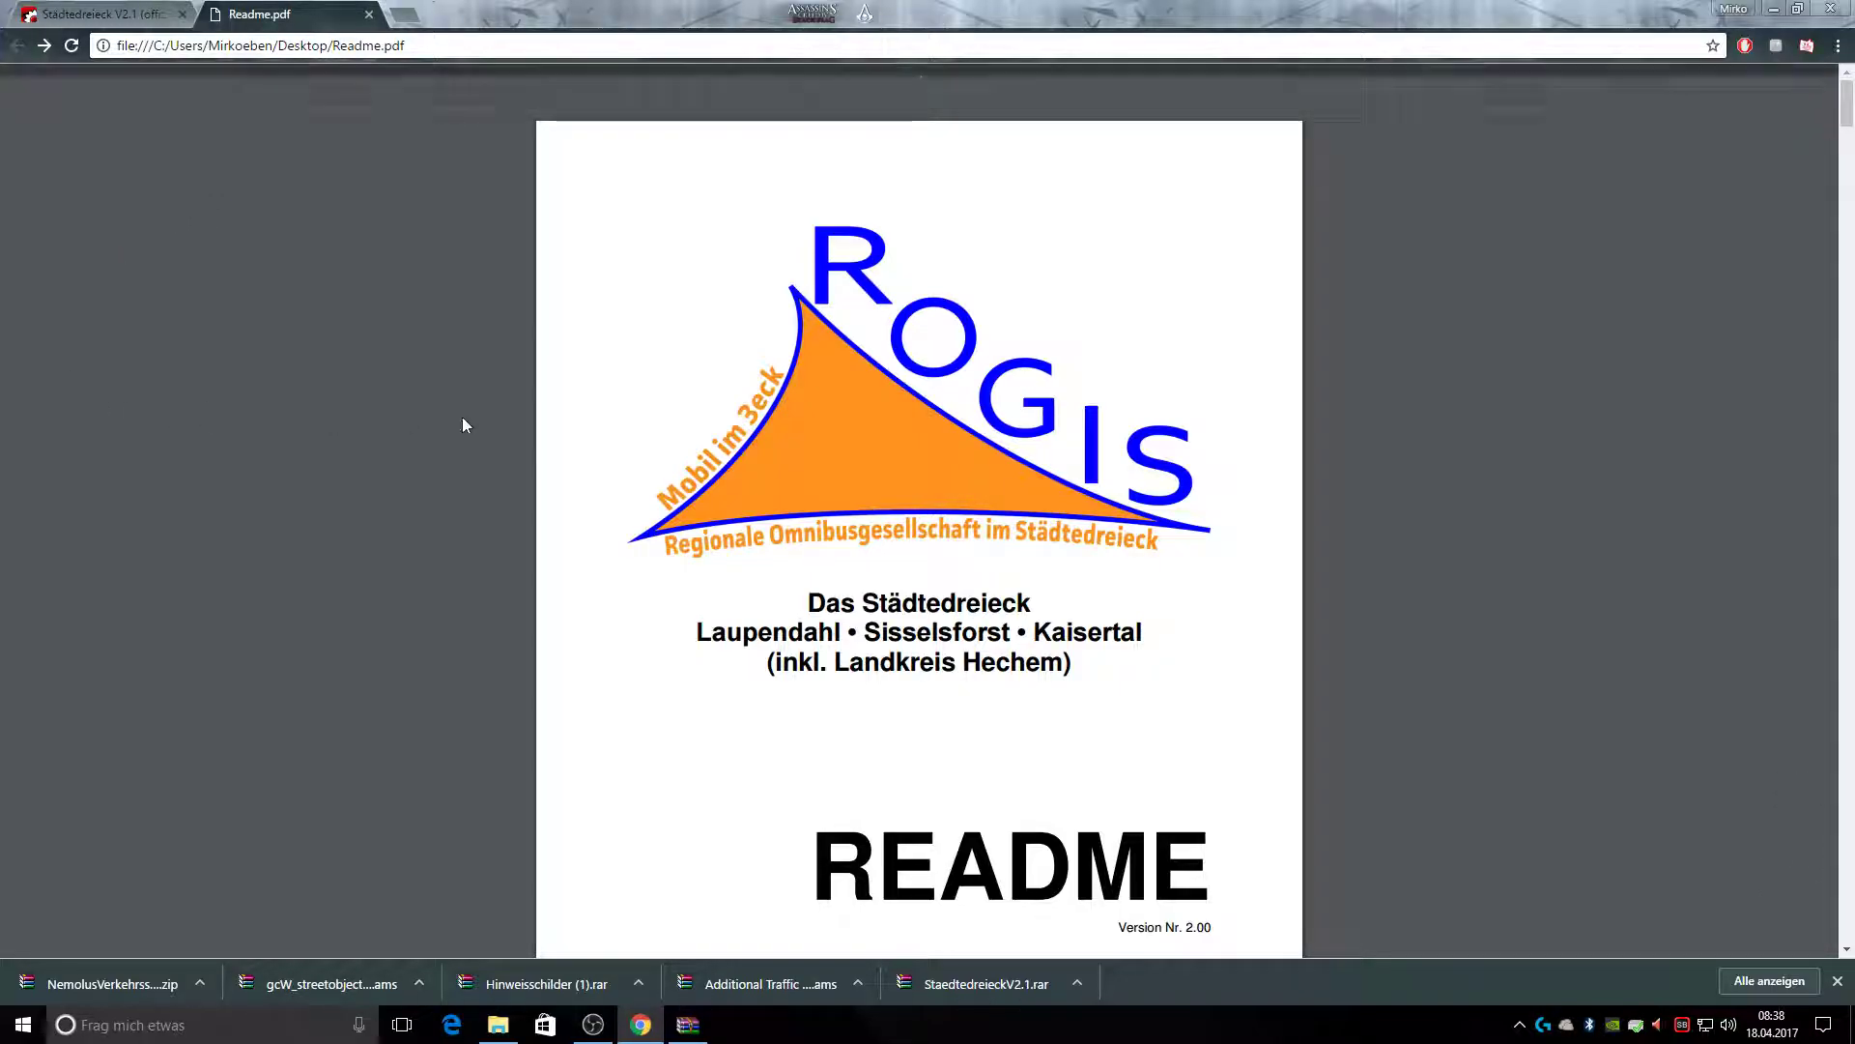
scroll(513, 463, down, 15)
scroll(1687, 598, down, 10)
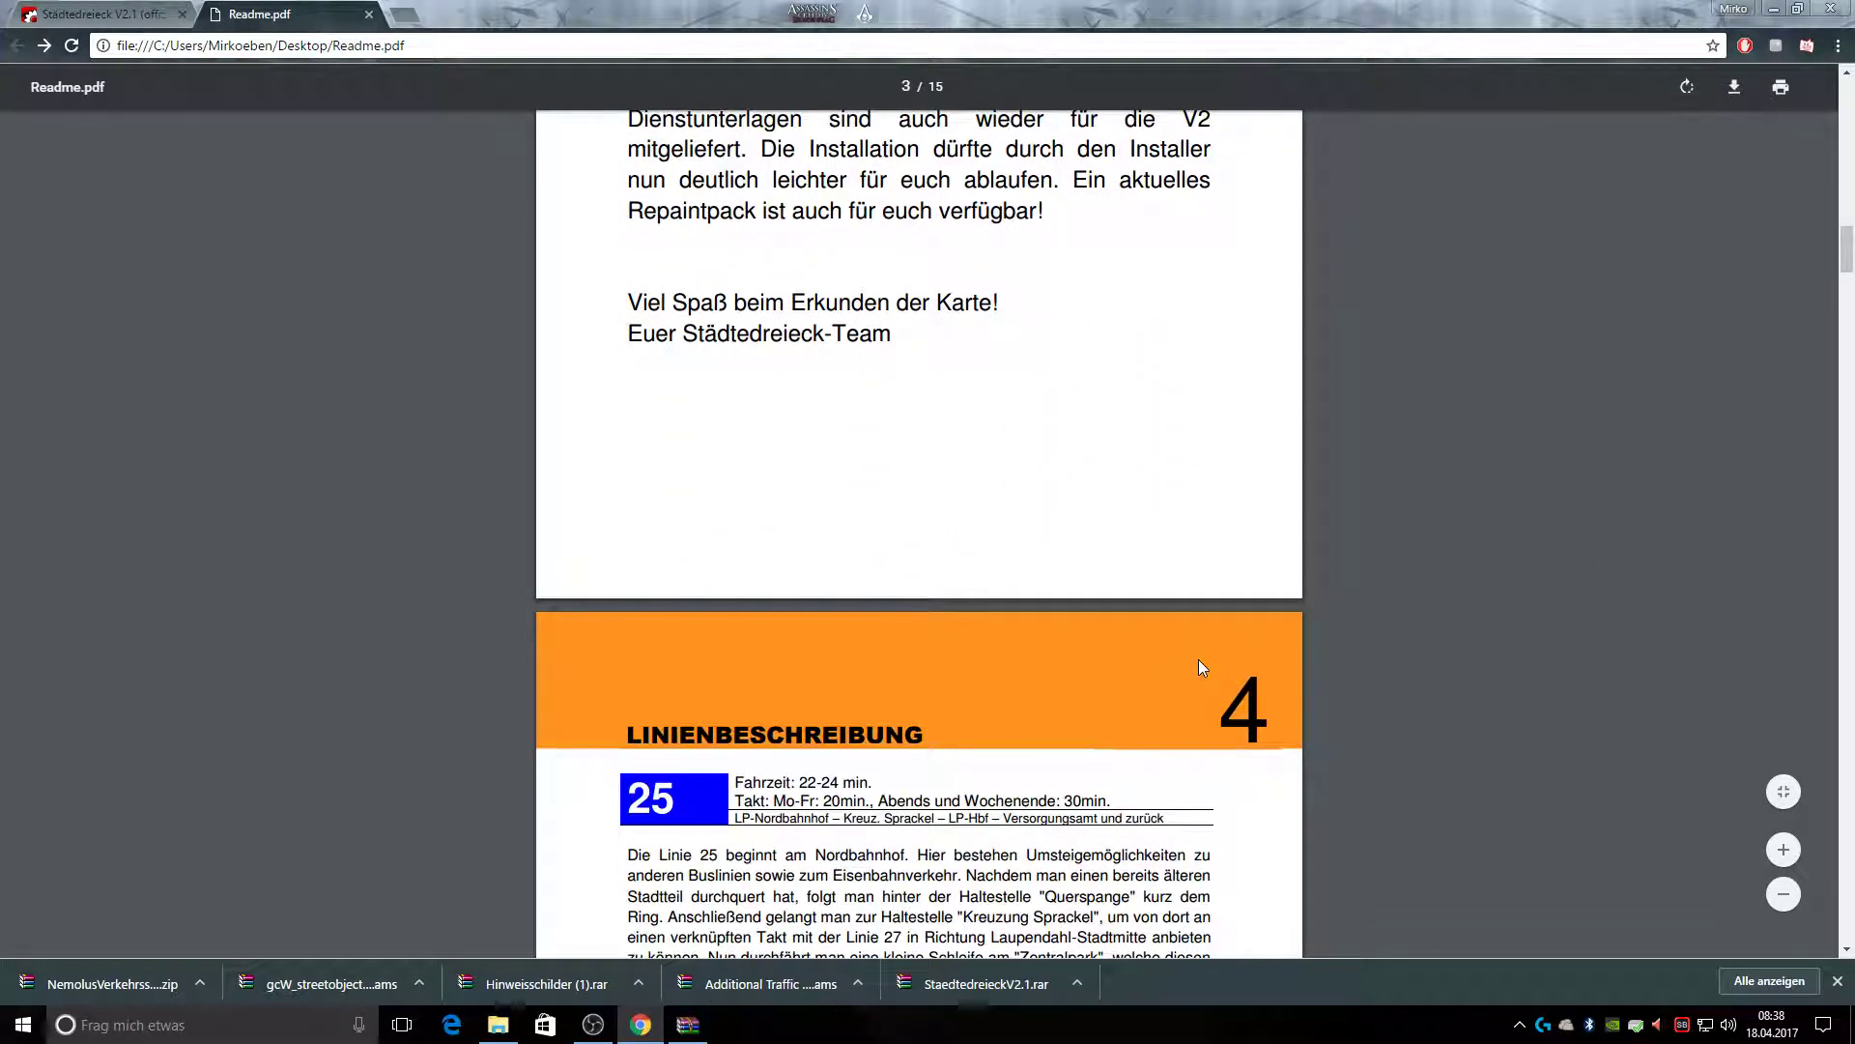
scroll(1199, 659, down, 14)
scroll(1150, 732, down, 15)
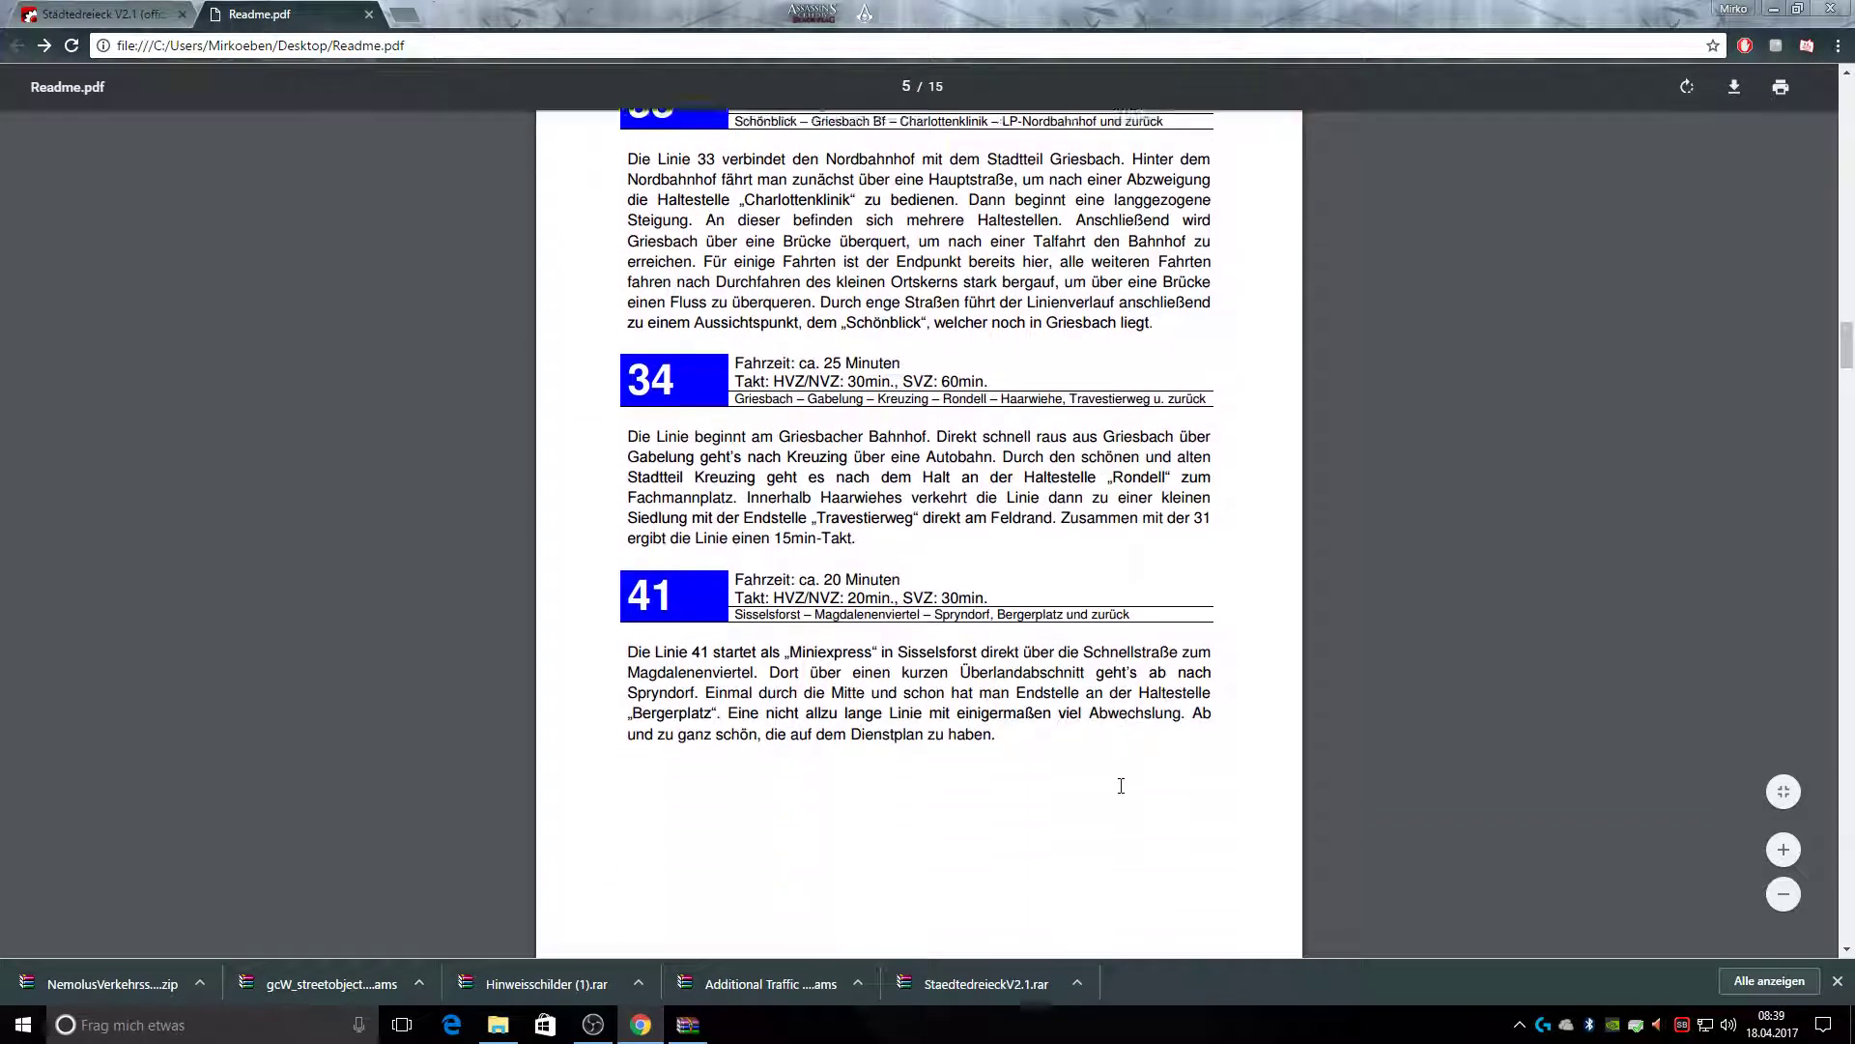
scroll(1190, 757, down, 4)
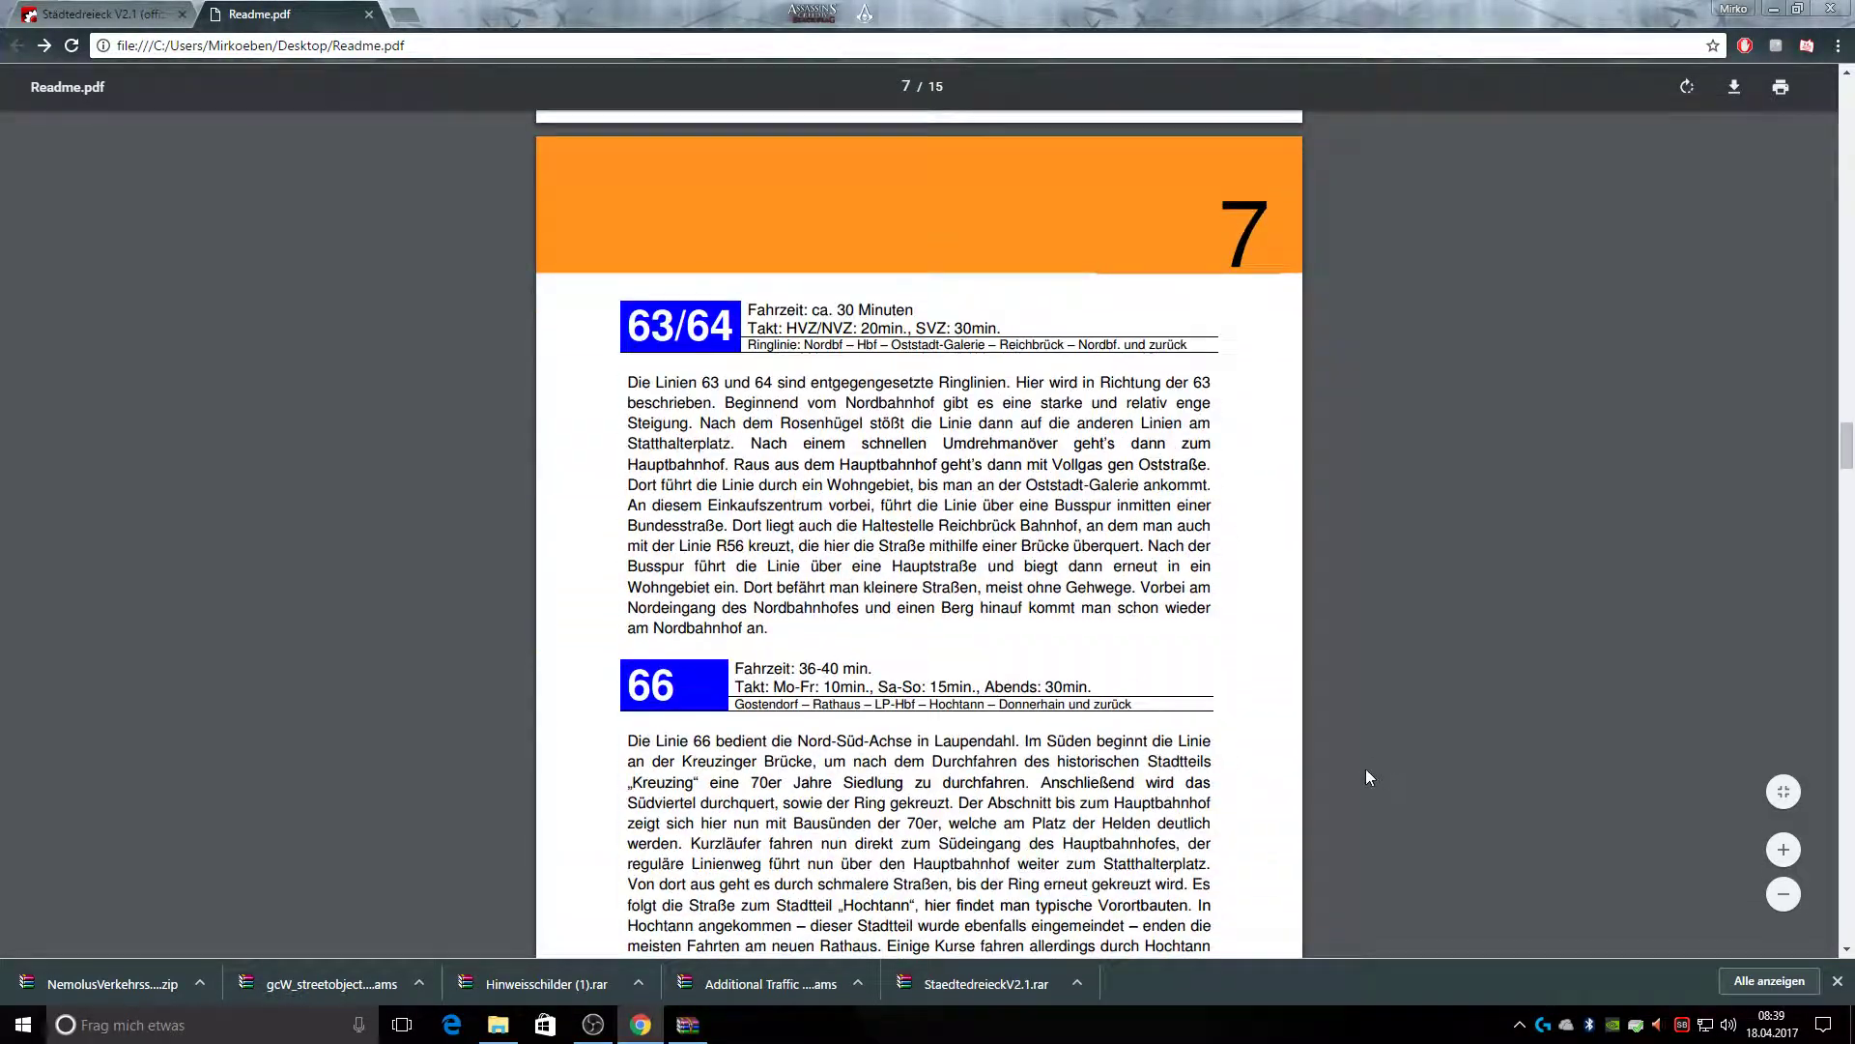
scroll(976, 710, down, 20)
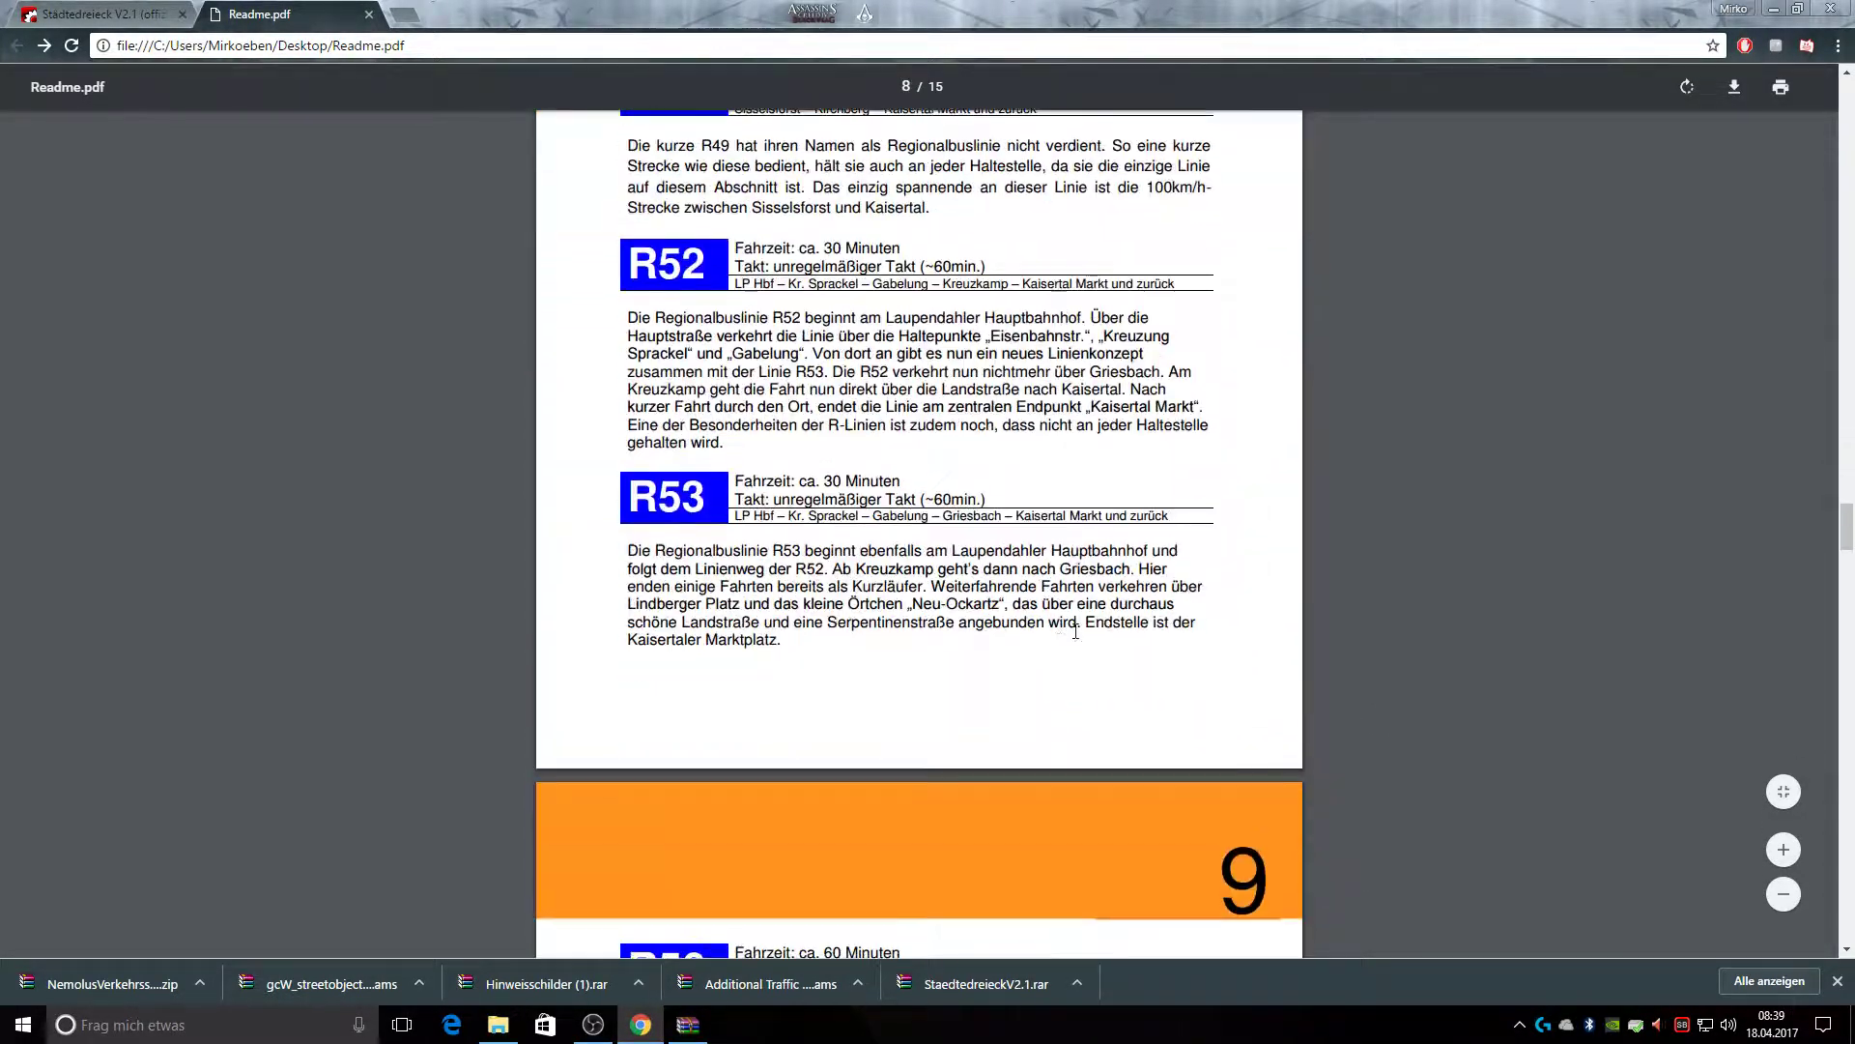
scroll(1846, 698, down, 6)
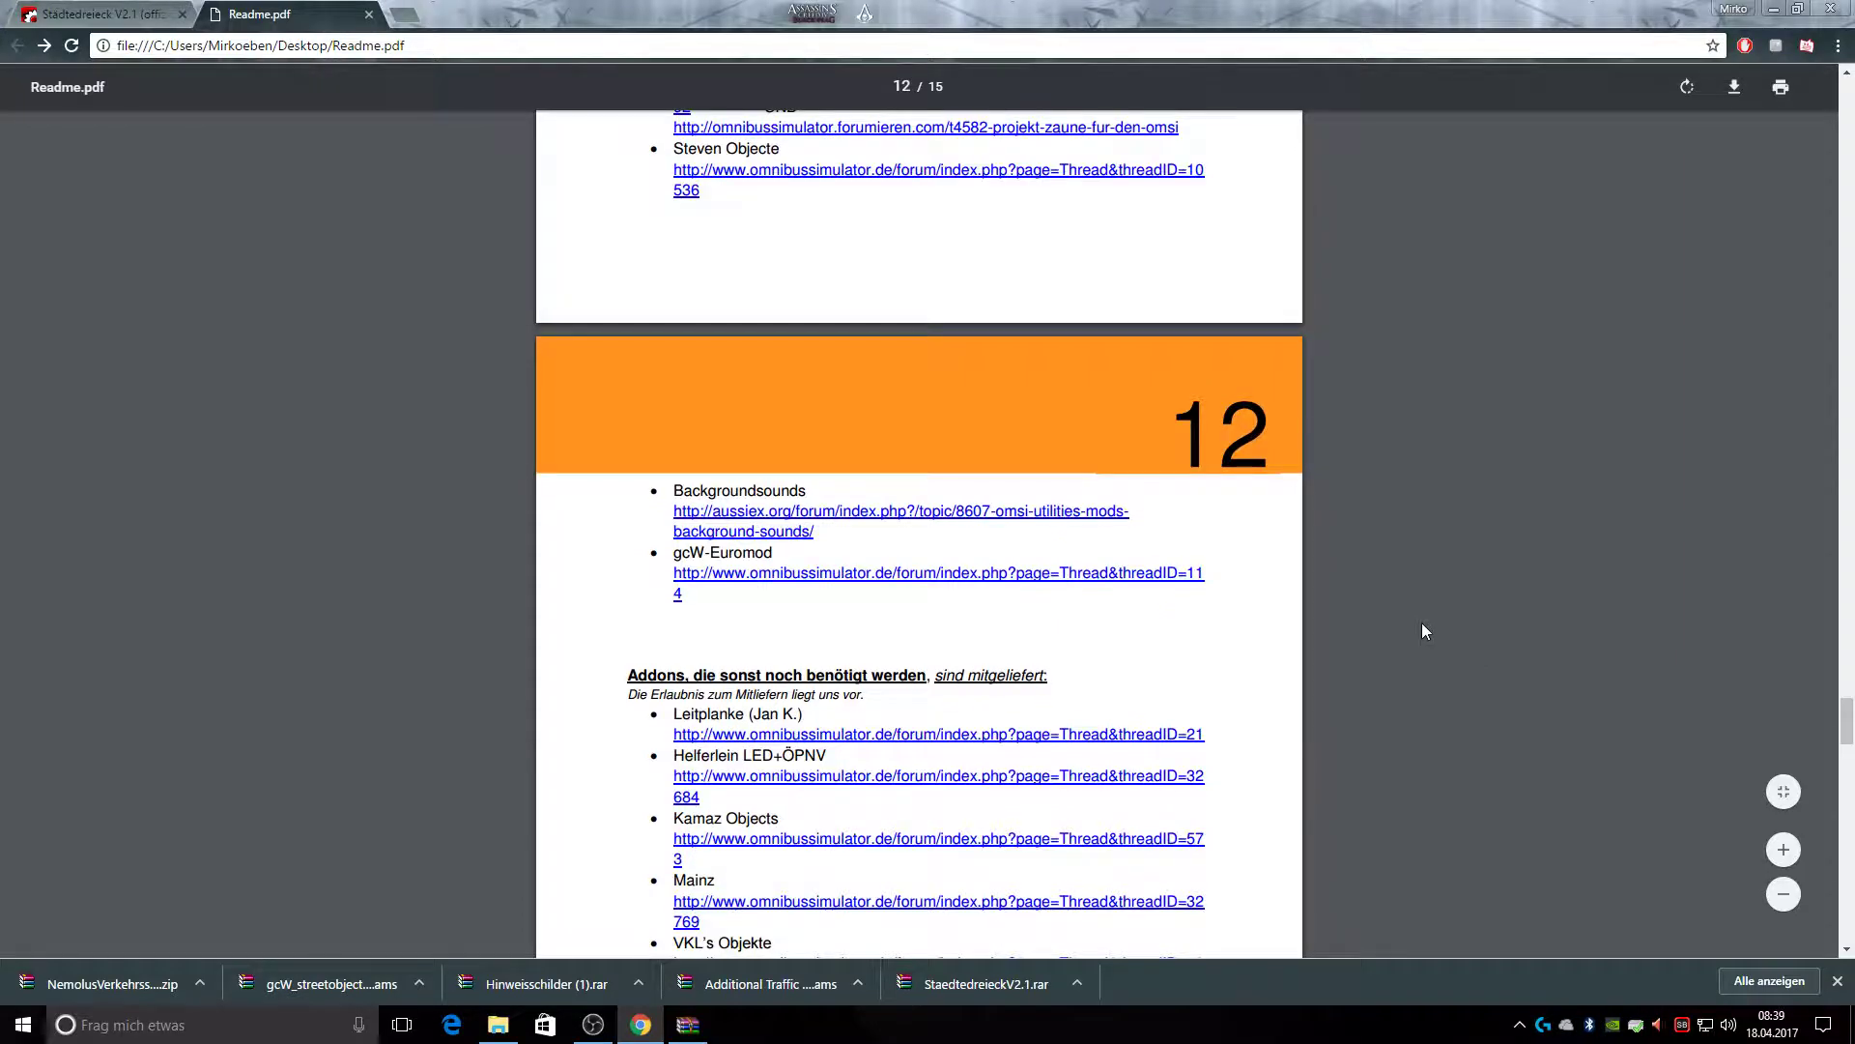
scroll(1423, 622, up, 4)
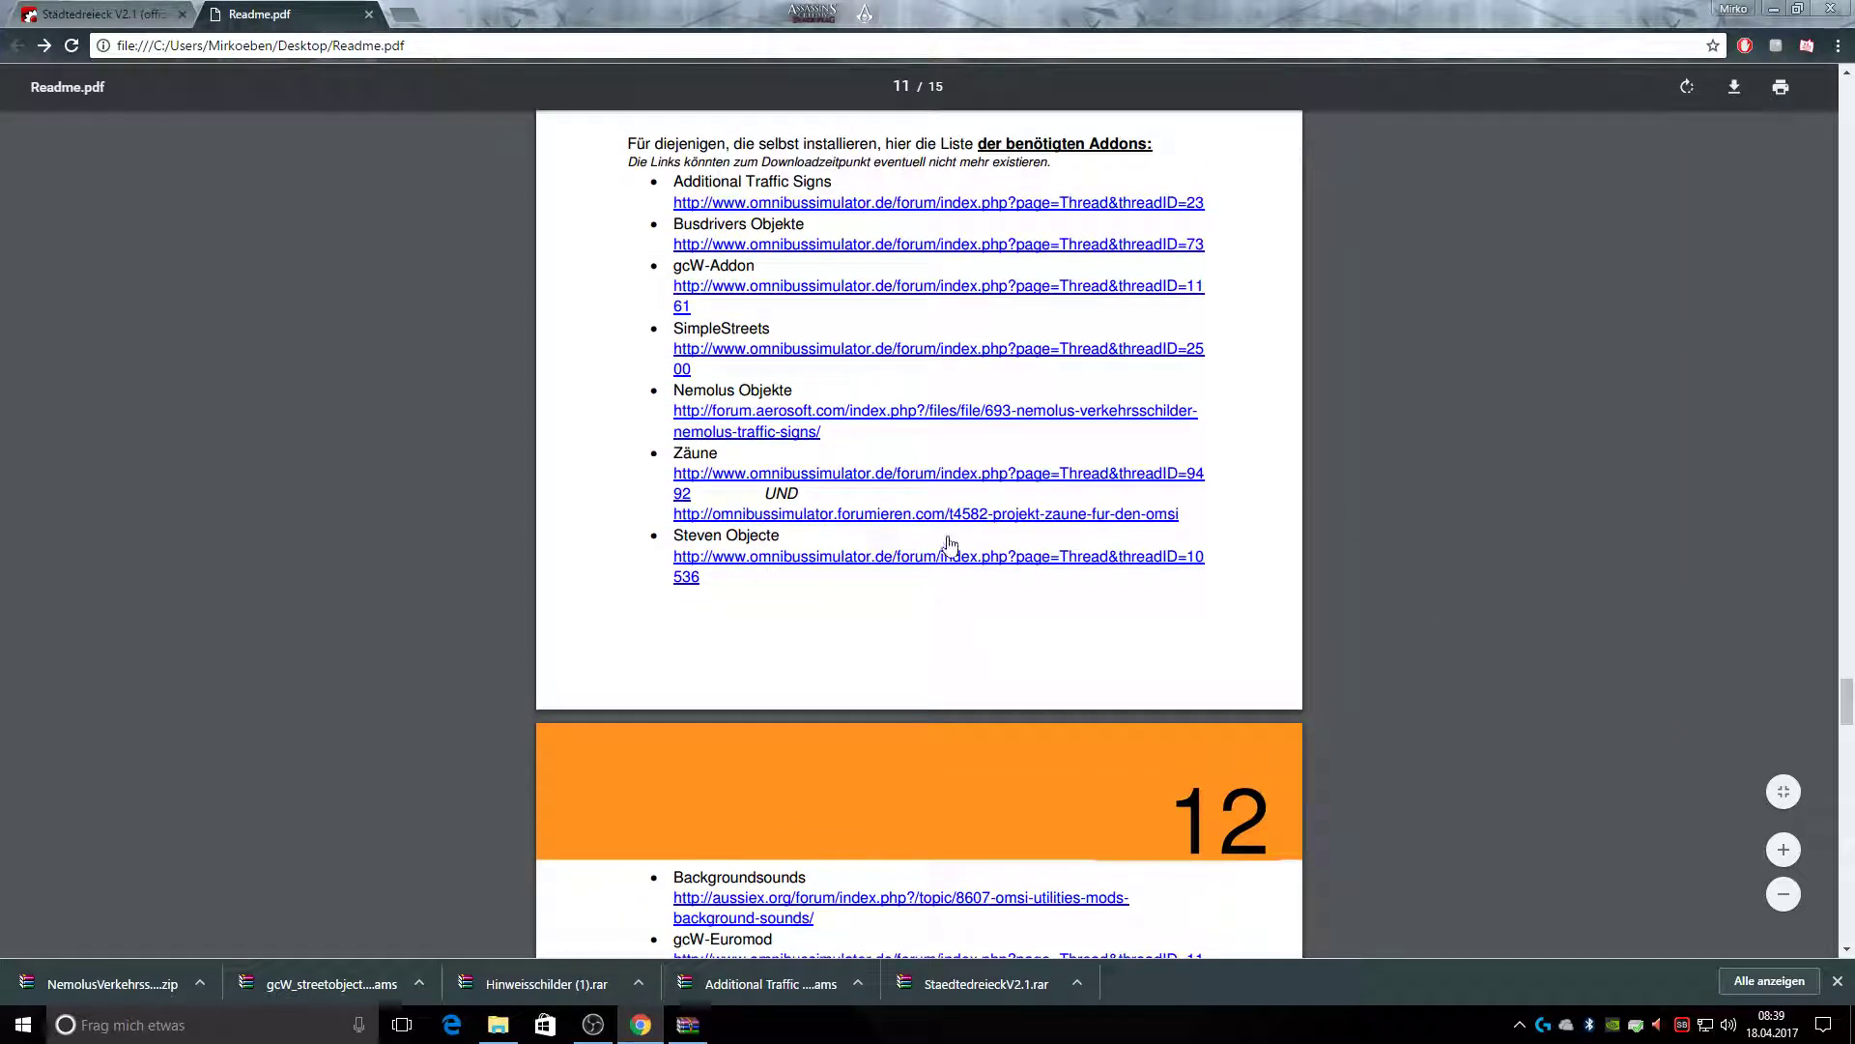
click(914, 483)
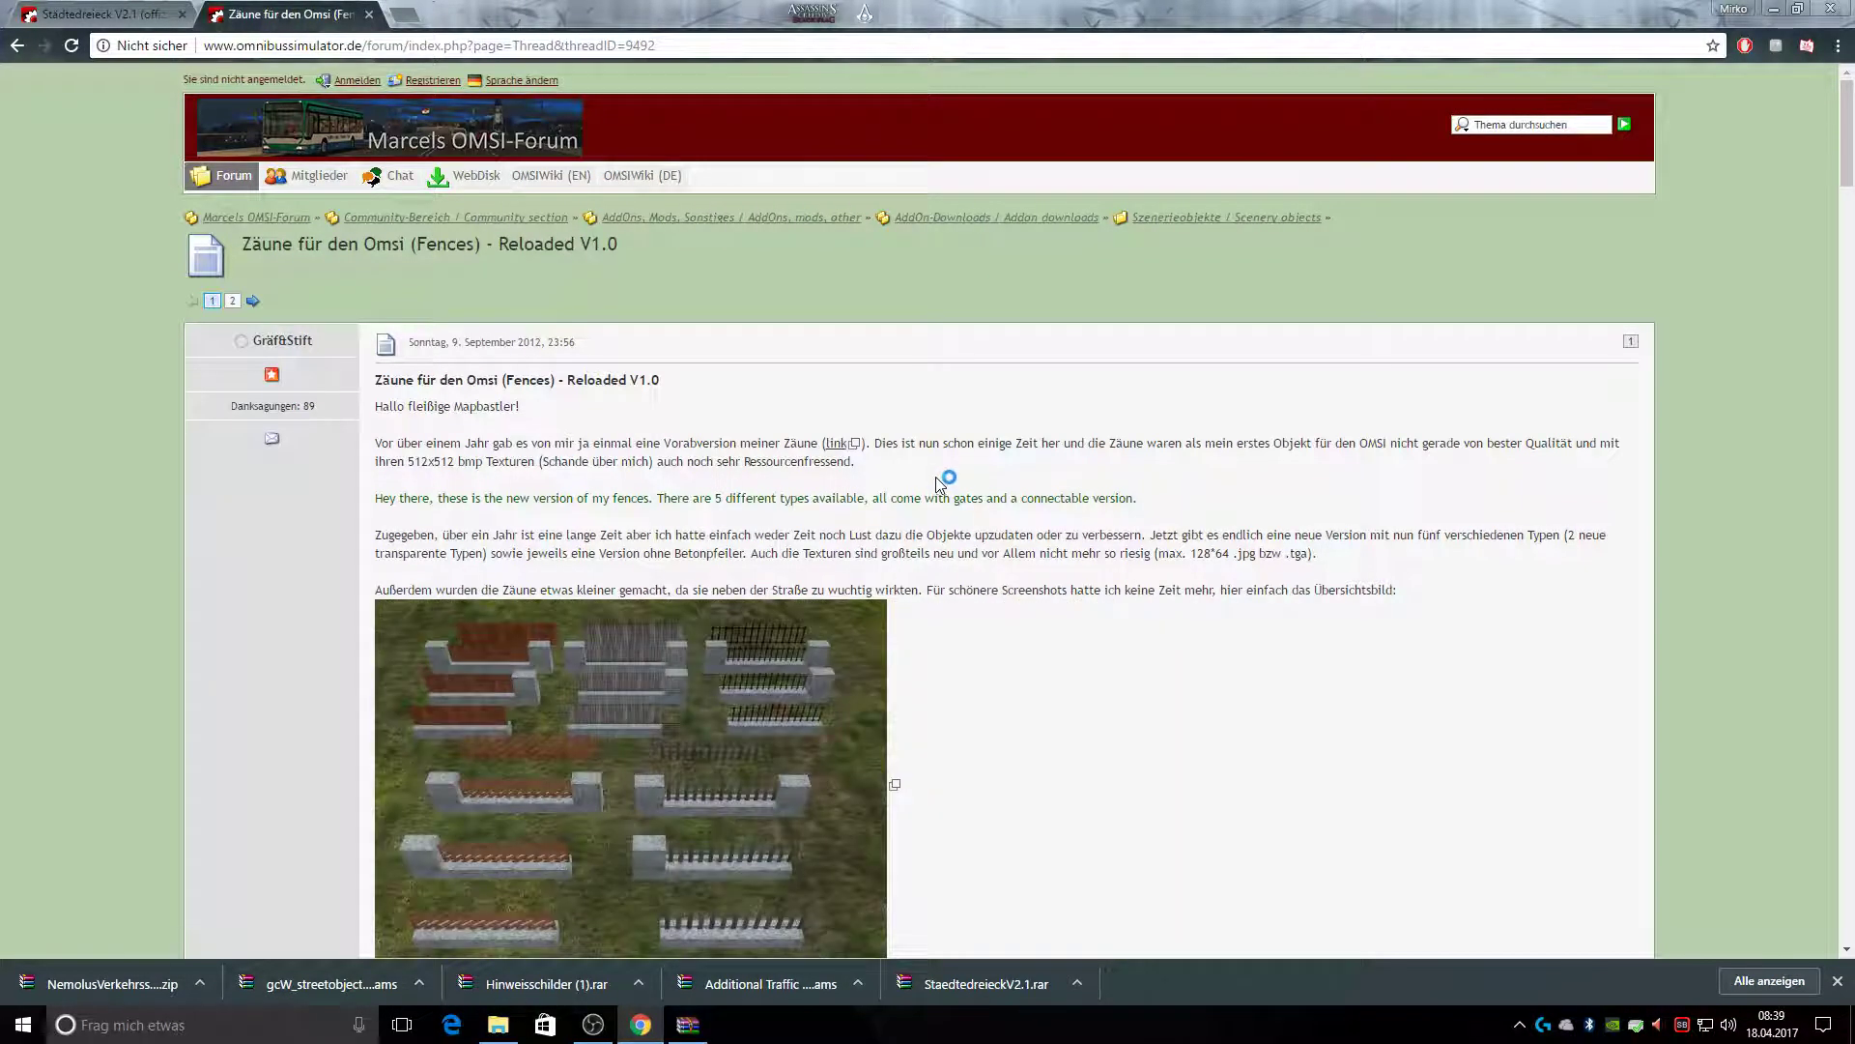
scroll(943, 491, down, 4)
click(739, 675)
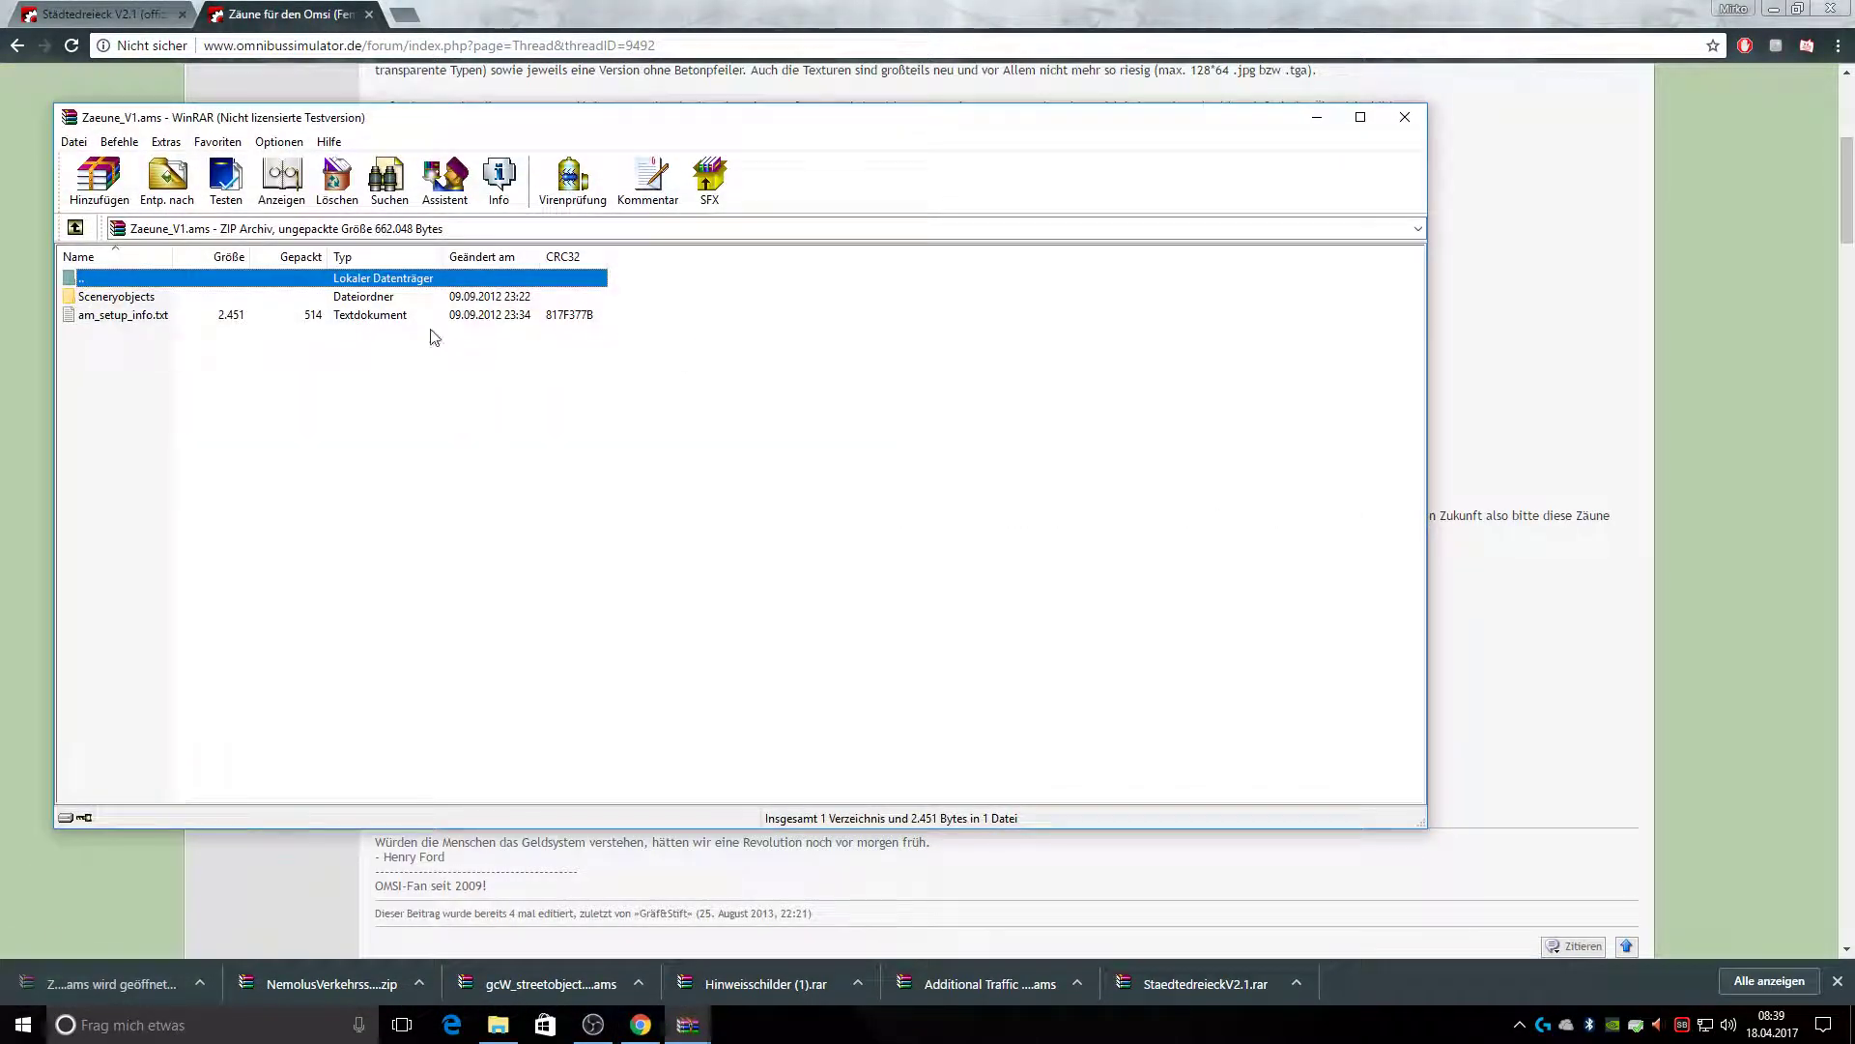
Extract the Sceneryobjects folder from Zaeune_V1.ams into the OMSI 2 folder and close the archive
drag(109, 303, 1815, 570)
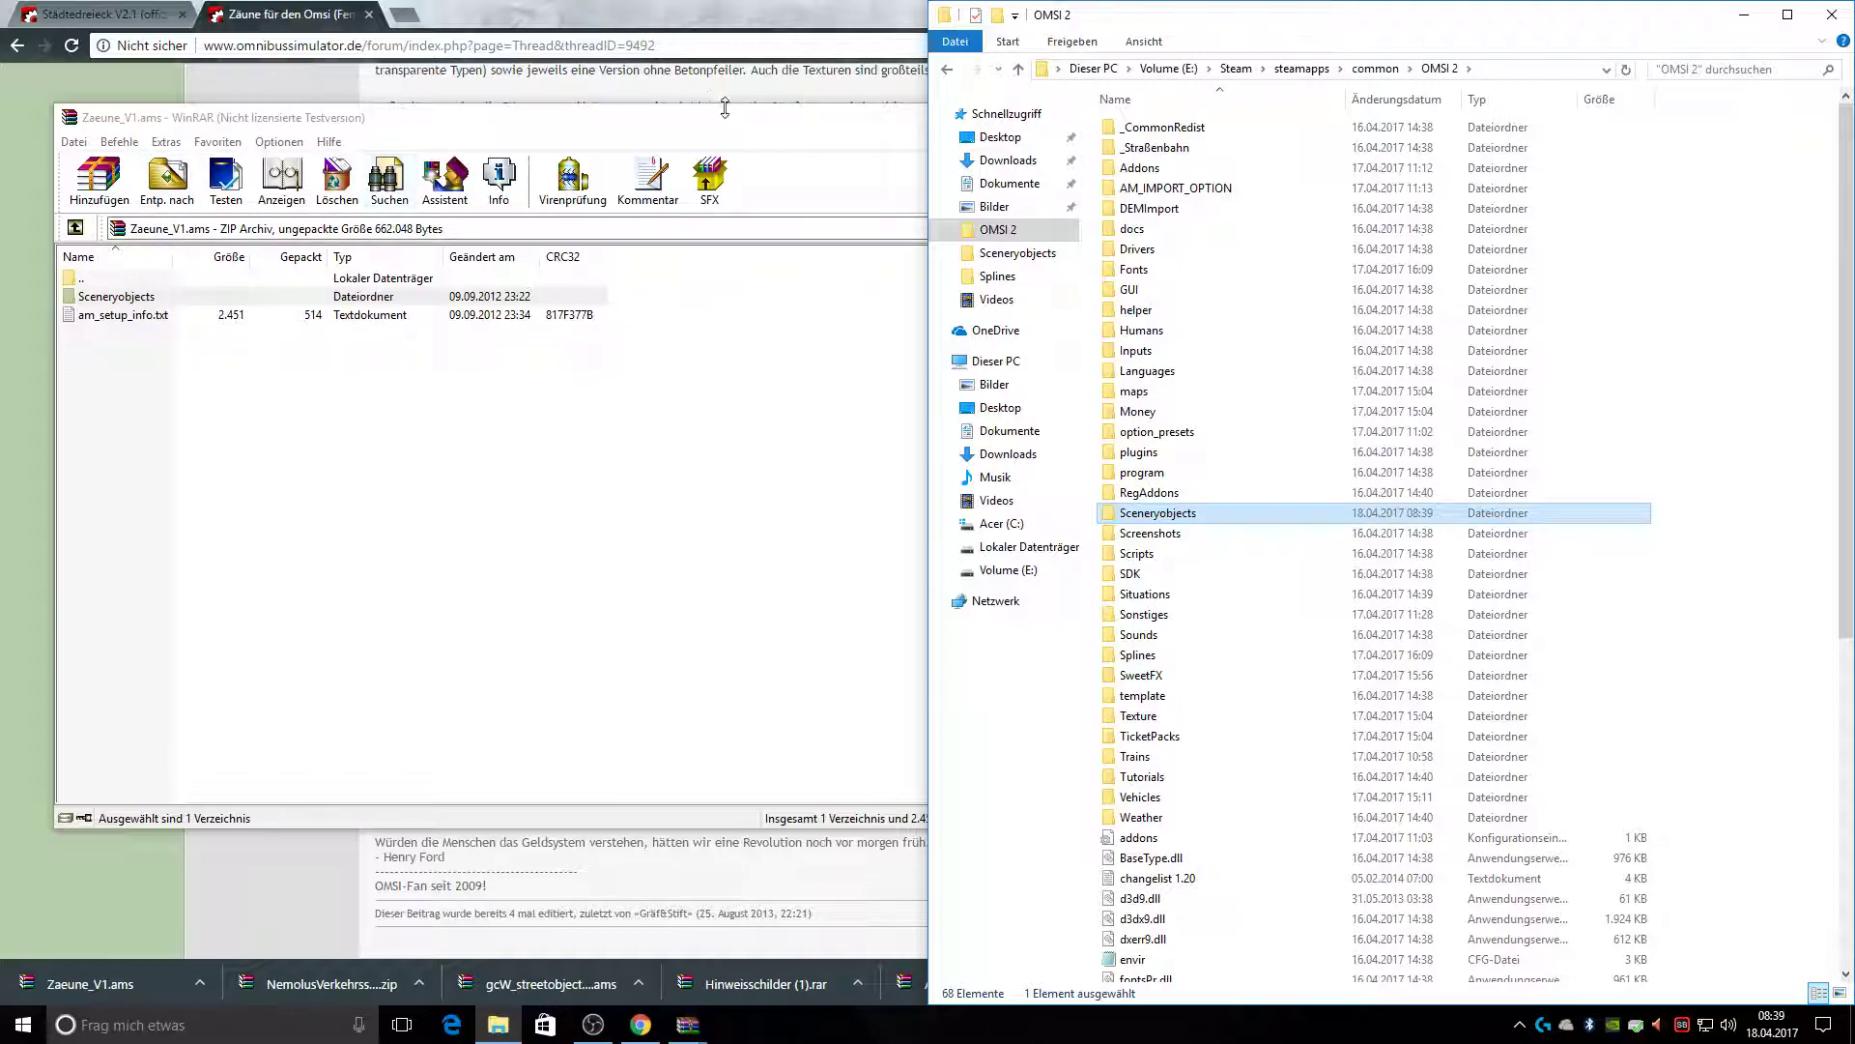
drag(868, 117, 876, 116)
click(1410, 118)
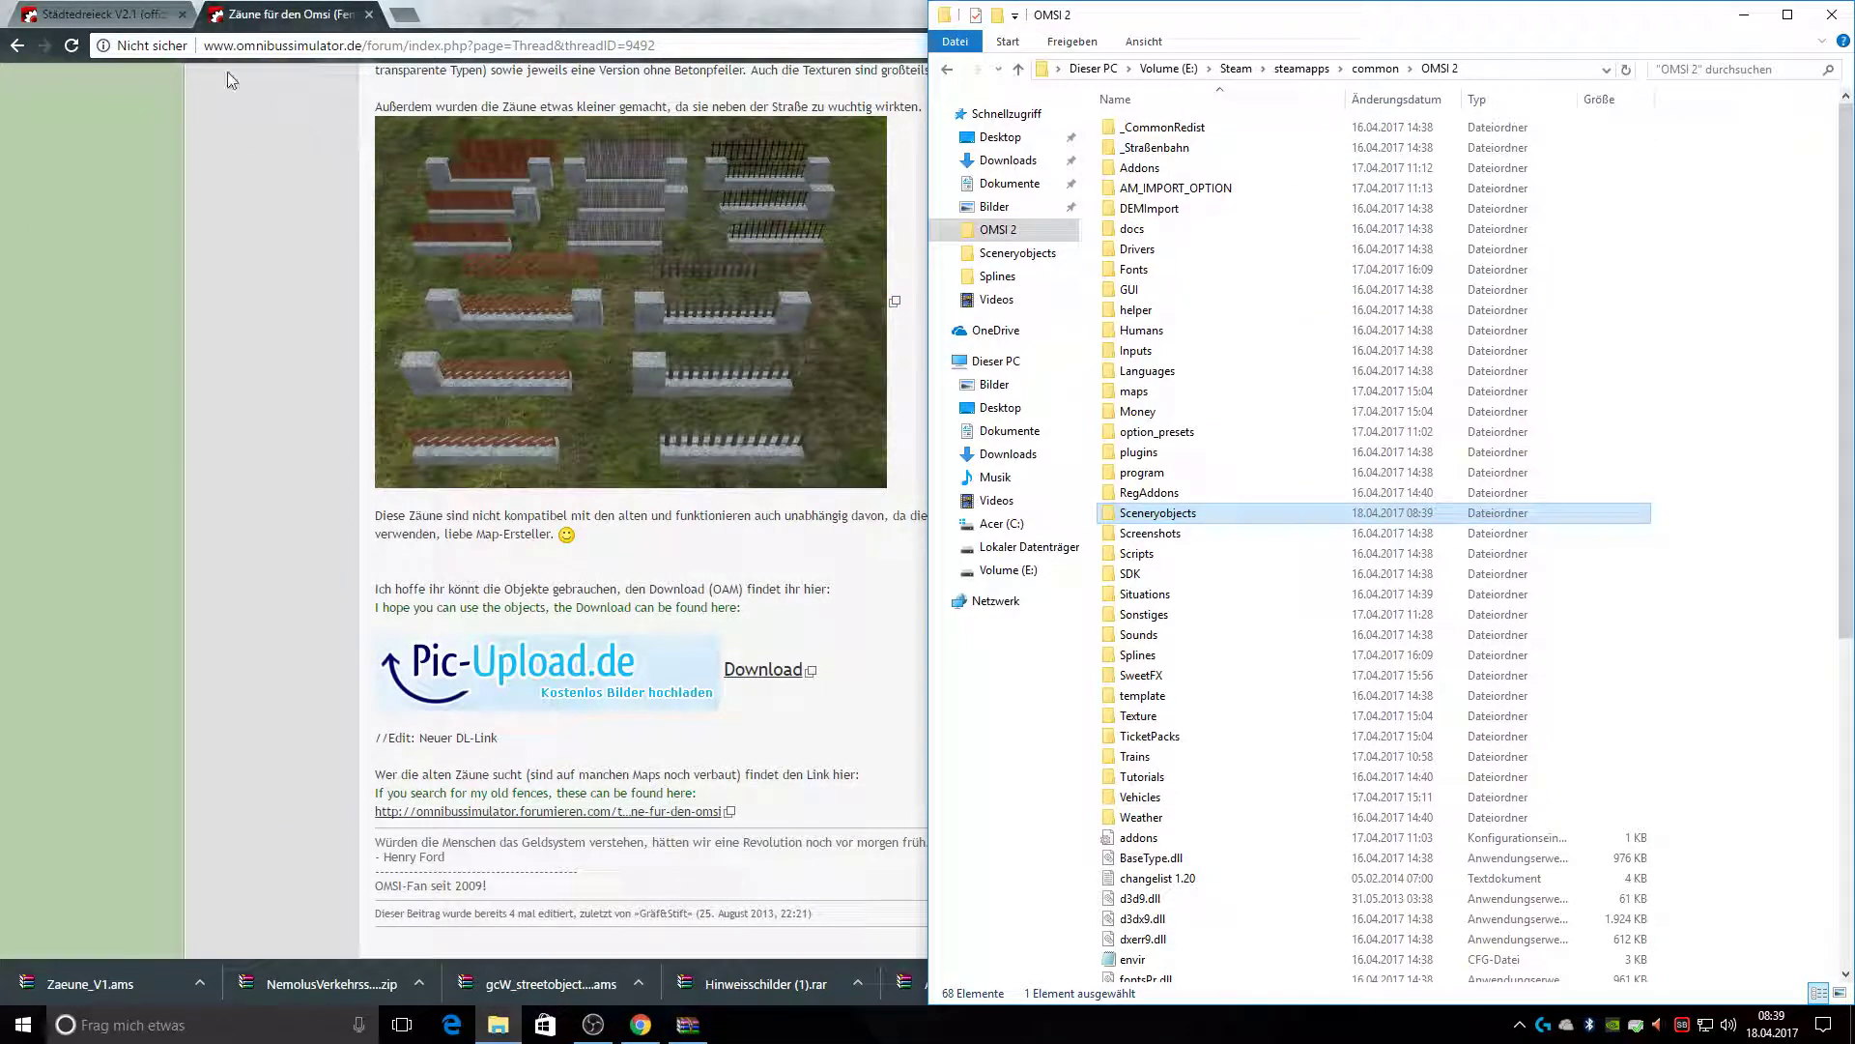
Follow the Readme's second Zäune link to the OMSI Zäune V 0.1 page, then download and open Zaun_Pack.zip
click(18, 46)
scroll(1030, 628, down, 10)
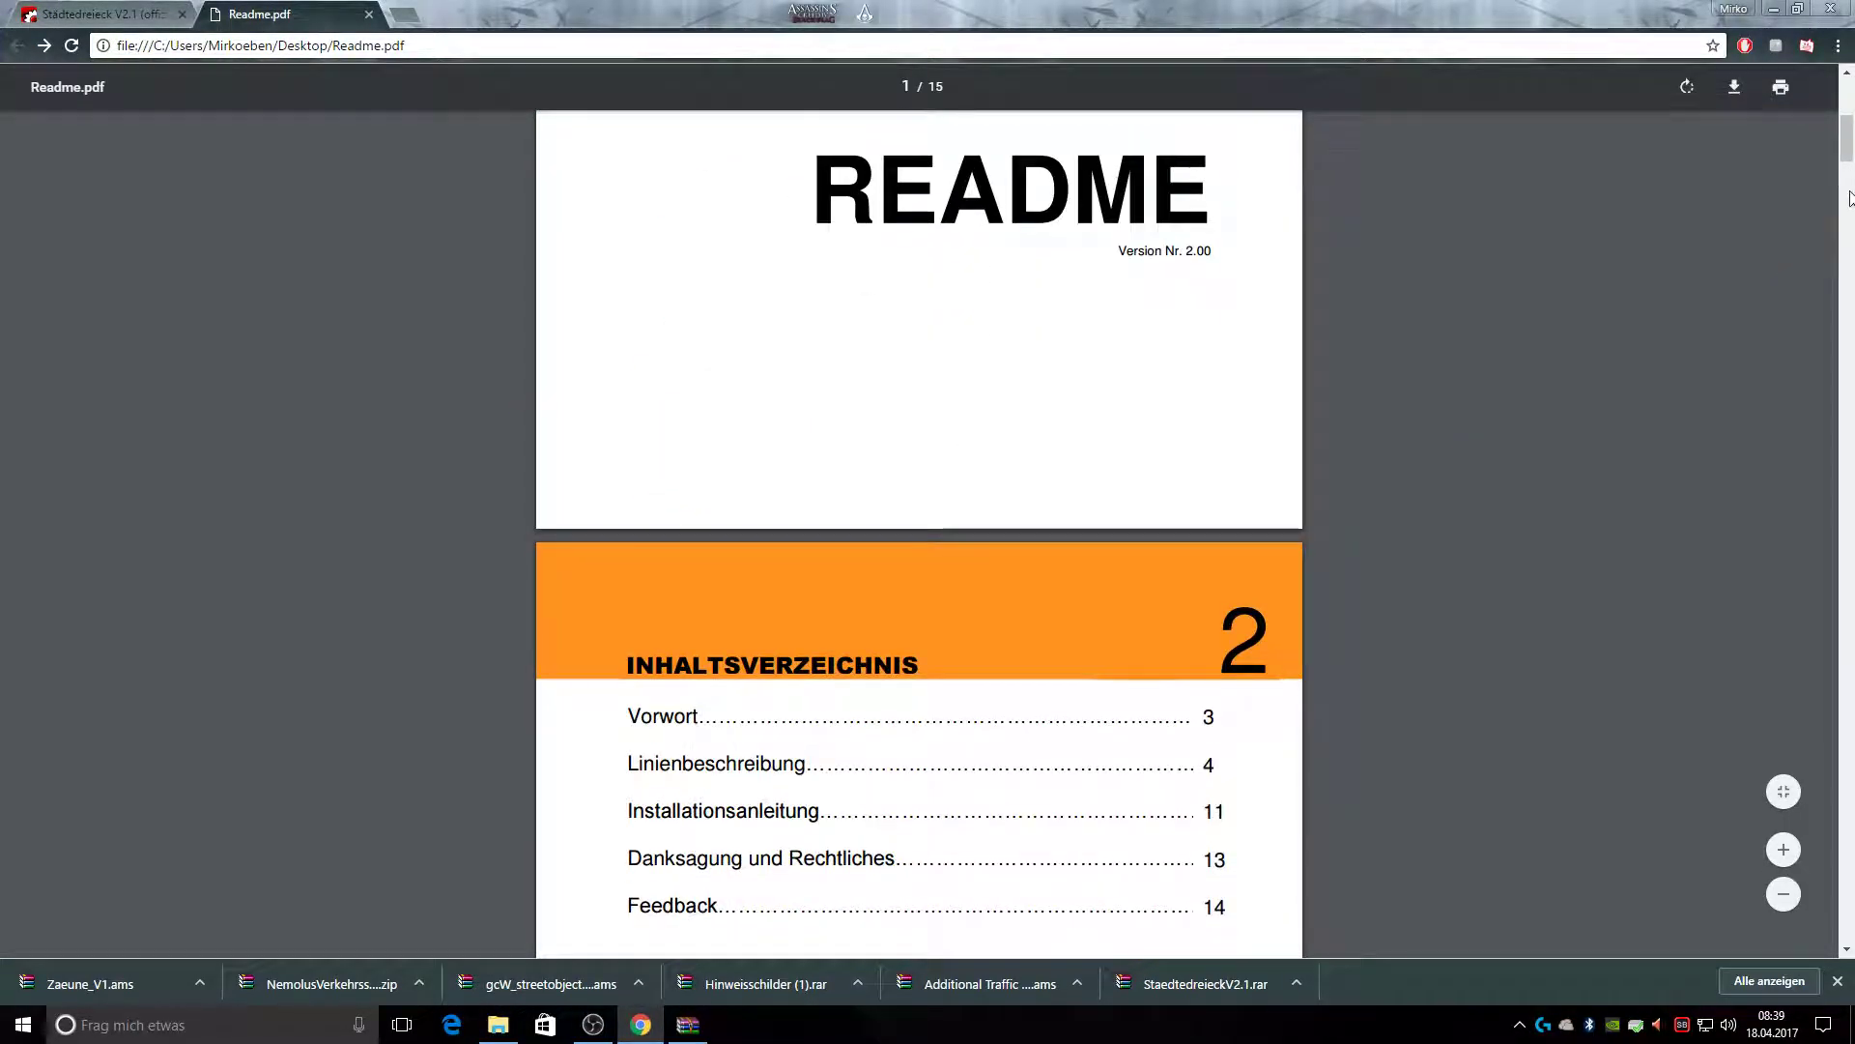
drag(1850, 290, 1757, 692)
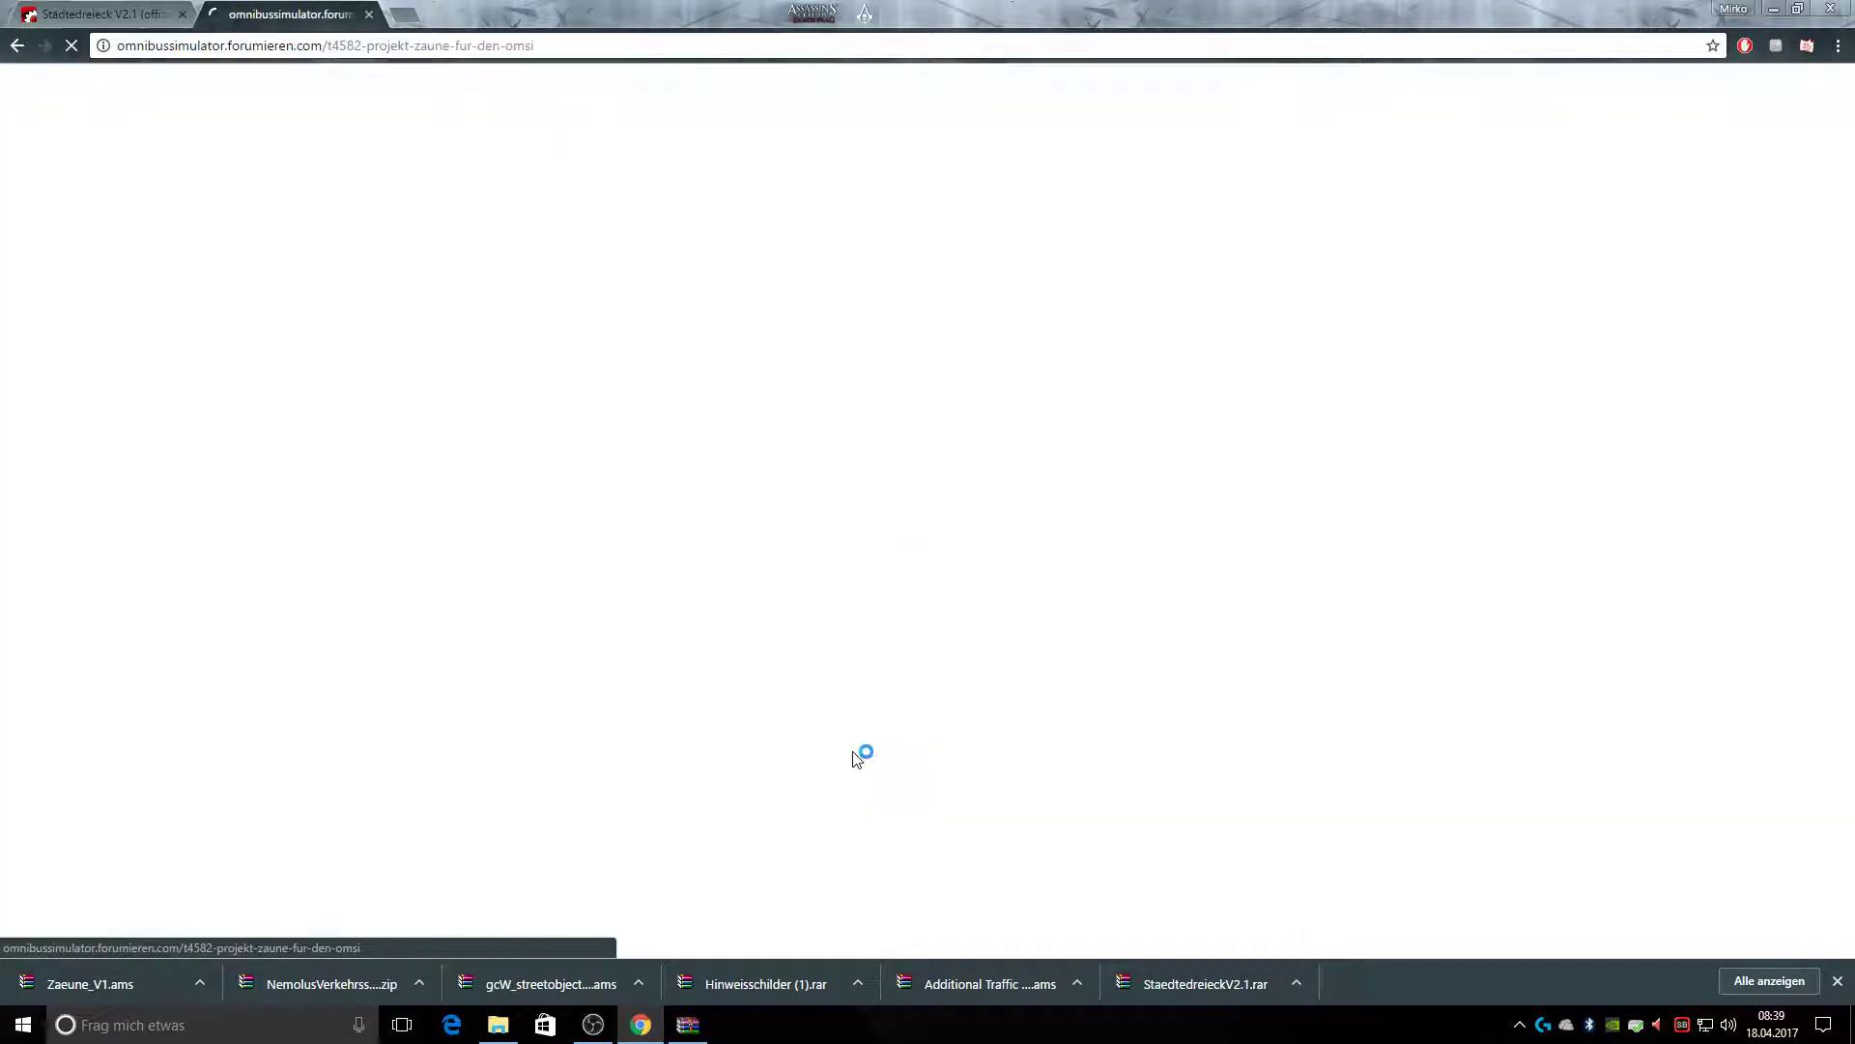
scroll(657, 452, down, 7)
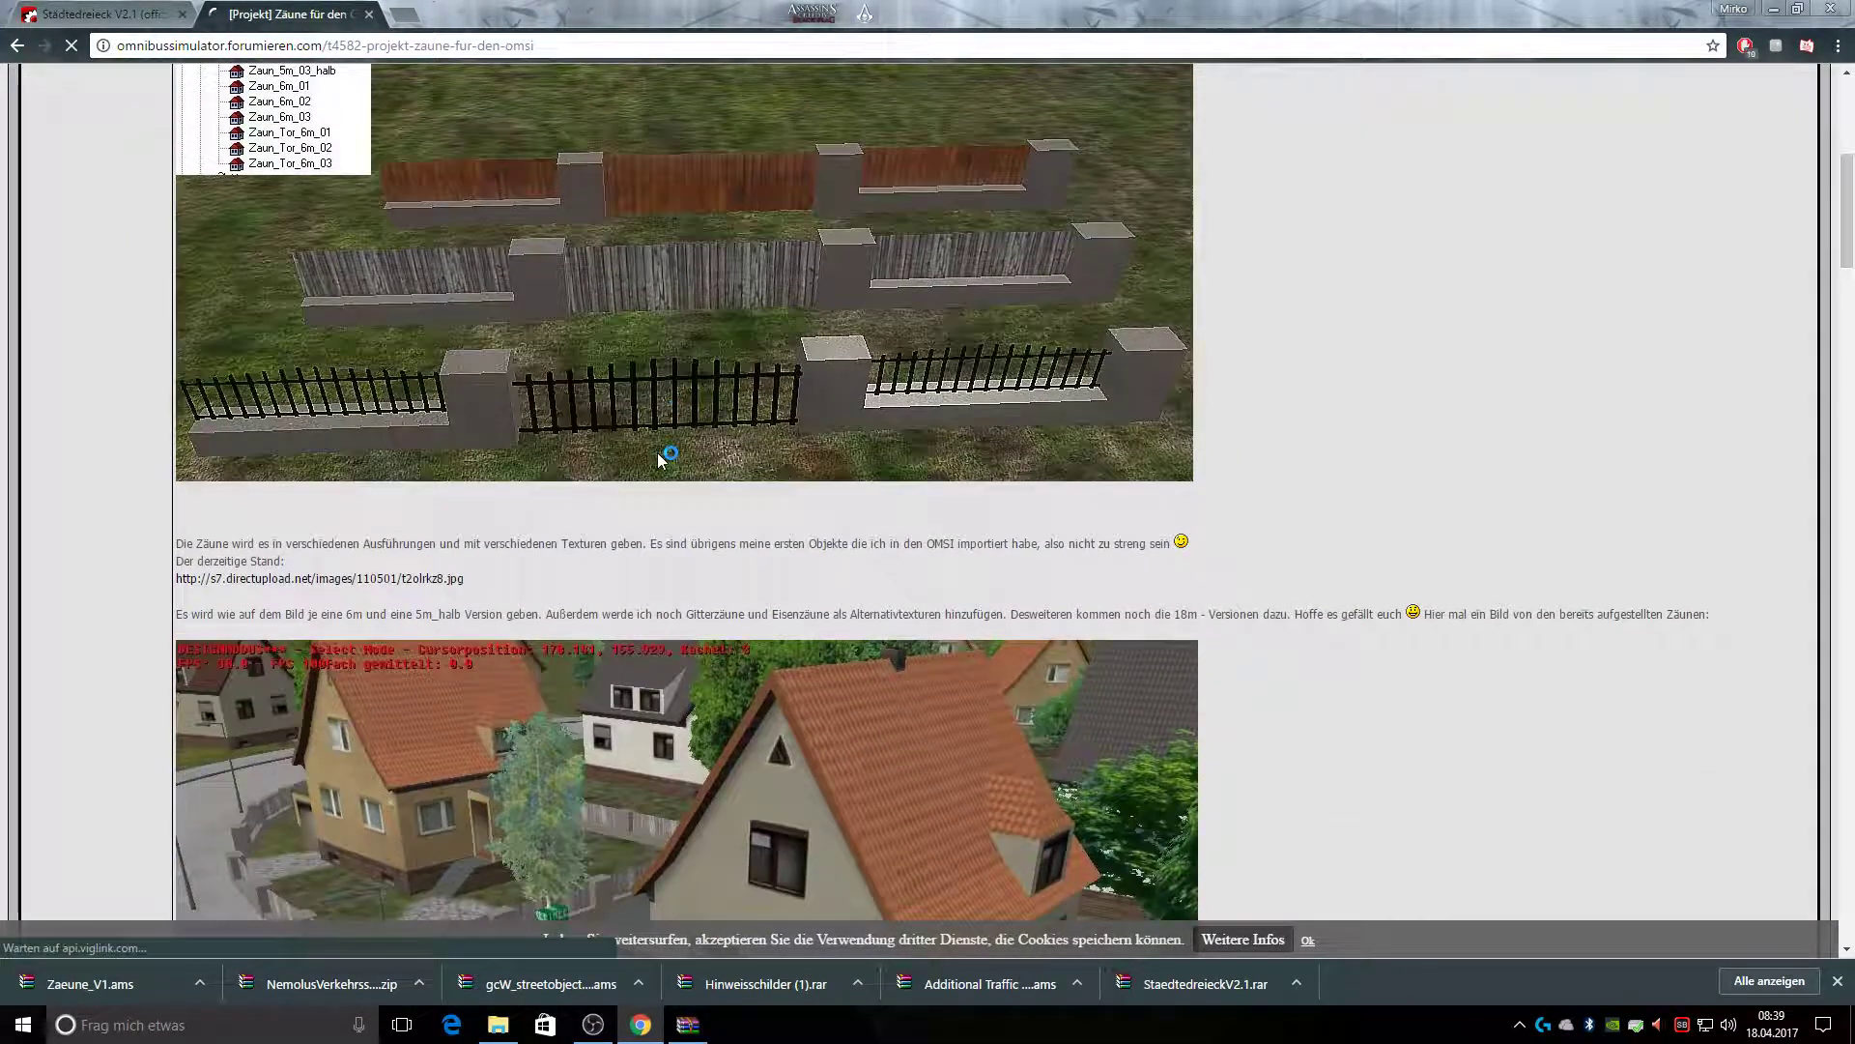
scroll(657, 452, down, 9)
scroll(427, 483, up, 8)
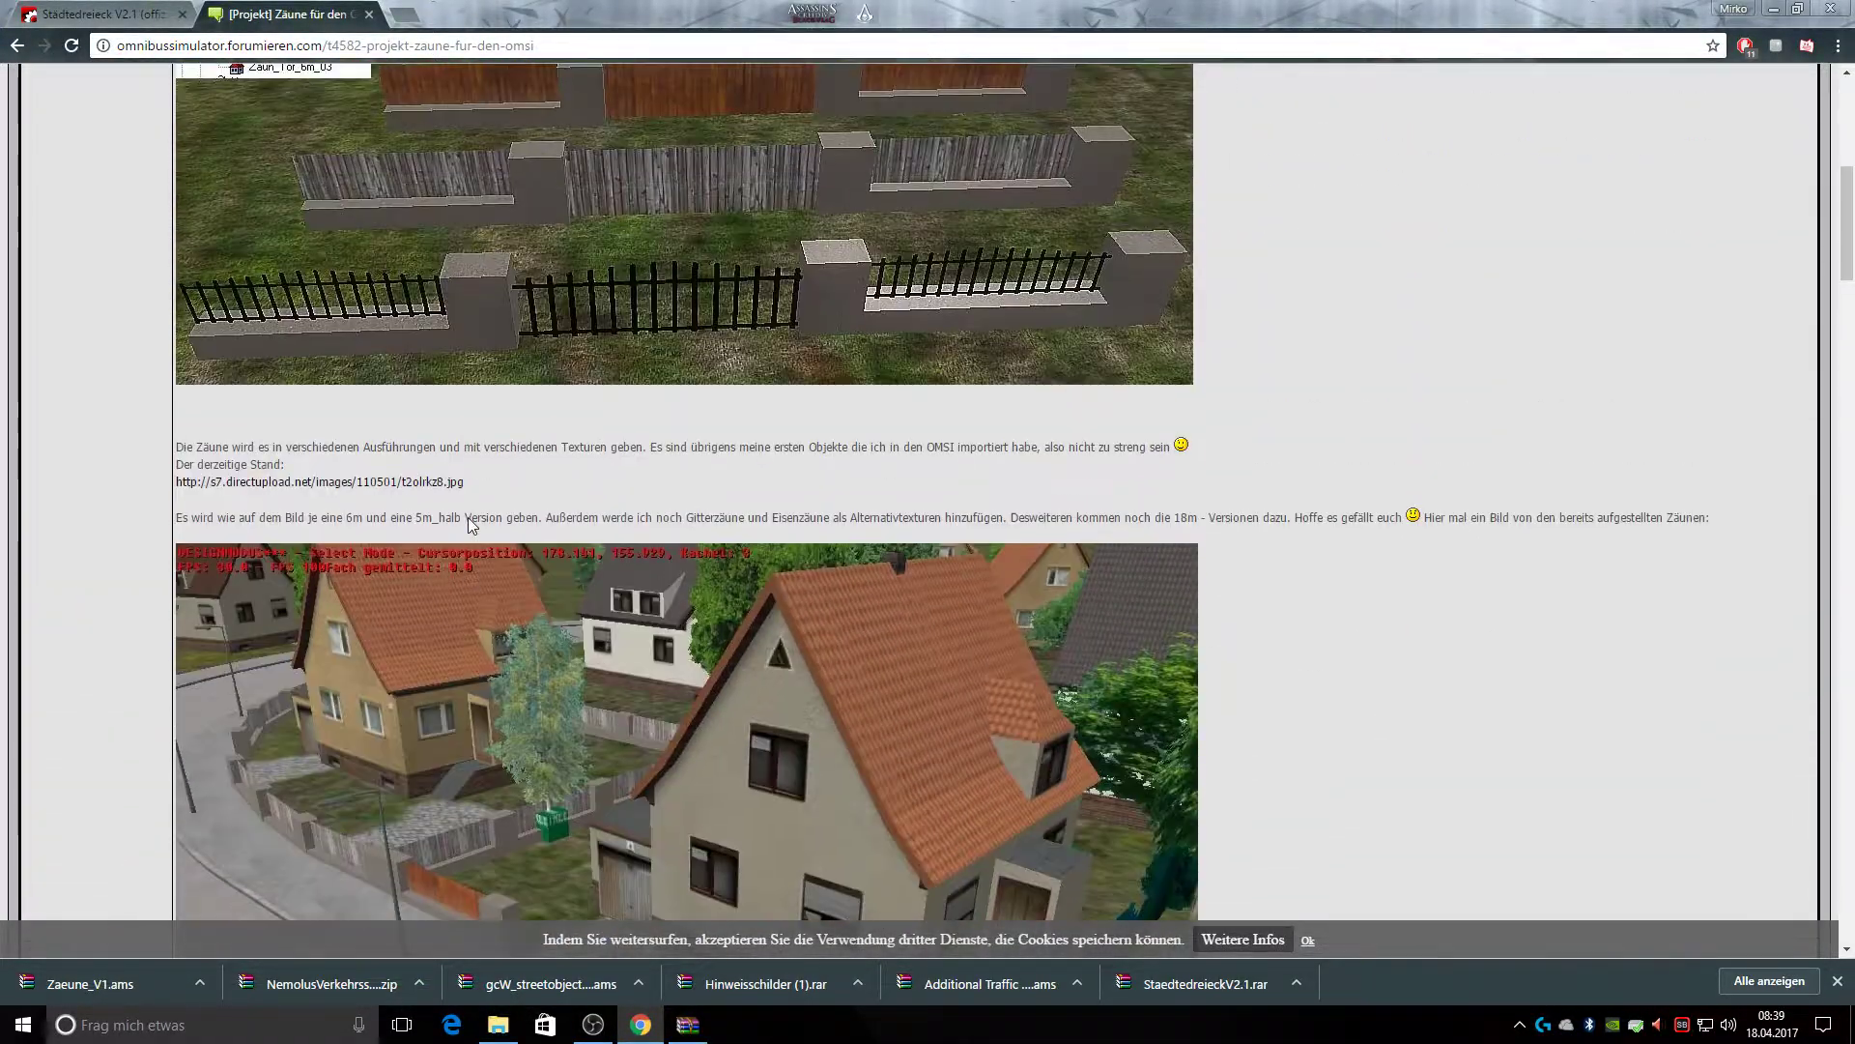
scroll(468, 518, up, 5)
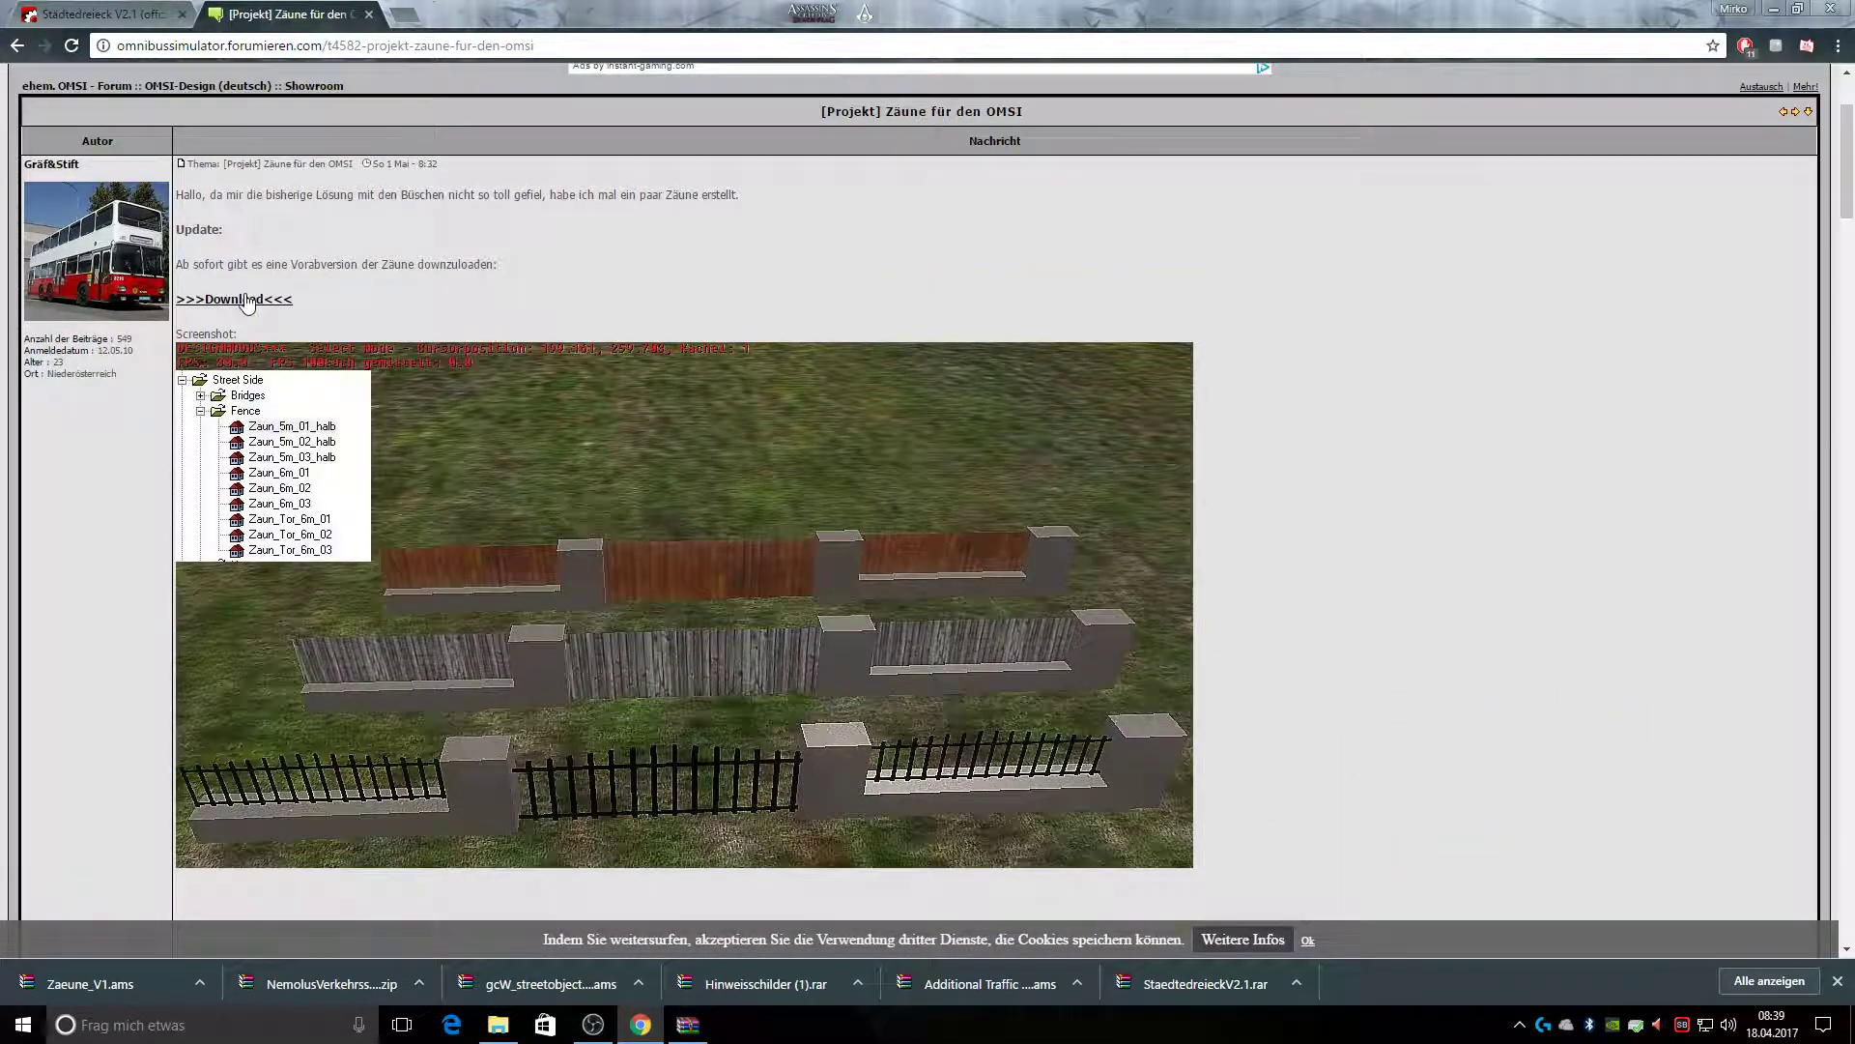
click(246, 299)
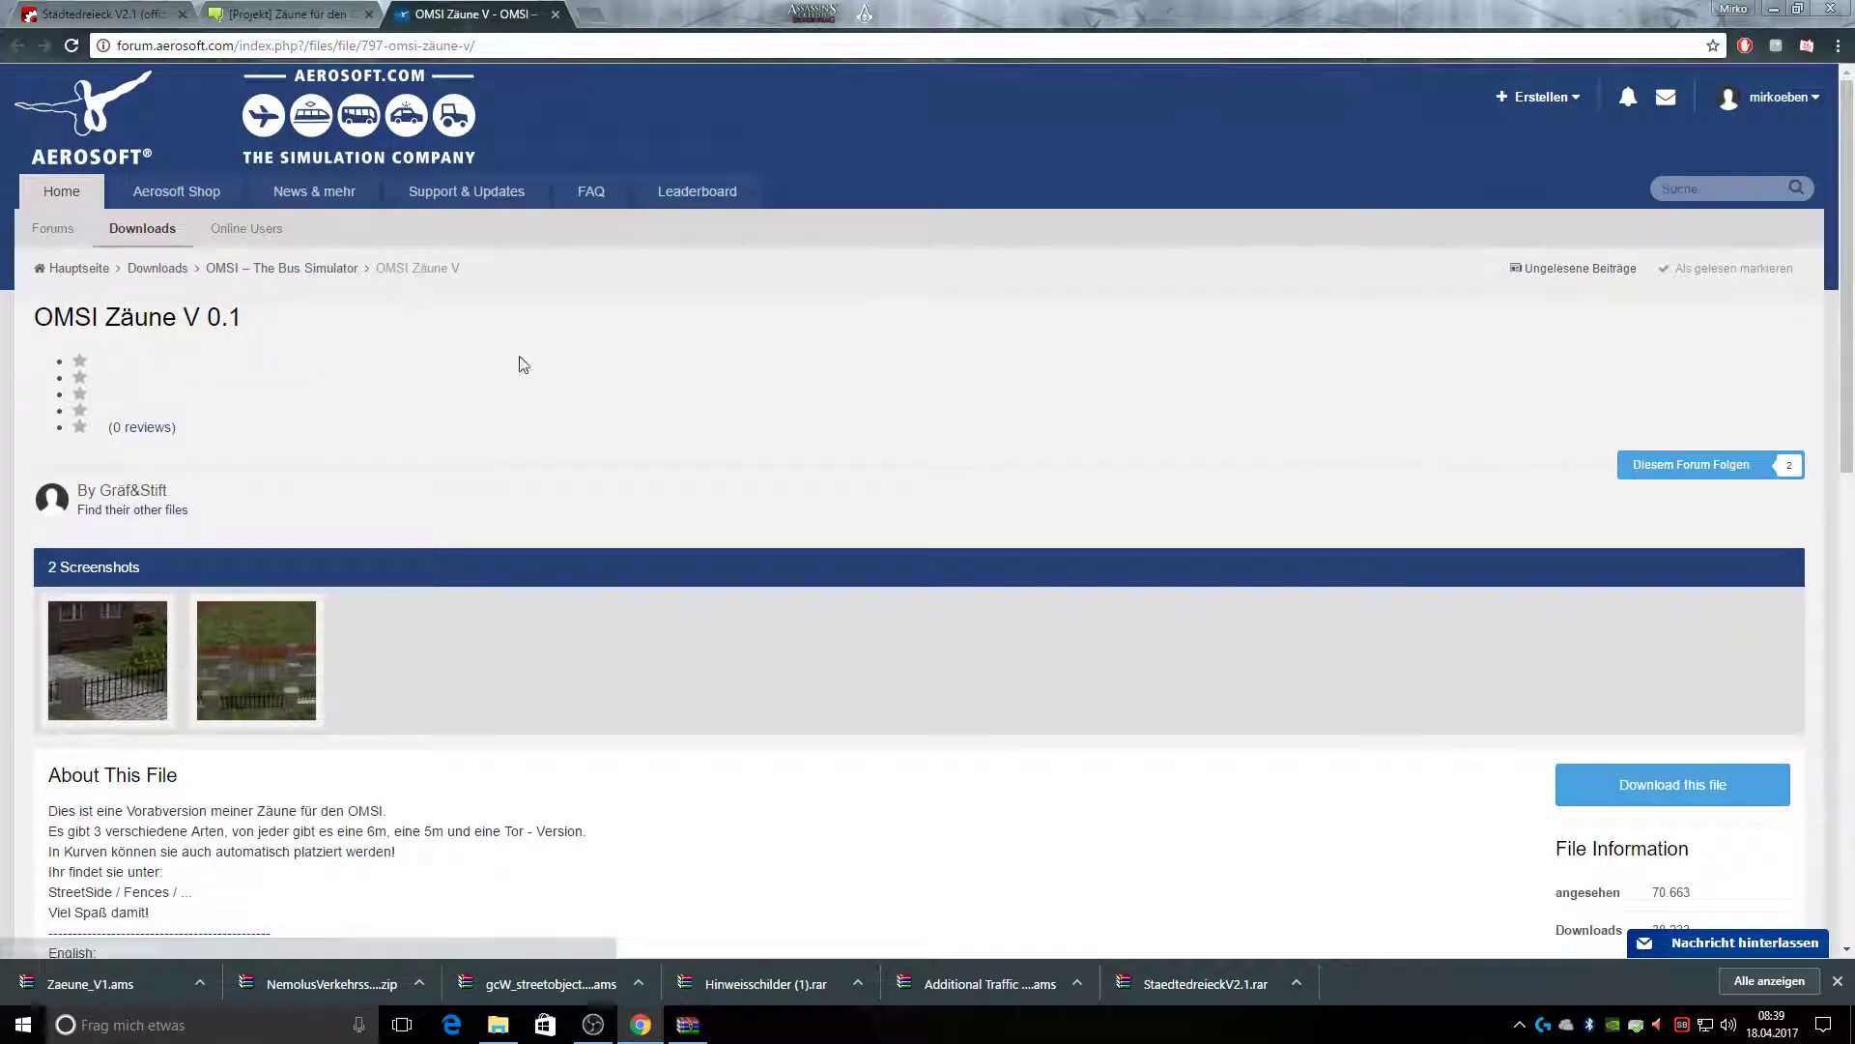
click(1665, 782)
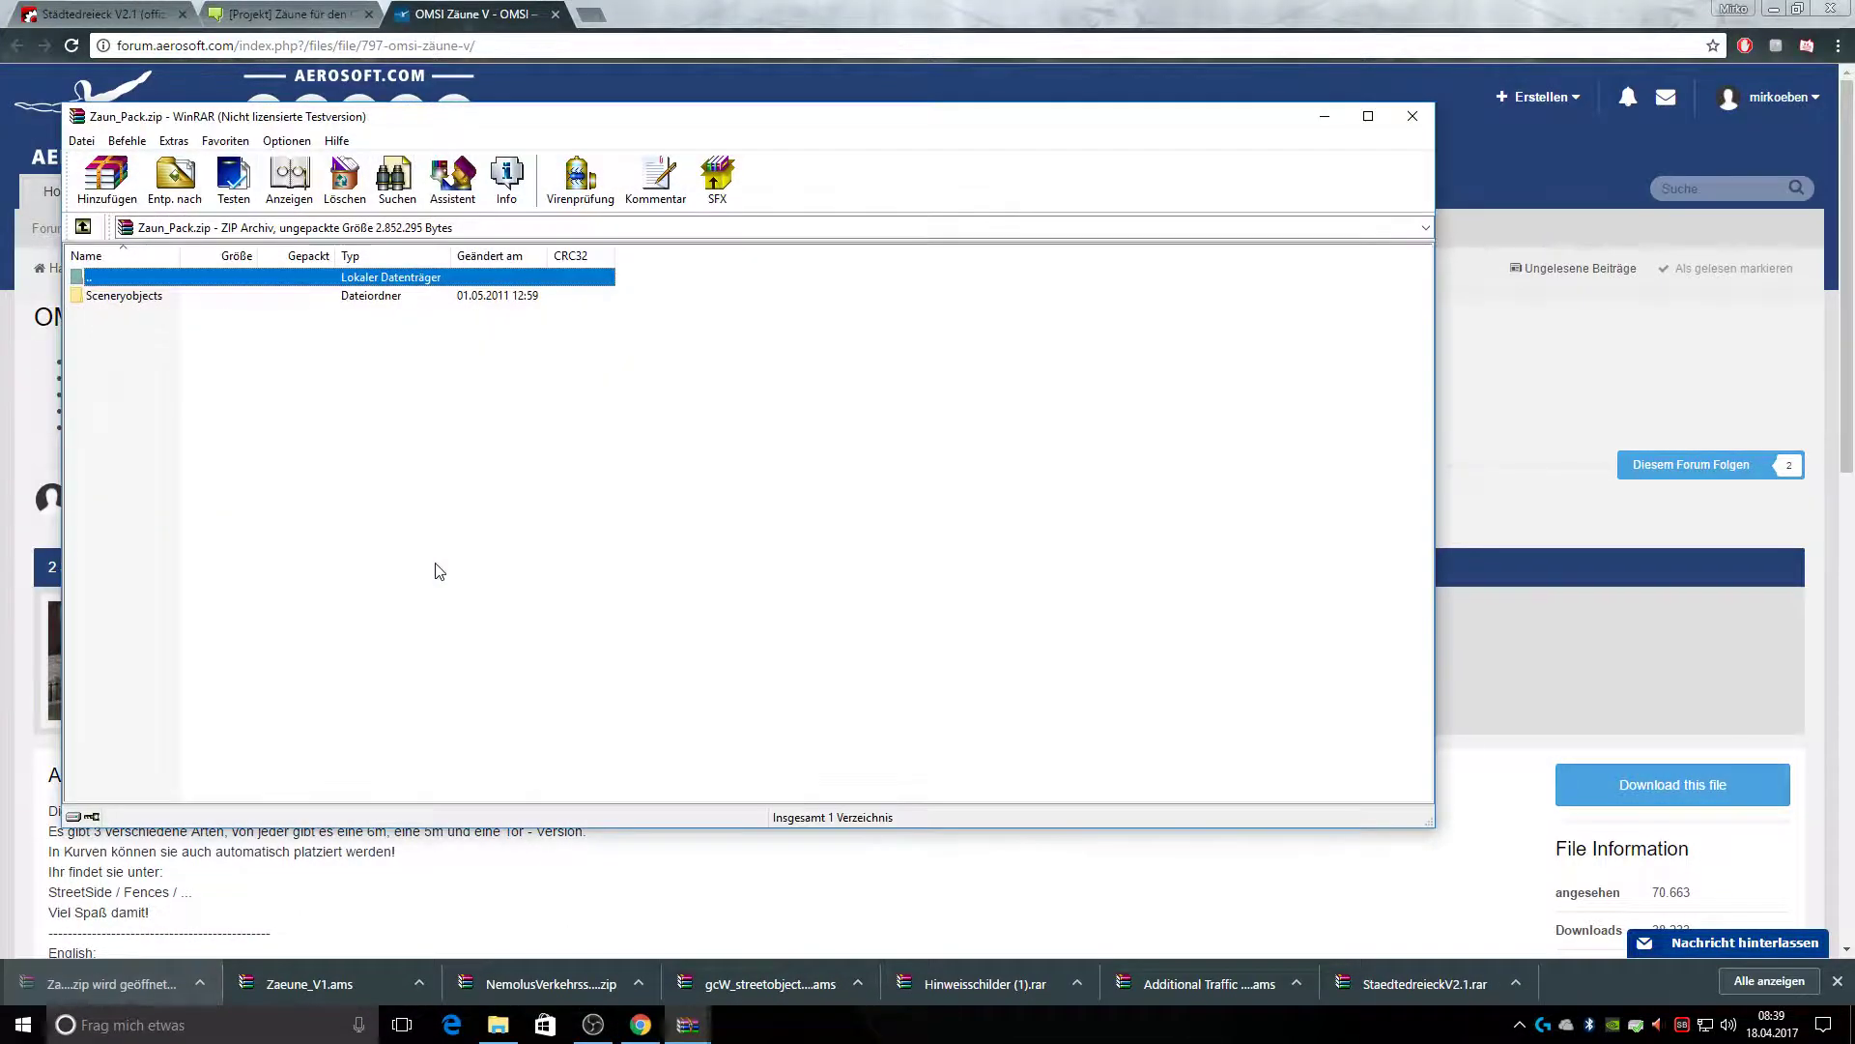
Extract the Sceneryobjects folder from Zaun_Pack.zip into the OMSI 2 folder and close the archive
drag(126, 307, 1745, 546)
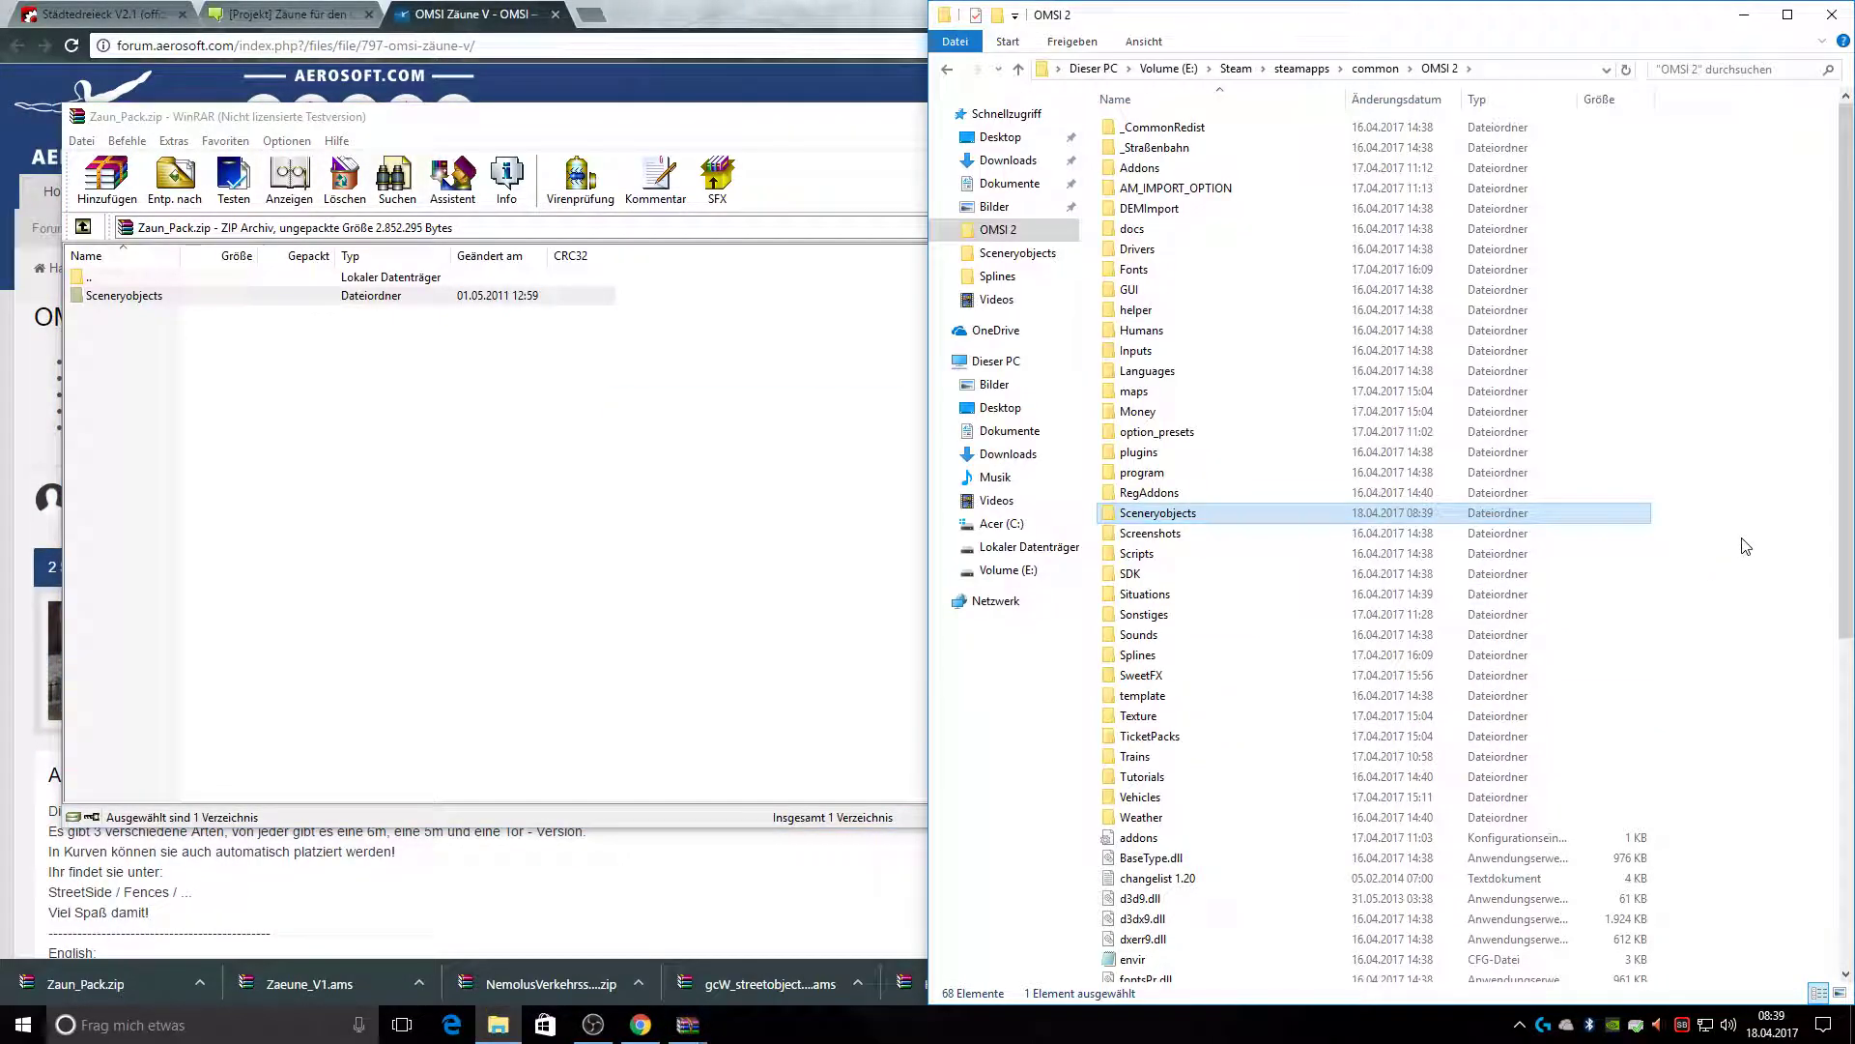
click(644, 553)
click(1411, 117)
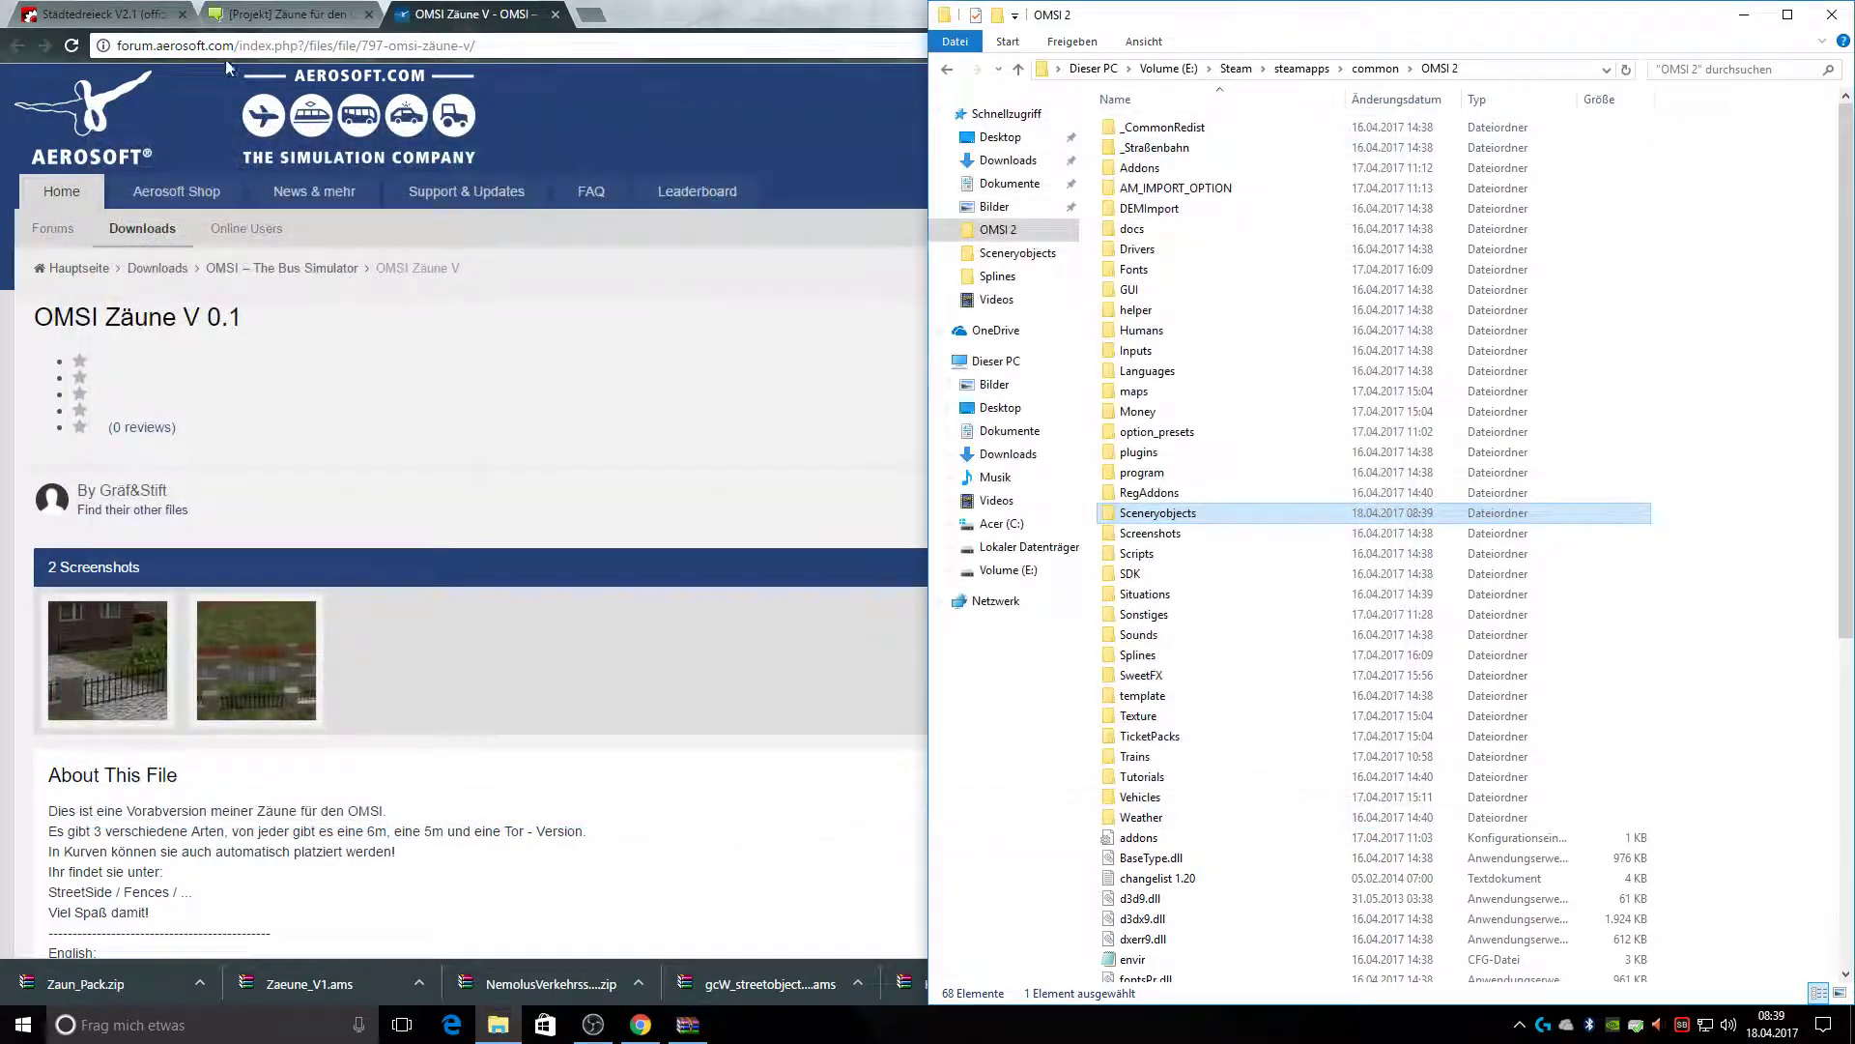
Return to the Readme's add-on list and open the forum thread linked under Steven Objecte
click(351, 9)
click(17, 45)
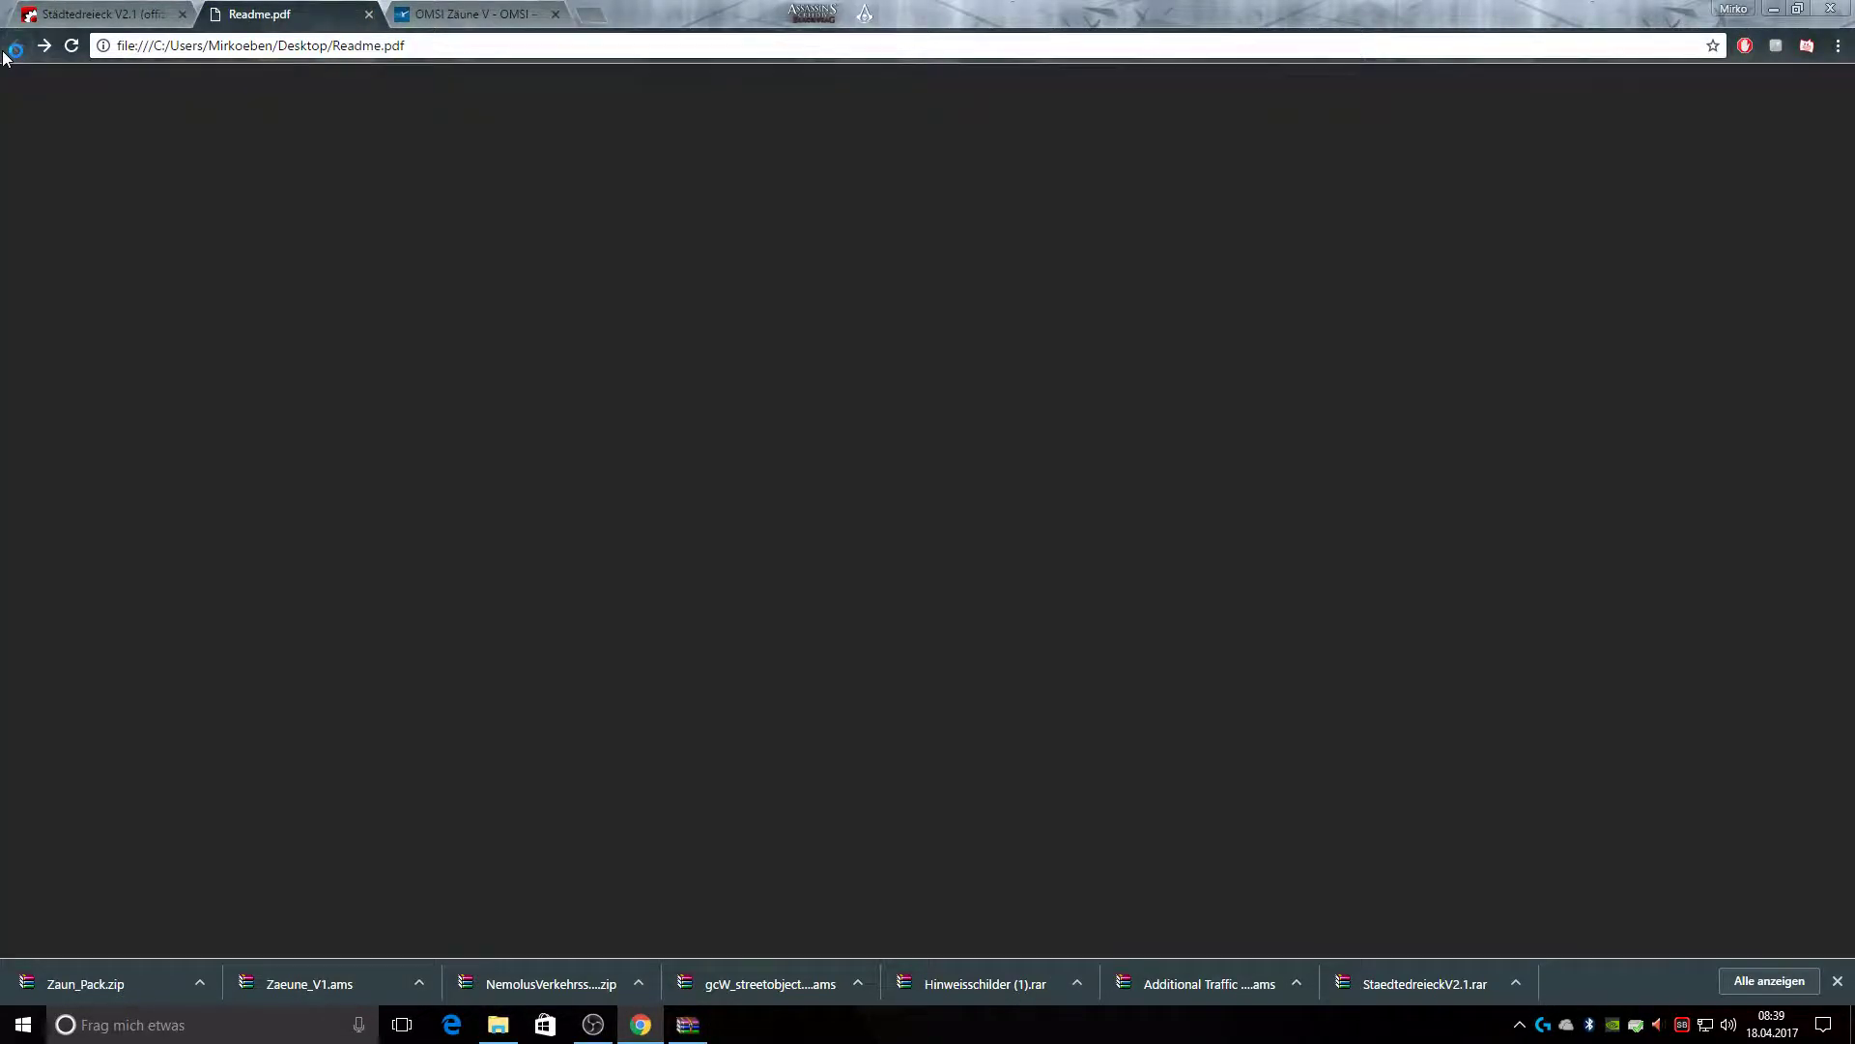
drag(1852, 137, 1851, 716)
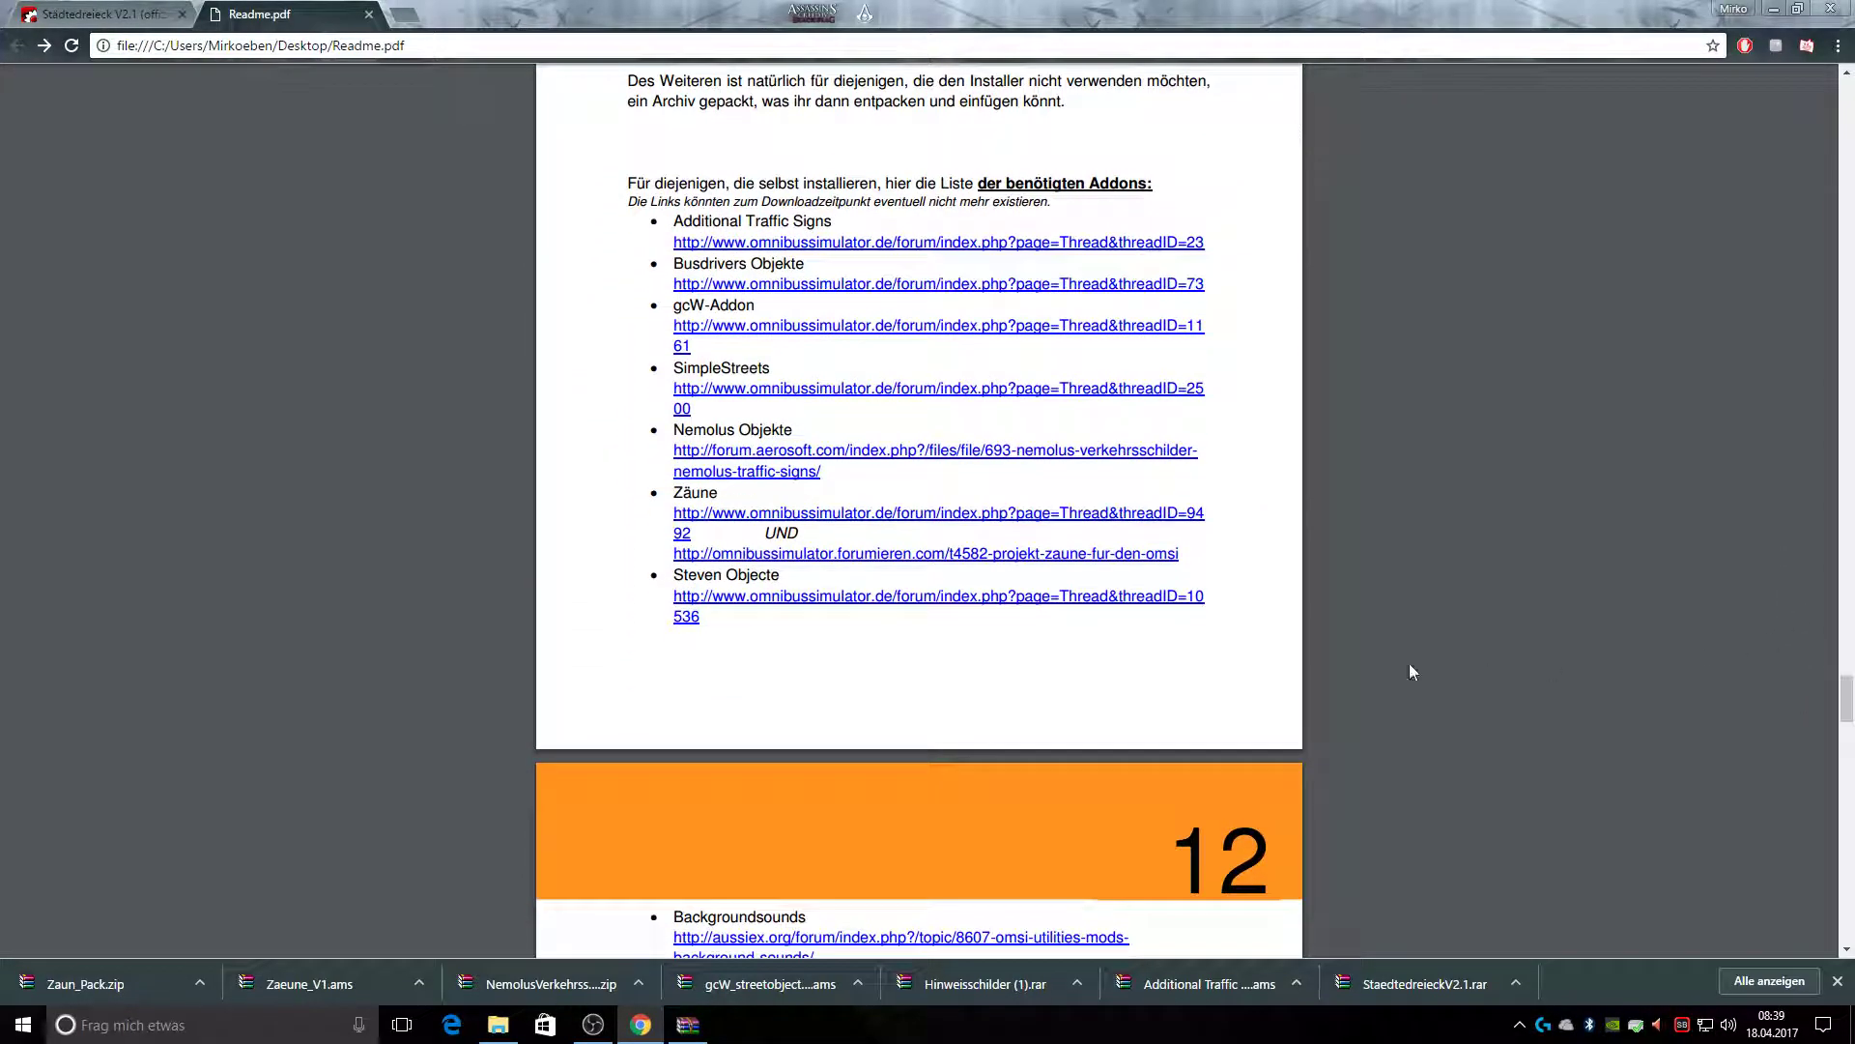
click(821, 597)
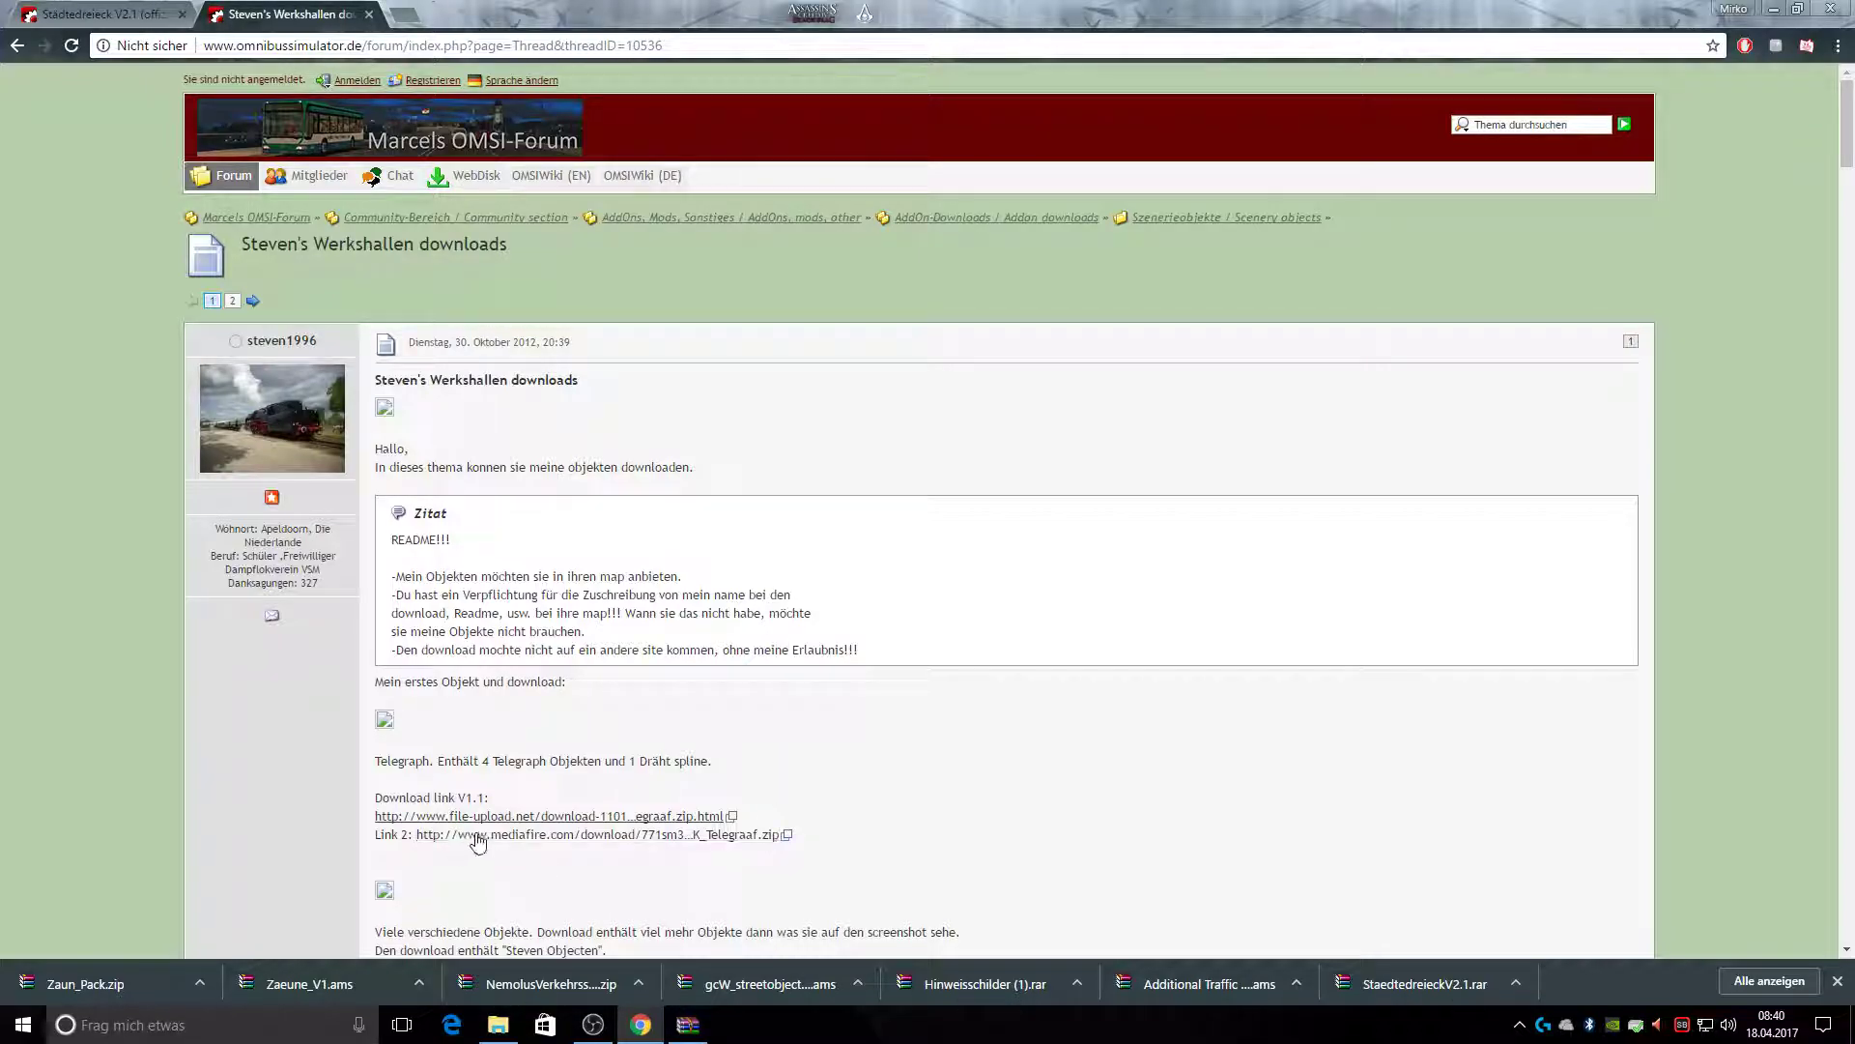
Look through the first post of Steven's Werkshallen downloads thread for the Steven Objecten download link
scroll(642, 837, down, 2)
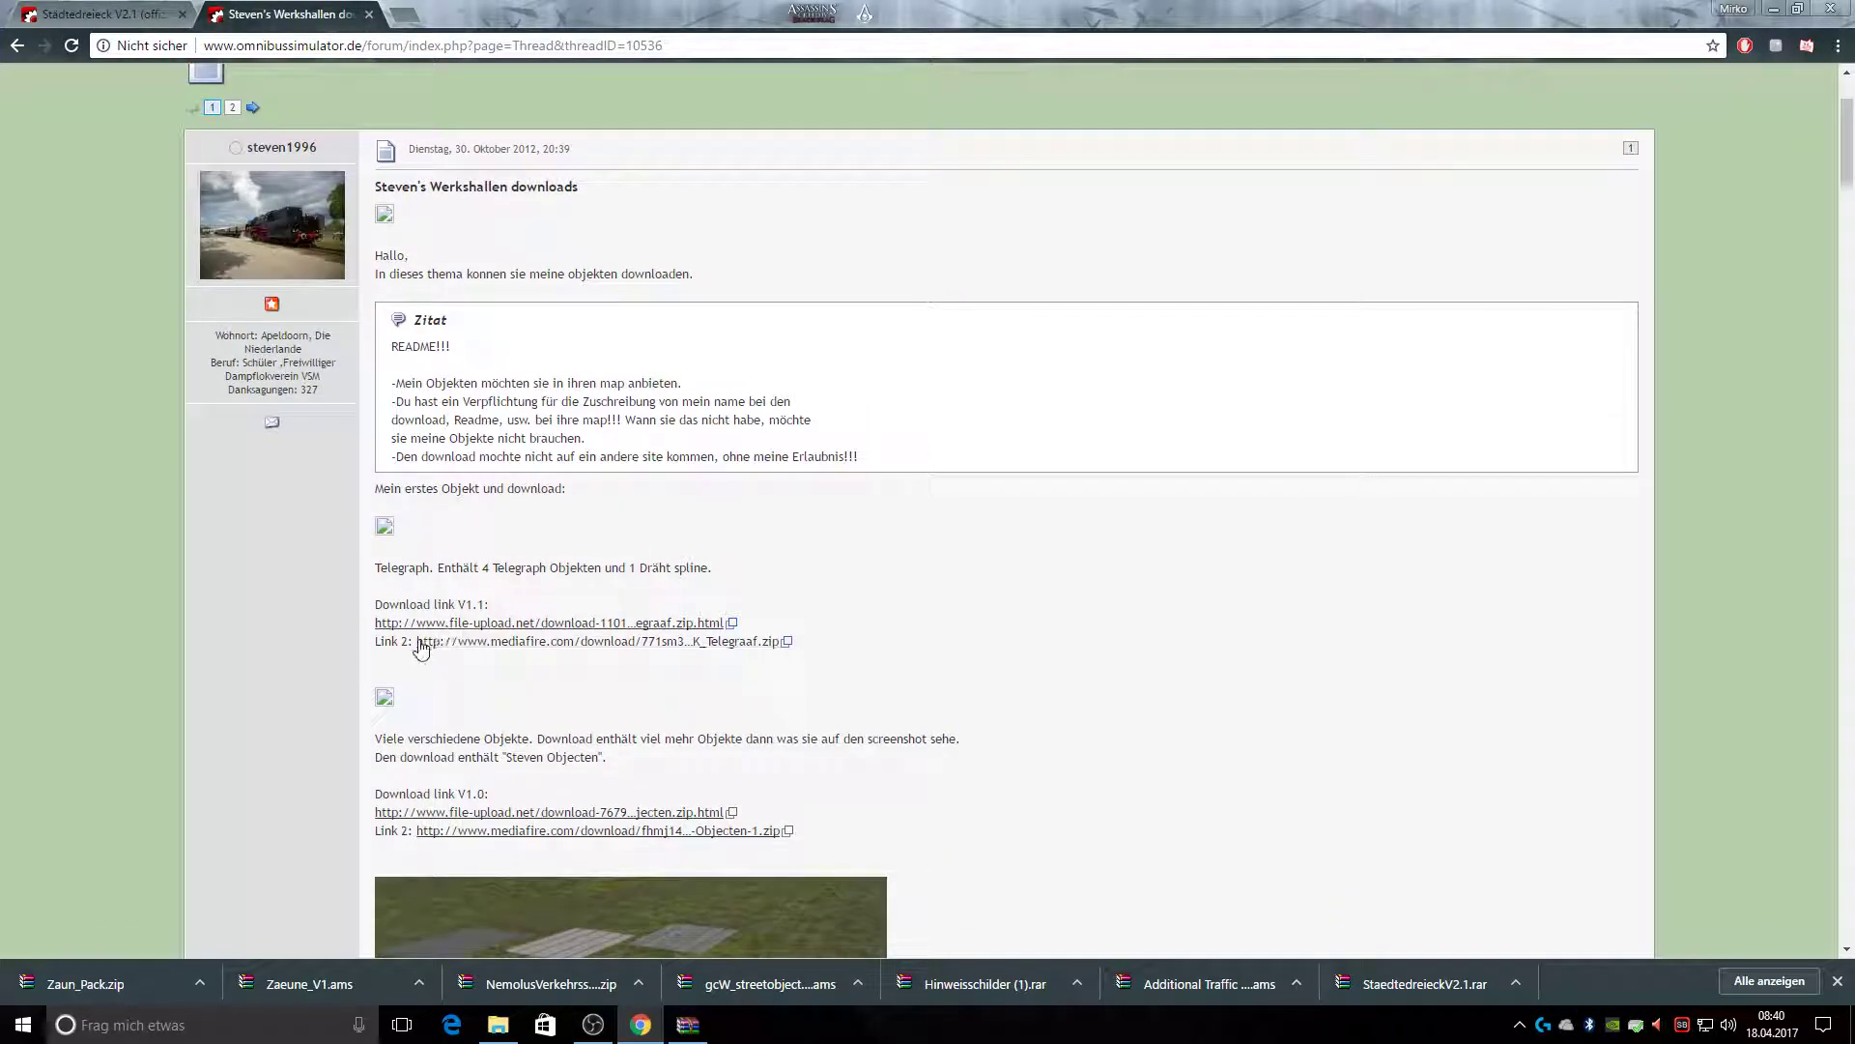
scroll(711, 669, down, 2)
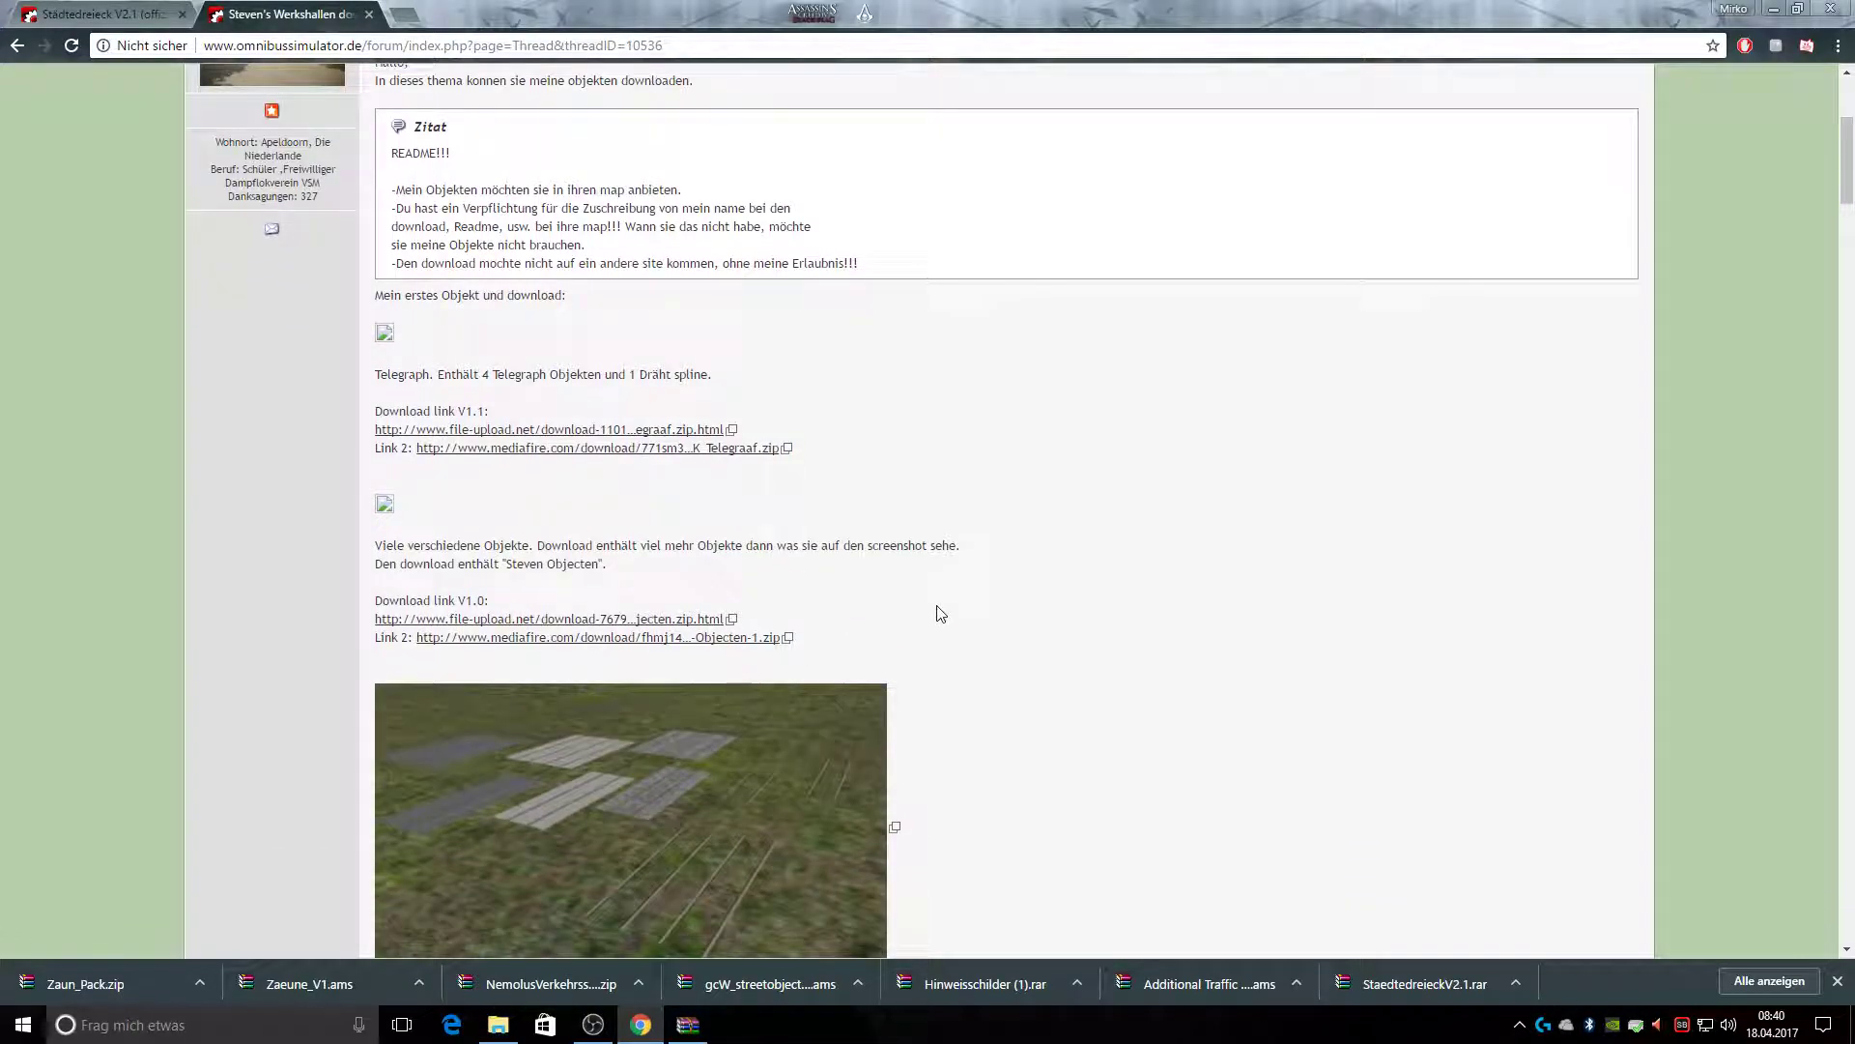
scroll(940, 614, down, 1)
scroll(942, 613, up, 1)
scroll(947, 611, up, 2)
scroll(947, 611, down, 9)
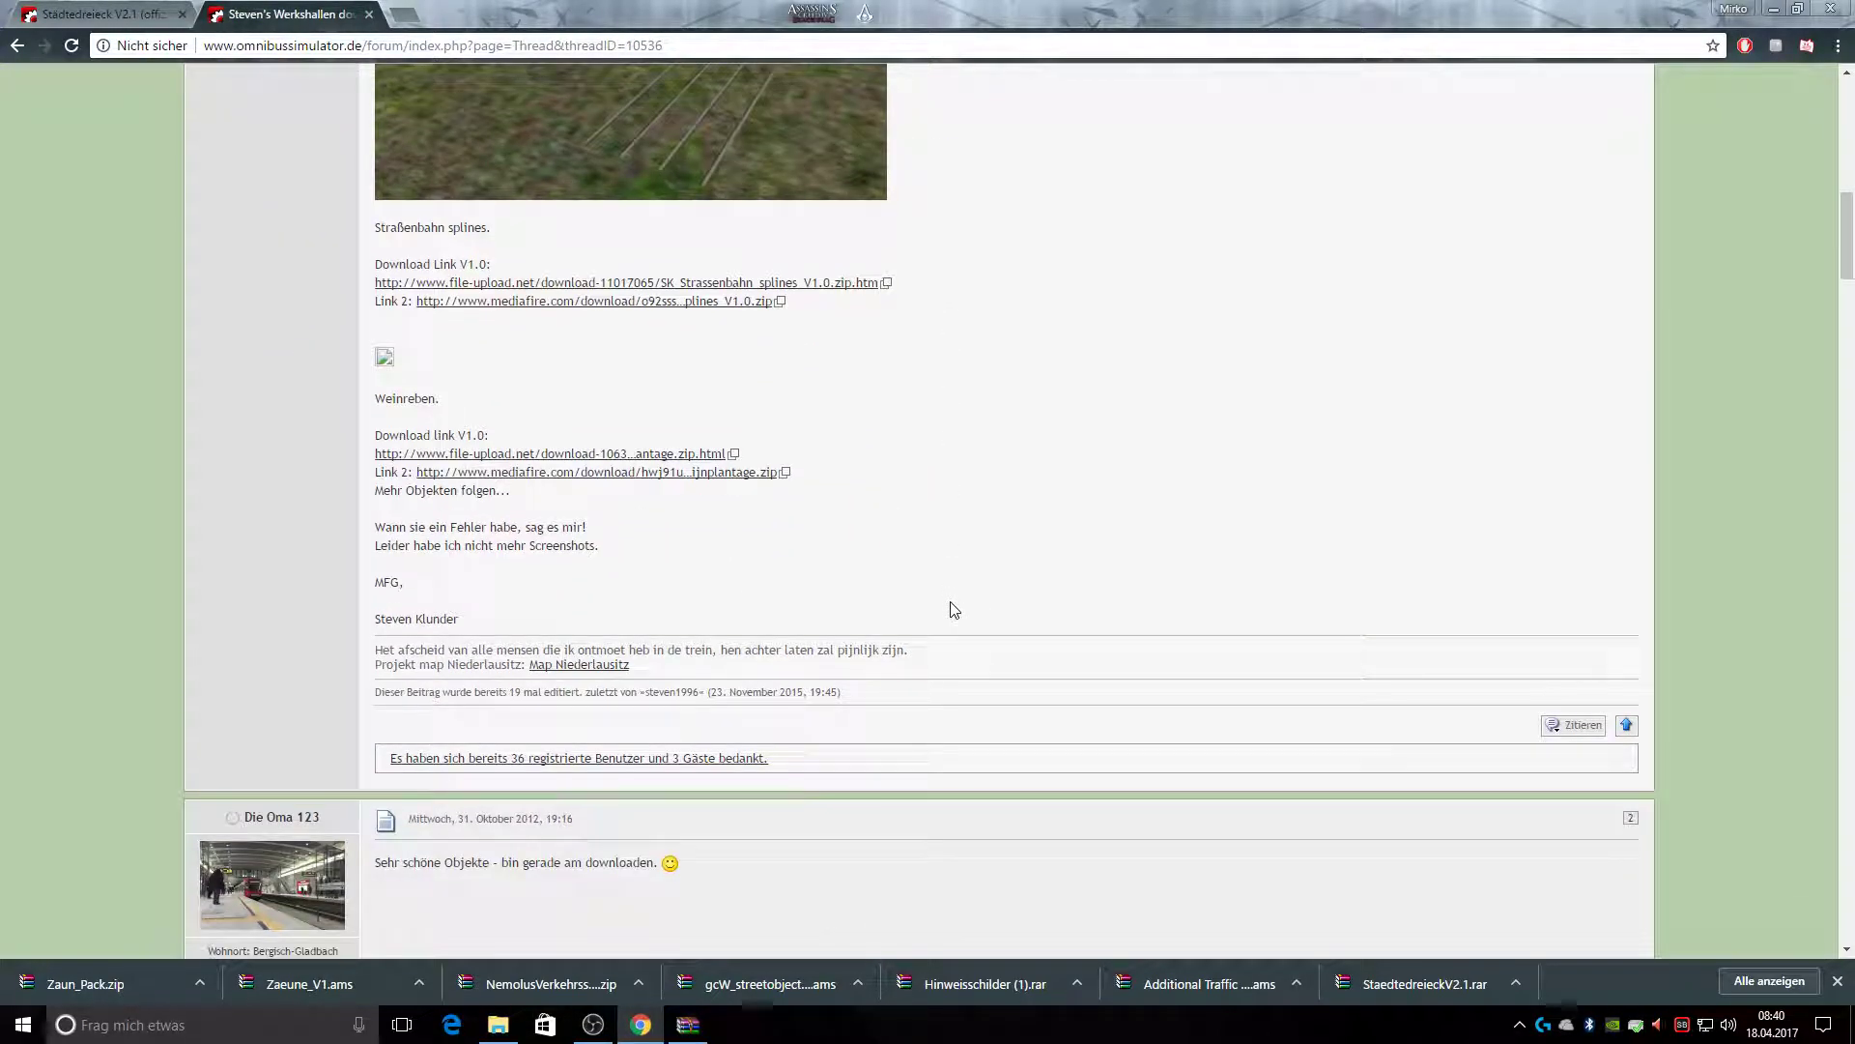
scroll(955, 613, up, 8)
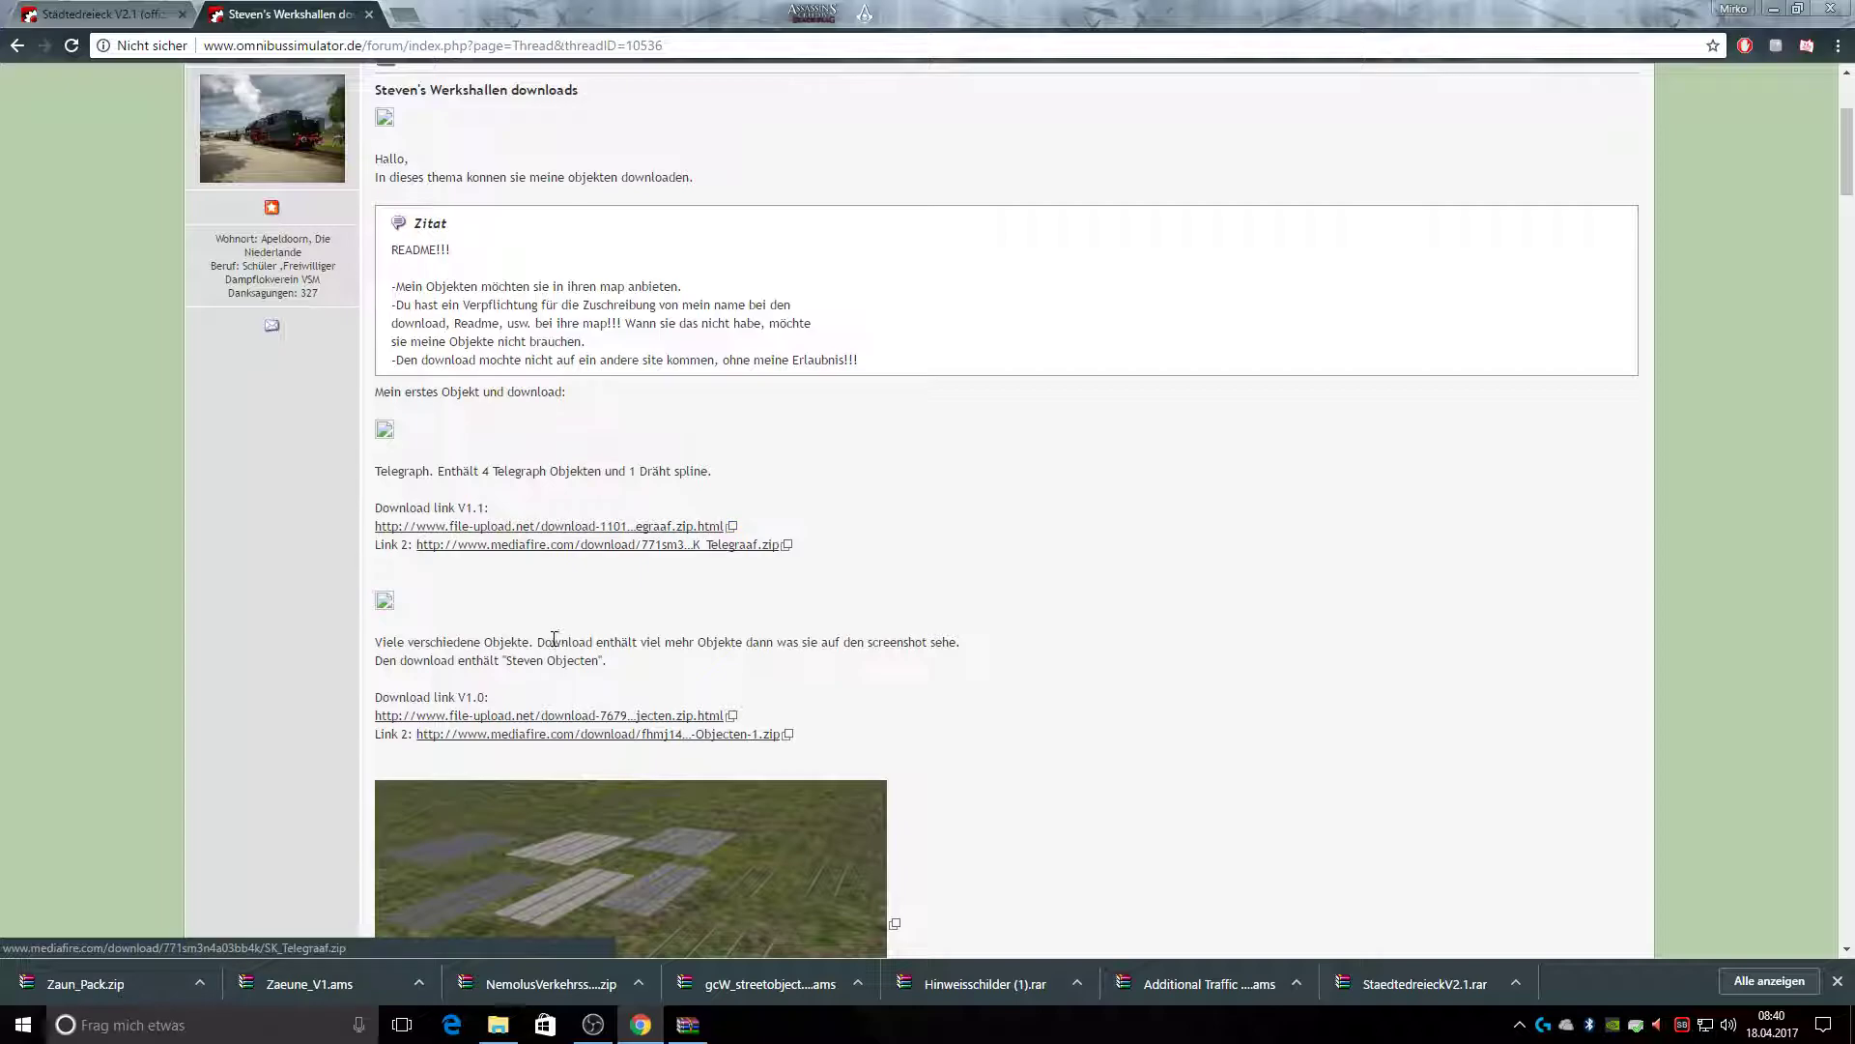
scroll(580, 679, down, 3)
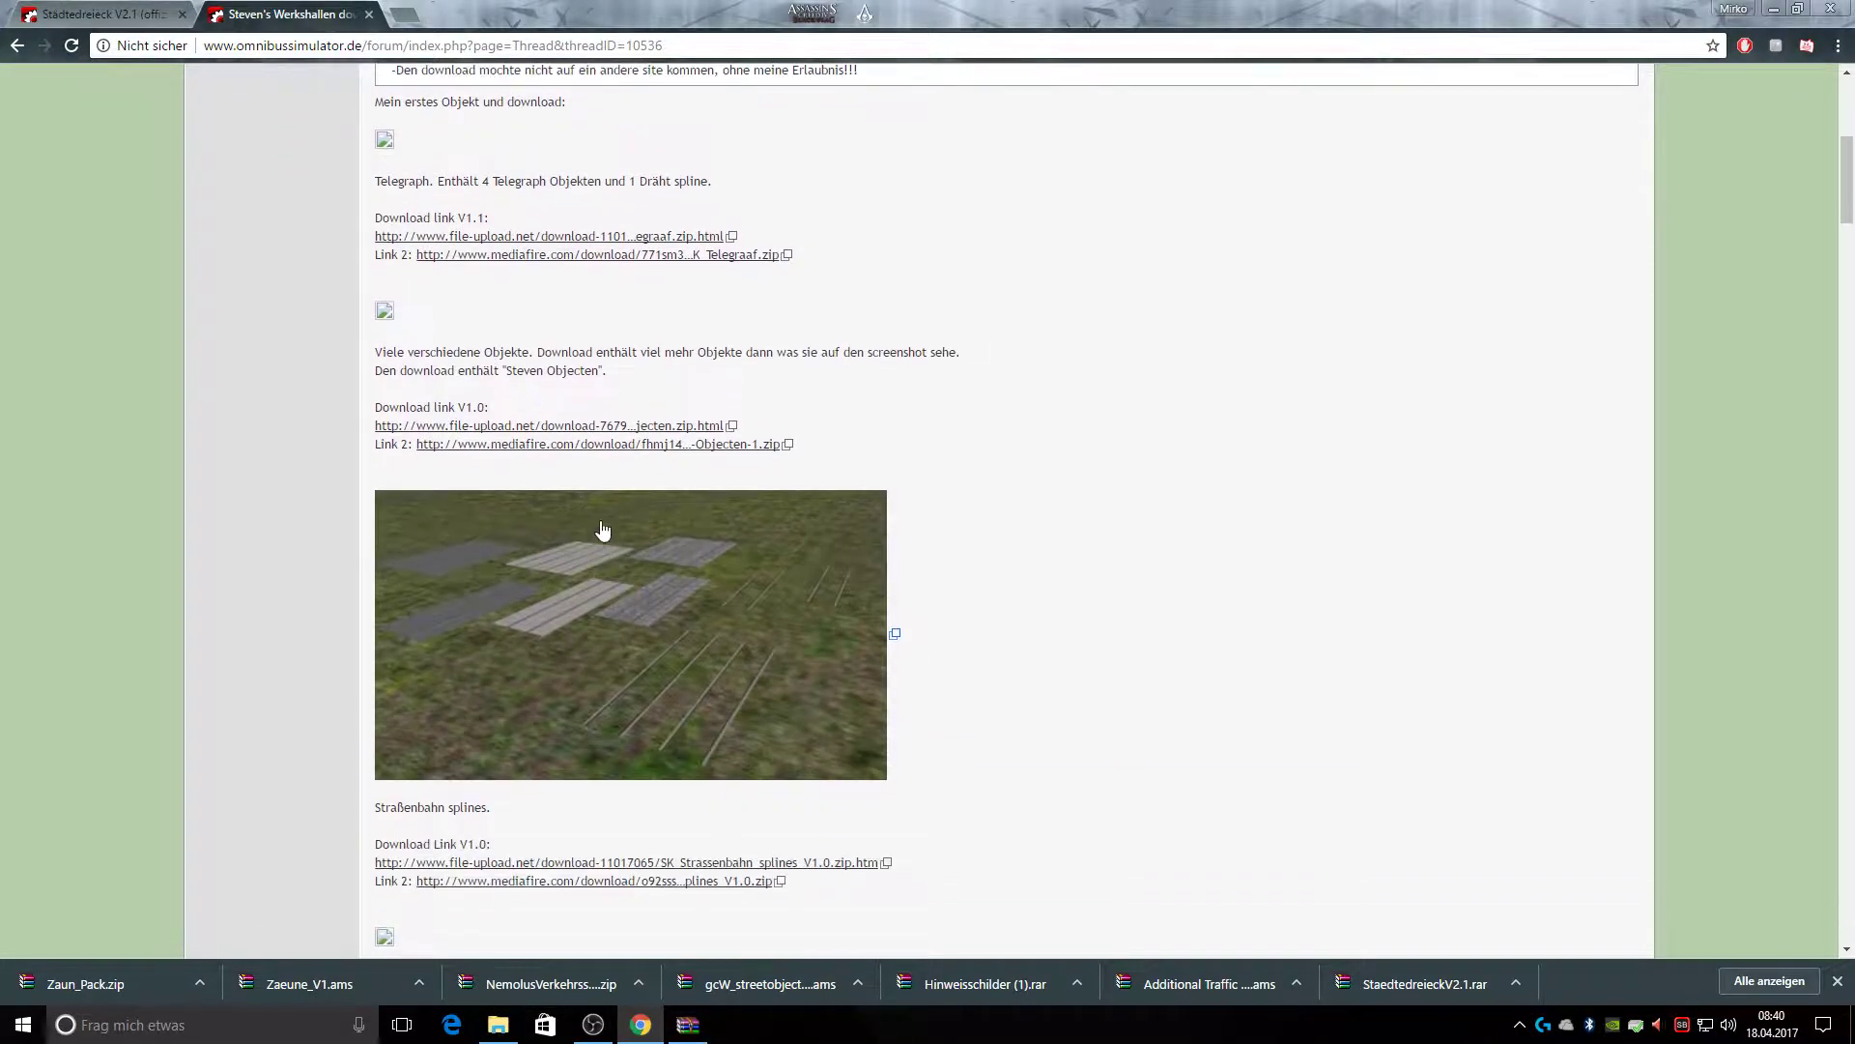
scroll(625, 442, down, 4)
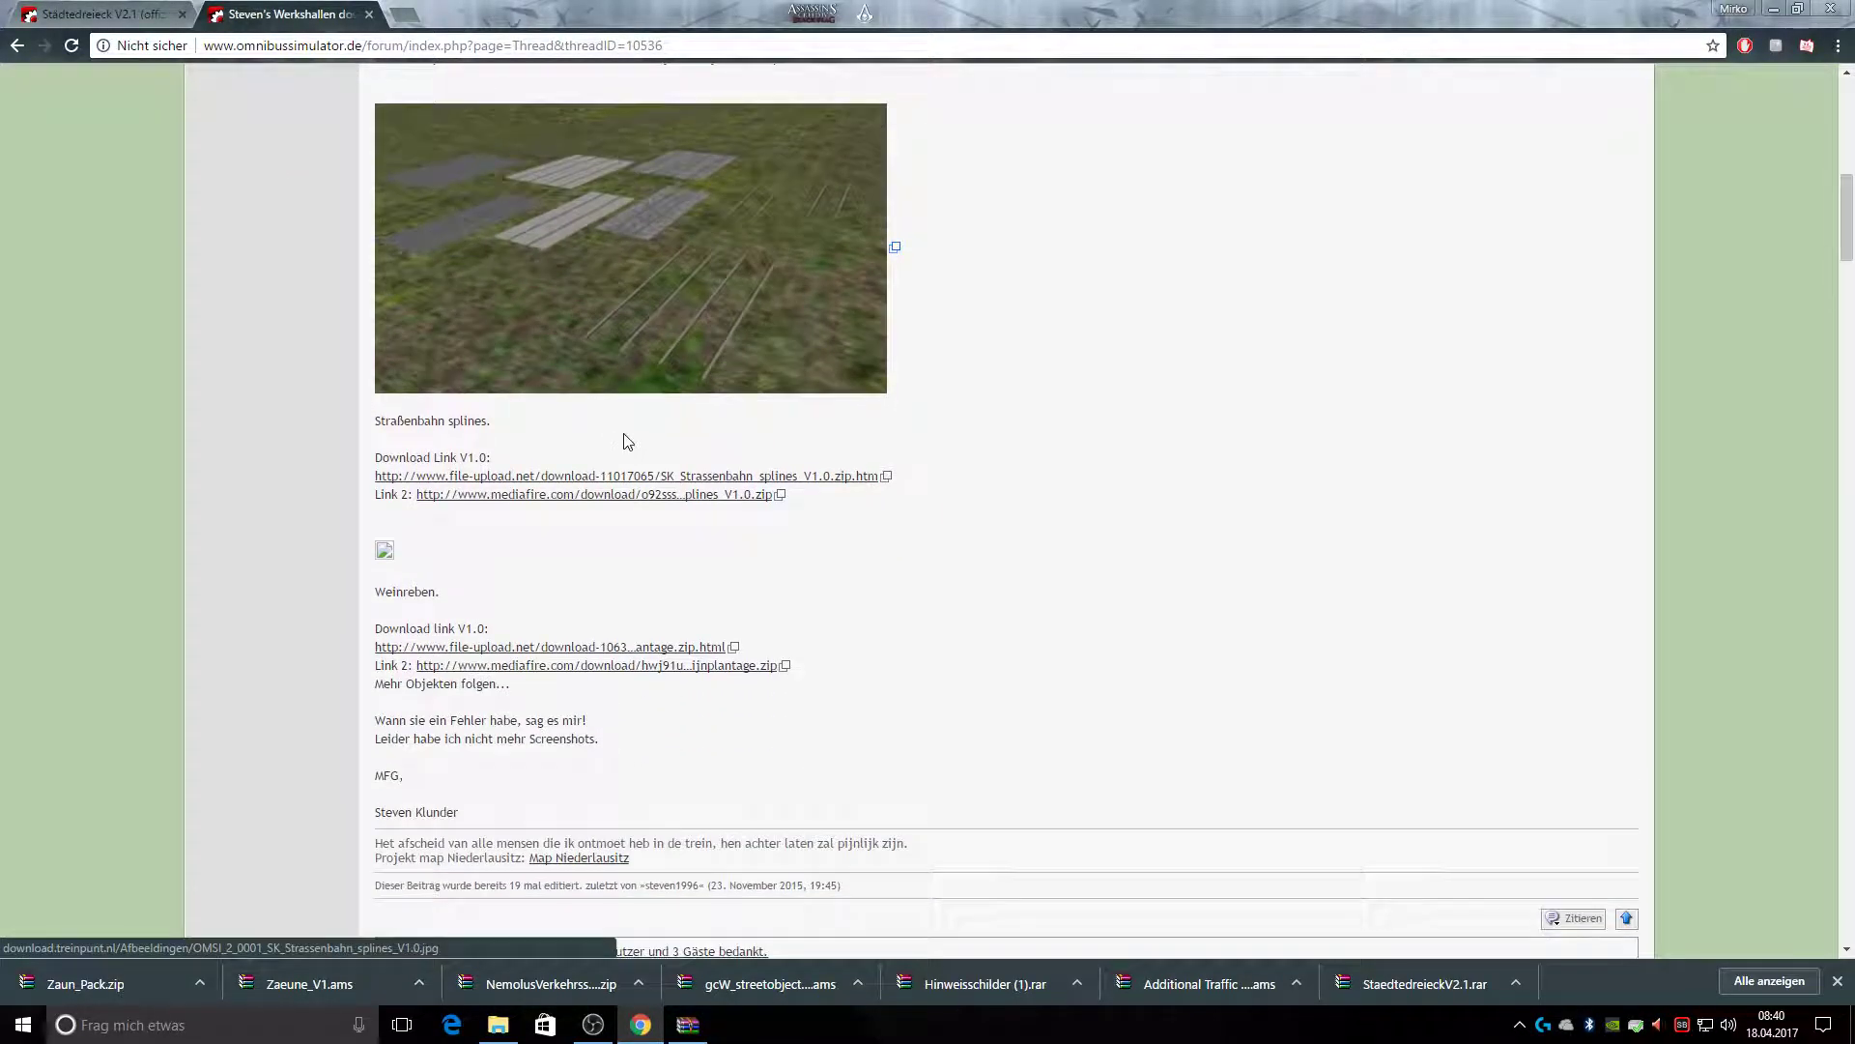
scroll(625, 442, up, 6)
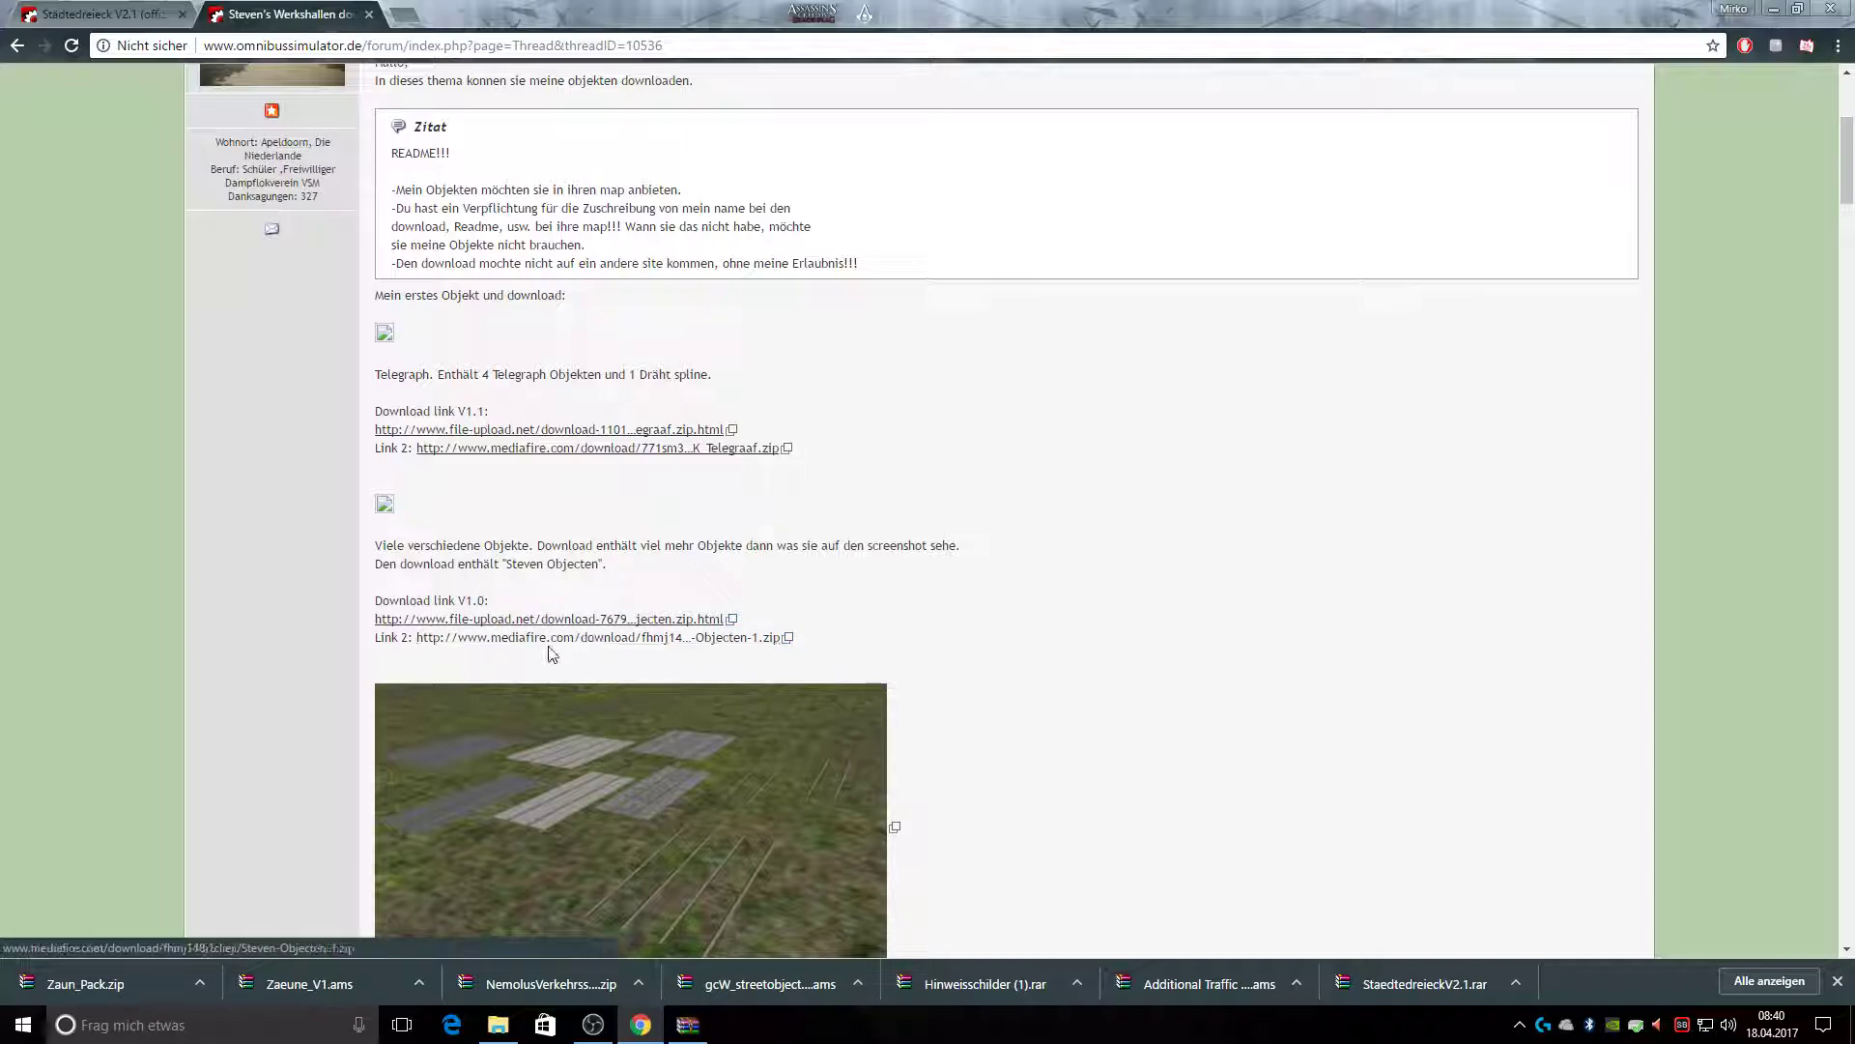
Download Steven-Objecten-1.zip through the MediaFire link for Steven Objecten and return to the forum thread
click(594, 638)
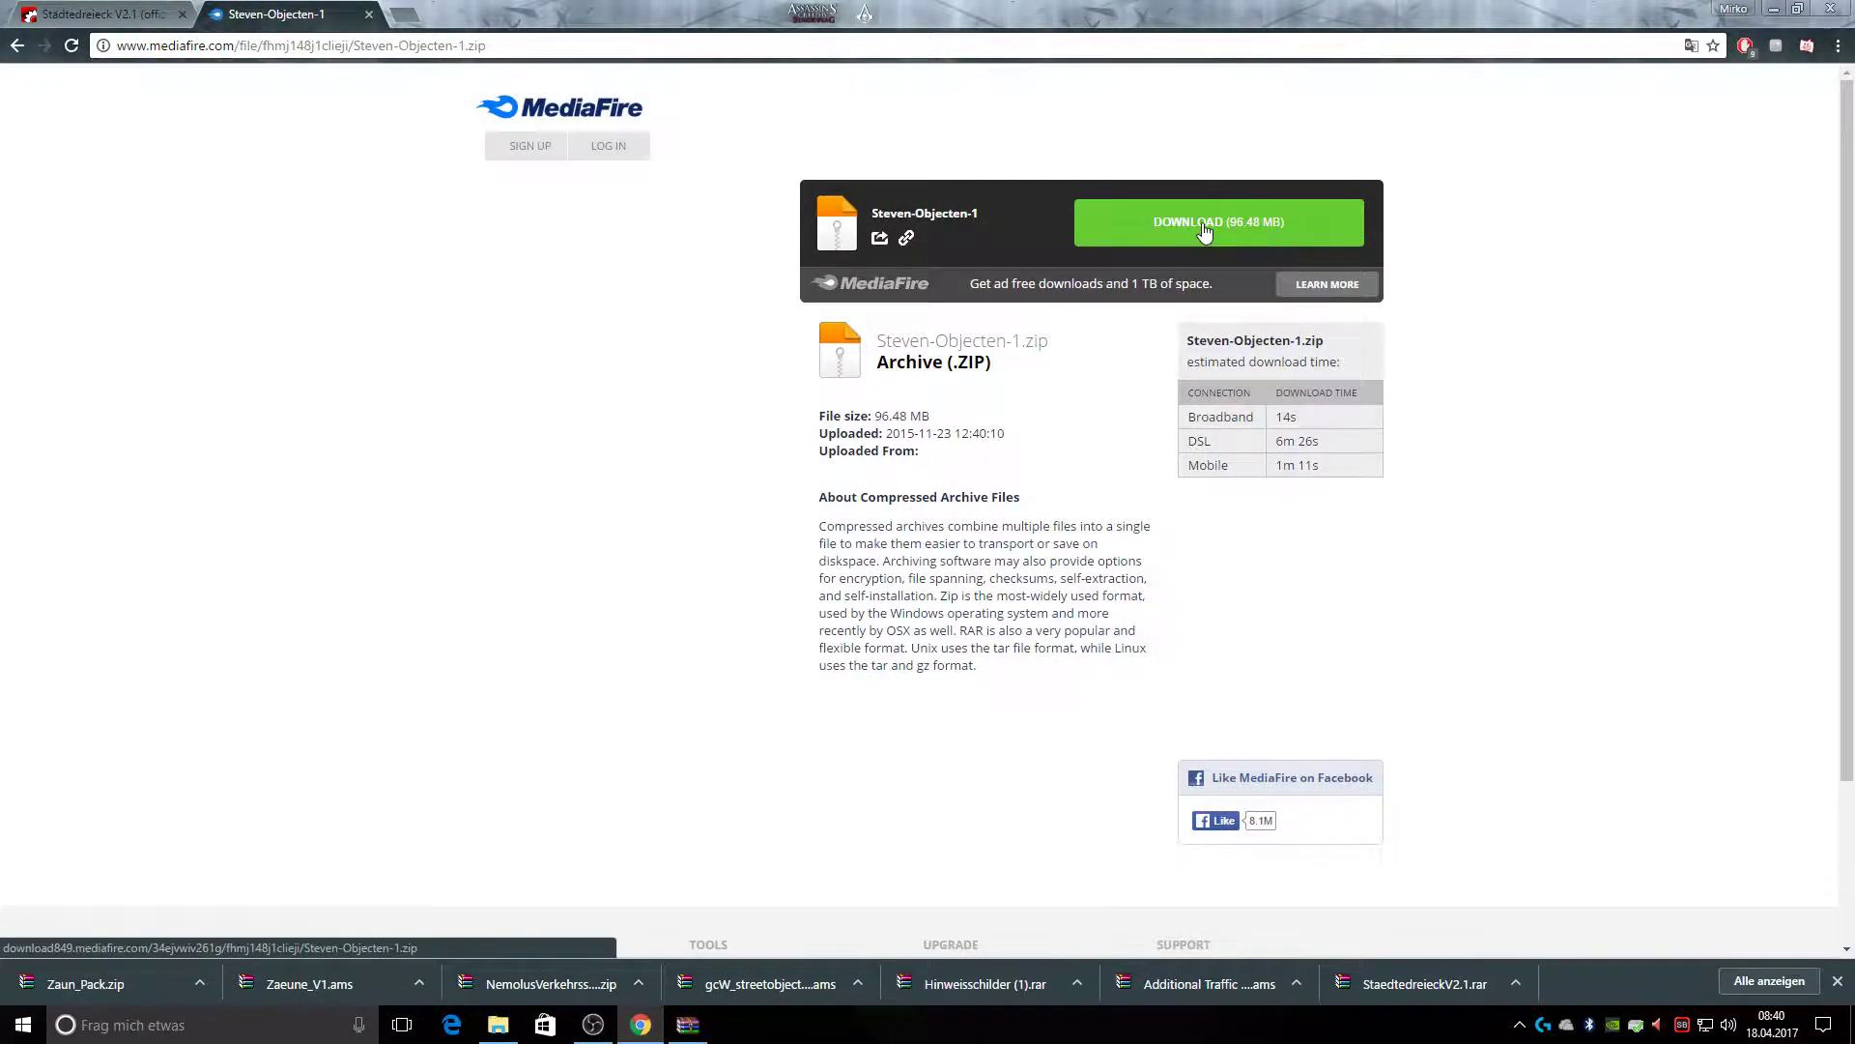
click(1204, 229)
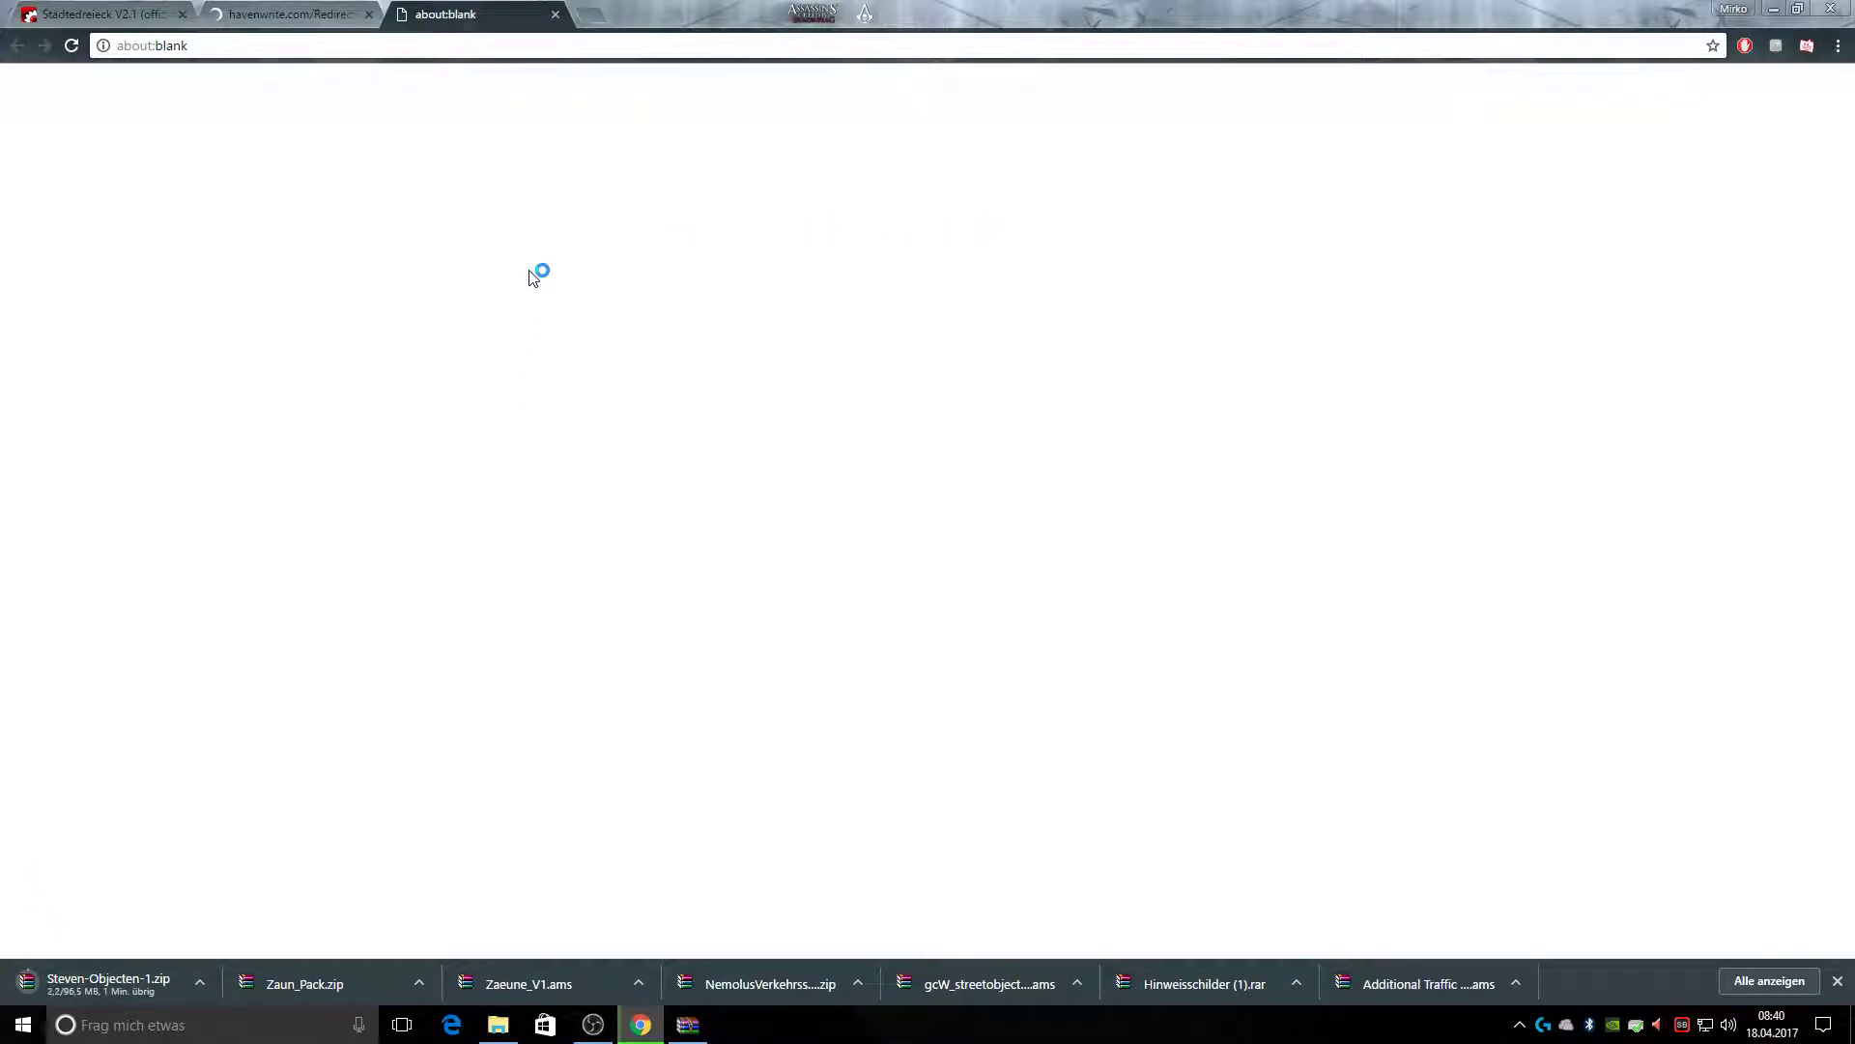
click(266, 20)
click(15, 48)
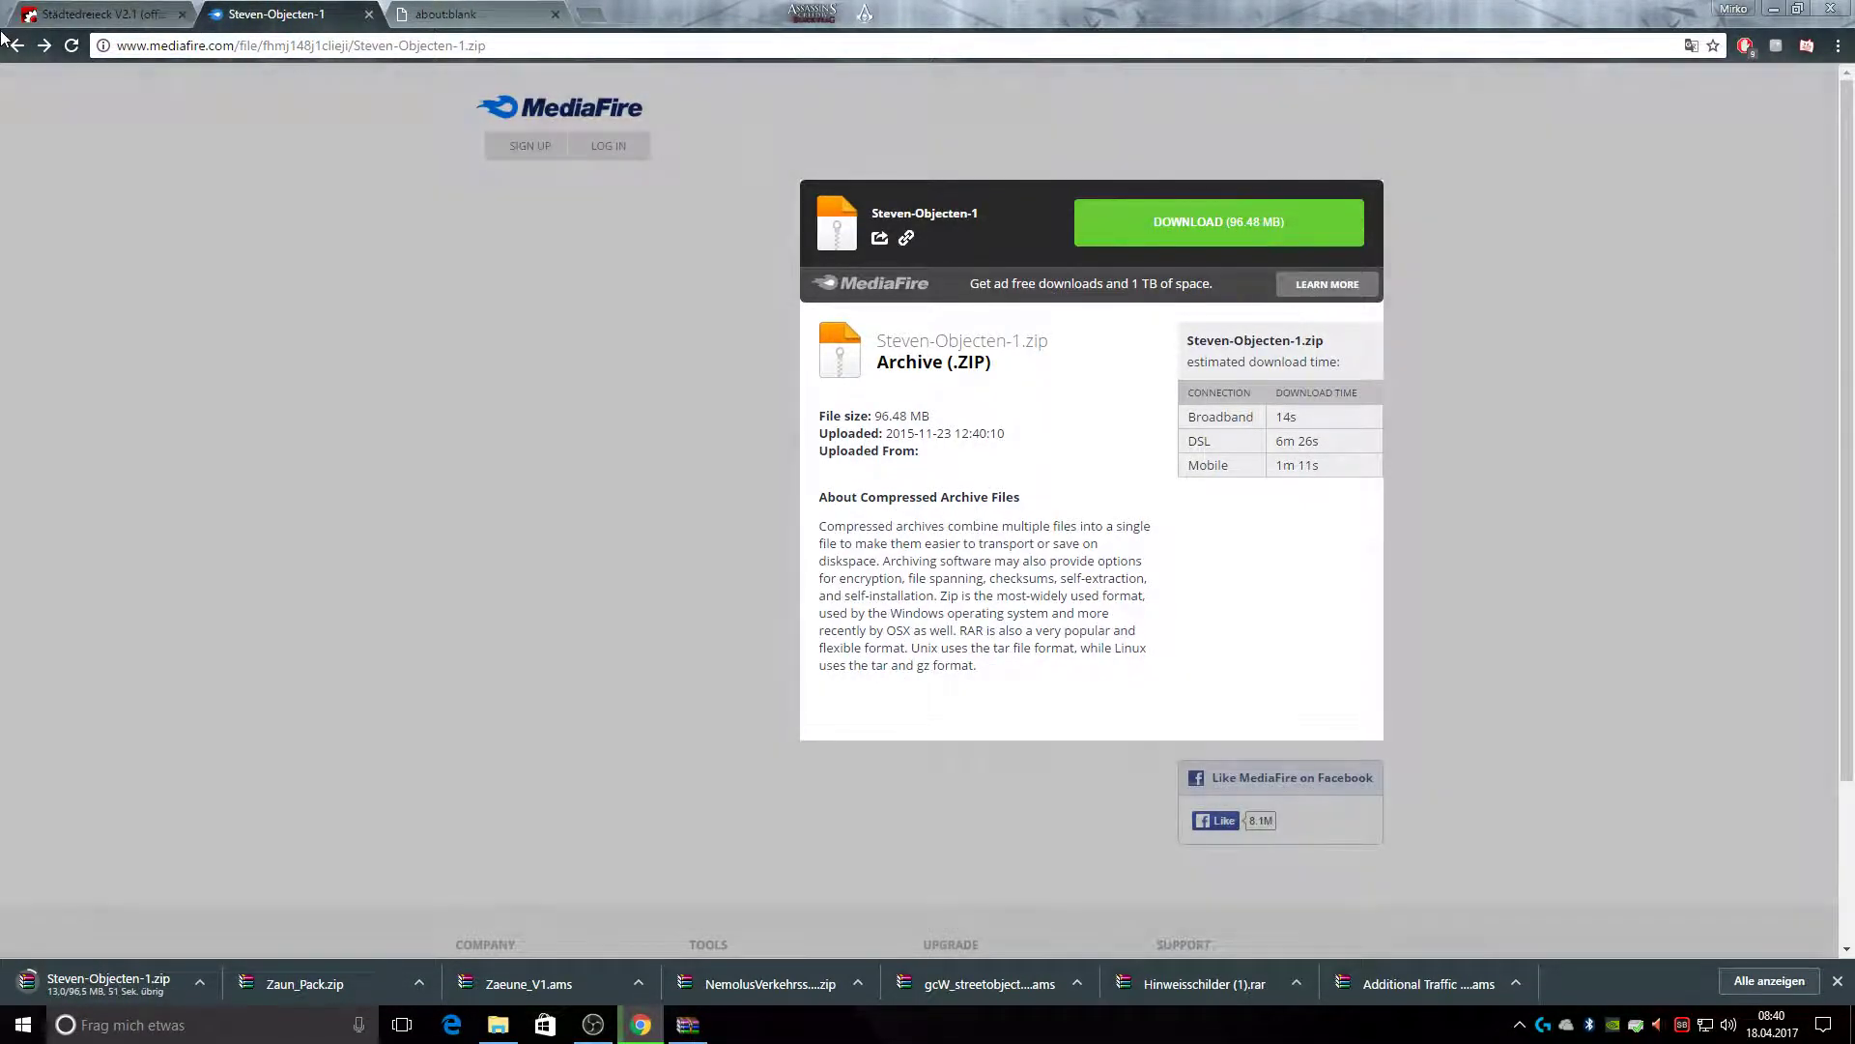
click(19, 46)
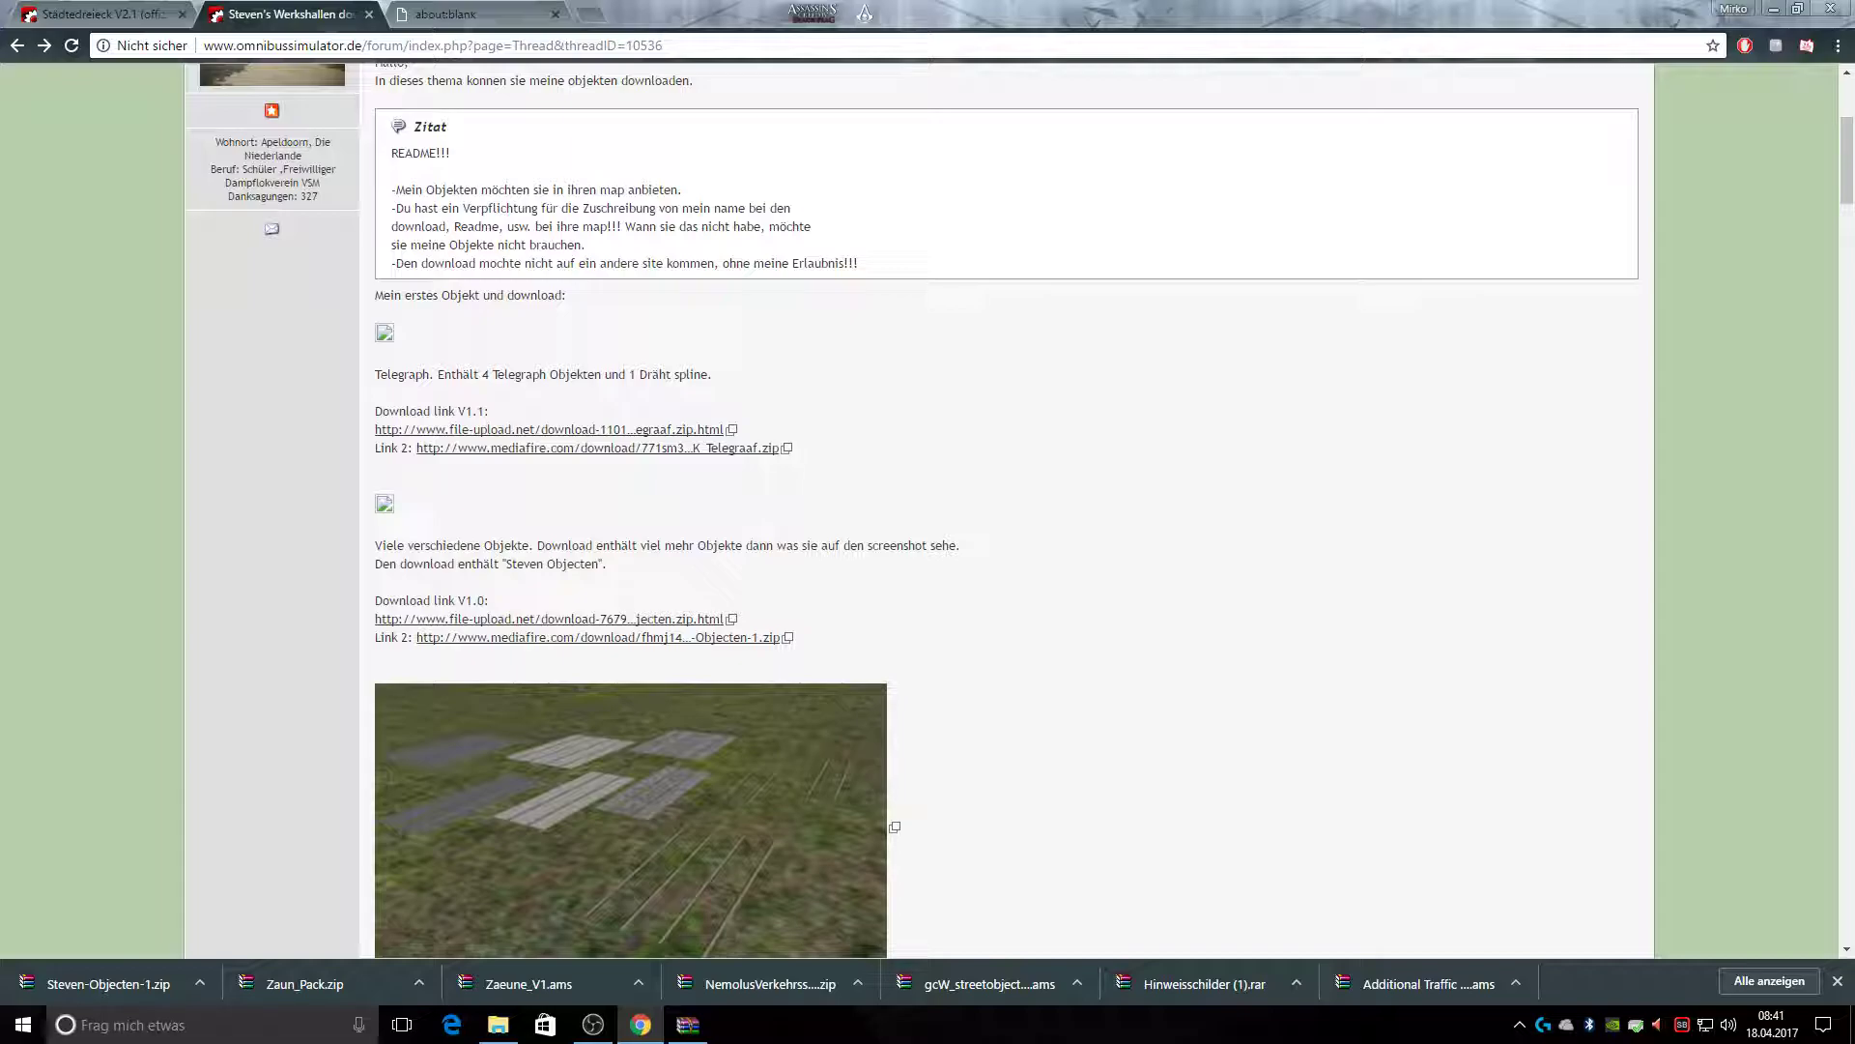
Open Steven-Objecten-1.zip, examine the contents of its Steven Objecten folder and go back to the archive's root
click(142, 995)
click(160, 300)
double_click(160, 300)
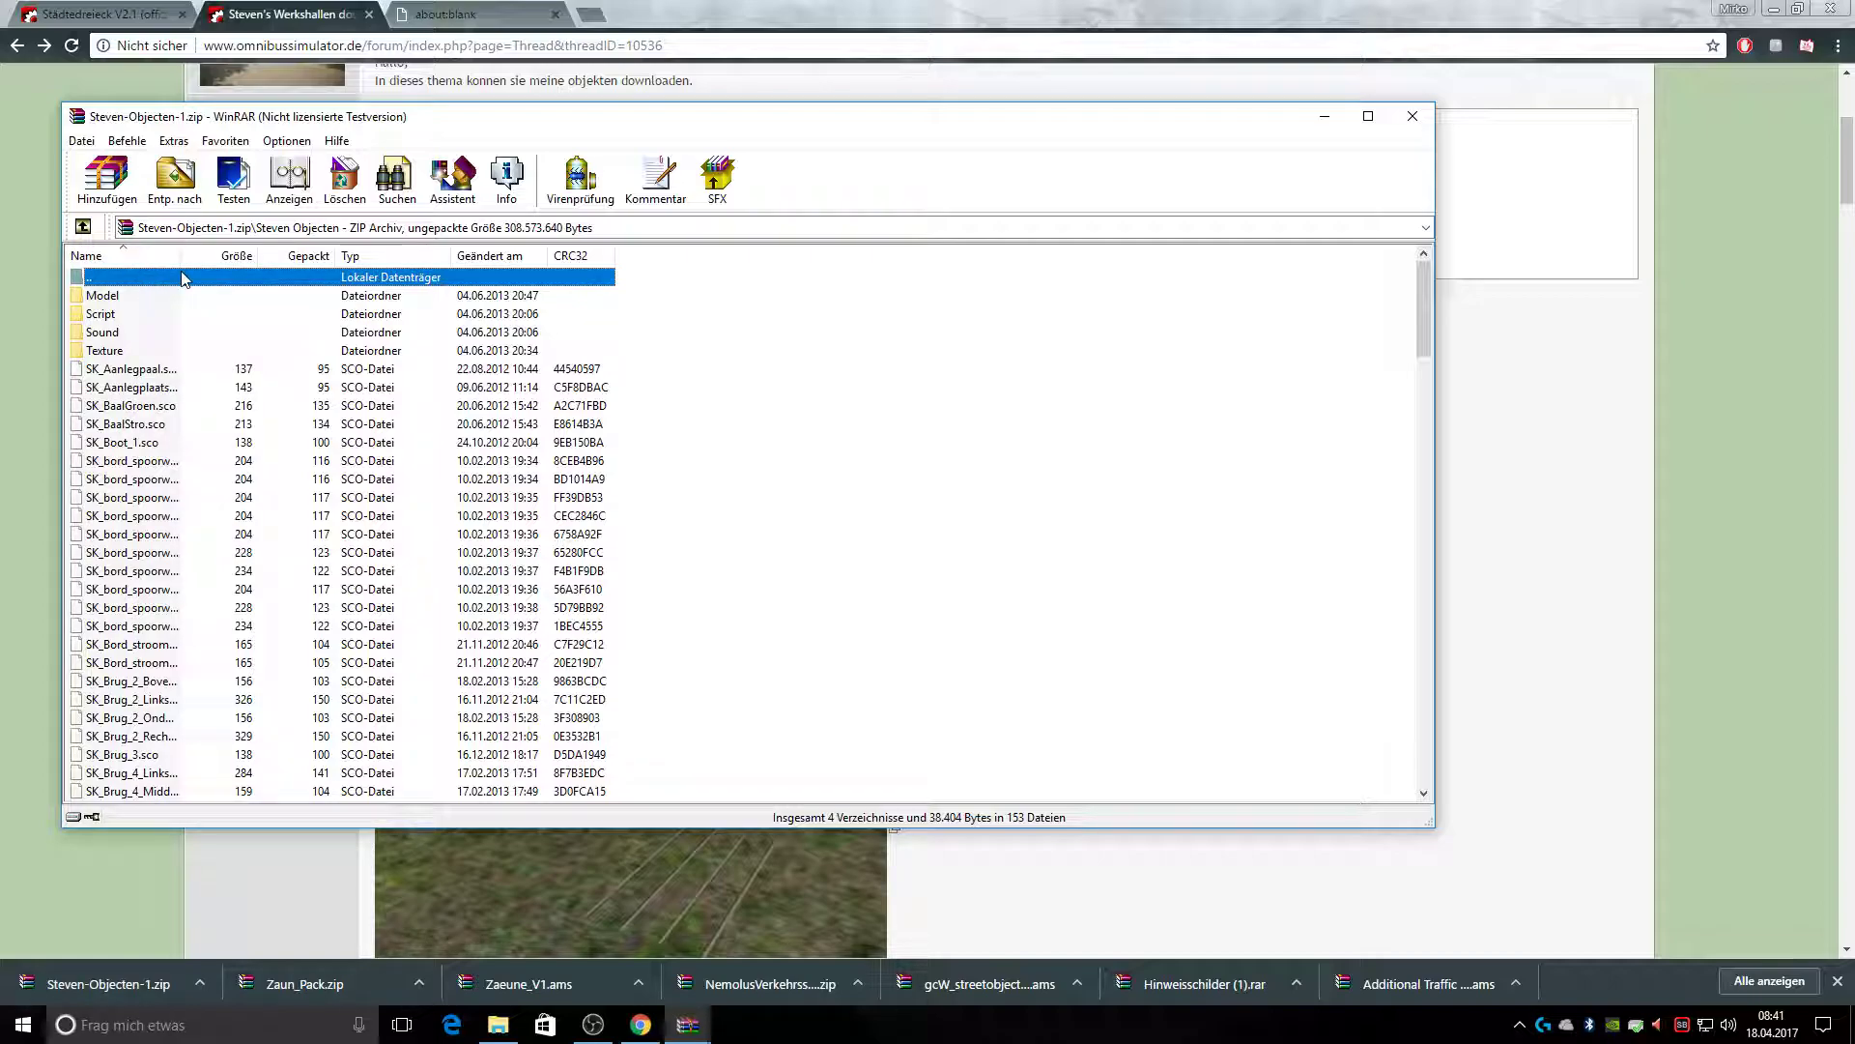
double_click(184, 279)
double_click(205, 295)
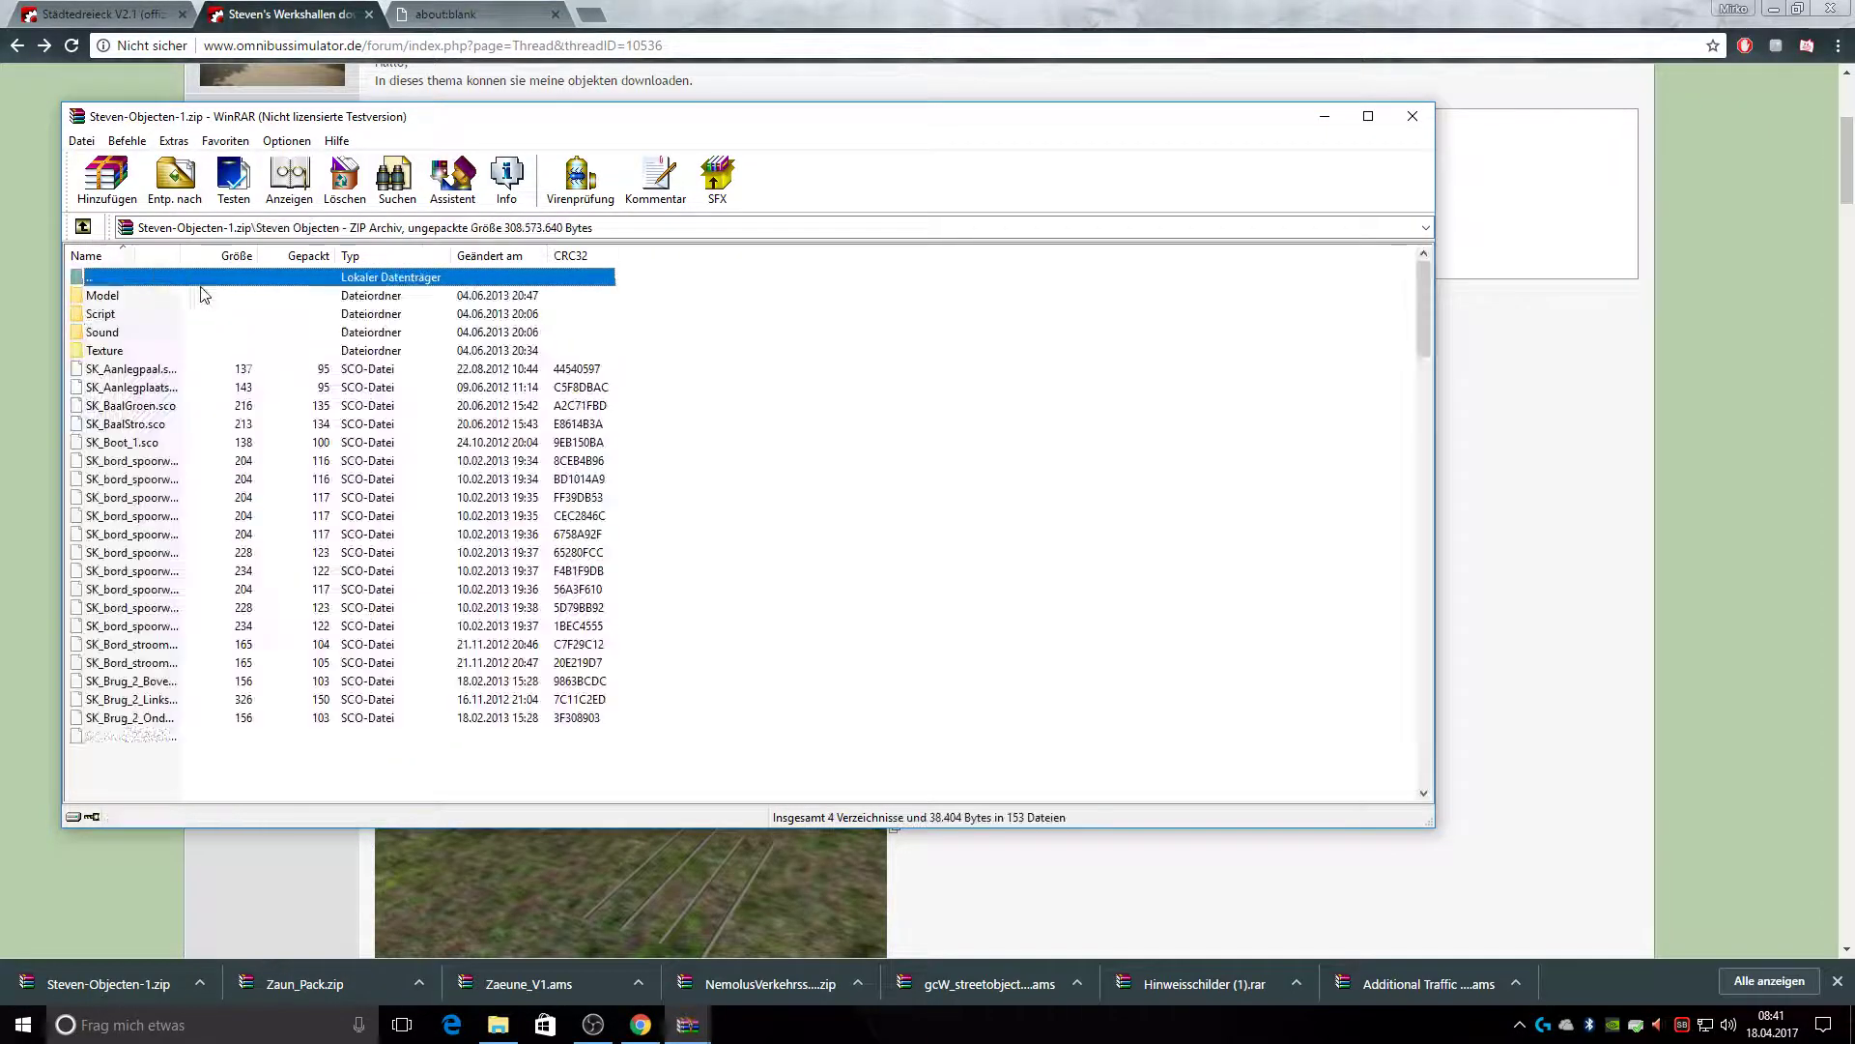
scroll(329, 561, down, 20)
scroll(329, 561, down, 15)
drag(1424, 751, 1424, 340)
click(79, 281)
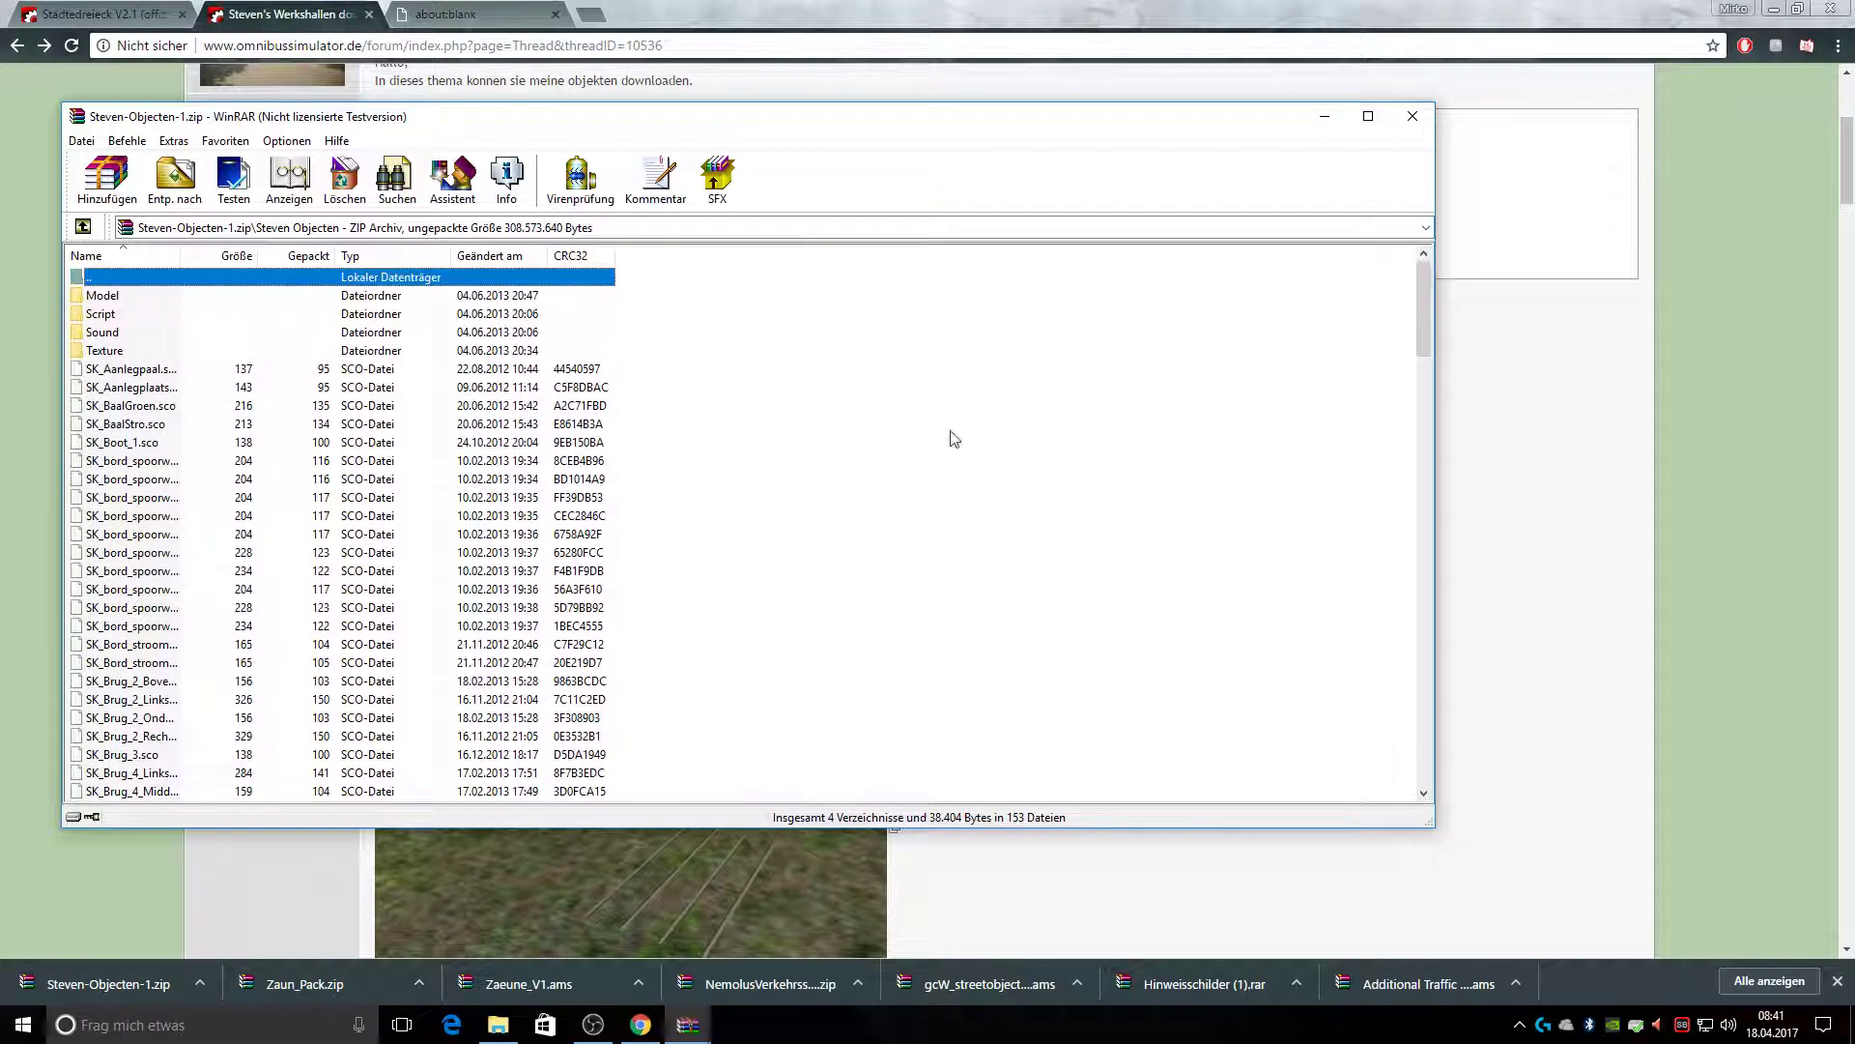
double_click(106, 281)
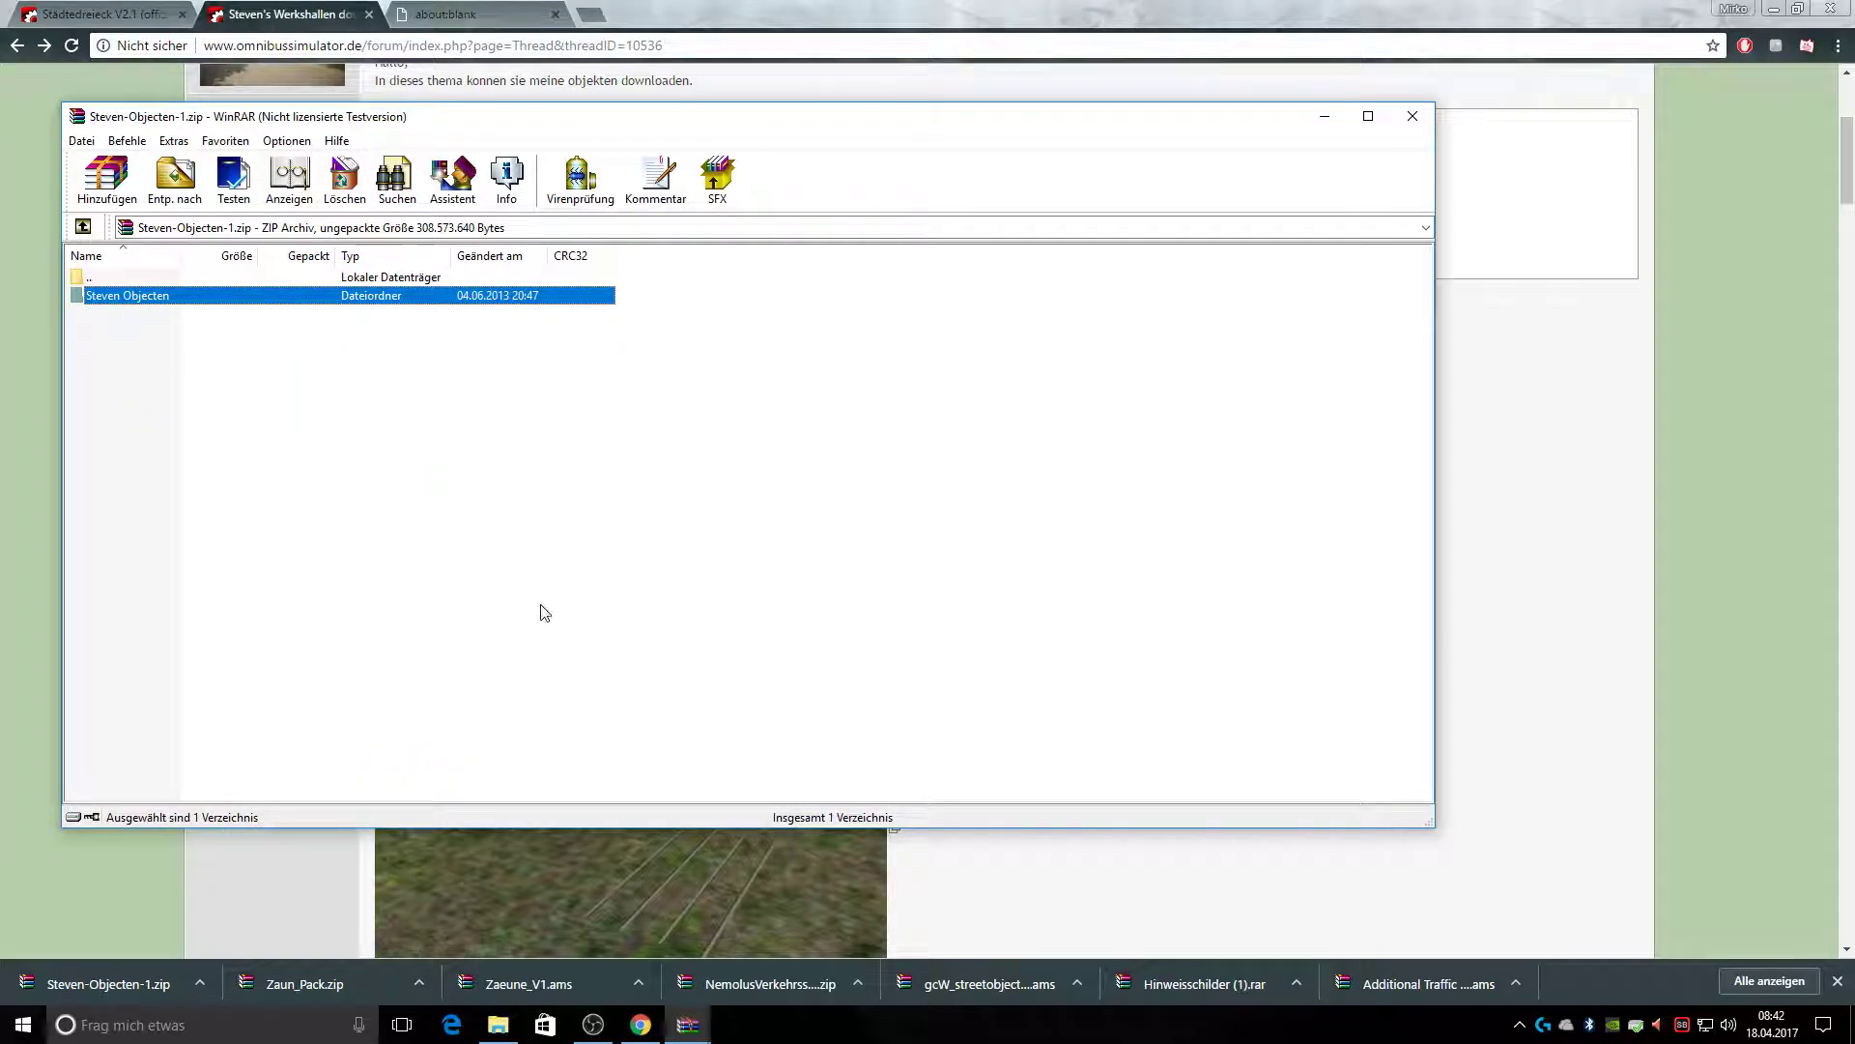
Extract the Steven Objecten folder into the Sceneryobjects folder of OMSI 2 and close the archive
click(497, 1024)
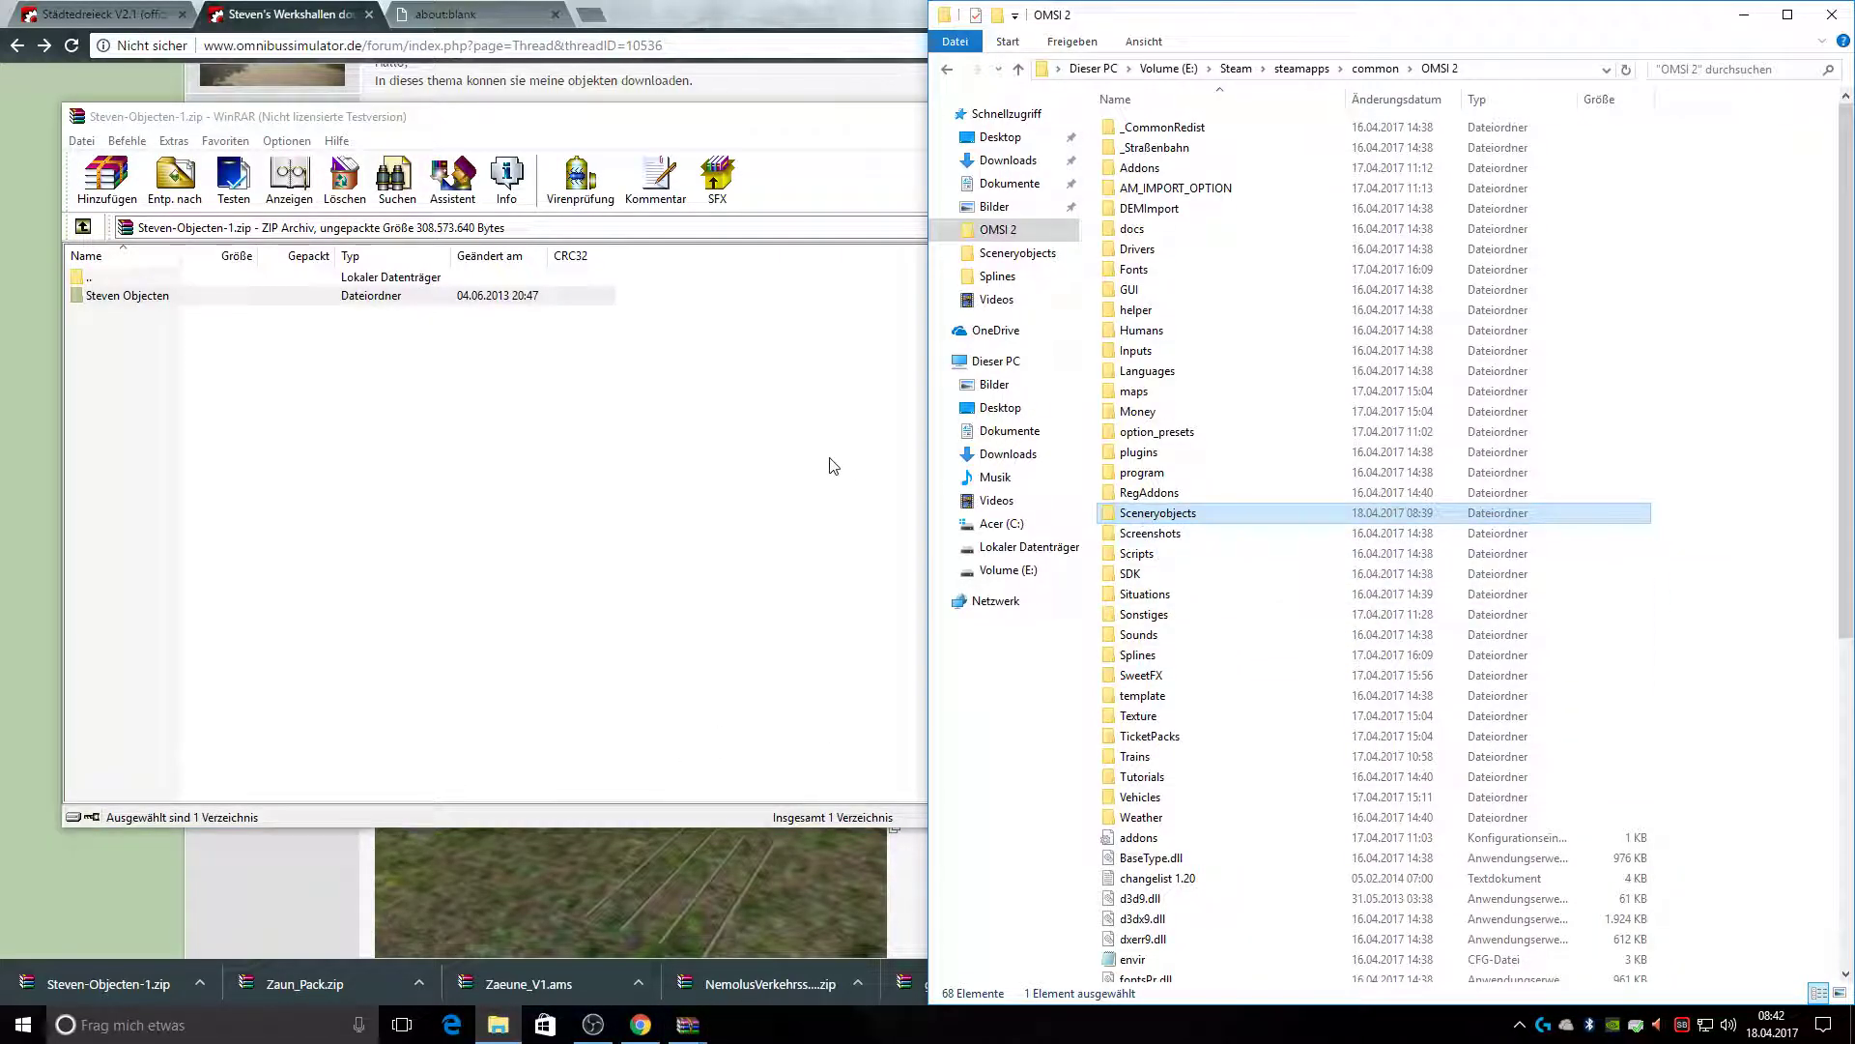
drag(115, 303, 1509, 516)
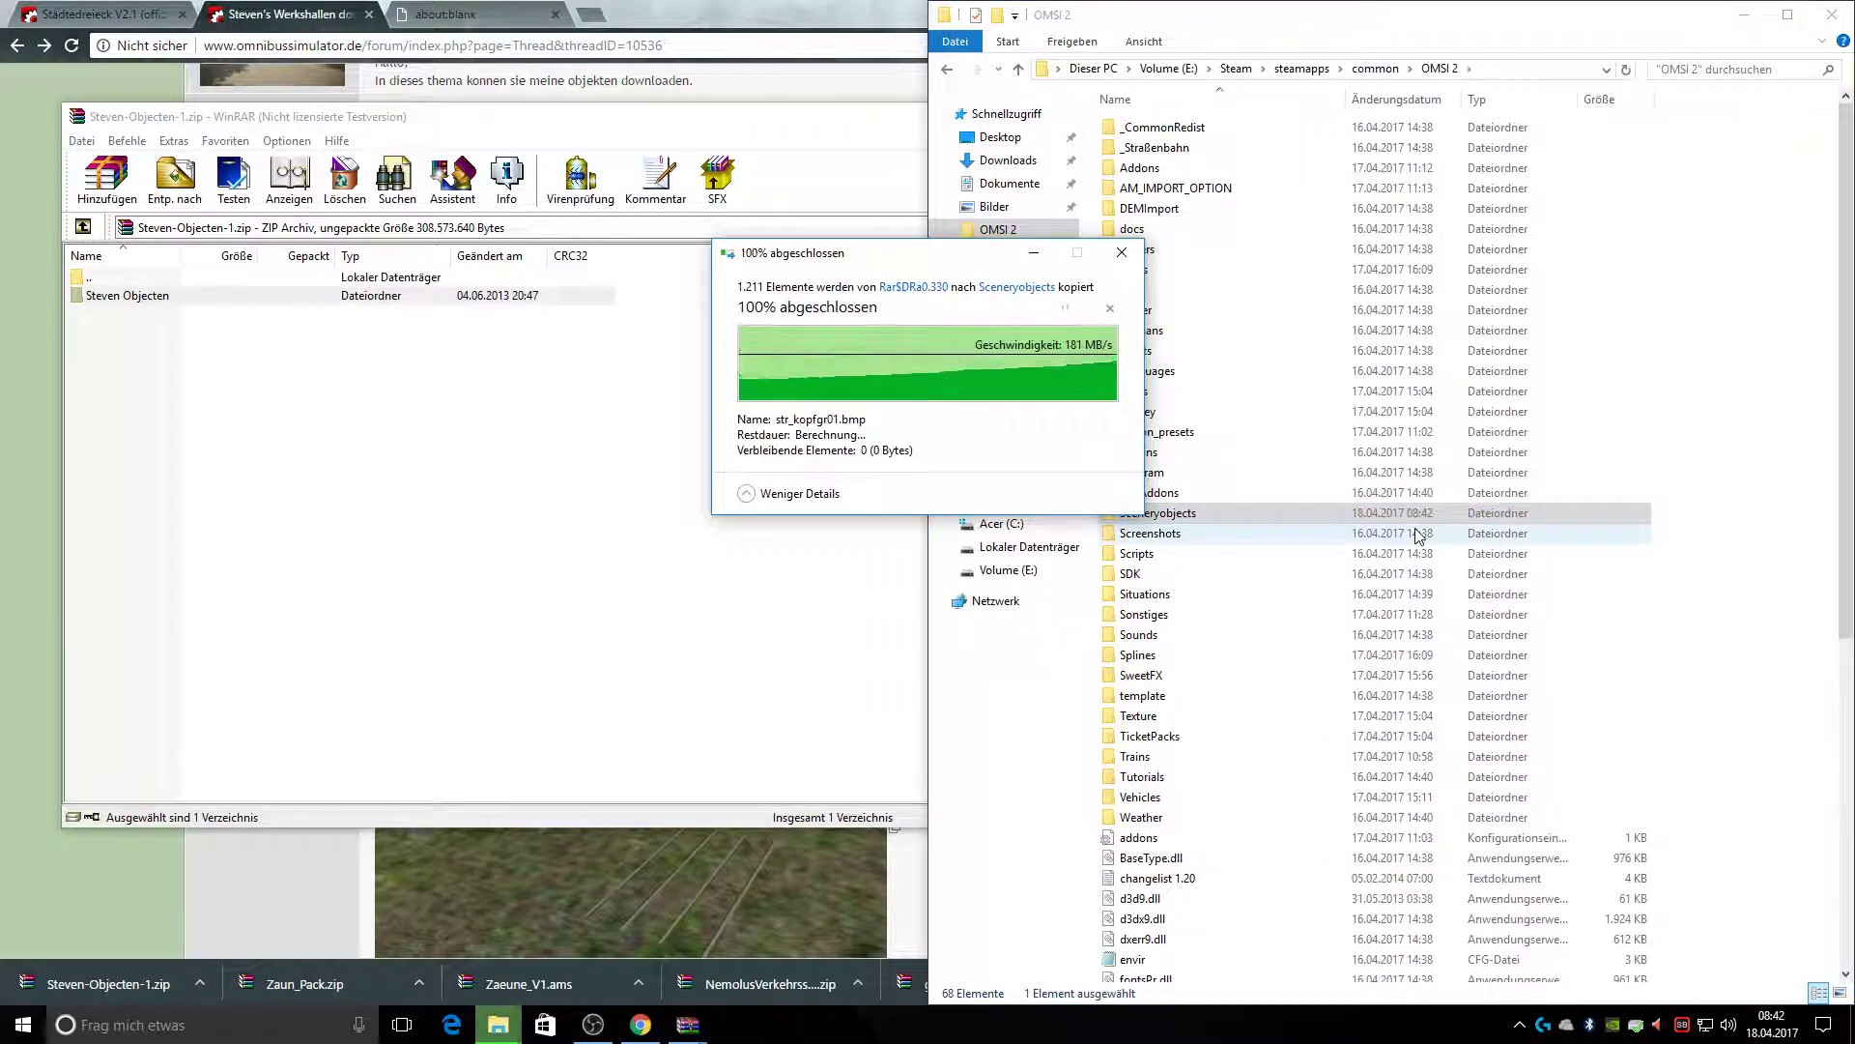
click(665, 119)
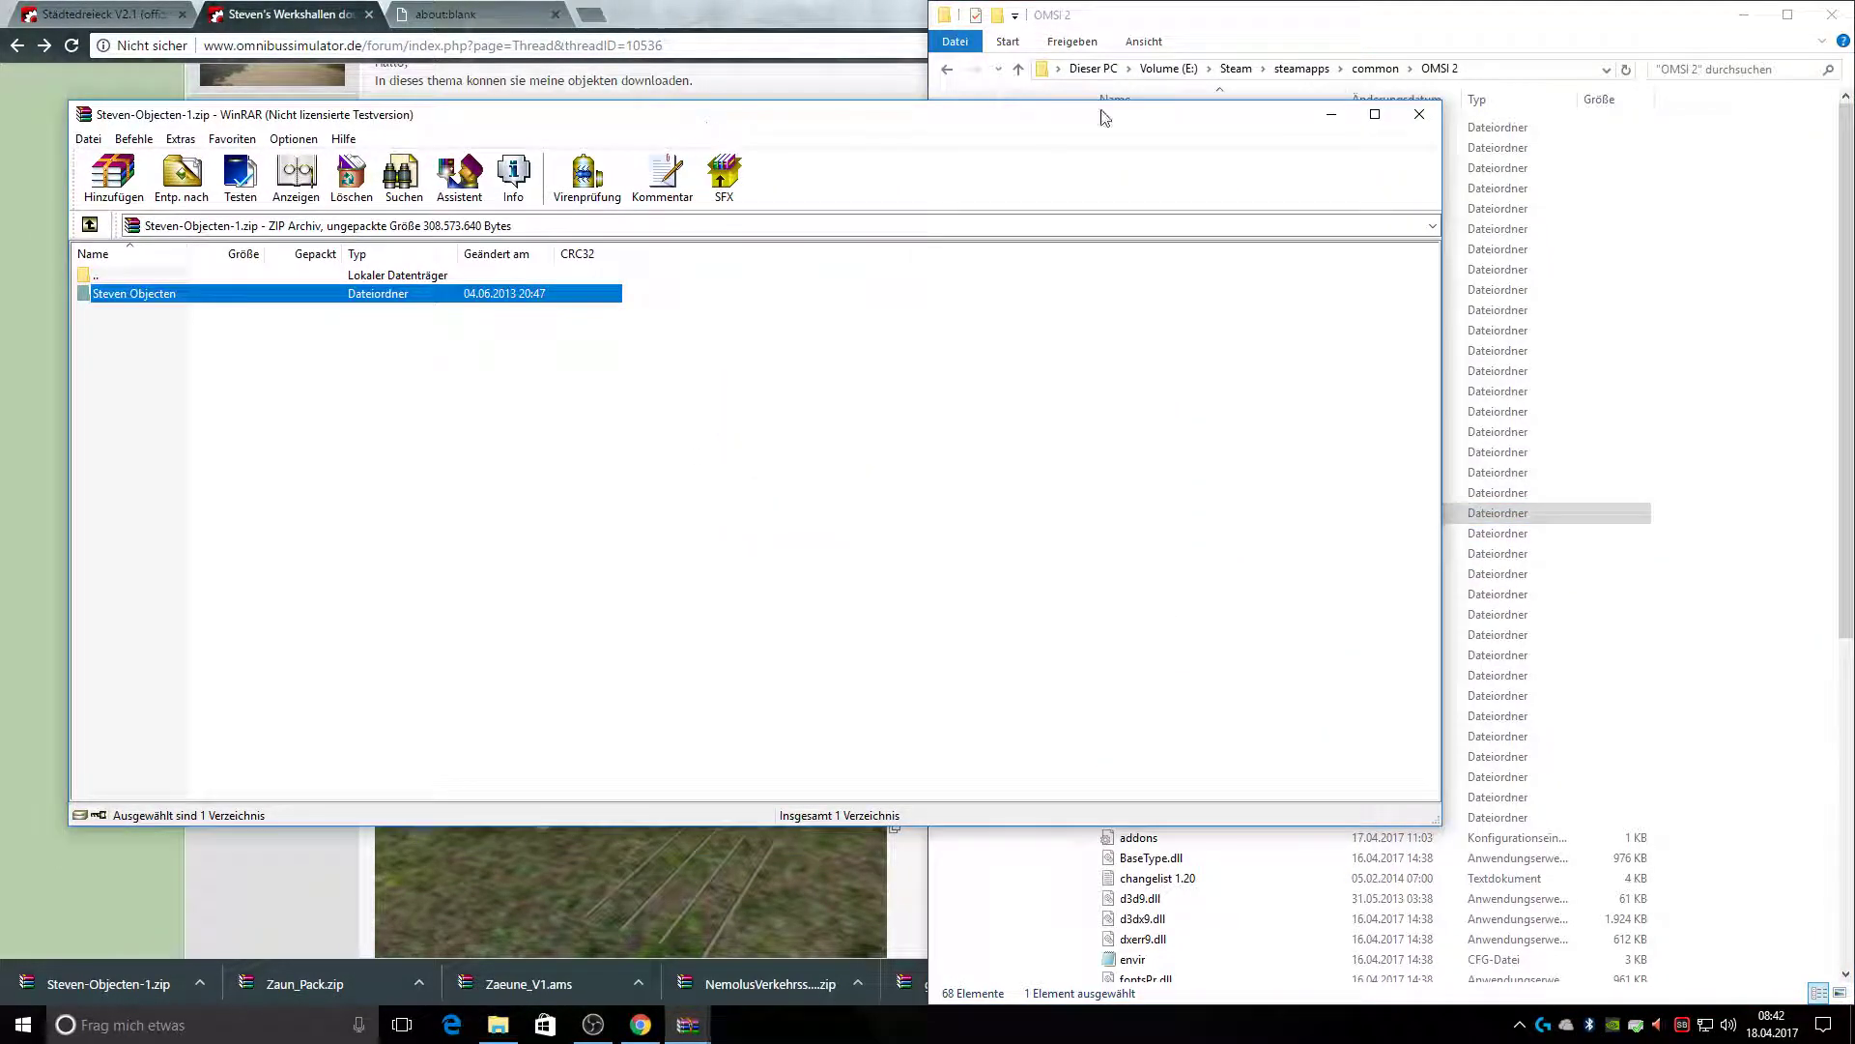
click(1382, 116)
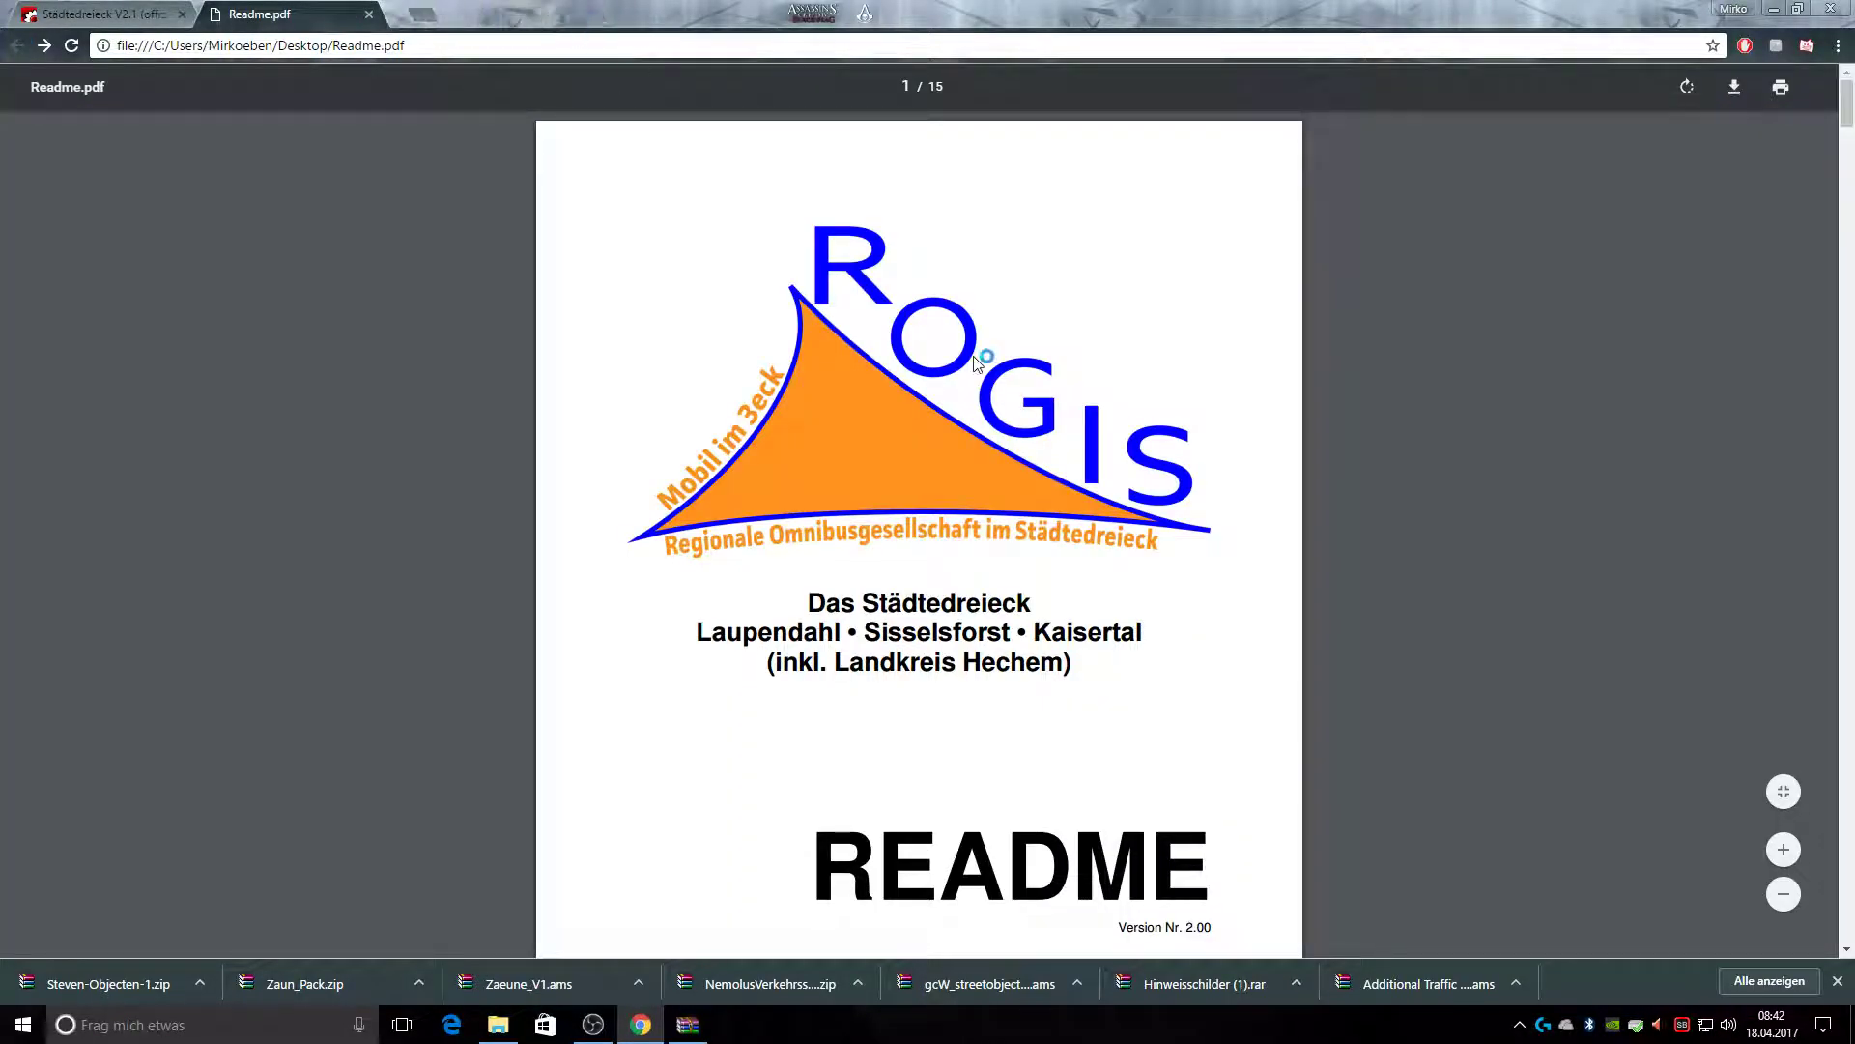
Follow the Readme's Backgroundsounds link and open the Background Sounds file page from the forum topic
scroll(1851, 208, down, 5)
drag(1851, 207, 1849, 710)
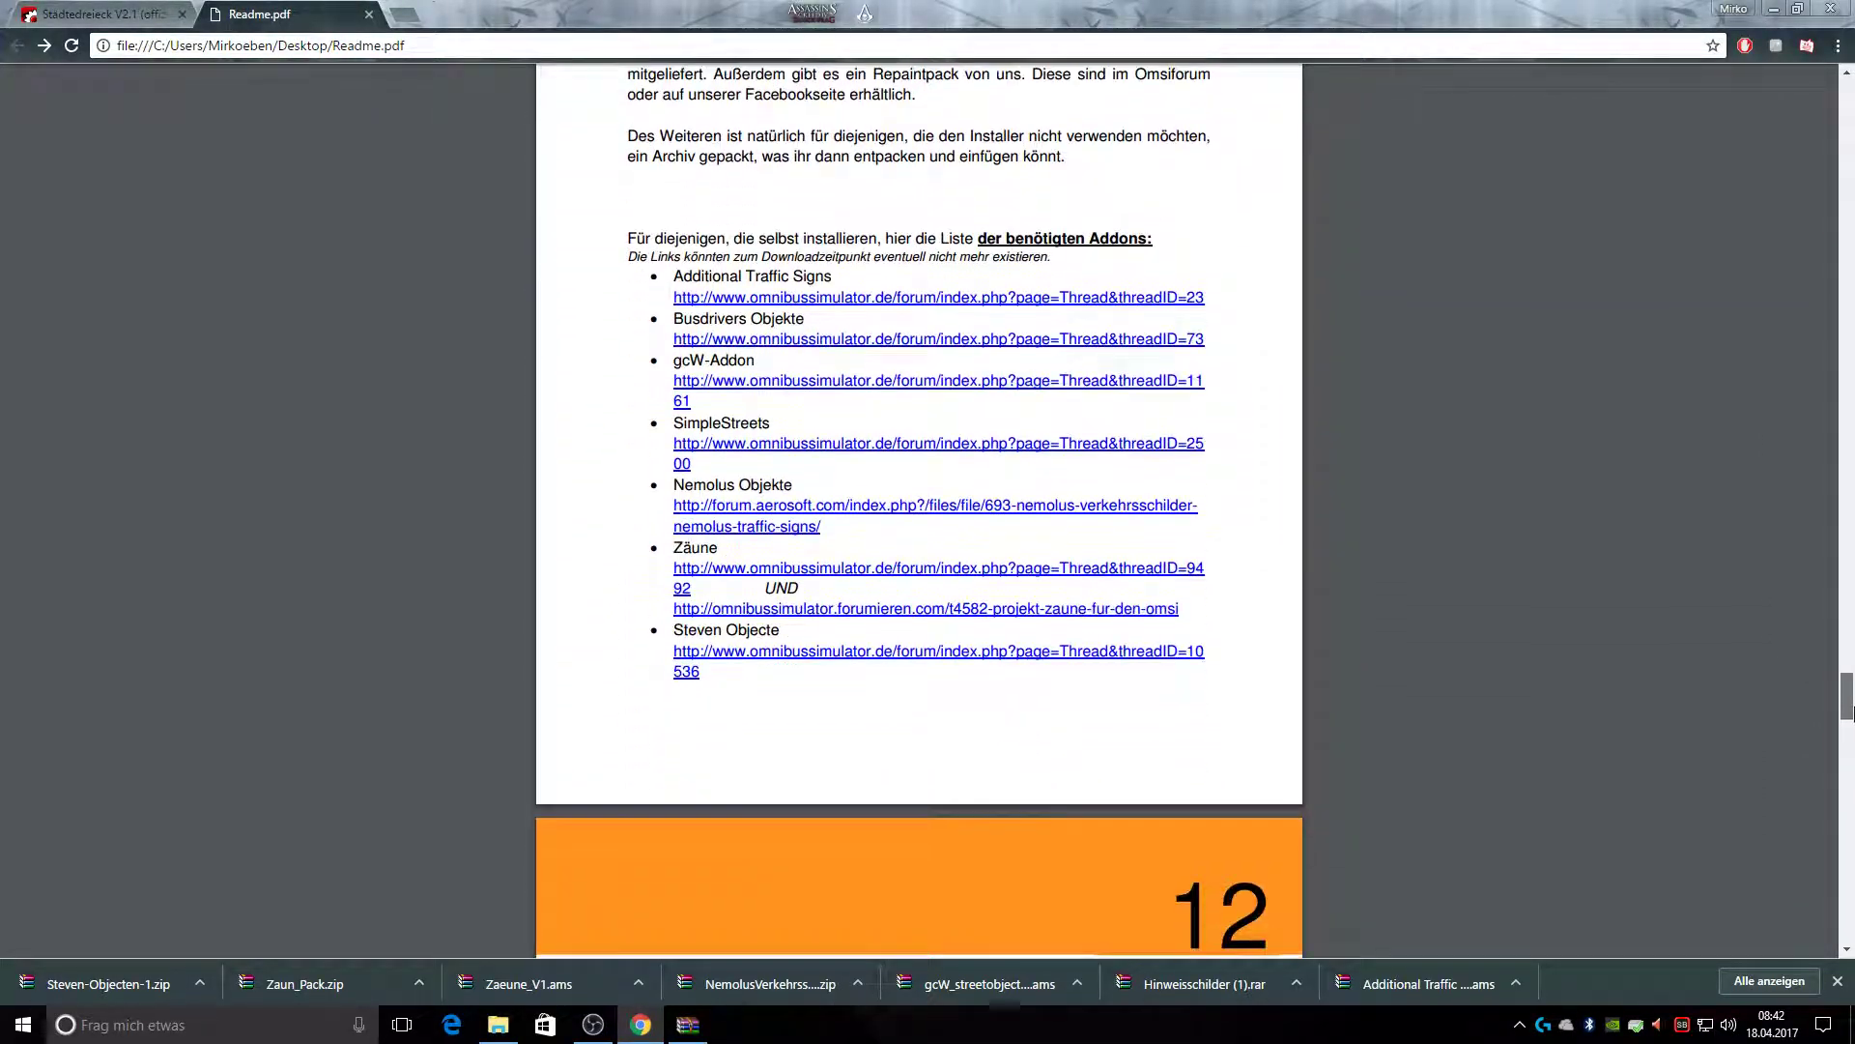
scroll(994, 518, down, 5)
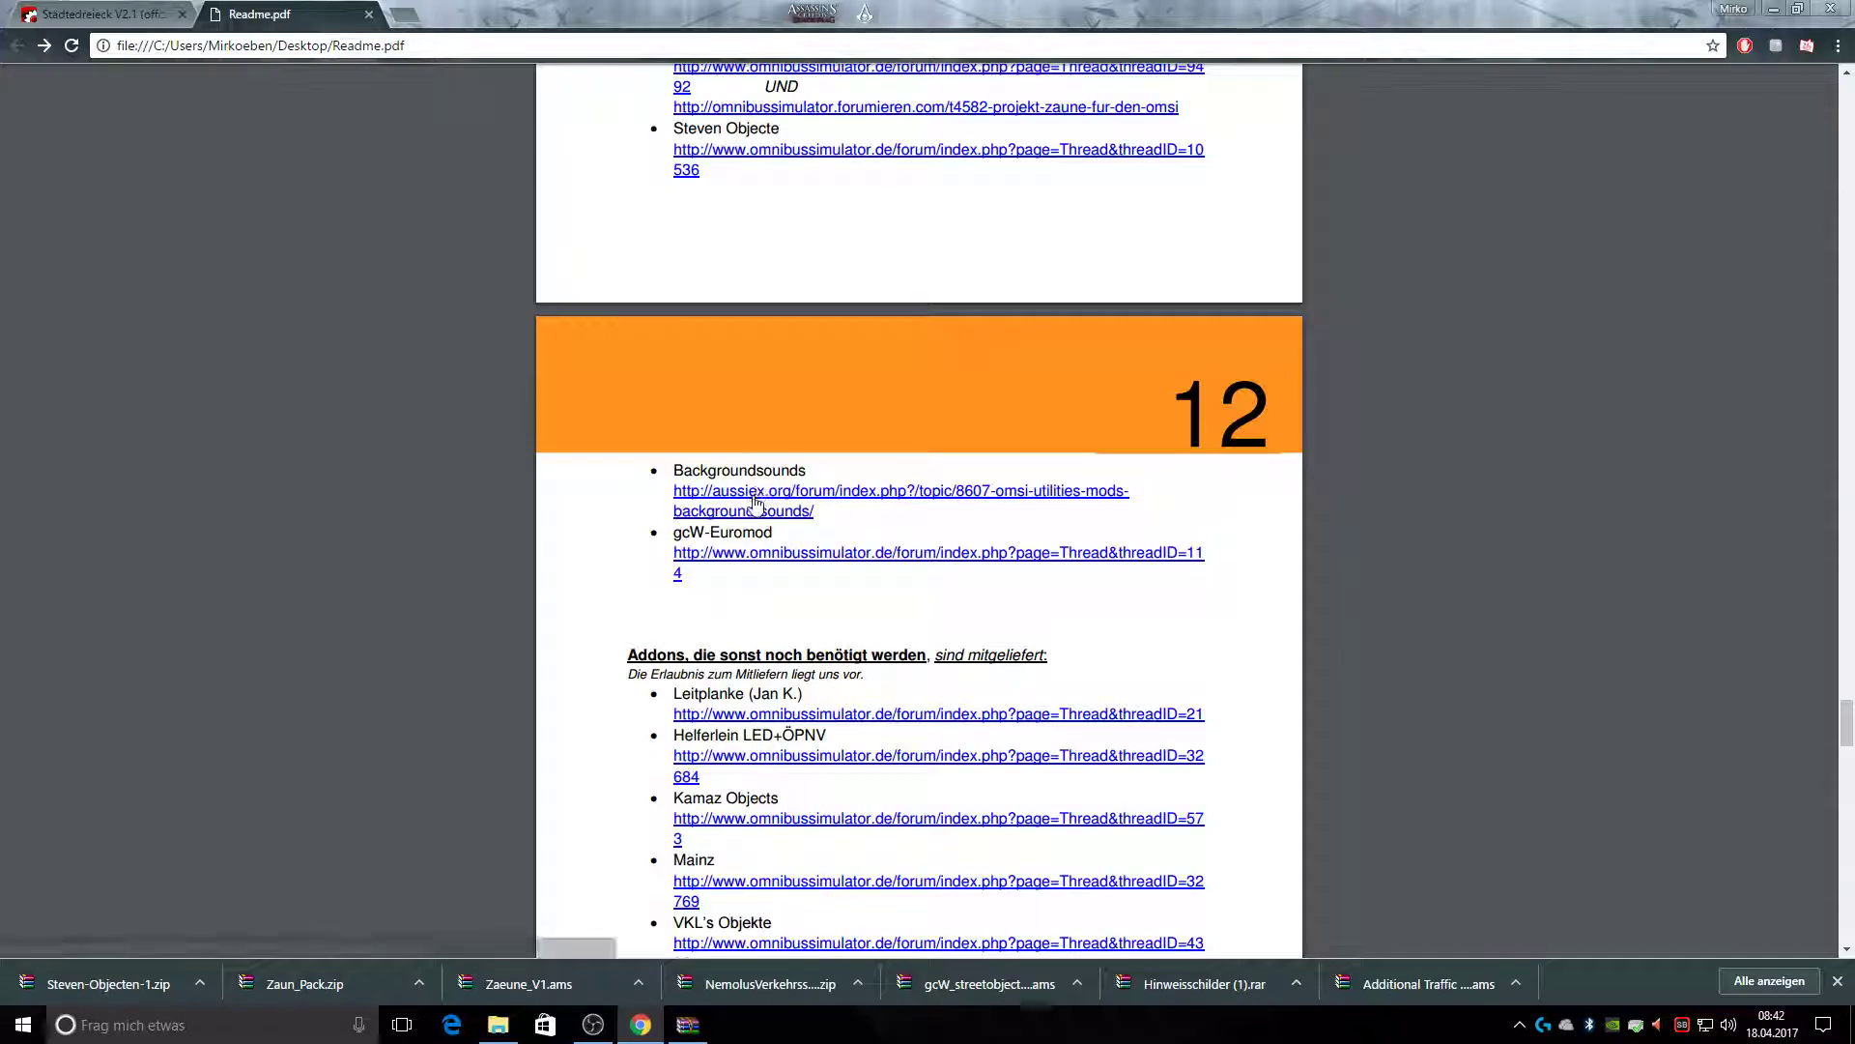
click(760, 500)
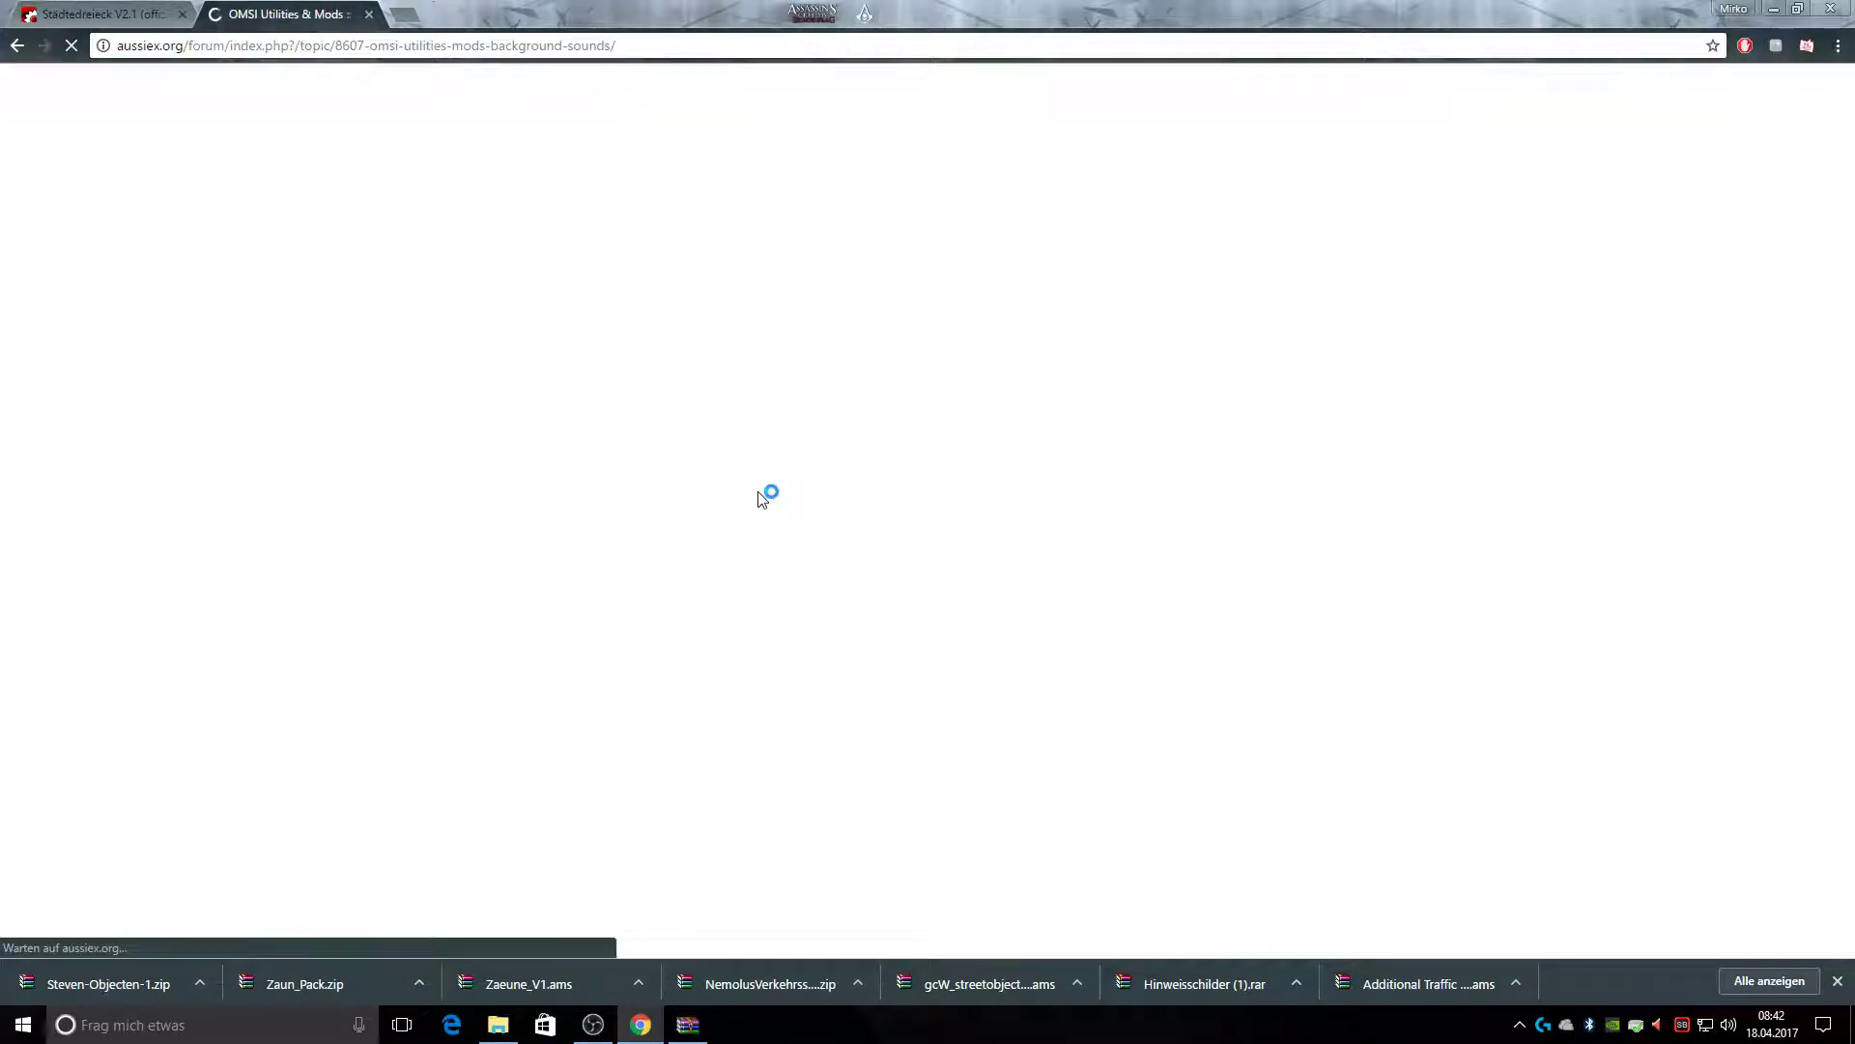
scroll(654, 339, down, 6)
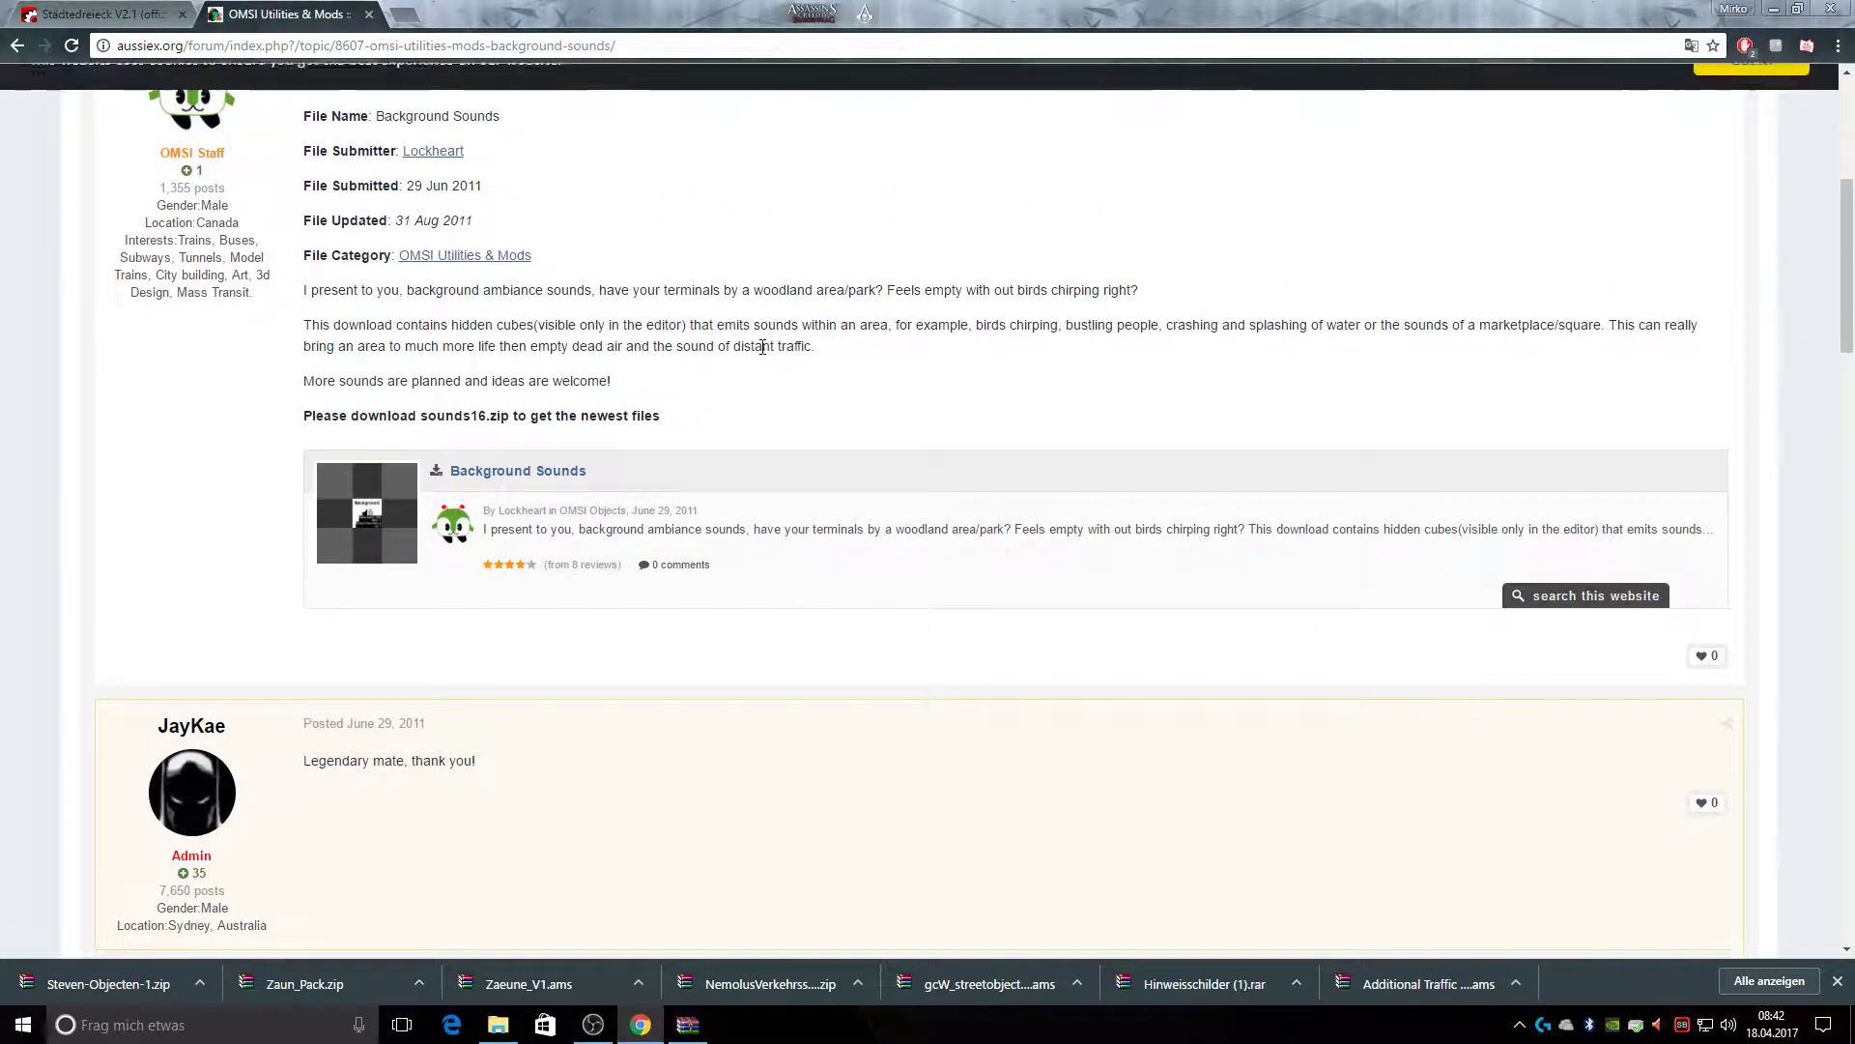
scroll(766, 355, up, 4)
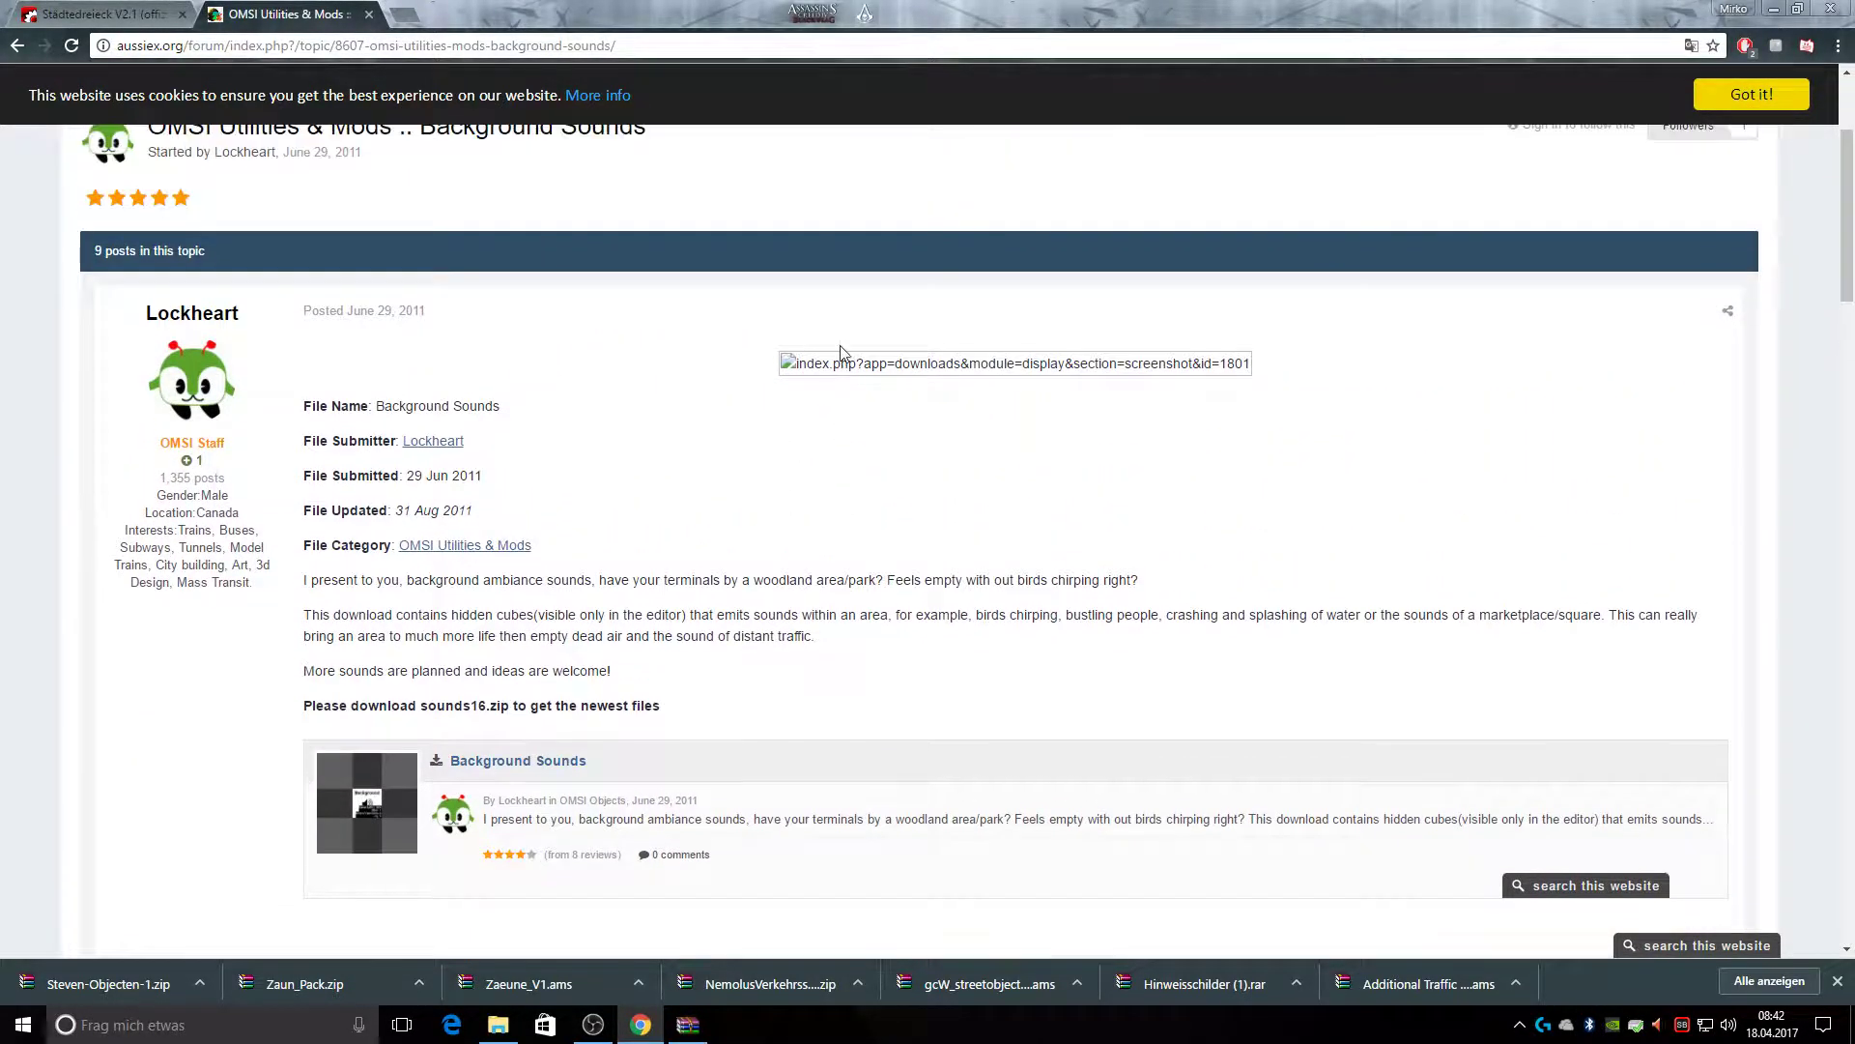
scroll(842, 354, down, 2)
click(504, 764)
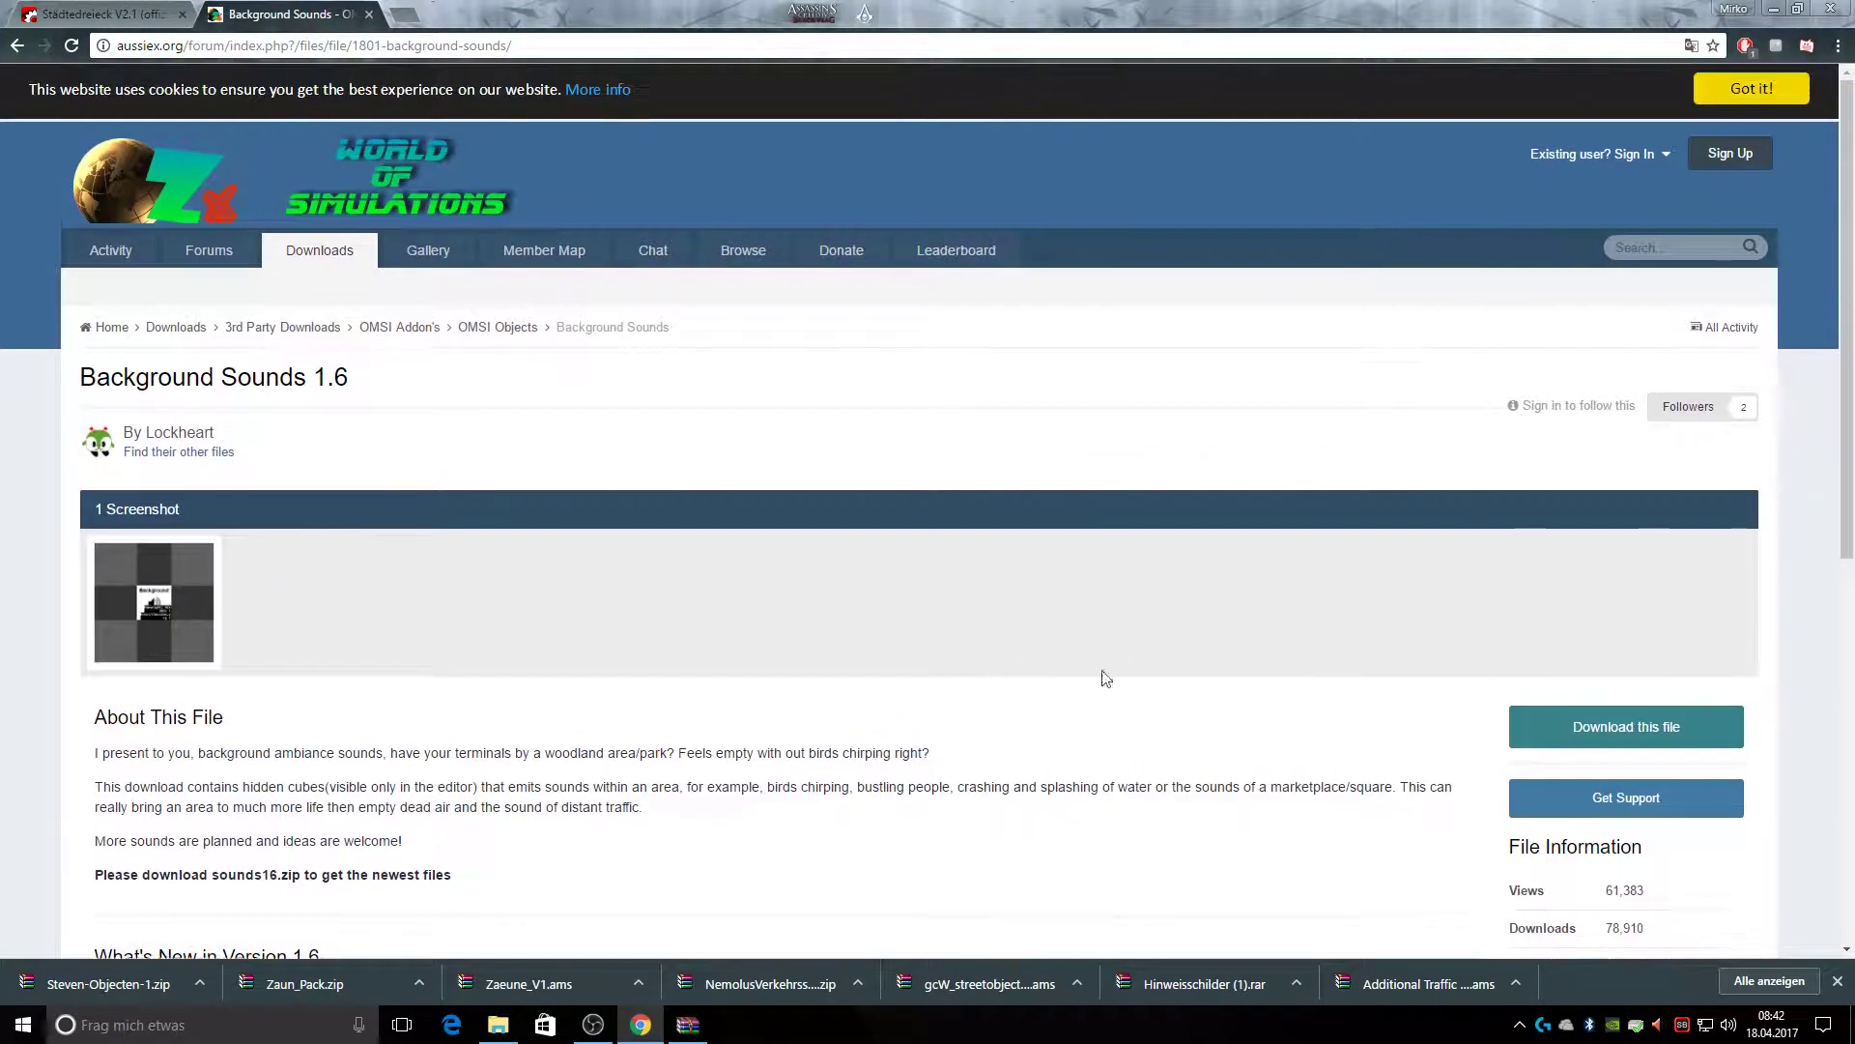
Agree to the download terms for Background Sounds 1.6 and download Sounds16.zip
click(1600, 749)
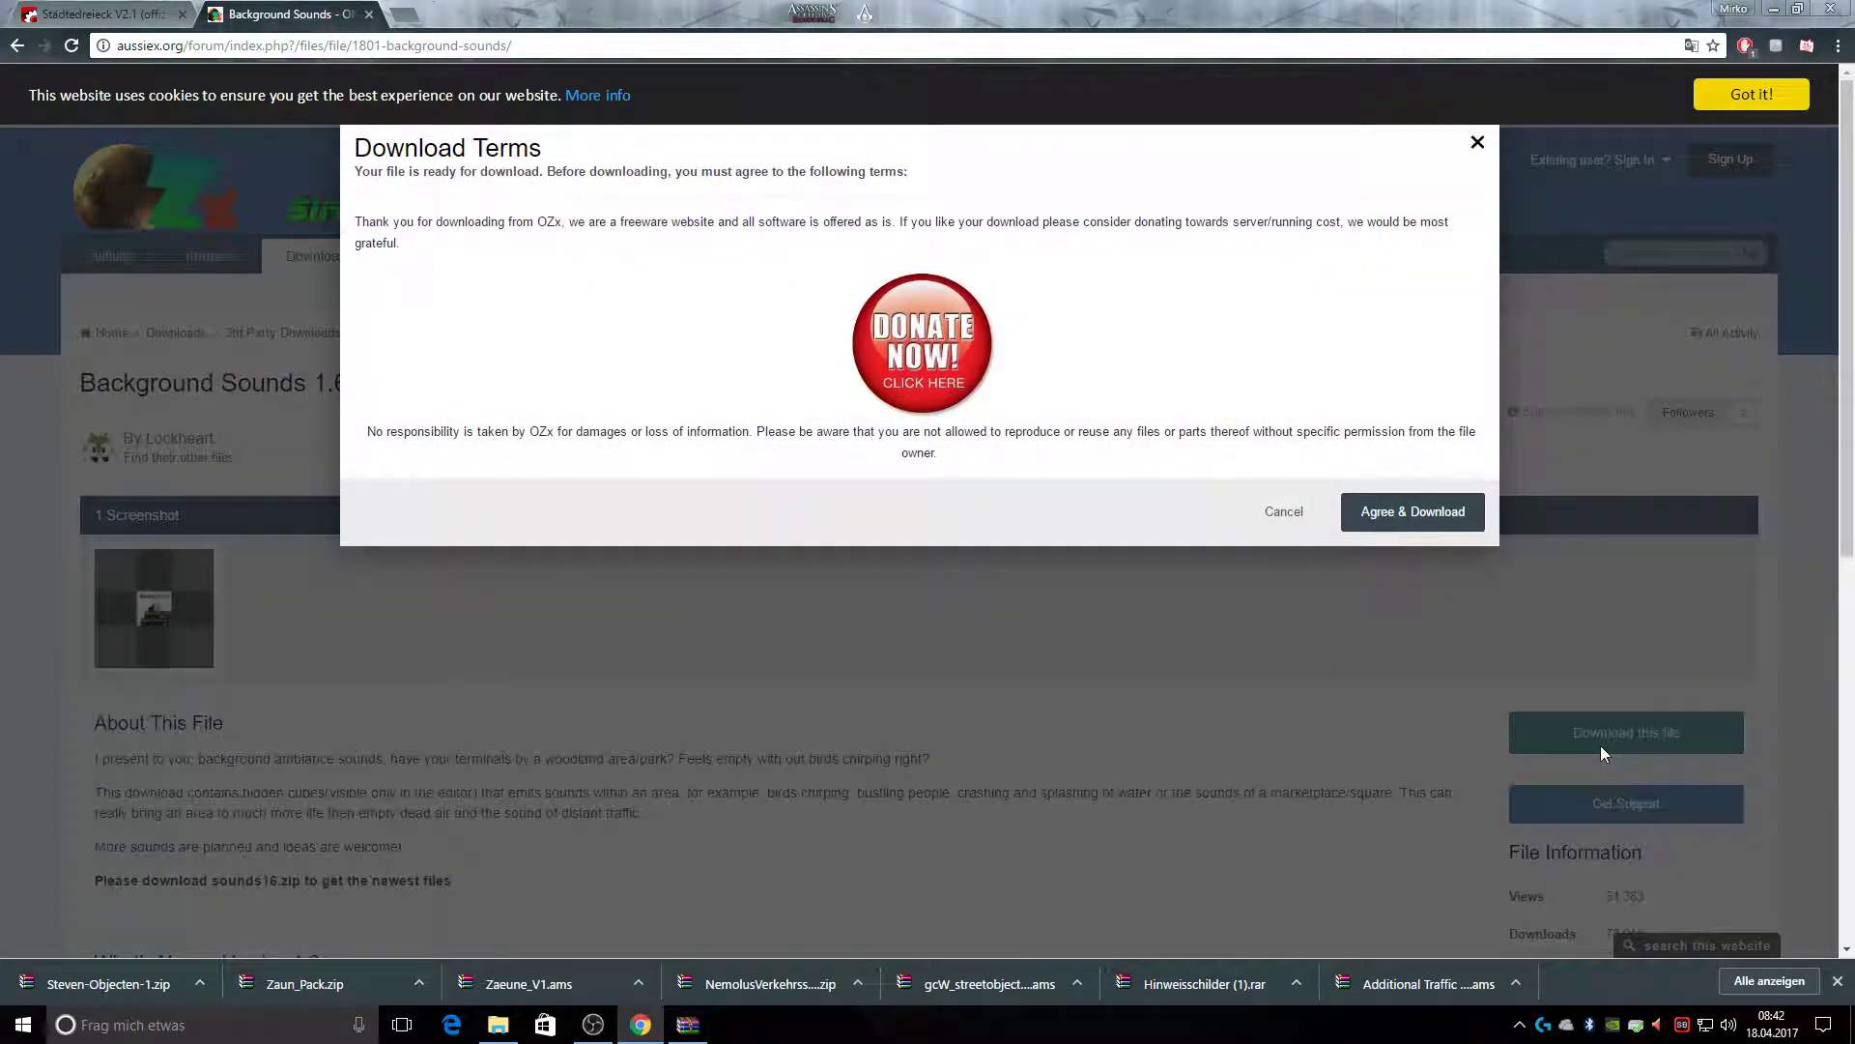
click(1435, 511)
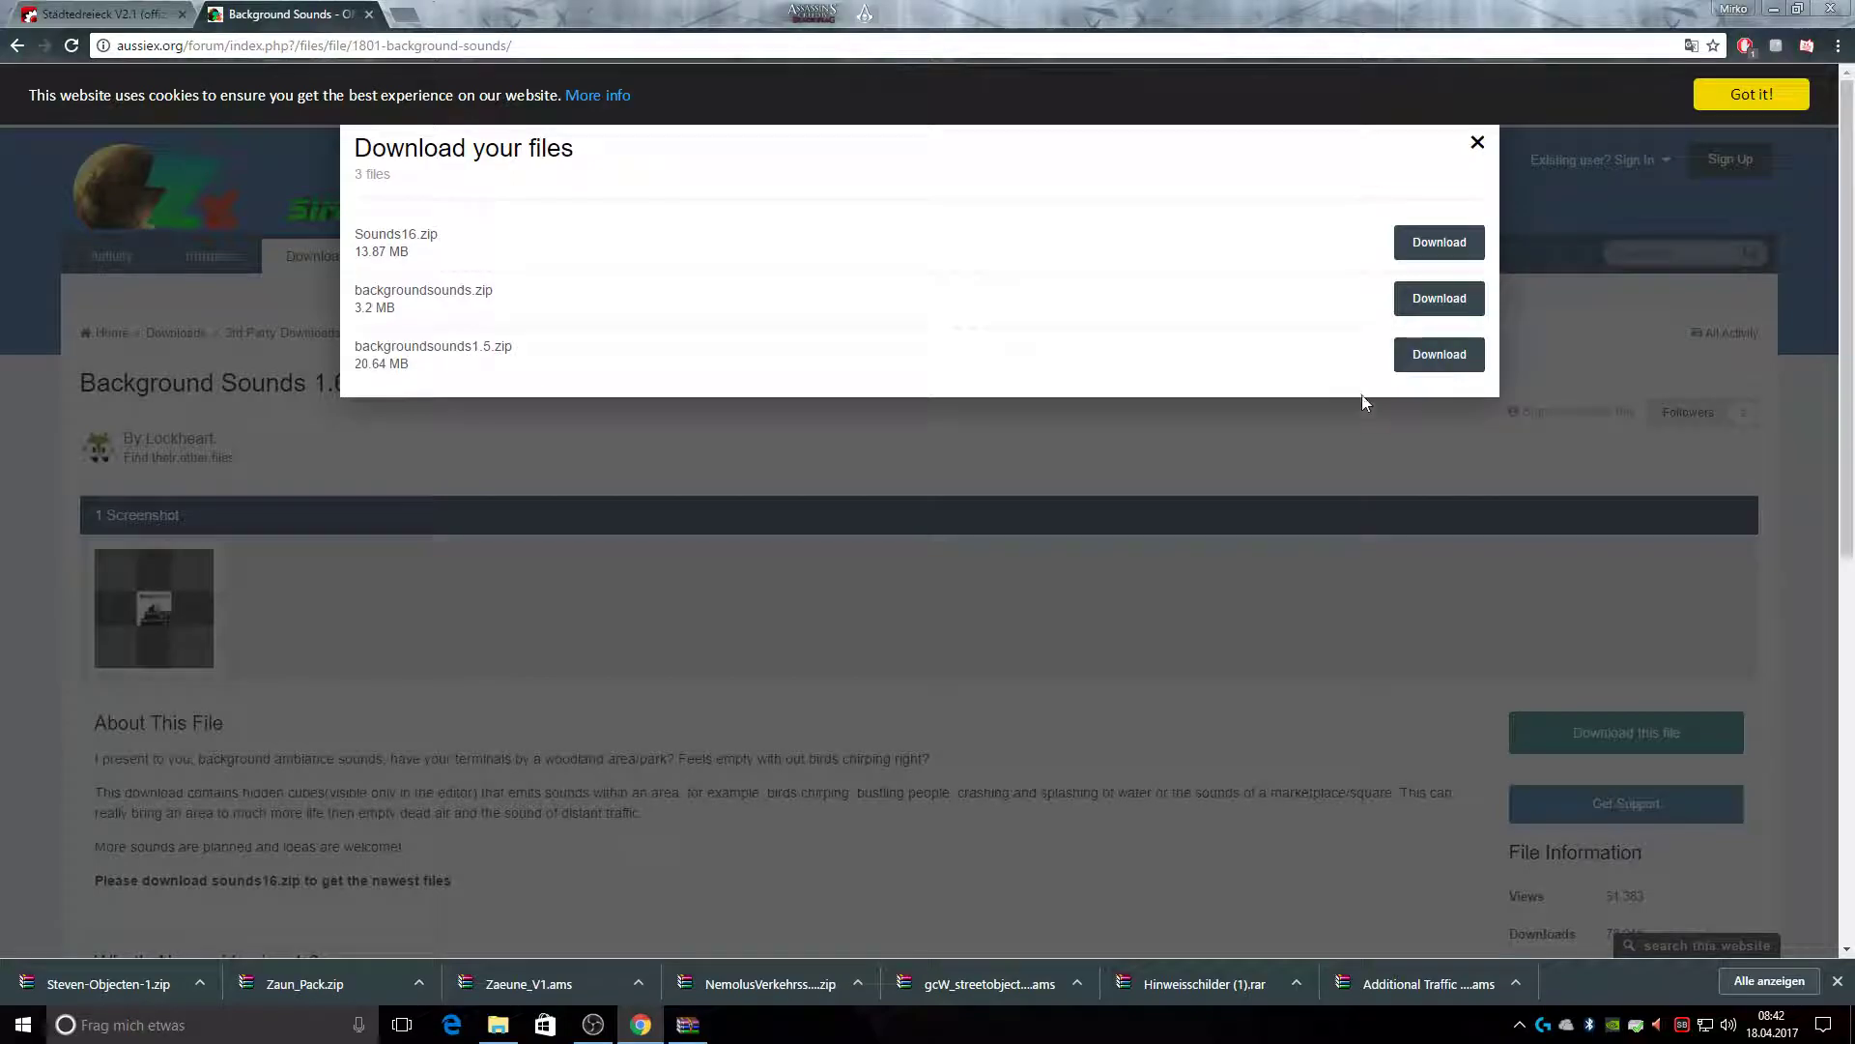
click(1446, 243)
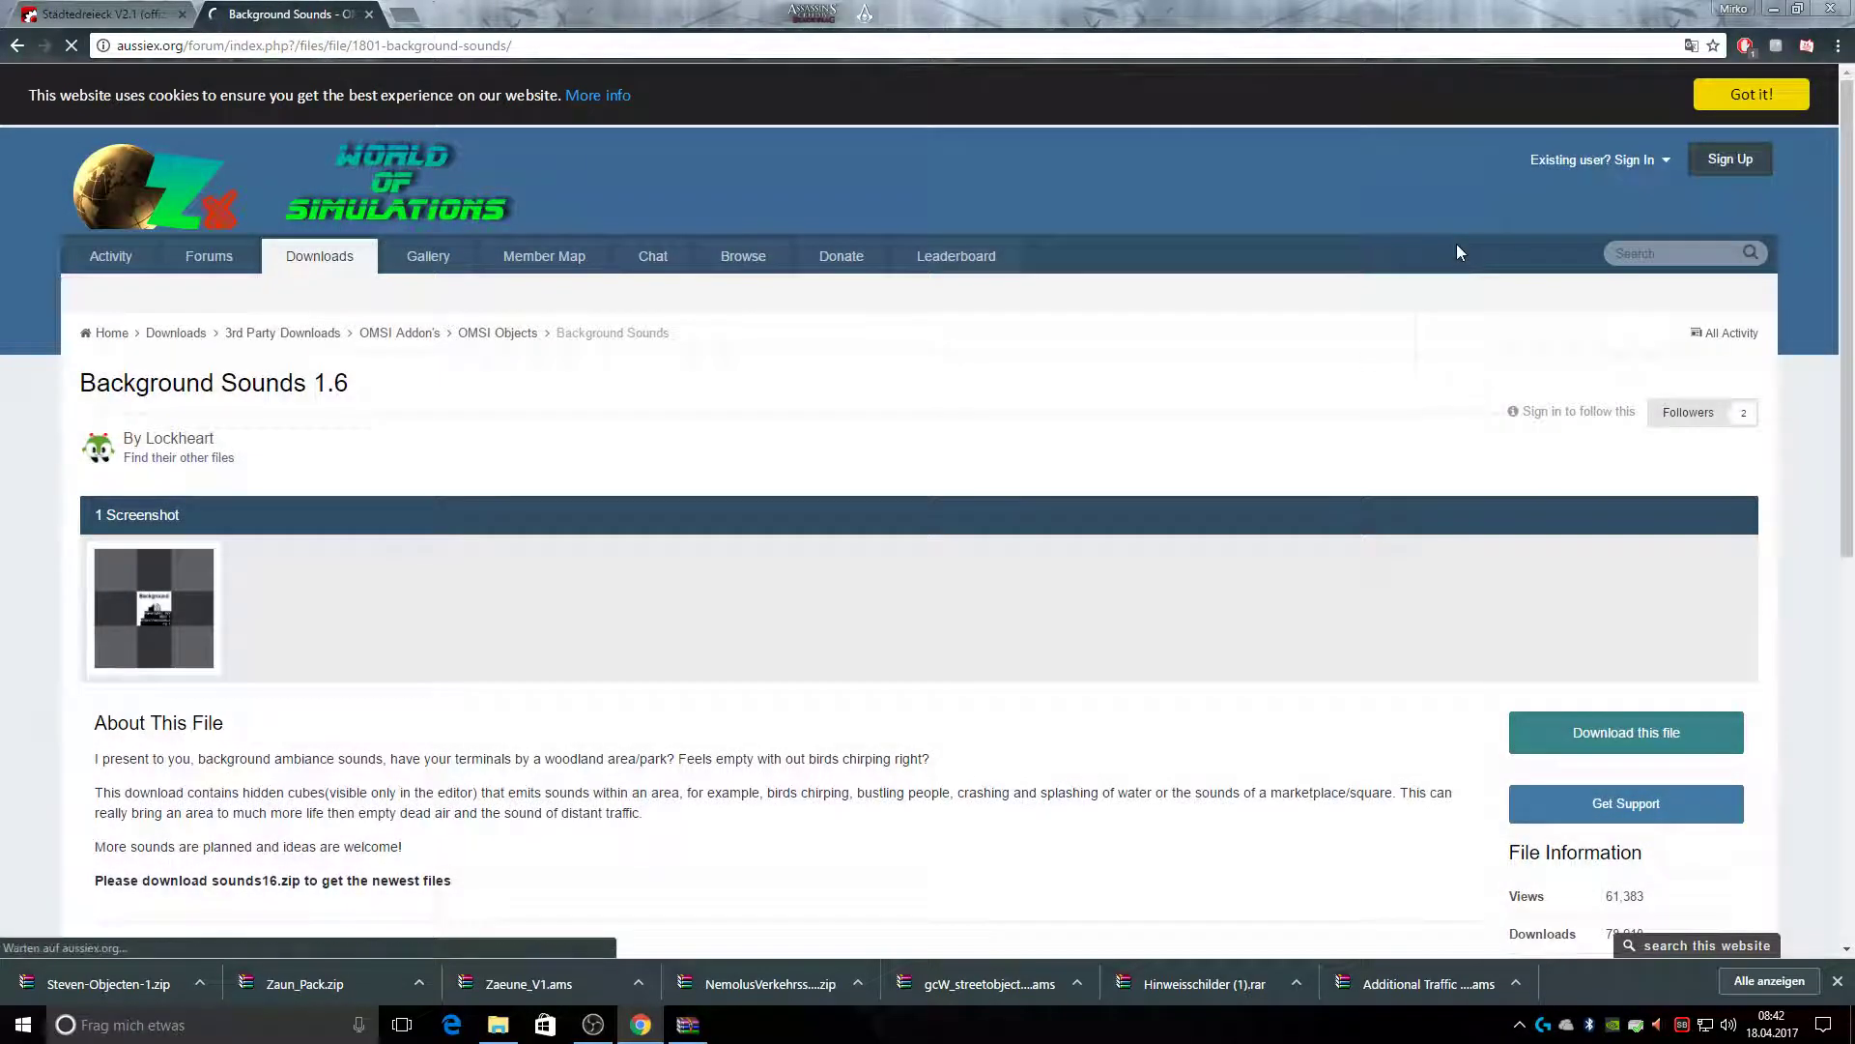
Download backgroundsounds1.5.zip as well from the Background Sounds file list
click(1575, 731)
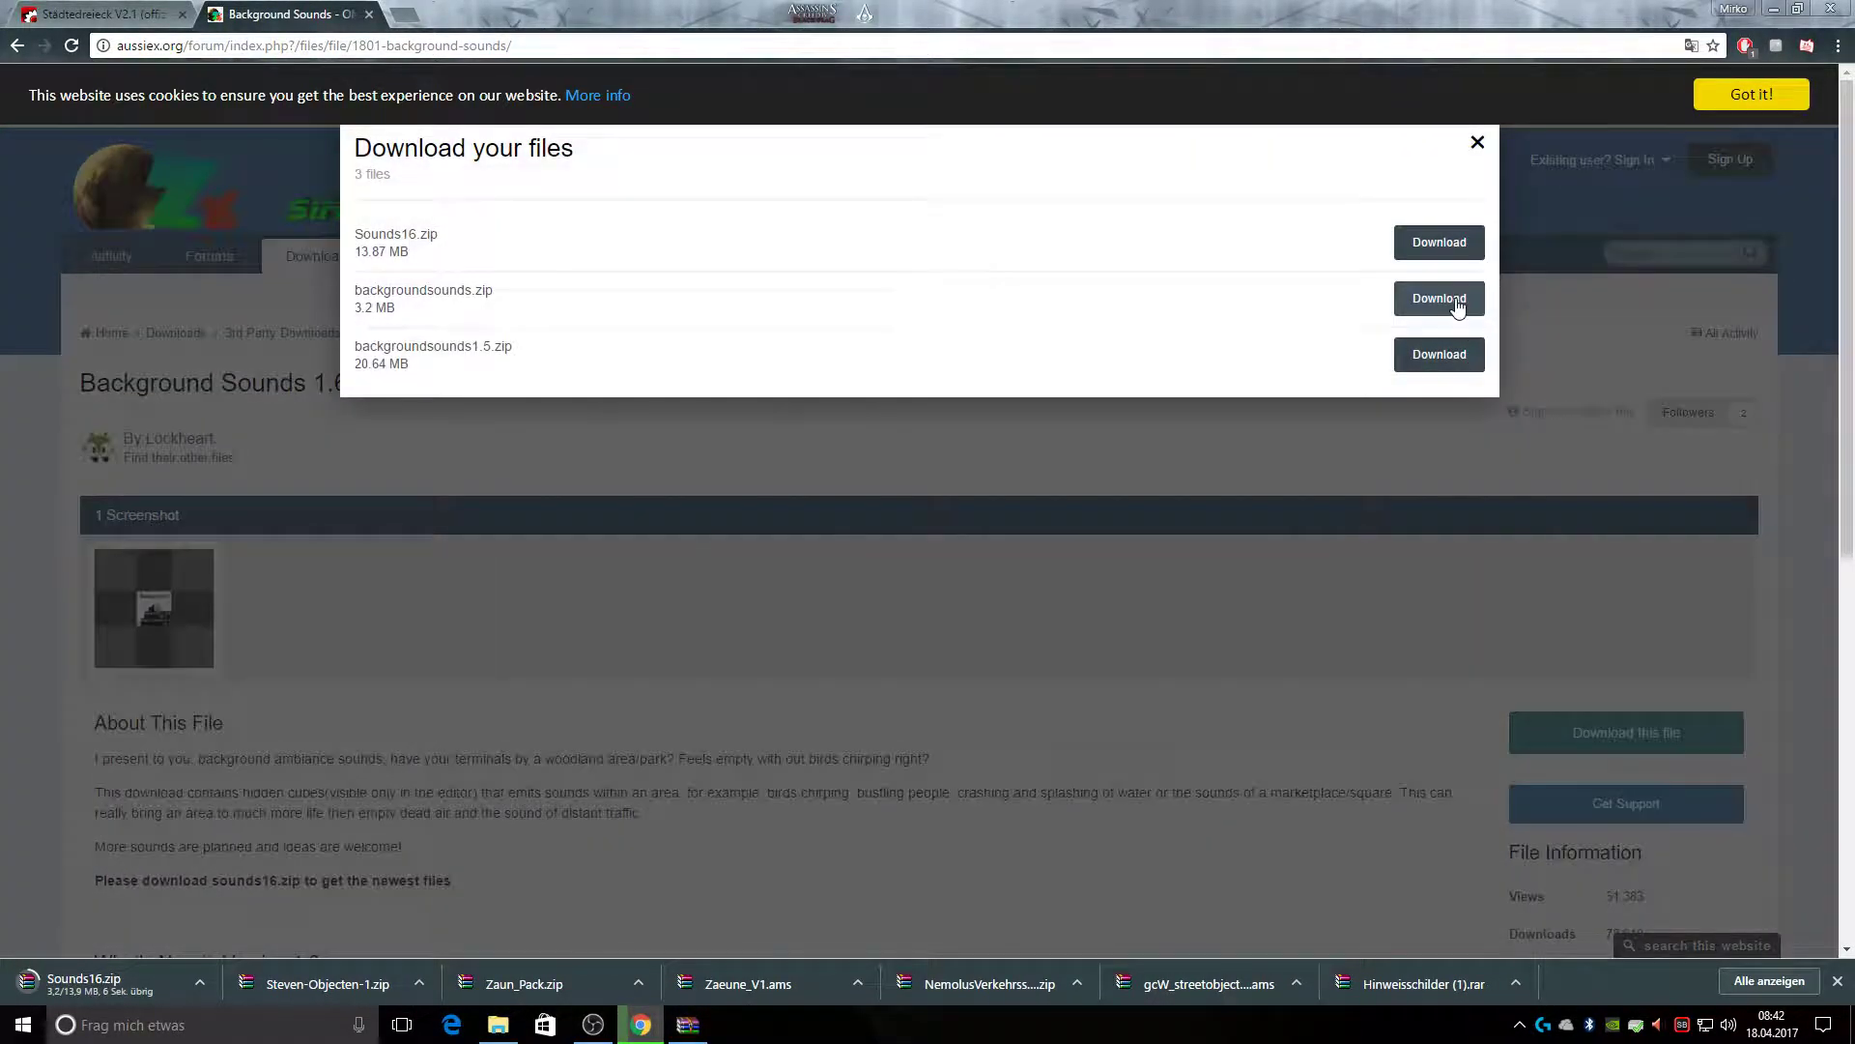
click(1446, 299)
click(1574, 731)
click(1440, 353)
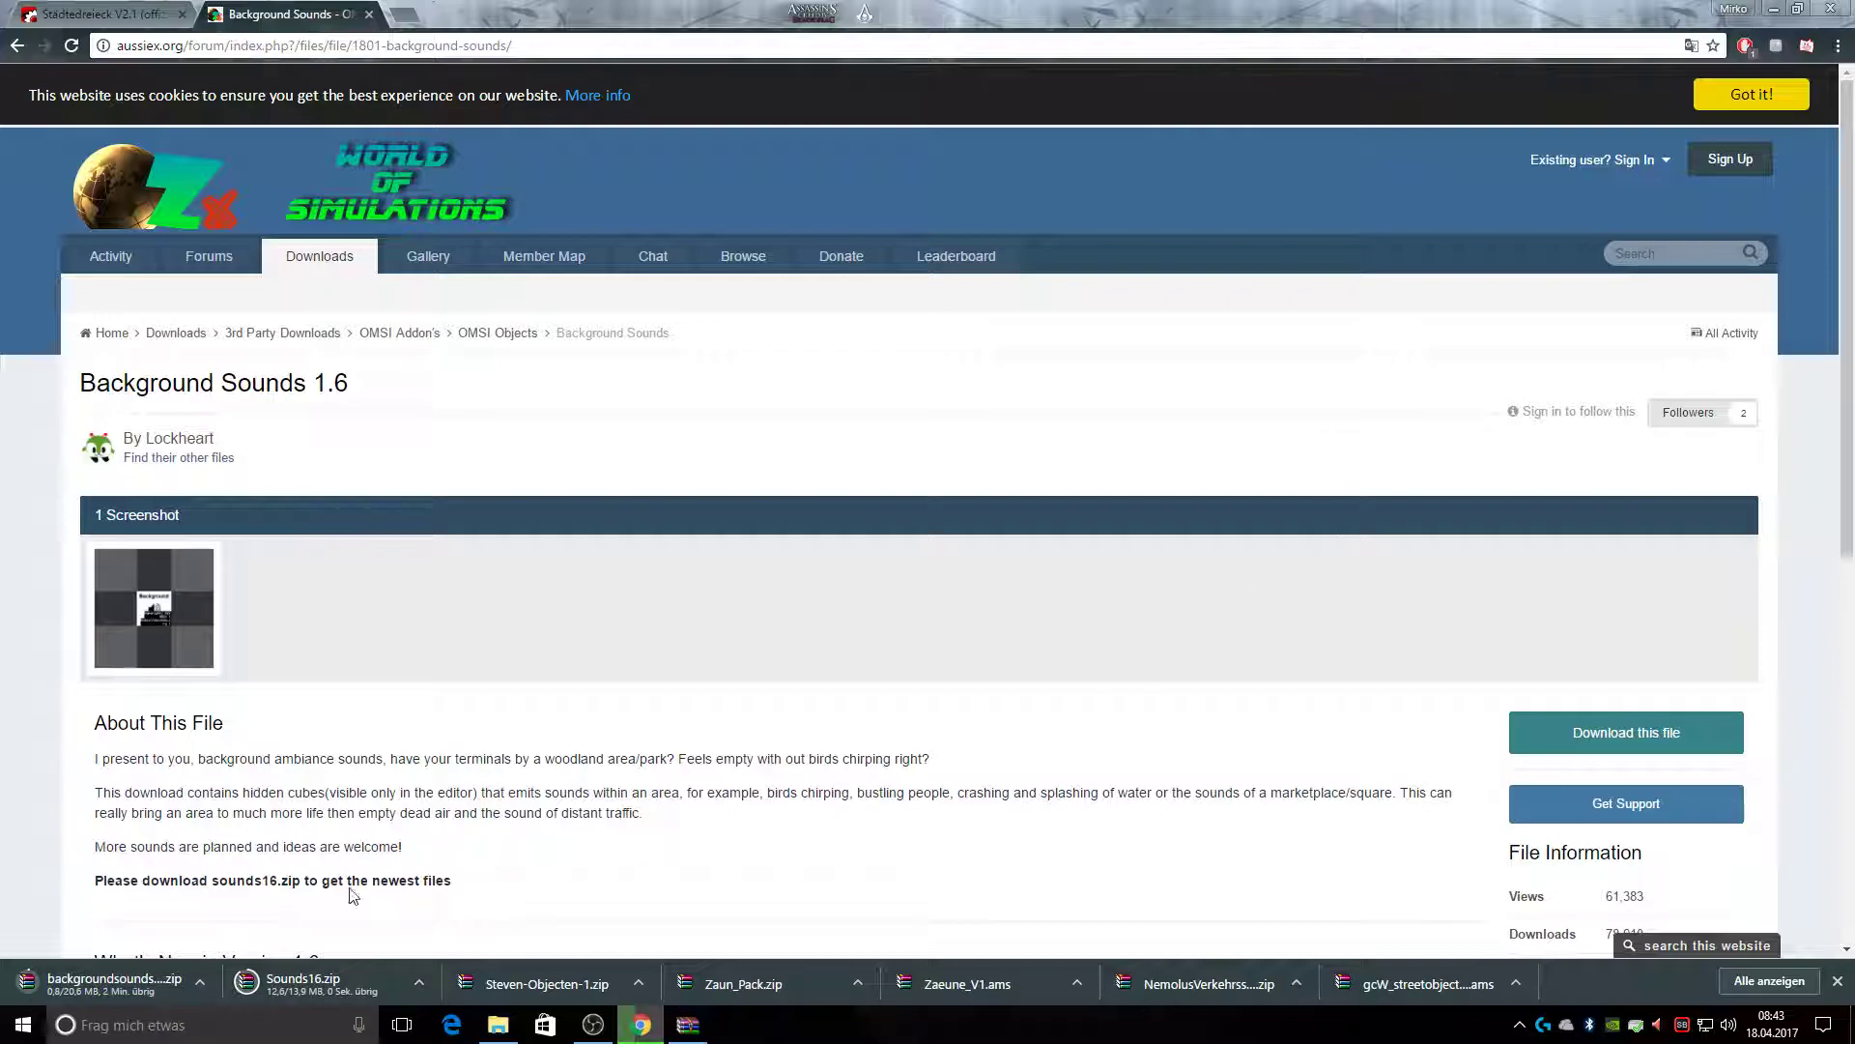
click(1558, 723)
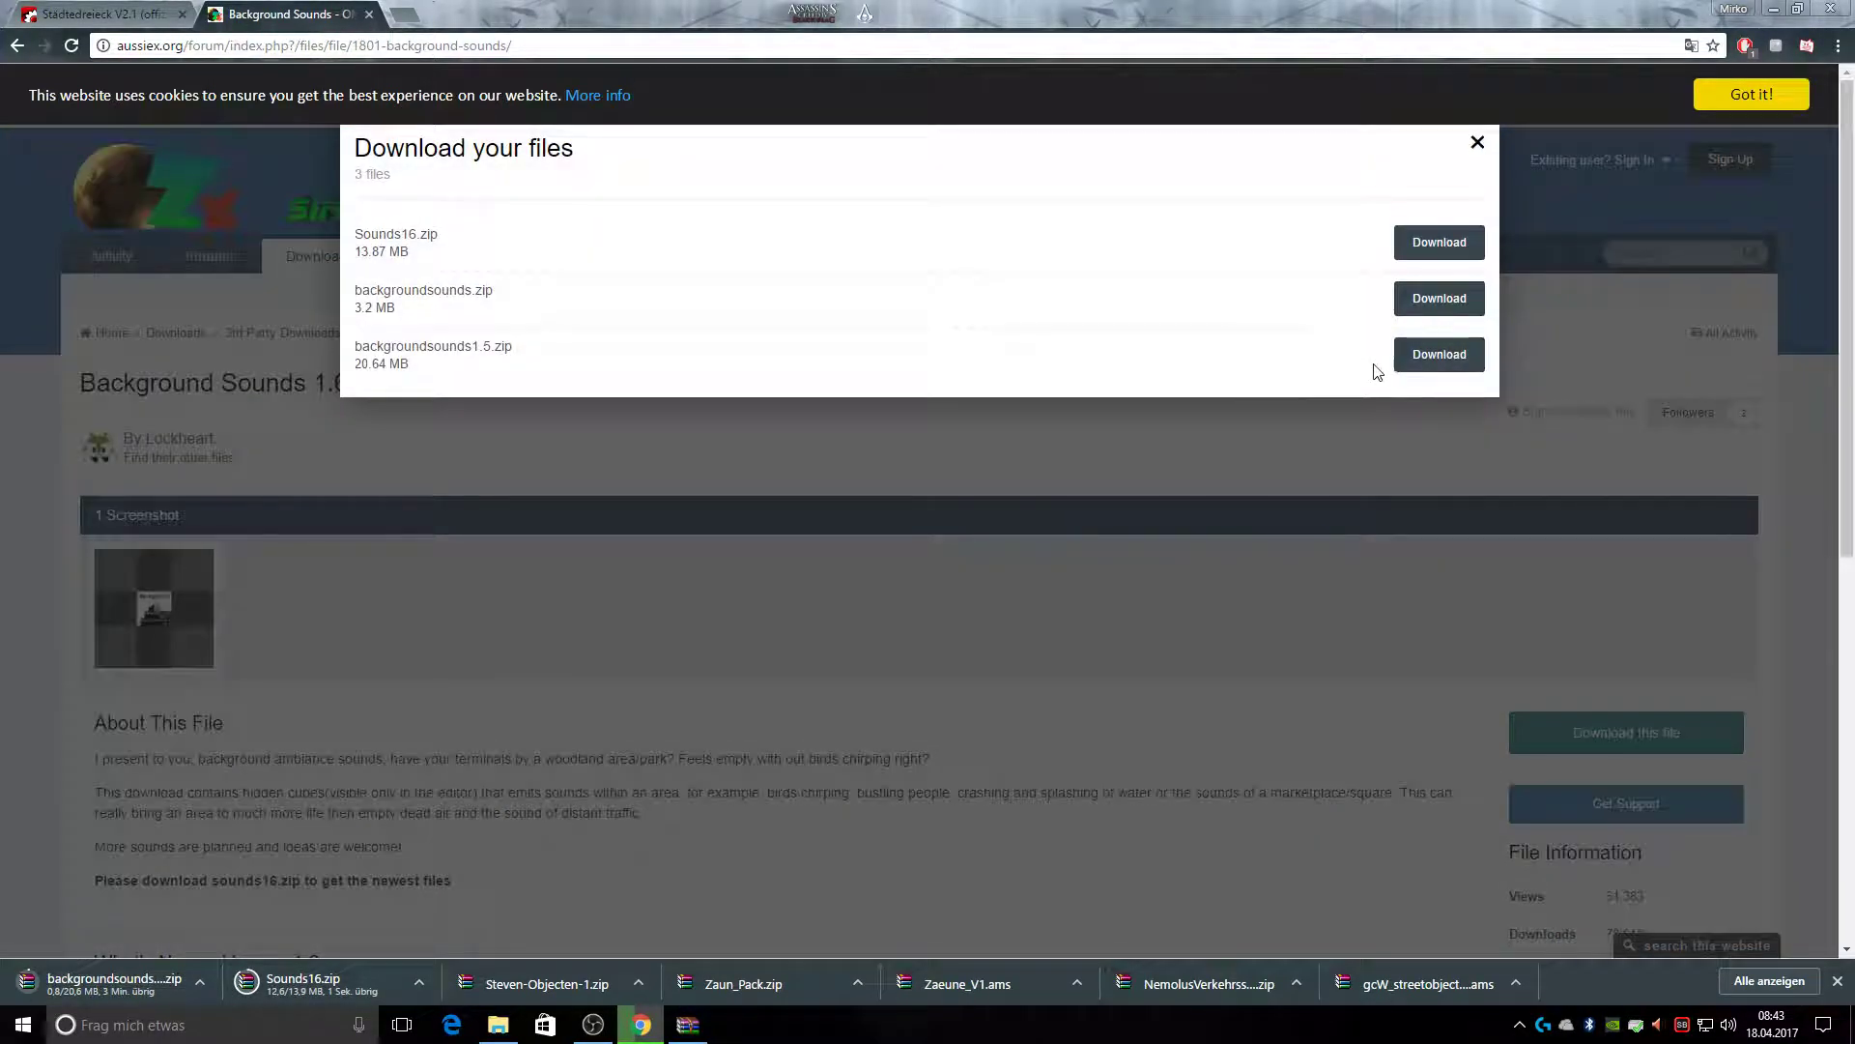
click(1429, 355)
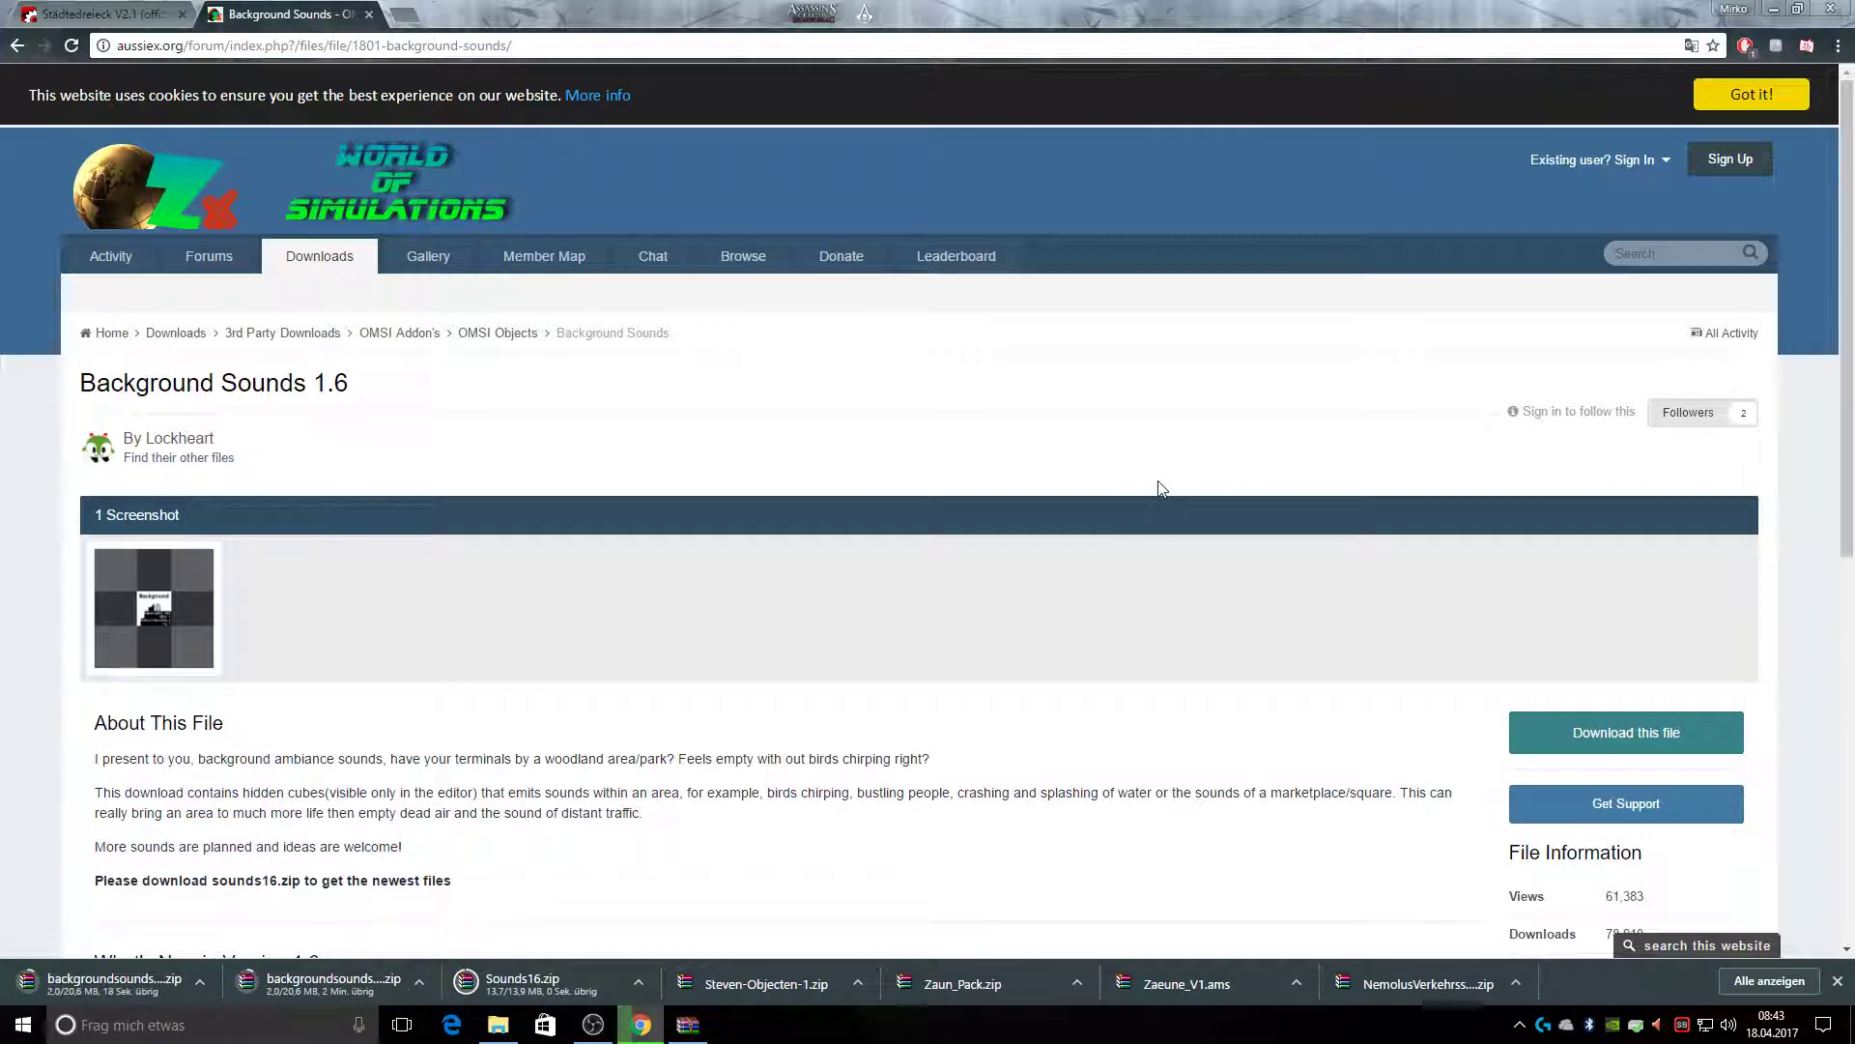
Show the OMSI 2 folder in File Explorer and check the contents of Sounds16.zip and backgroundsounds1.5.zip
click(497, 1024)
click(990, 168)
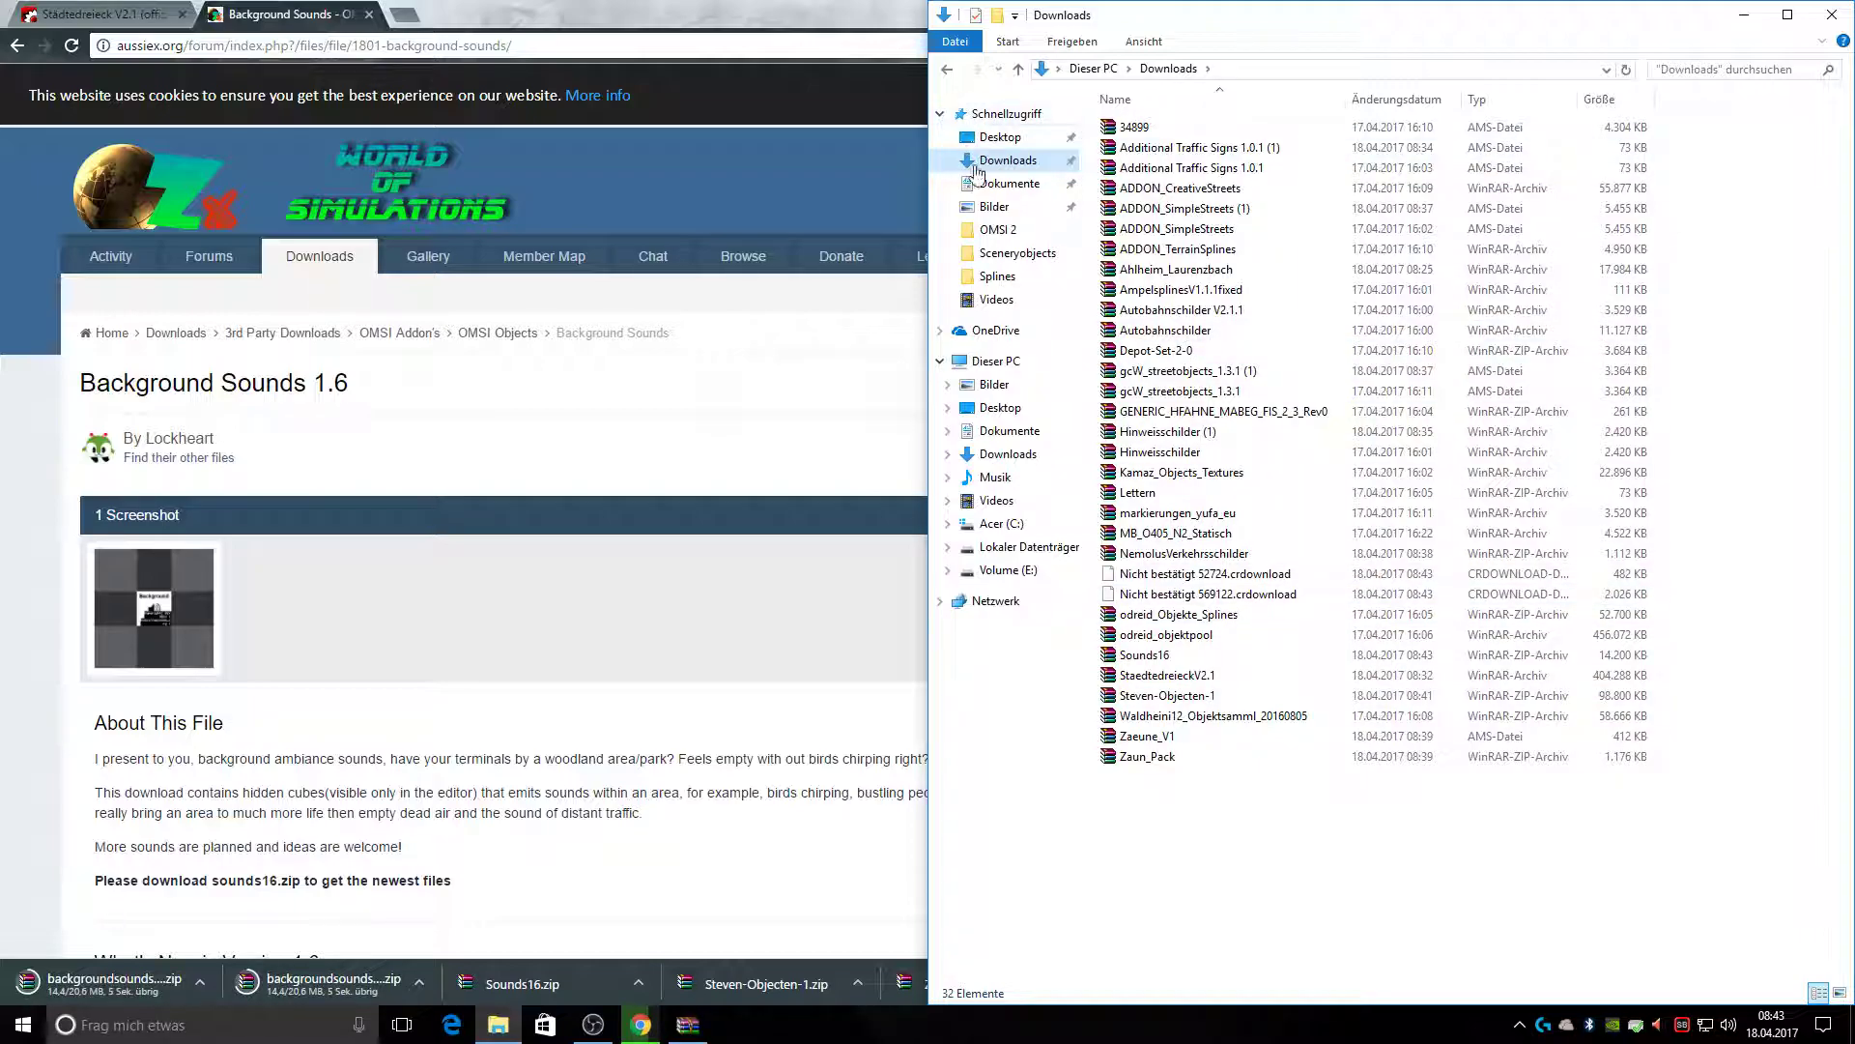
click(1001, 237)
click(522, 984)
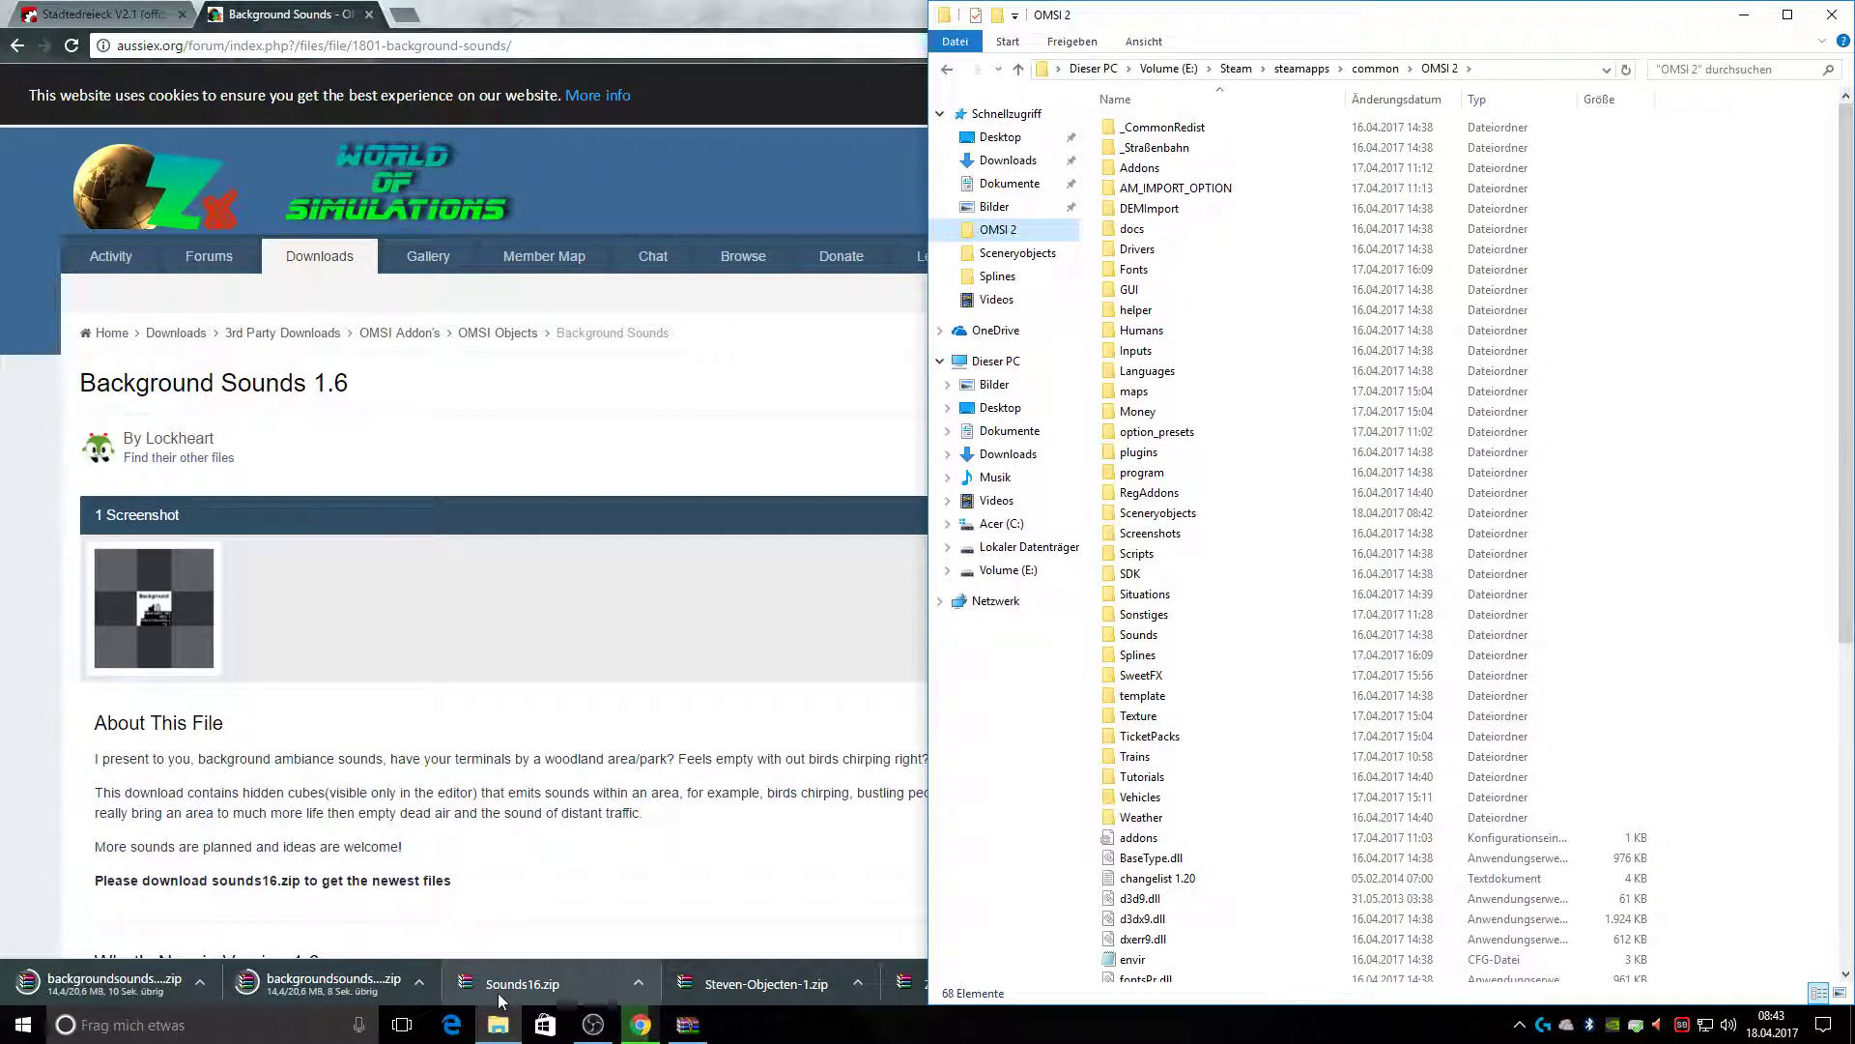
double_click(143, 294)
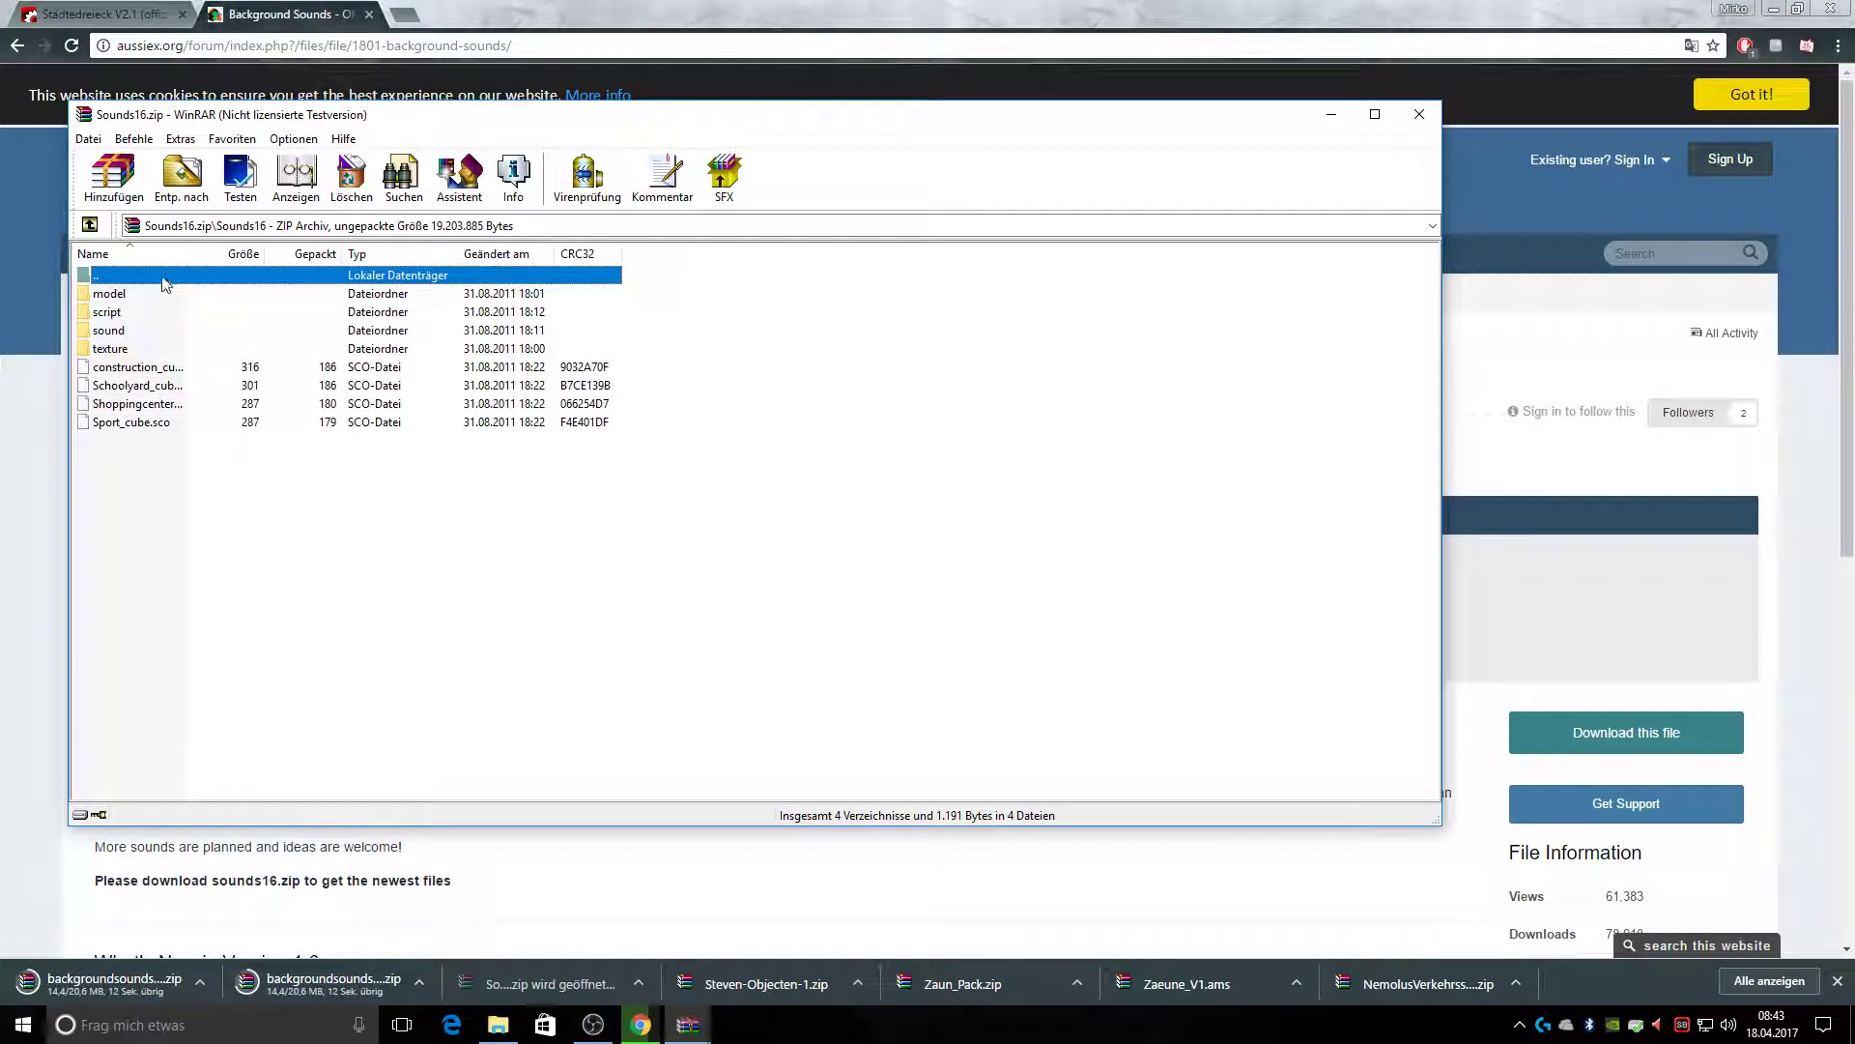
double_click(162, 278)
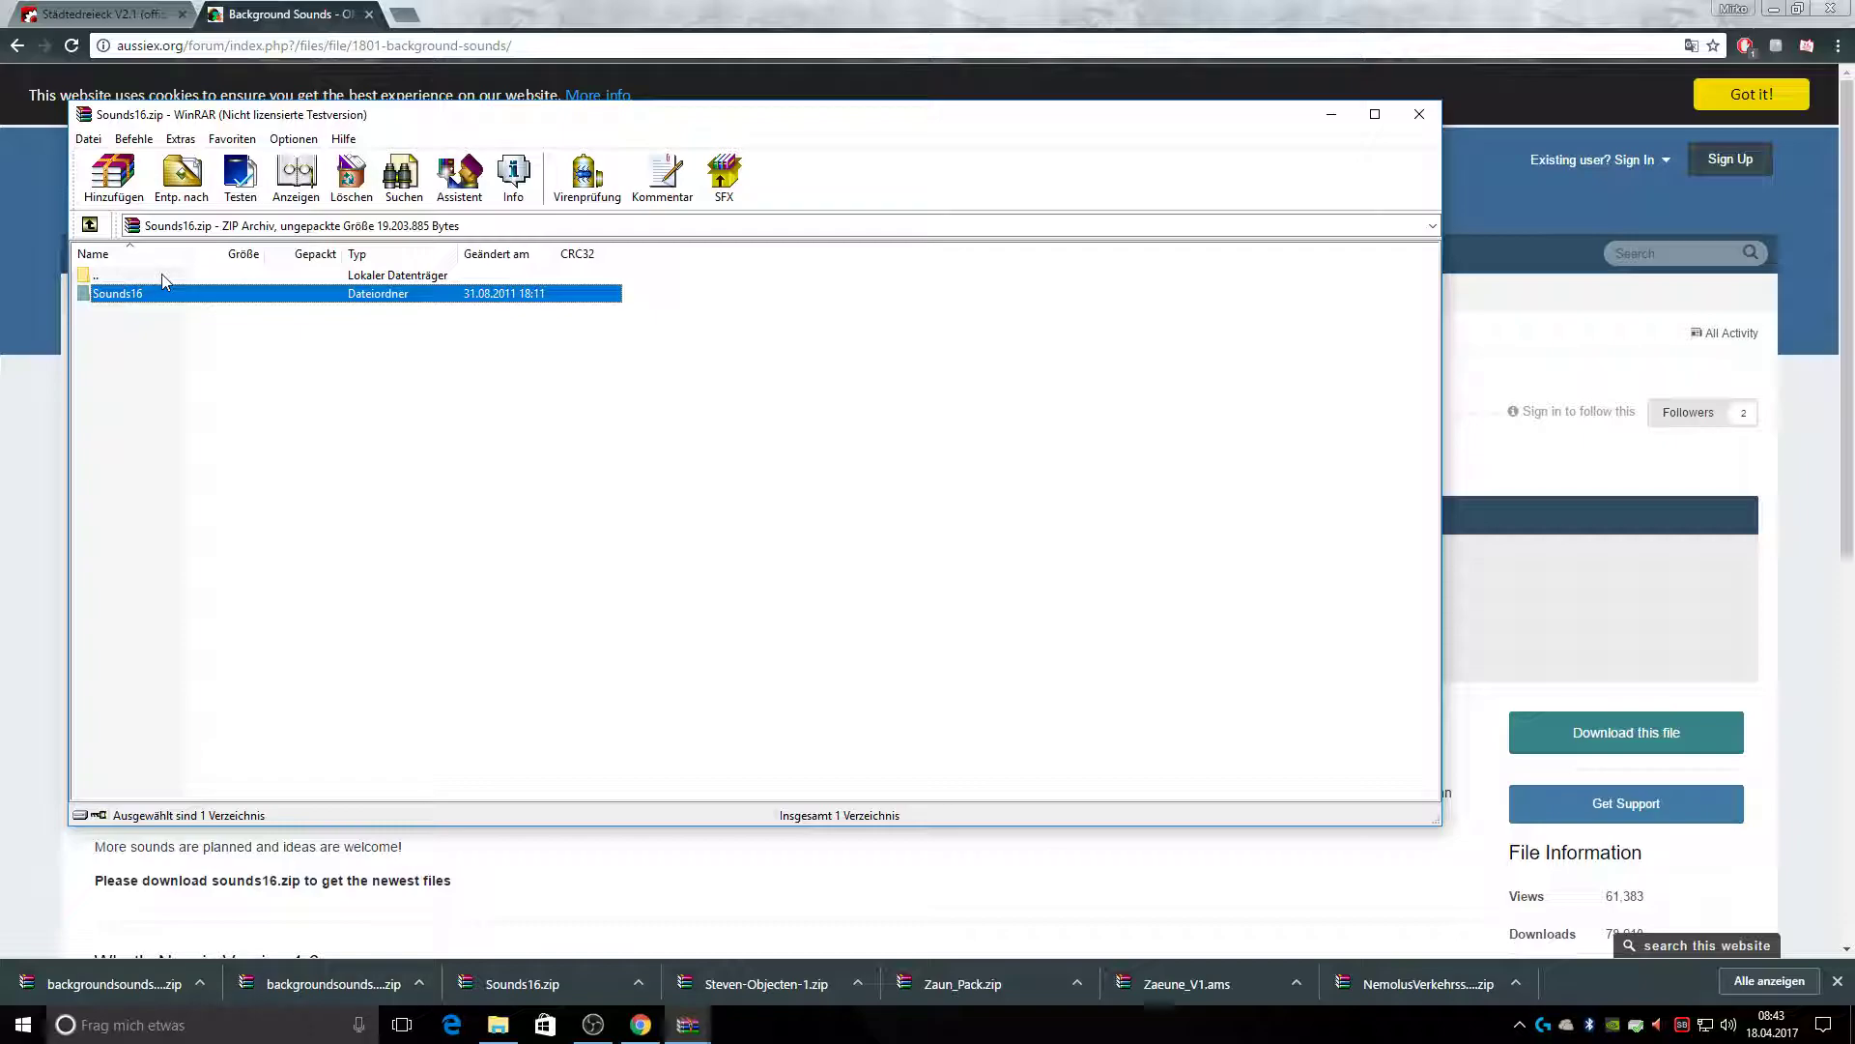
click(386, 984)
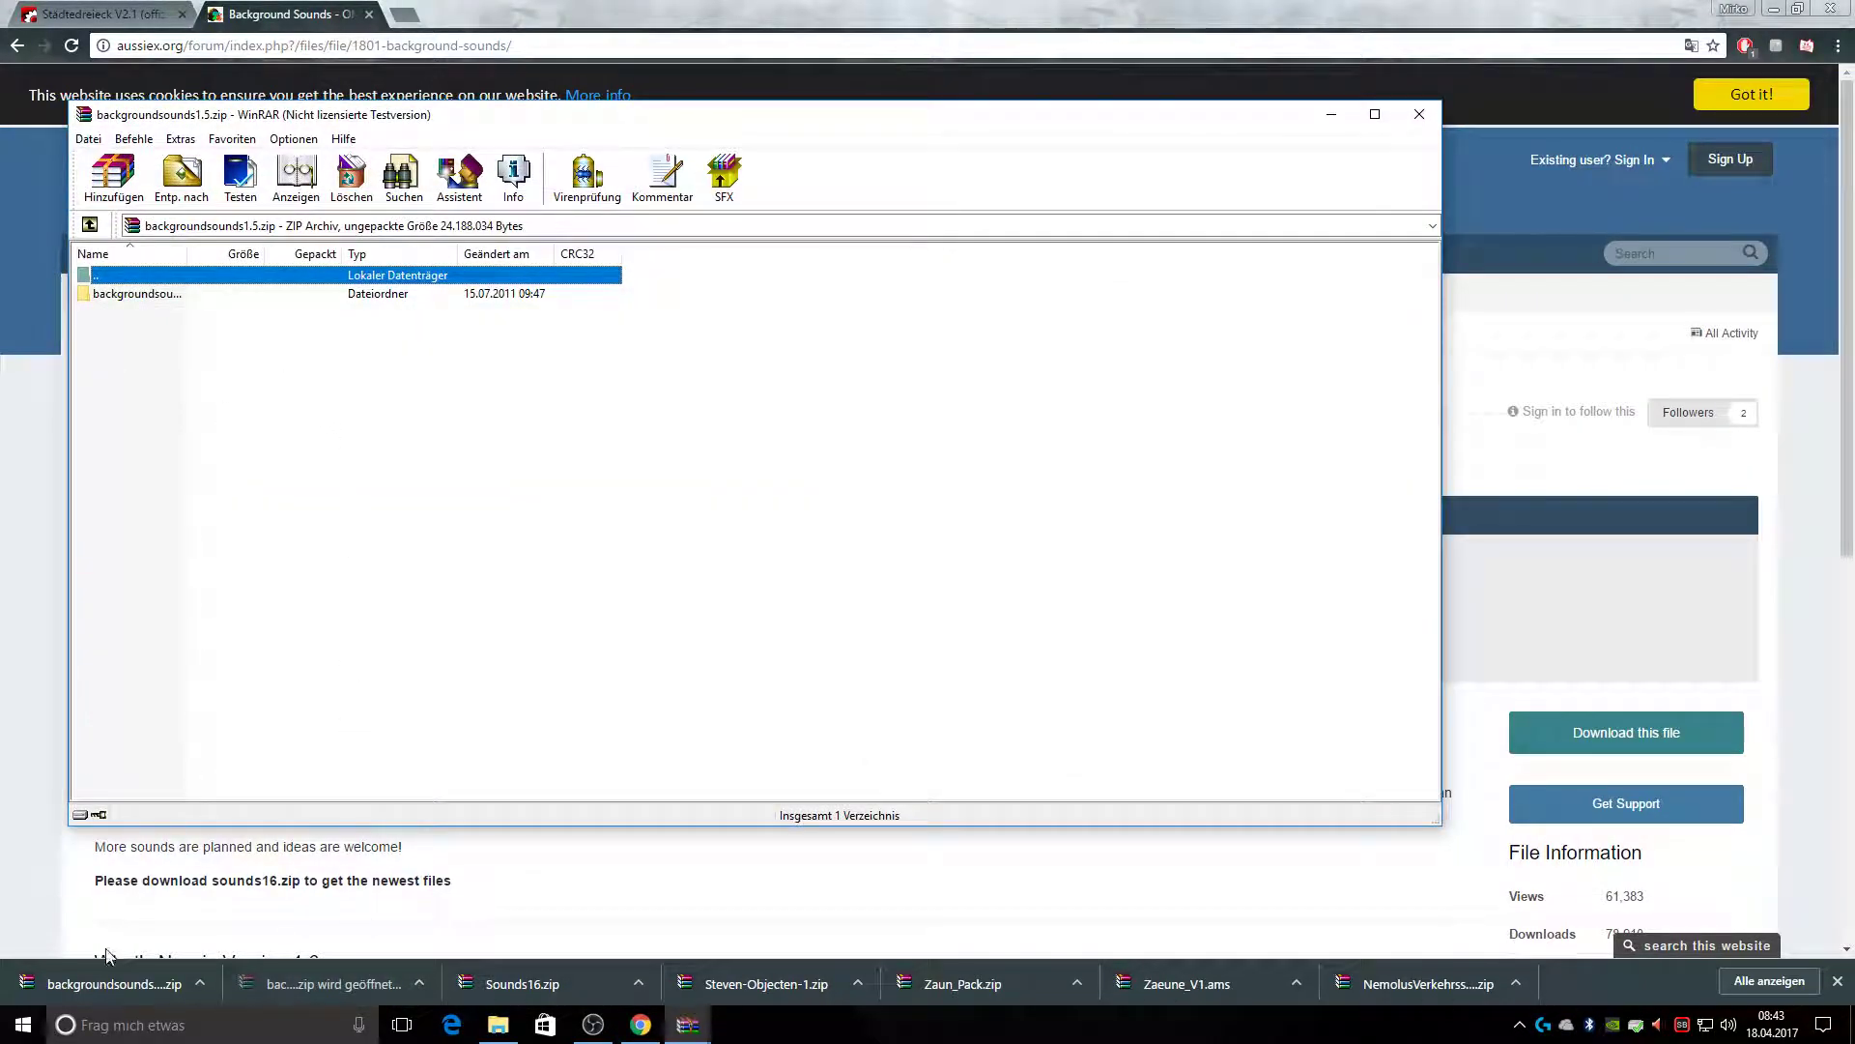
click(1417, 115)
Download backgroundsounds.zip from the Background Sounds file list
click(1627, 732)
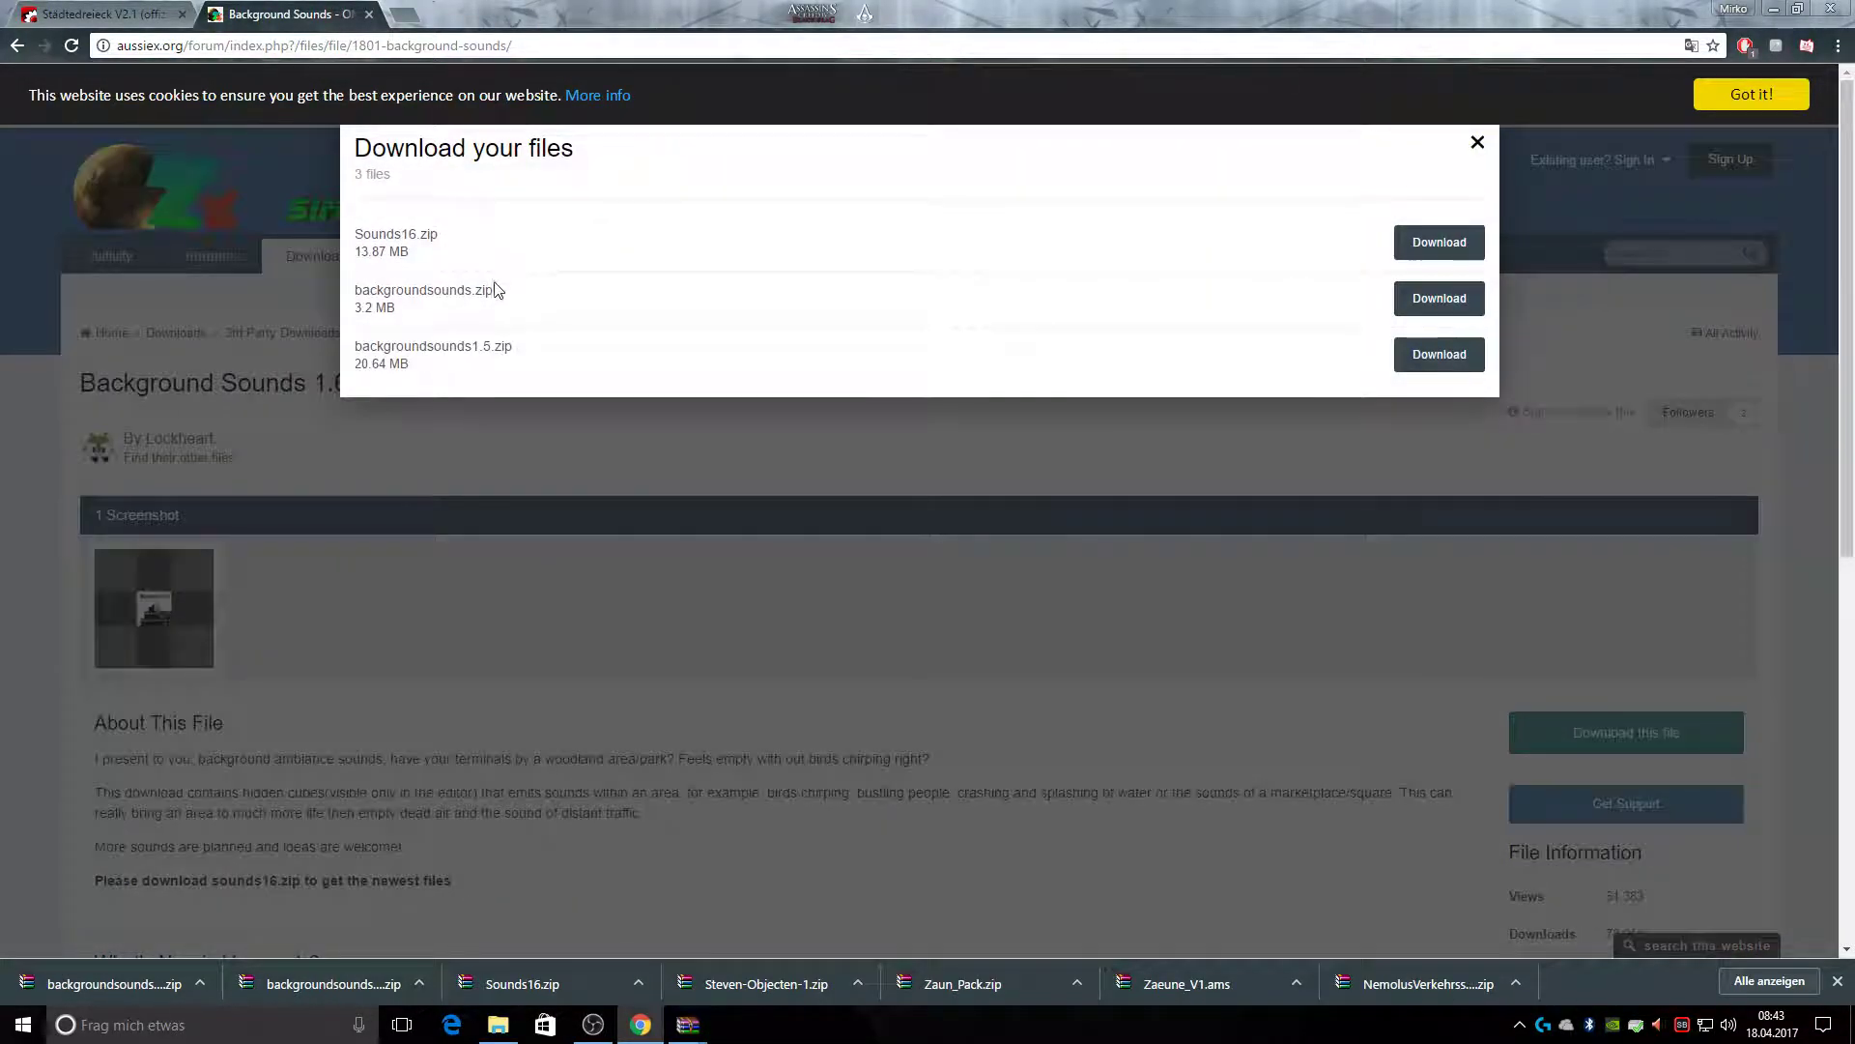
click(1439, 298)
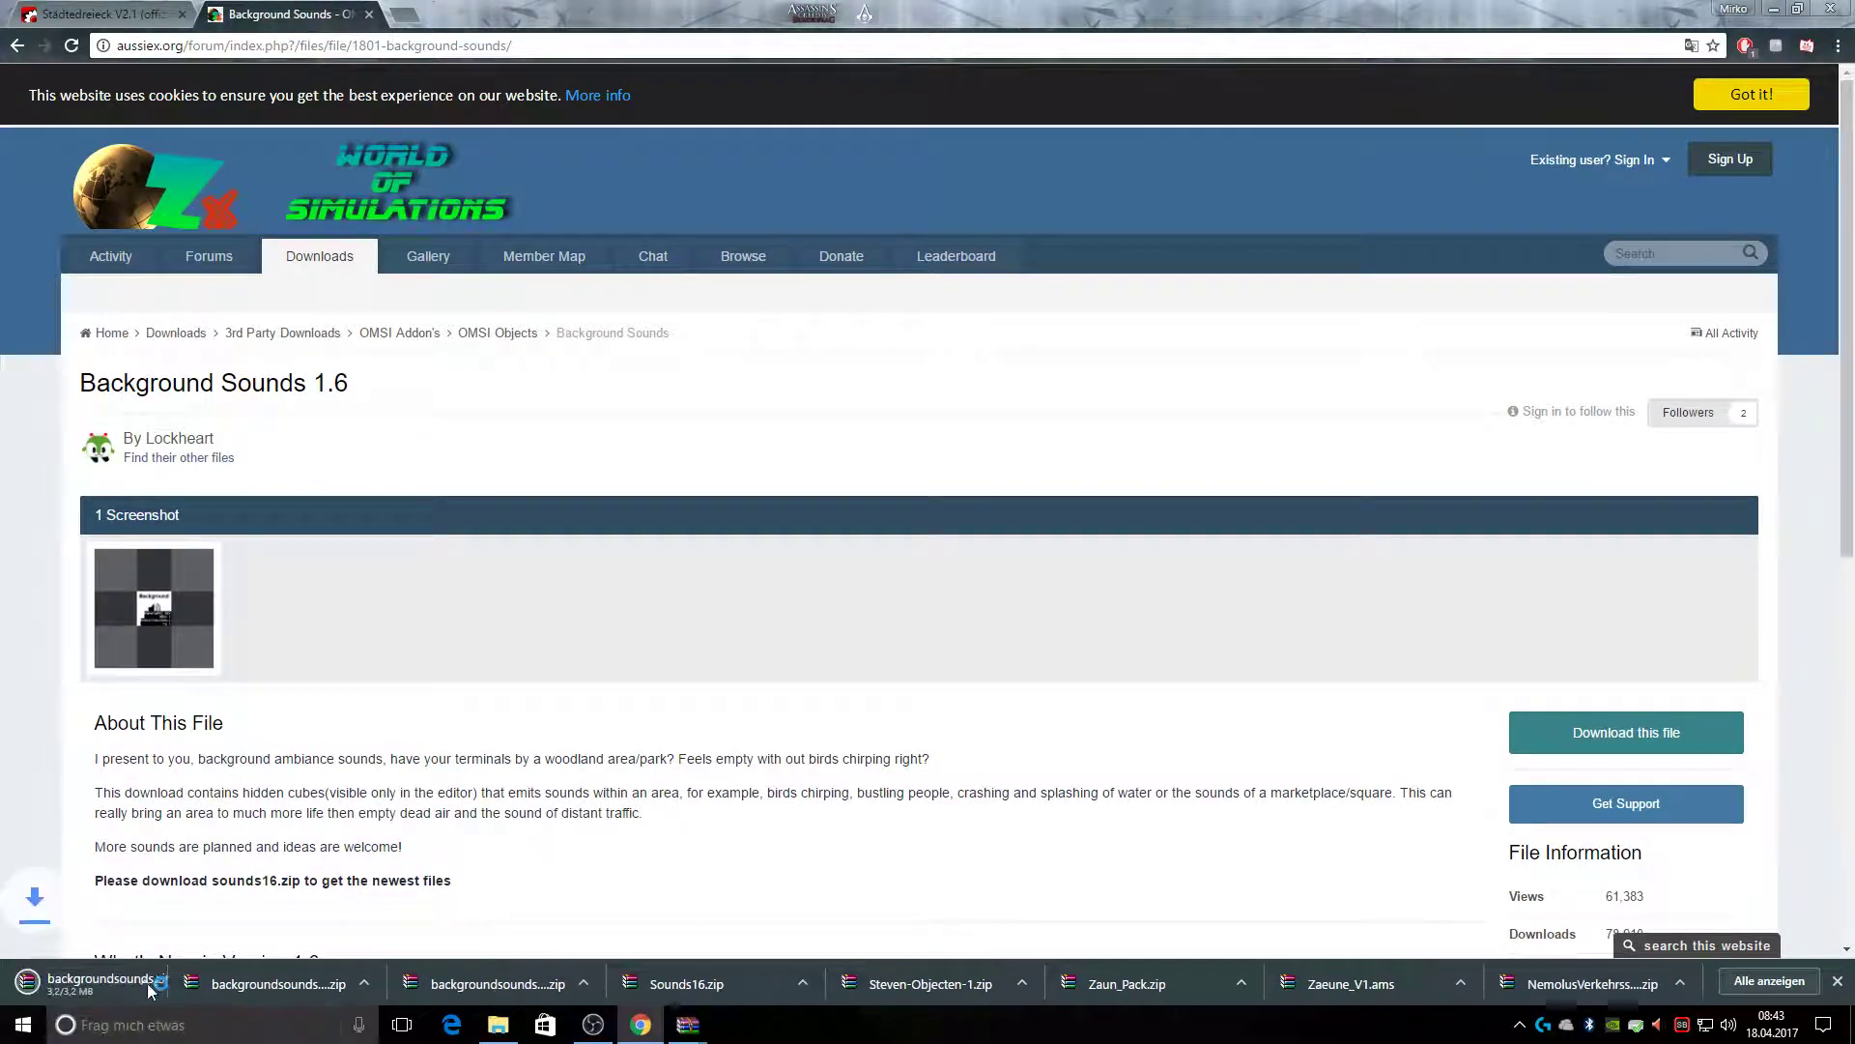
click(313, 982)
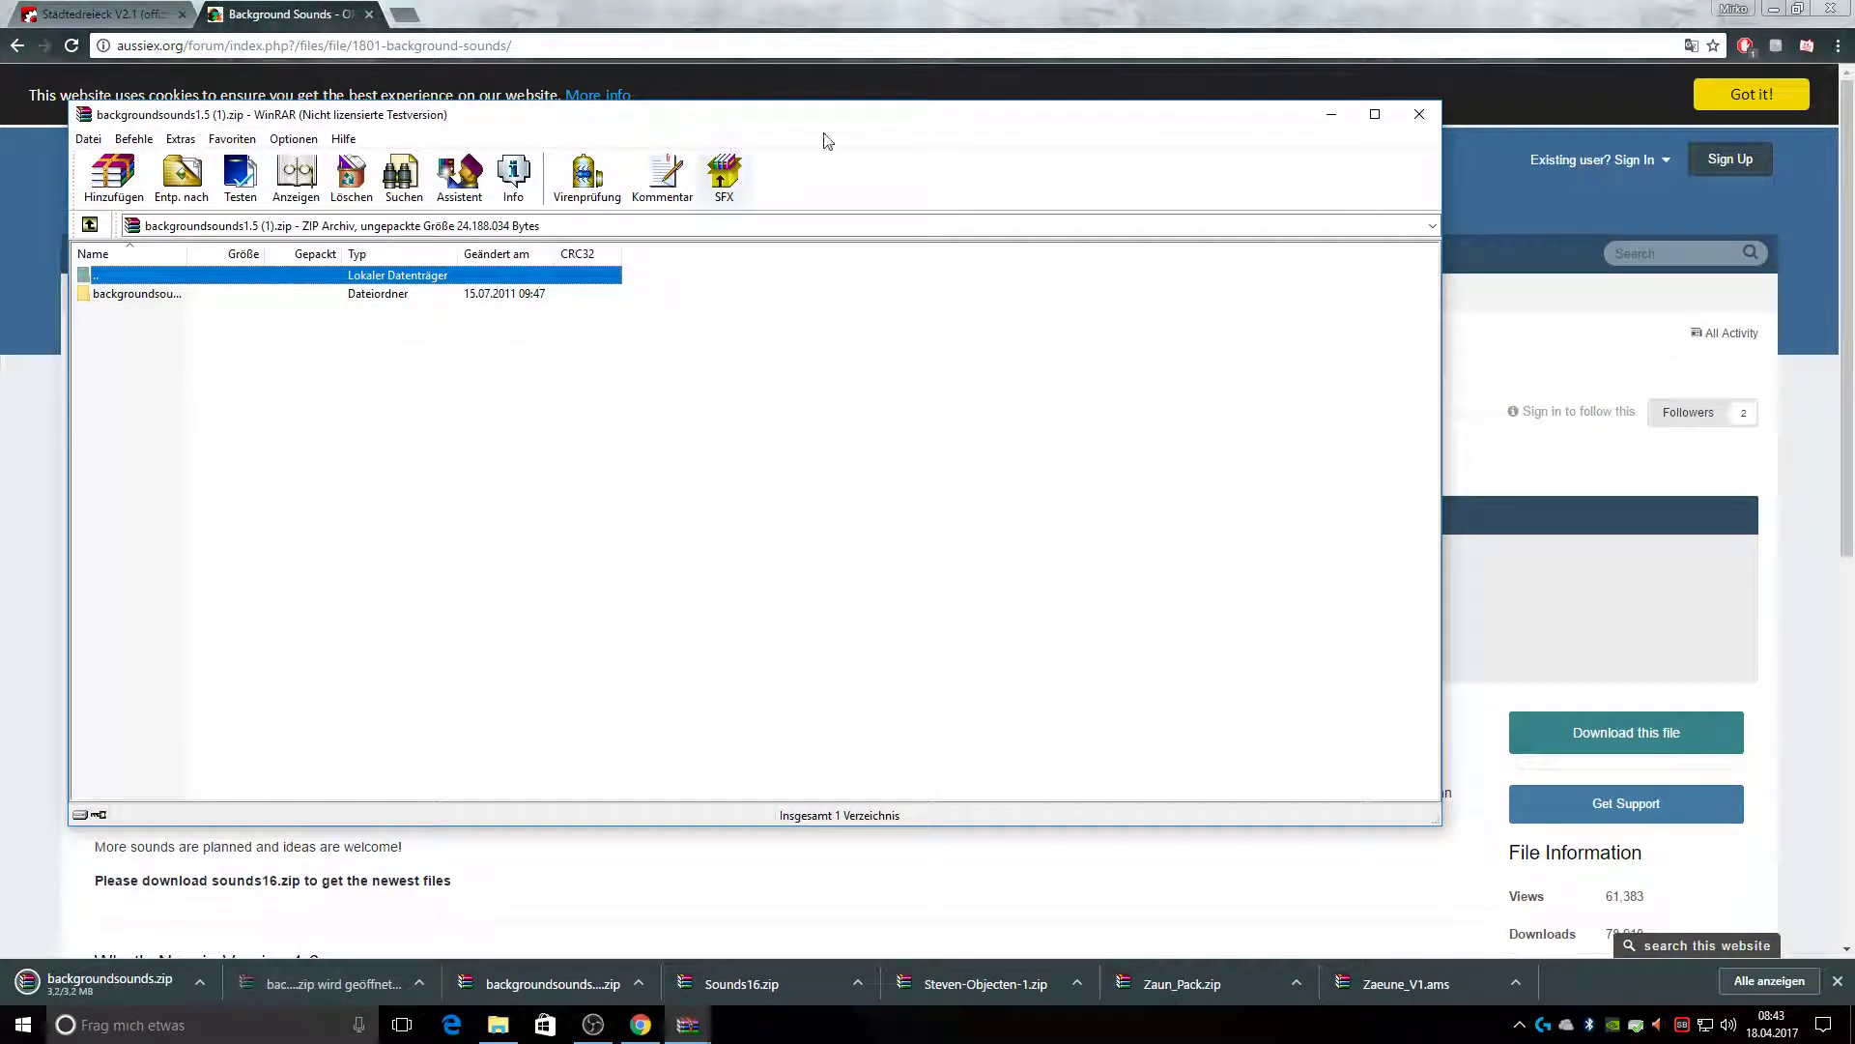
click(1419, 116)
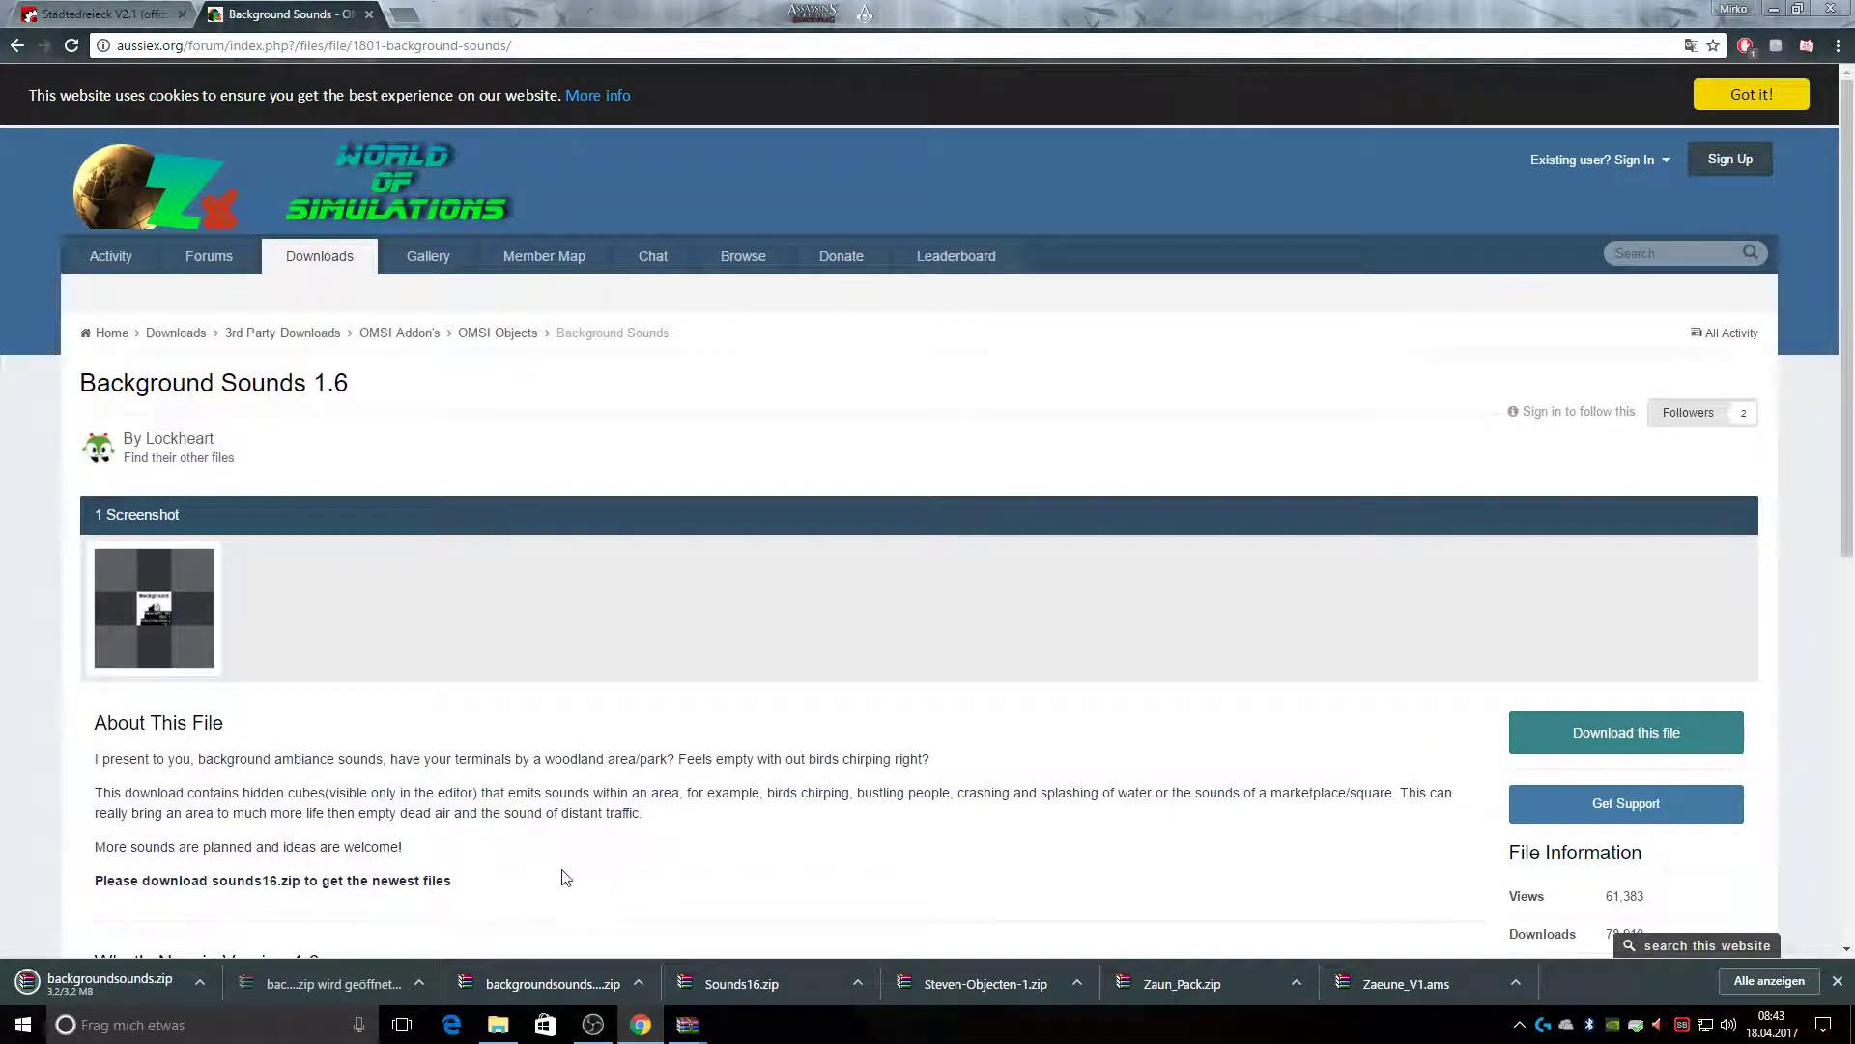
Compare the folder contents of backgroundsounds.zip with those of the two downloaded backgroundsounds1.5 archives
click(140, 1006)
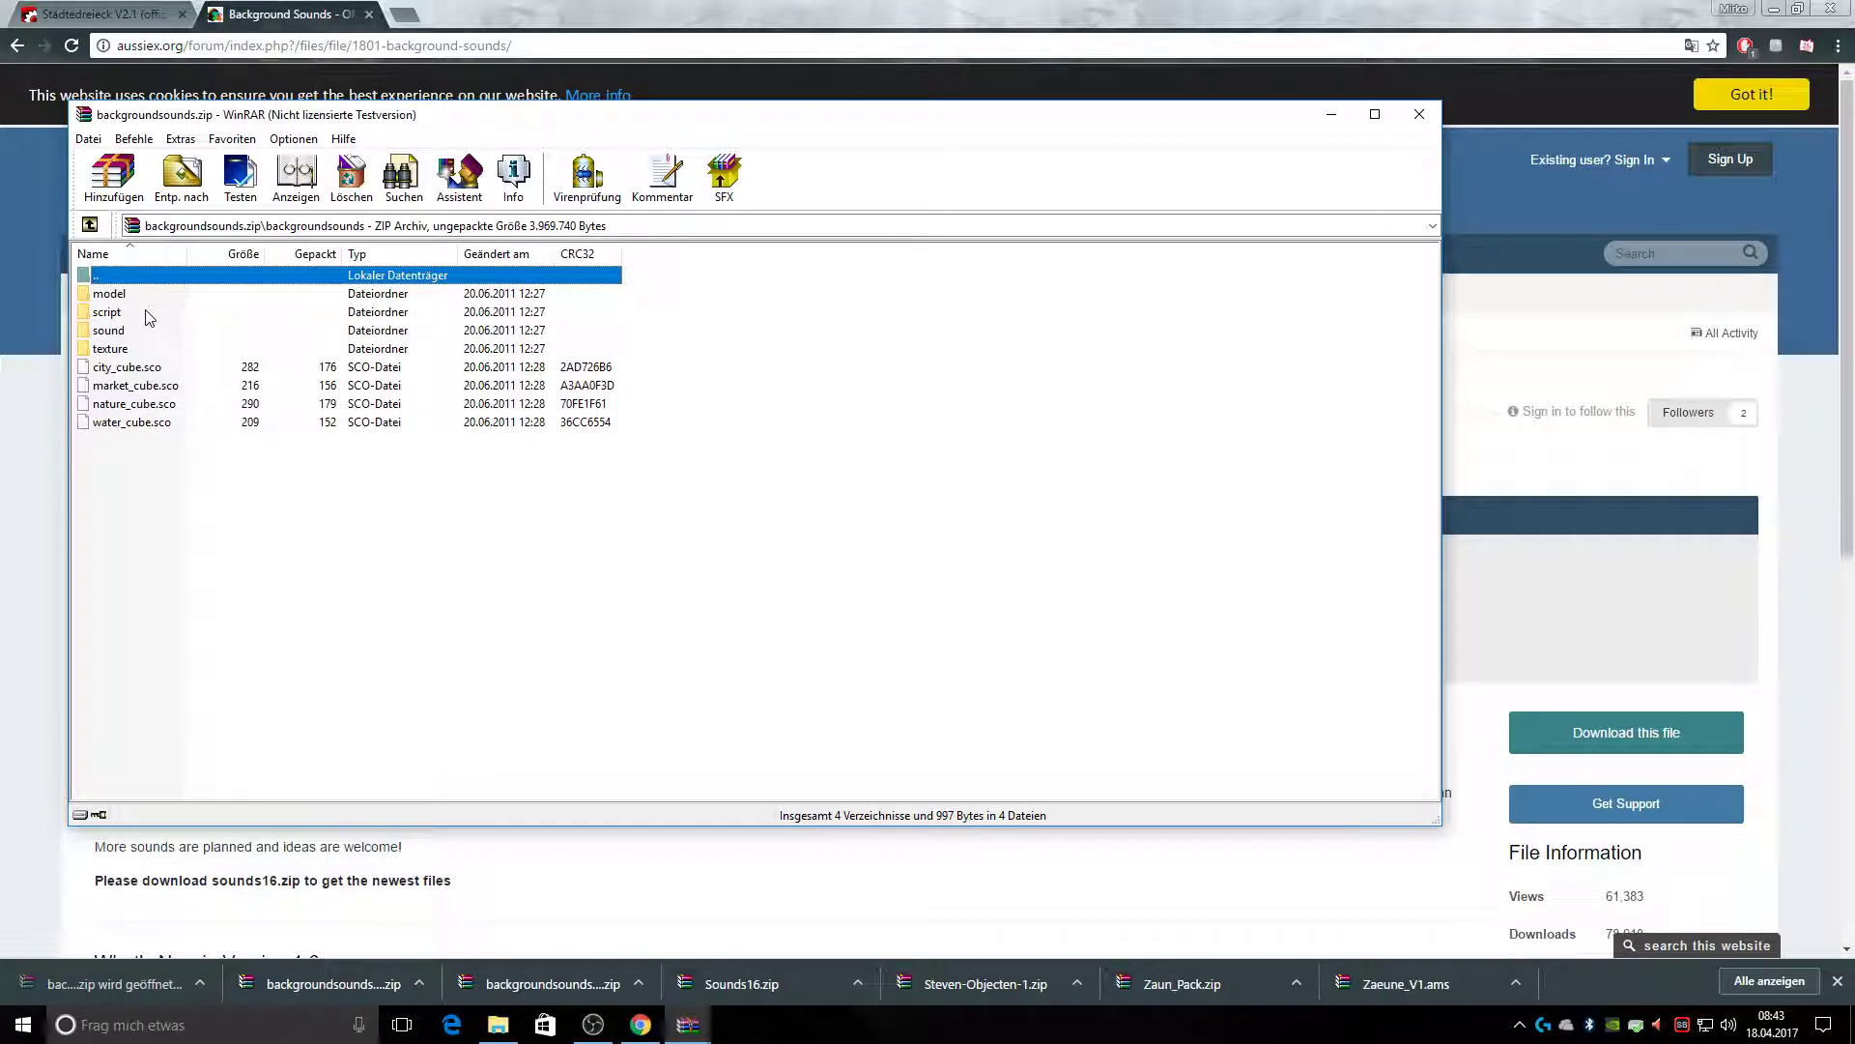
key(BackSpace)
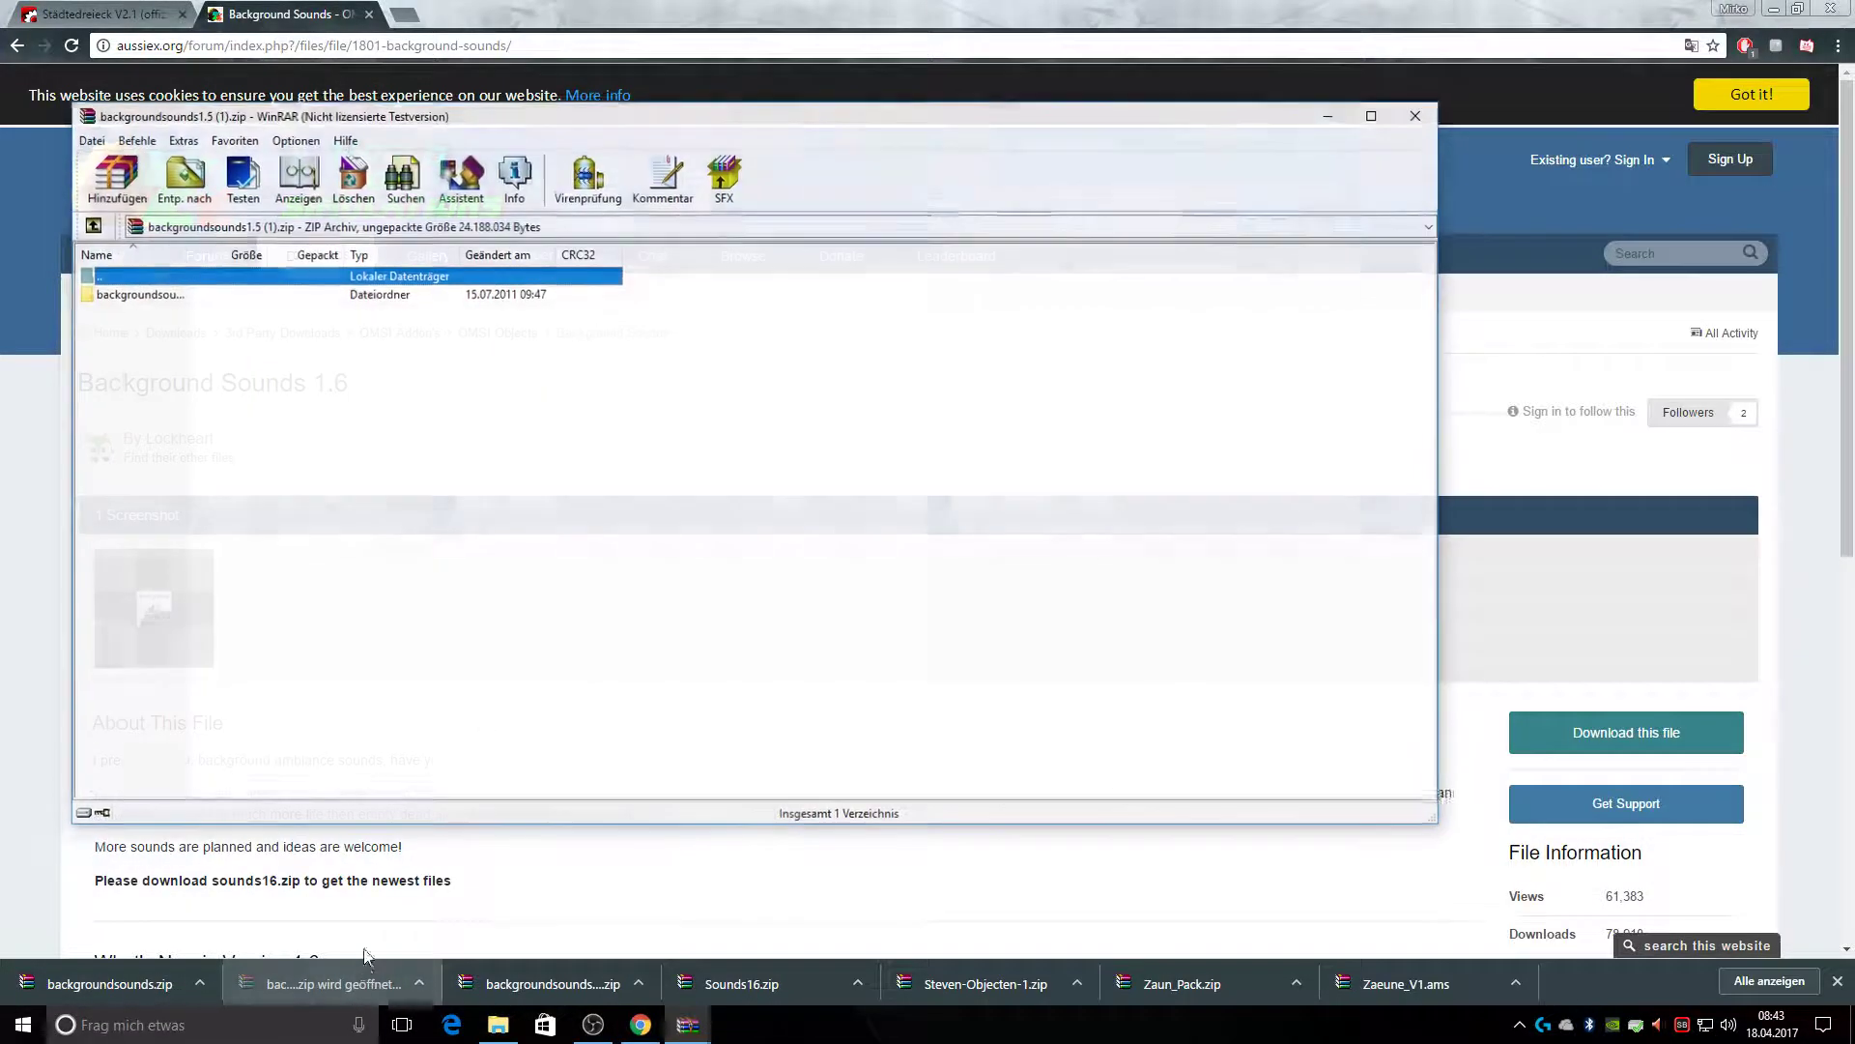
click(328, 983)
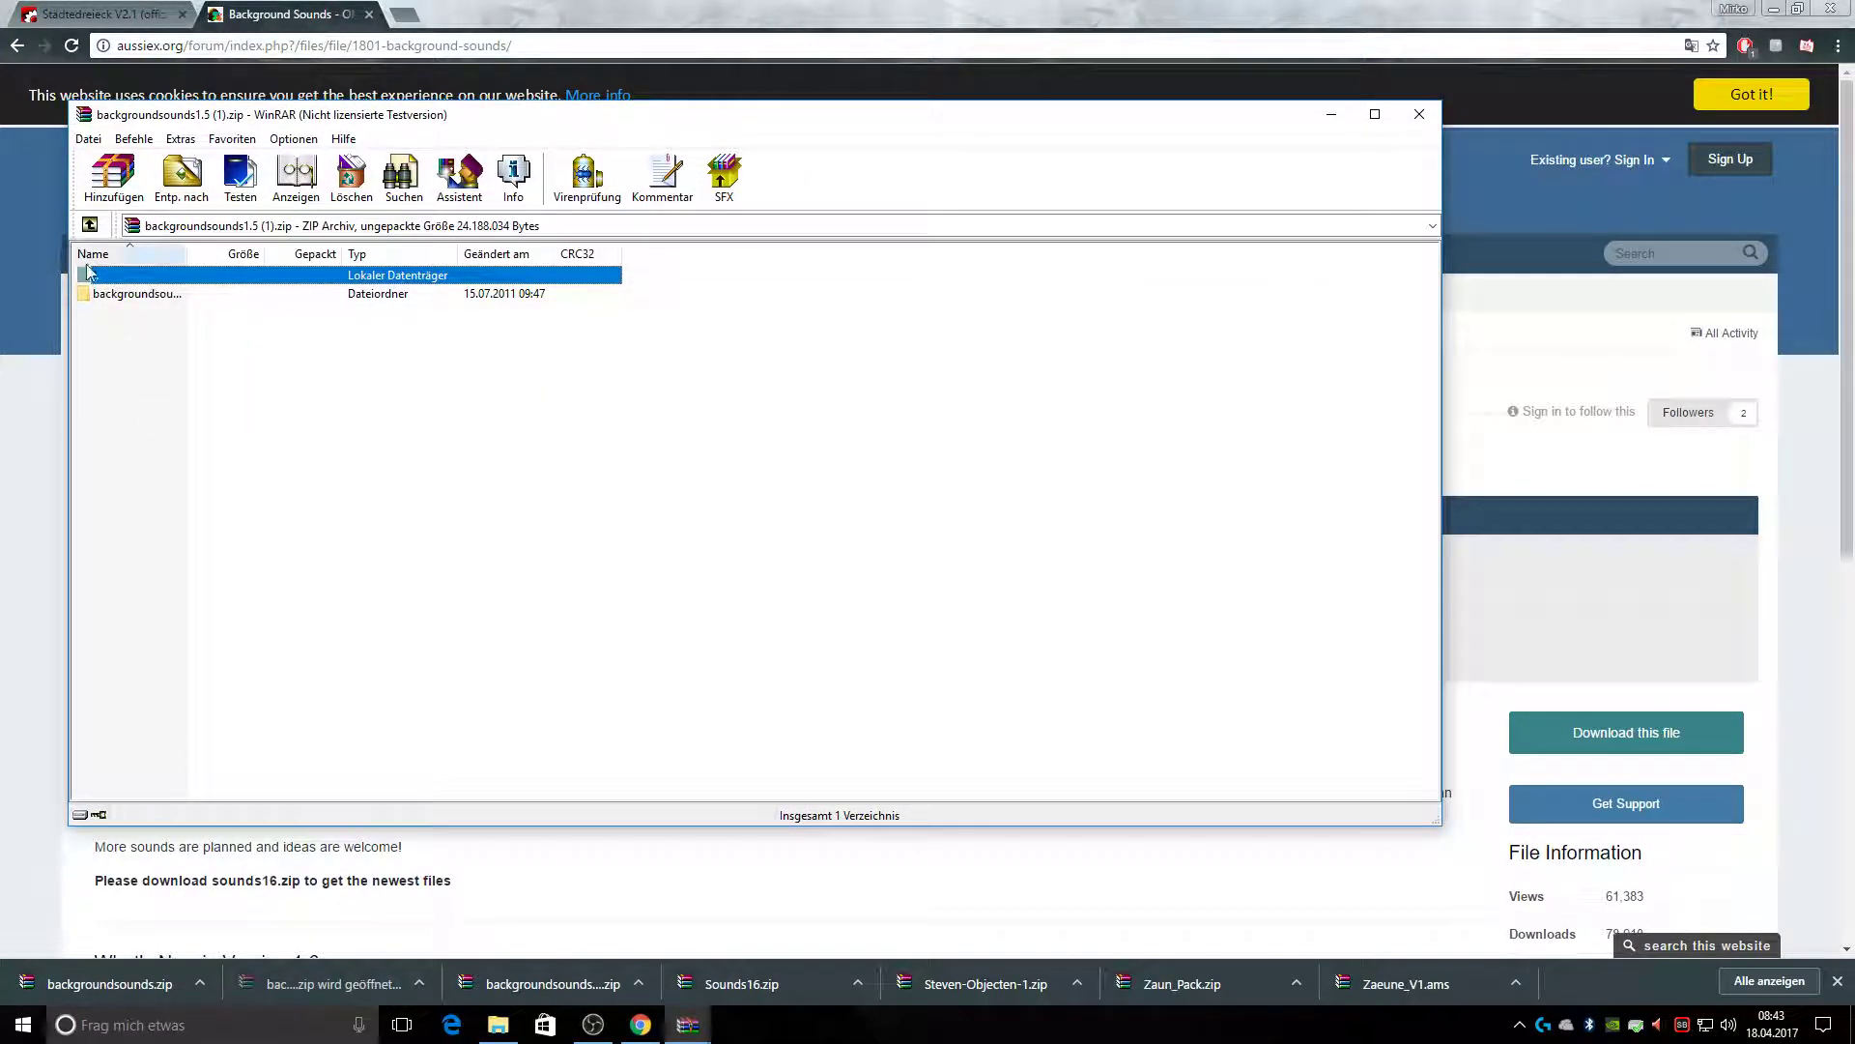
double_click(160, 298)
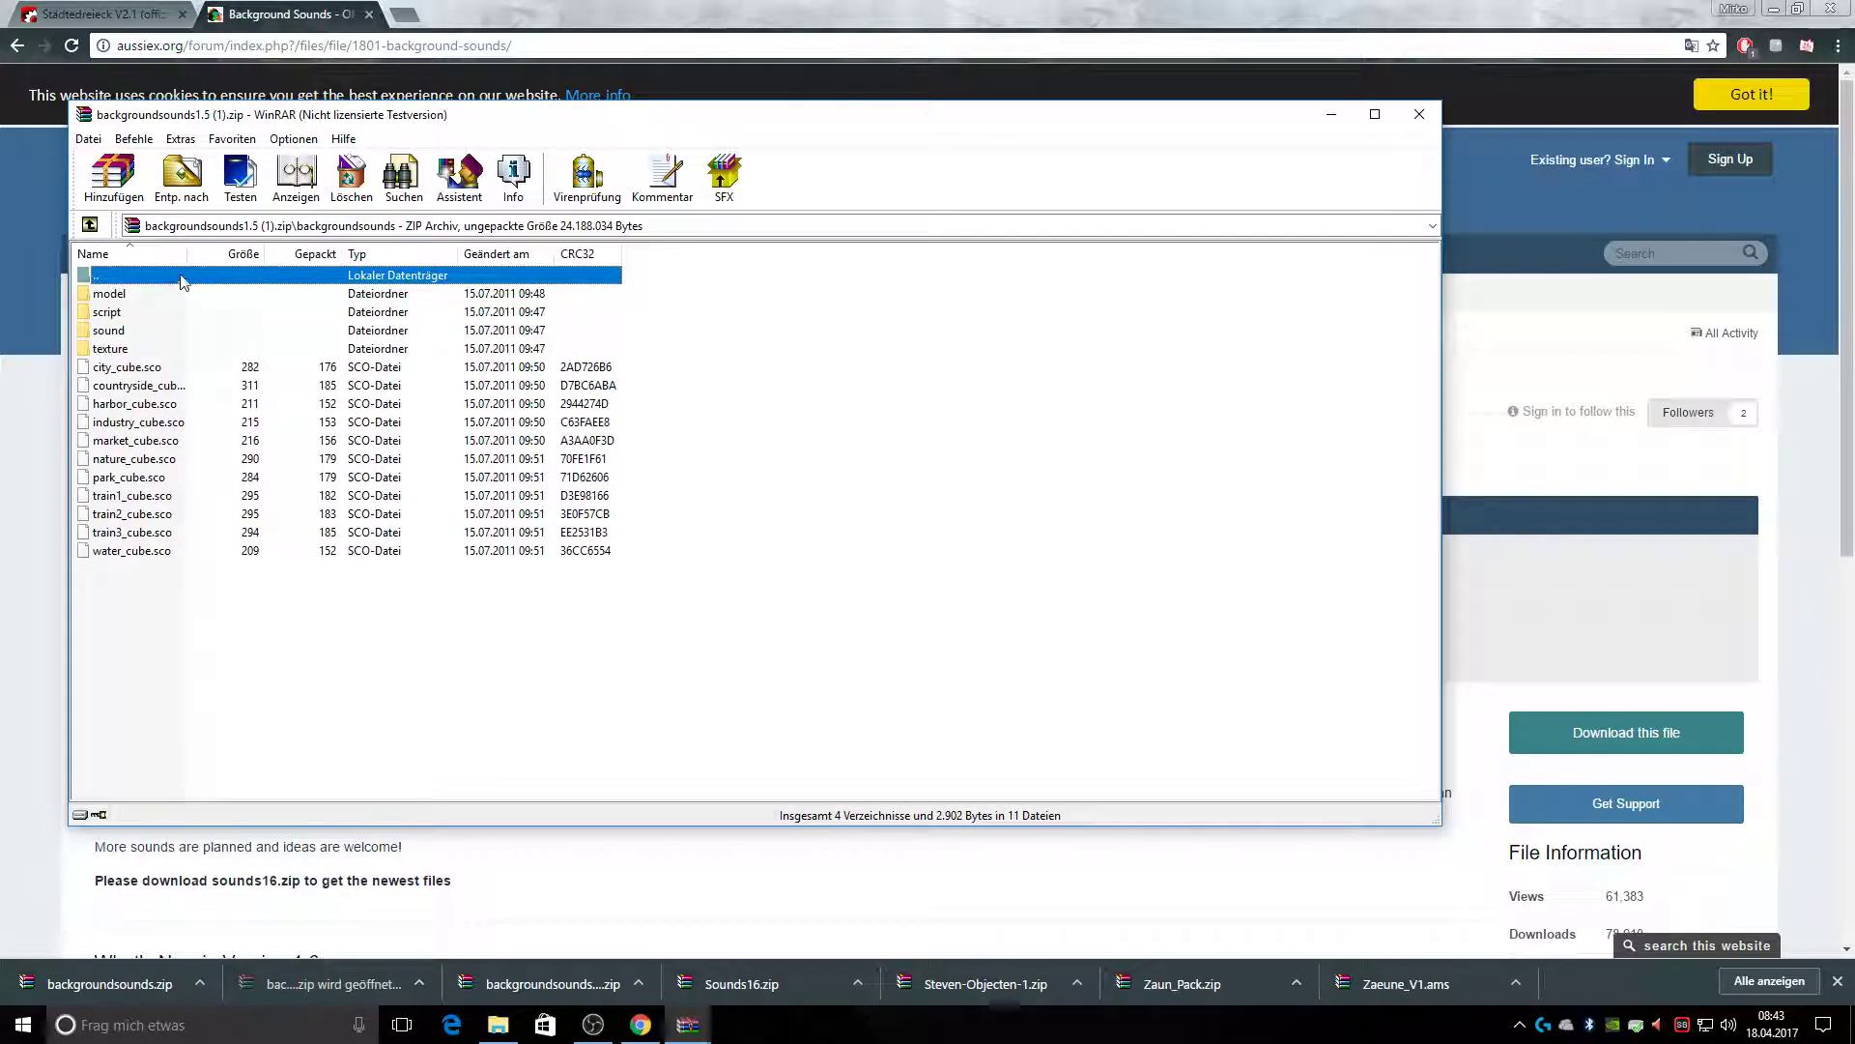
double_click(181, 275)
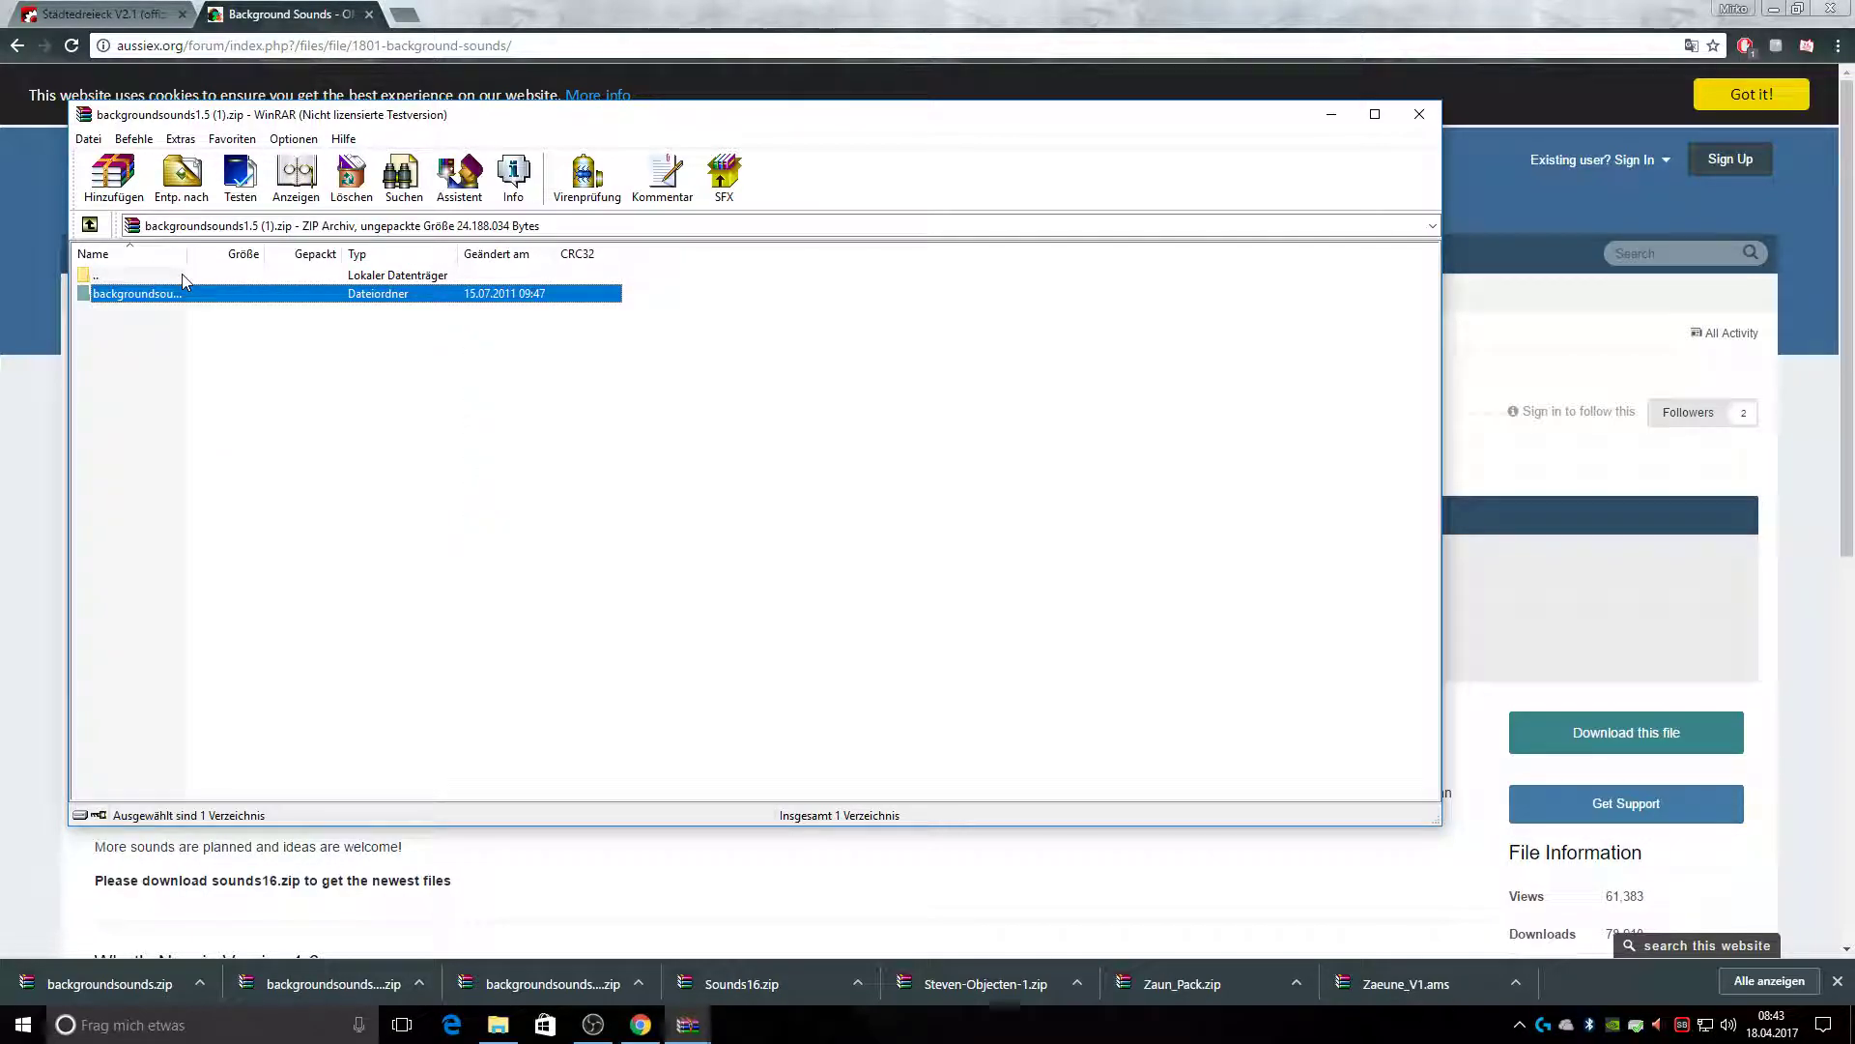
click(530, 978)
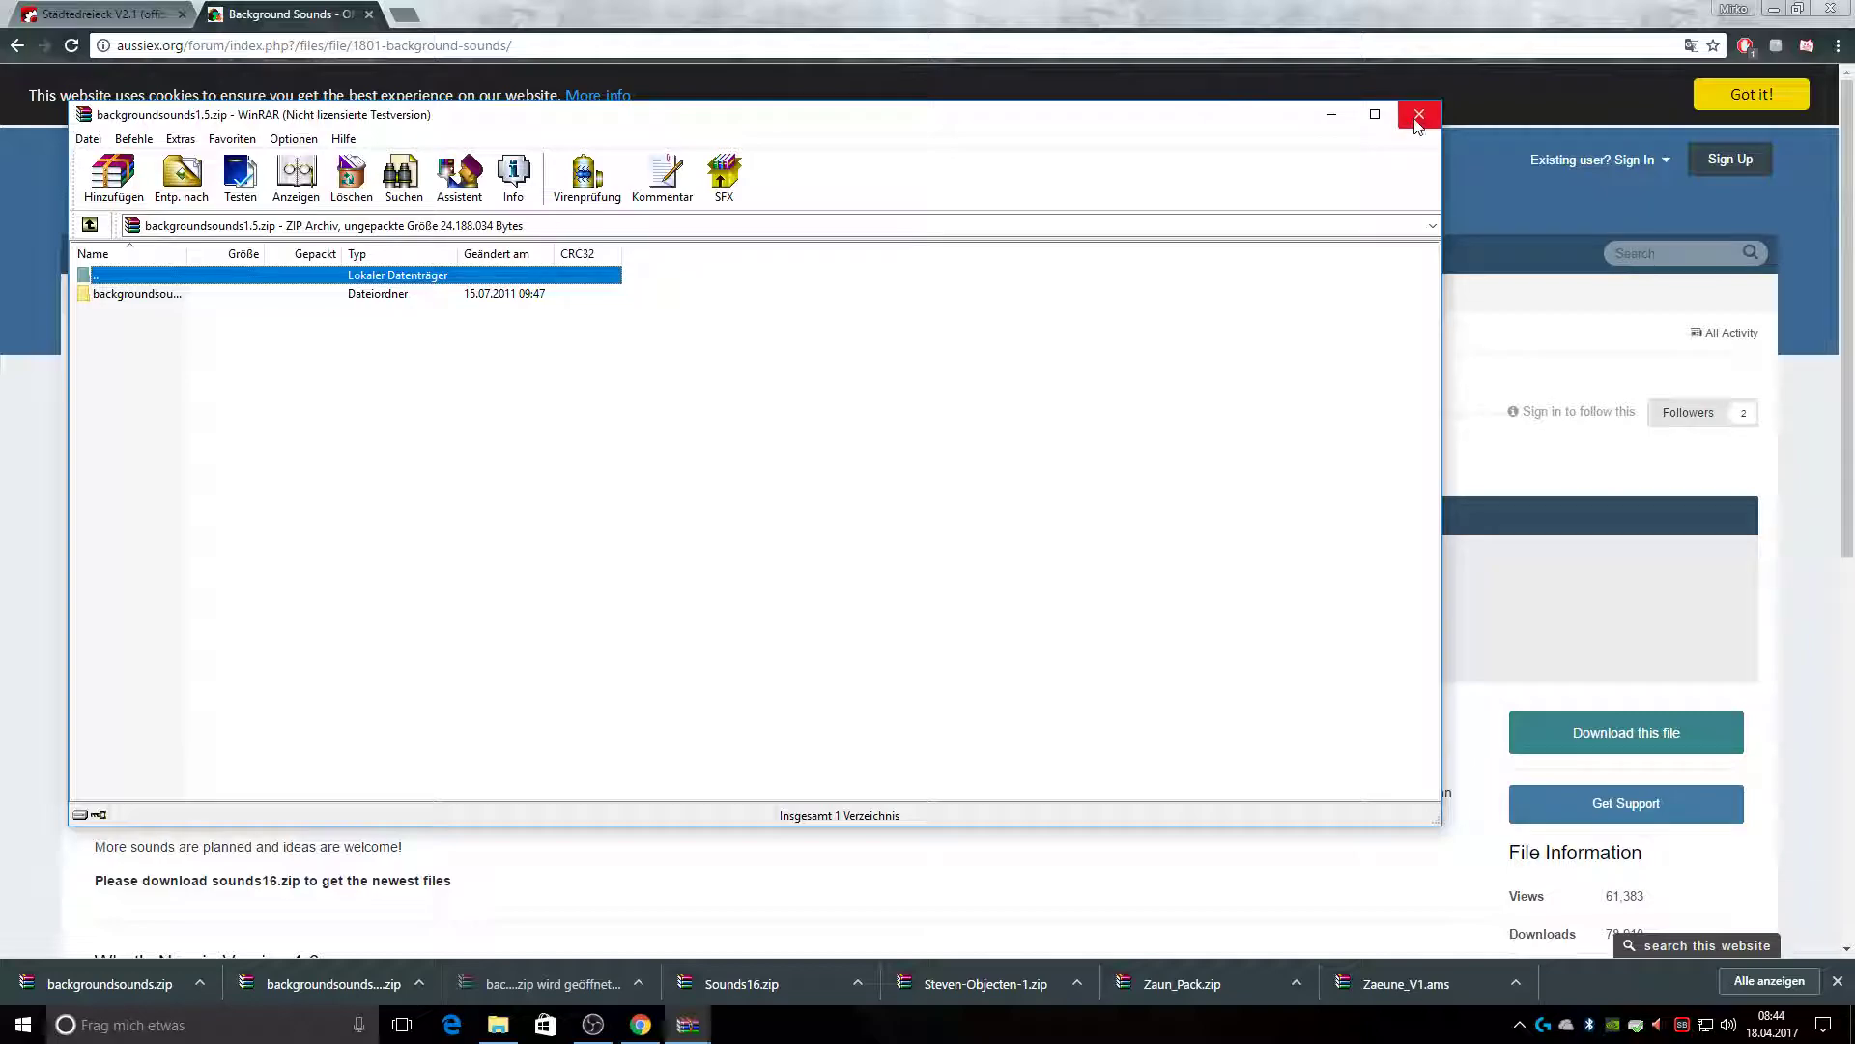
click(1418, 115)
Close the surplus archive windows of the background sound downloads, keeping only StaedtedreieckV2.1.rar open
click(764, 982)
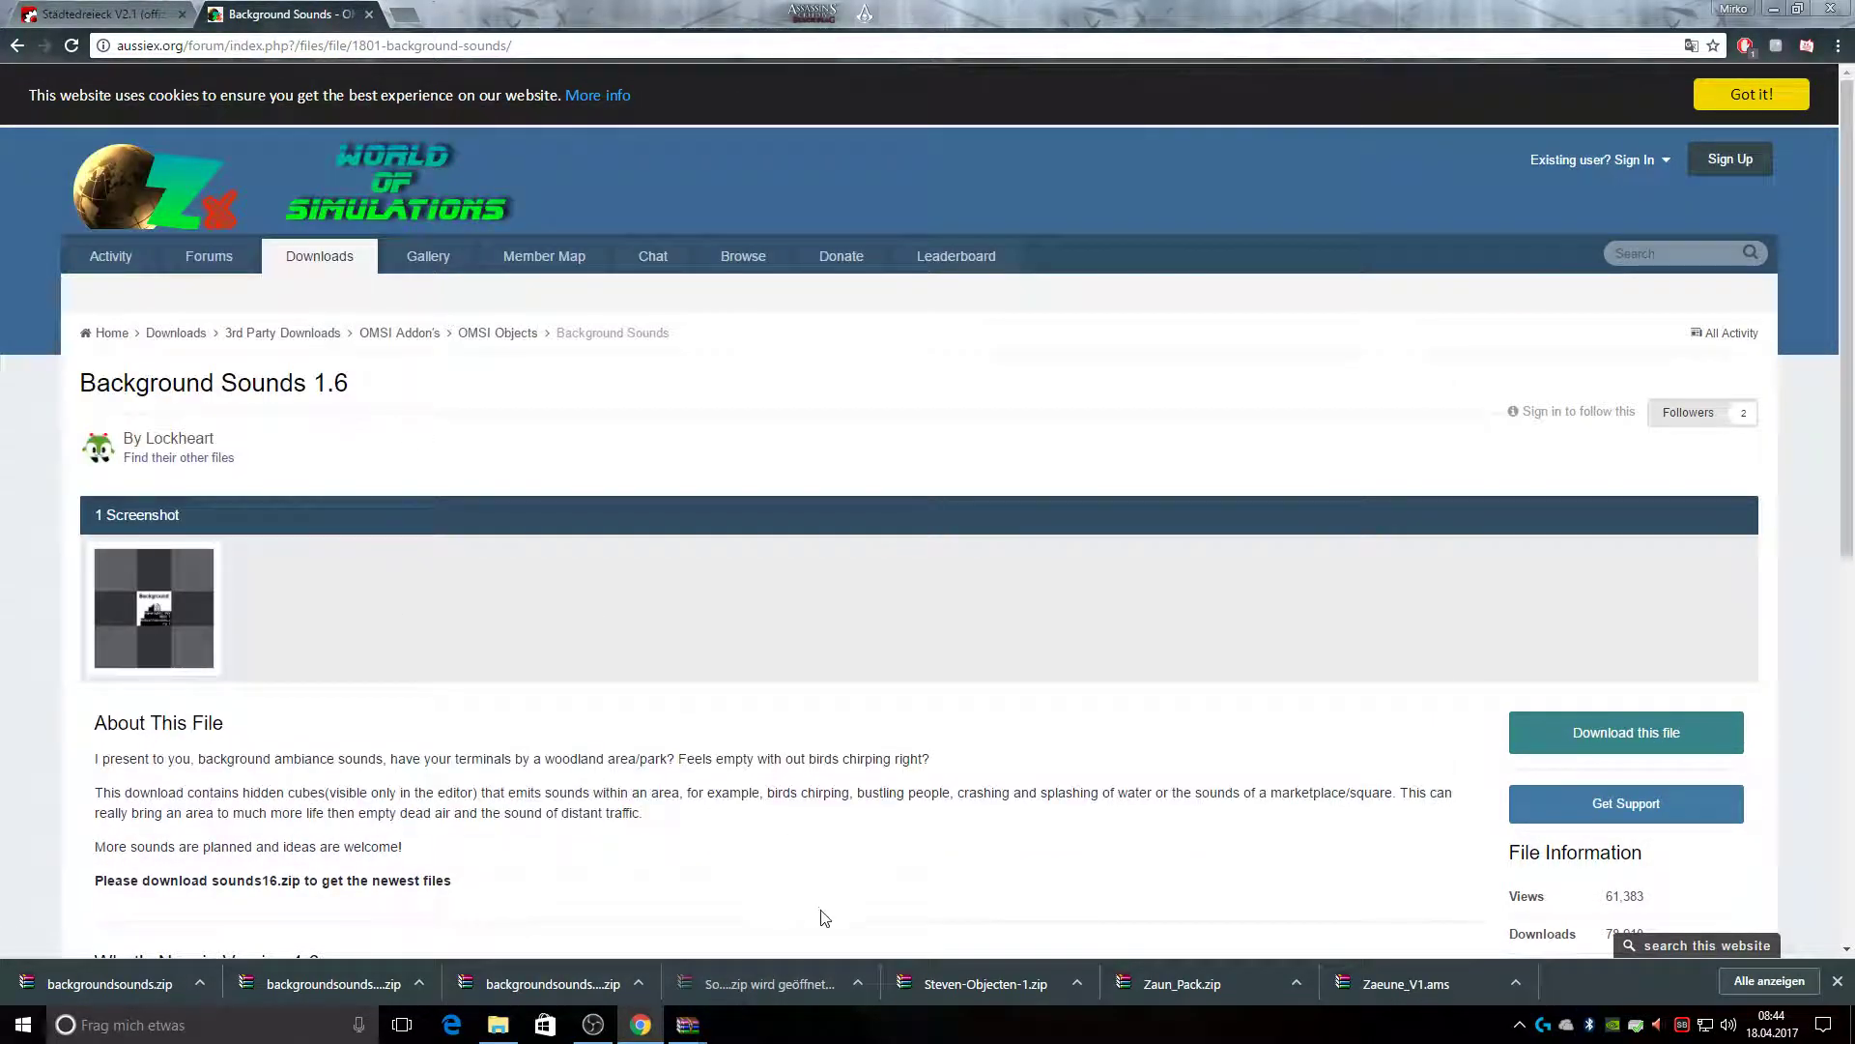
click(687, 1024)
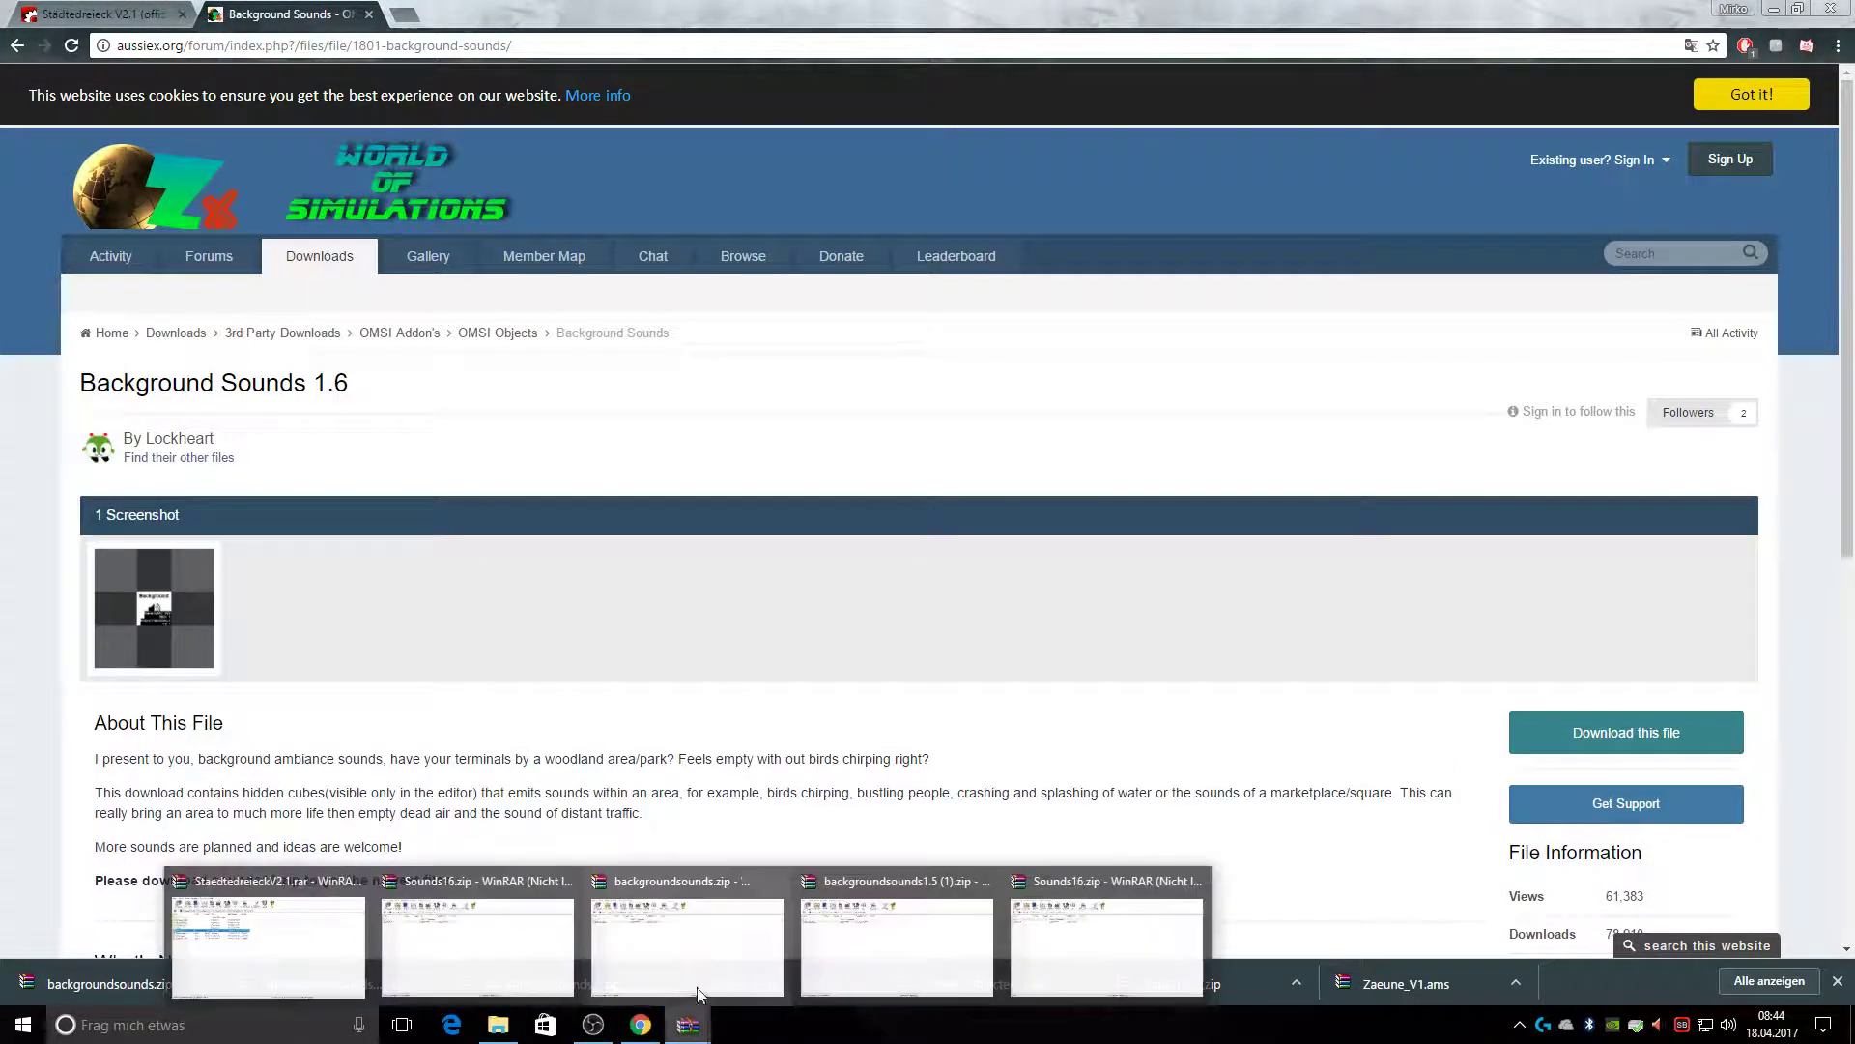
click(357, 881)
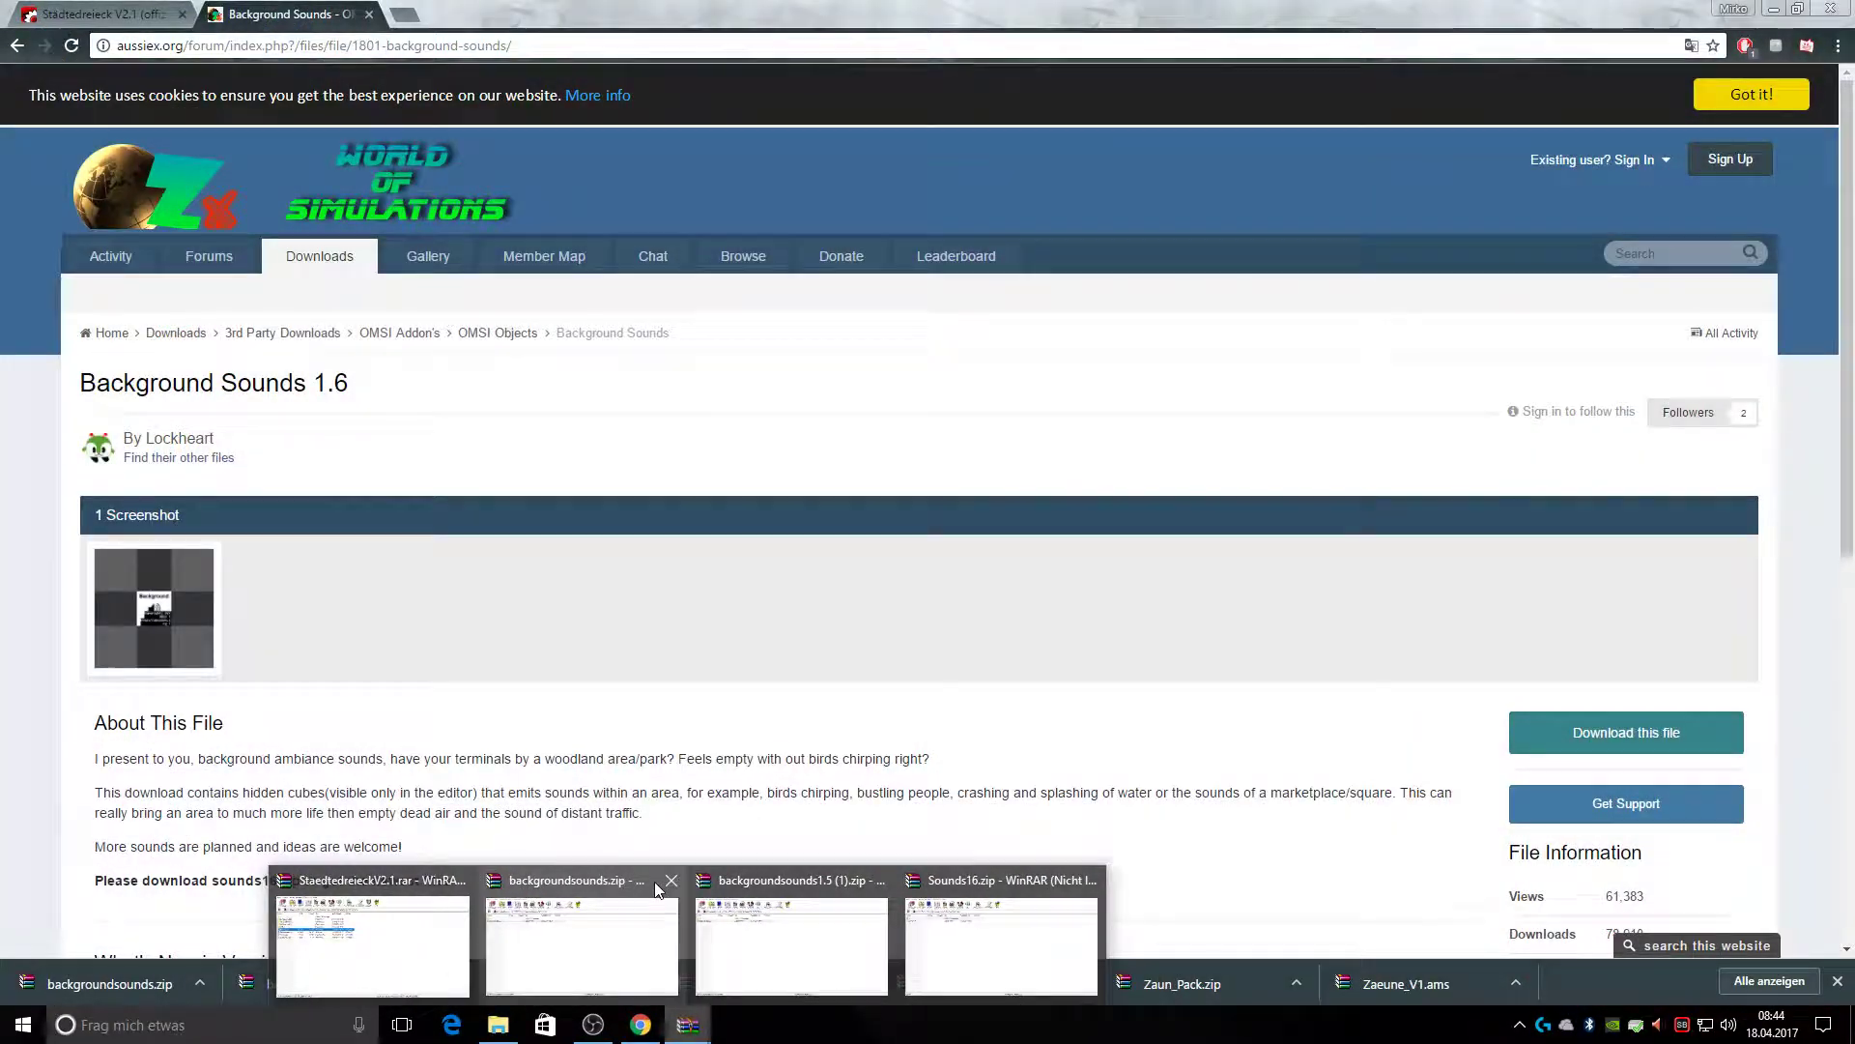
click(720, 939)
click(687, 1024)
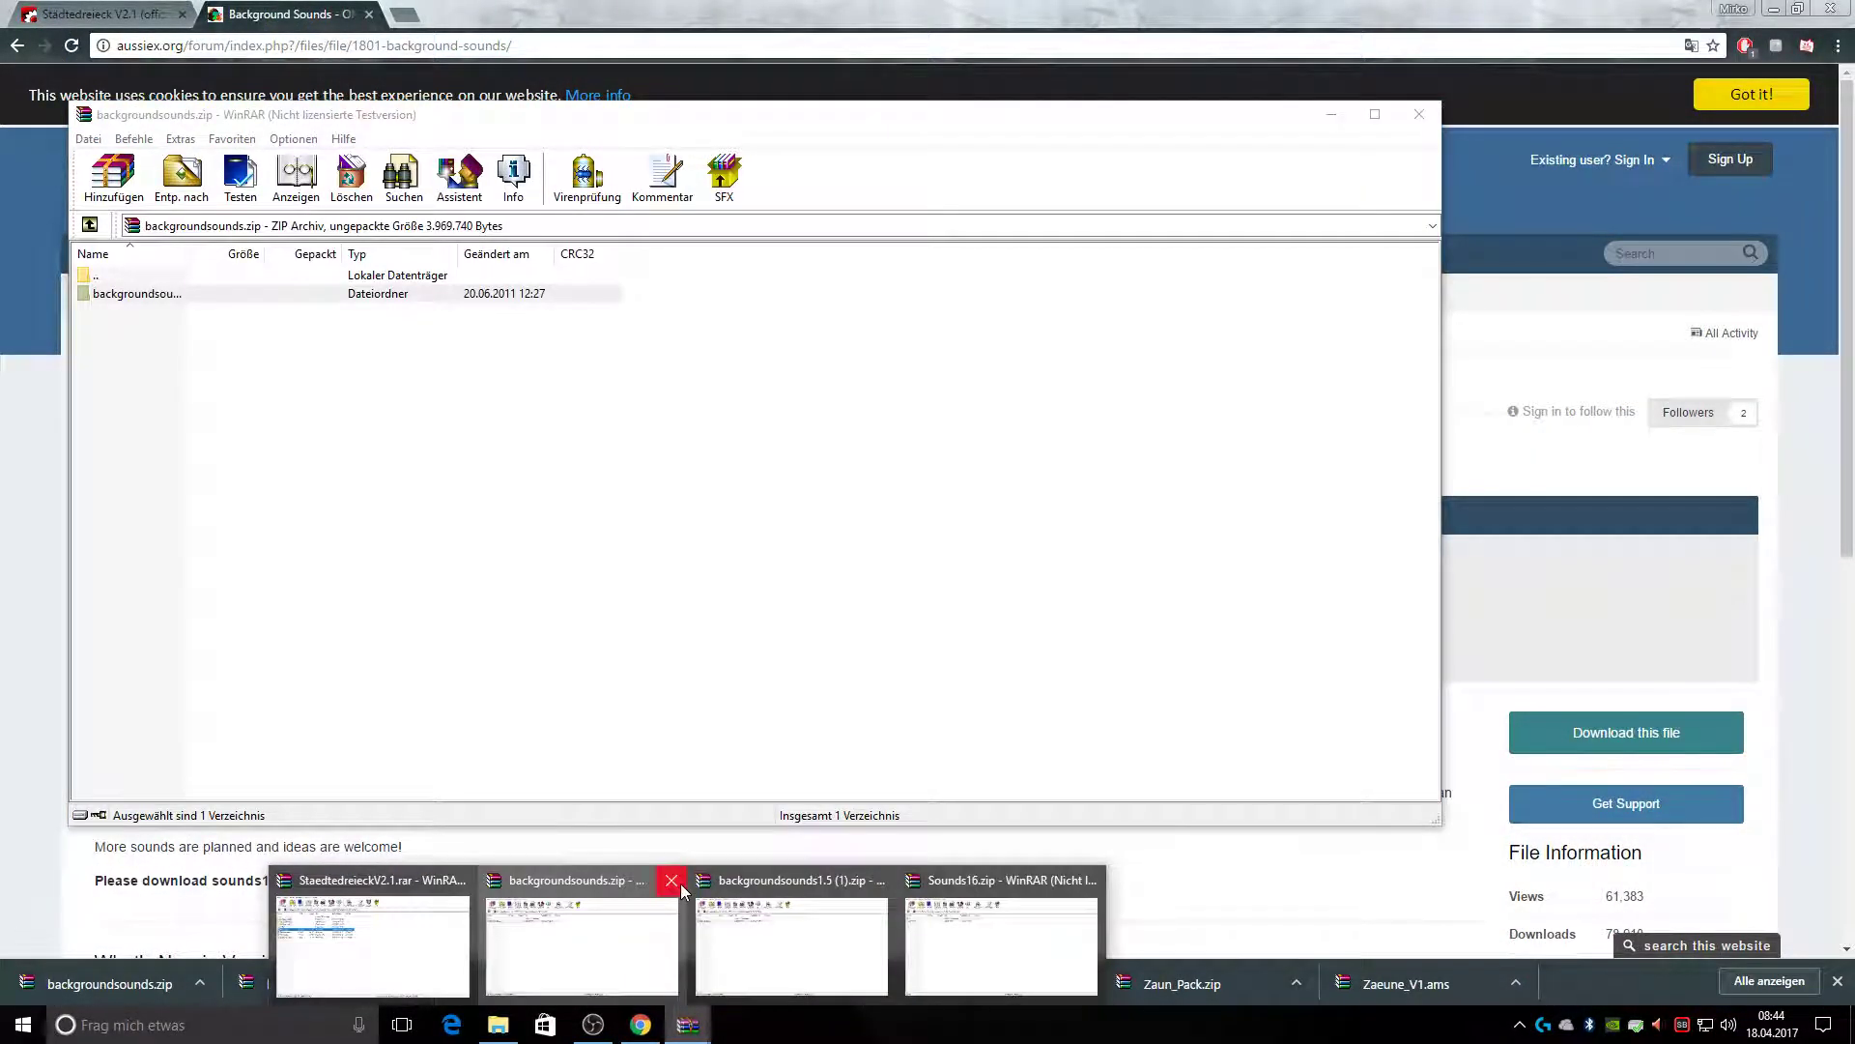
click(679, 882)
click(778, 881)
click(874, 880)
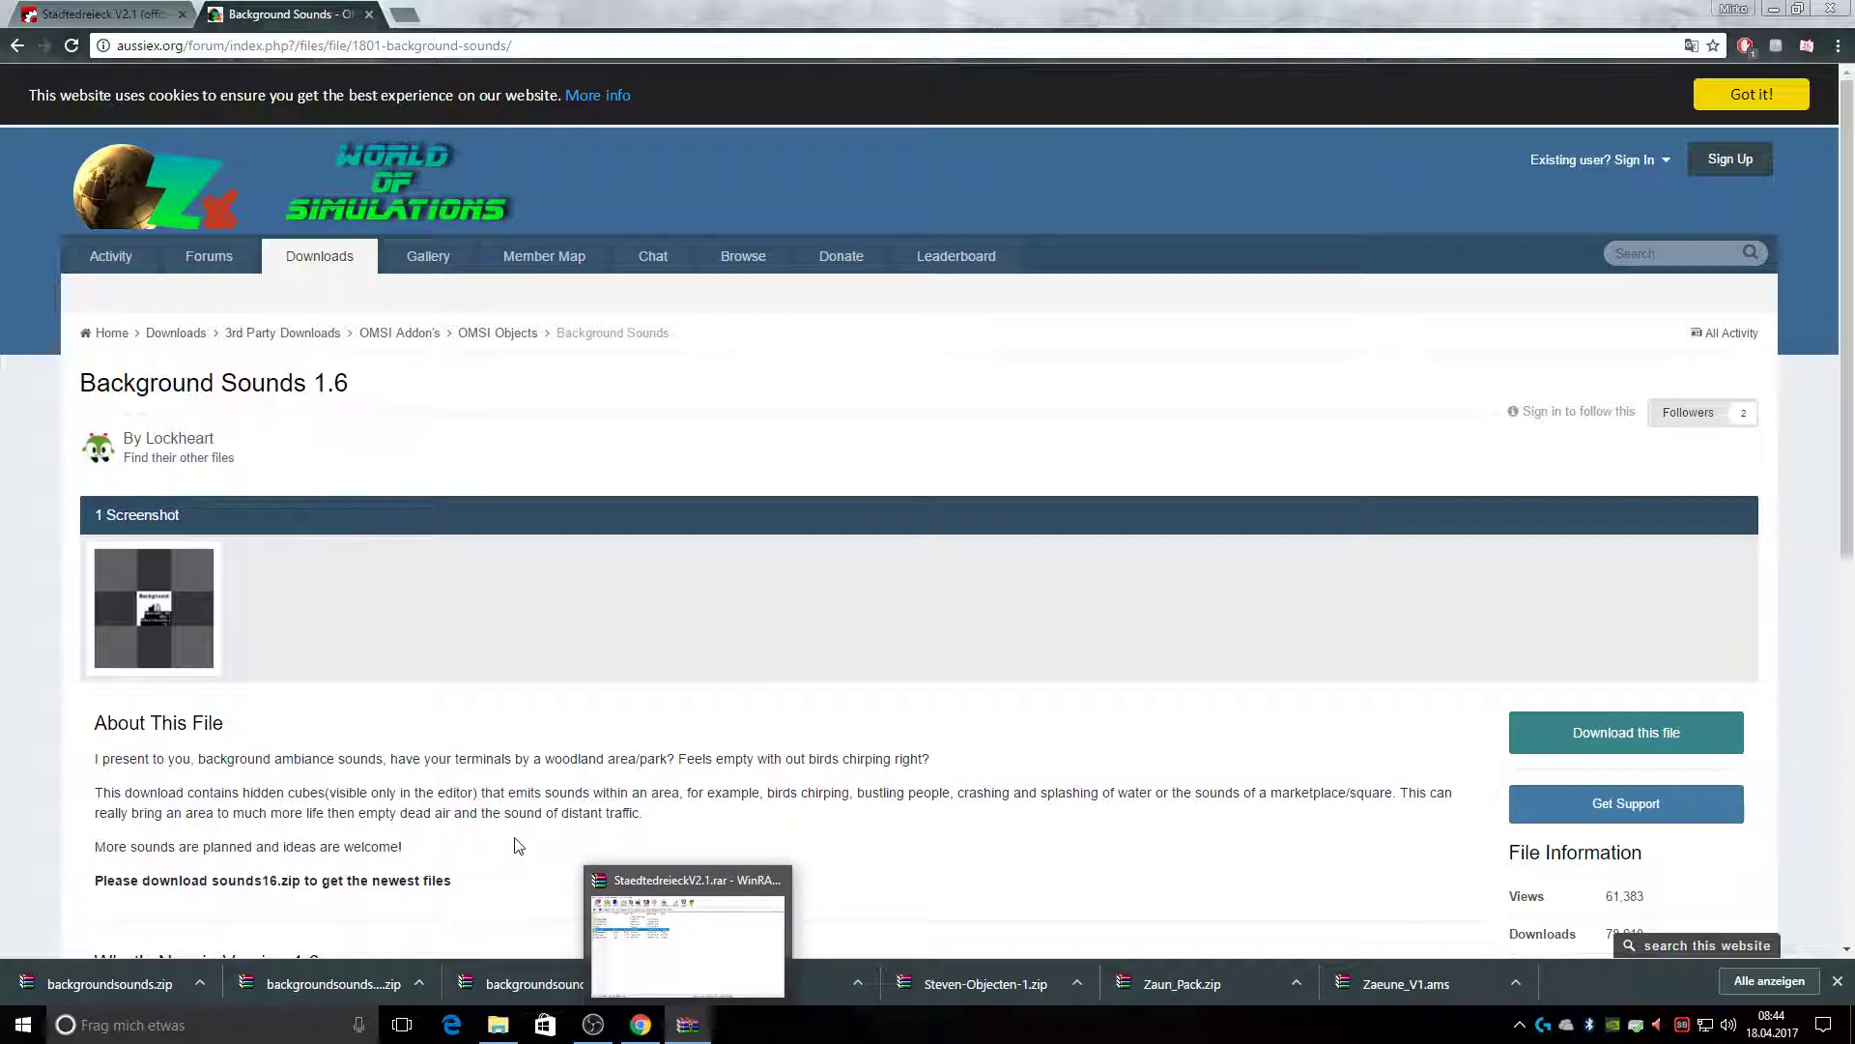
Check the folder contents of Sounds16.zip and read the description and version 1.6 notes on the file page
click(698, 968)
double_click(261, 297)
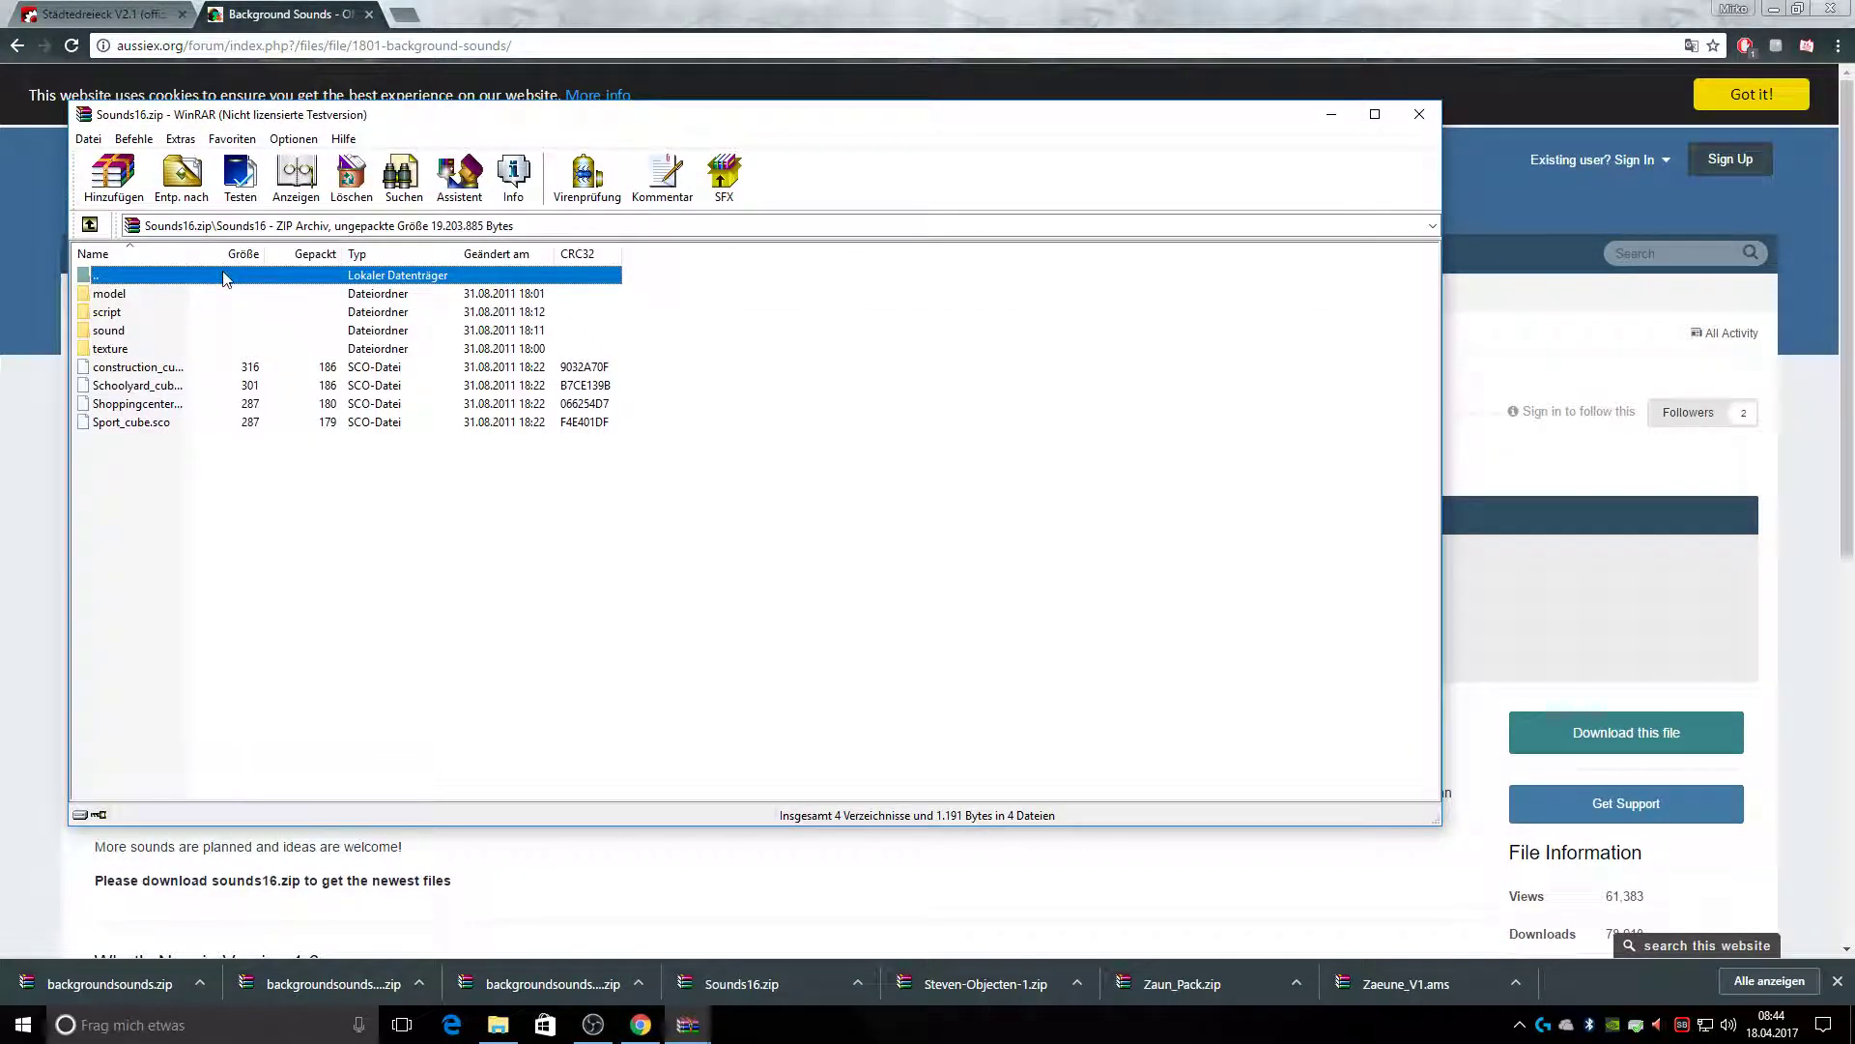
double_click(230, 277)
click(48, 580)
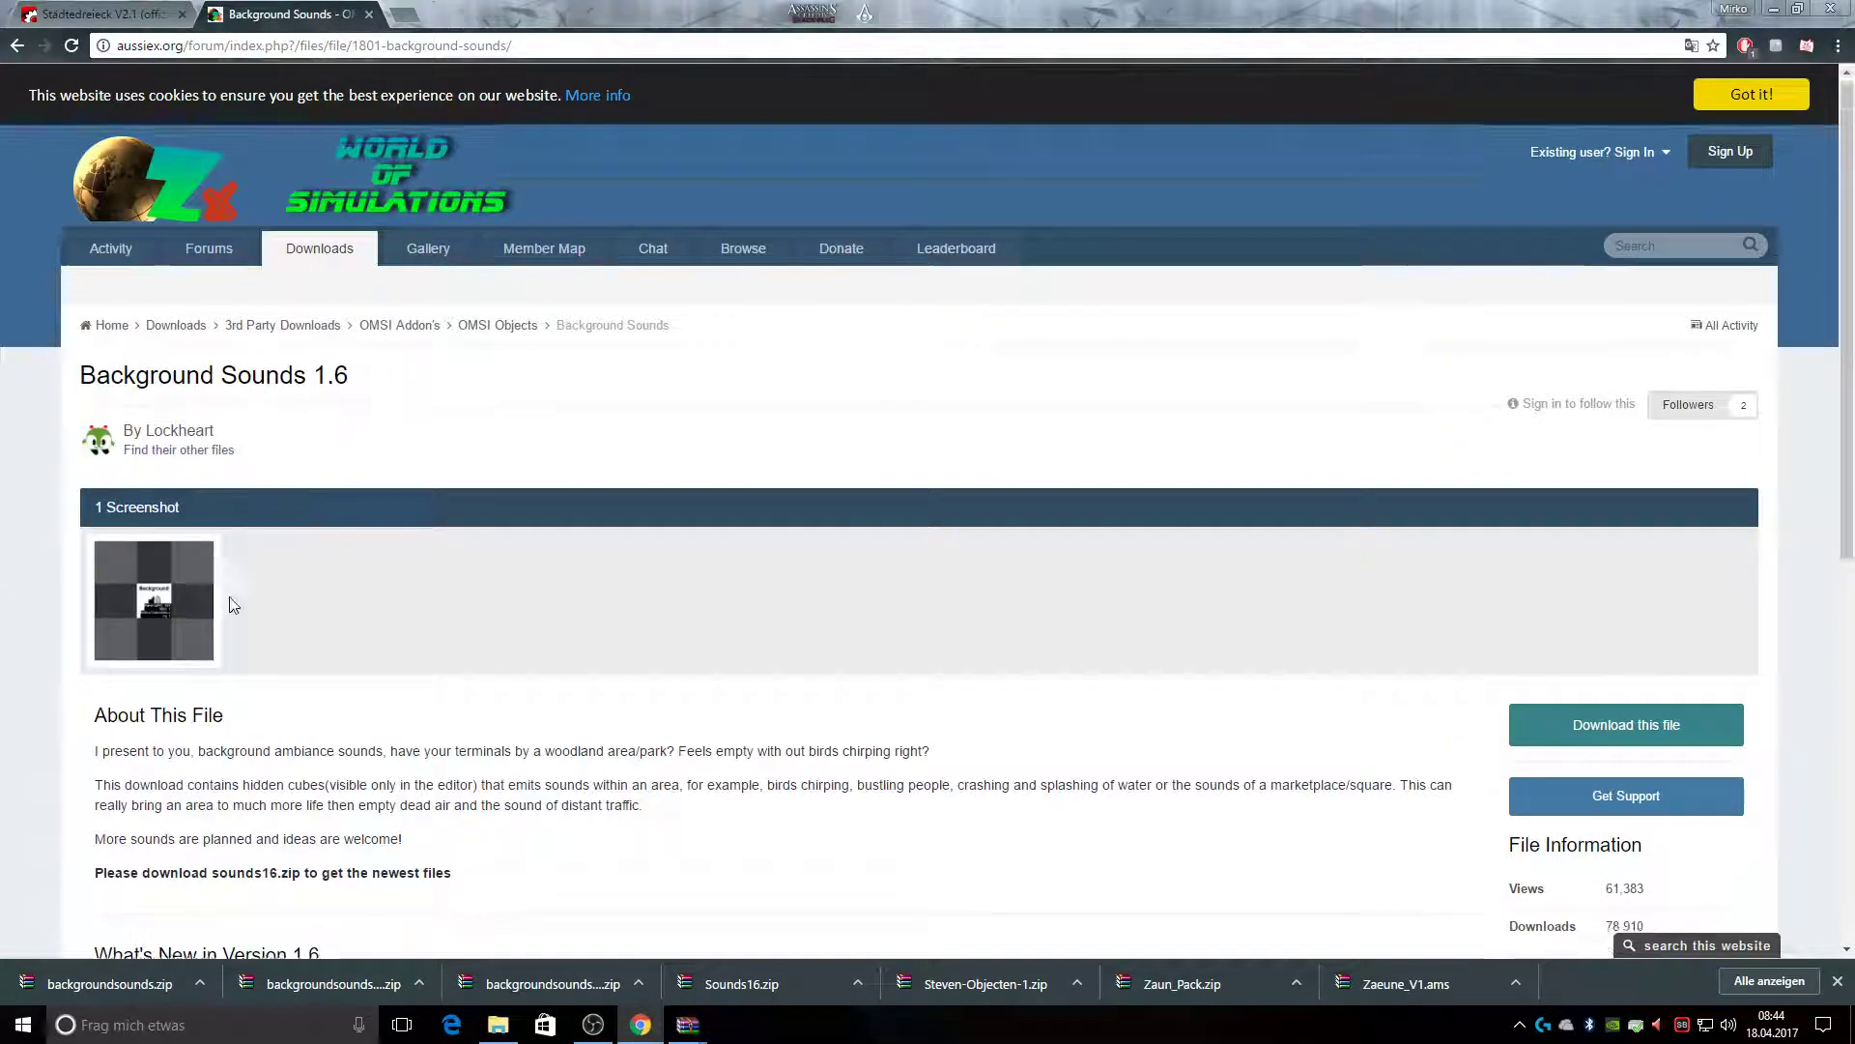
scroll(346, 544, down, 6)
scroll(396, 350, up, 1)
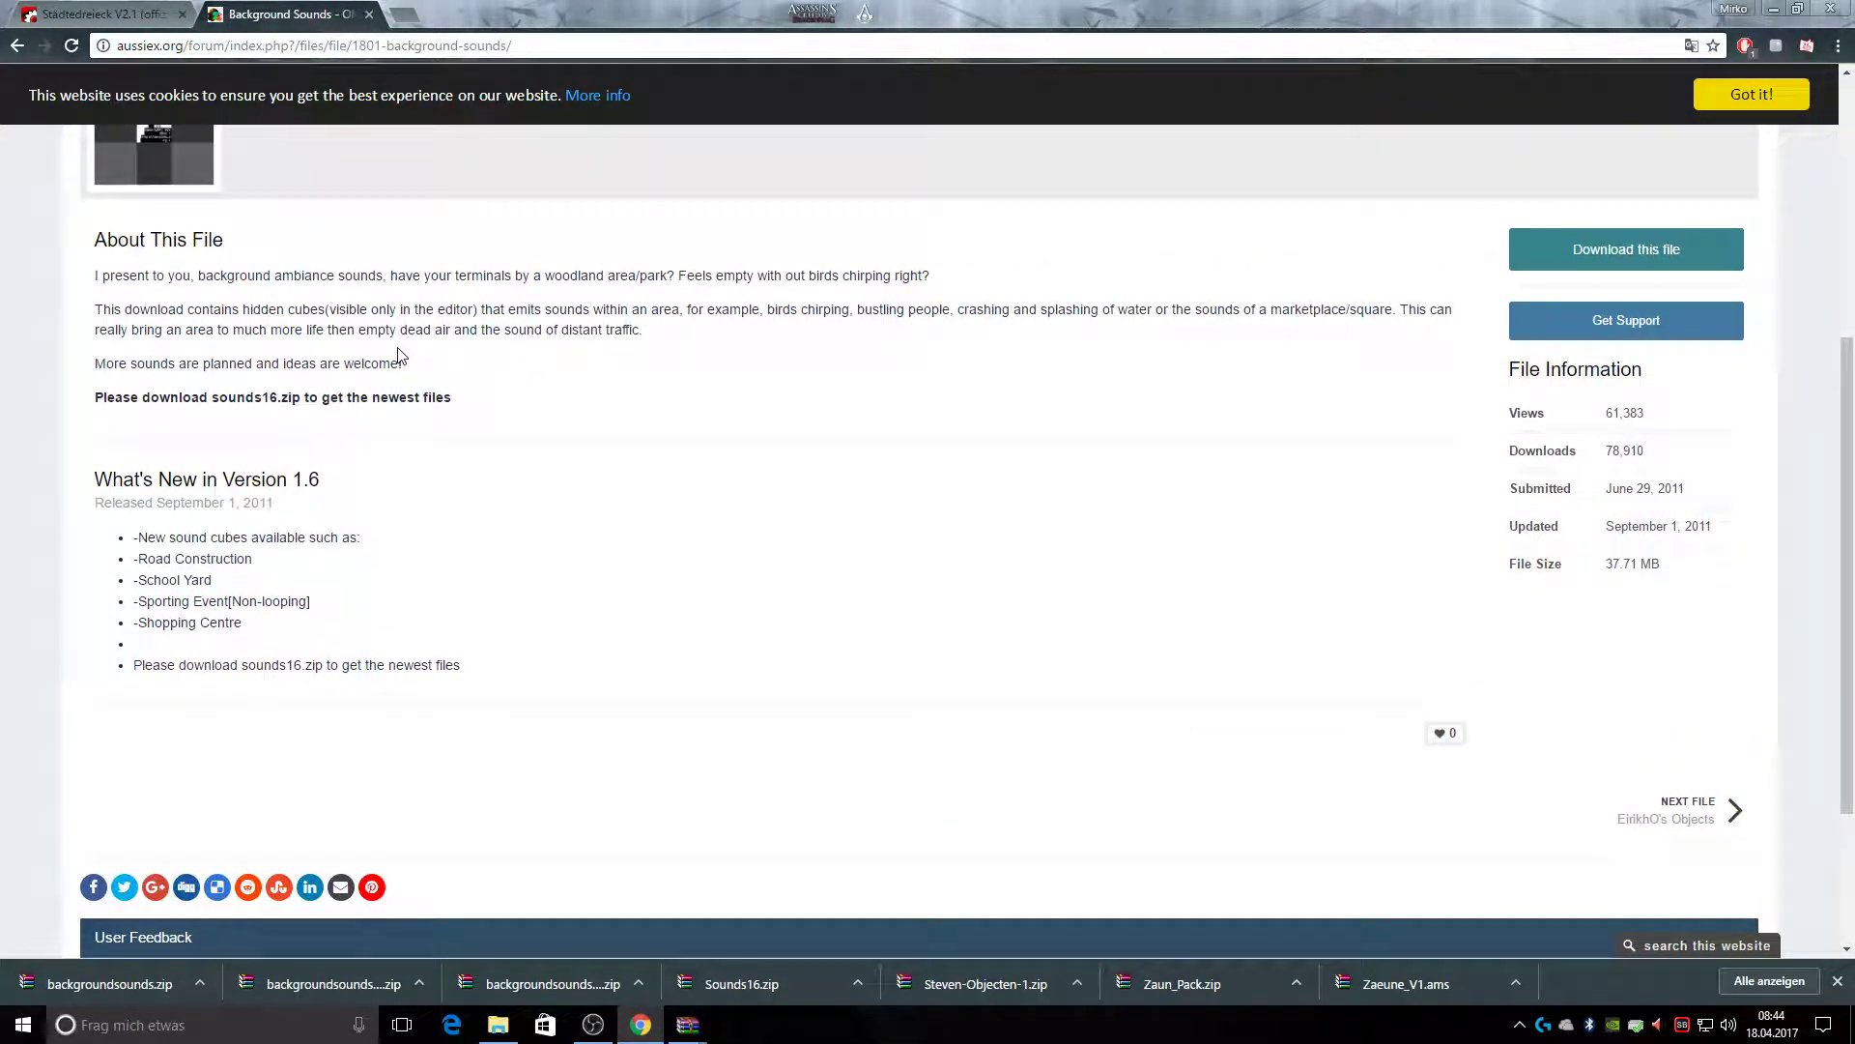
scroll(435, 362, down, 3)
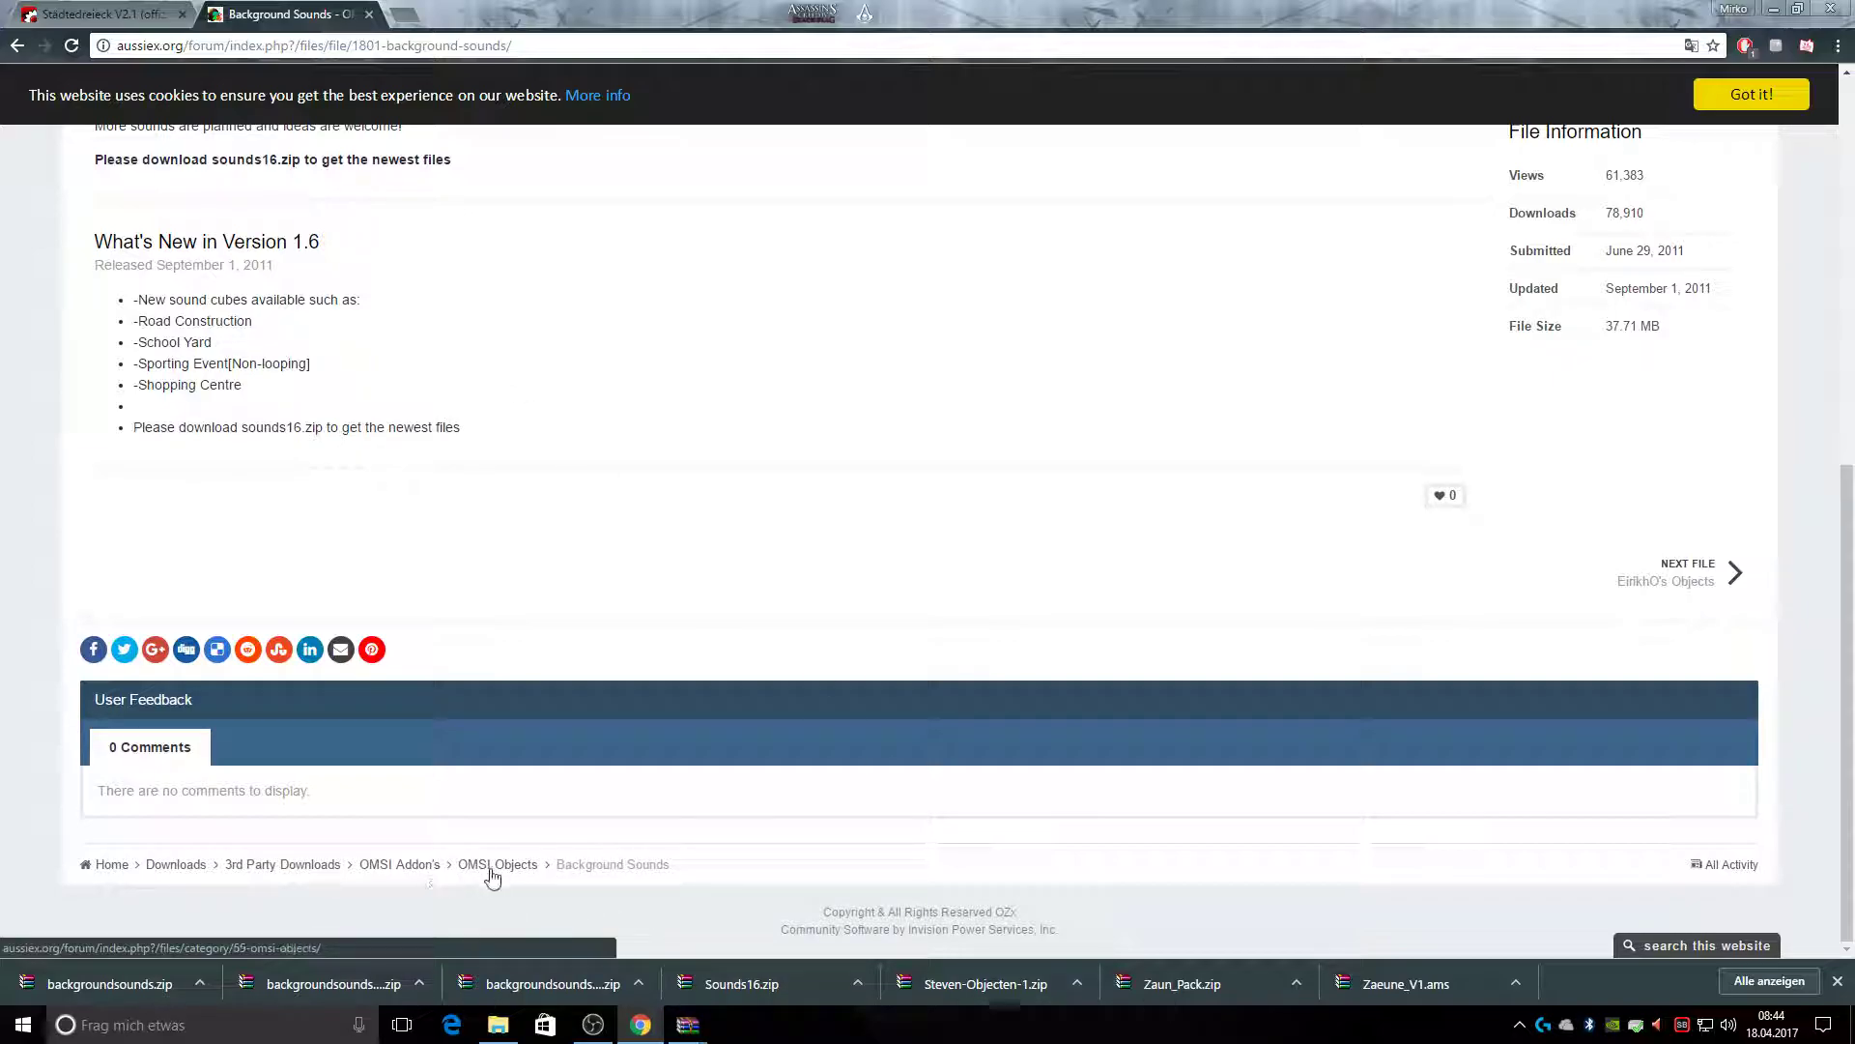
Extract the backgroundsounds folder from backgroundsounds1.5.zip into the Sceneryobjects folder of OMSI 2 and close the archive
click(499, 1021)
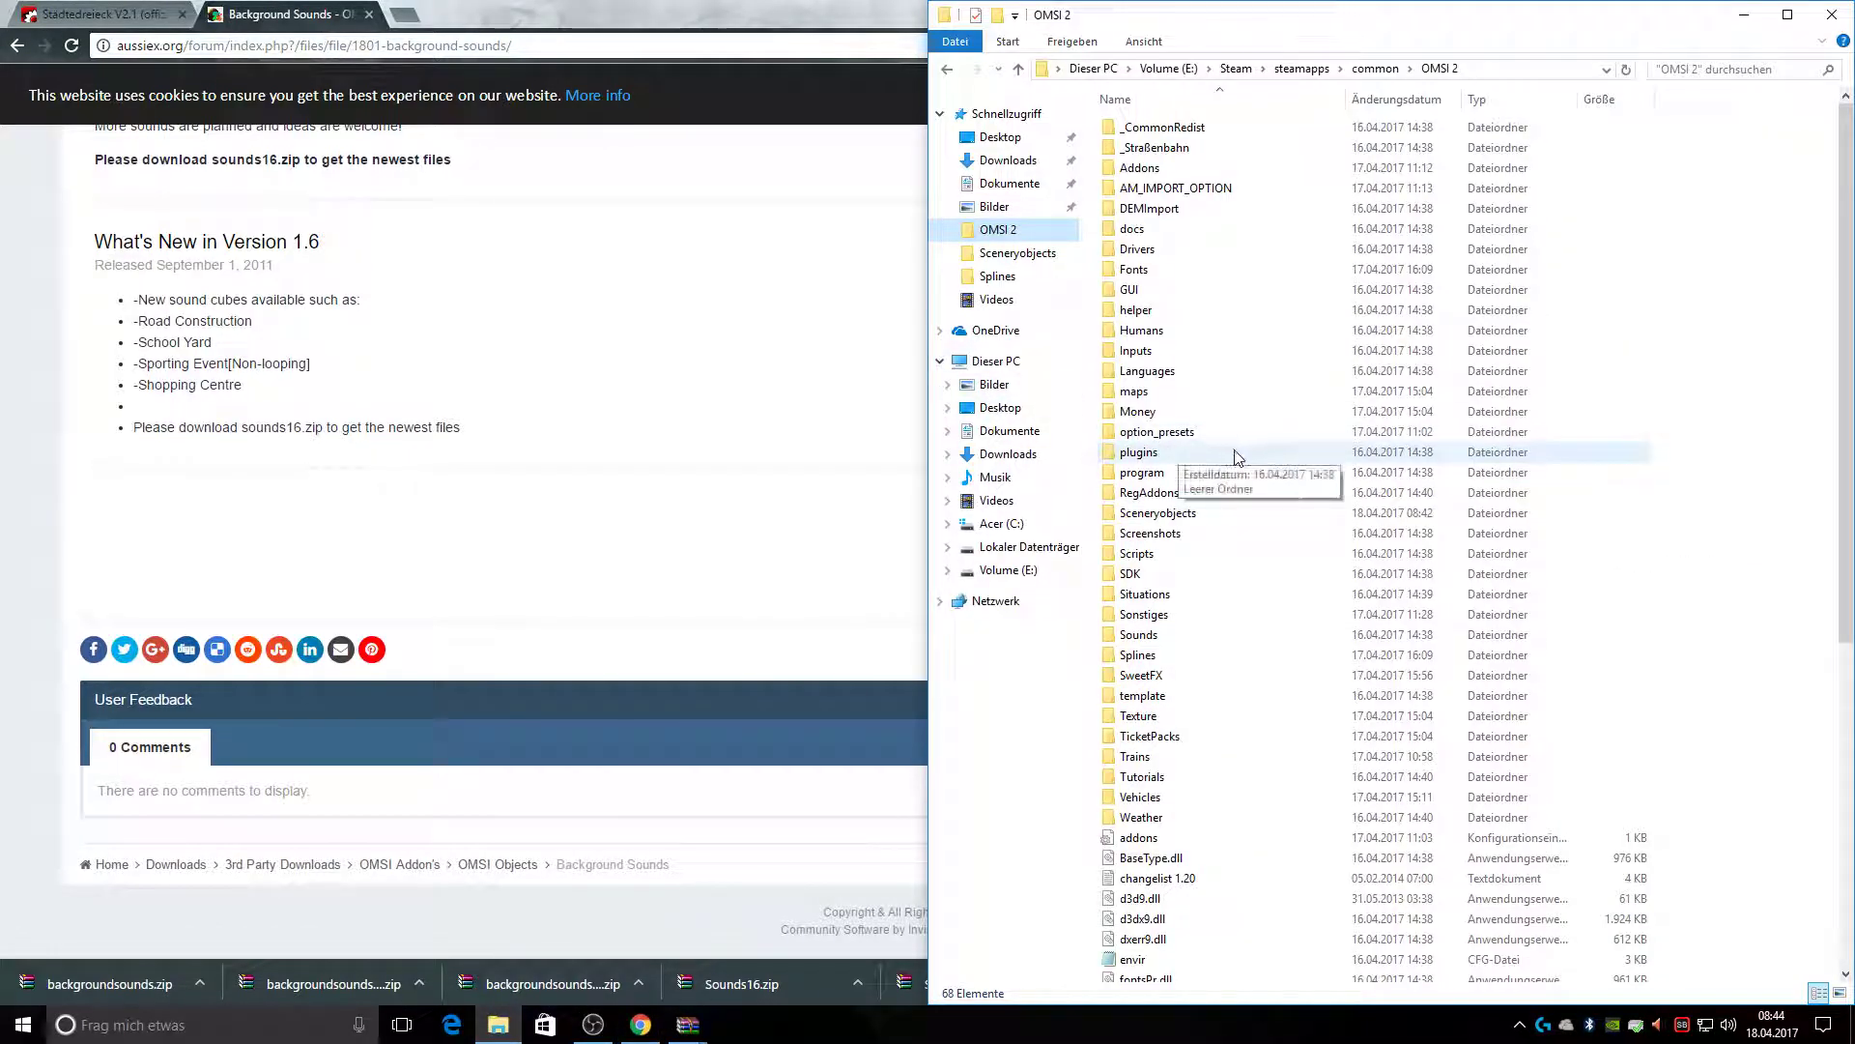
double_click(1247, 513)
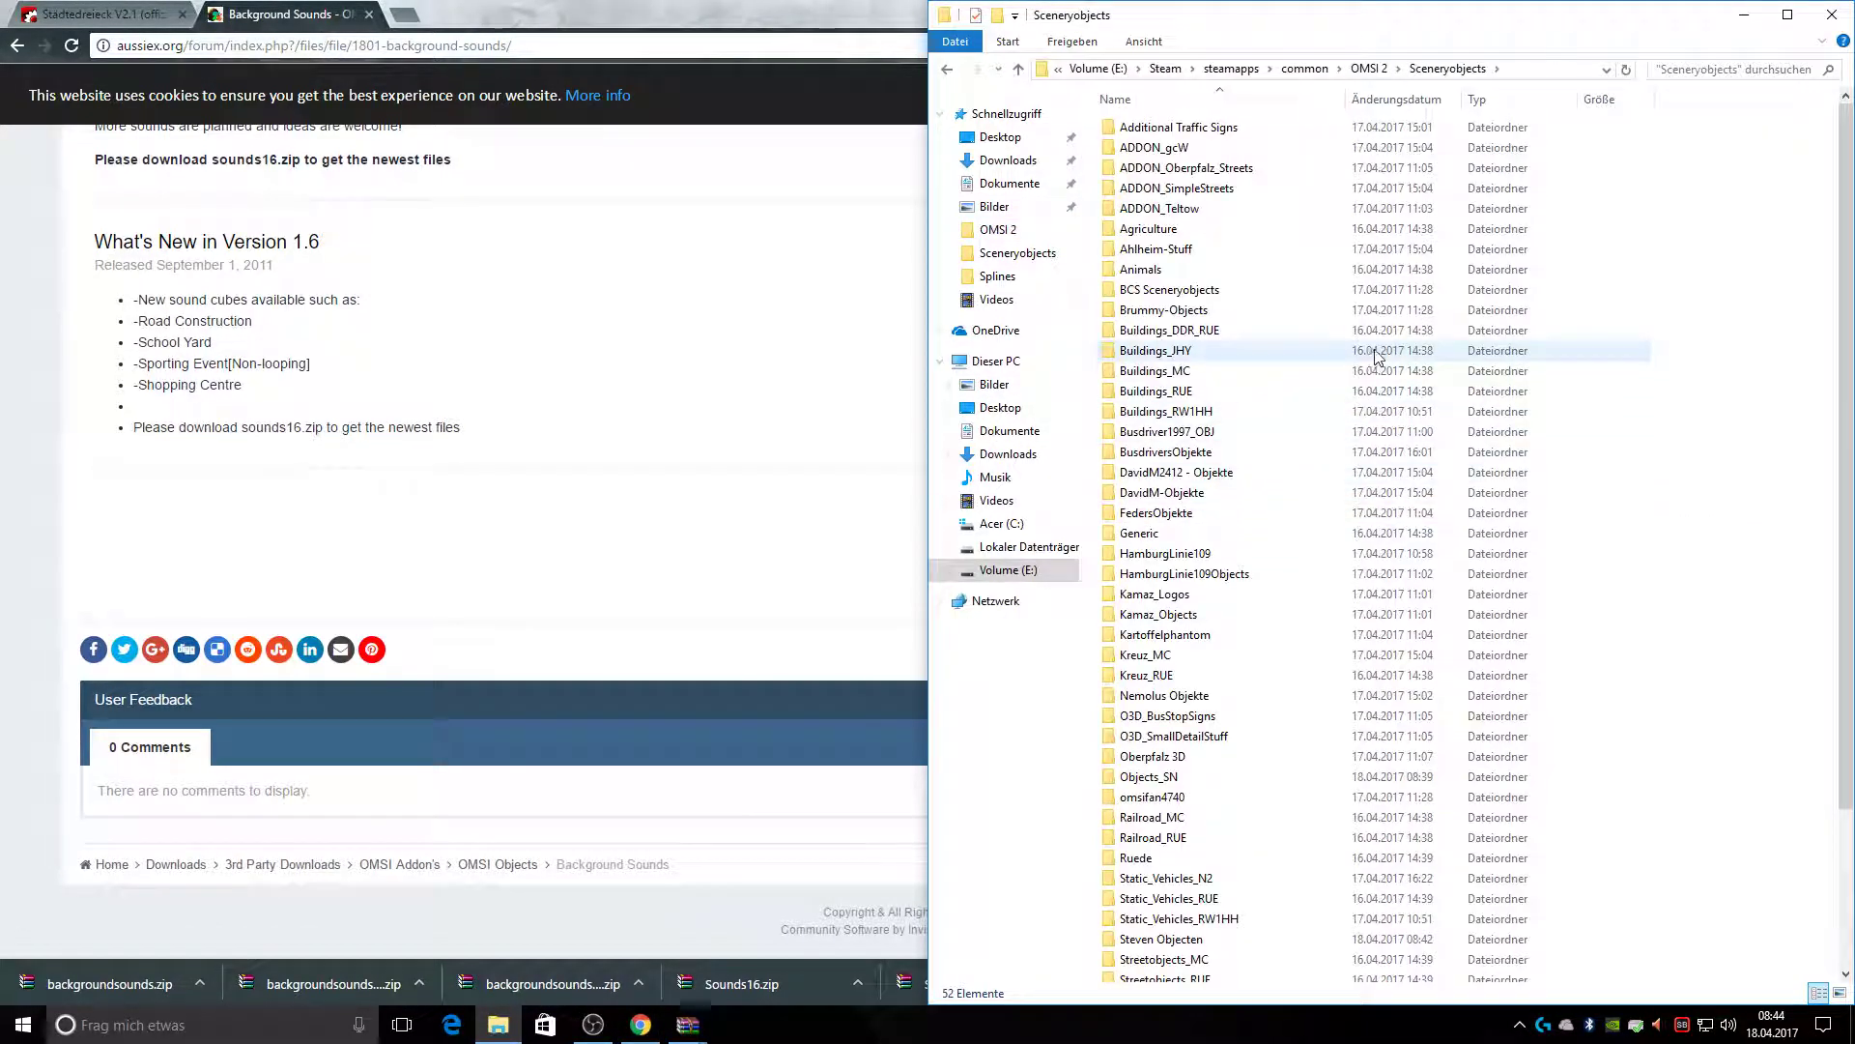
click(578, 978)
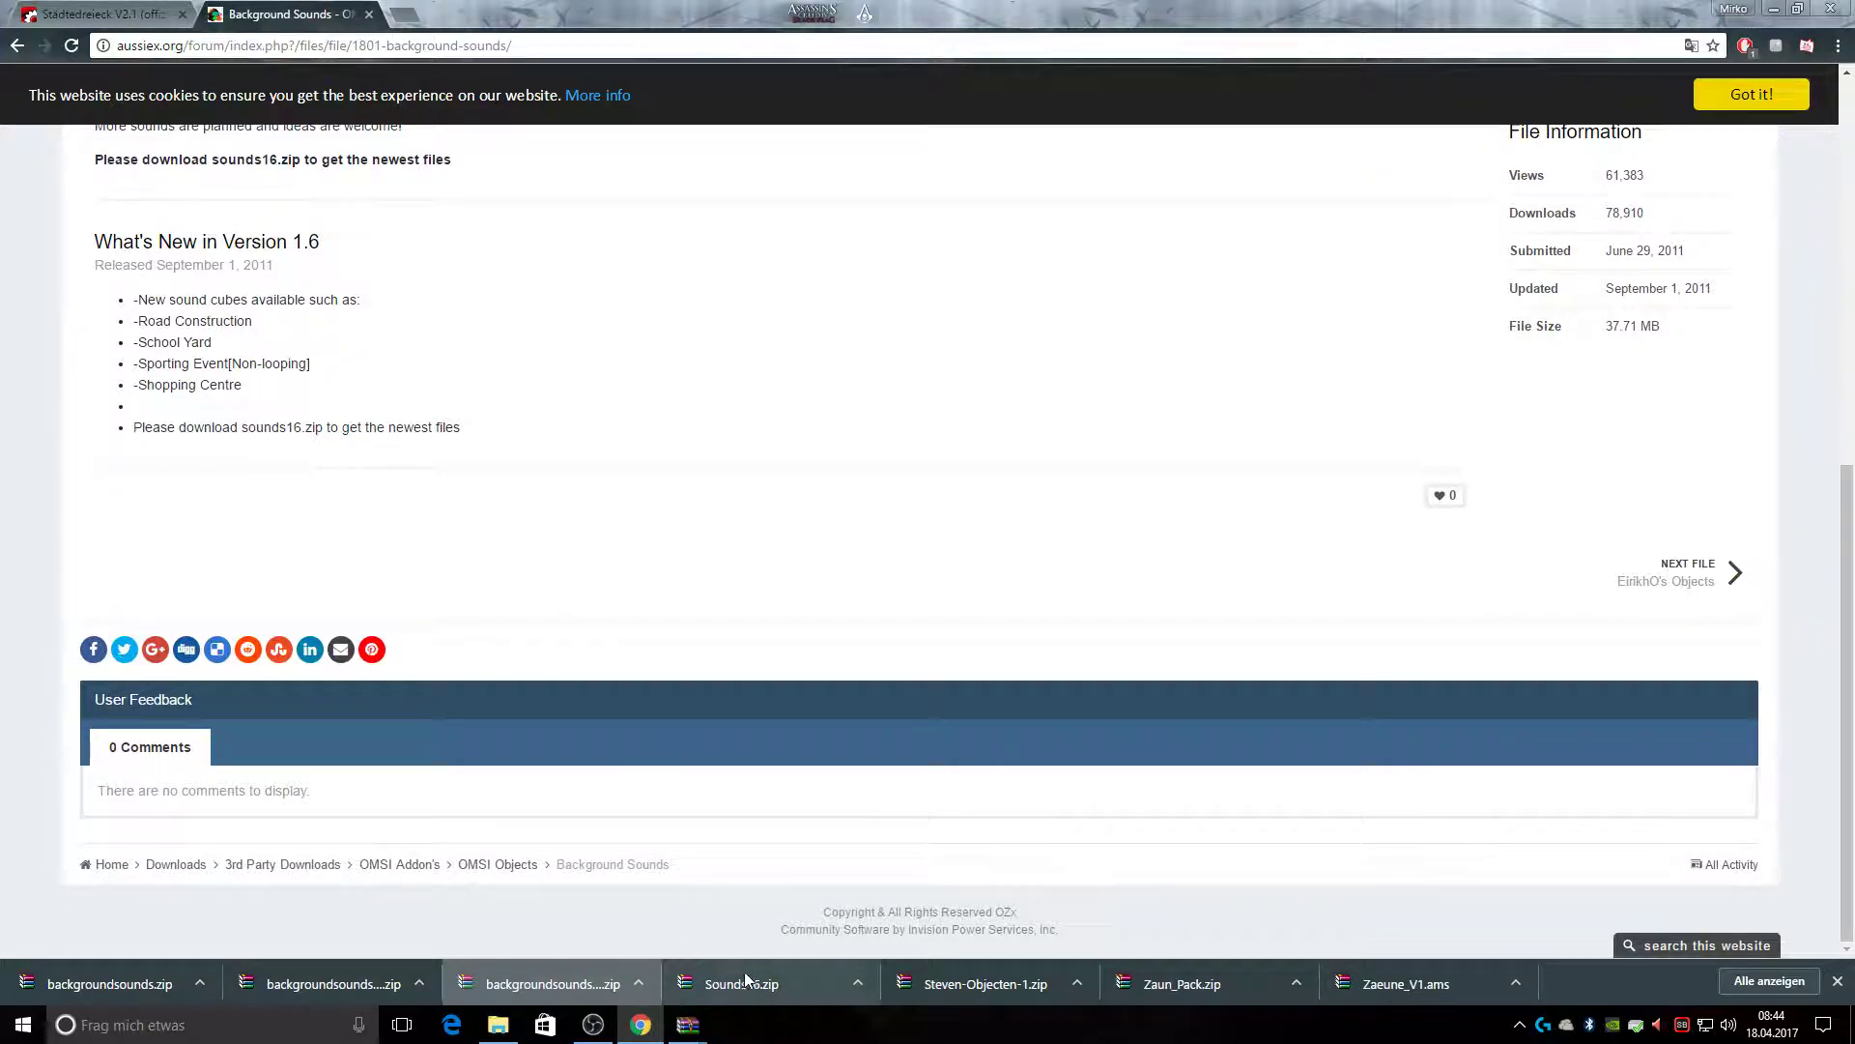
click(557, 980)
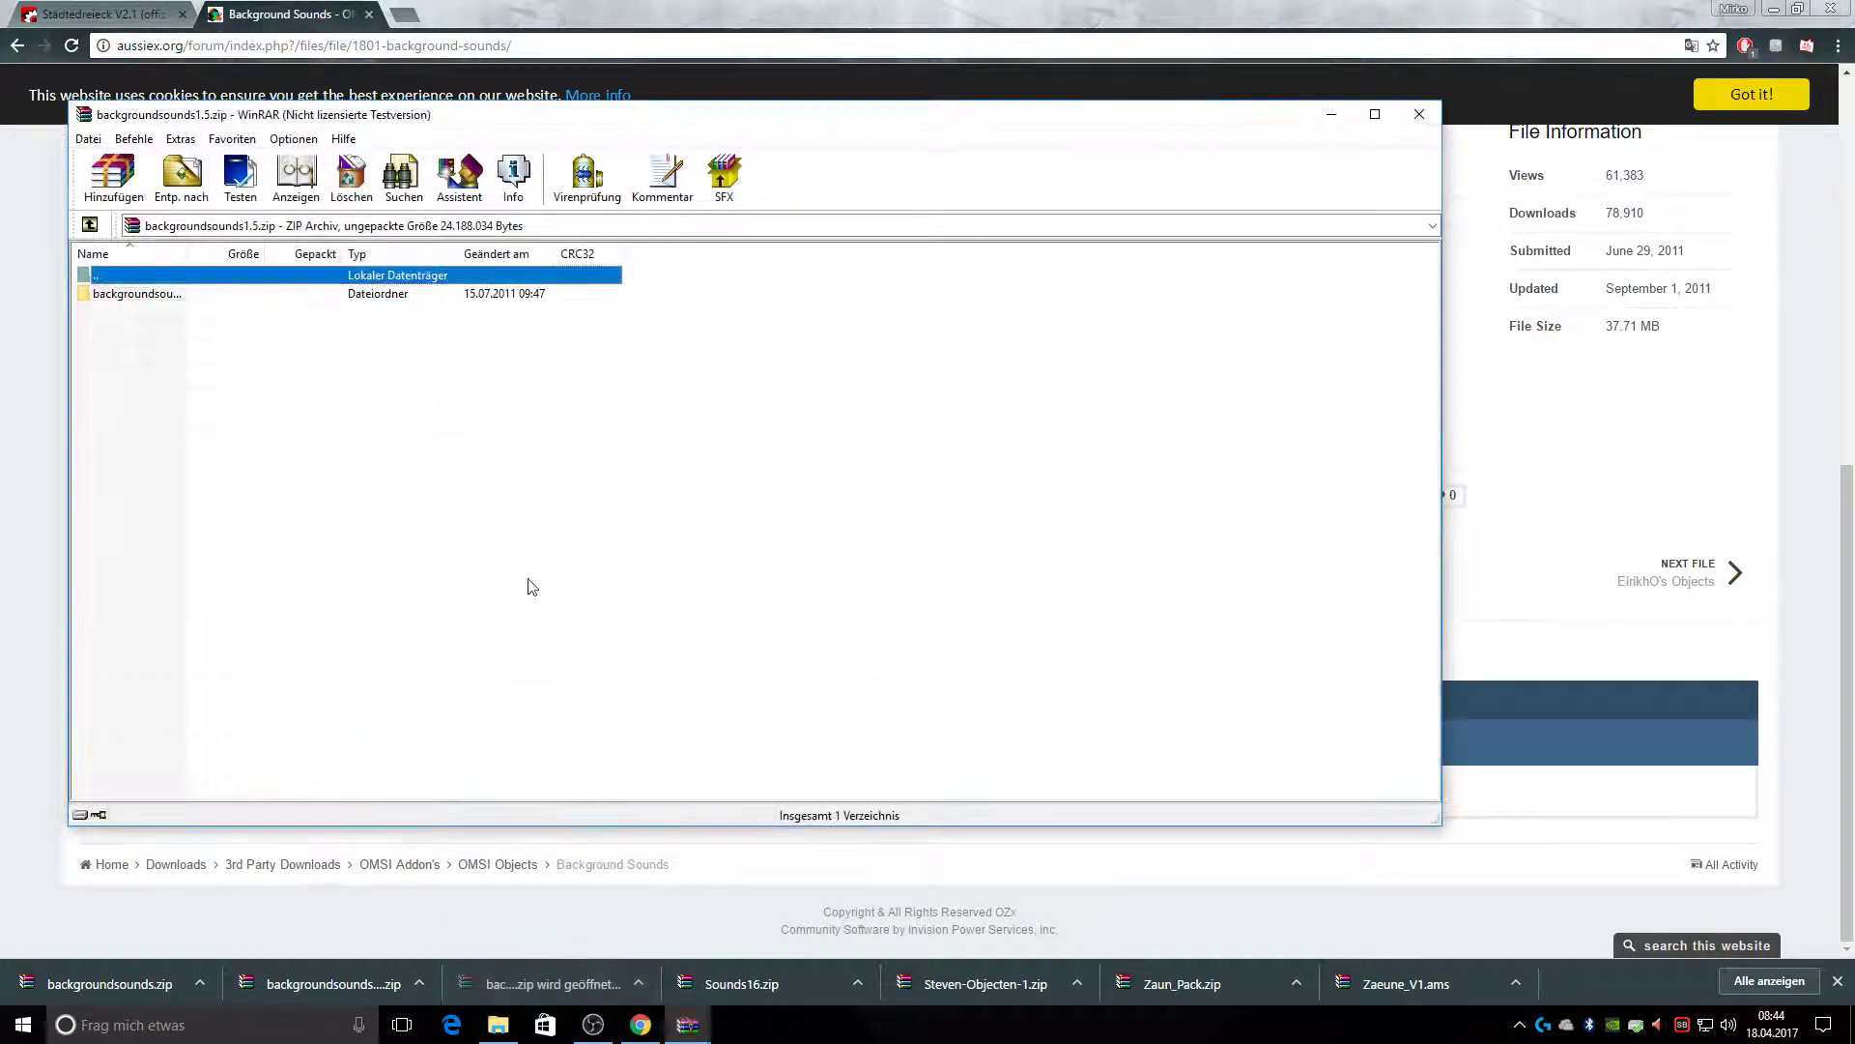
double_click(172, 279)
drag(387, 608, 1678, 698)
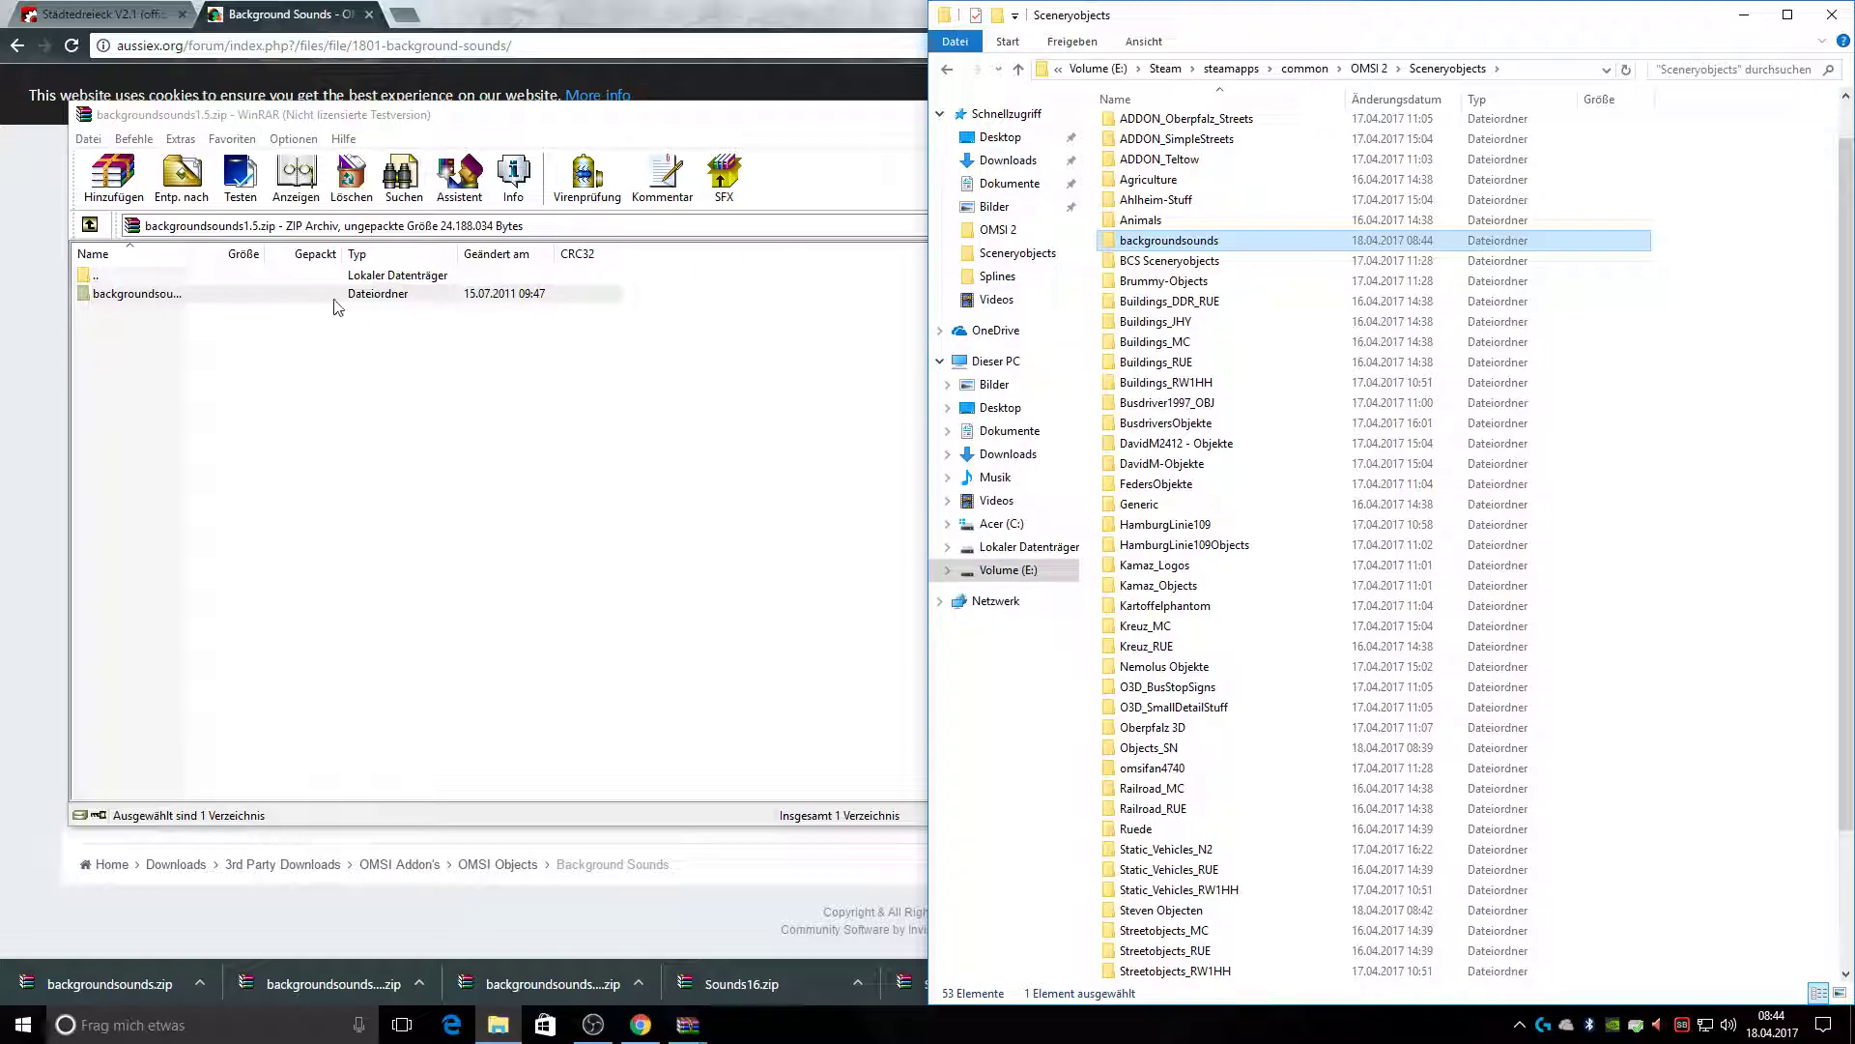
click(580, 114)
click(1419, 114)
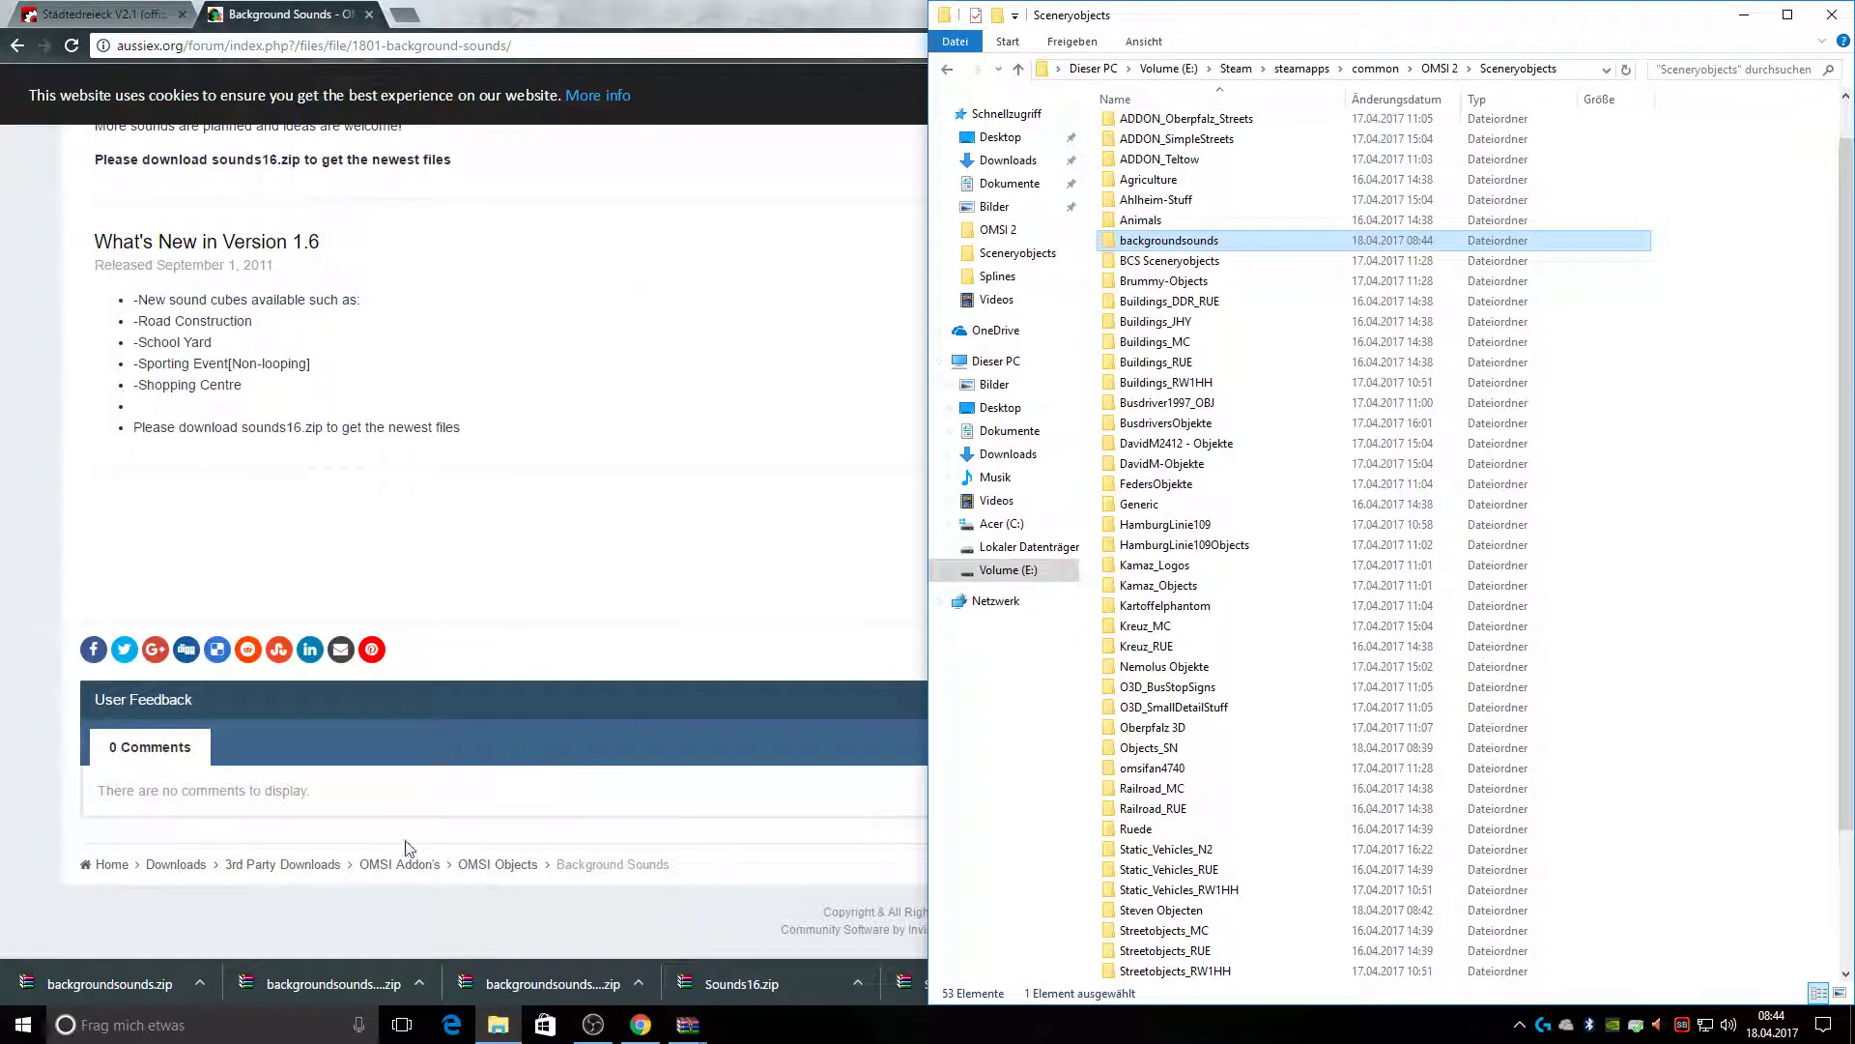
Extract the backgroundsounds folder from backgroundsounds.zip into Sceneryobjects, replacing the files of the same name, and minimize the archive
click(85, 991)
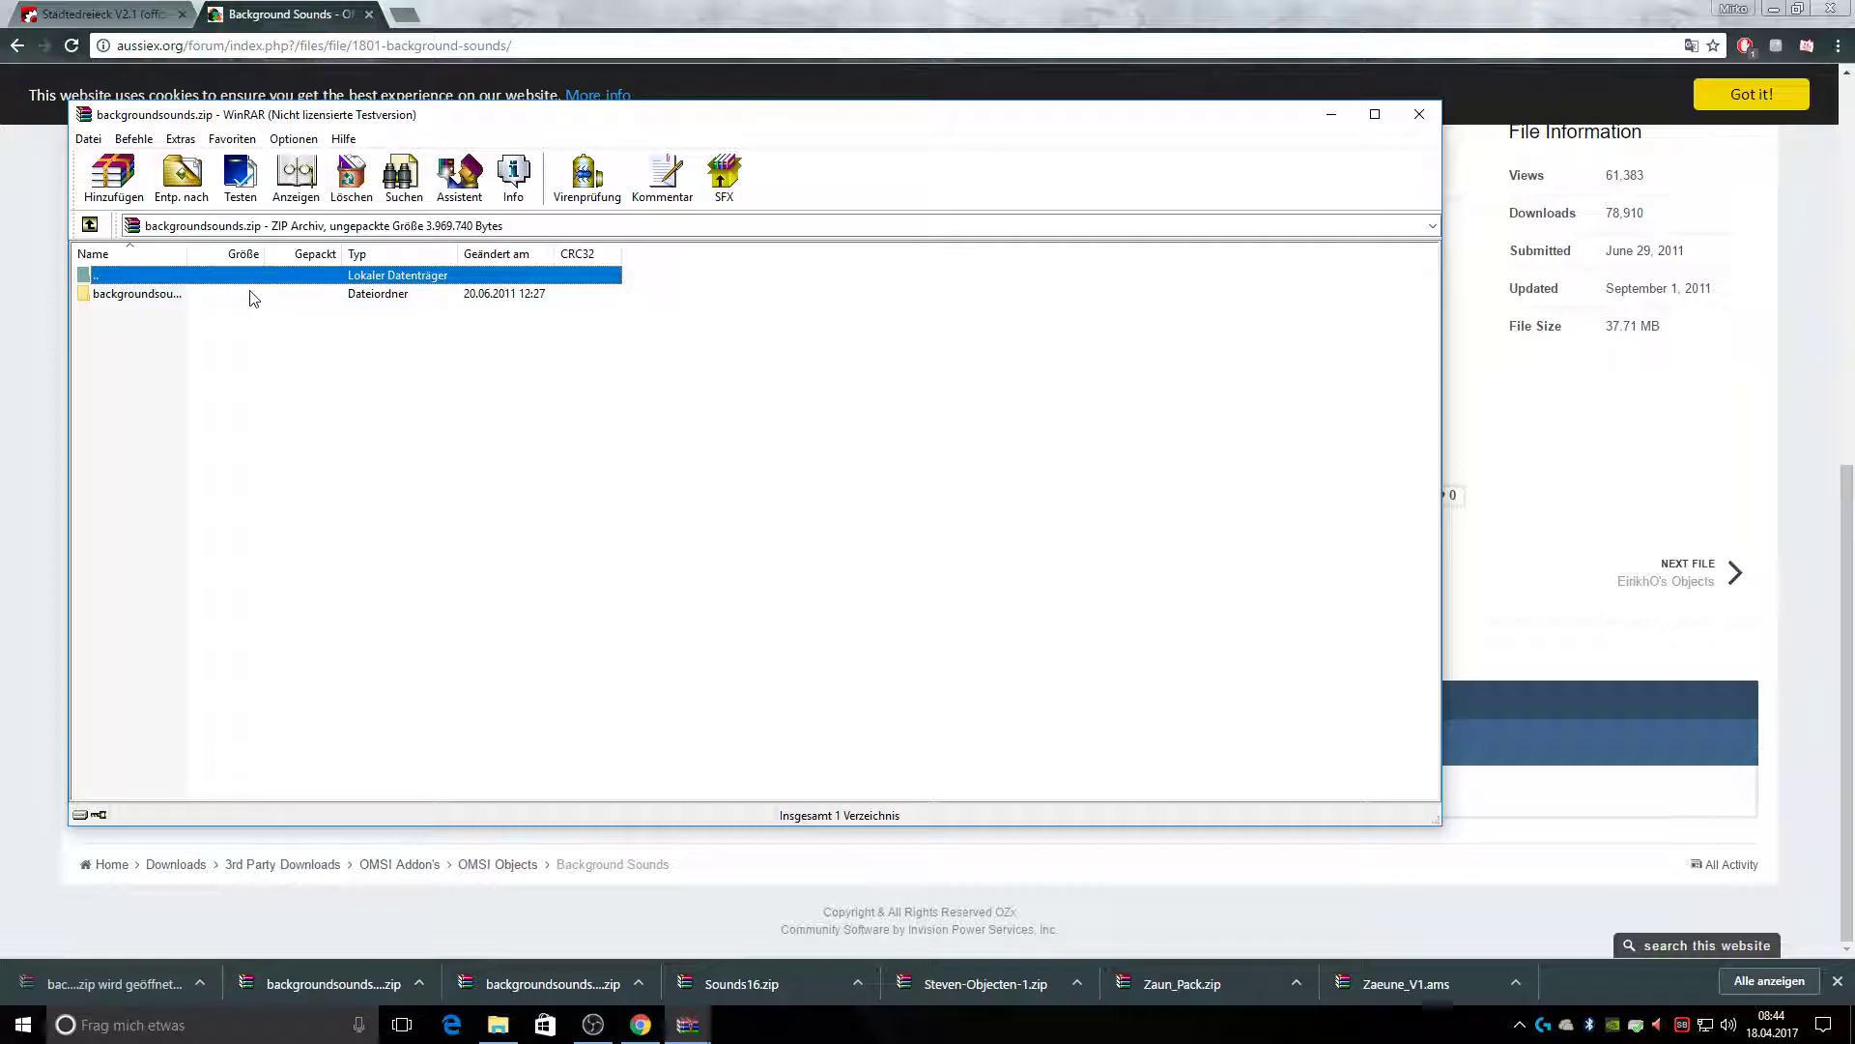
double_click(241, 298)
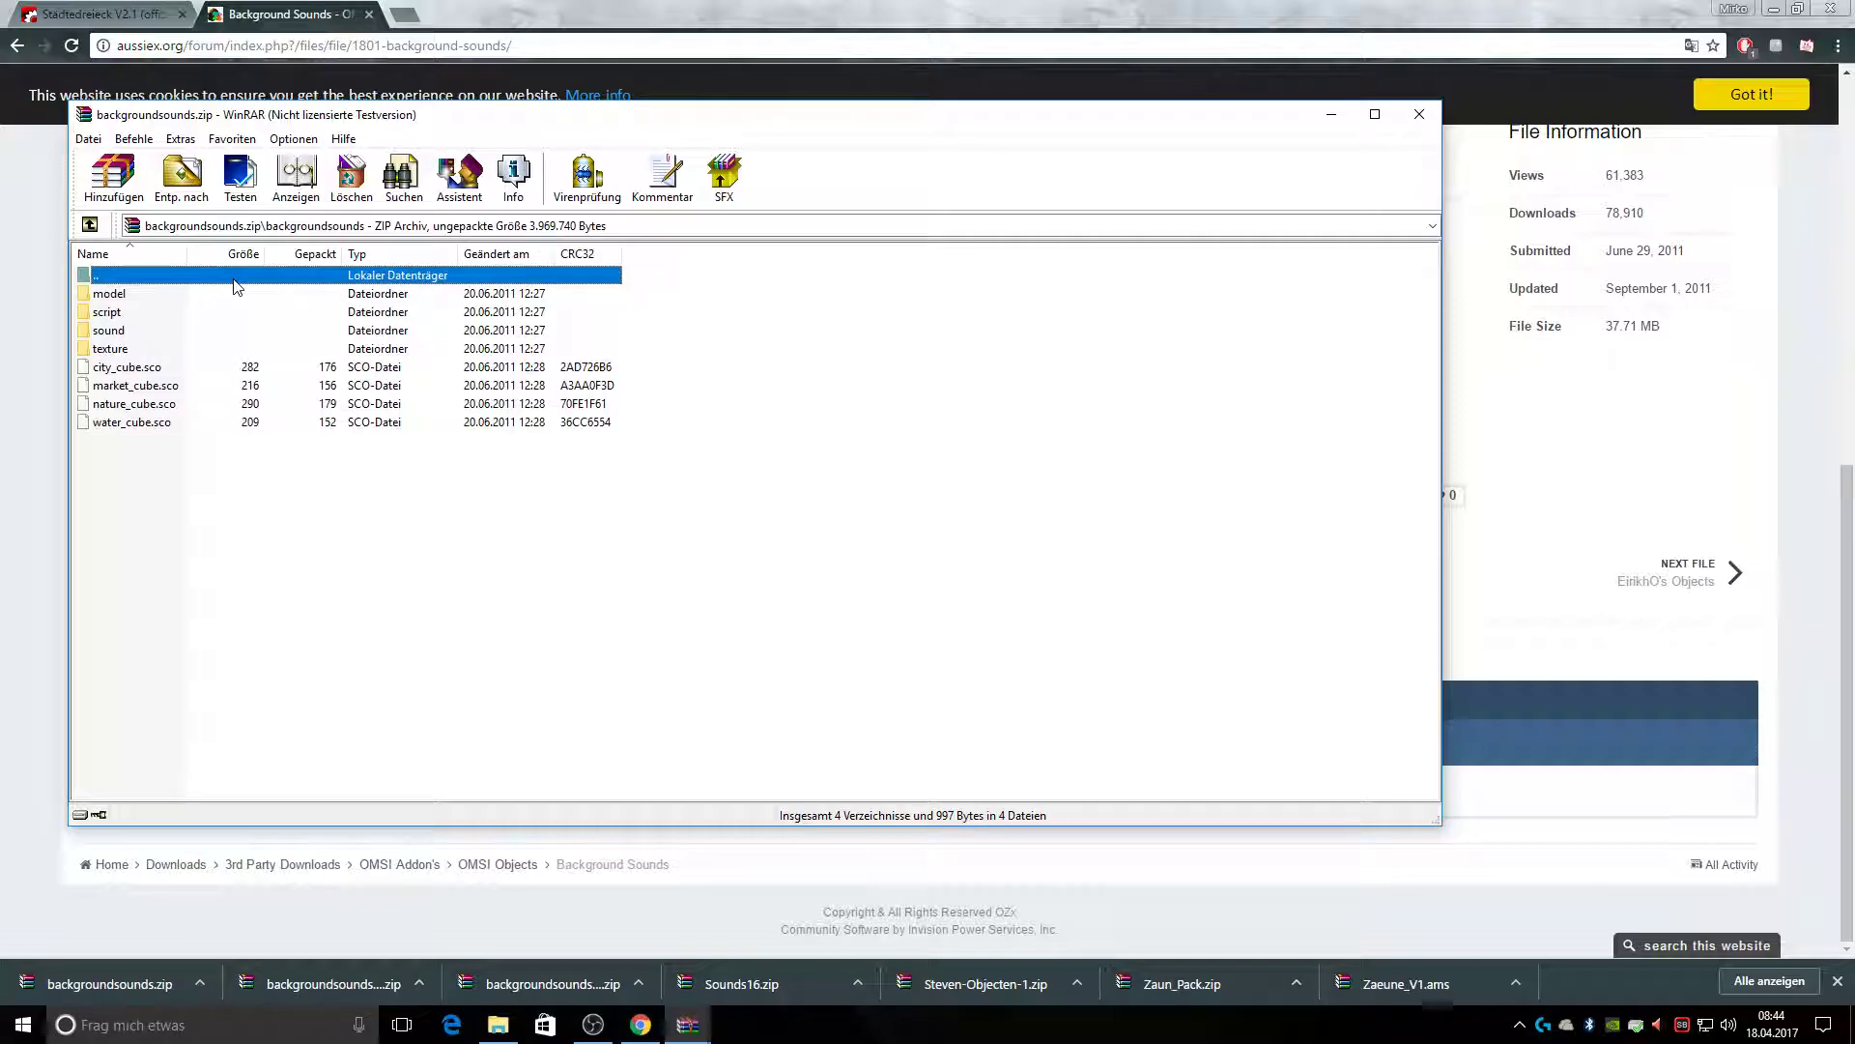
double_click(231, 279)
drag(531, 797, 1353, 609)
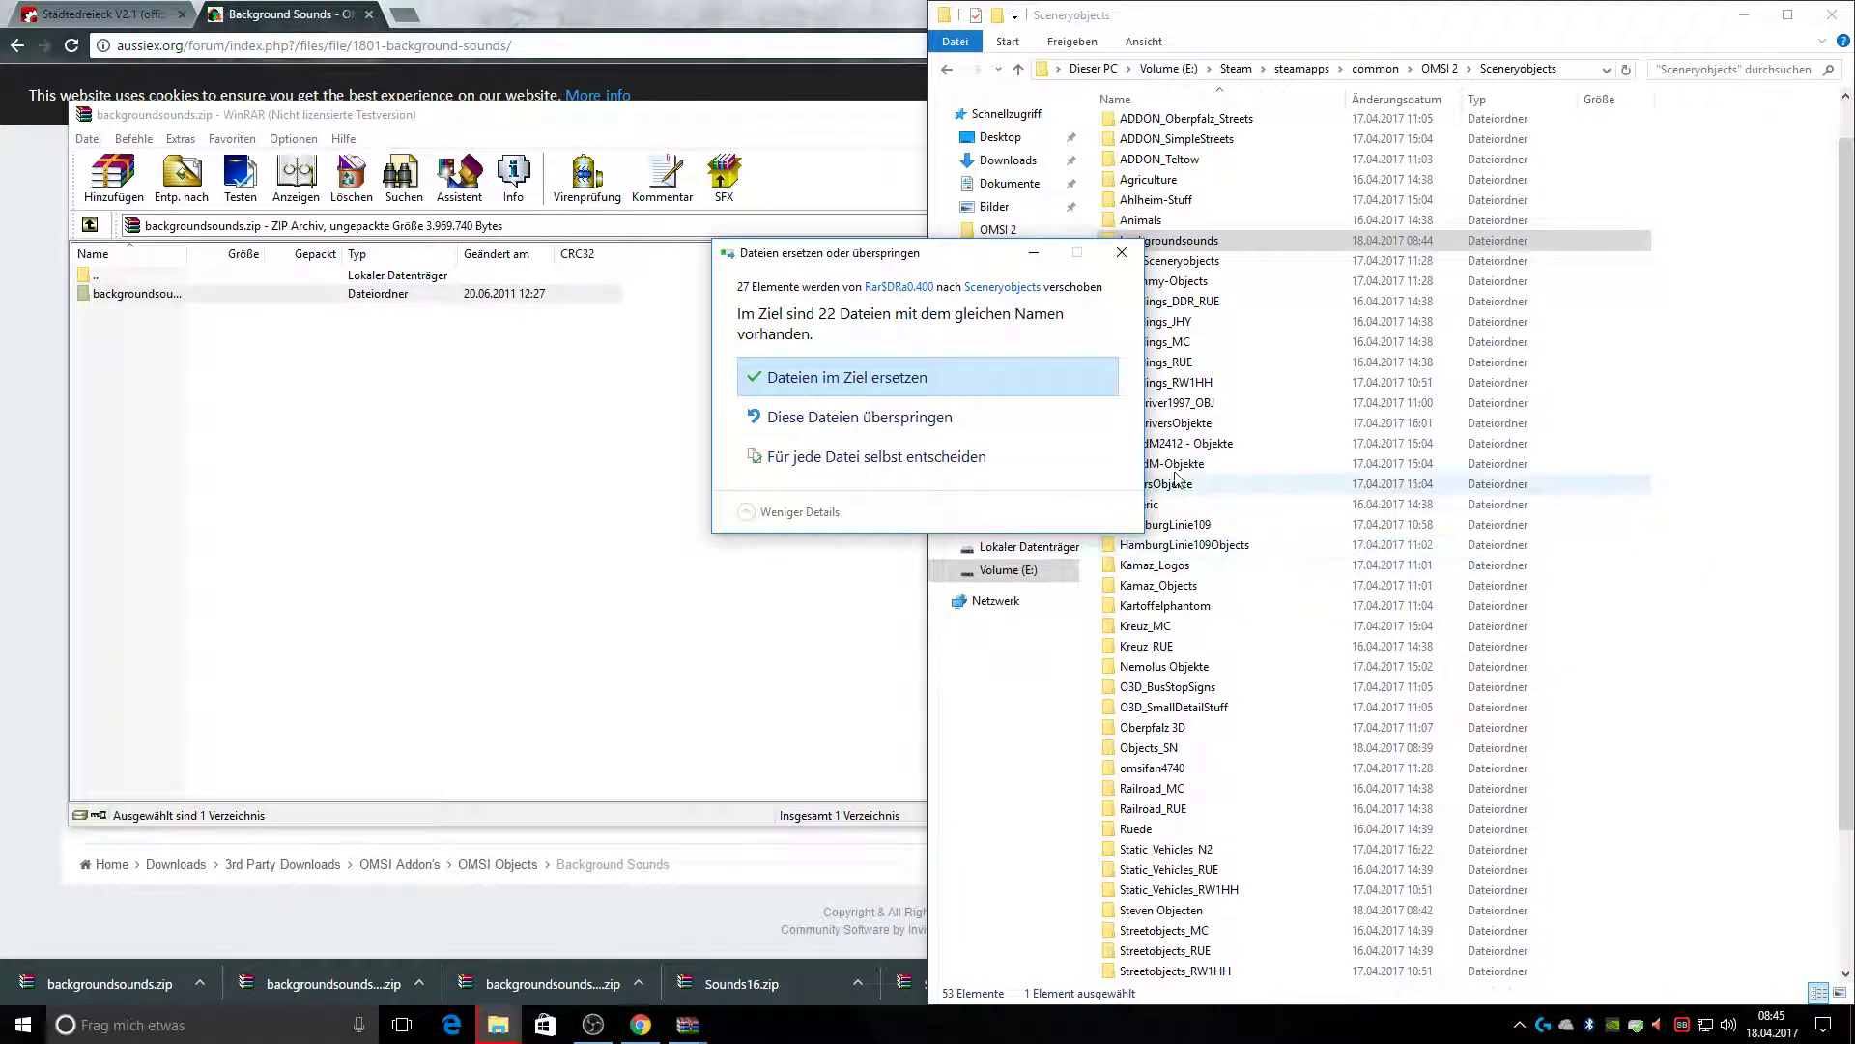
click(956, 387)
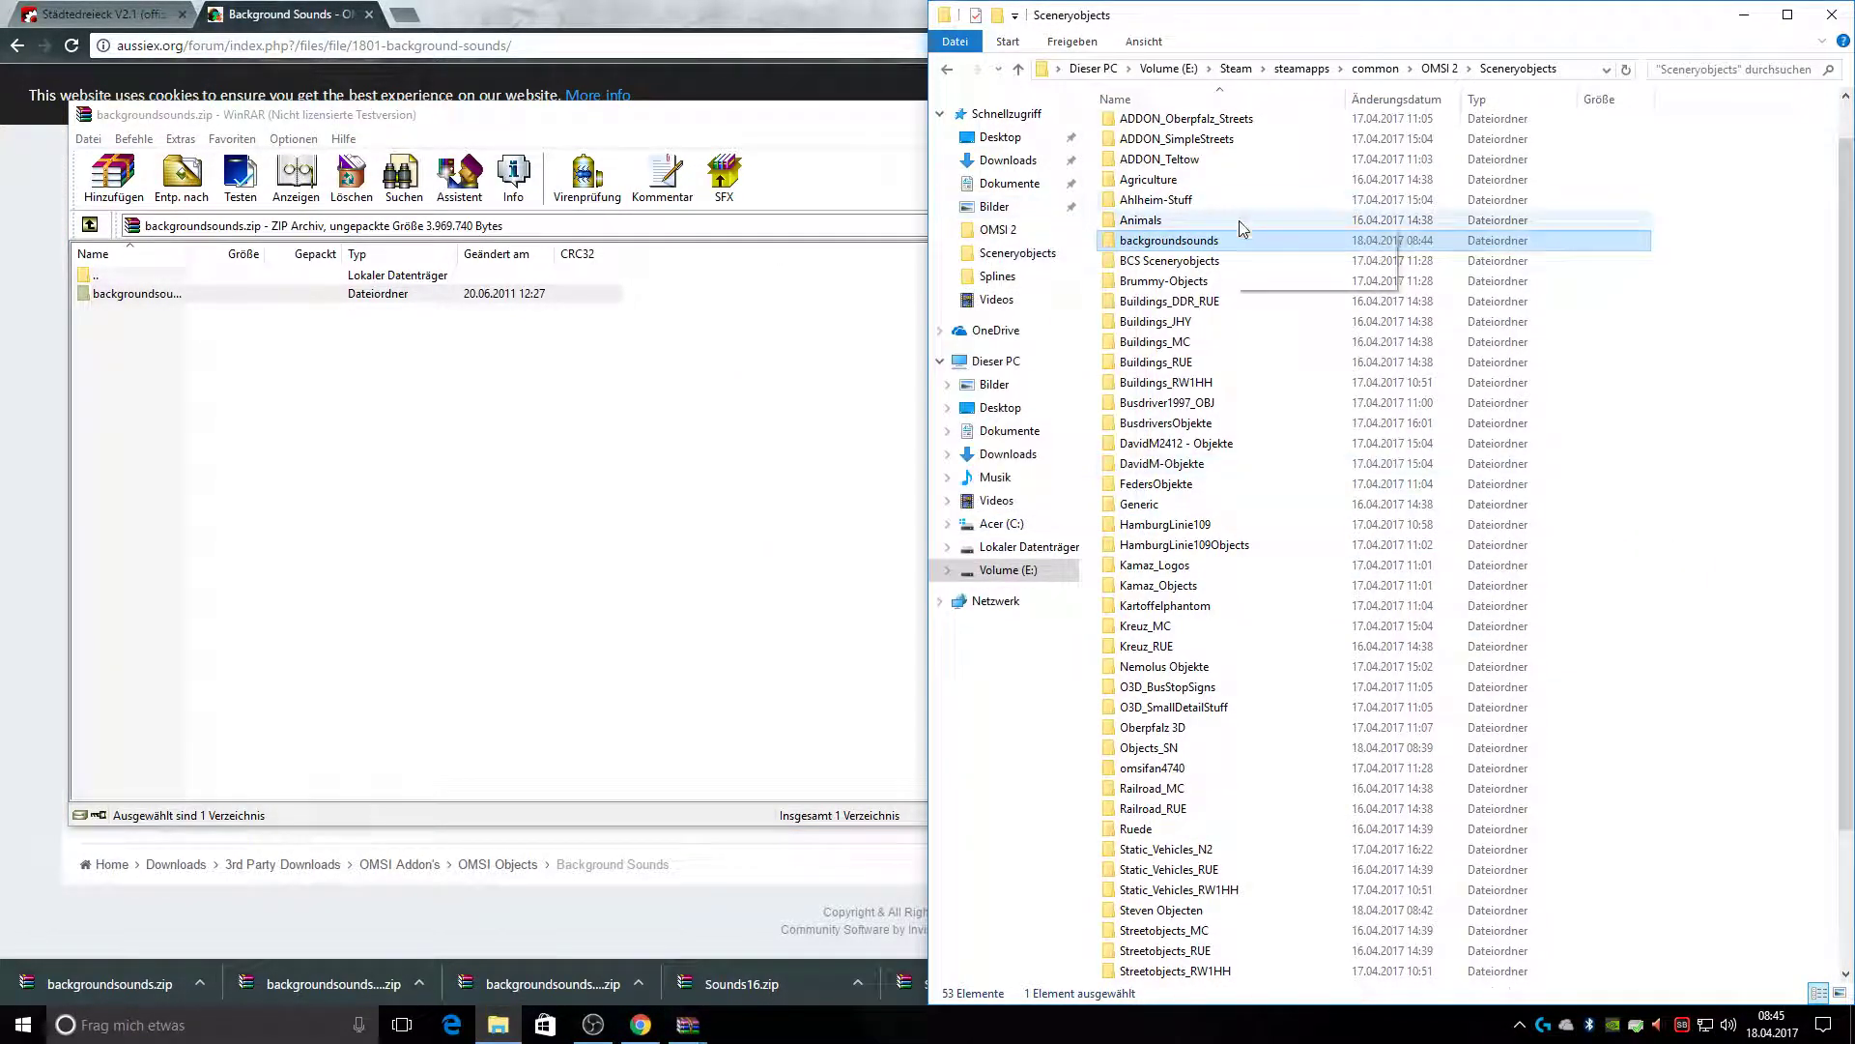
click(850, 140)
click(1331, 115)
Extract the contents of the Sounds16 folder in Sounds16.zip into the backgroundsounds folder of Sceneryobjects, replacing the files of the same name
click(755, 977)
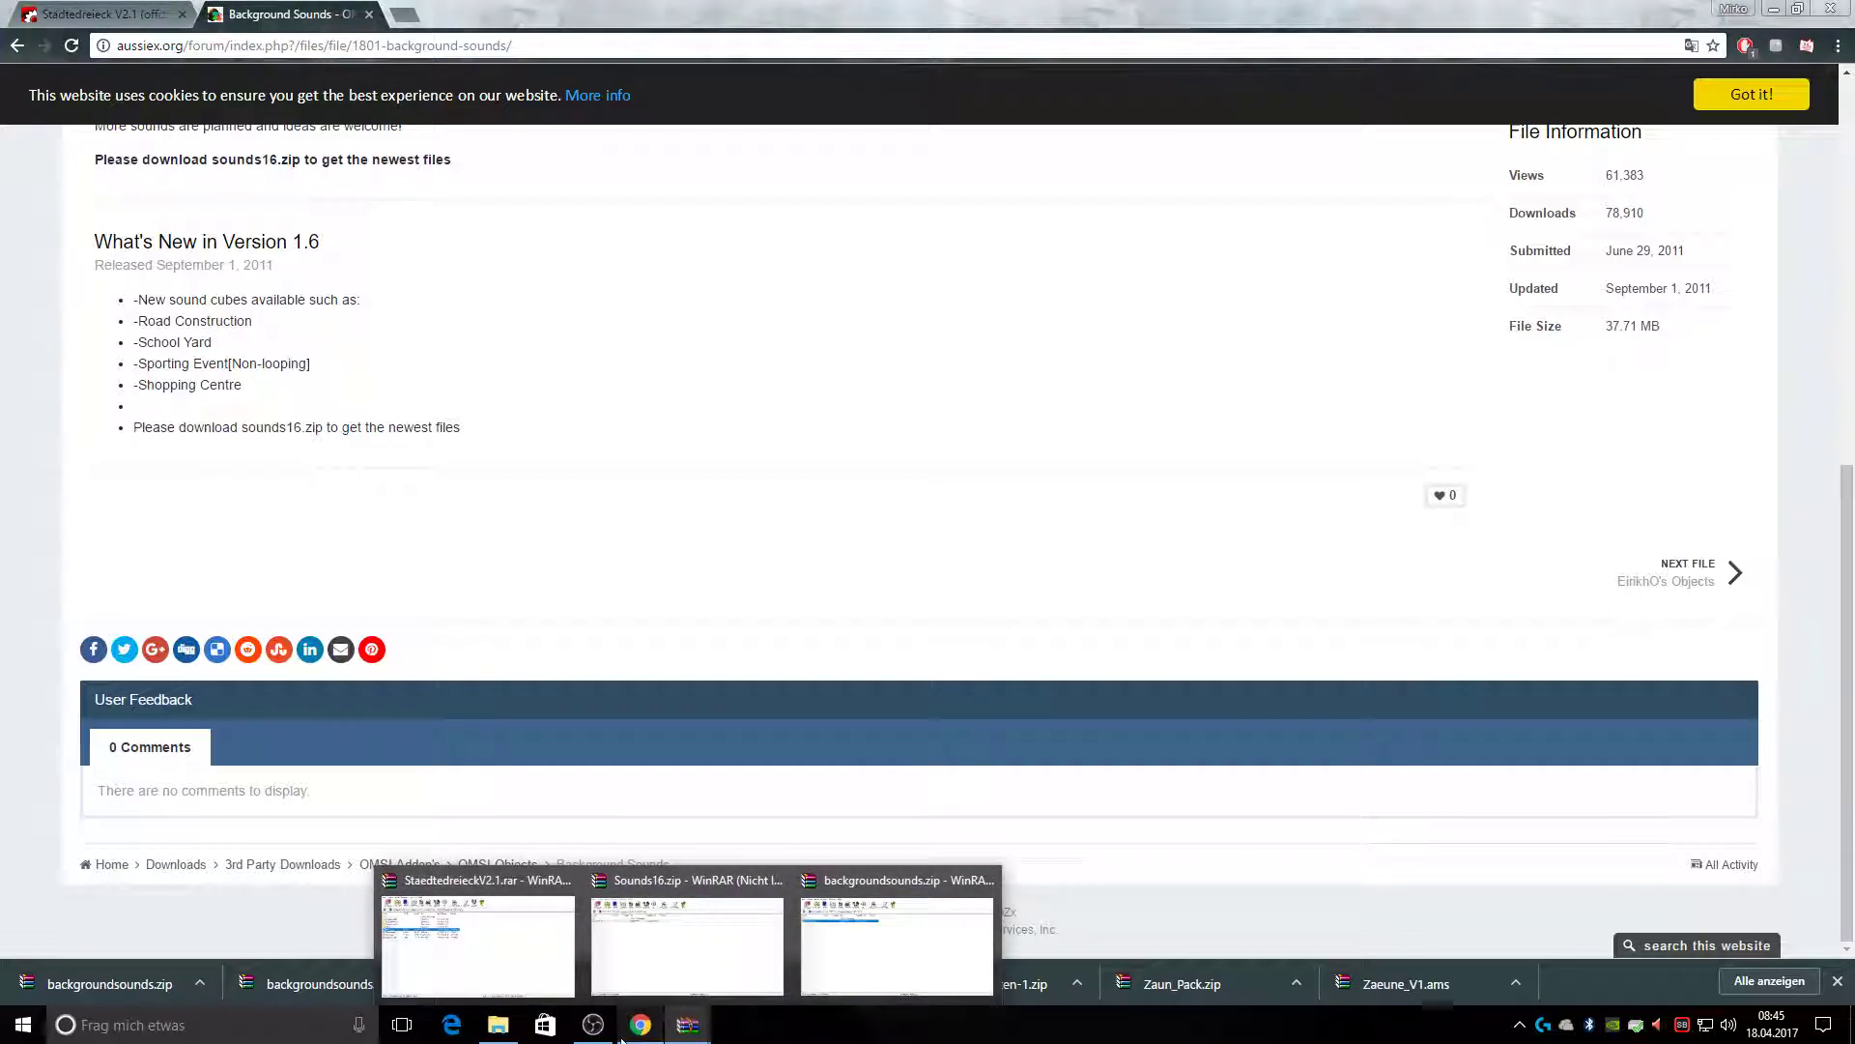
click(499, 1027)
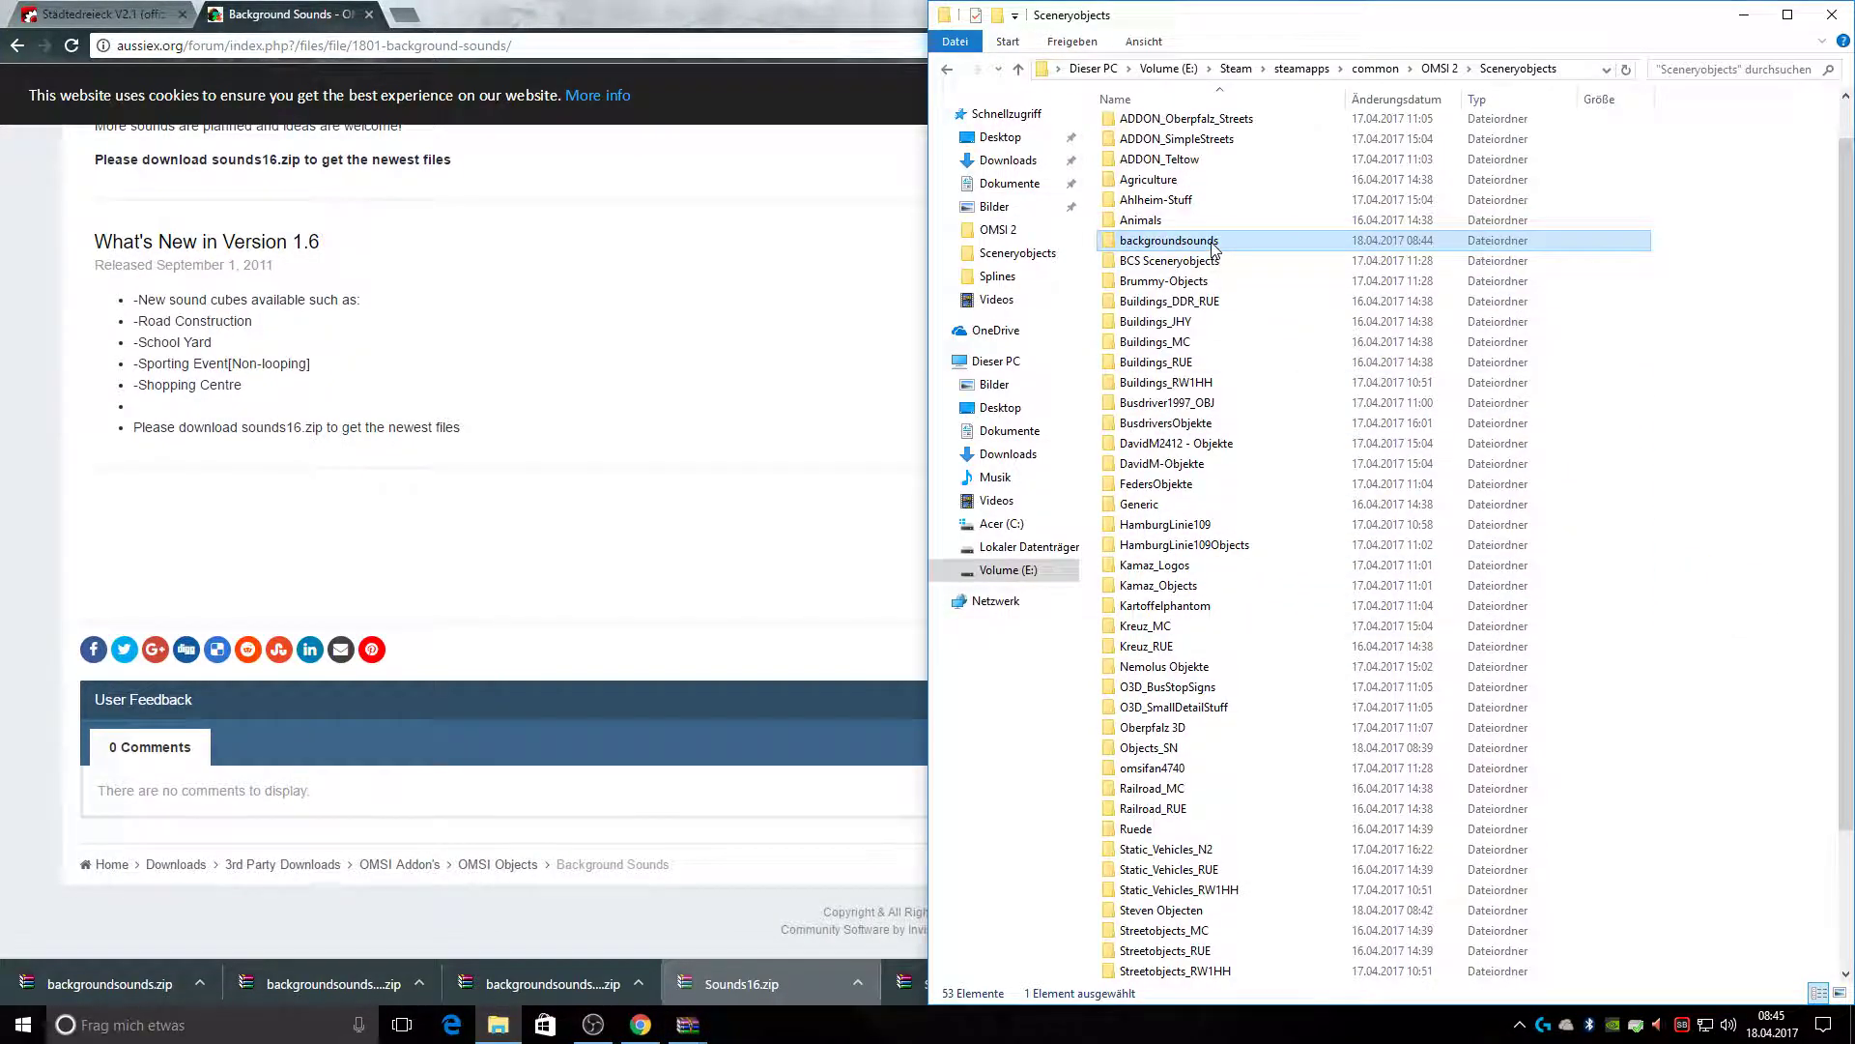
double_click(1154, 244)
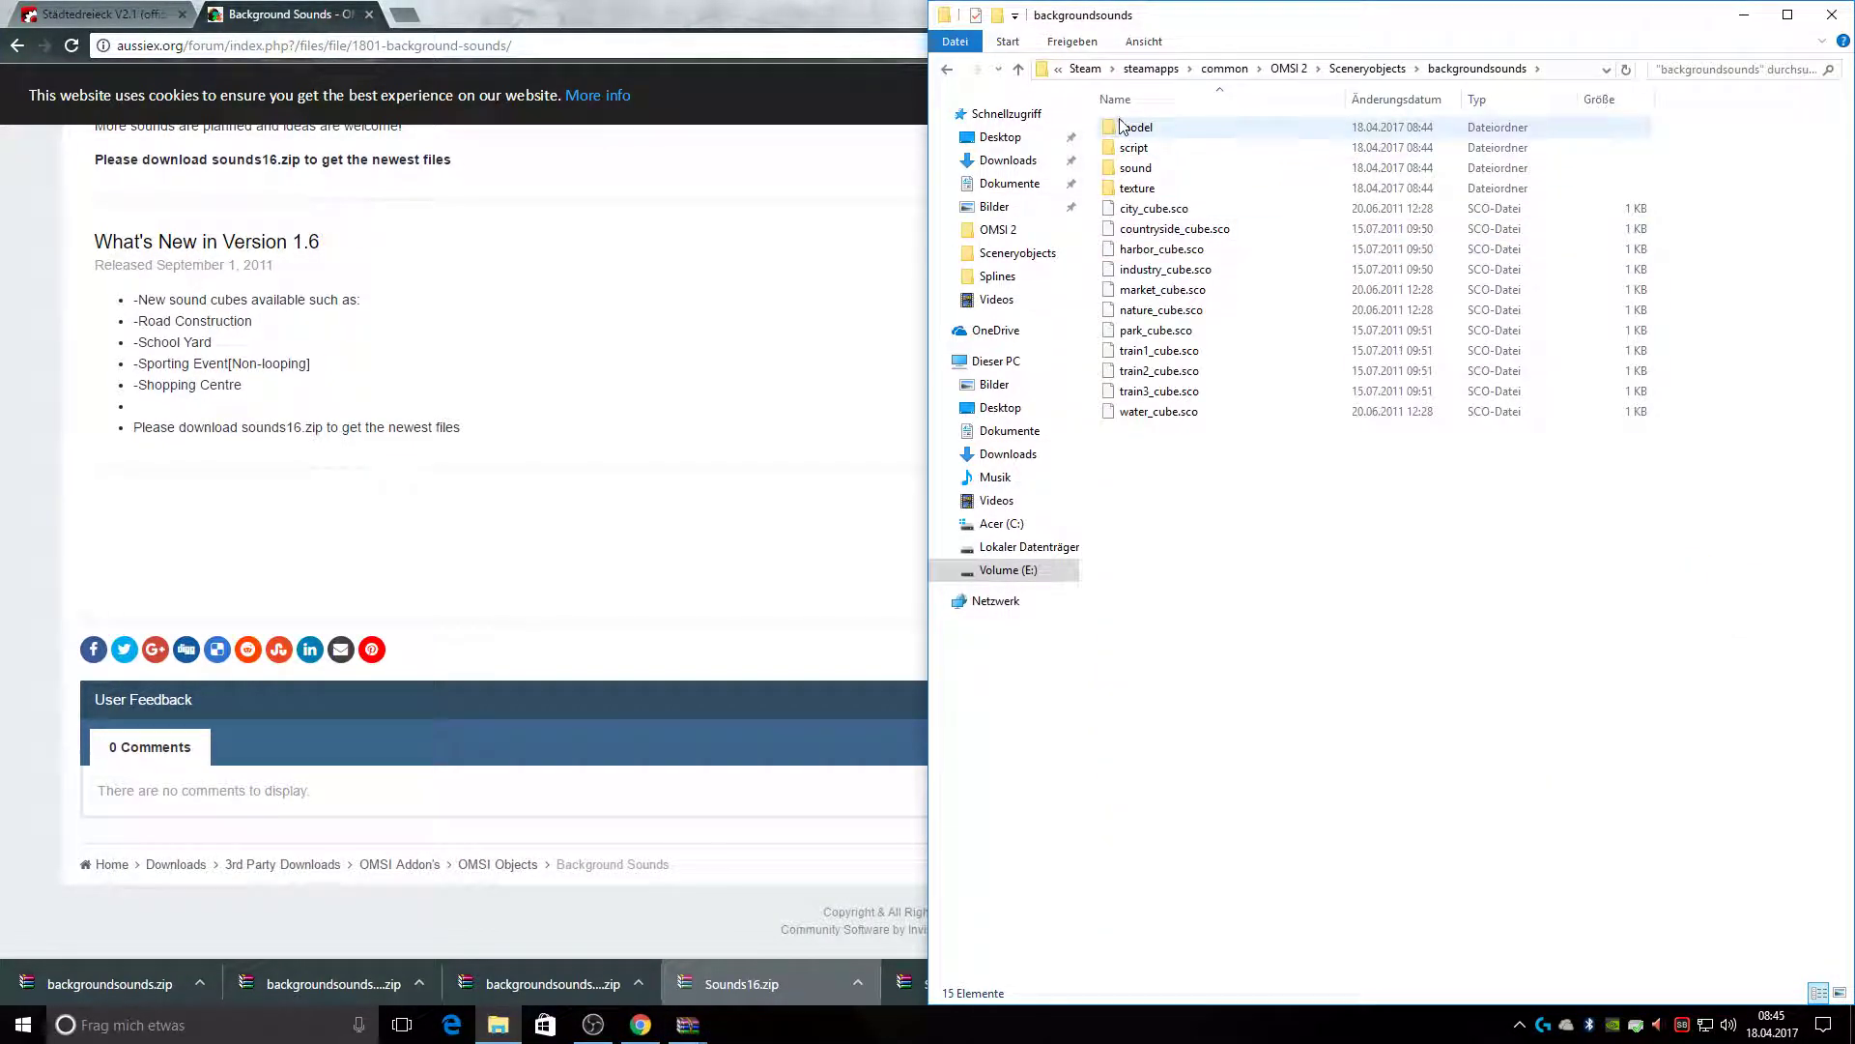
click(947, 68)
click(702, 988)
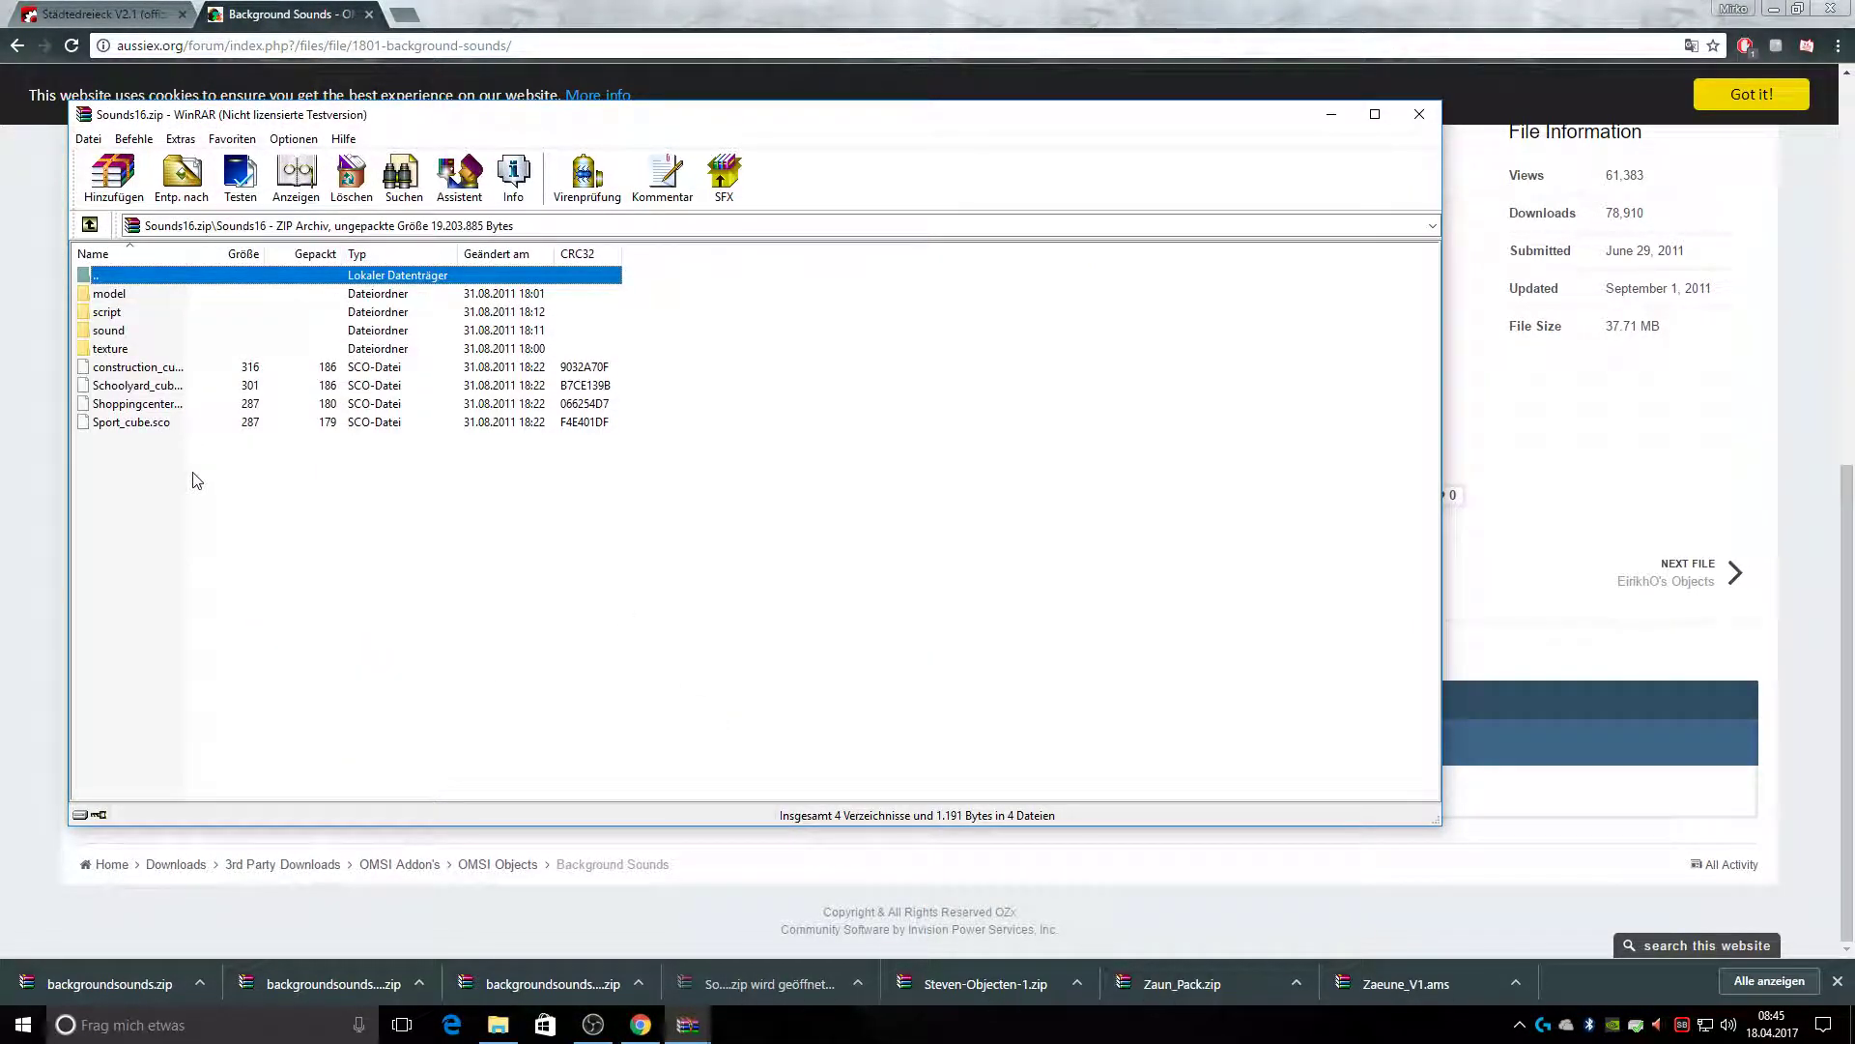
drag(136, 456, 161, 290)
drag(169, 305, 1218, 295)
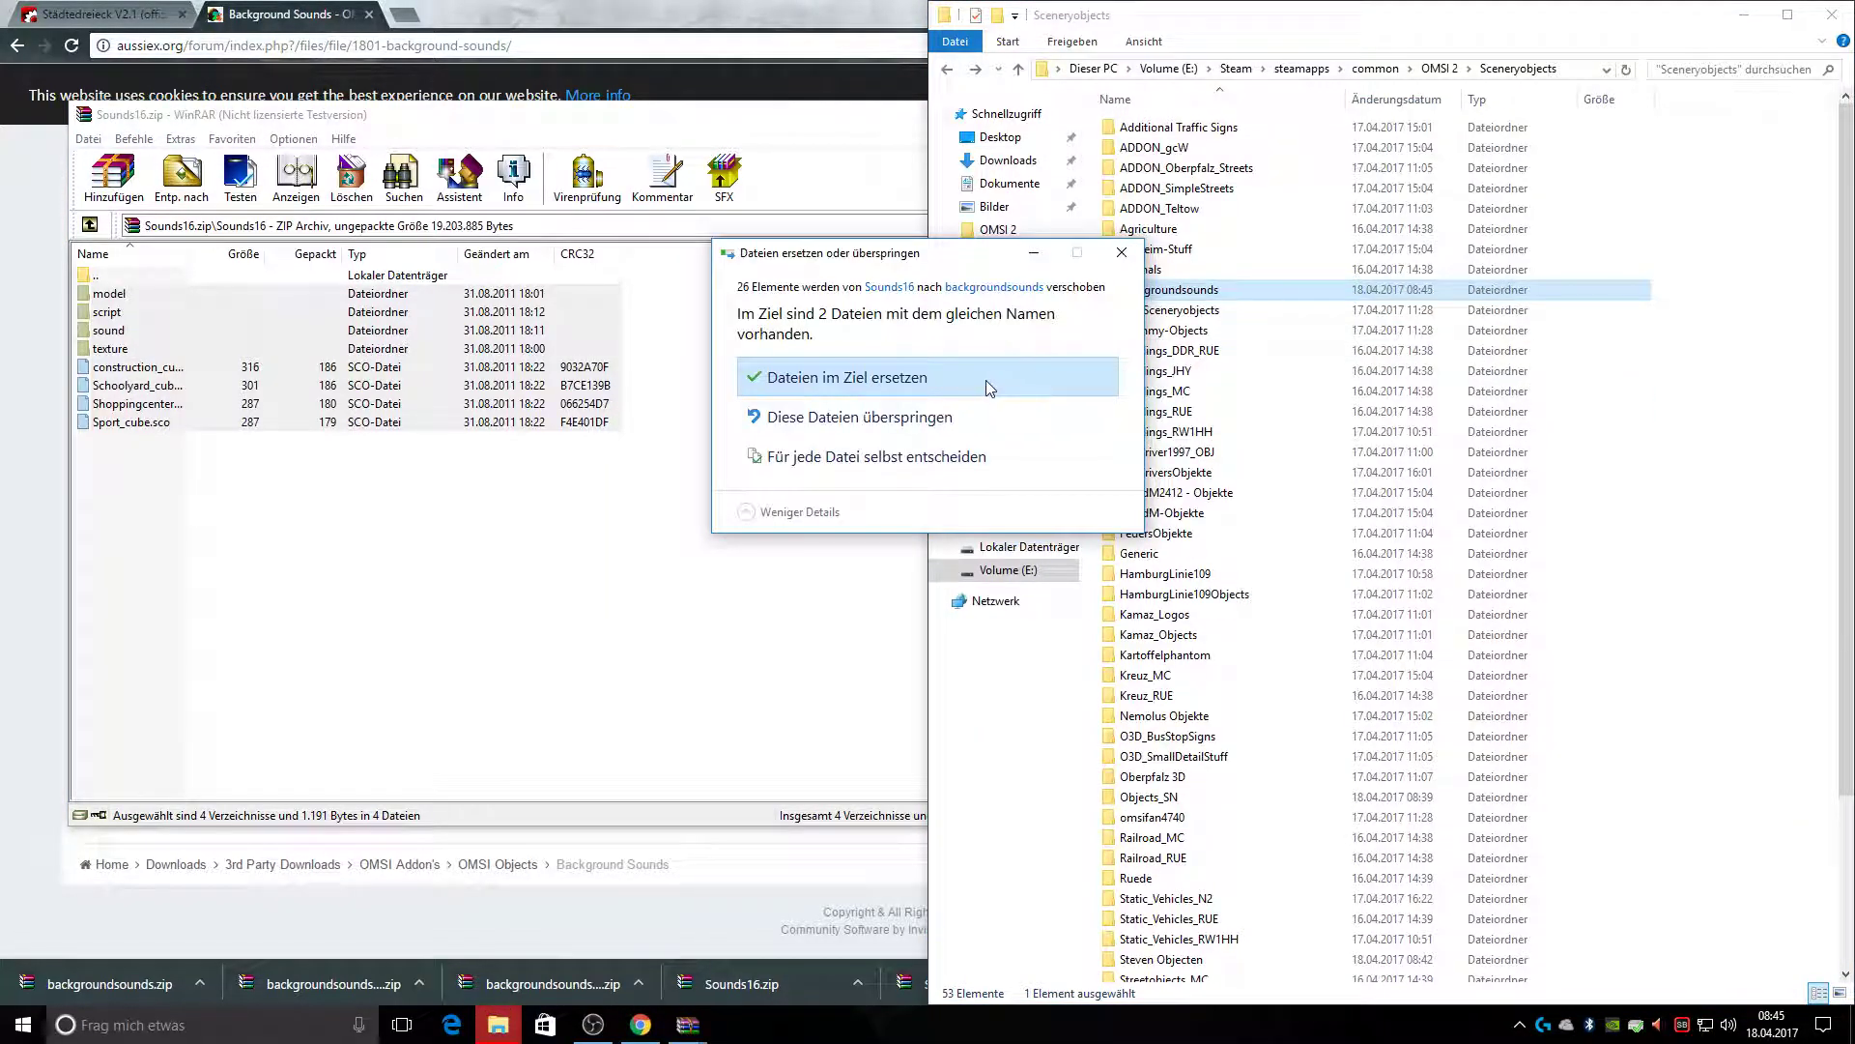
click(987, 383)
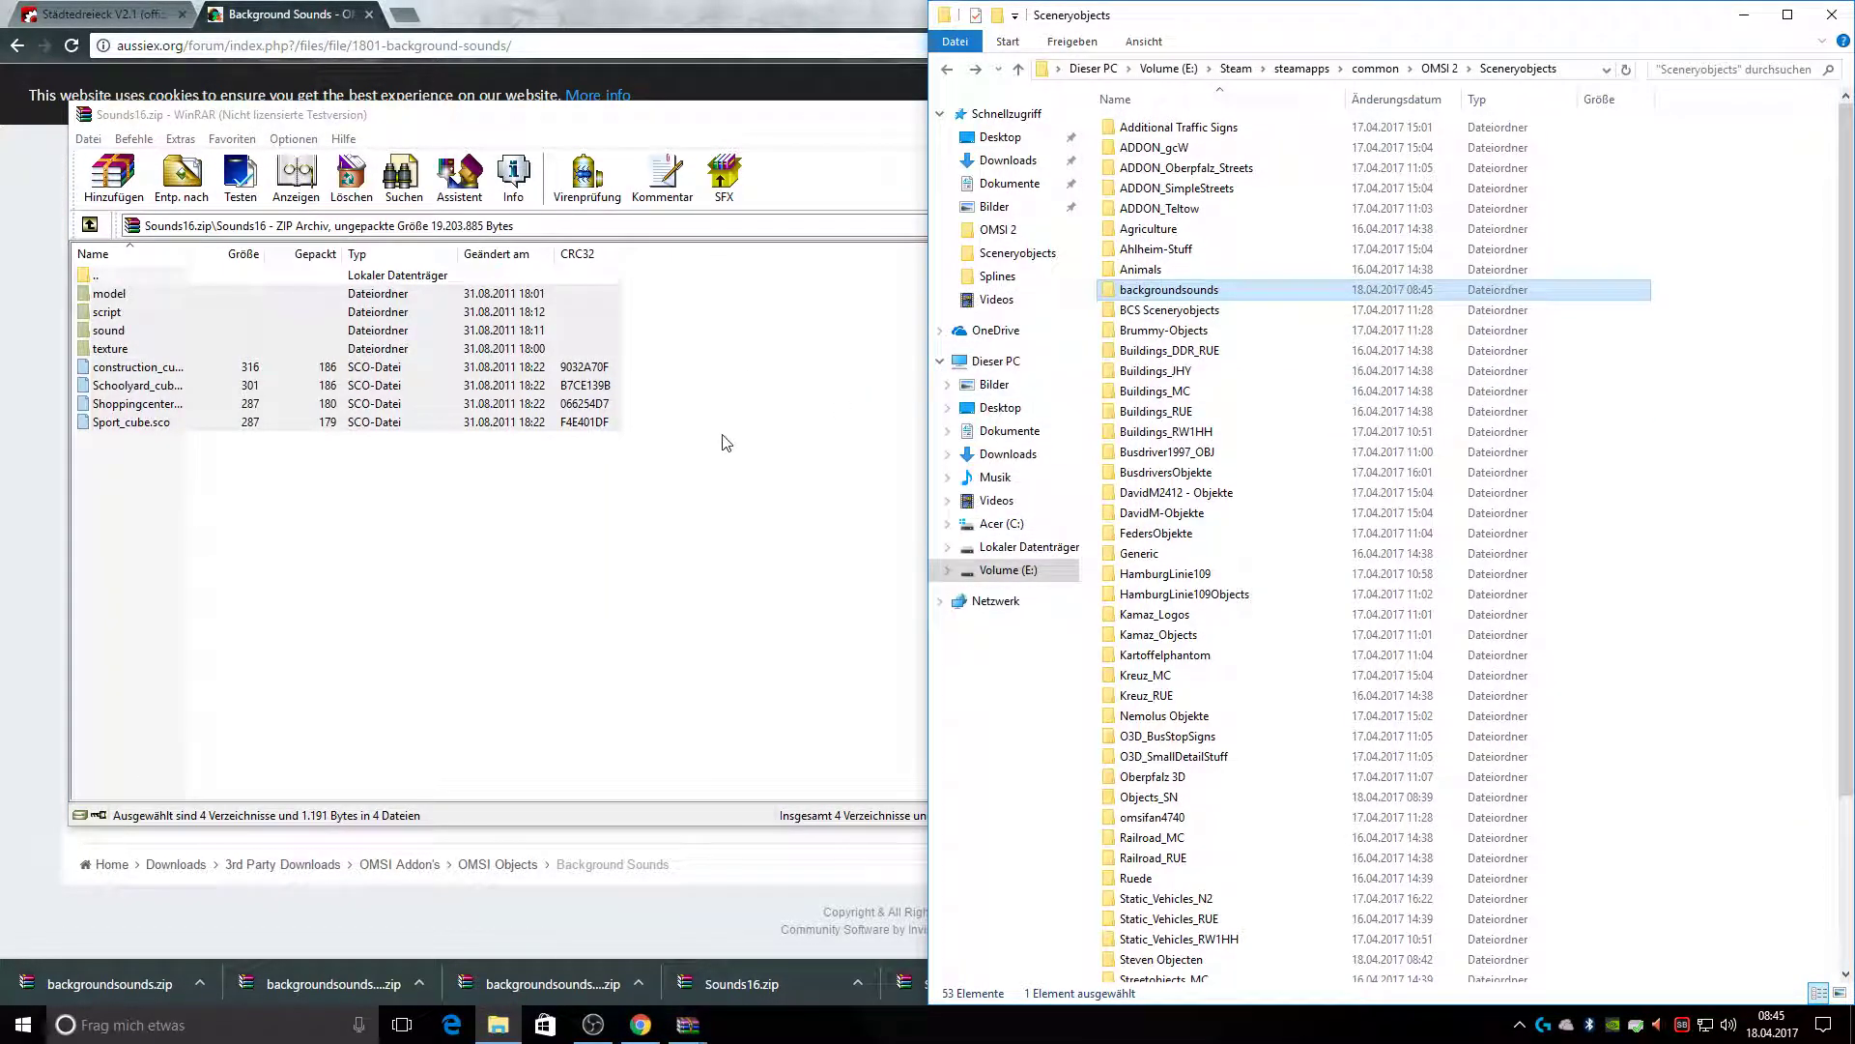
Extract the whole Sounds16 folder from Sounds16.zip into the Sceneryobjects folder as well
click(637, 355)
double_click(274, 279)
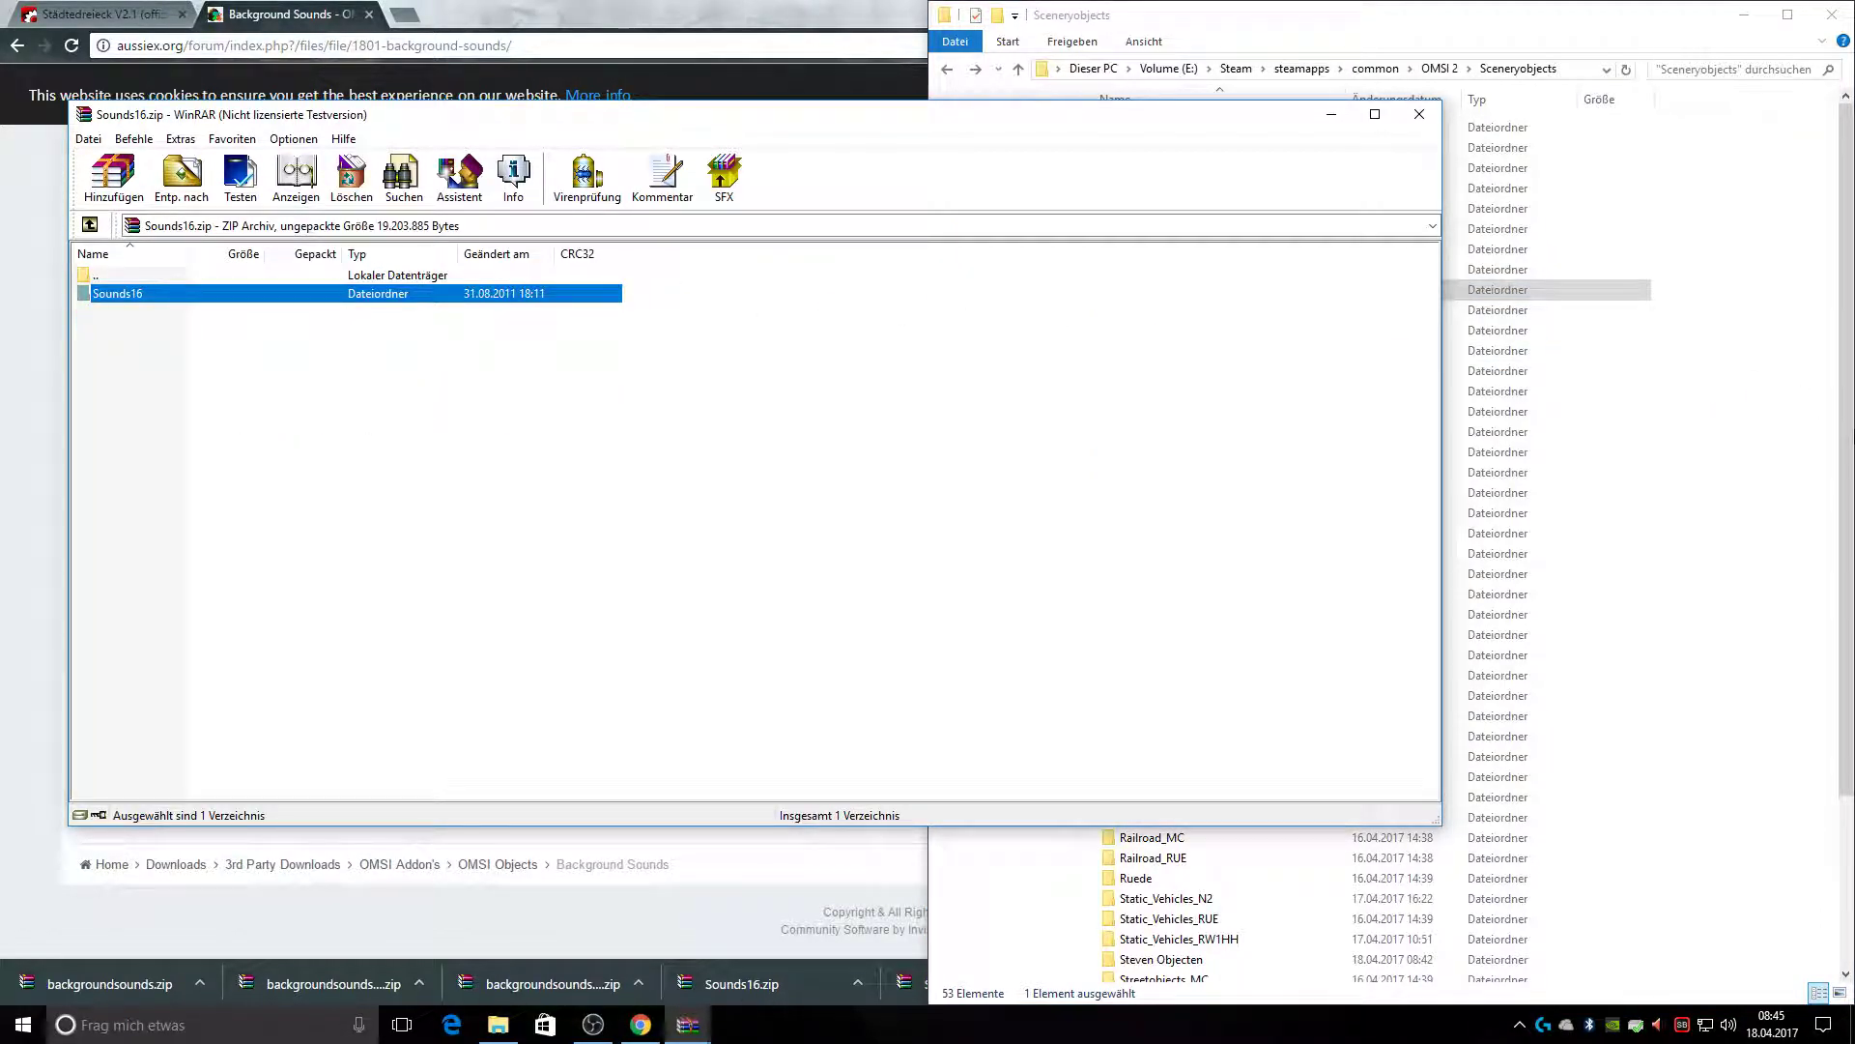
drag(1546, 289, 1740, 493)
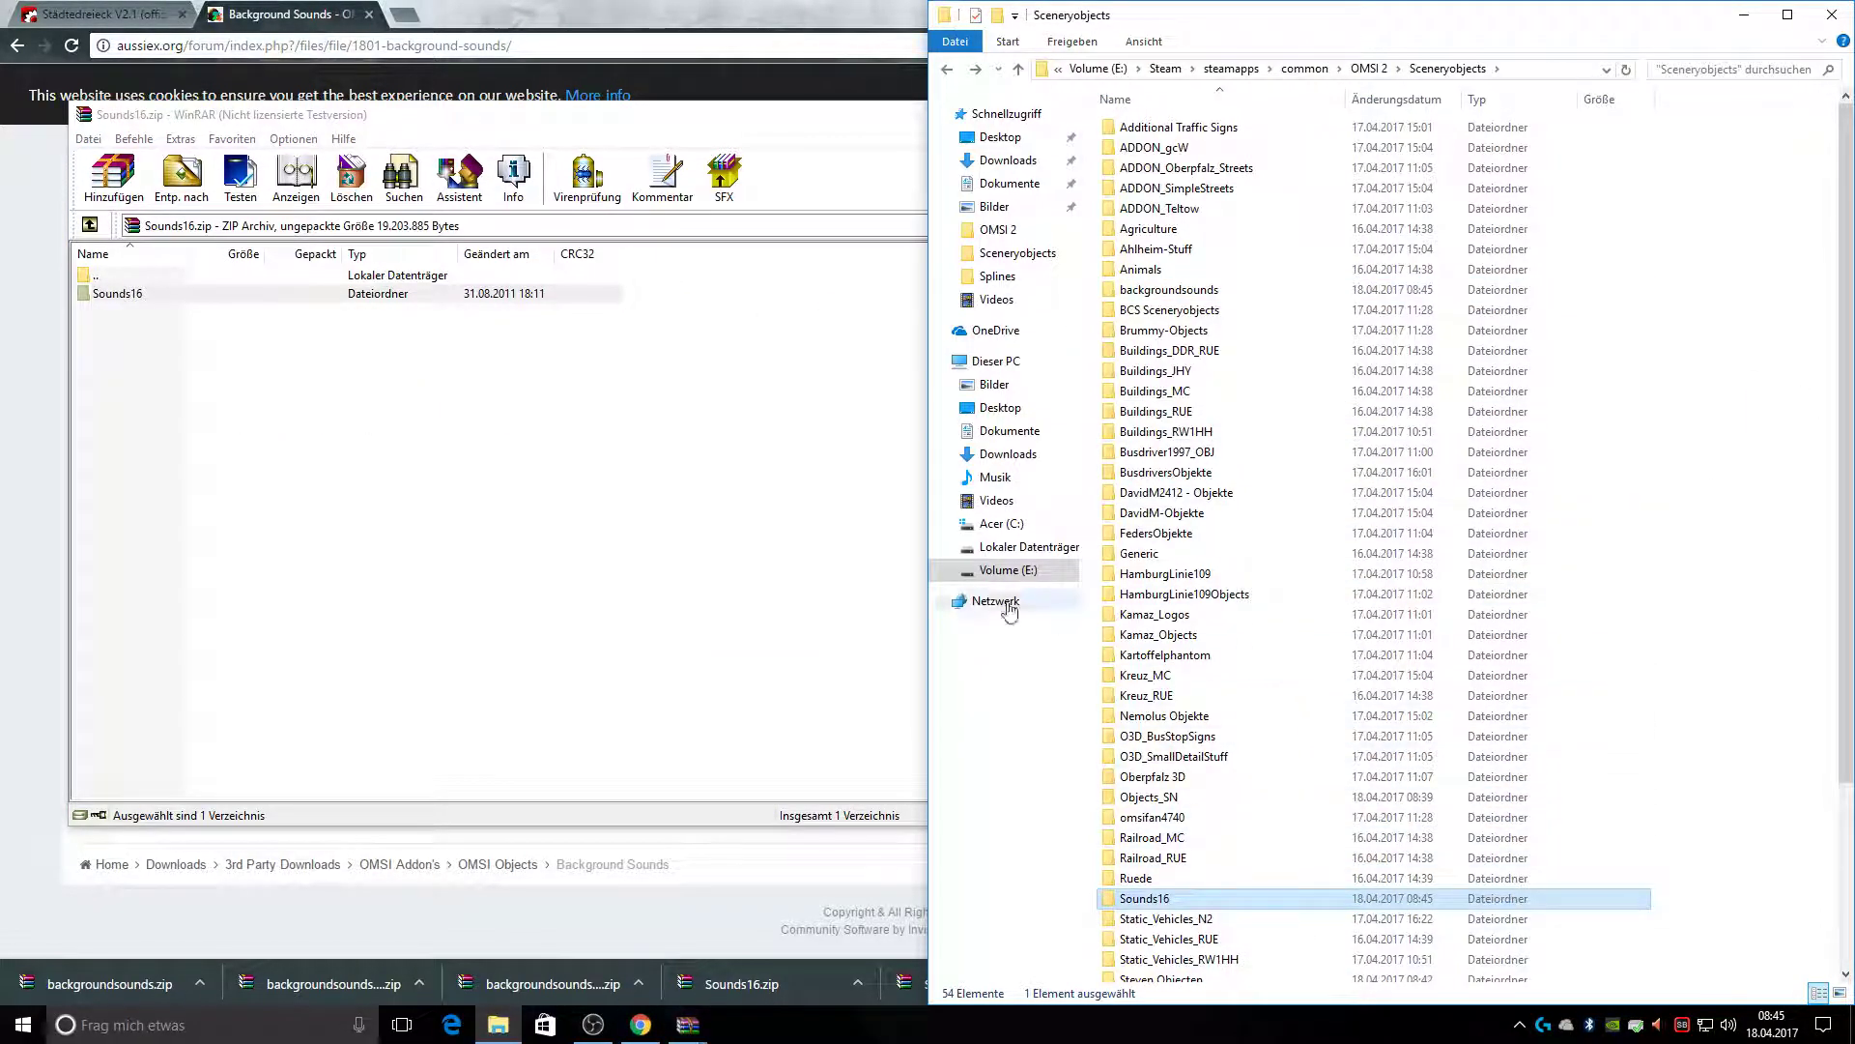
click(821, 439)
key(Escape)
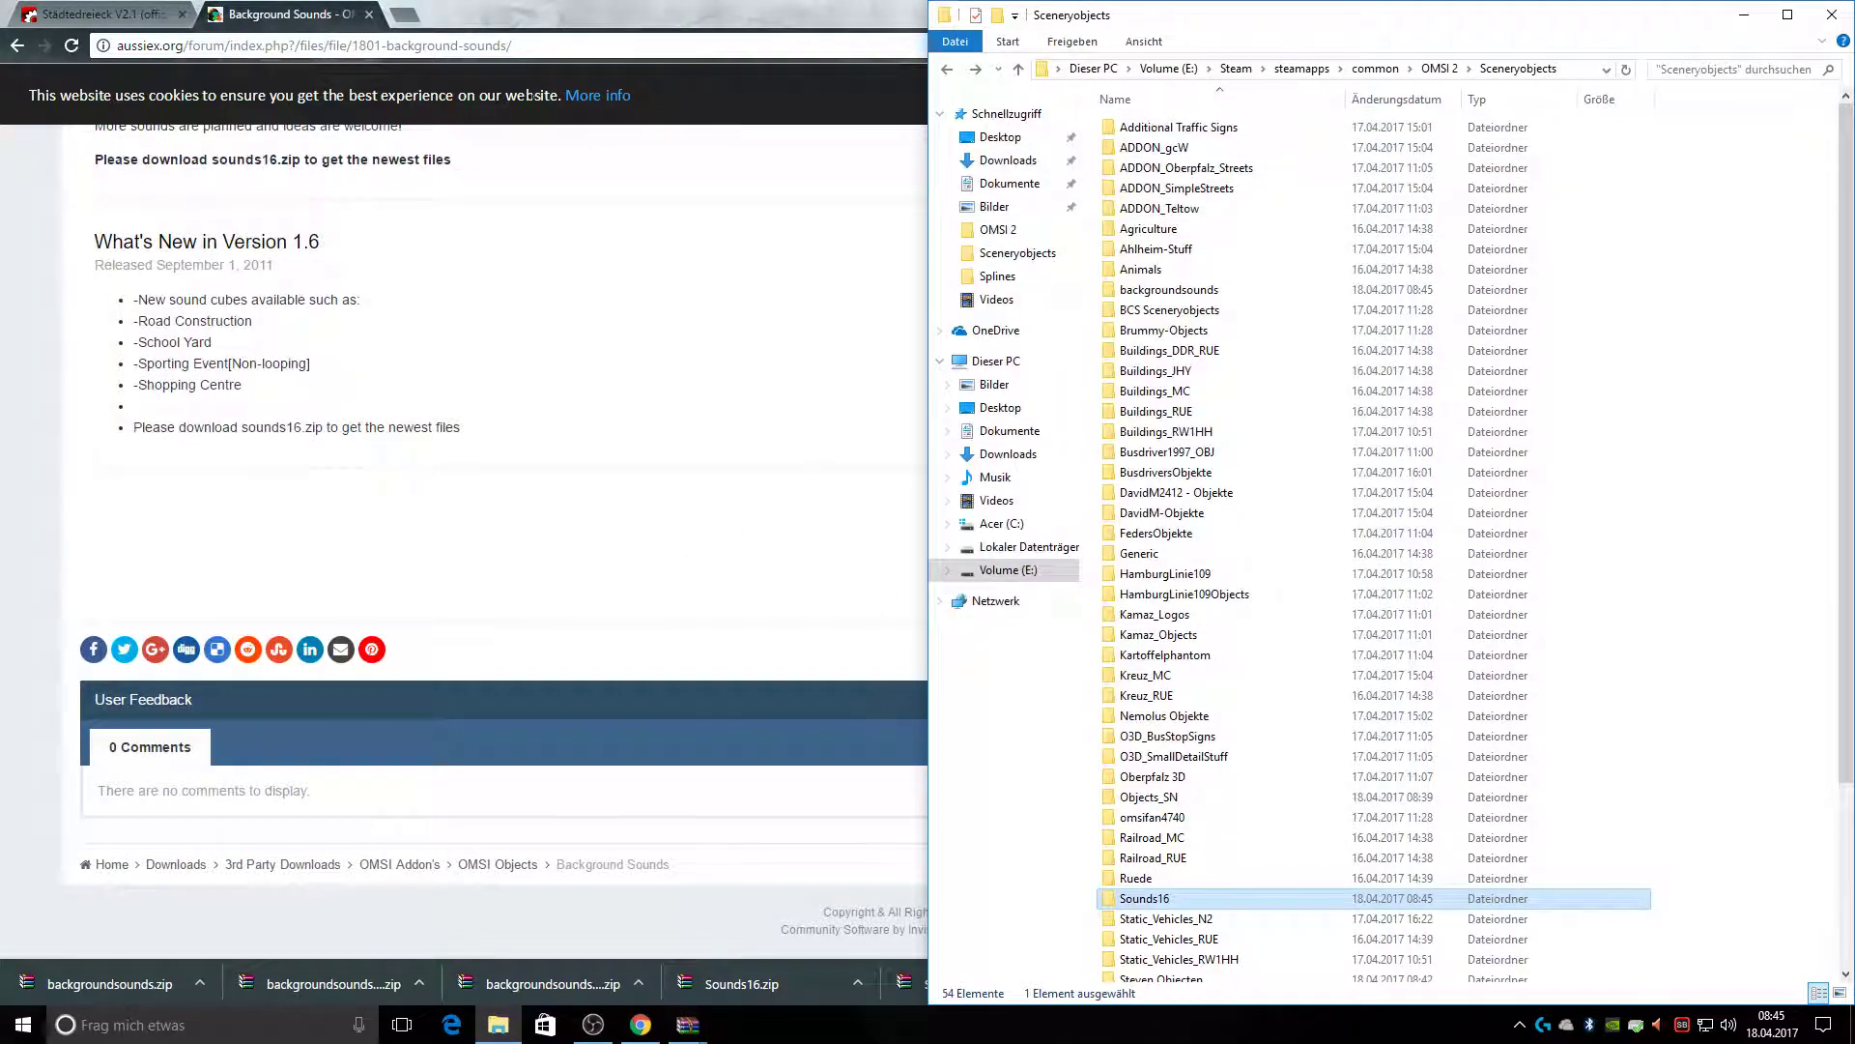
Return to Readme.pdf in the browser and open the forum thread linked for gcW-Euromod on page 12
click(12, 48)
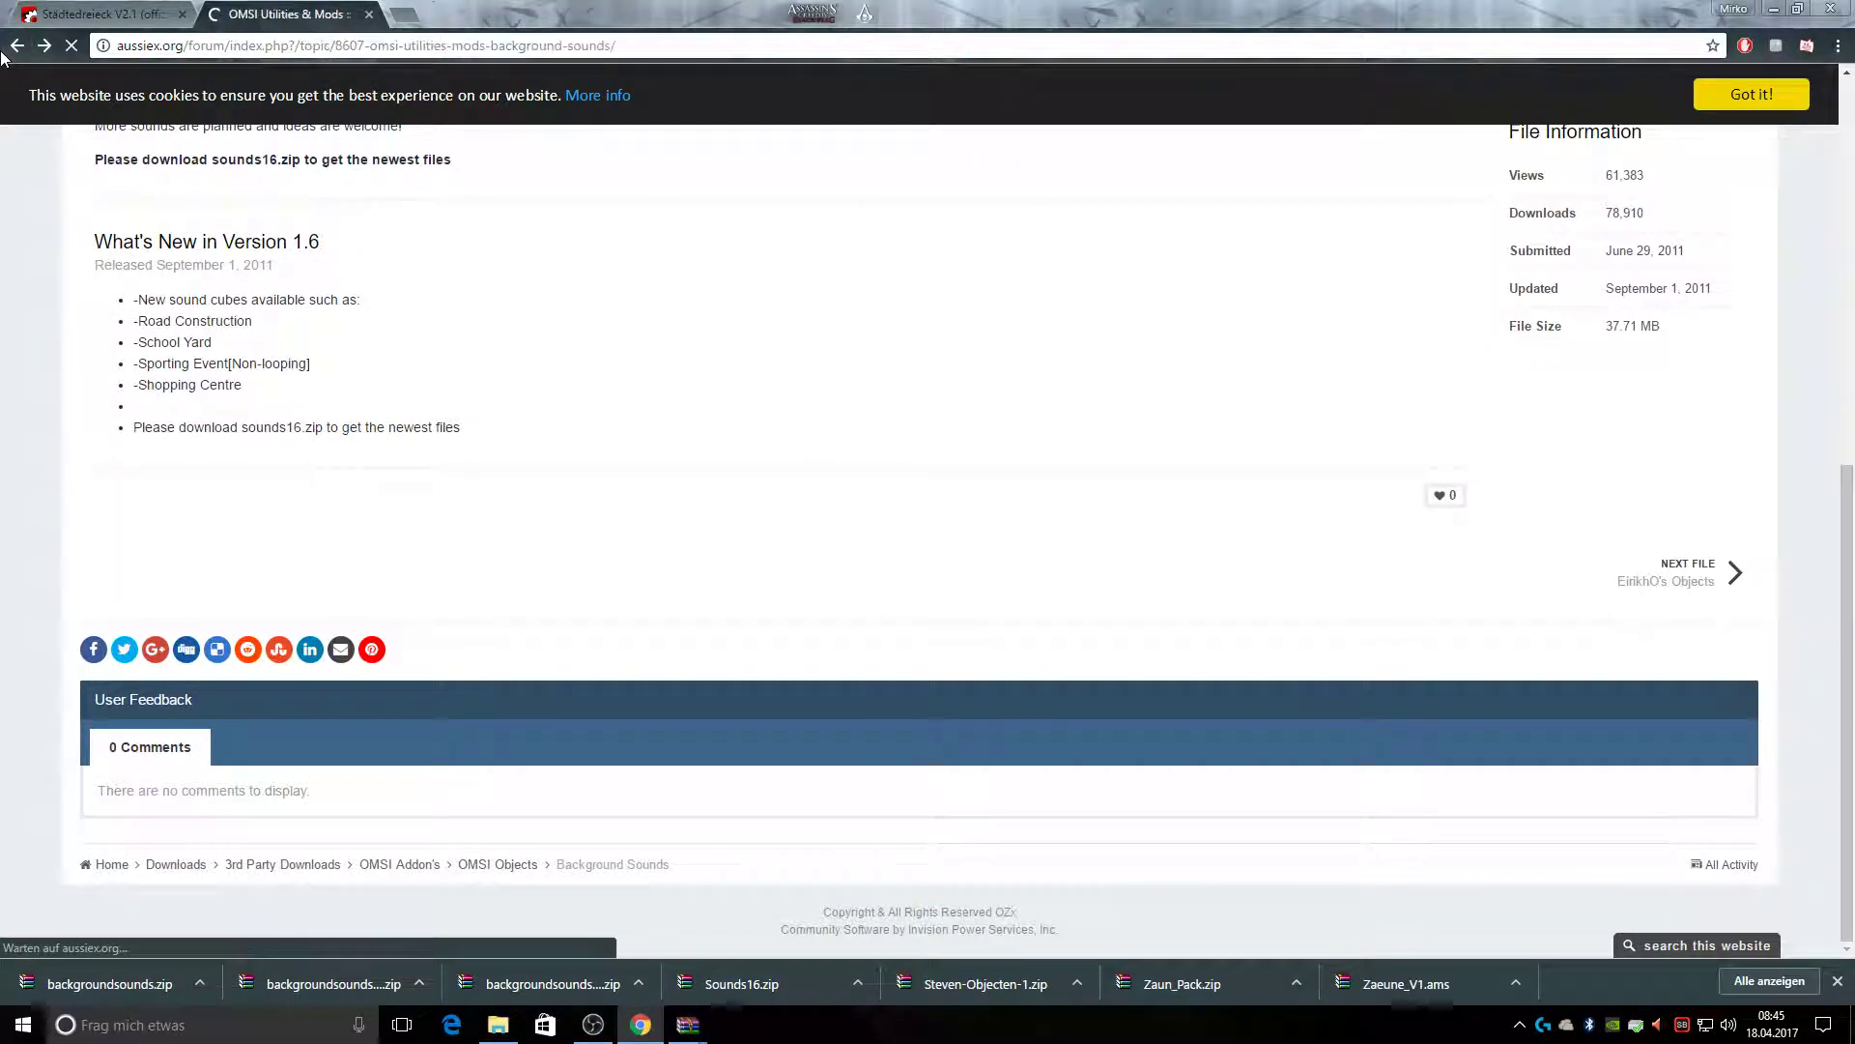
click(13, 49)
scroll(1470, 413, down, 7)
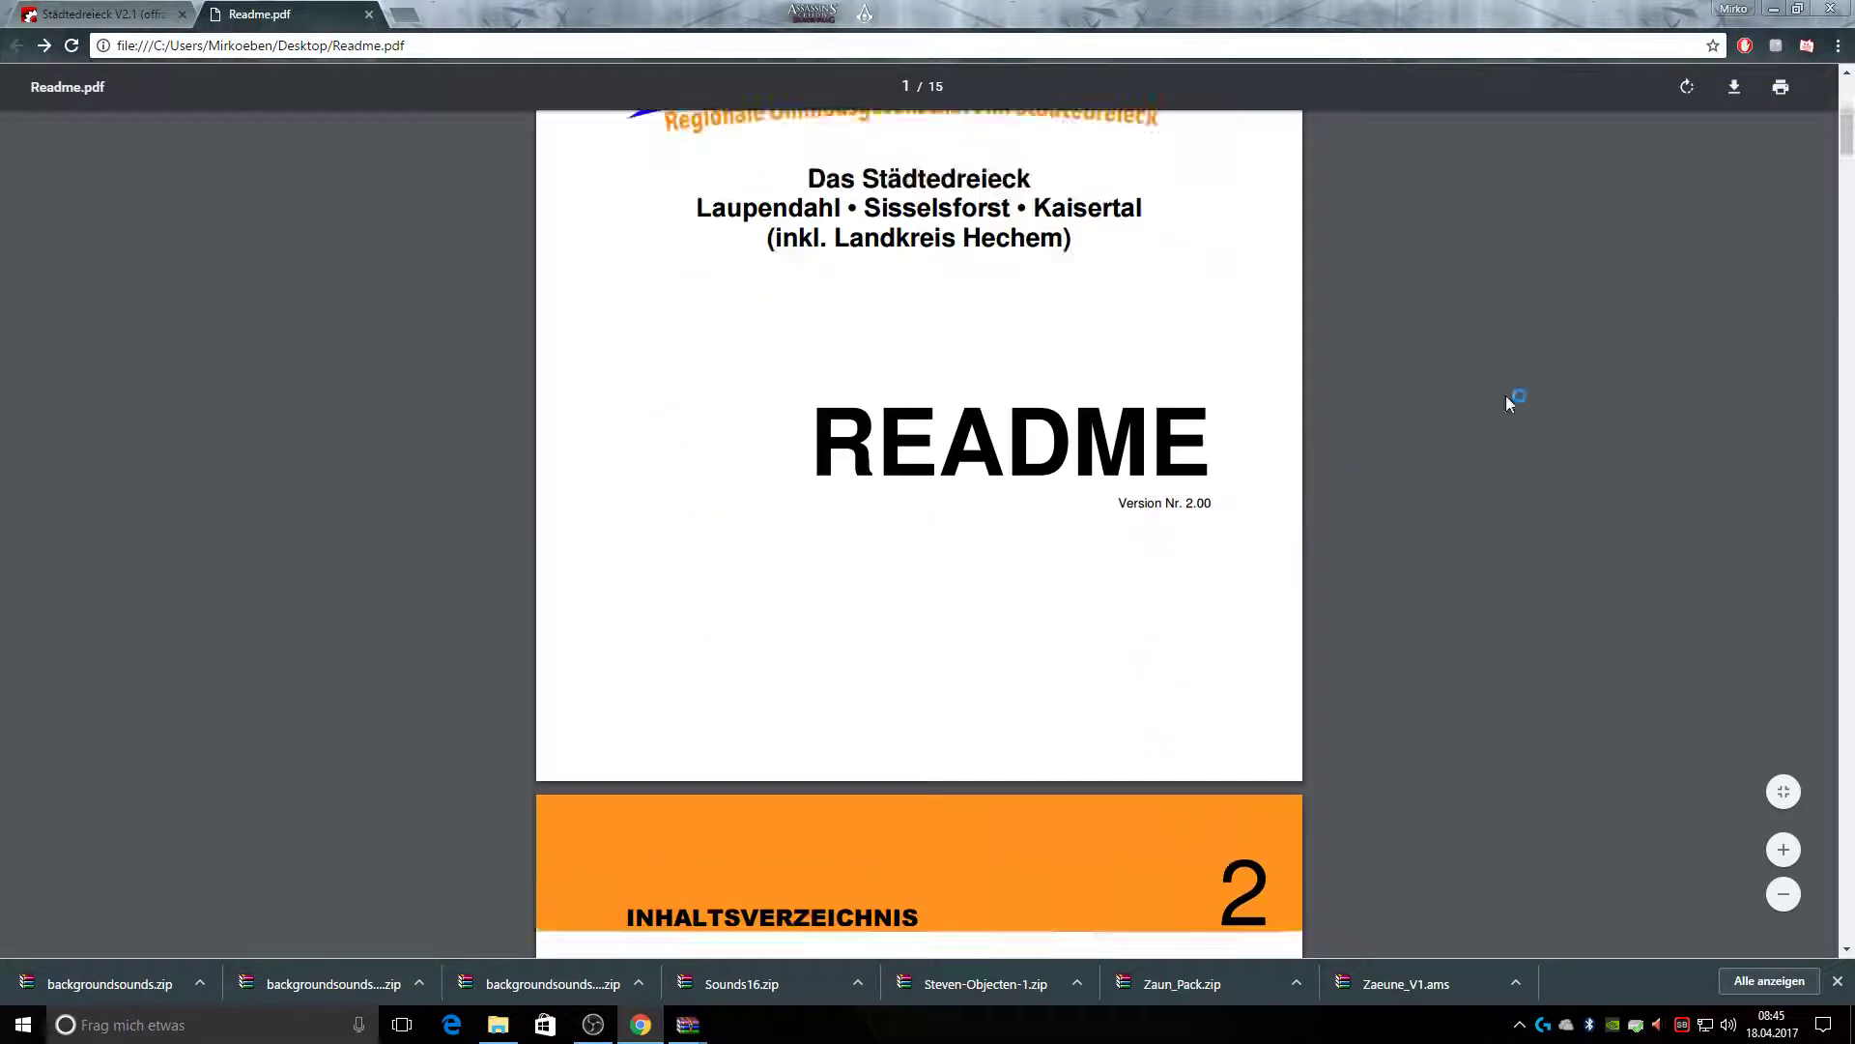
drag(1847, 195, 1834, 703)
scroll(1546, 590, down, 8)
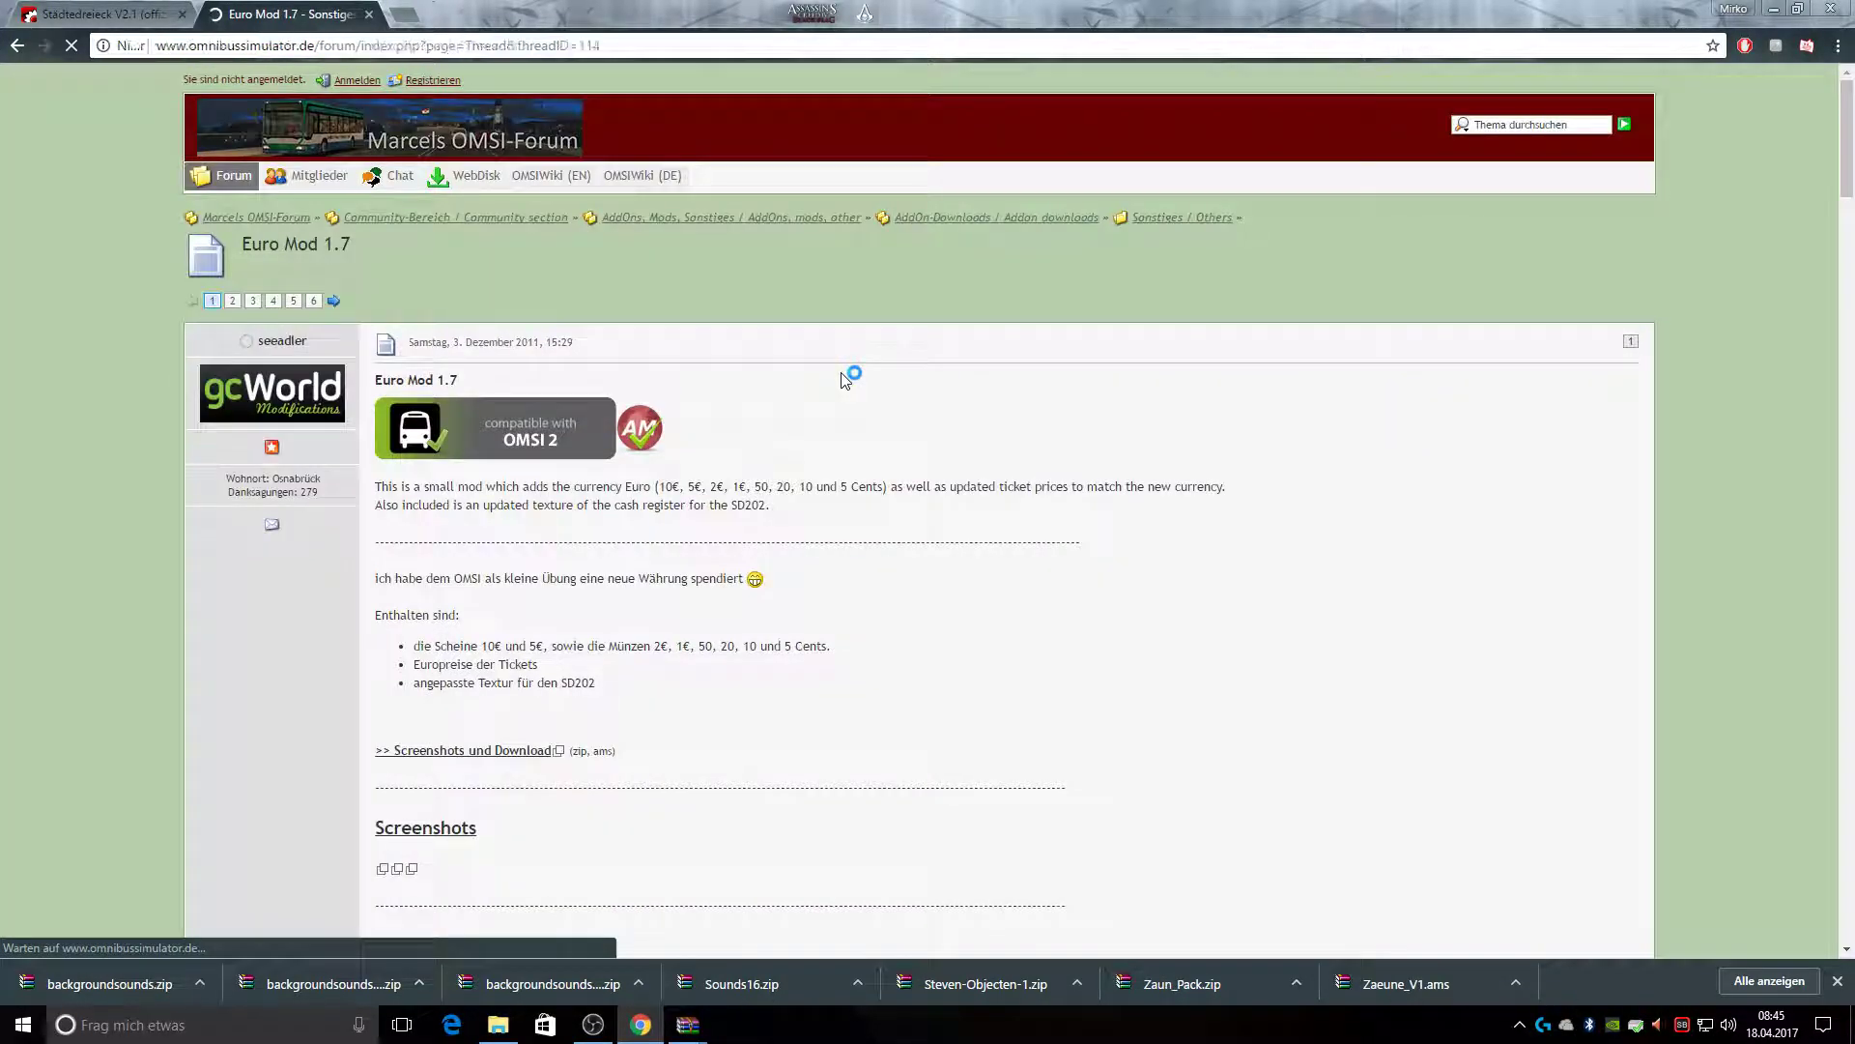
Follow the thread's link for version 1.7 and download Euro Mod as ams 1.7
scroll(850, 397, down, 7)
scroll(827, 496, down, 3)
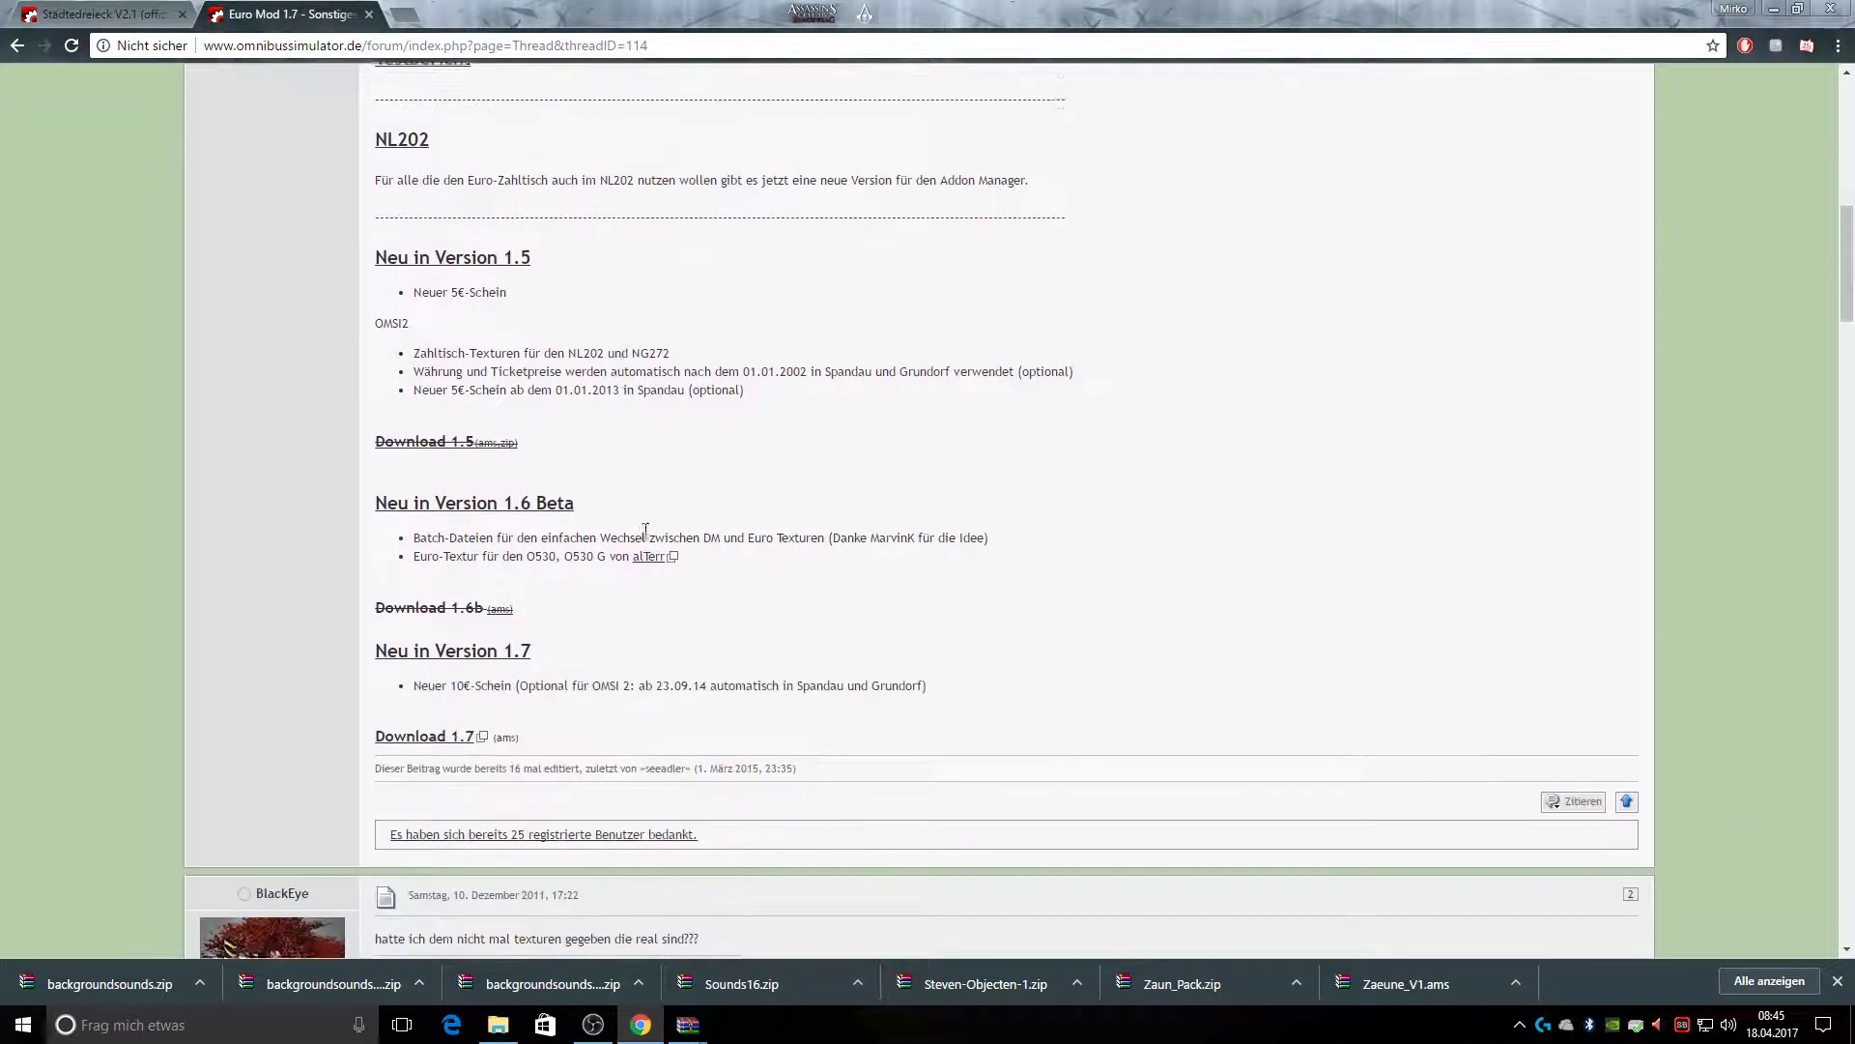
click(417, 736)
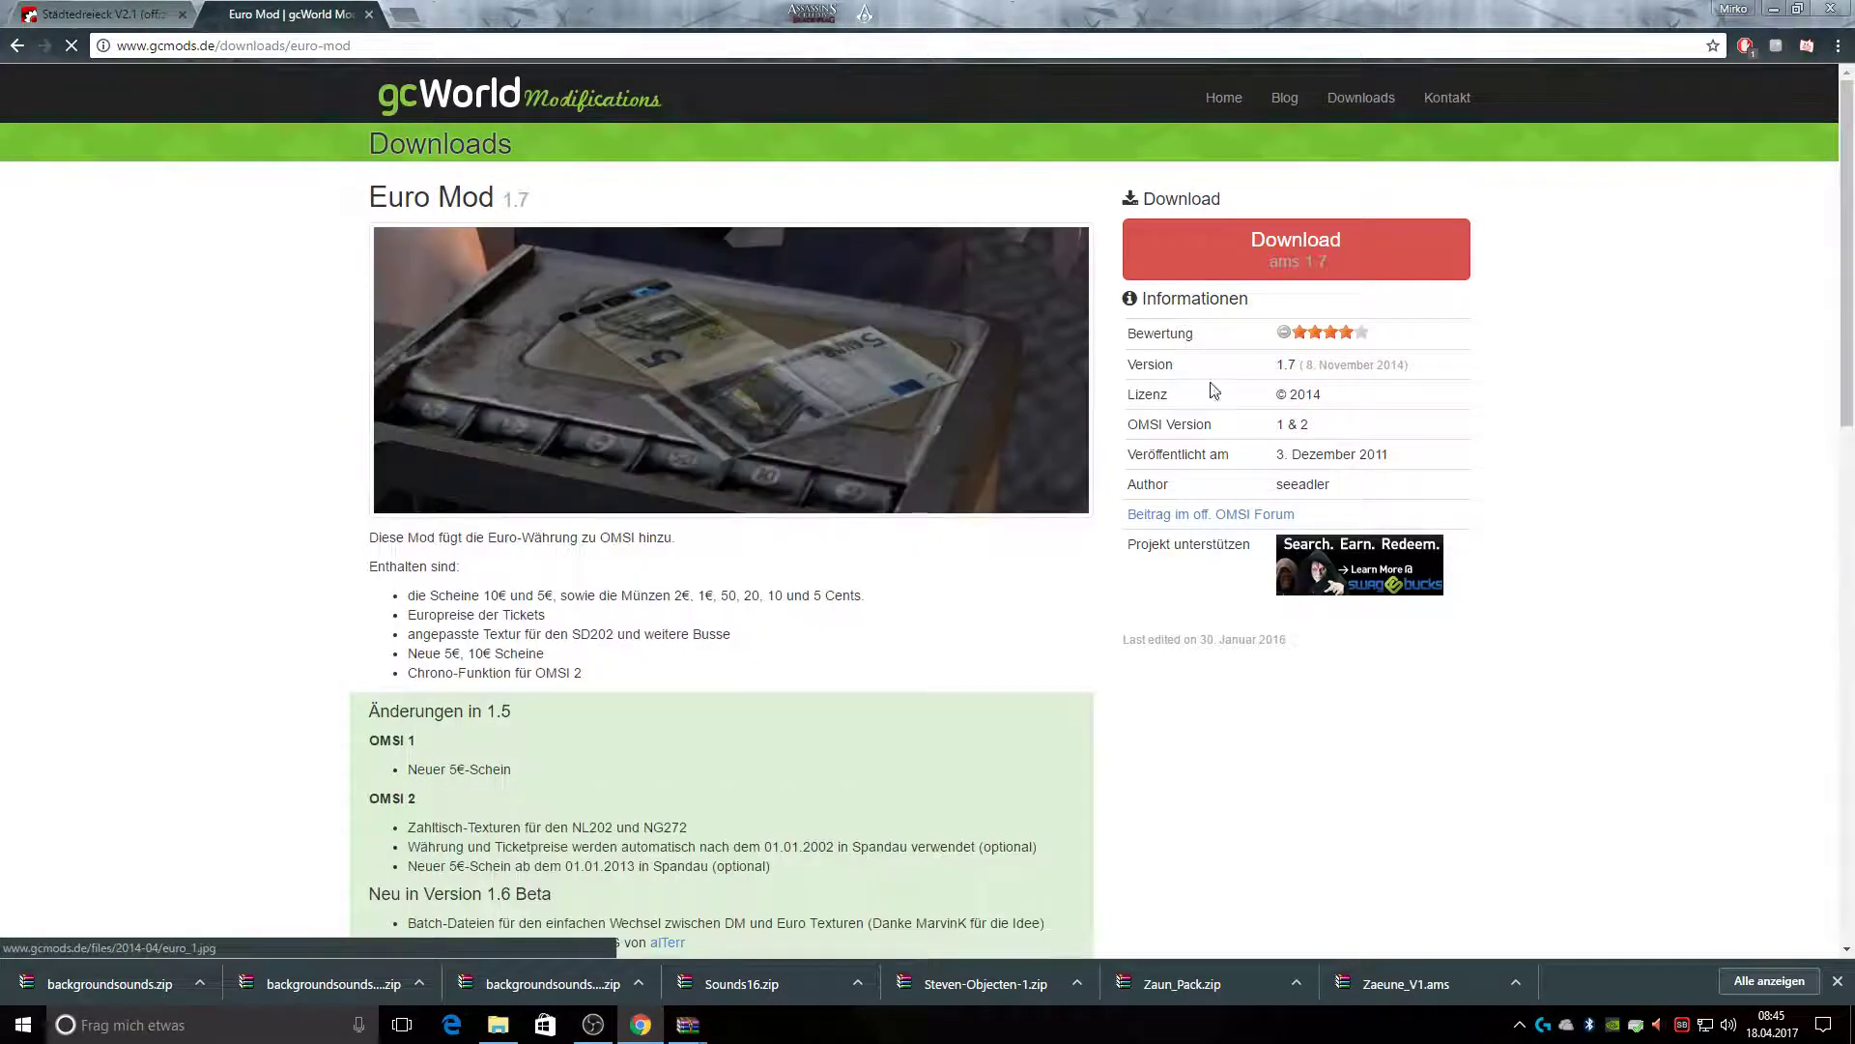
click(1310, 263)
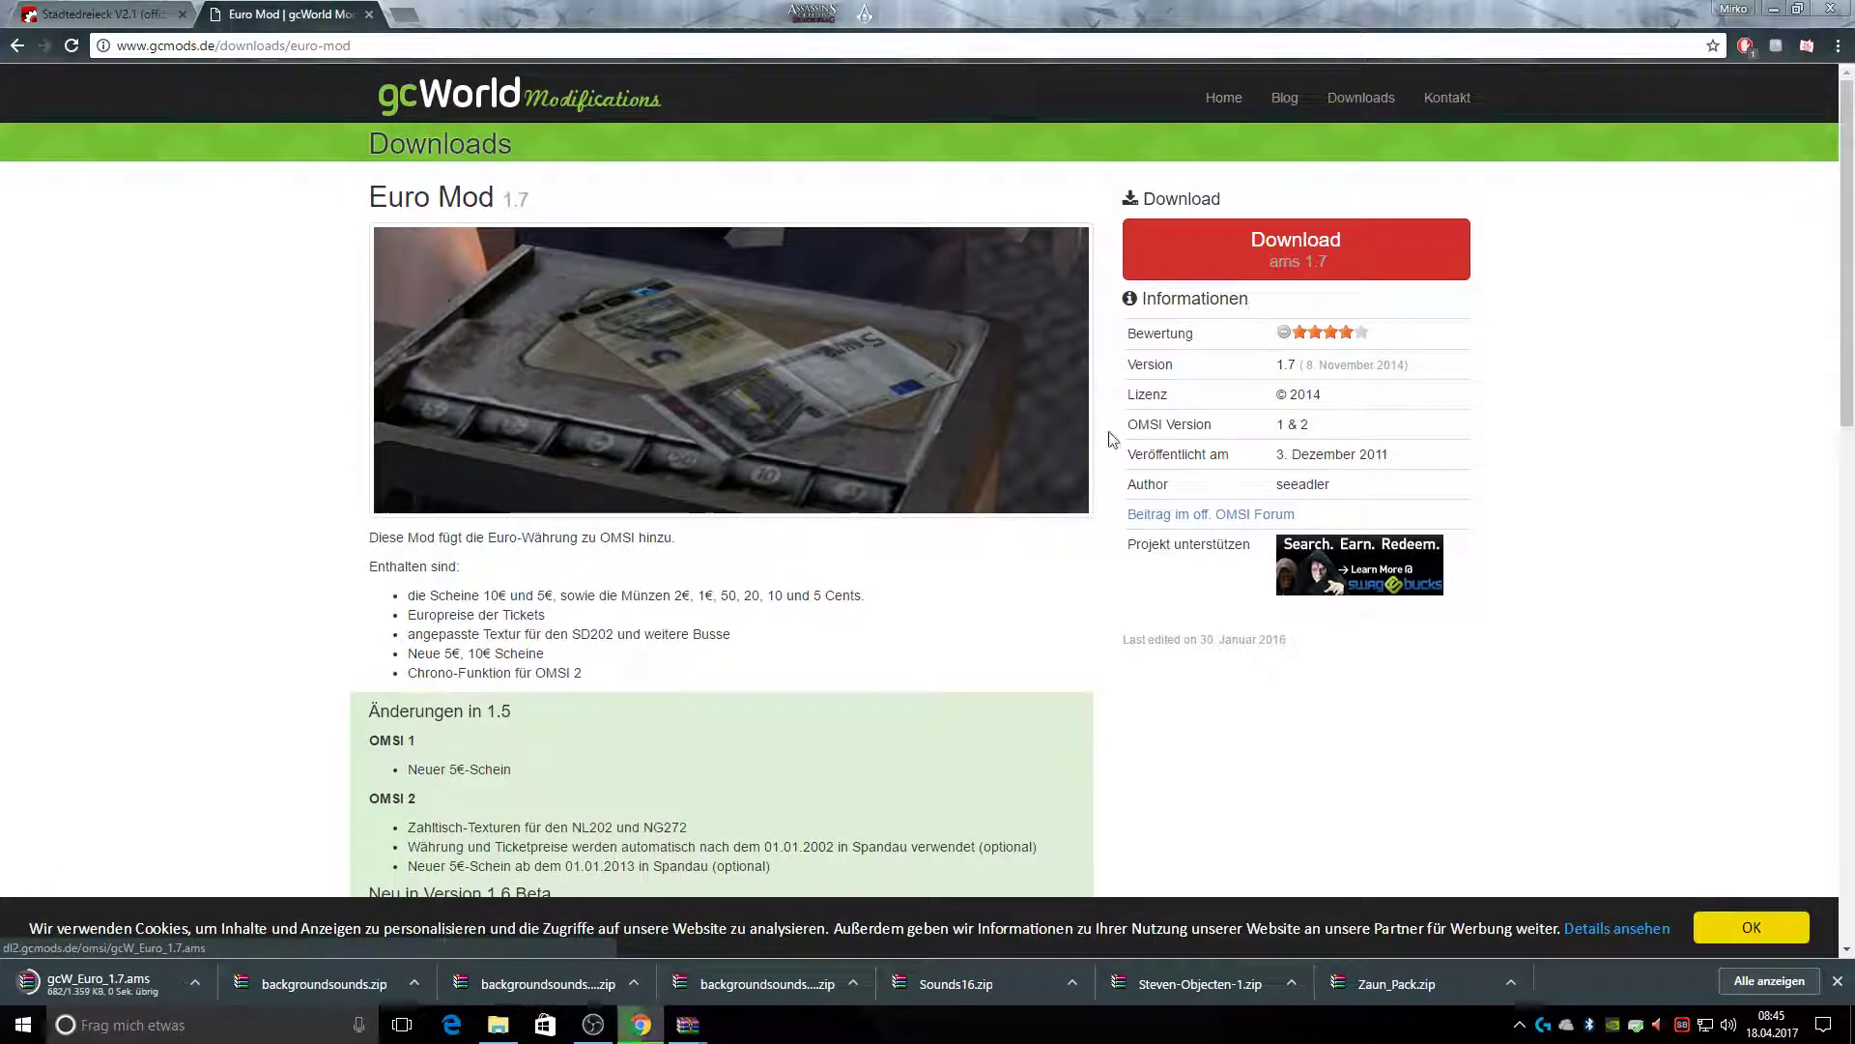
Extract the AM_IMPORT_OPTION, Money and TicketPacks folders from gcW_Euro_1.7.ams into the OMSI 2 folder, replacing the files of the same name, and close the archive
click(142, 985)
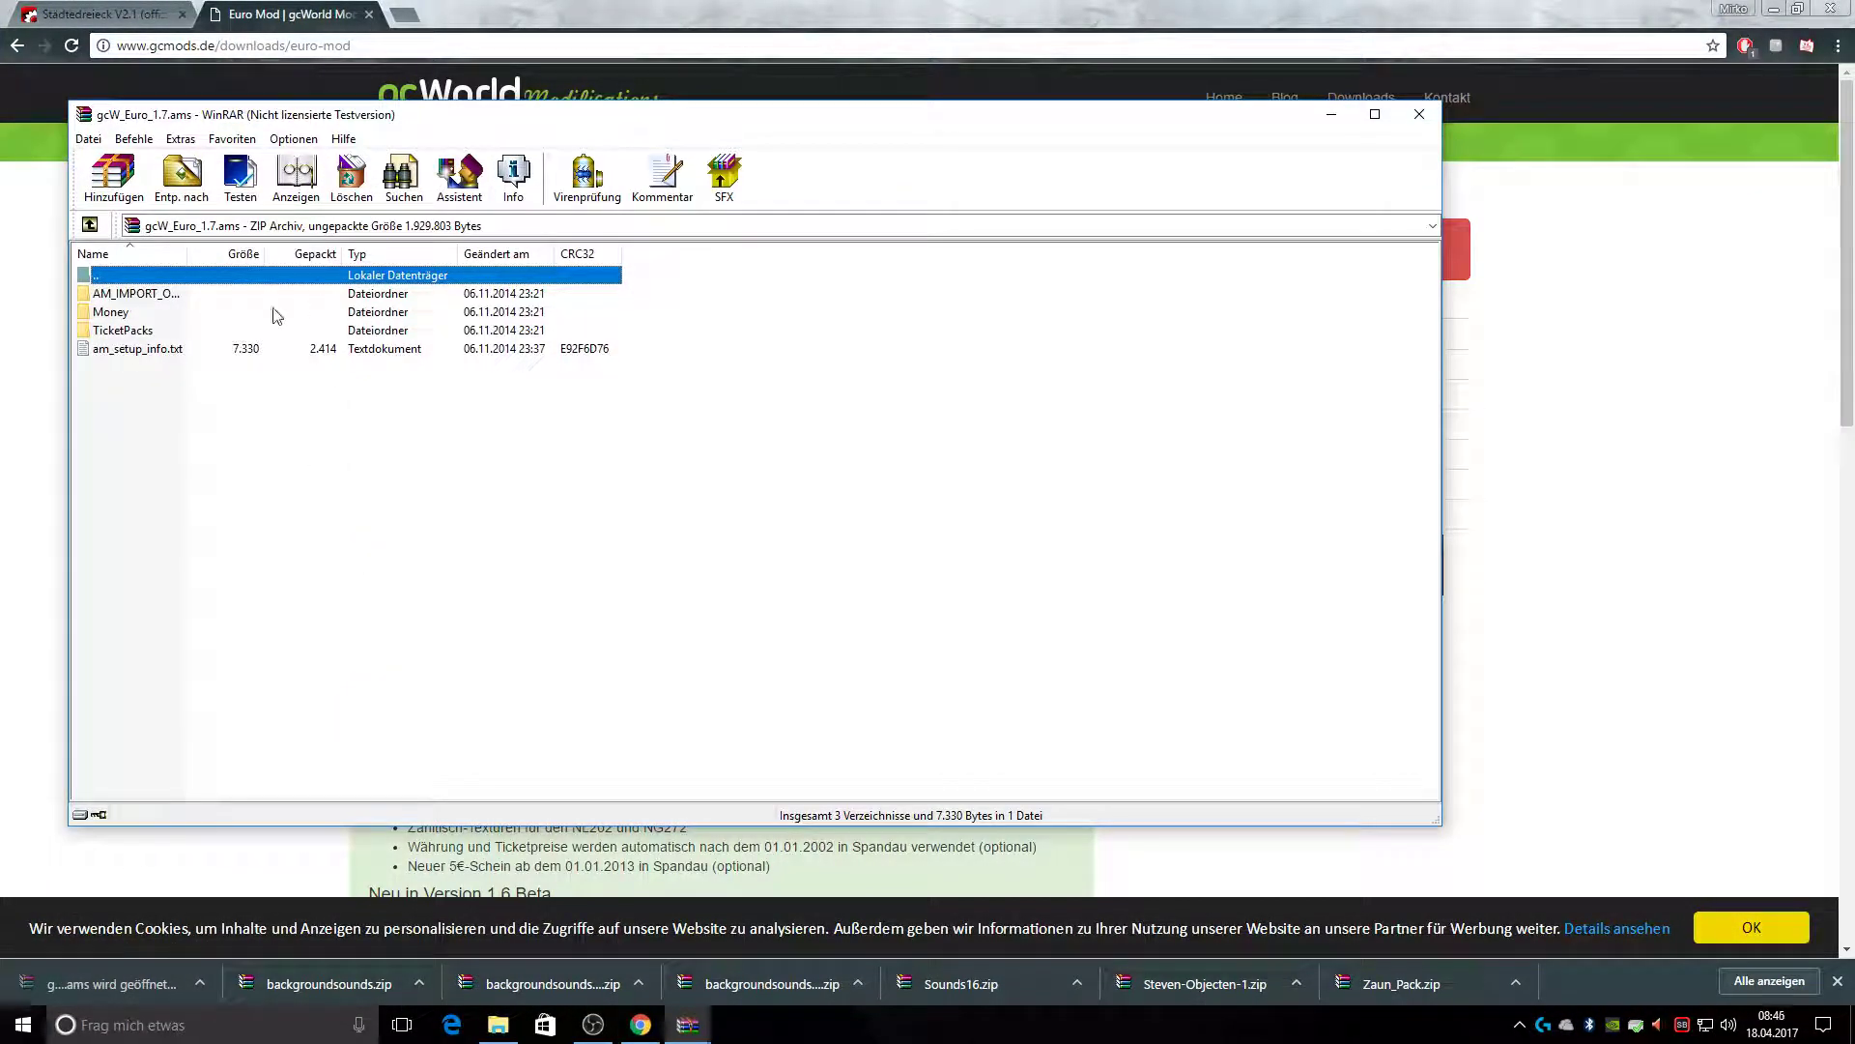
drag(739, 284, 592, 598)
click(945, 73)
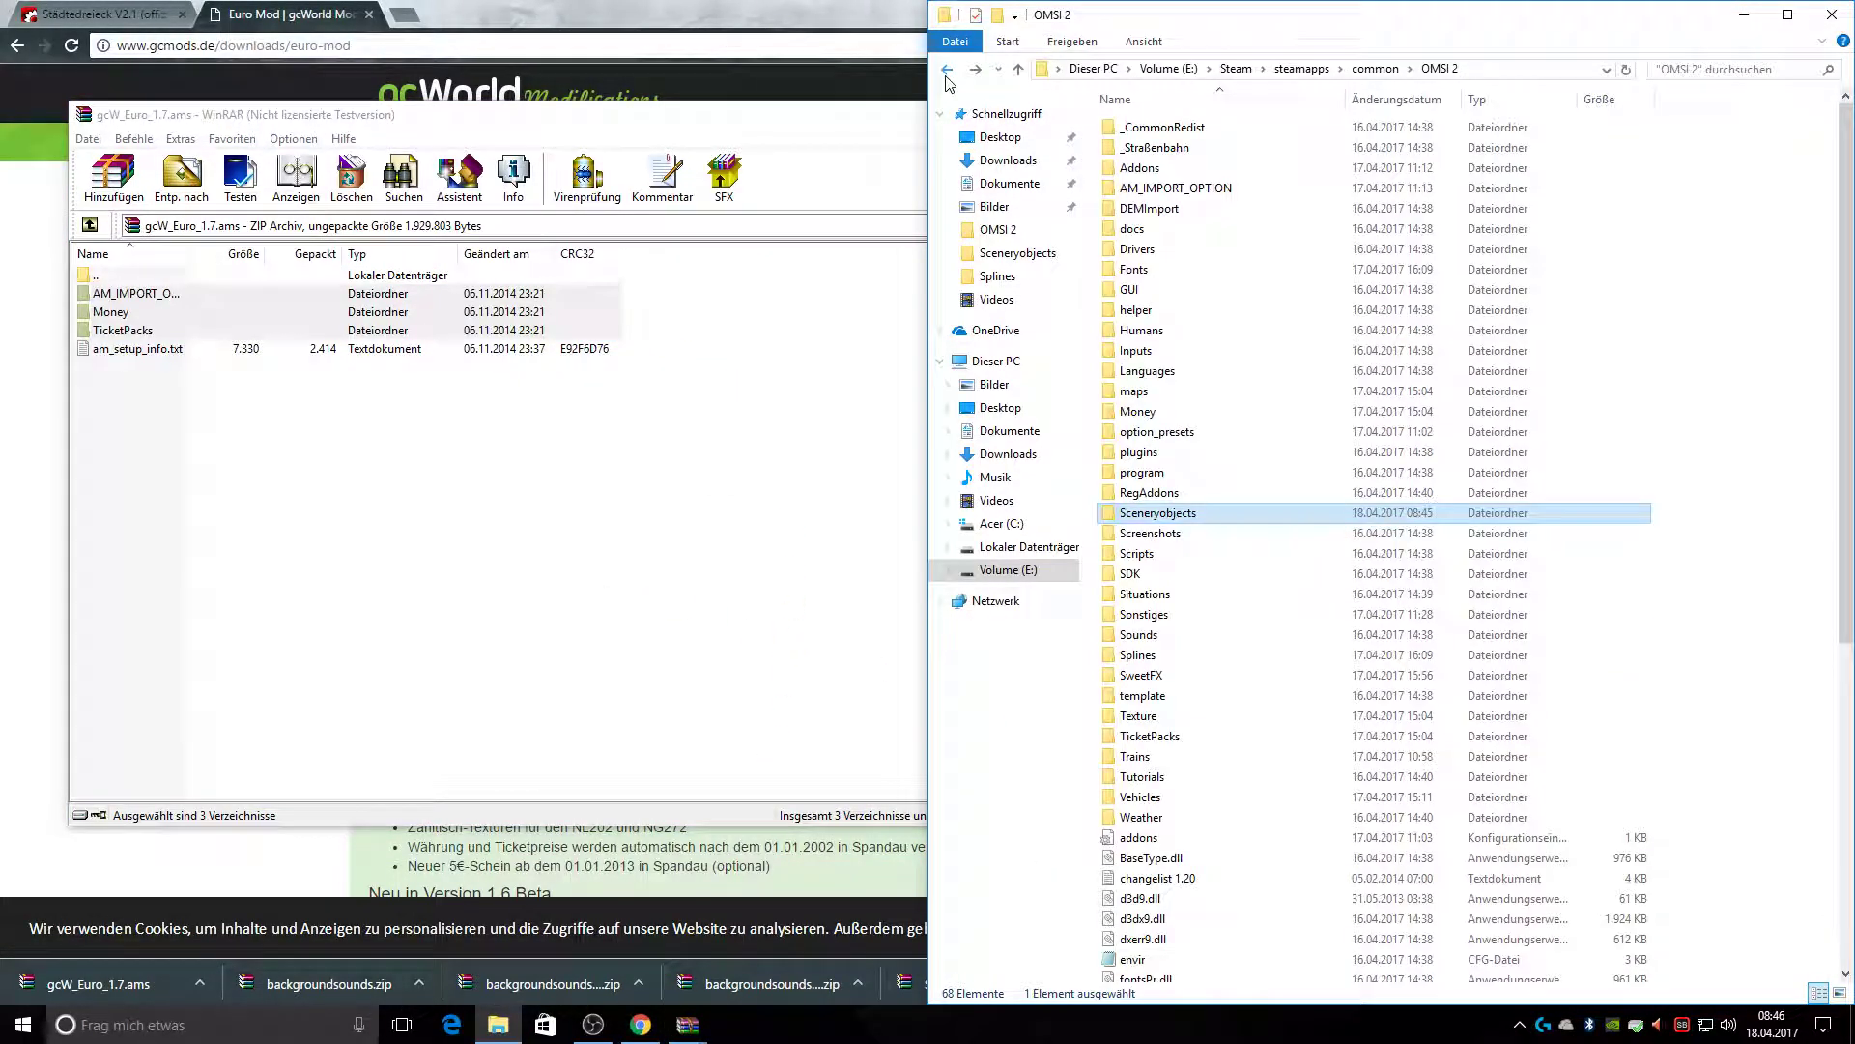
drag(253, 319, 1739, 301)
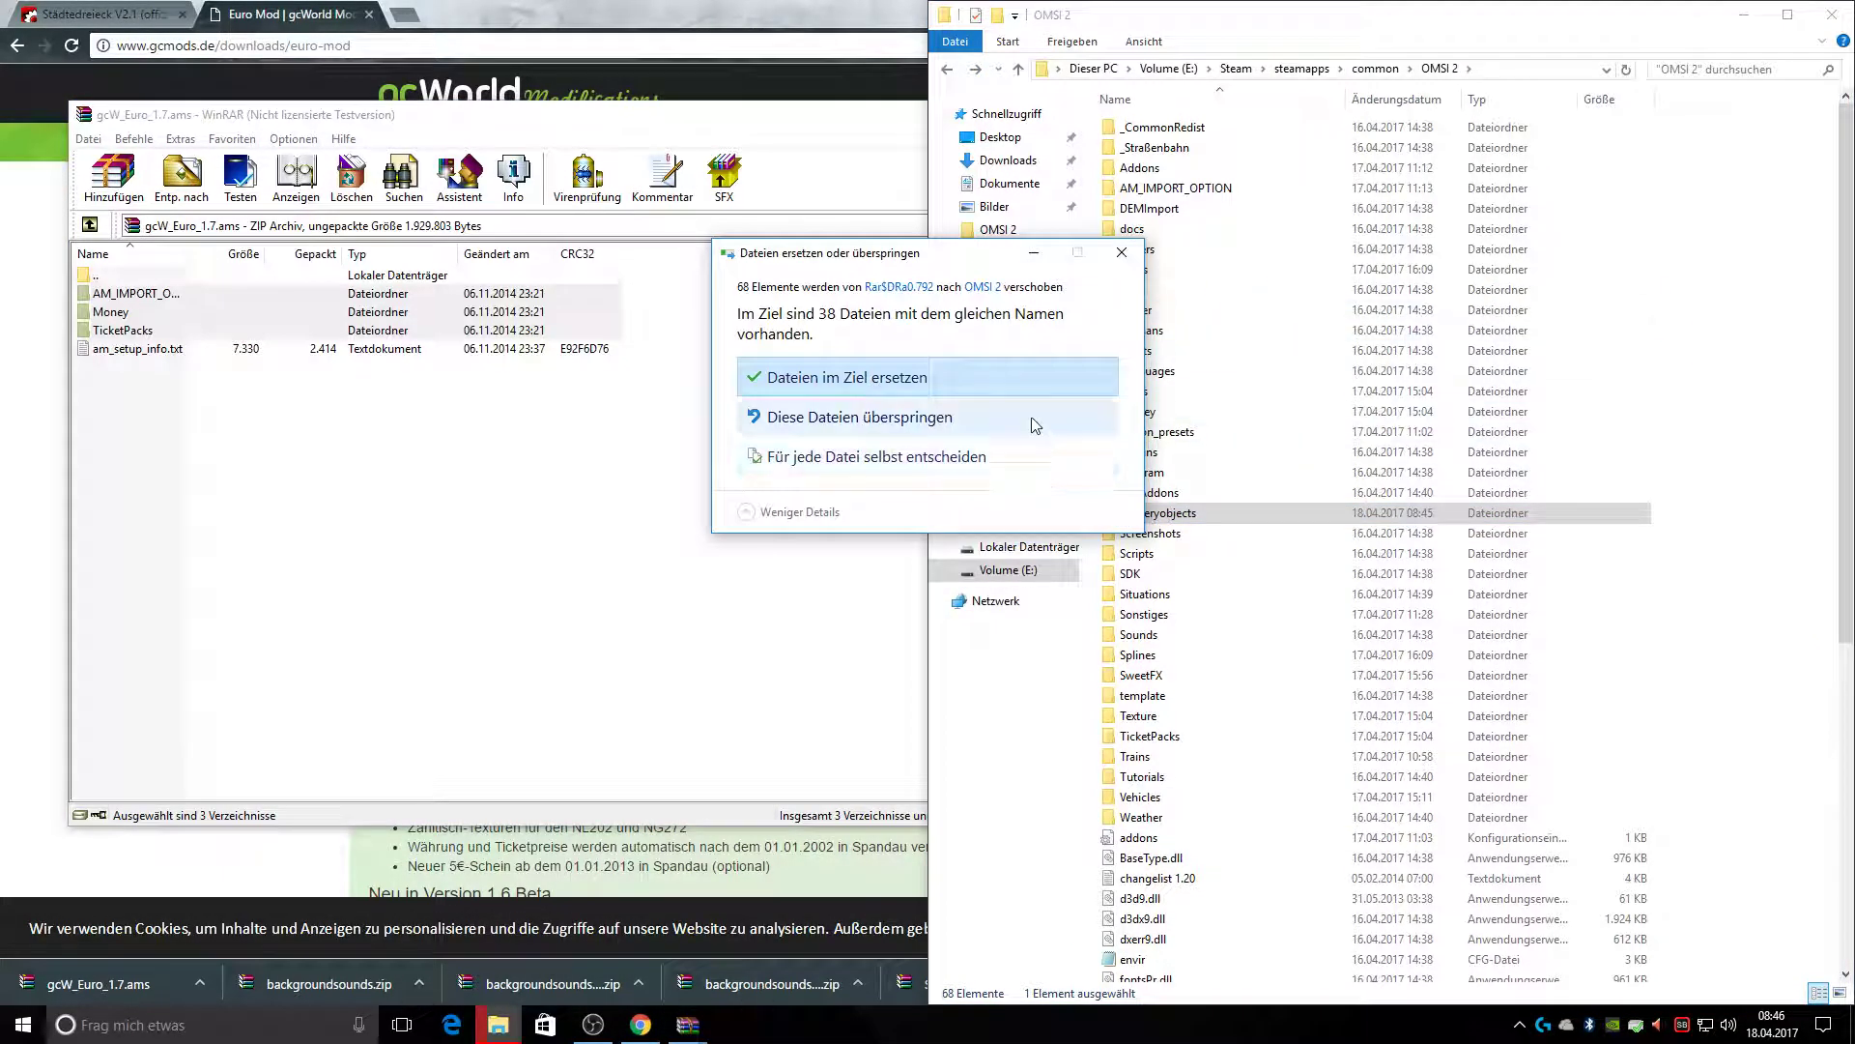
click(1022, 378)
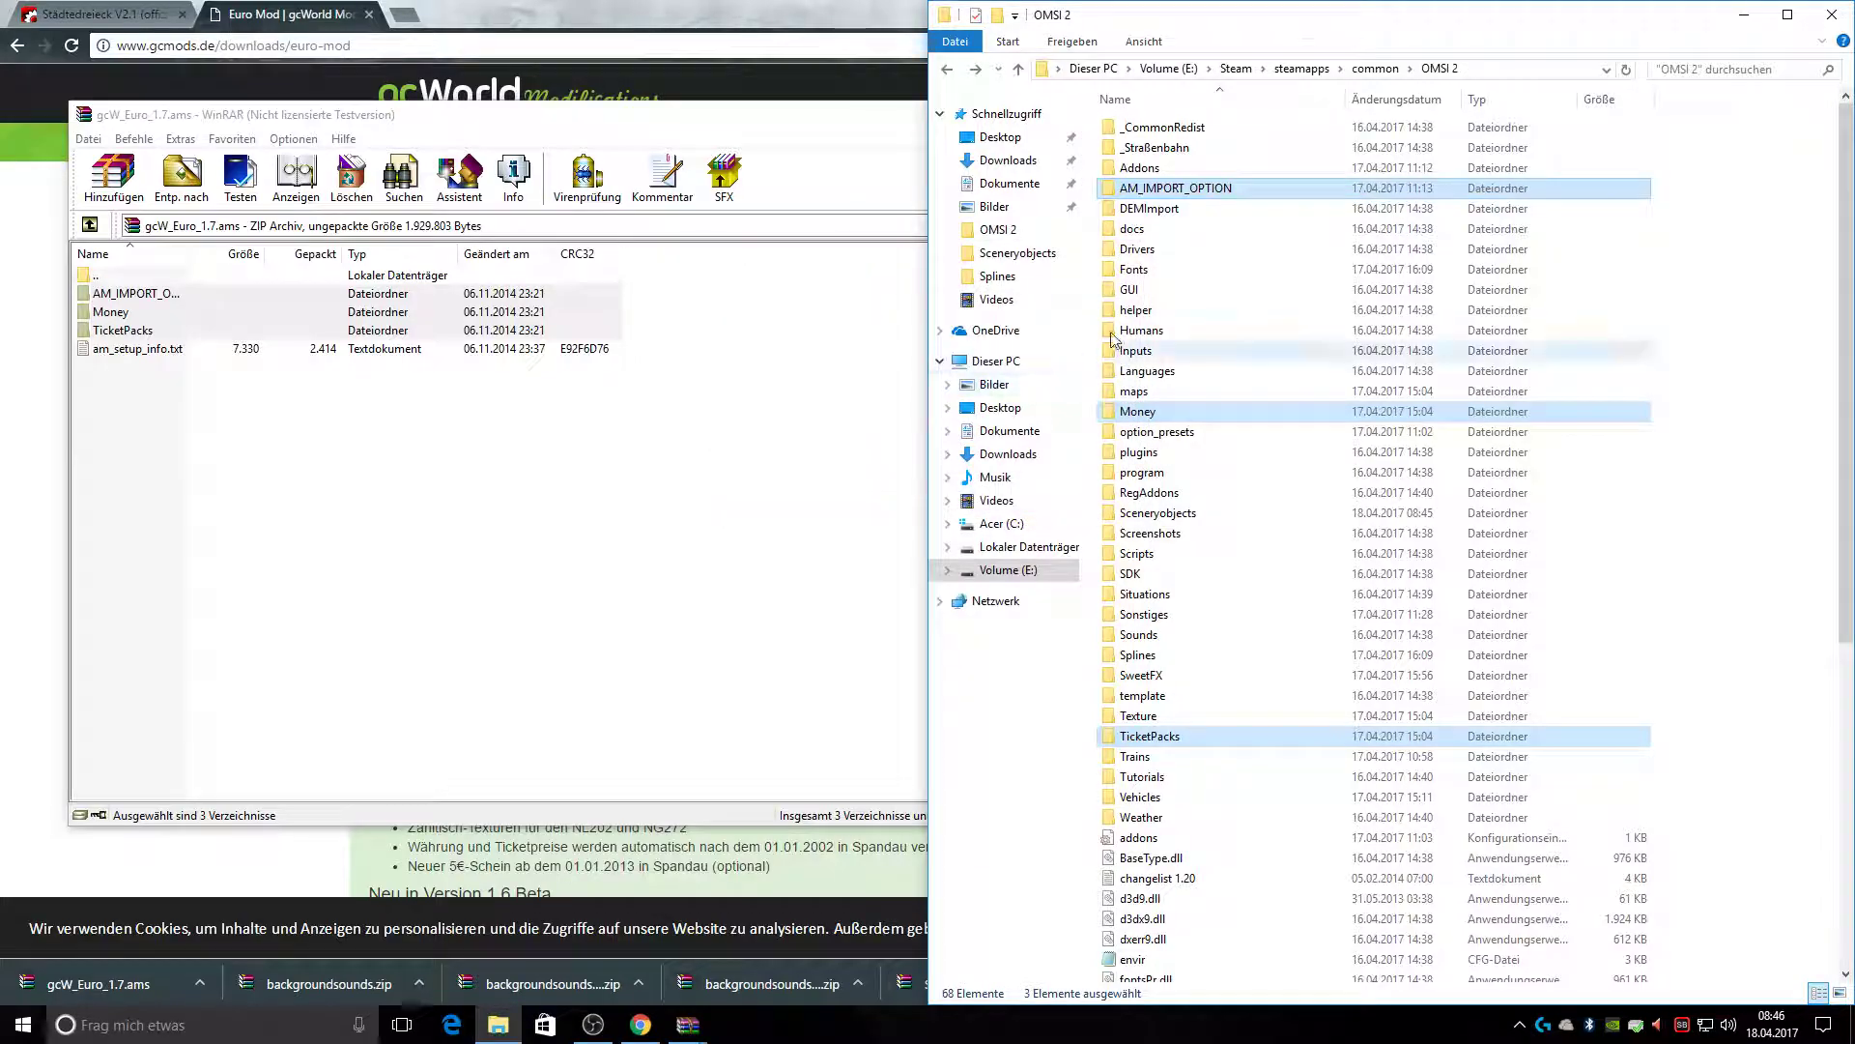
click(613, 609)
click(1415, 115)
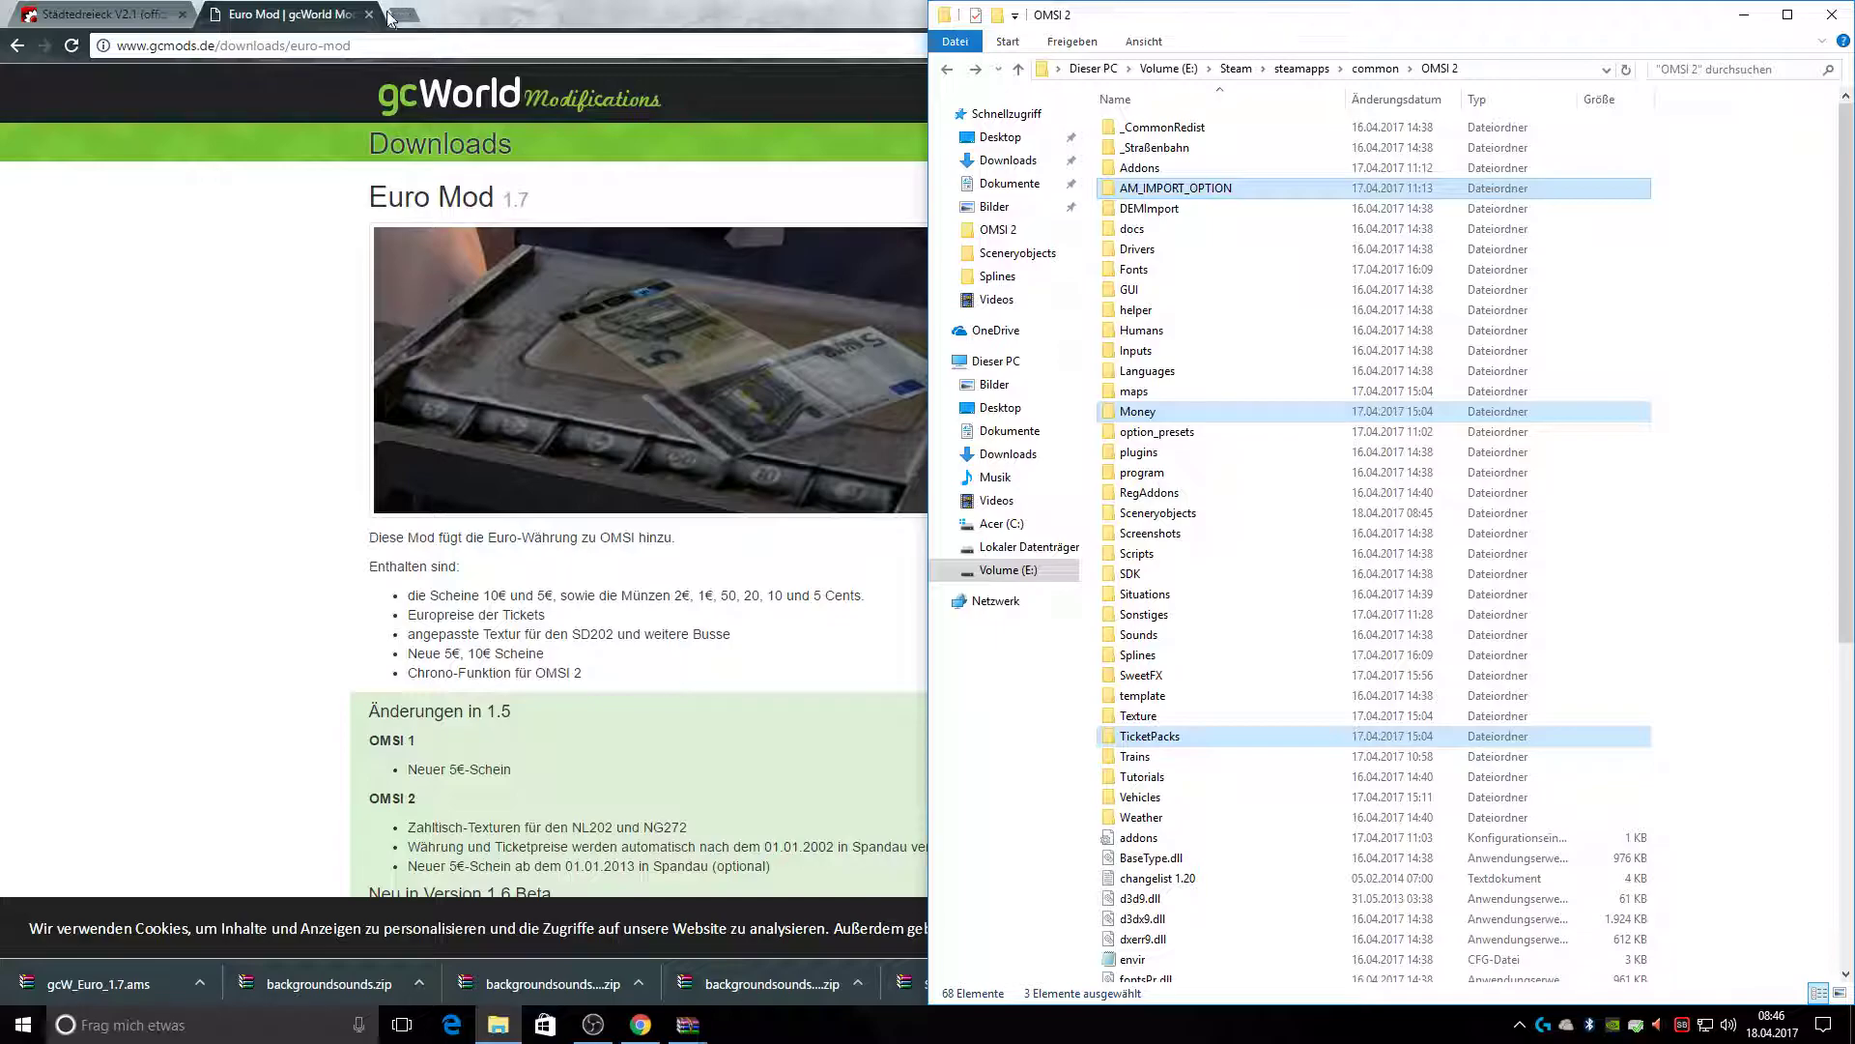
Dismiss the strip of finished downloads in the browser and bring the OMSI 2 folder back to the front
click(162, 551)
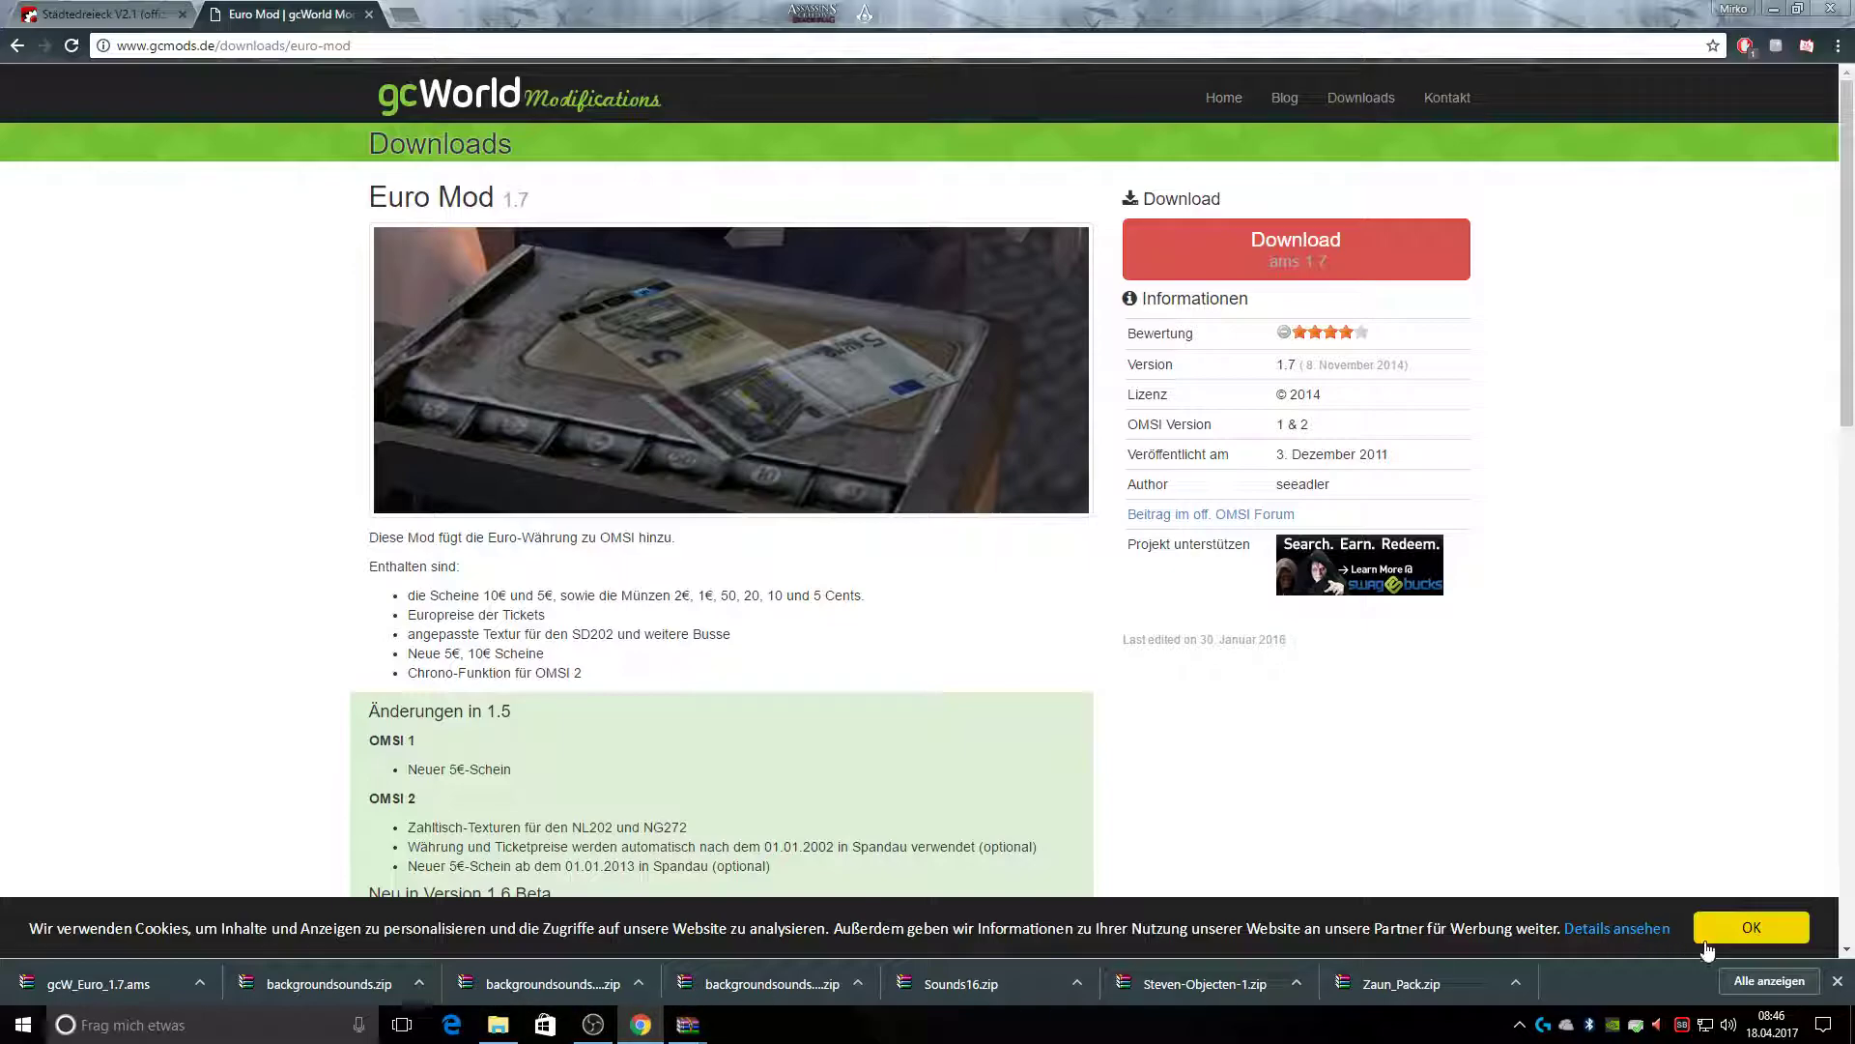
click(1837, 981)
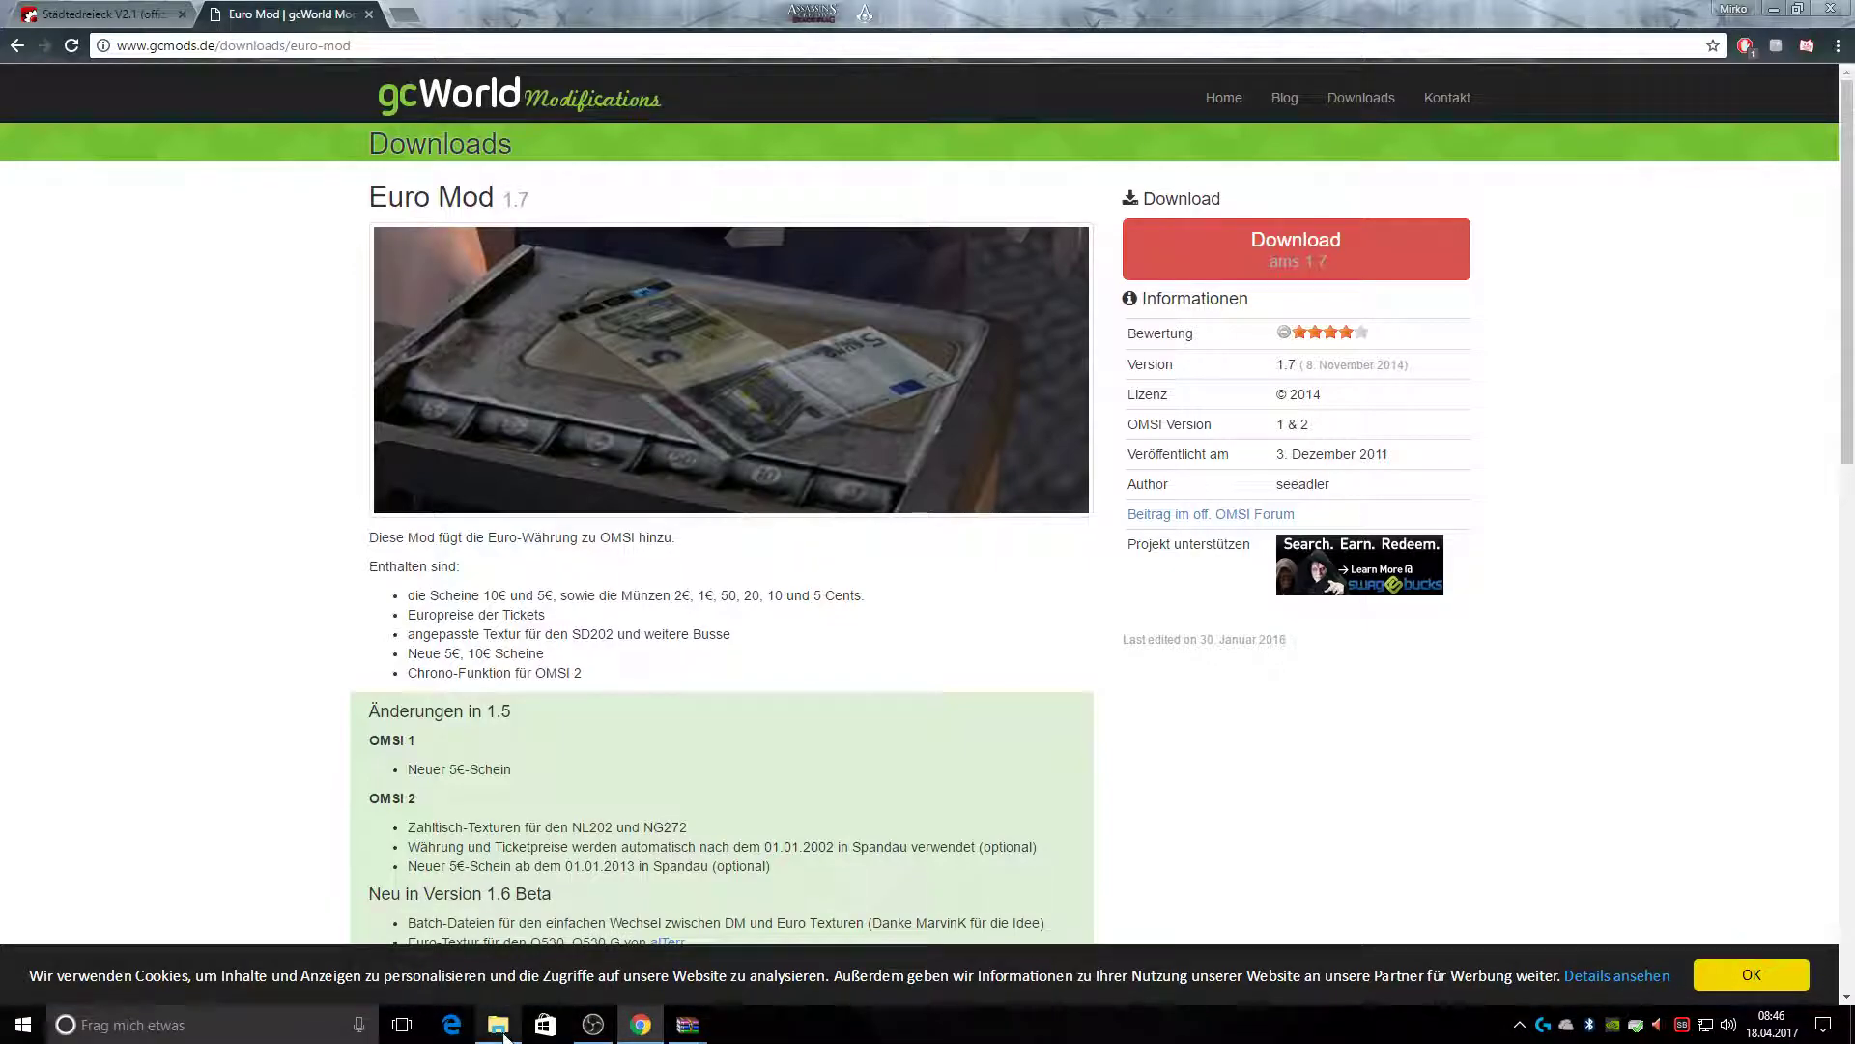
click(545, 1025)
click(1220, 78)
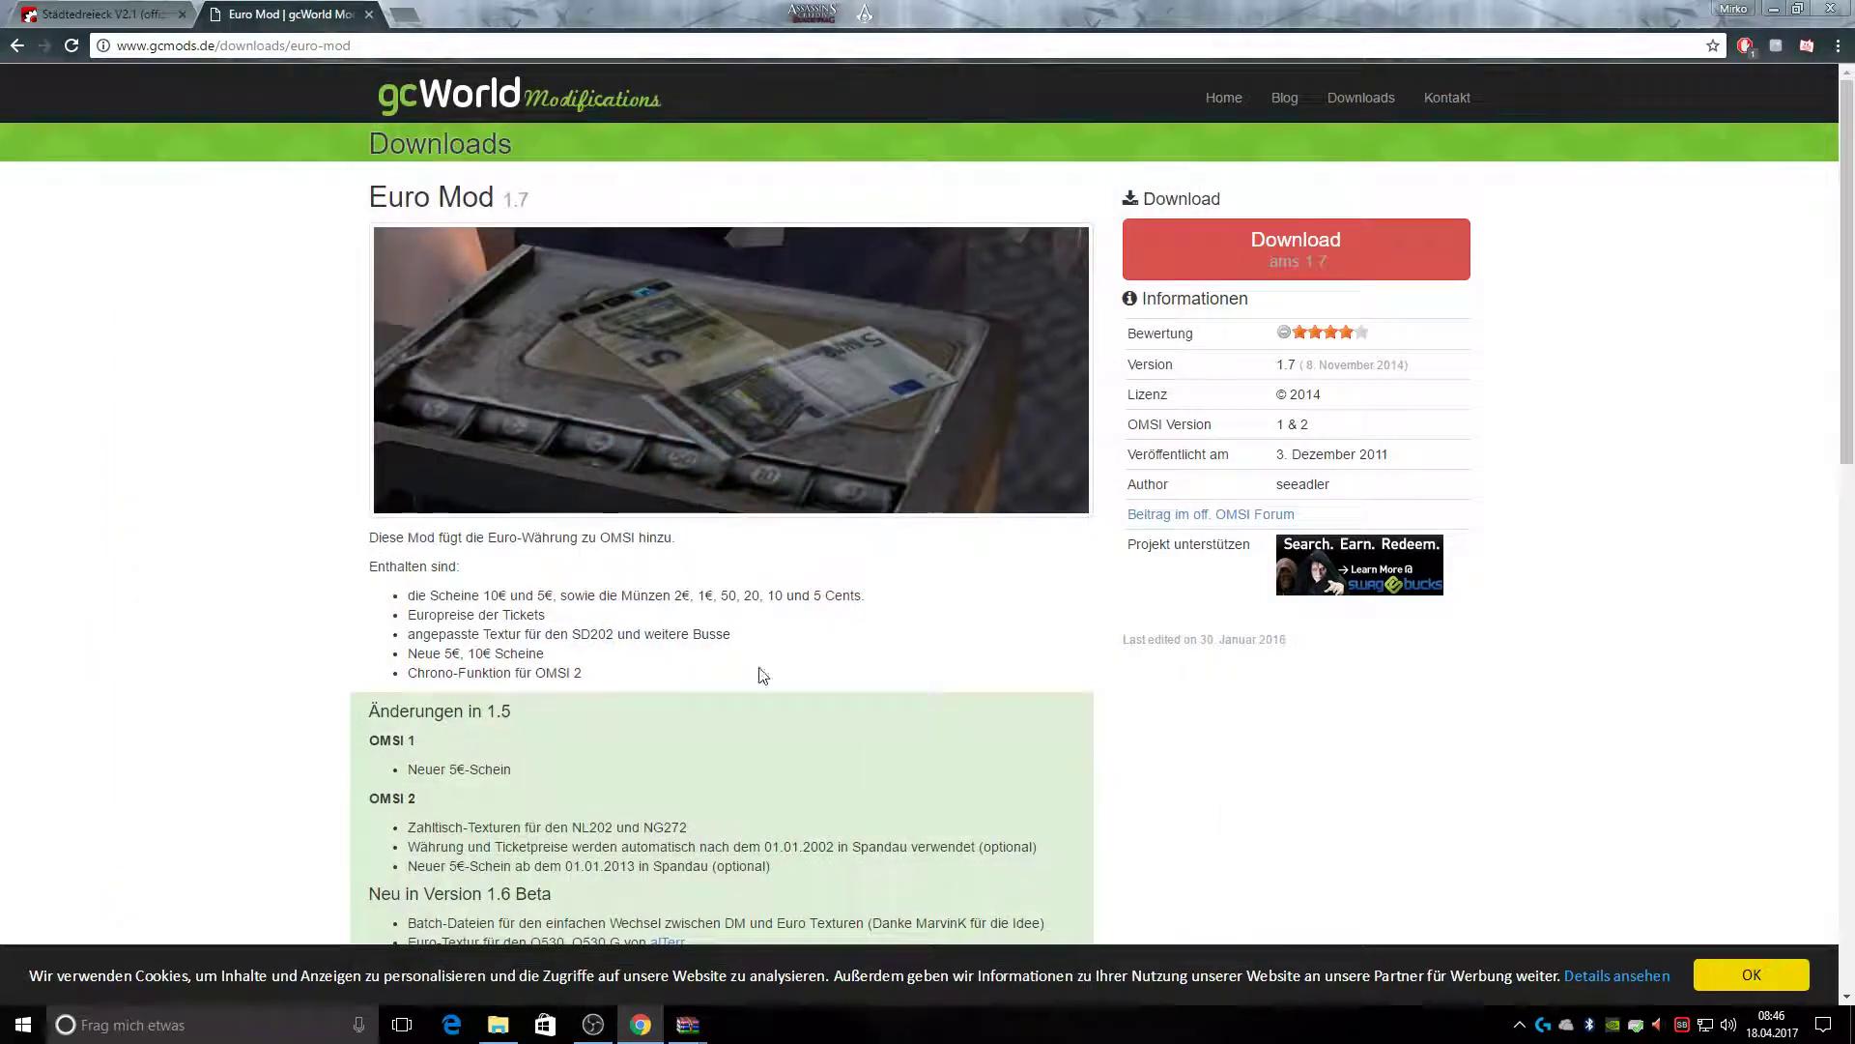
click(498, 1024)
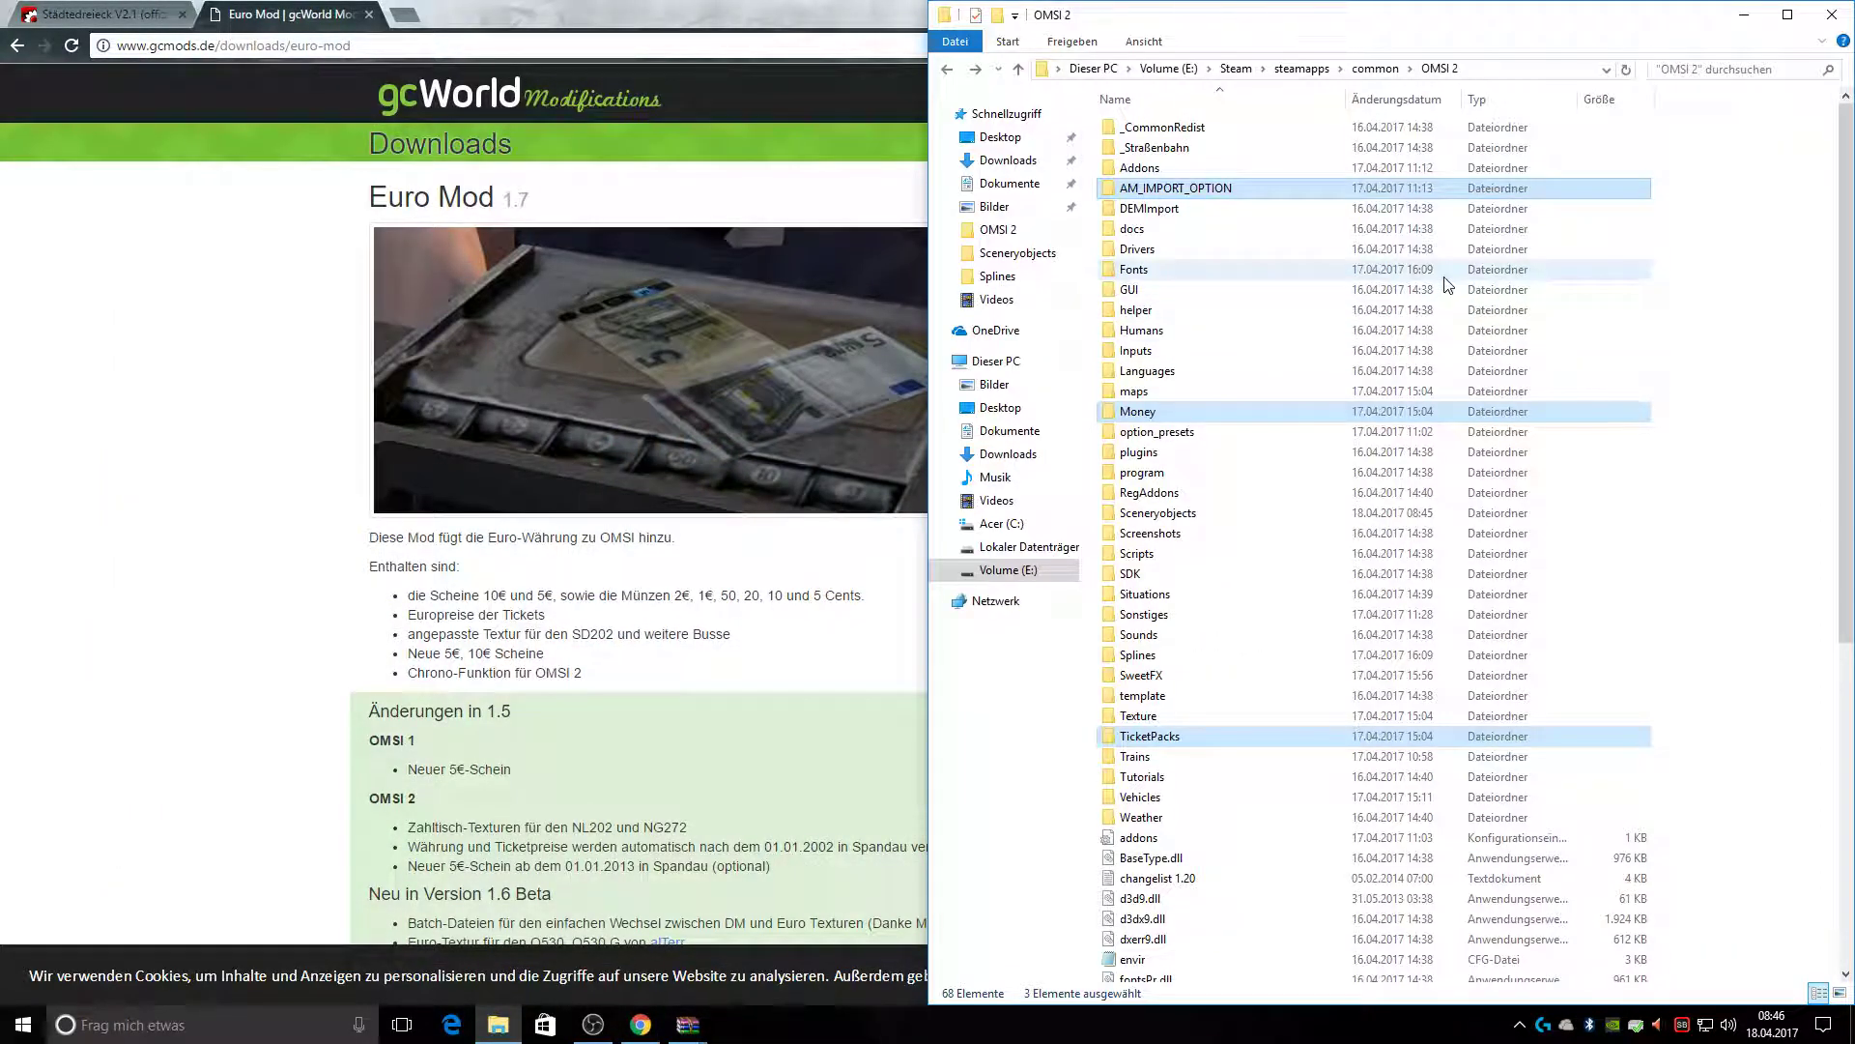
Return to Readme.pdf and review the lists of required and supplied add-ons on pages 11 and 12
click(21, 55)
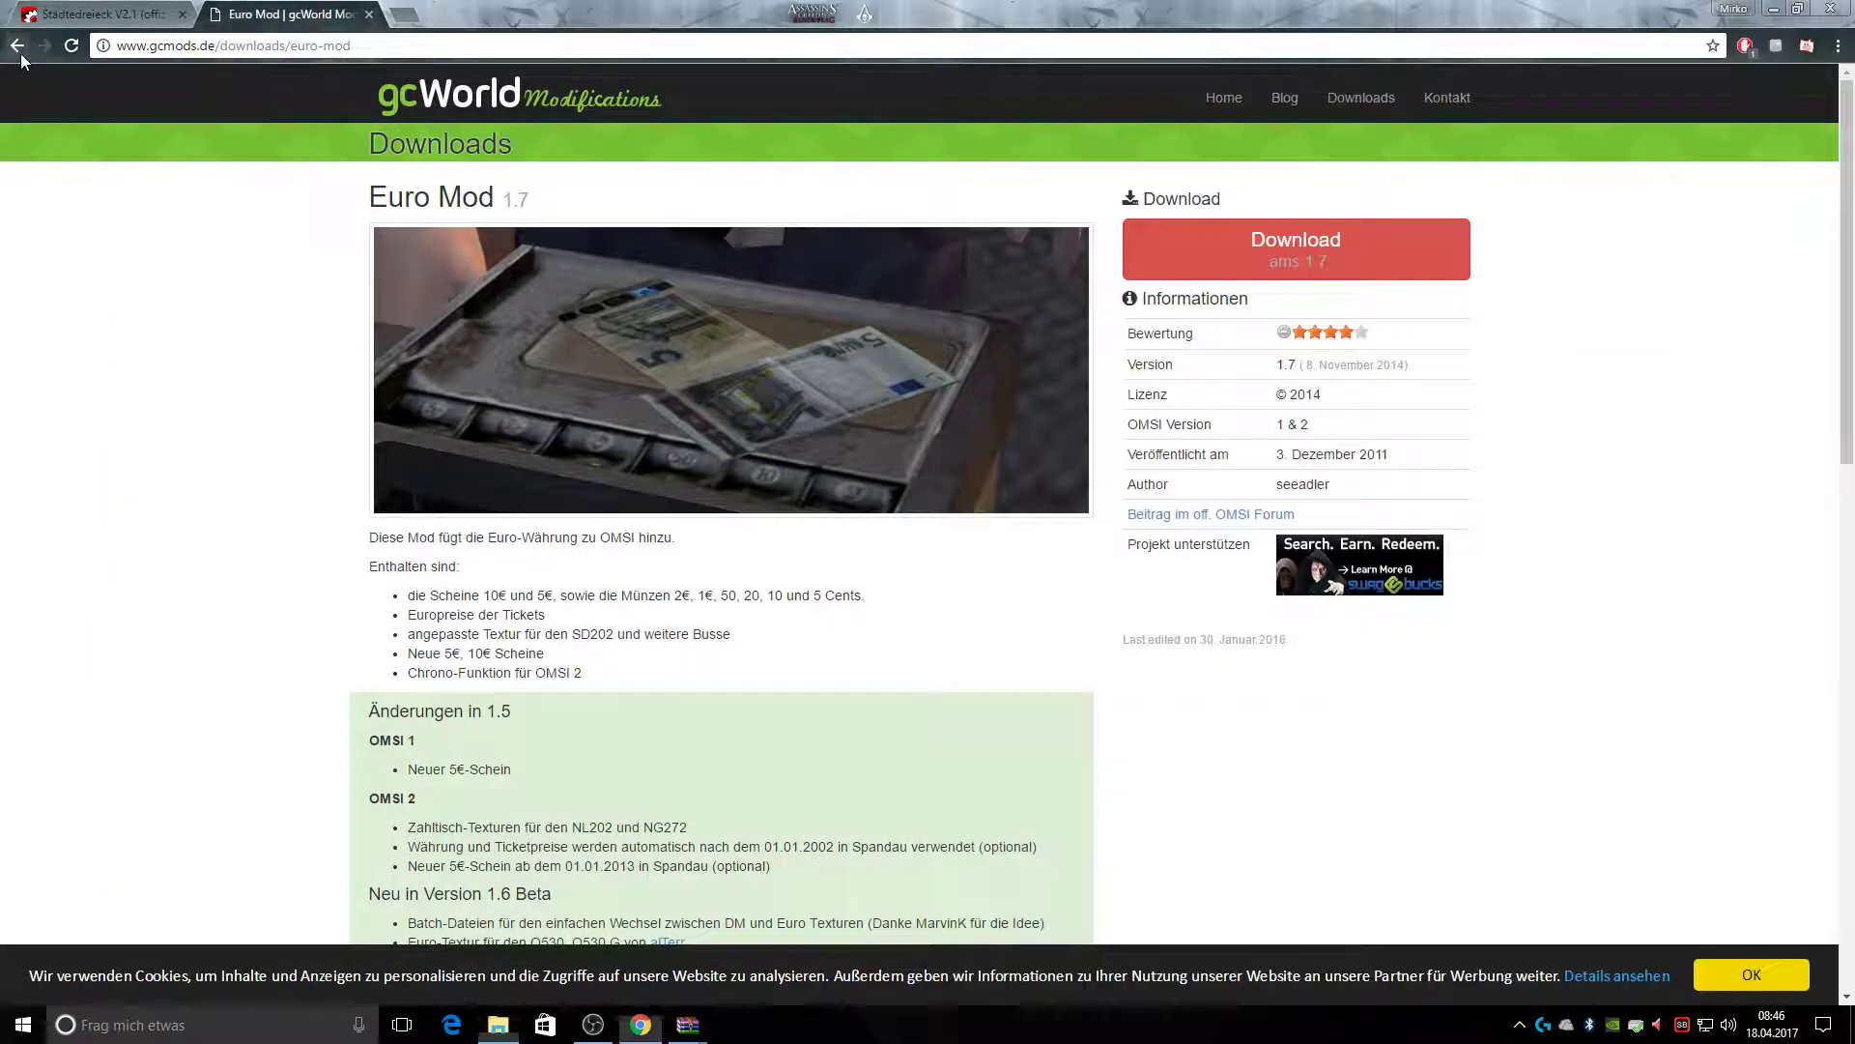
click(20, 54)
scroll(1652, 265, down, 5)
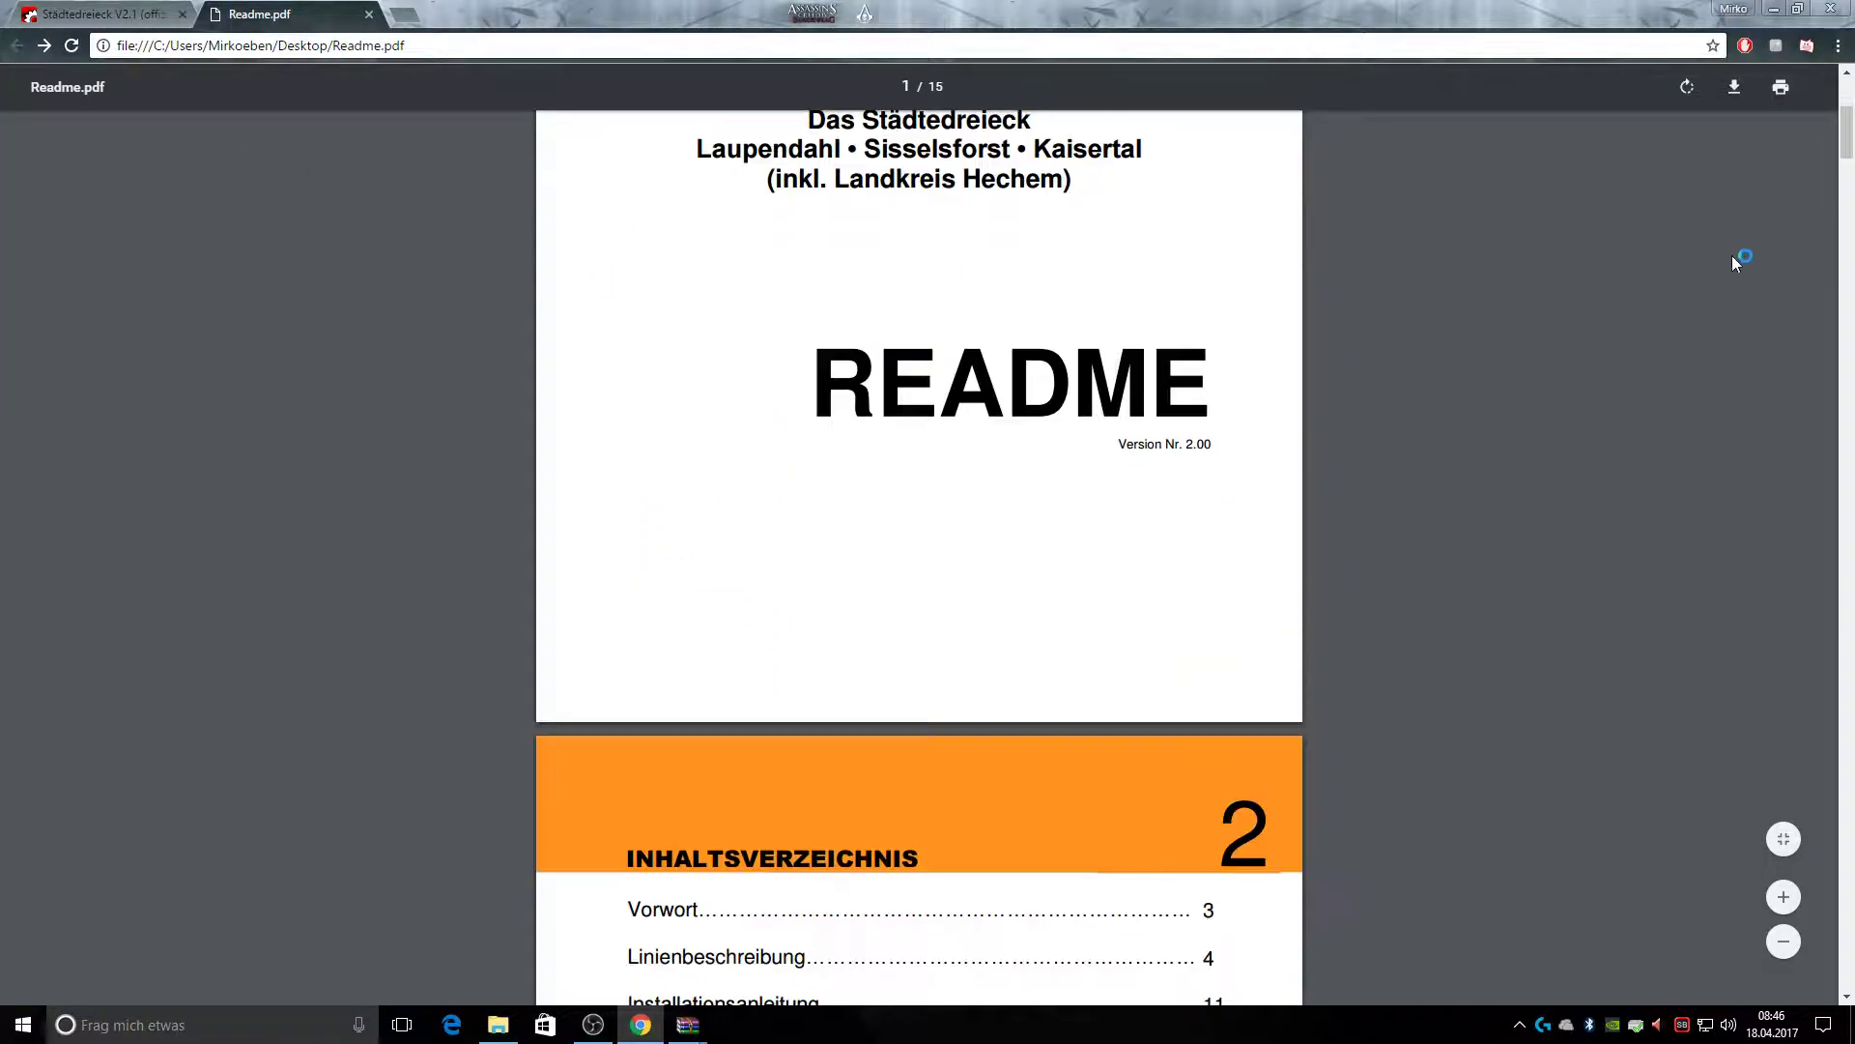
drag(1846, 135, 1848, 721)
scroll(1010, 431, down, 3)
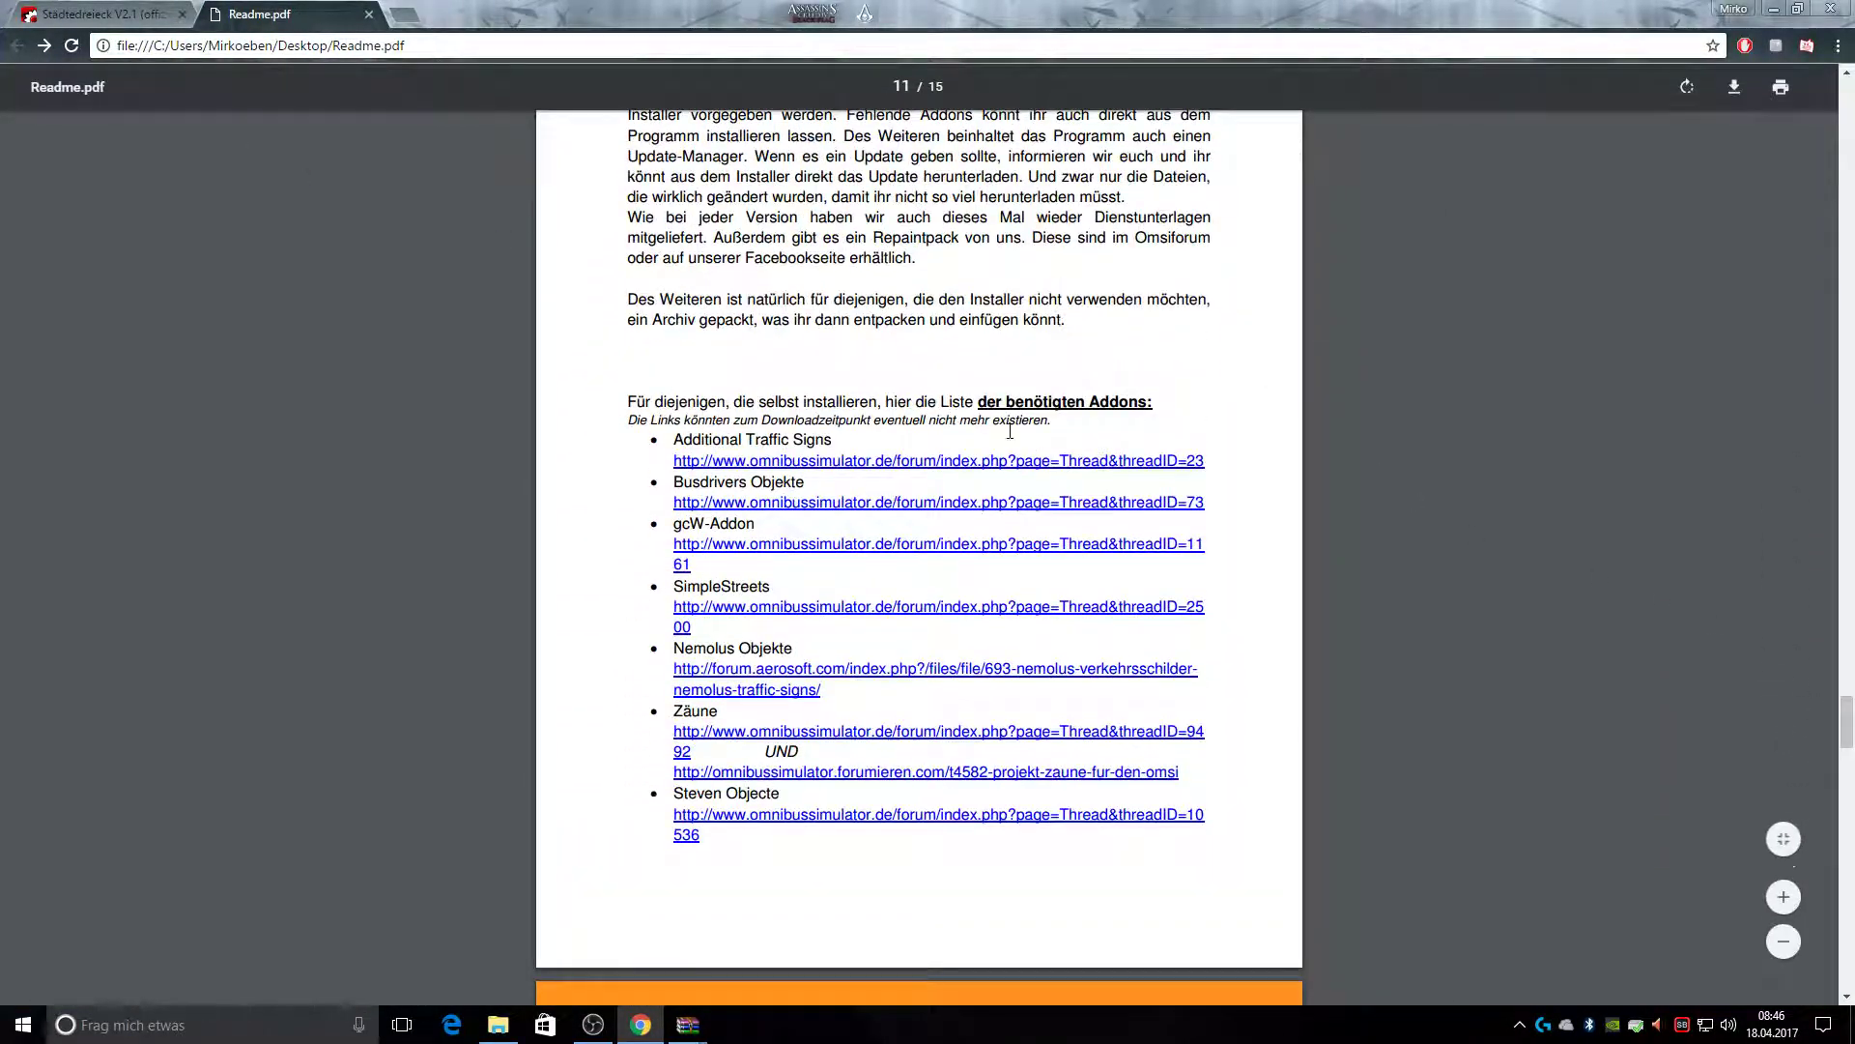
scroll(1020, 389, down, 8)
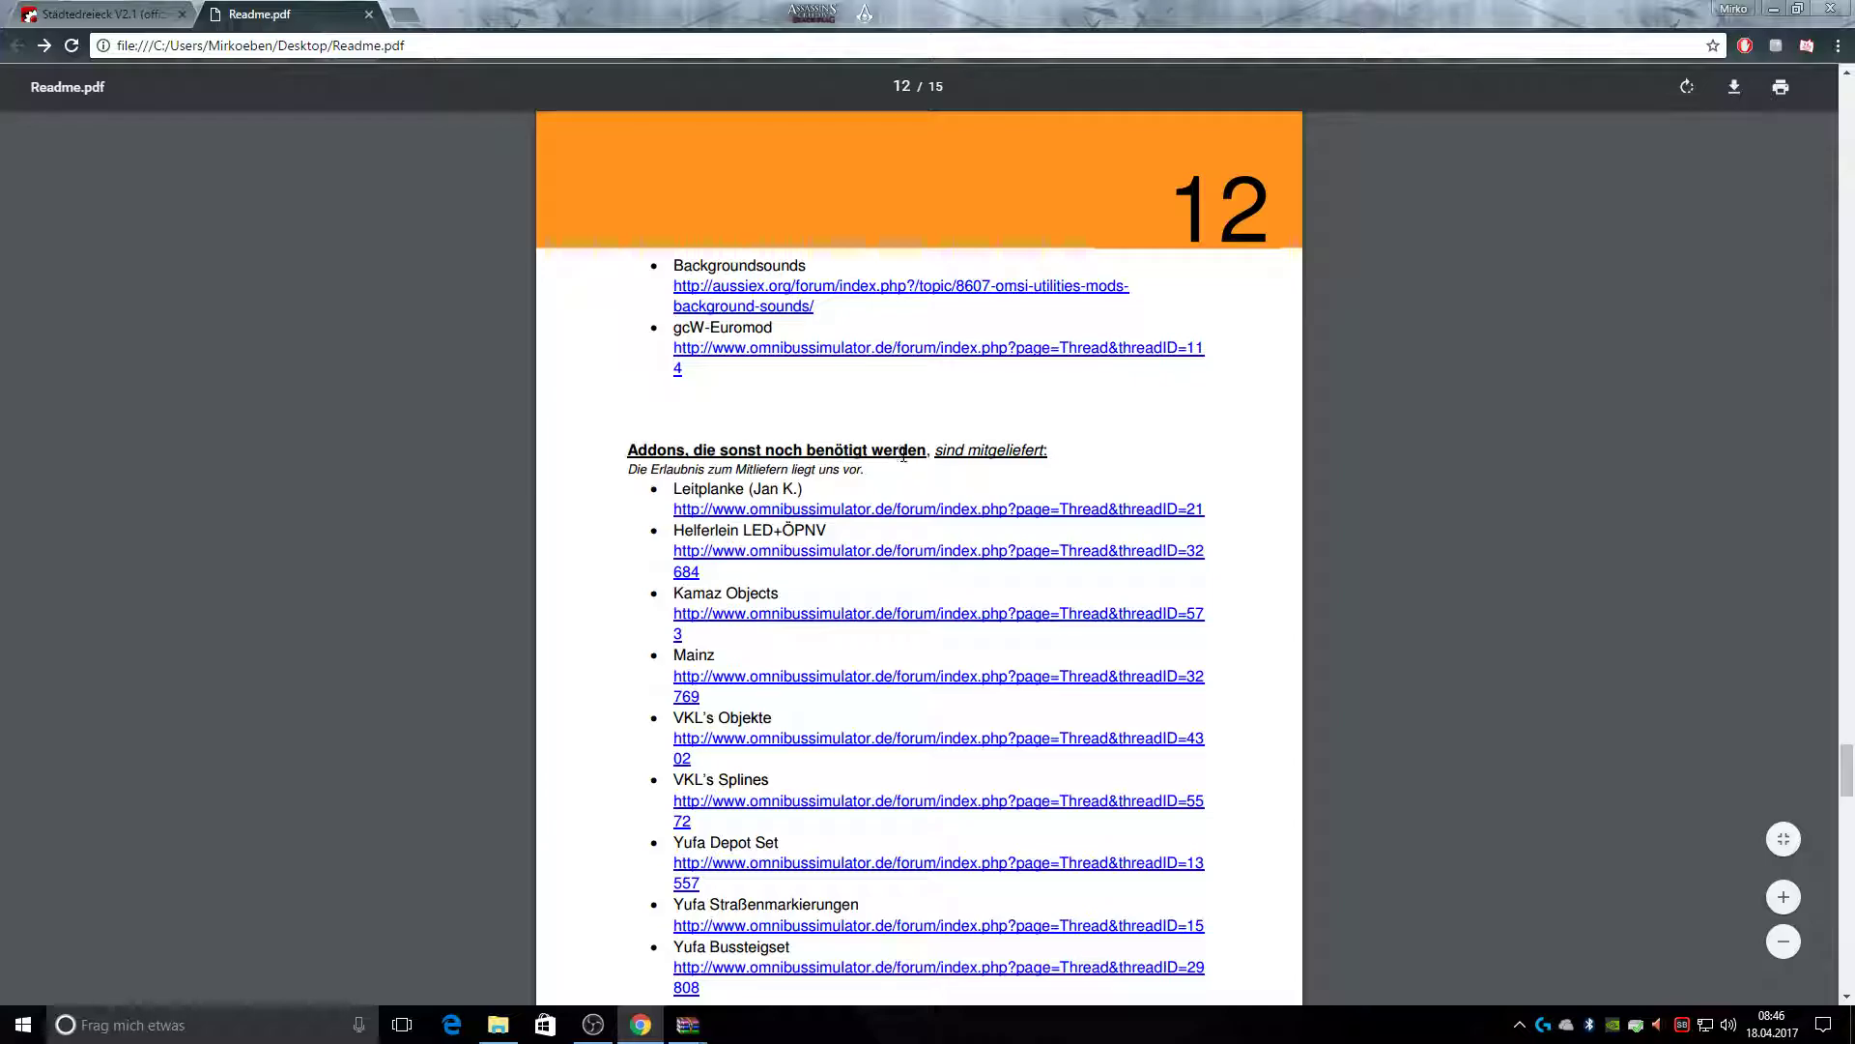
scroll(986, 480, down, 9)
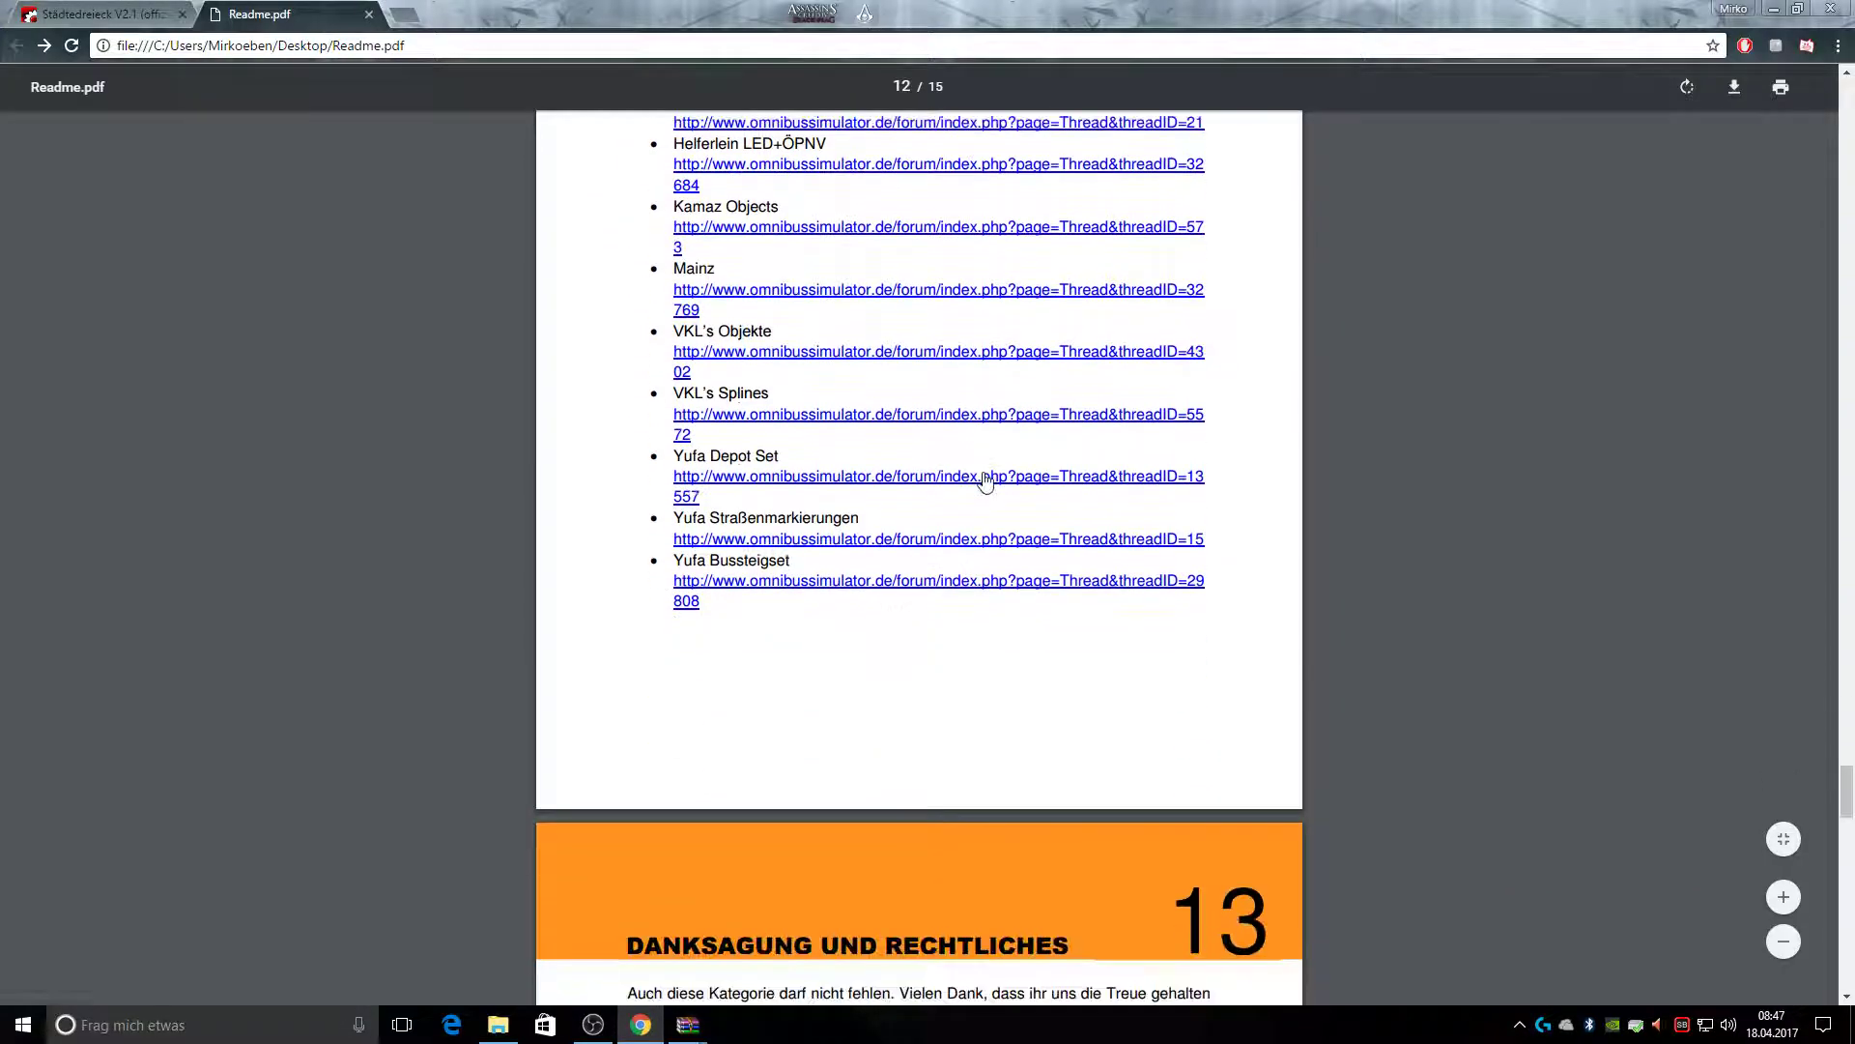
scroll(985, 432, up, 5)
scroll(986, 432, up, 3)
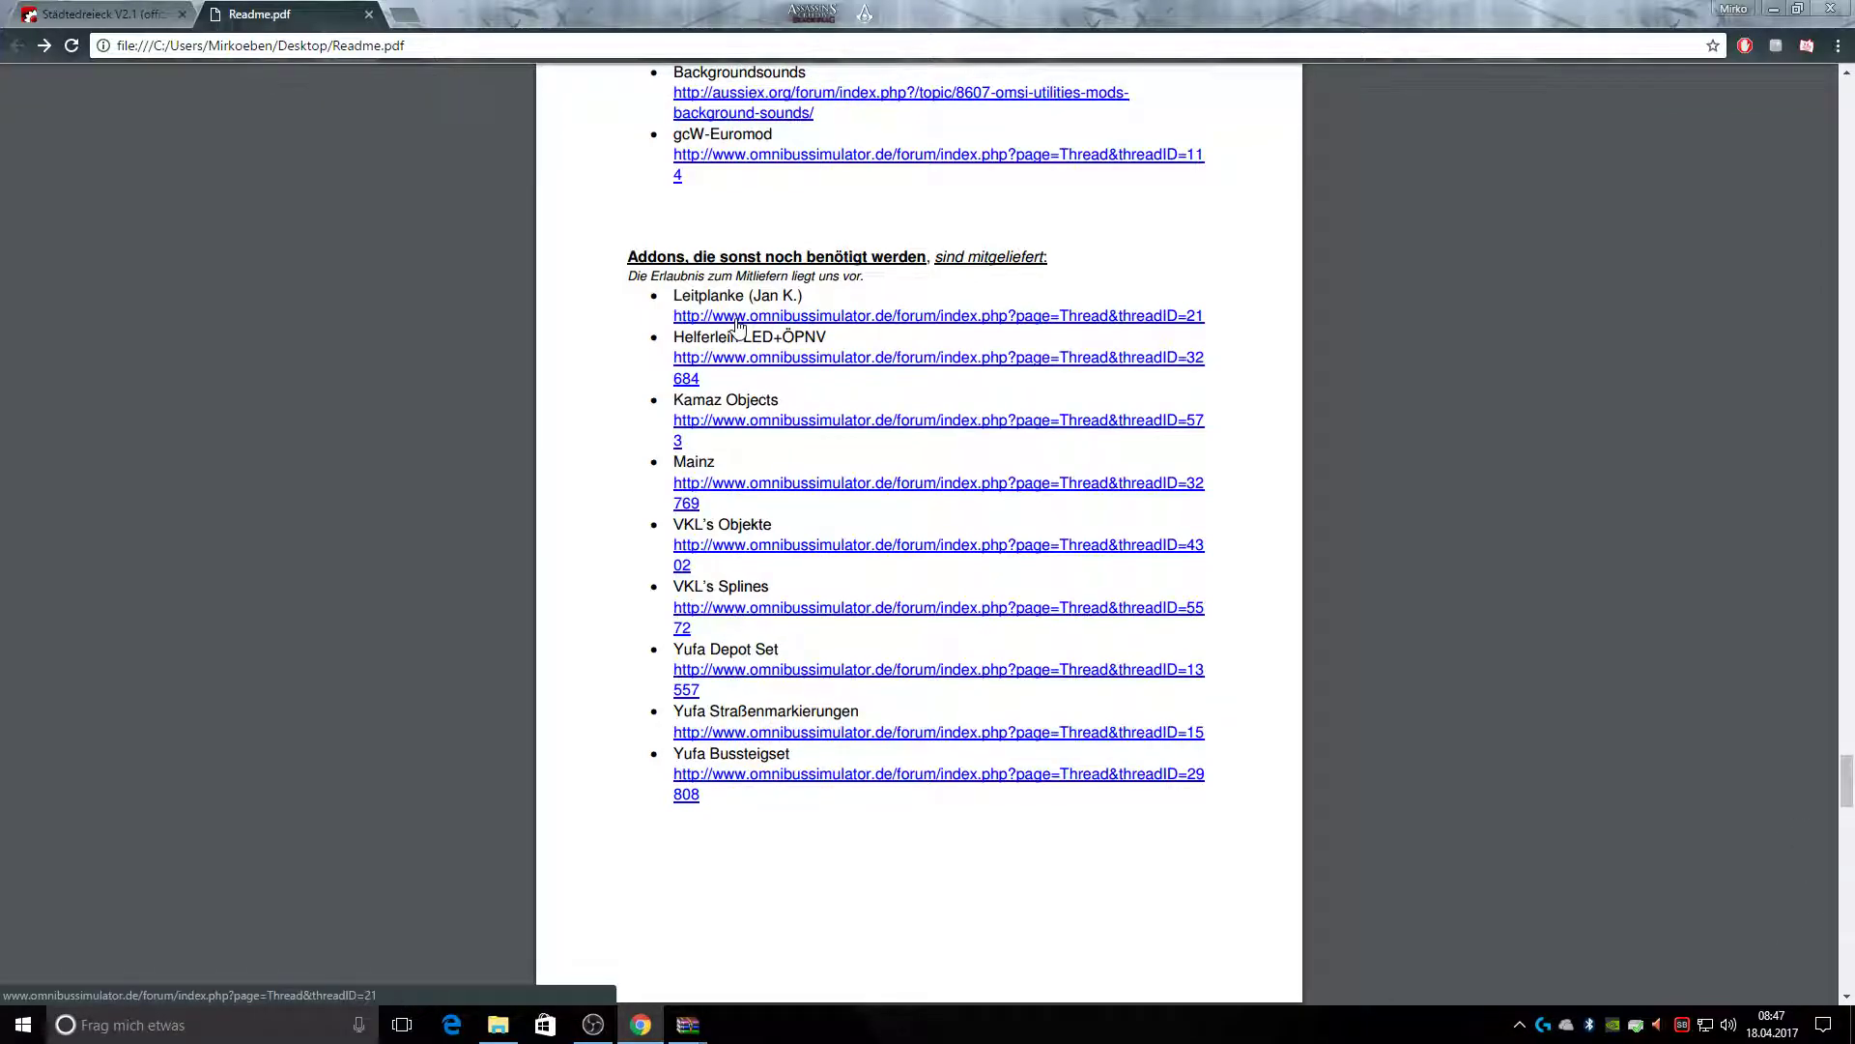
Minimize the browser and close the Sounds16.zip archive
click(1778, 8)
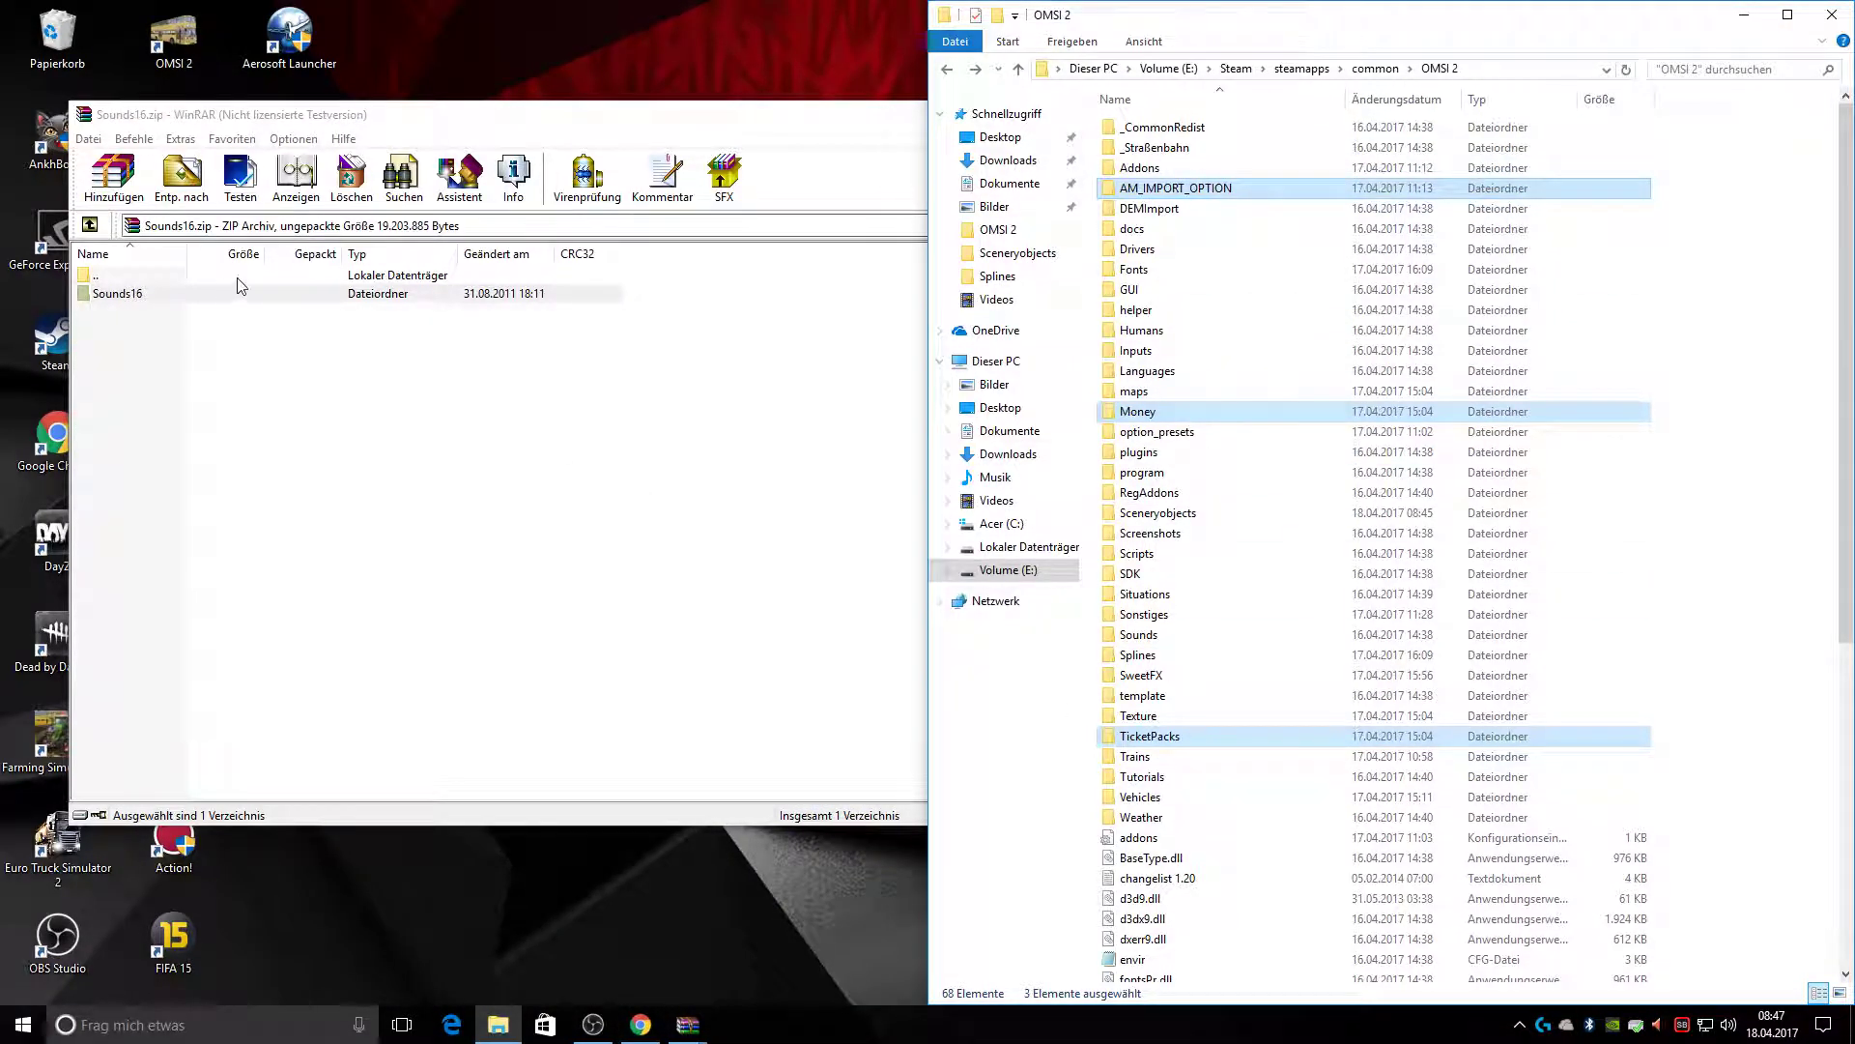
click(522, 136)
click(1442, 114)
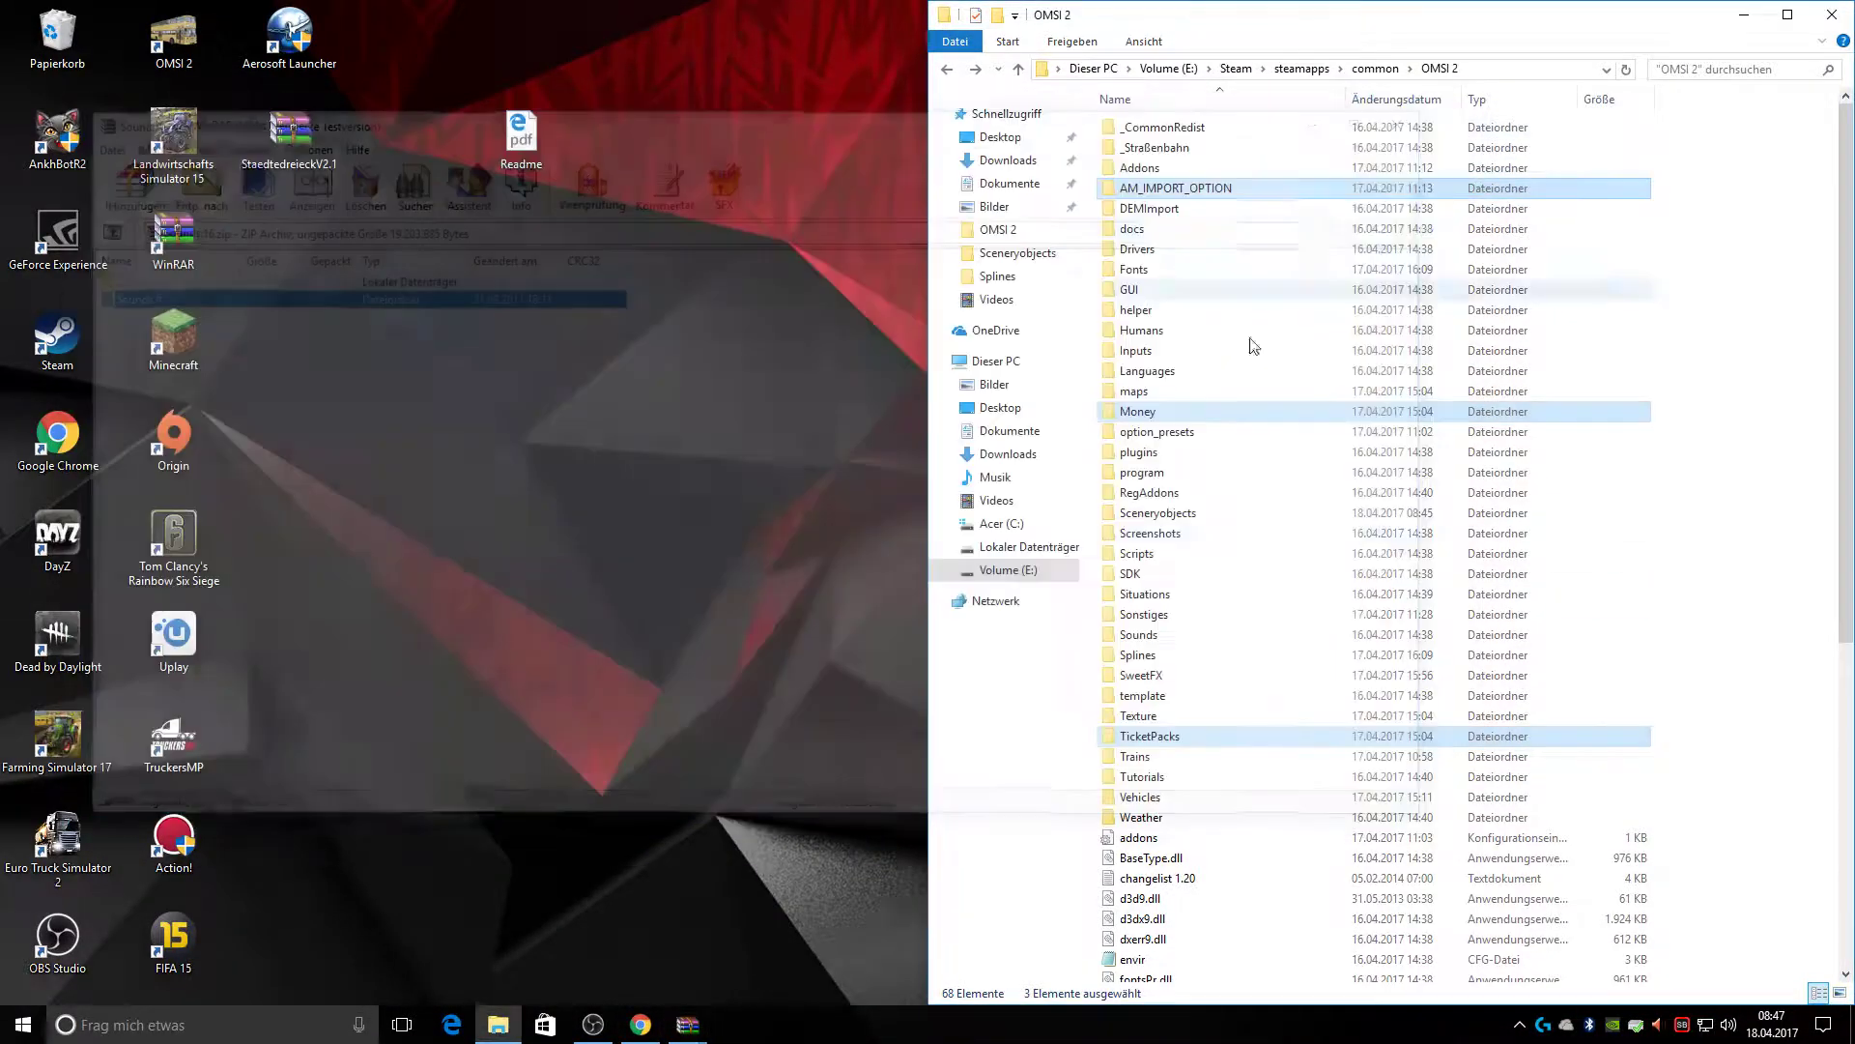
Bring up StaedtedreieckV2.1.rar and arrange it side by side with the OMSI 2 folder window, each filling half the screen
mouse_move(677, 1028)
click(881, 874)
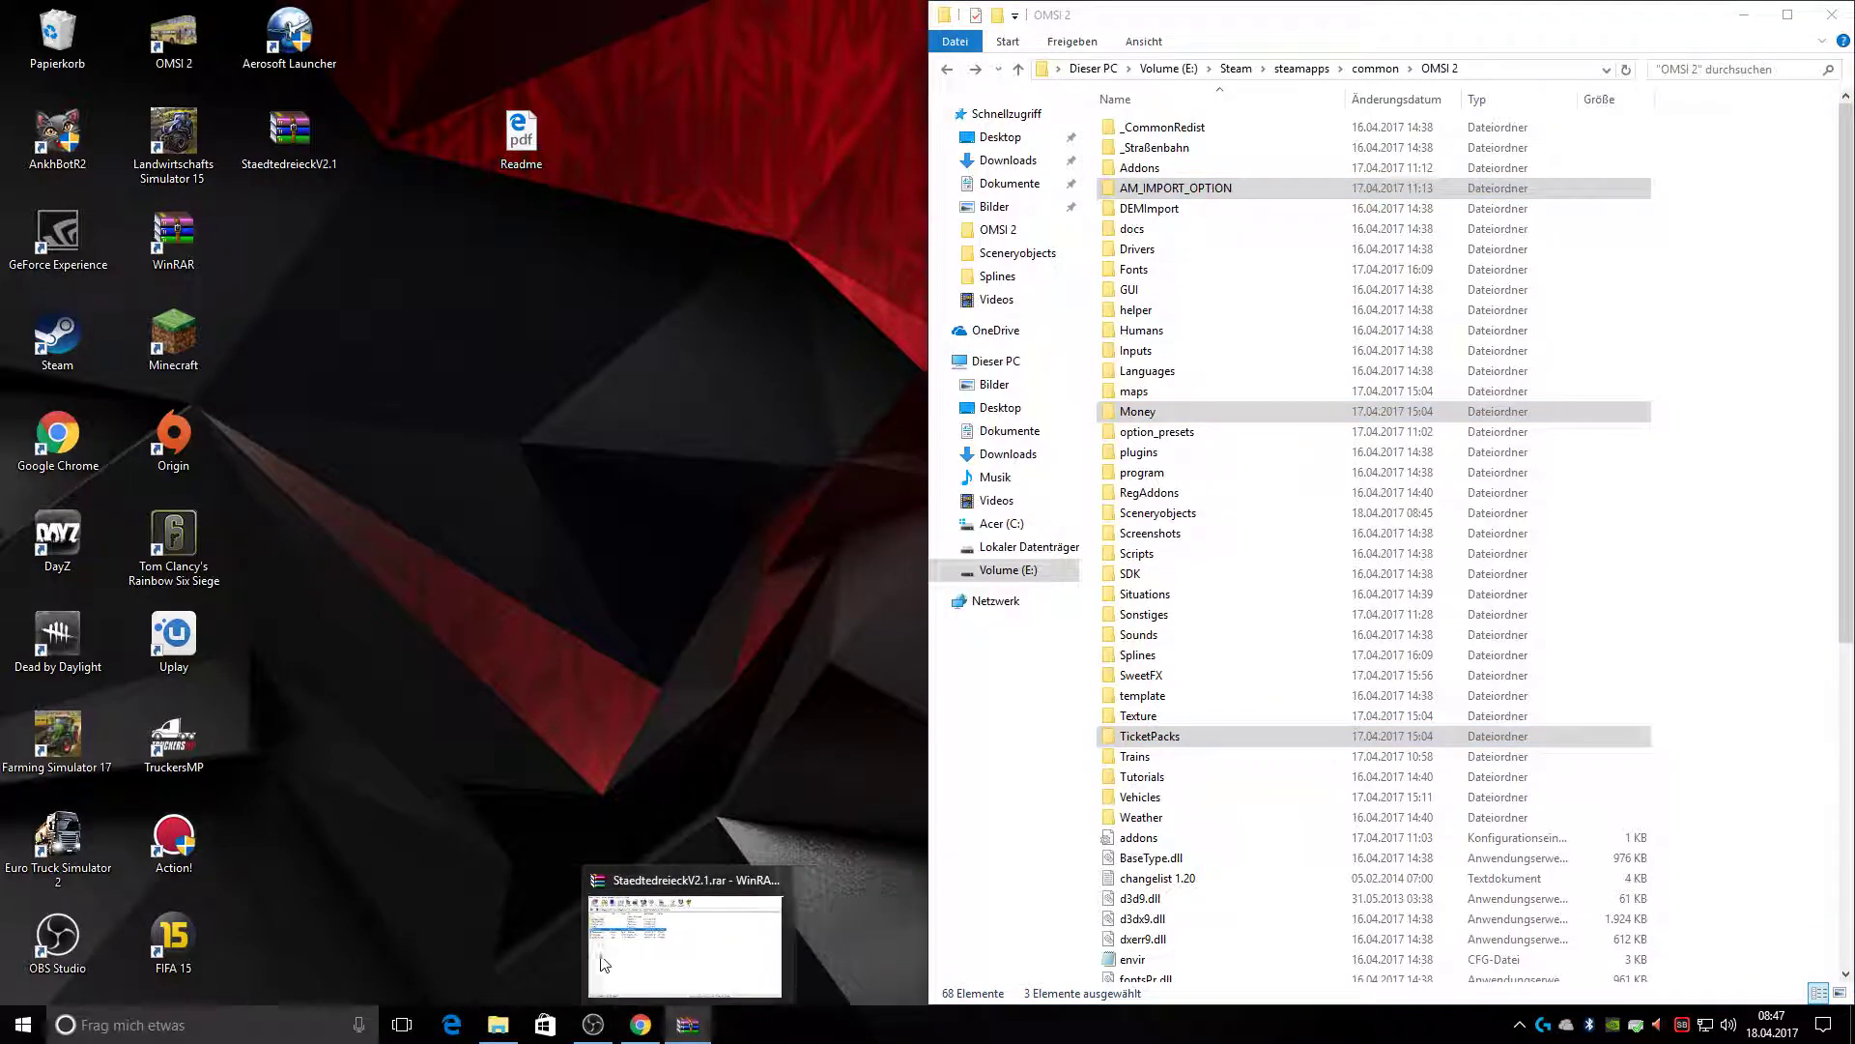
click(698, 904)
drag(633, 285, 633, 282)
click(932, 116)
key(super+Up)
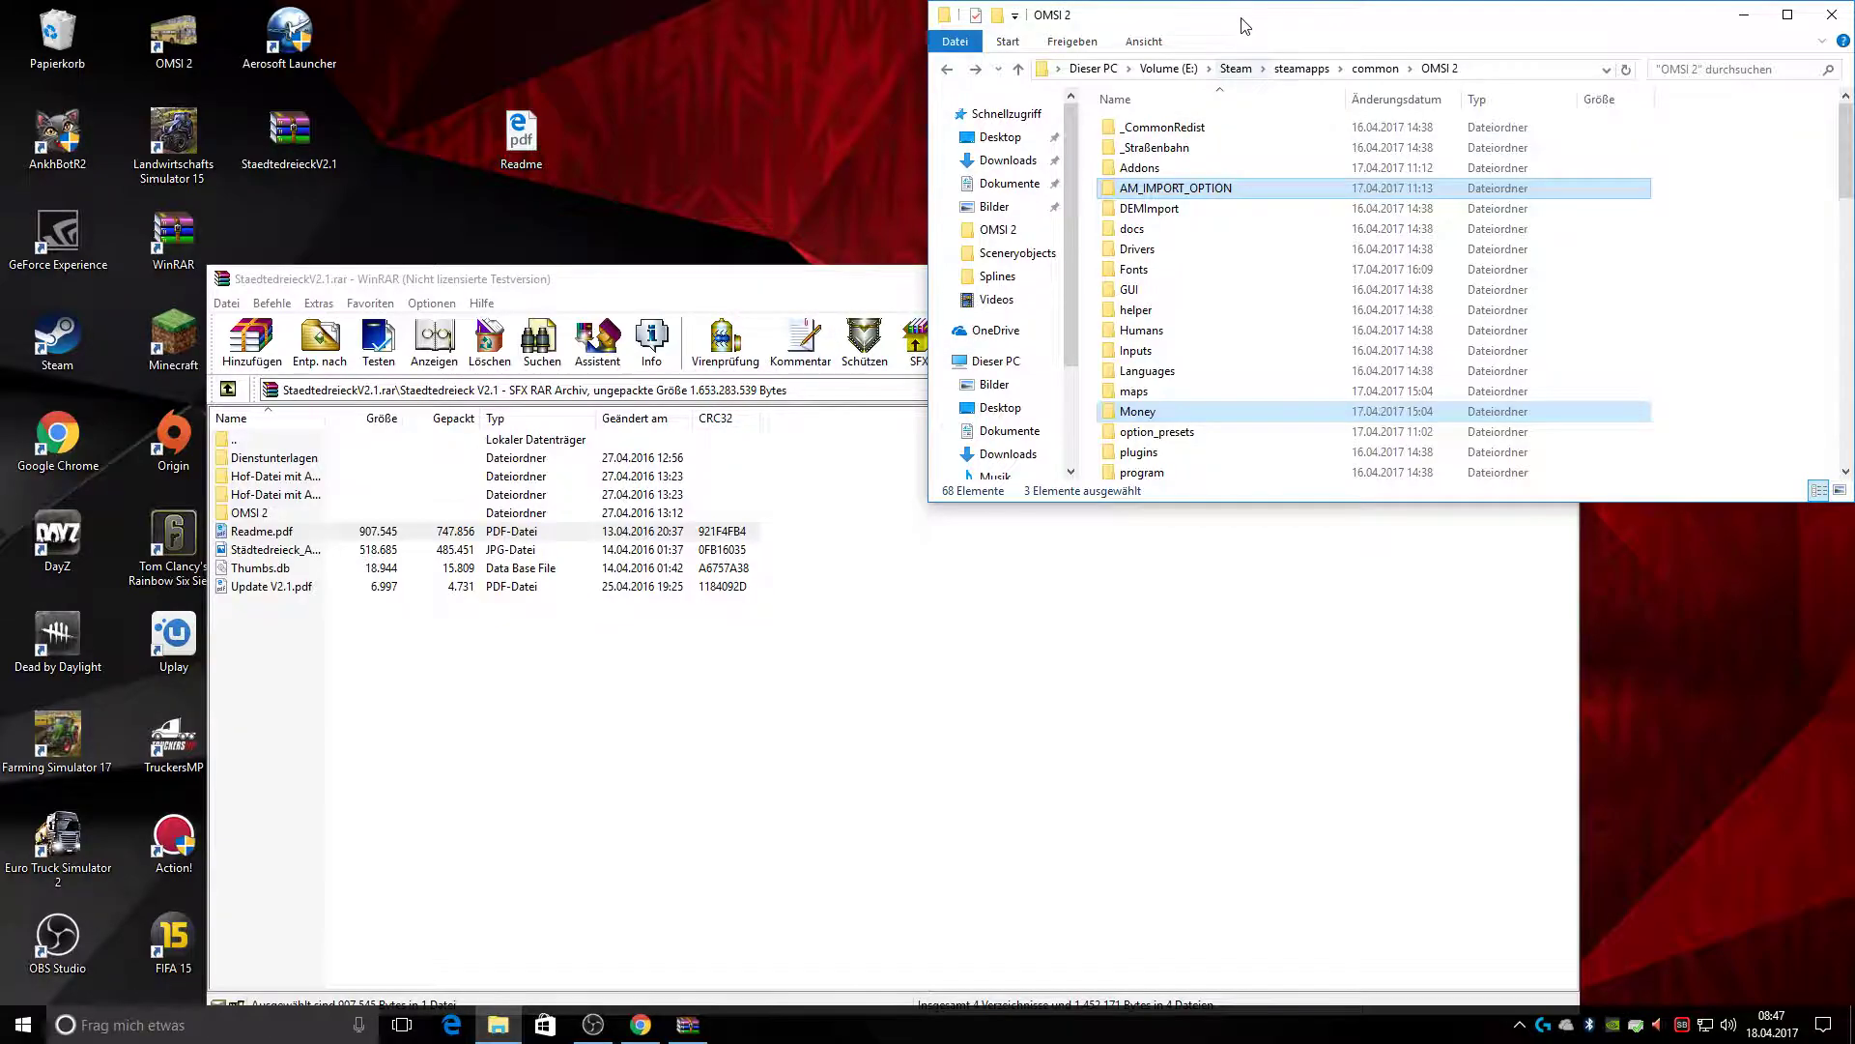
key(super+Down)
click(677, 290)
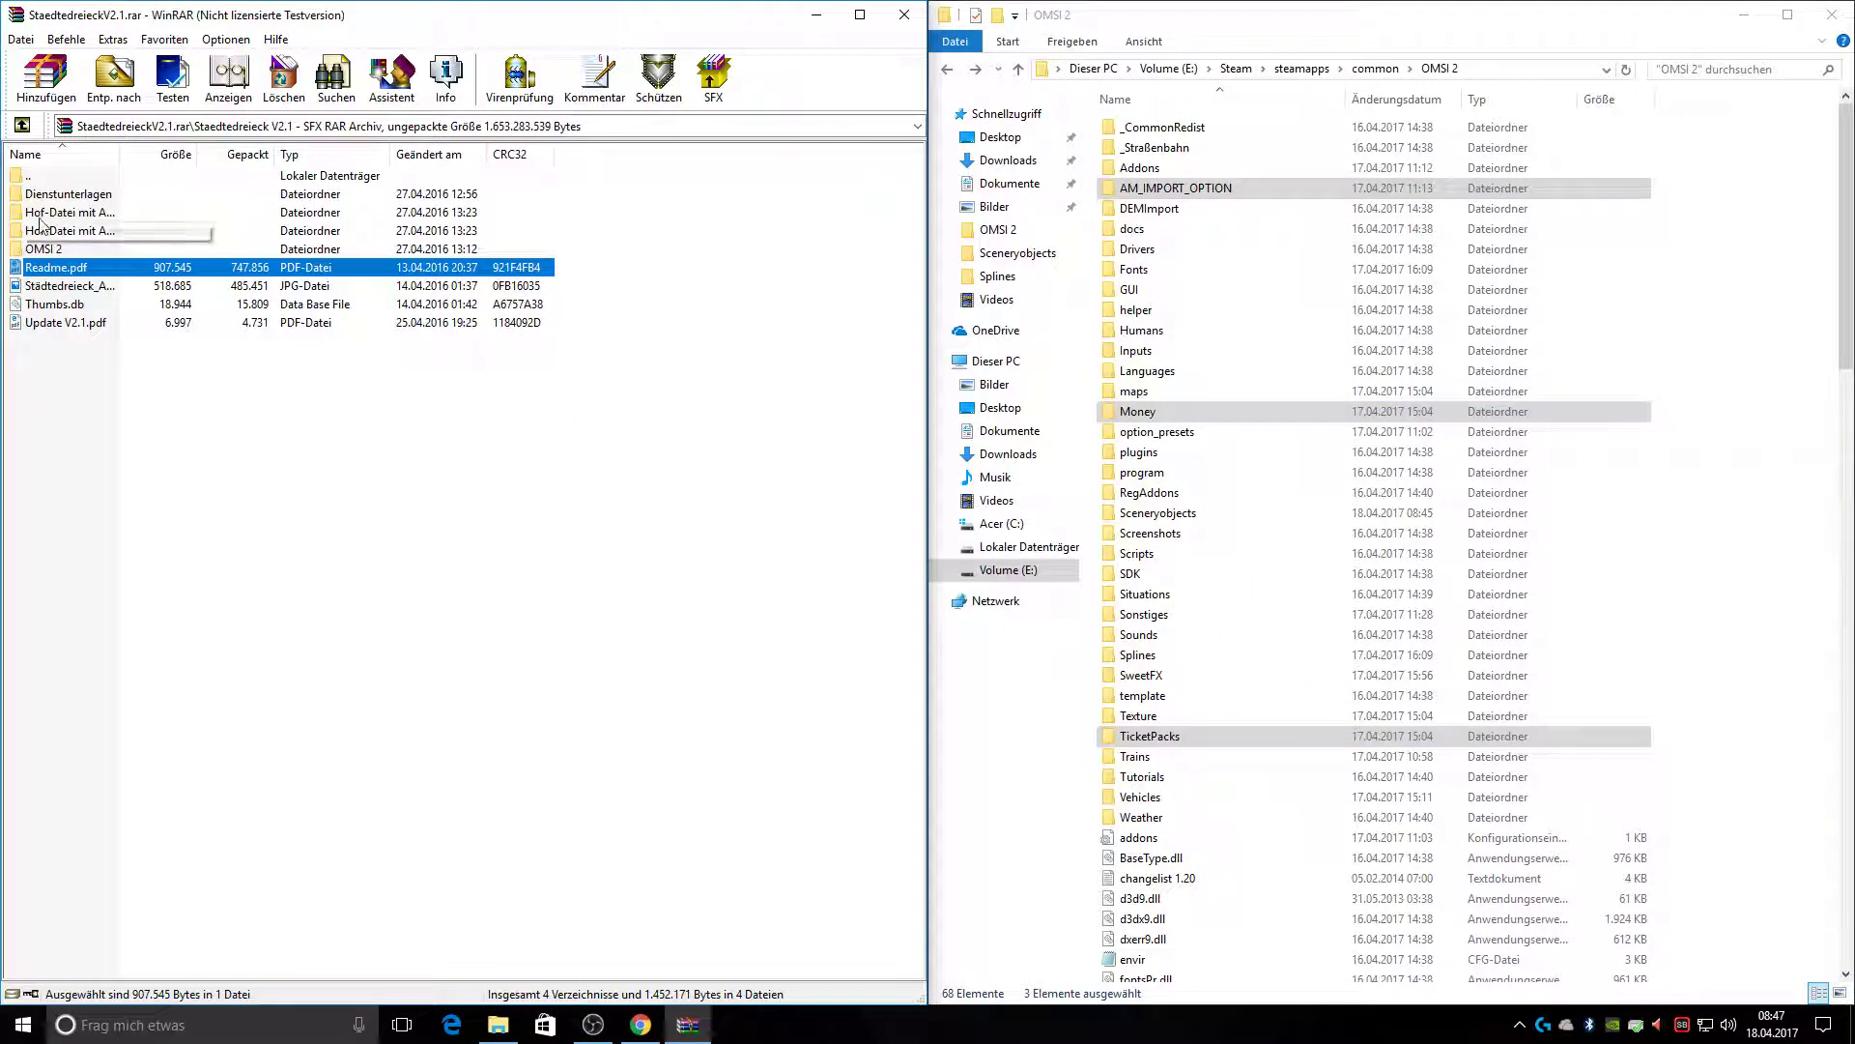
Extract all eight folders inside the archive's OMSI 2 folder into the game's OMSI 2 directory, overwriting existing files
click(55, 253)
double_click(55, 254)
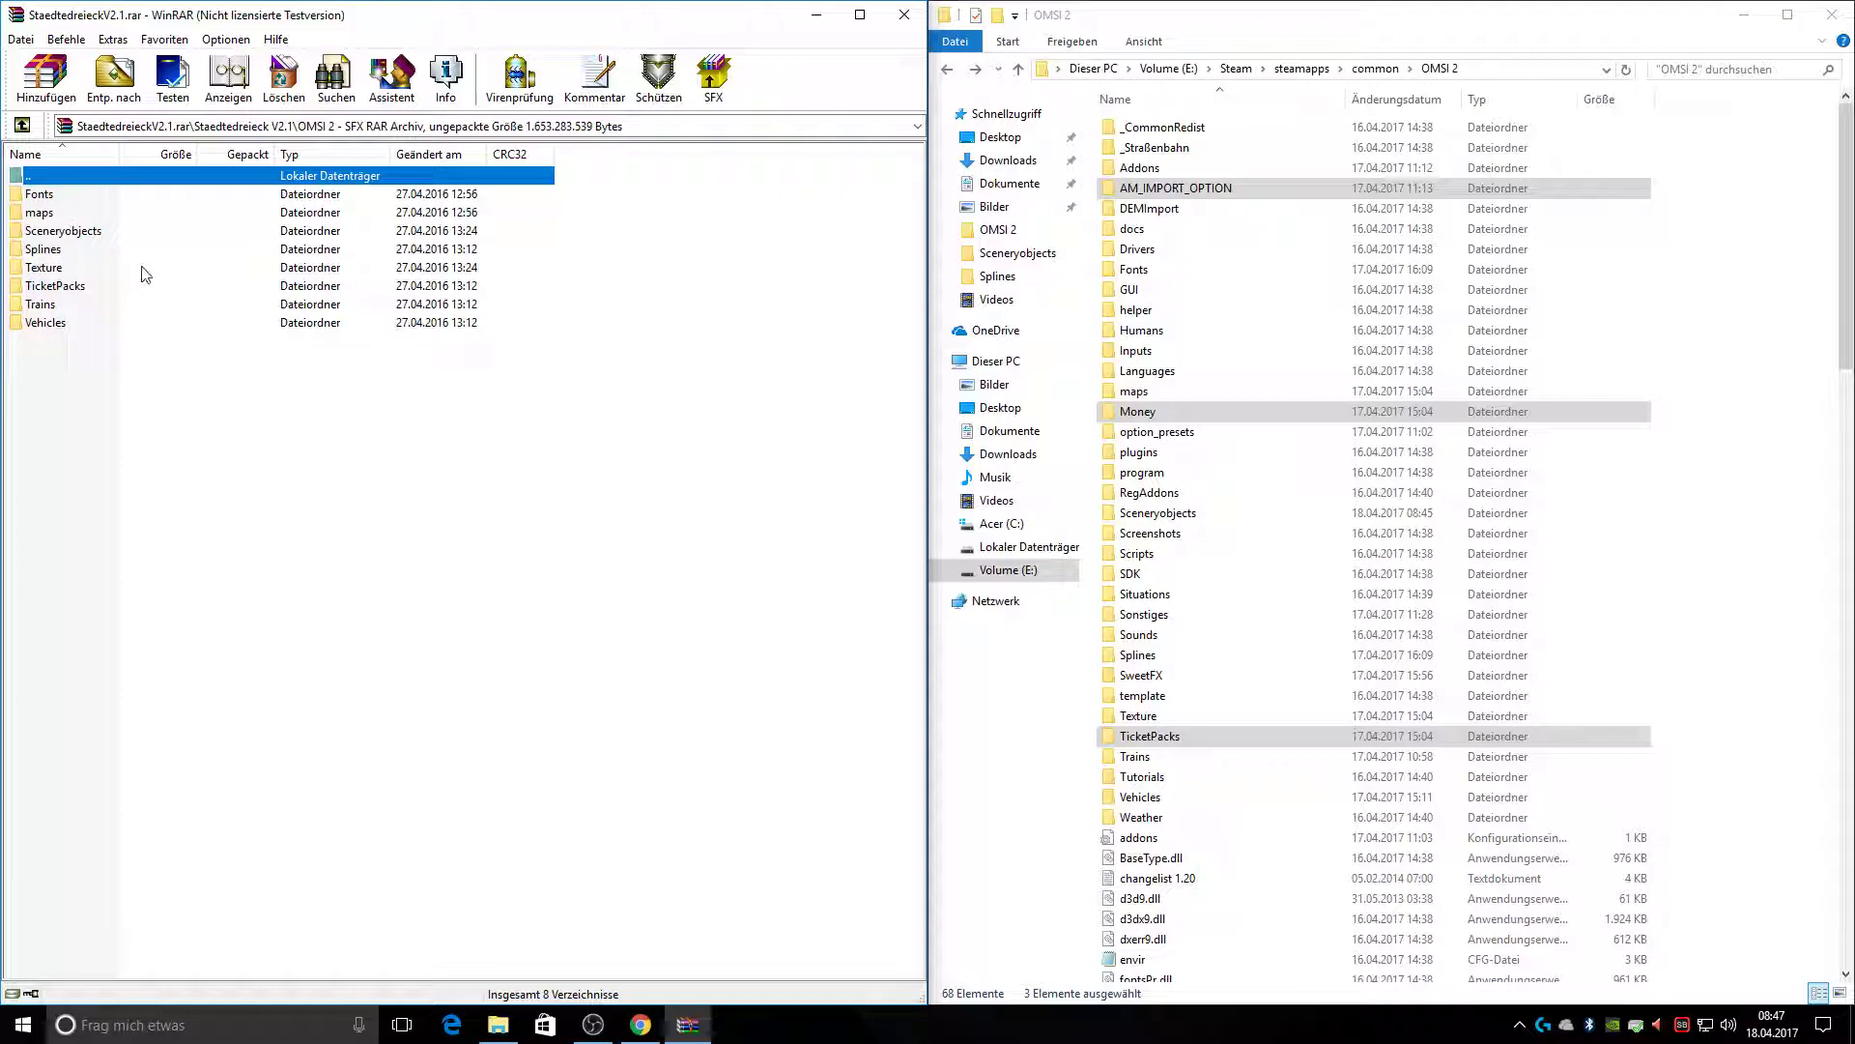
drag(73, 380, 56, 194)
drag(119, 257, 1786, 355)
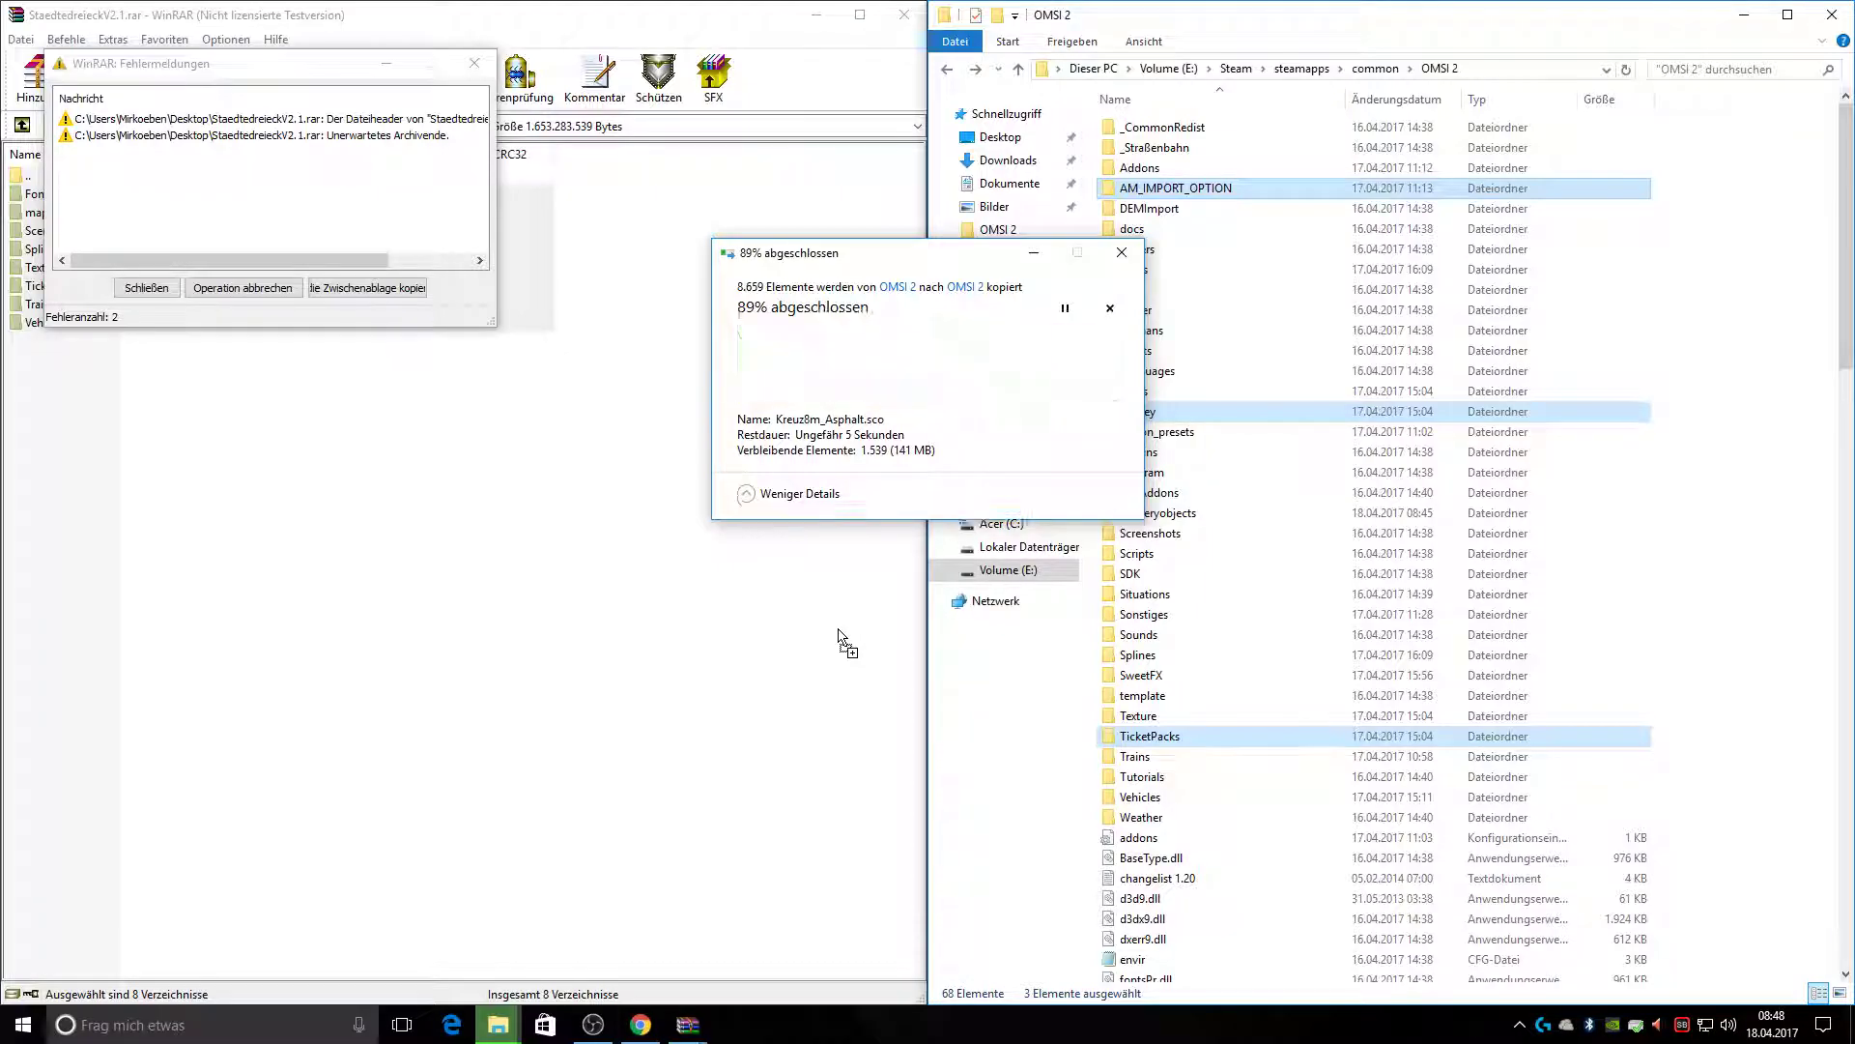
click(880, 386)
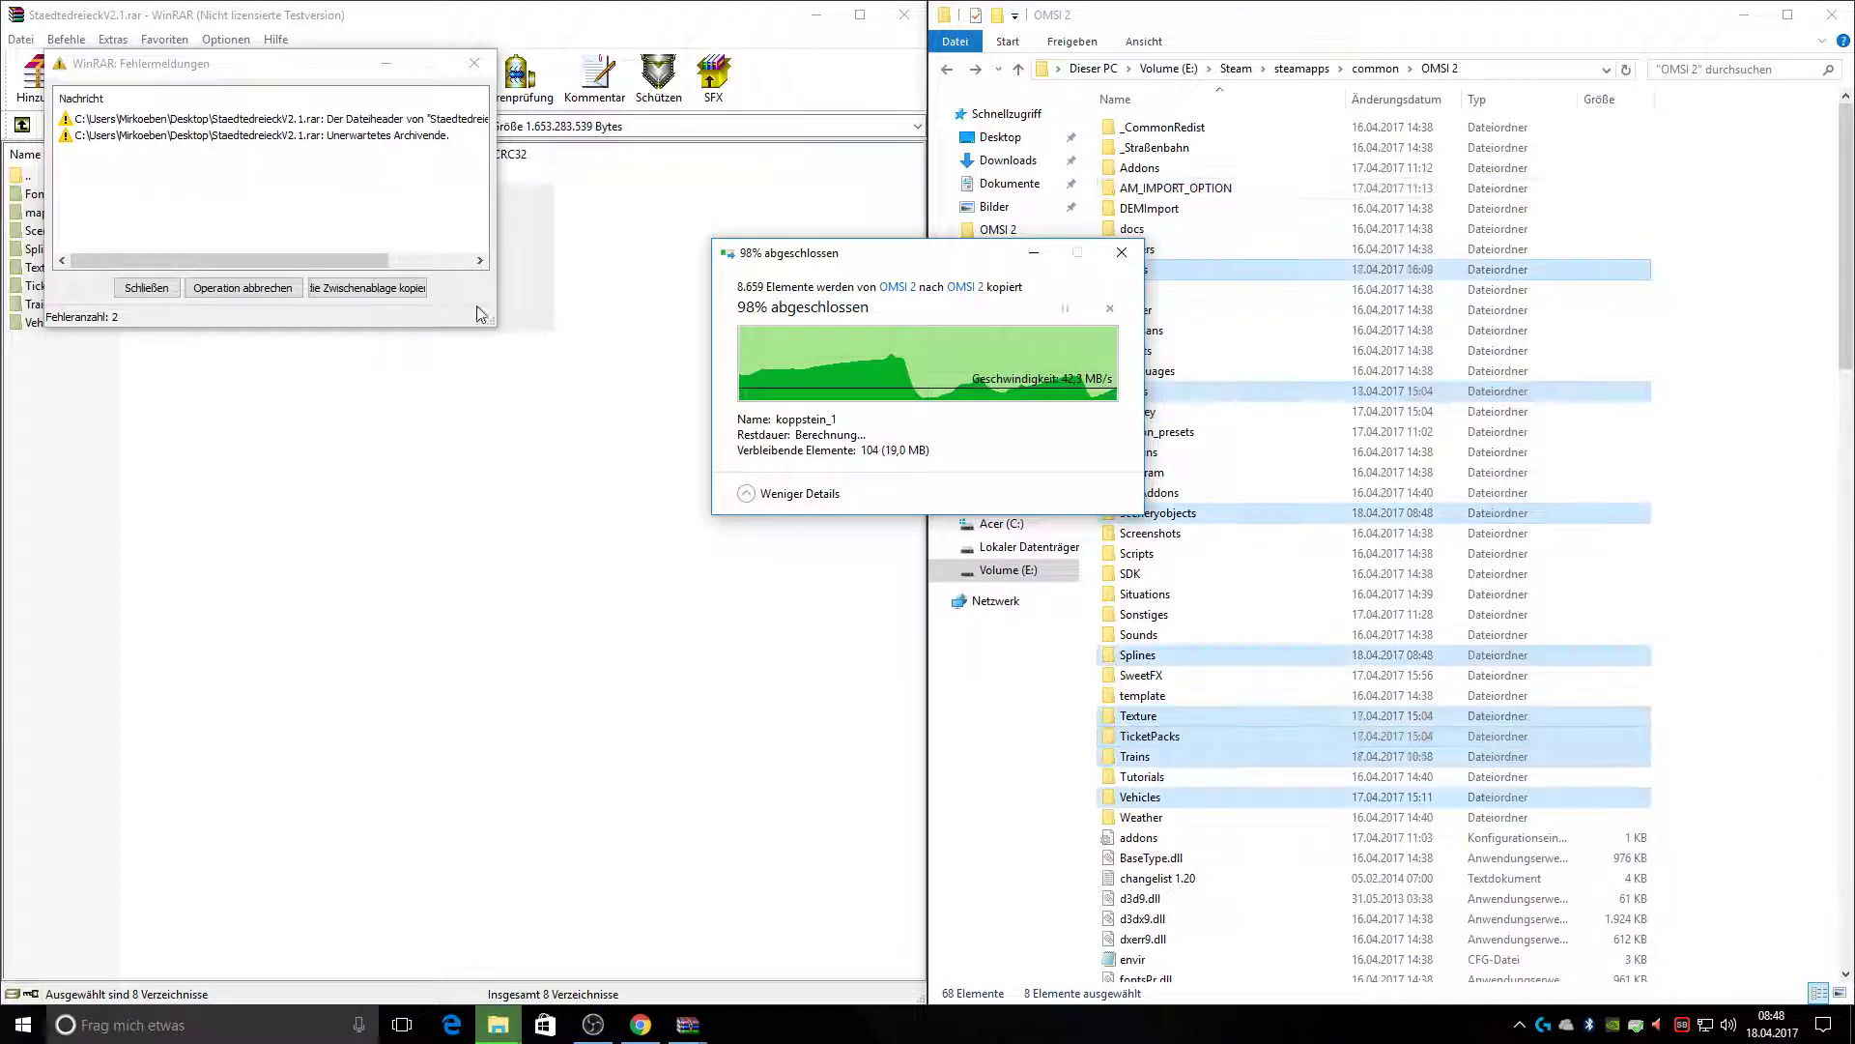
Read the full WinRAR error messages, dismiss them, and close the archive and the OMSI 2 folder window
drag(381, 260, 464, 276)
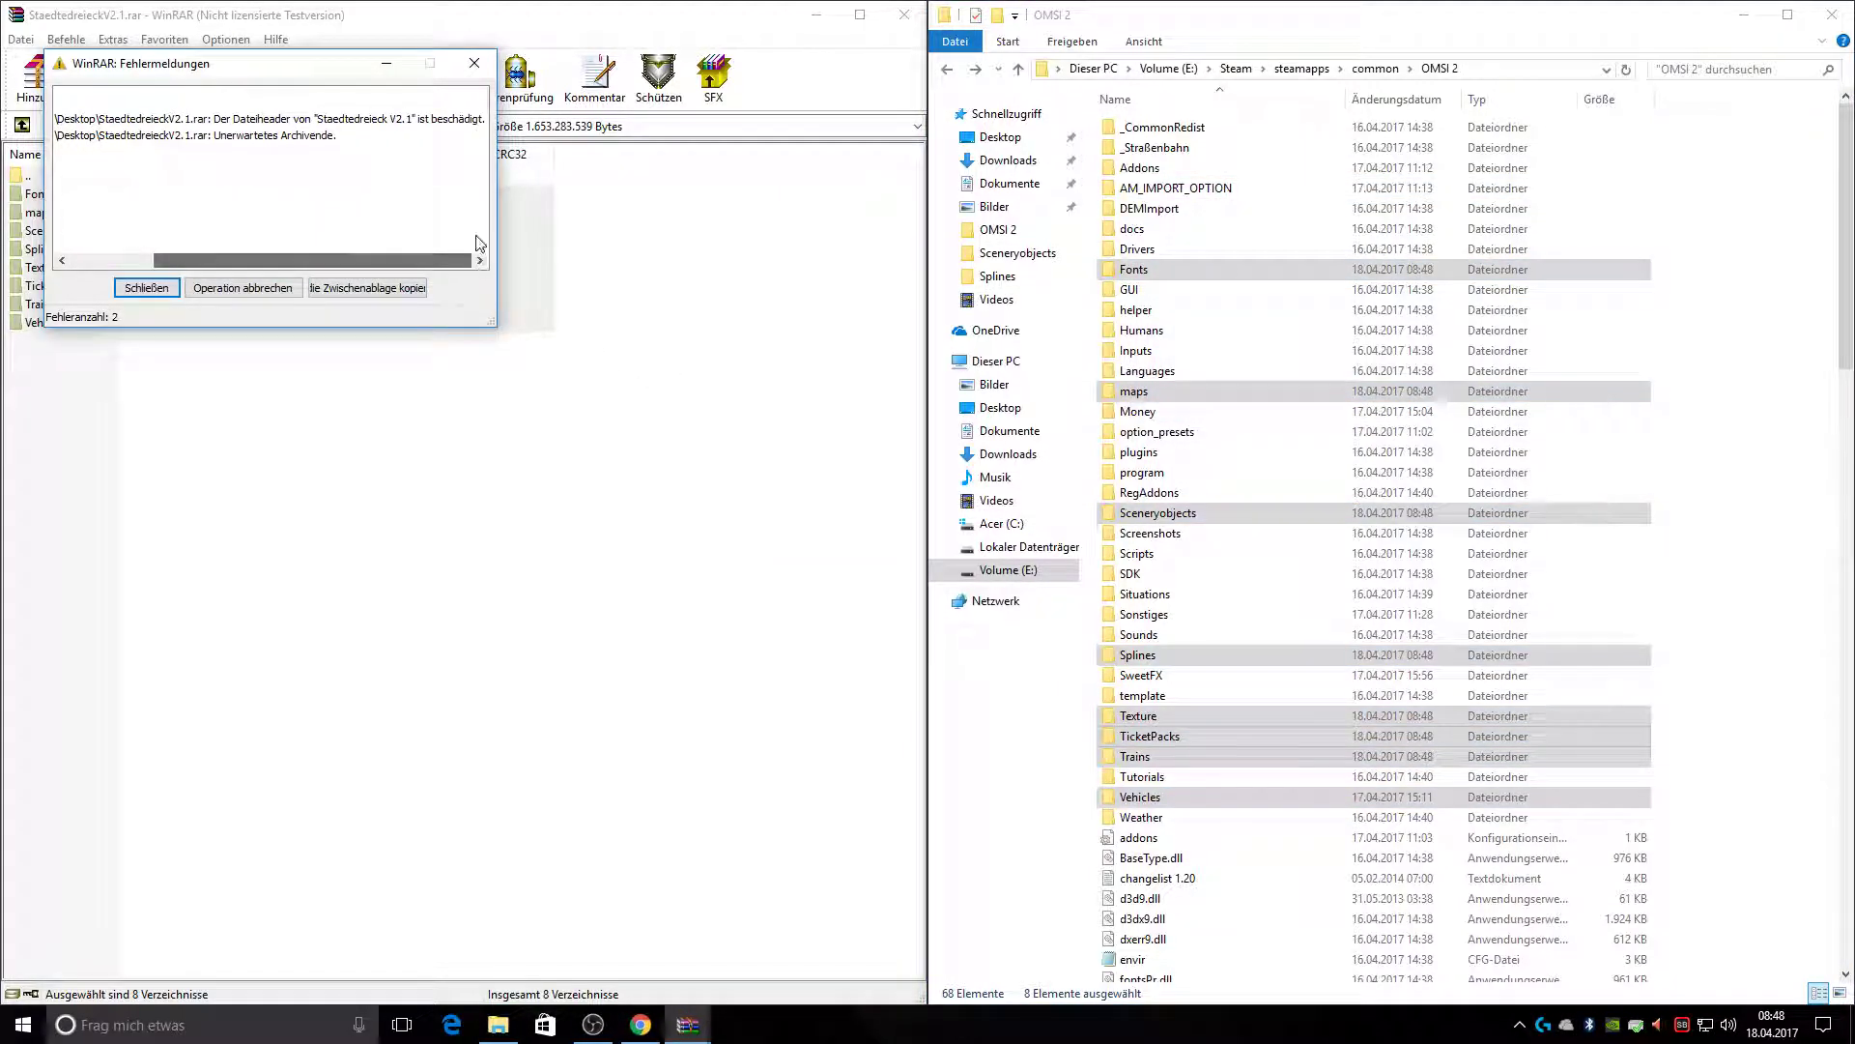
click(474, 63)
click(903, 14)
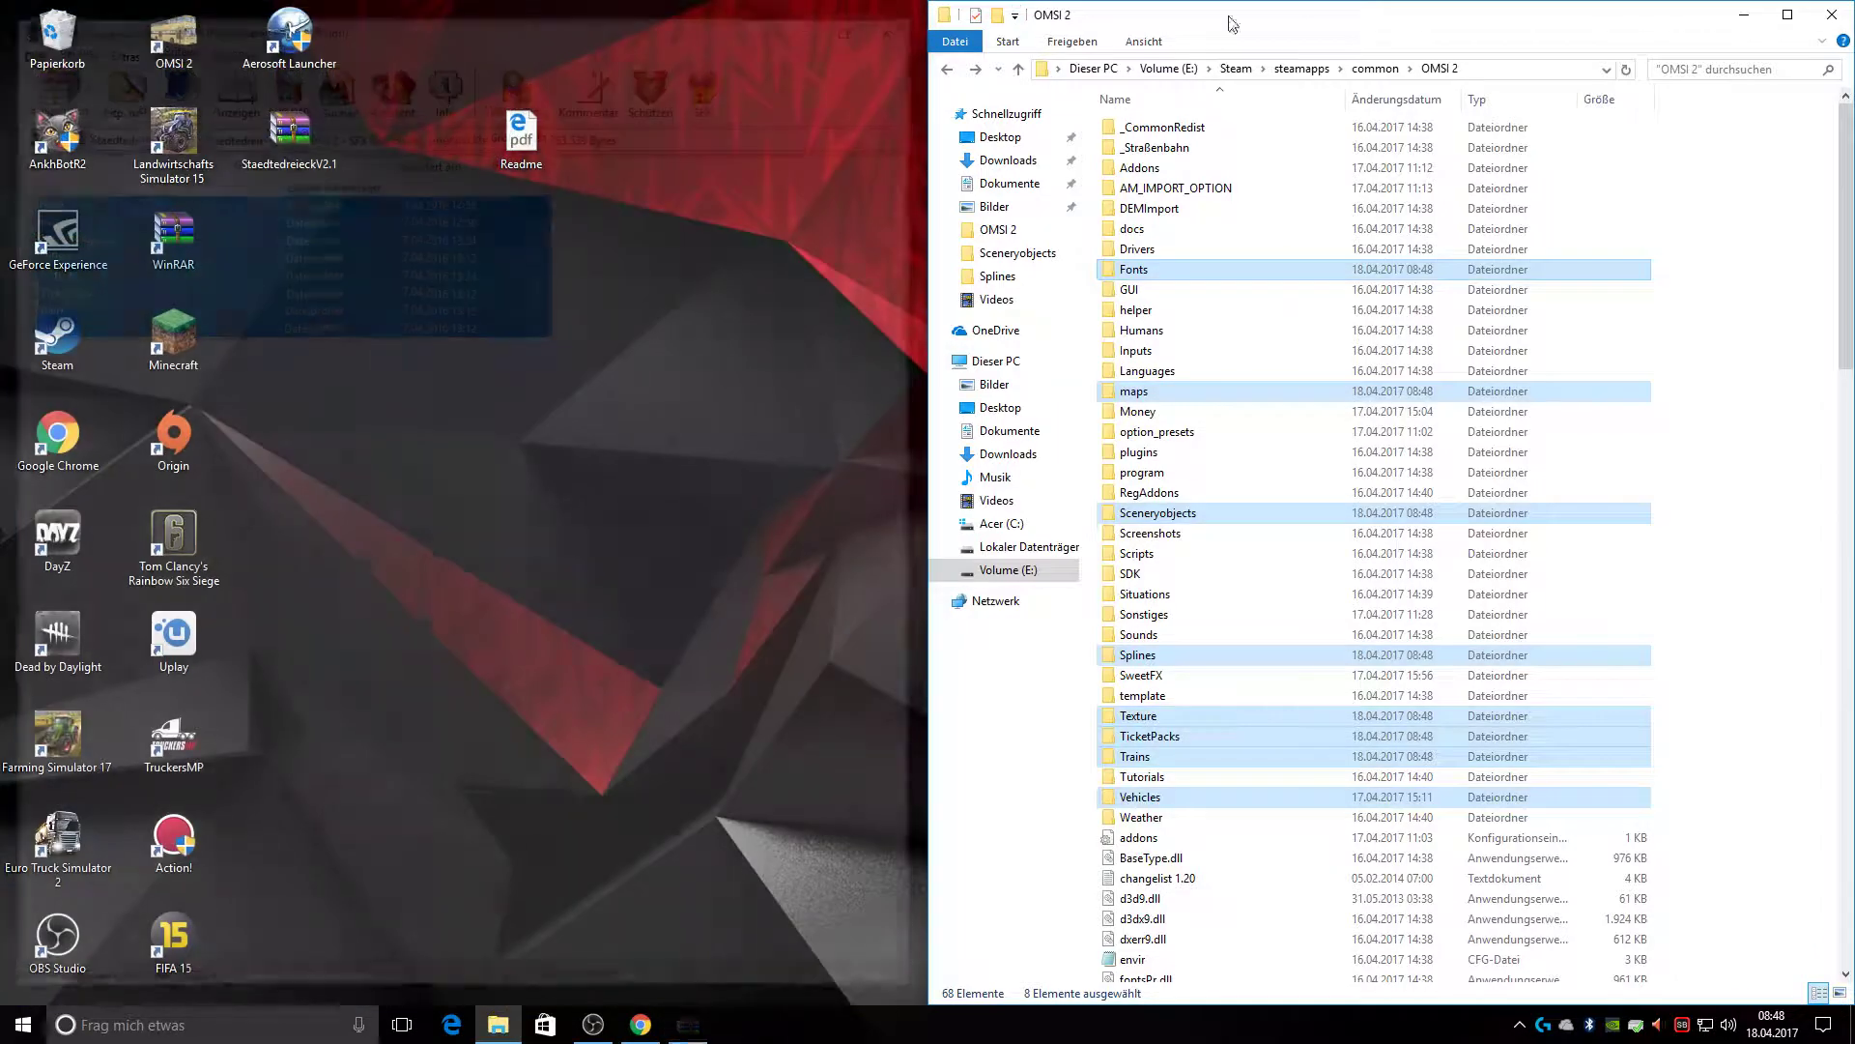
click(1831, 14)
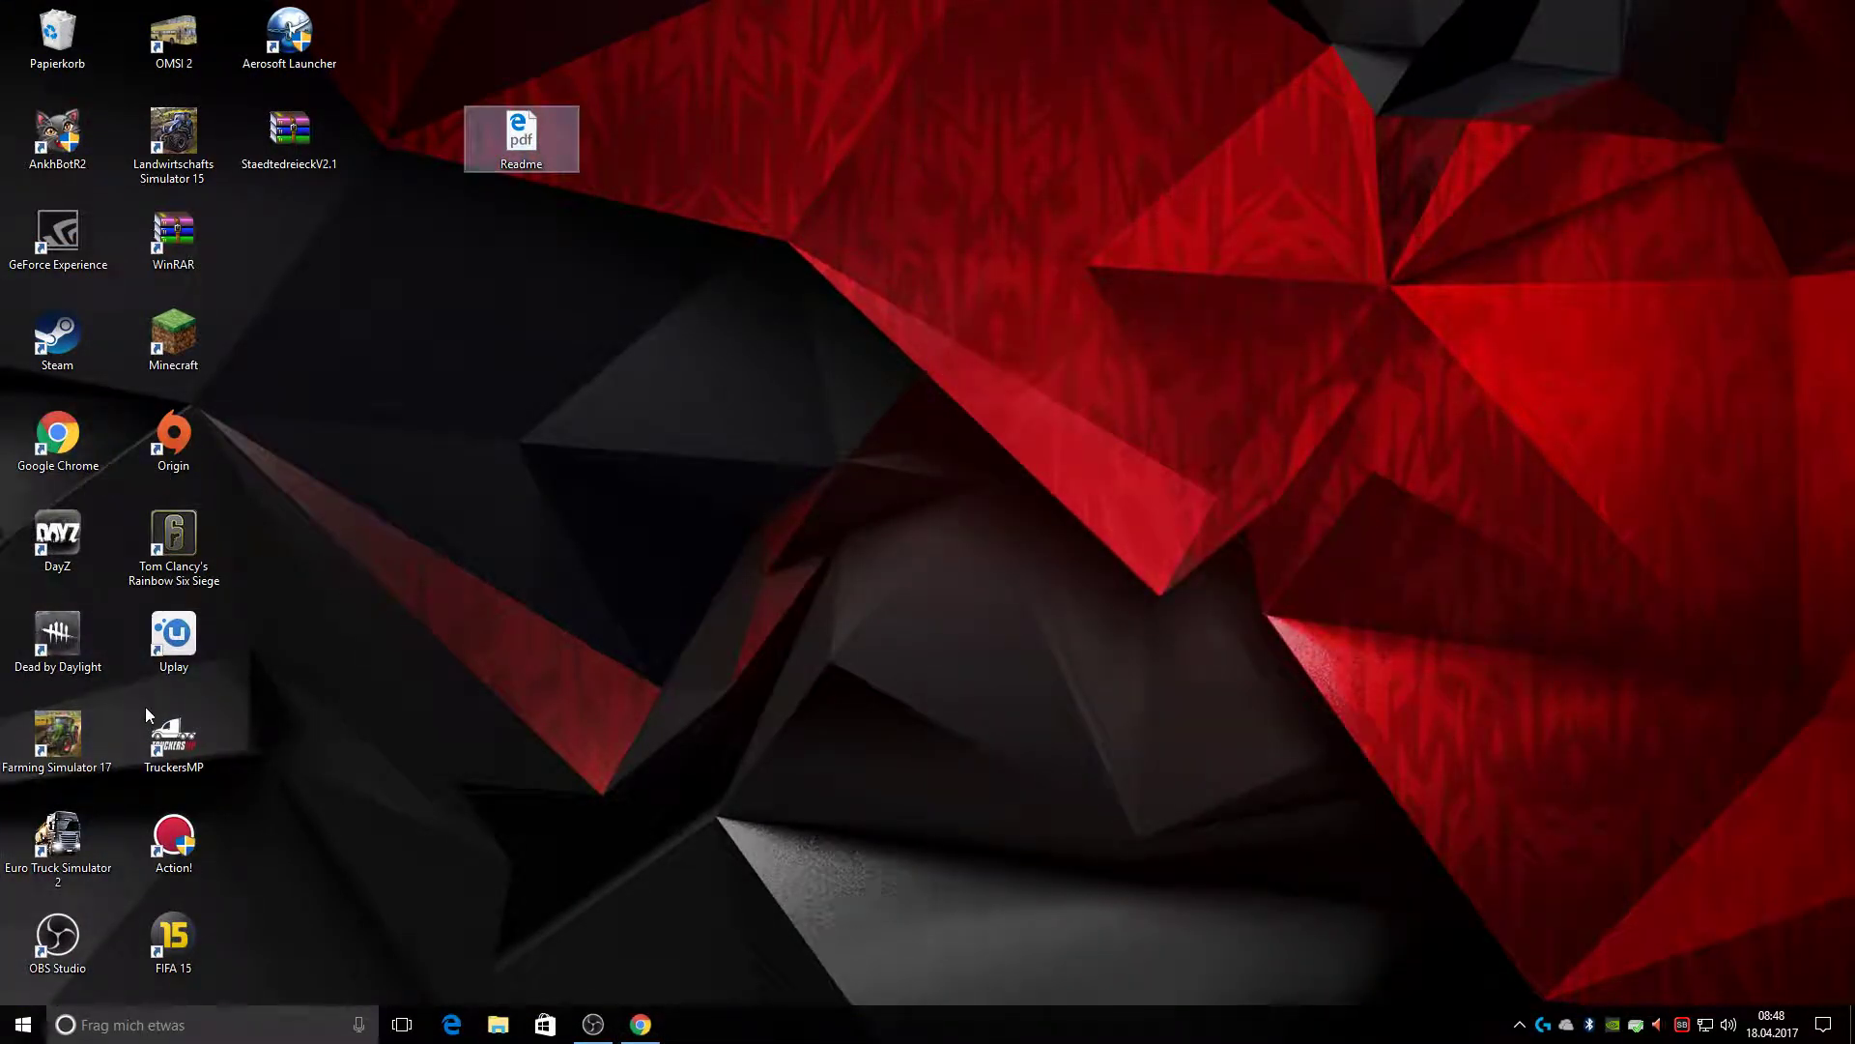
Launch OMSI 2 from the desktop and choose the Städtedreieck 2 map, loaded without buses
click(176, 61)
double_click(176, 61)
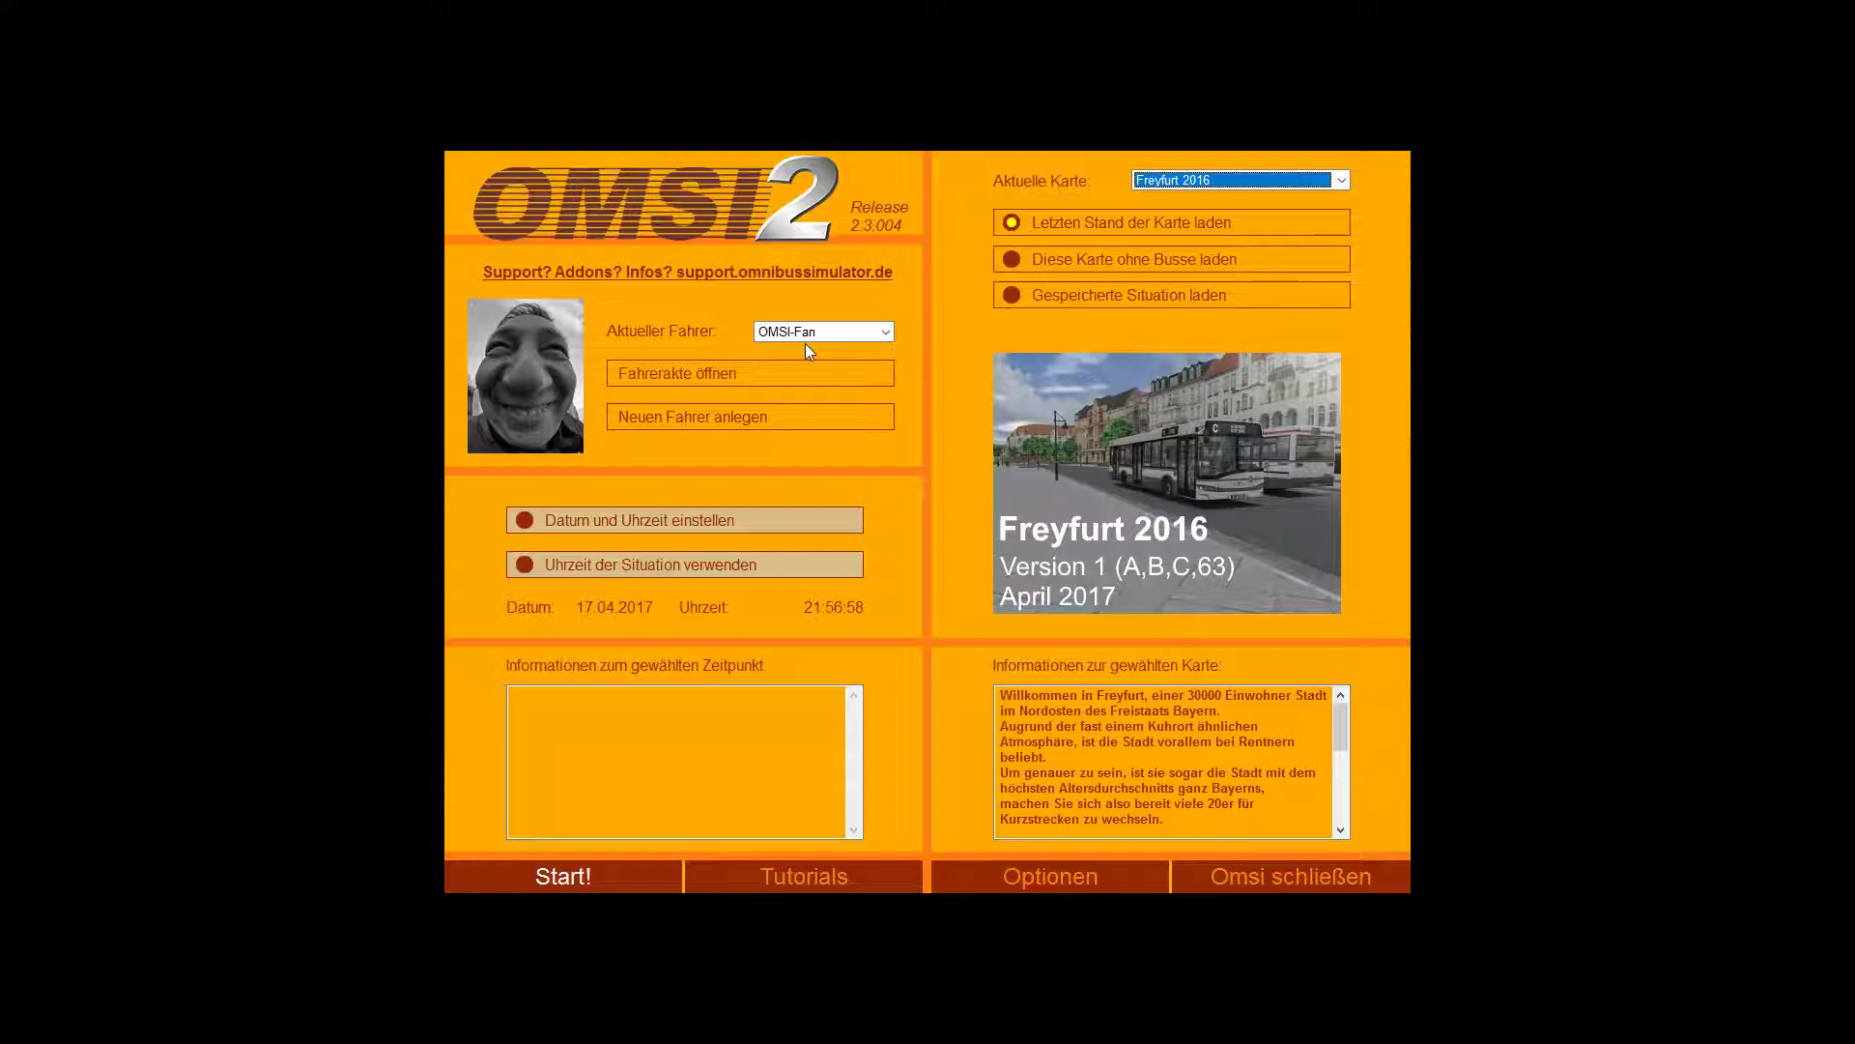
click(1203, 258)
click(1234, 183)
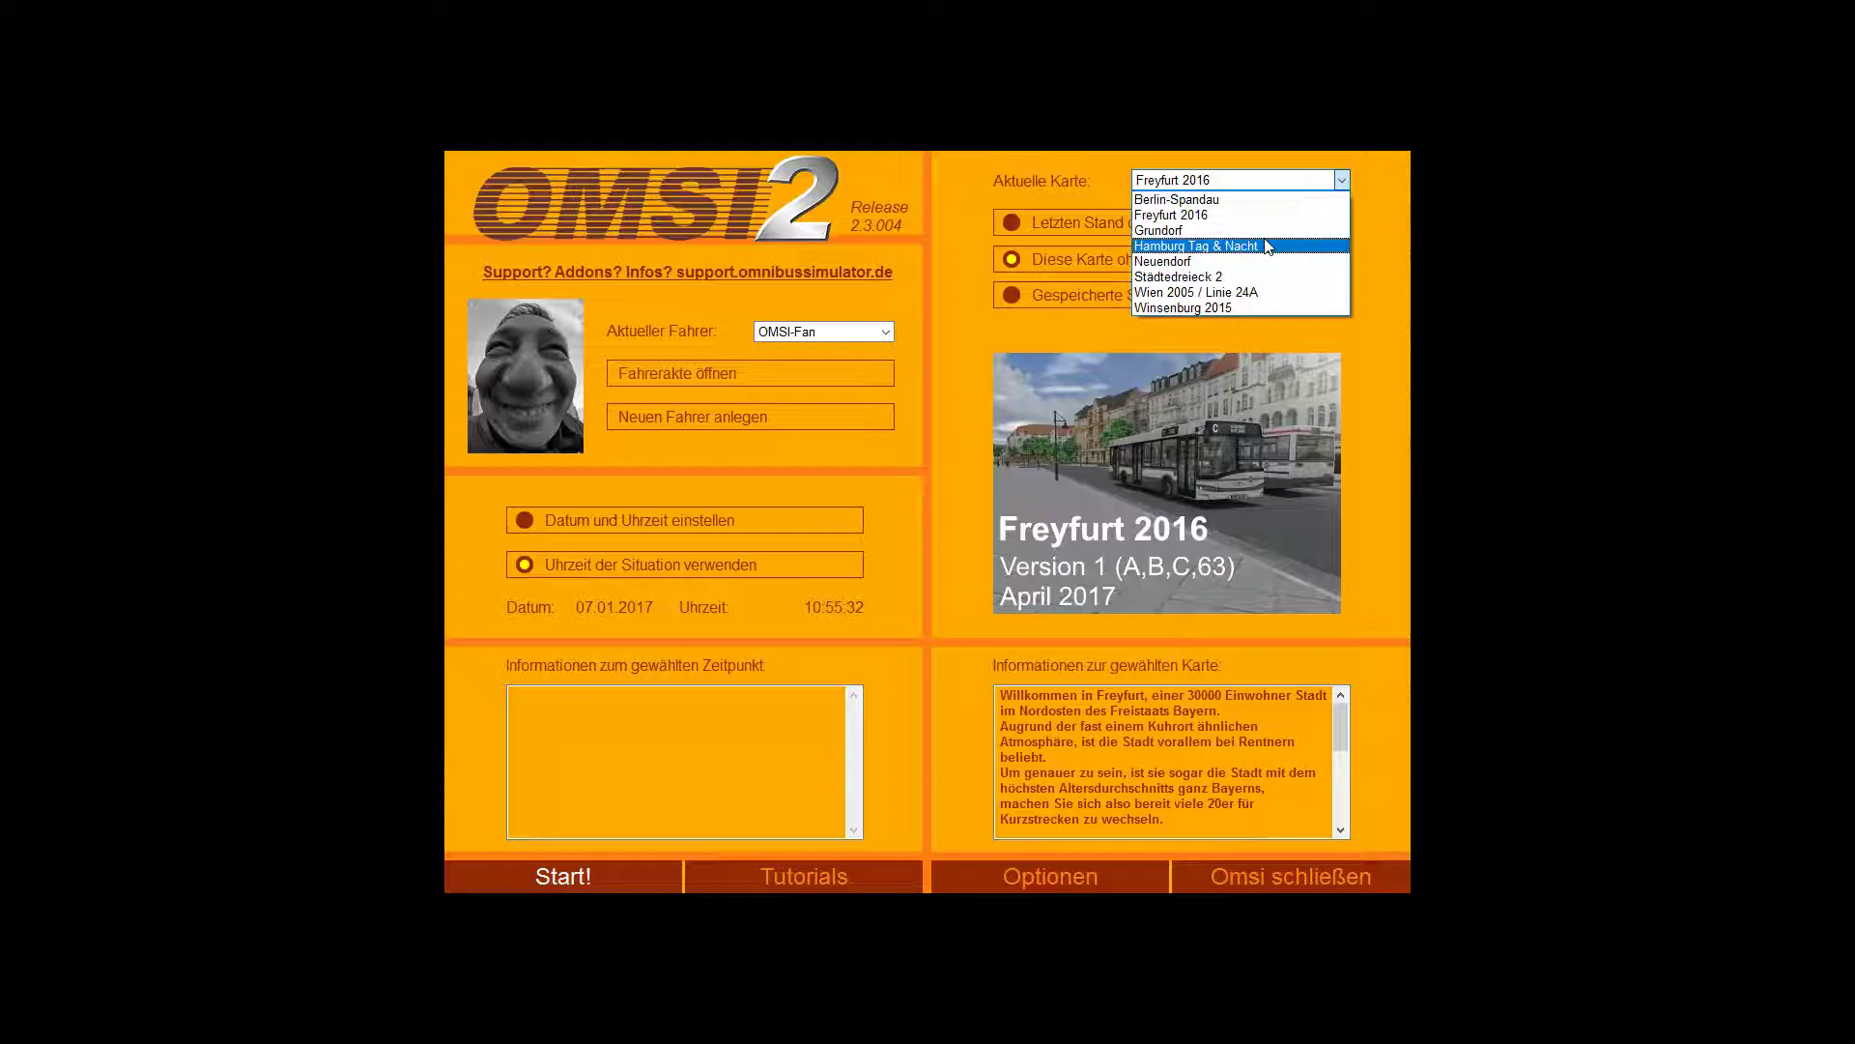
click(1172, 278)
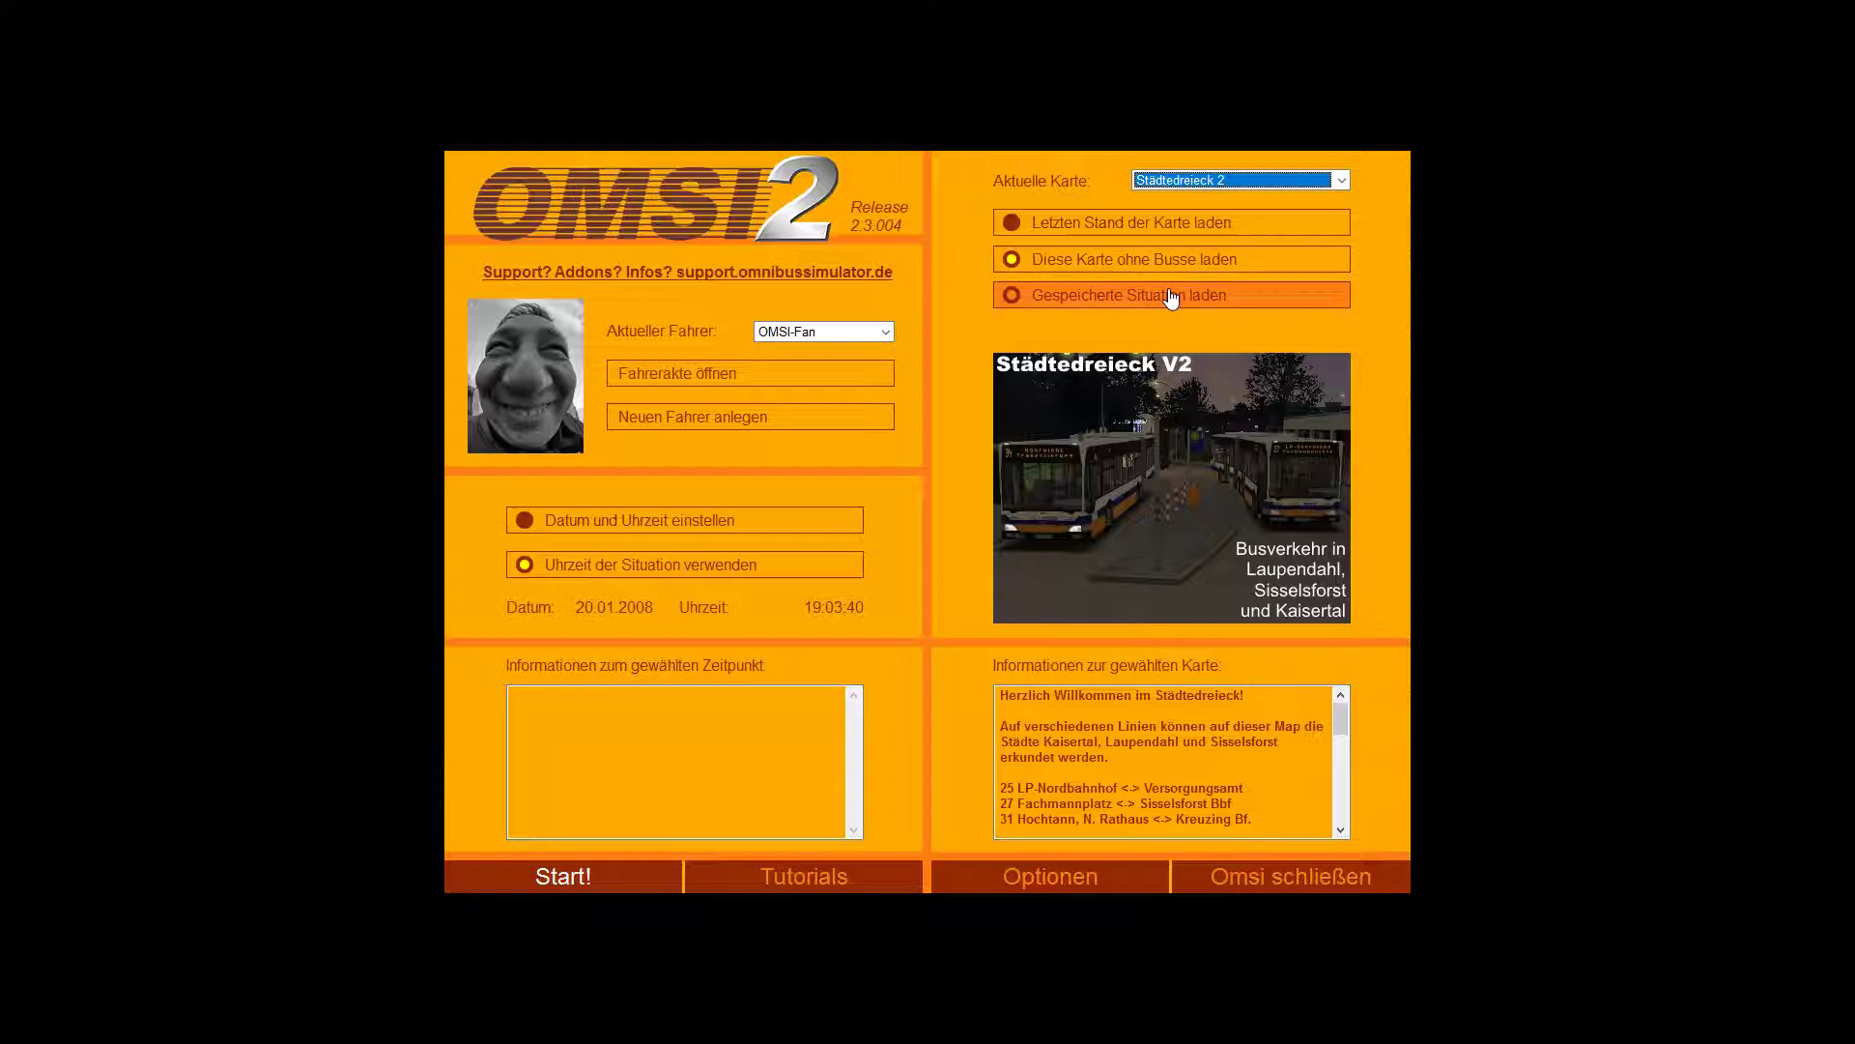
Set the situation's time and date to the real time, real date and real year
click(816, 522)
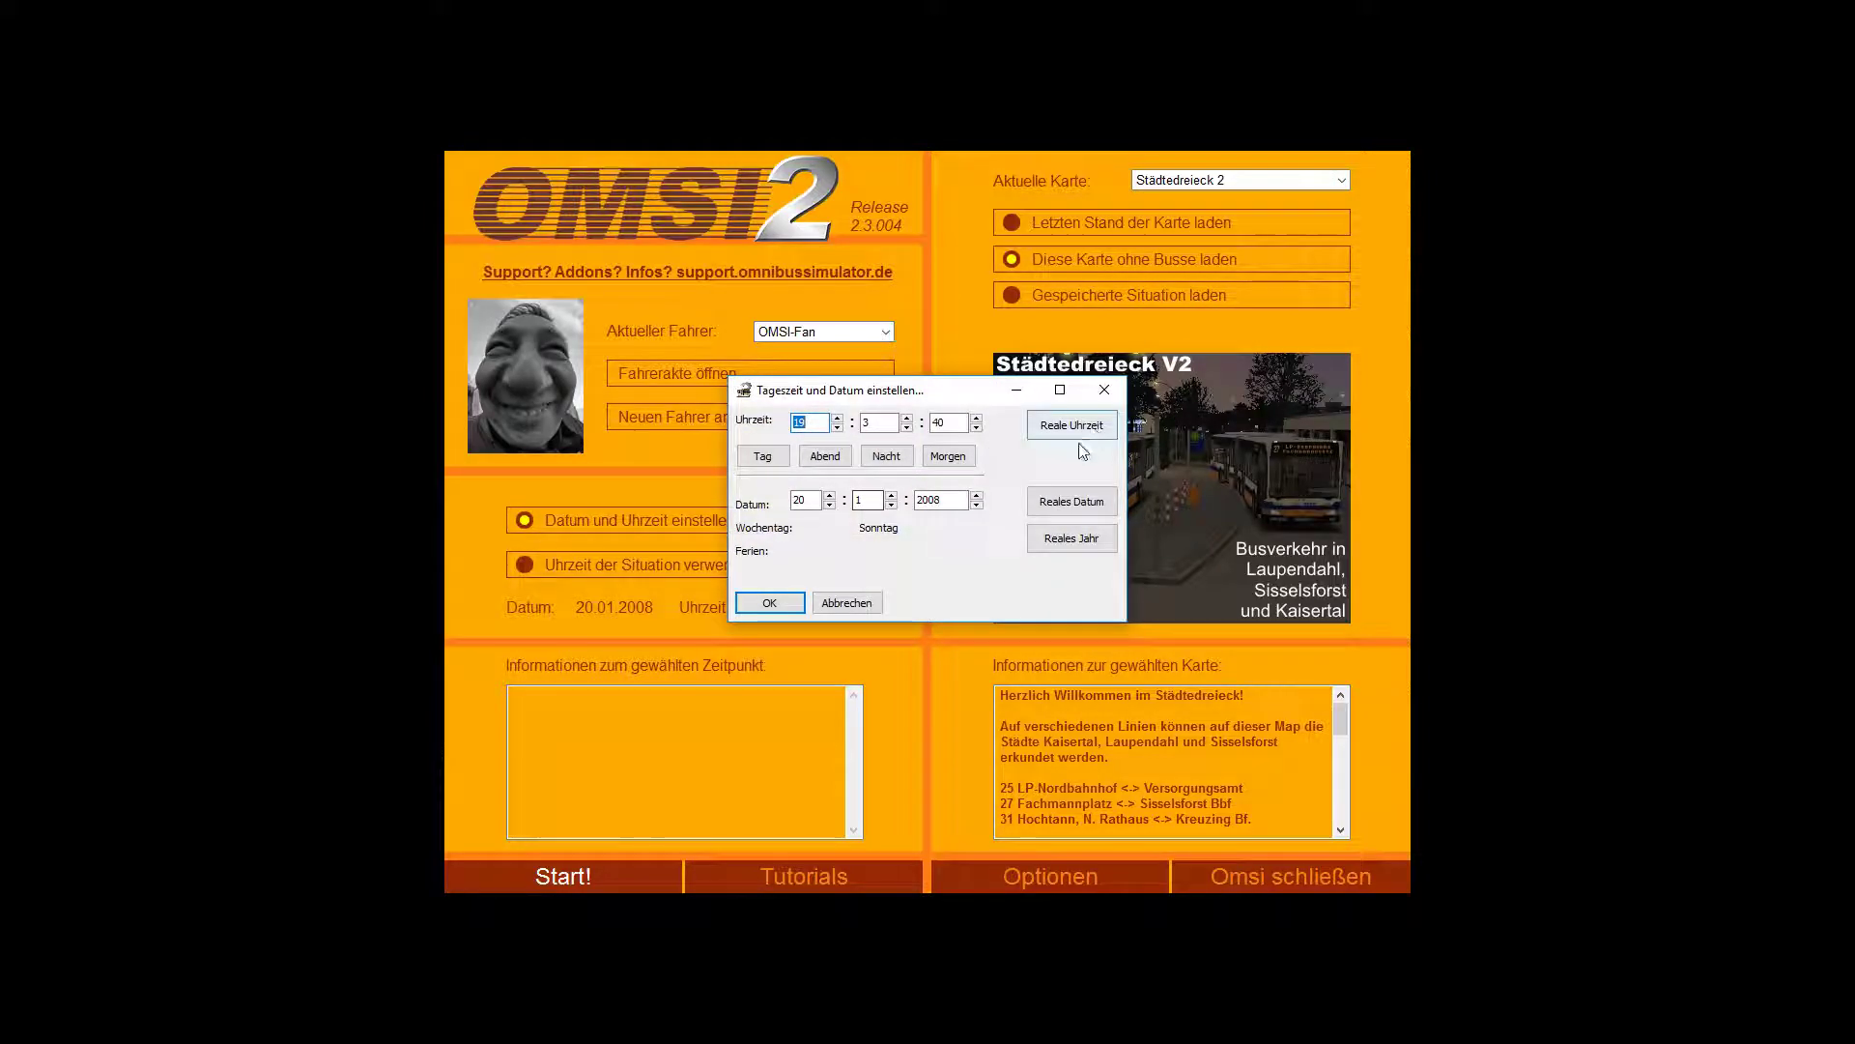
click(1050, 500)
click(1071, 539)
click(769, 602)
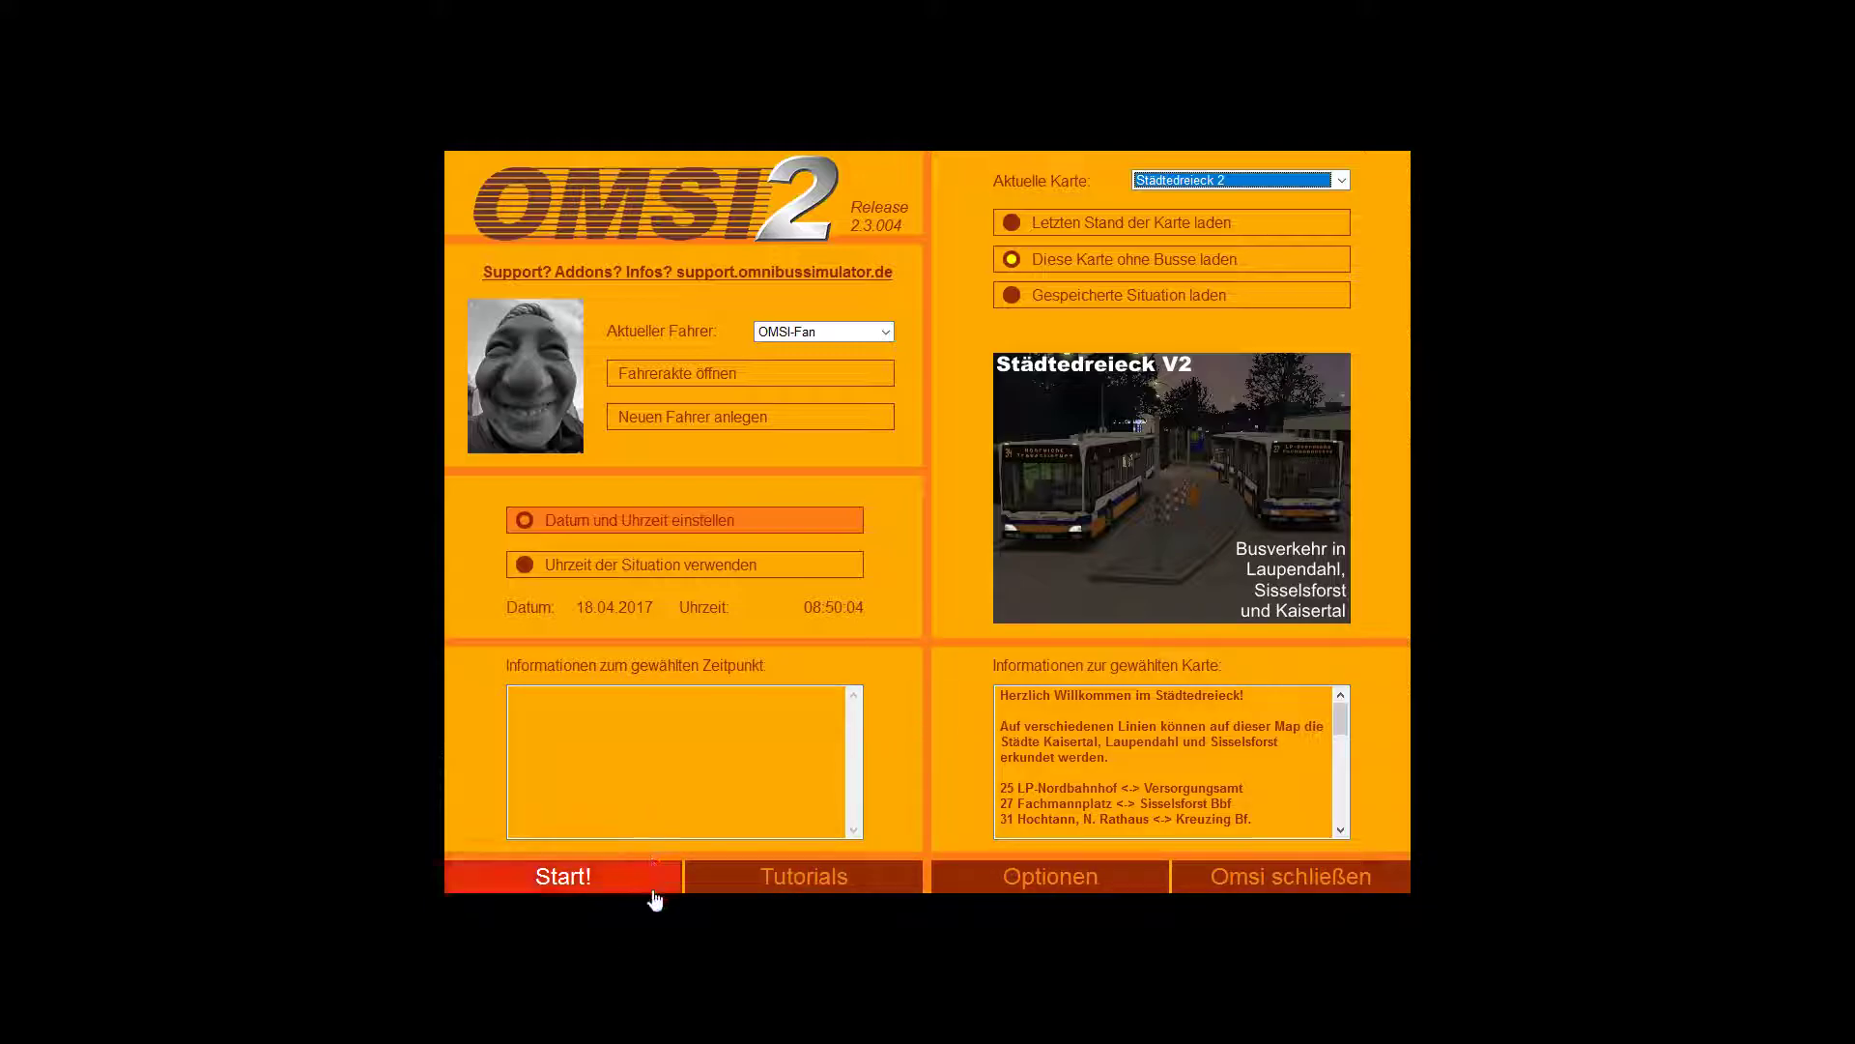
Check the advanced game options and close the options dialog without changing anything
click(1058, 875)
click(771, 268)
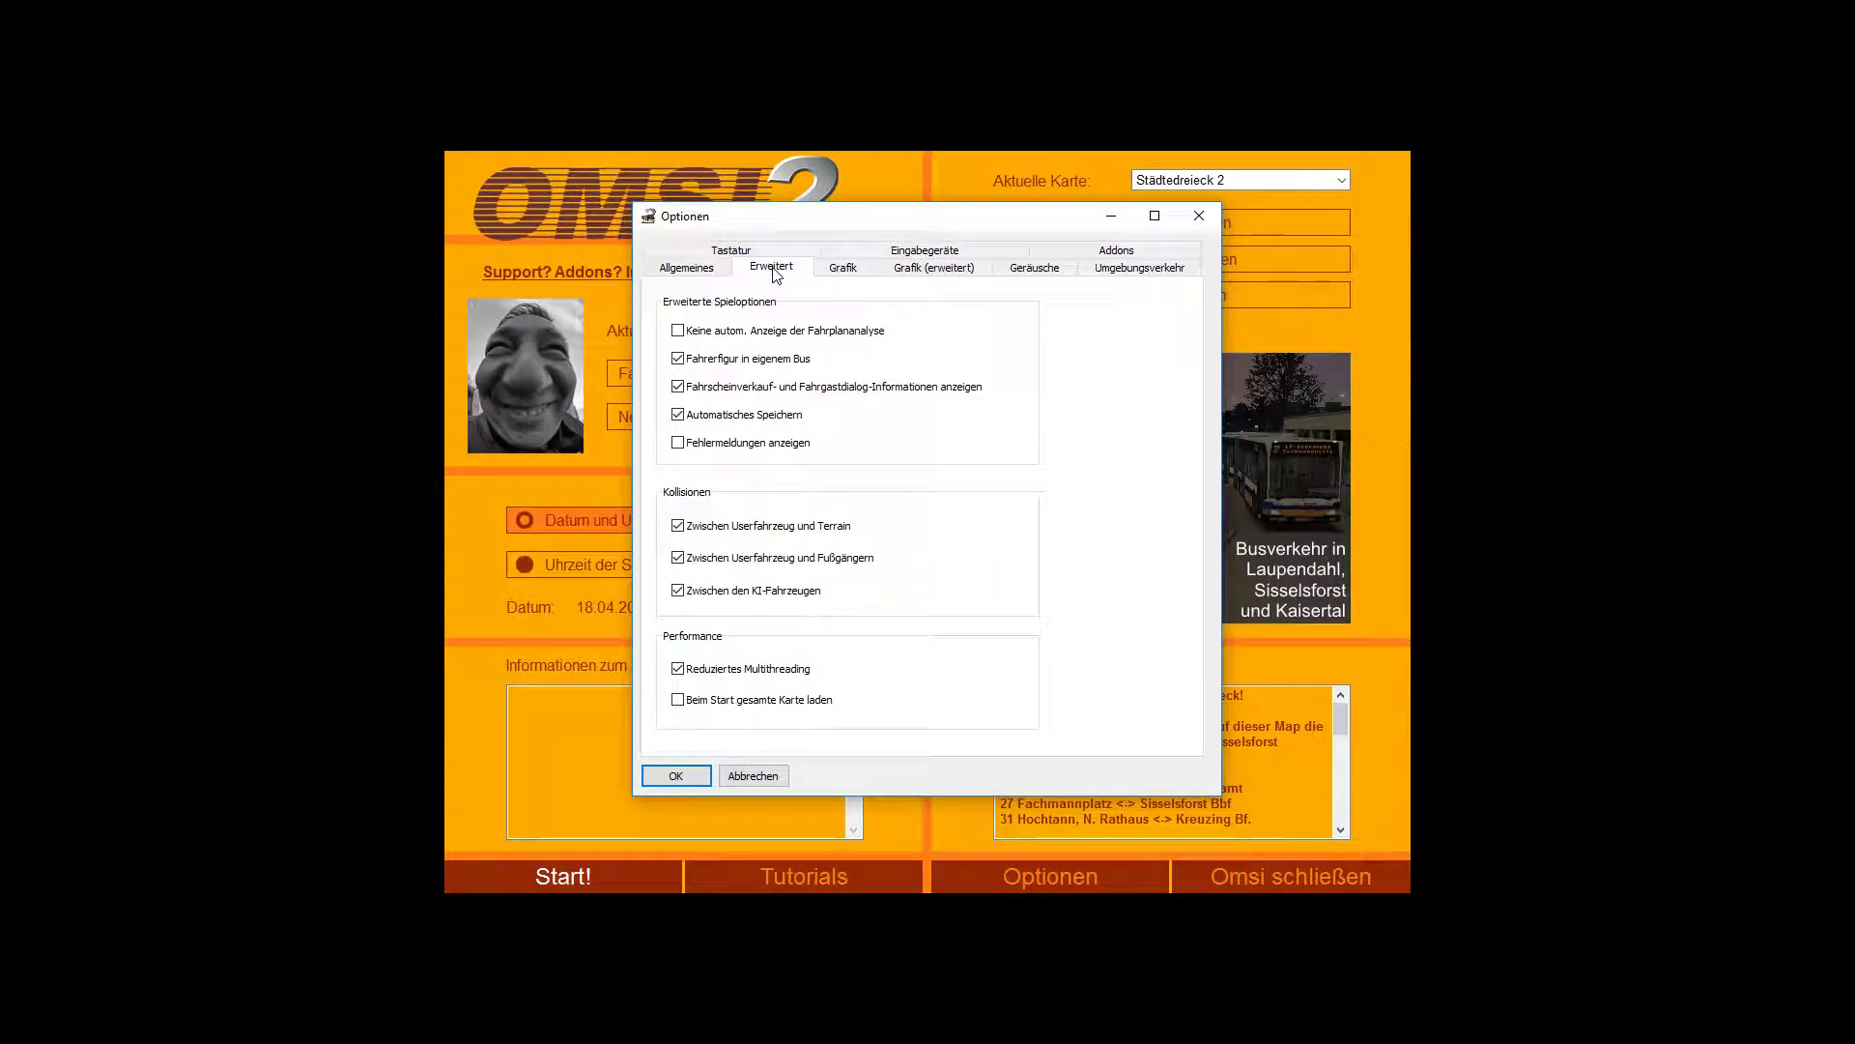
click(676, 775)
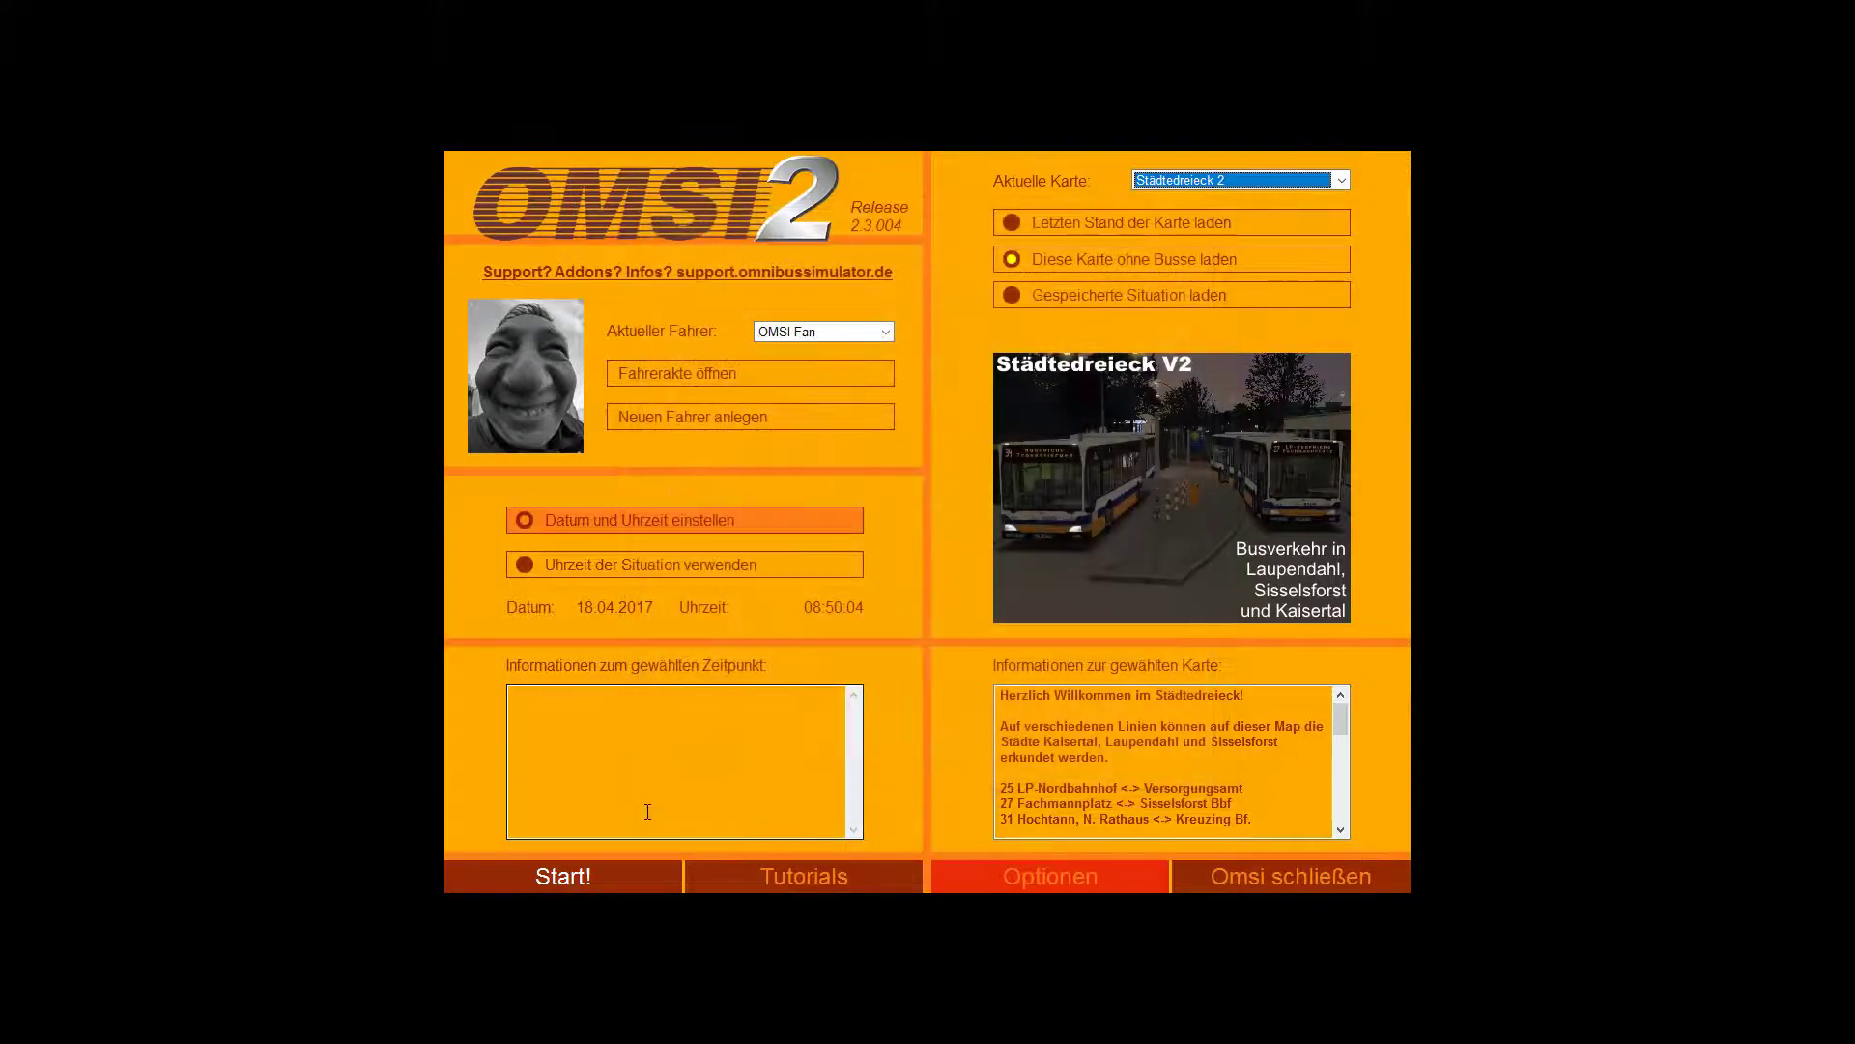
Start the Städtedreieck 2 map, browse its entry points and confirm the starting position
click(659, 870)
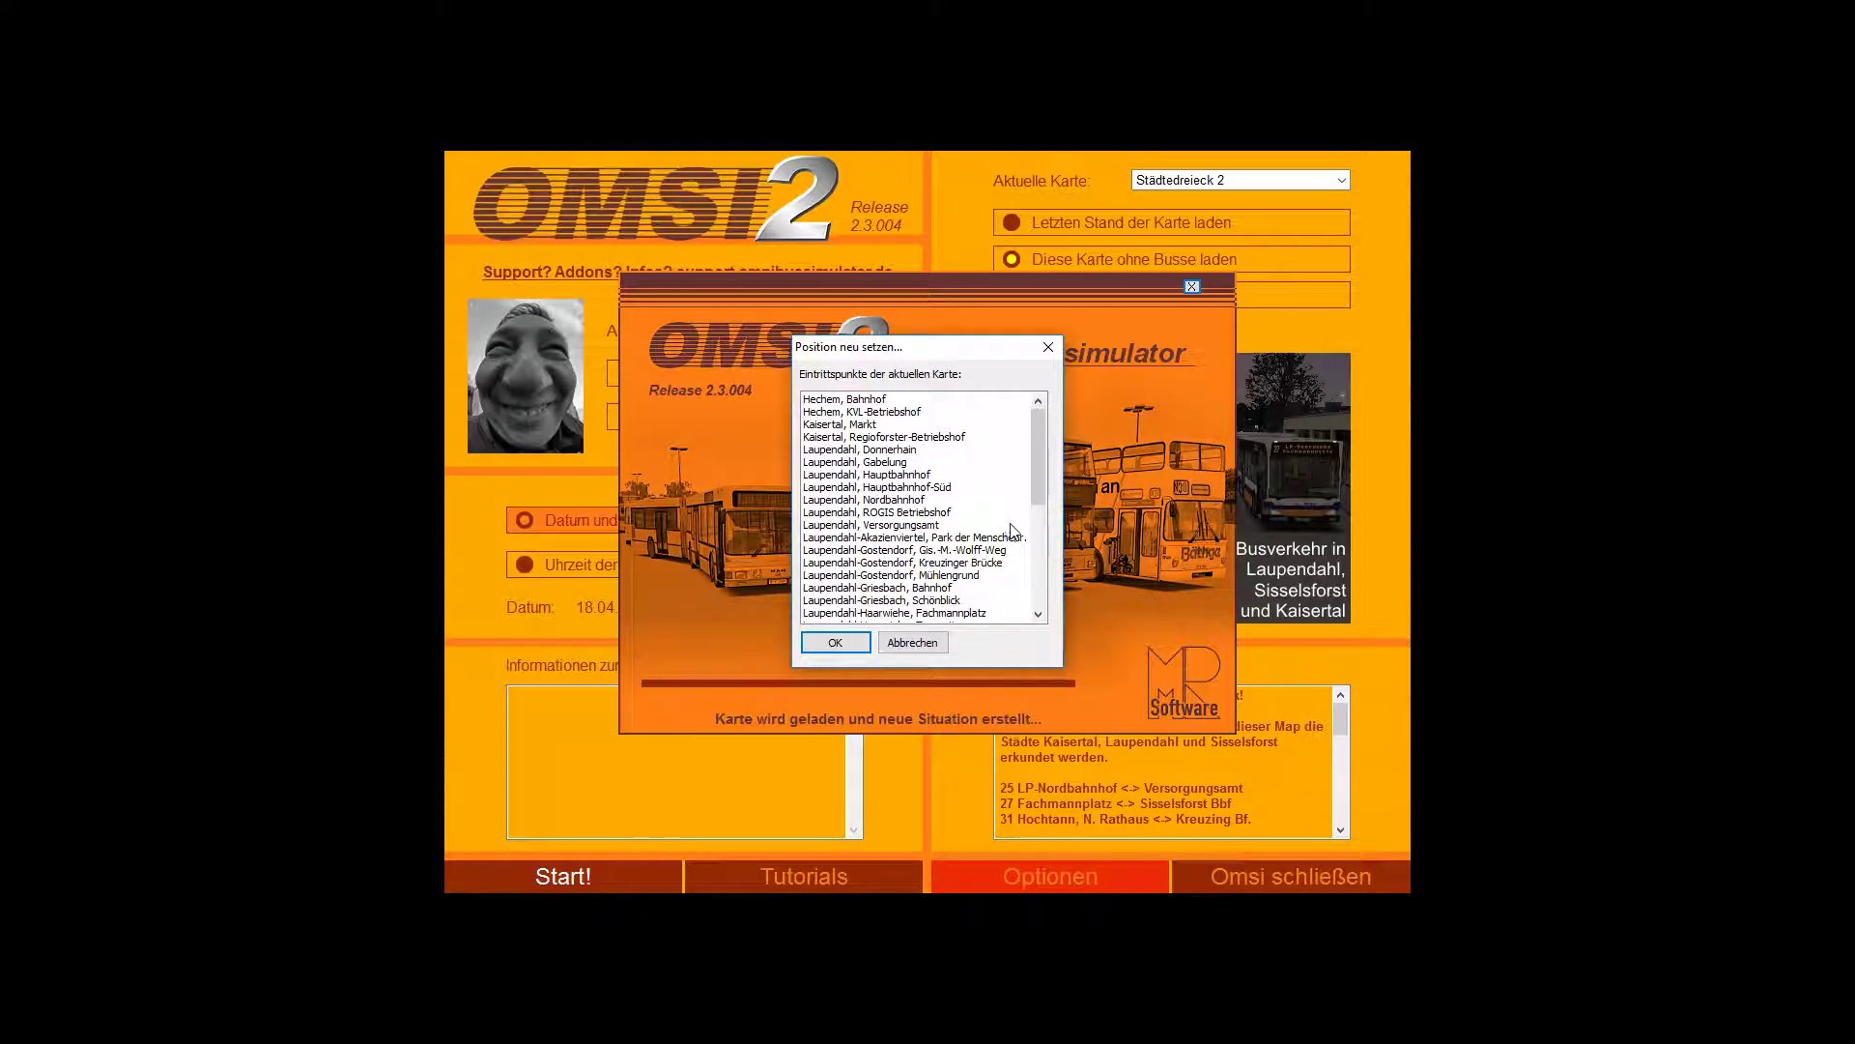
scroll(803, 580, down, 5)
click(823, 645)
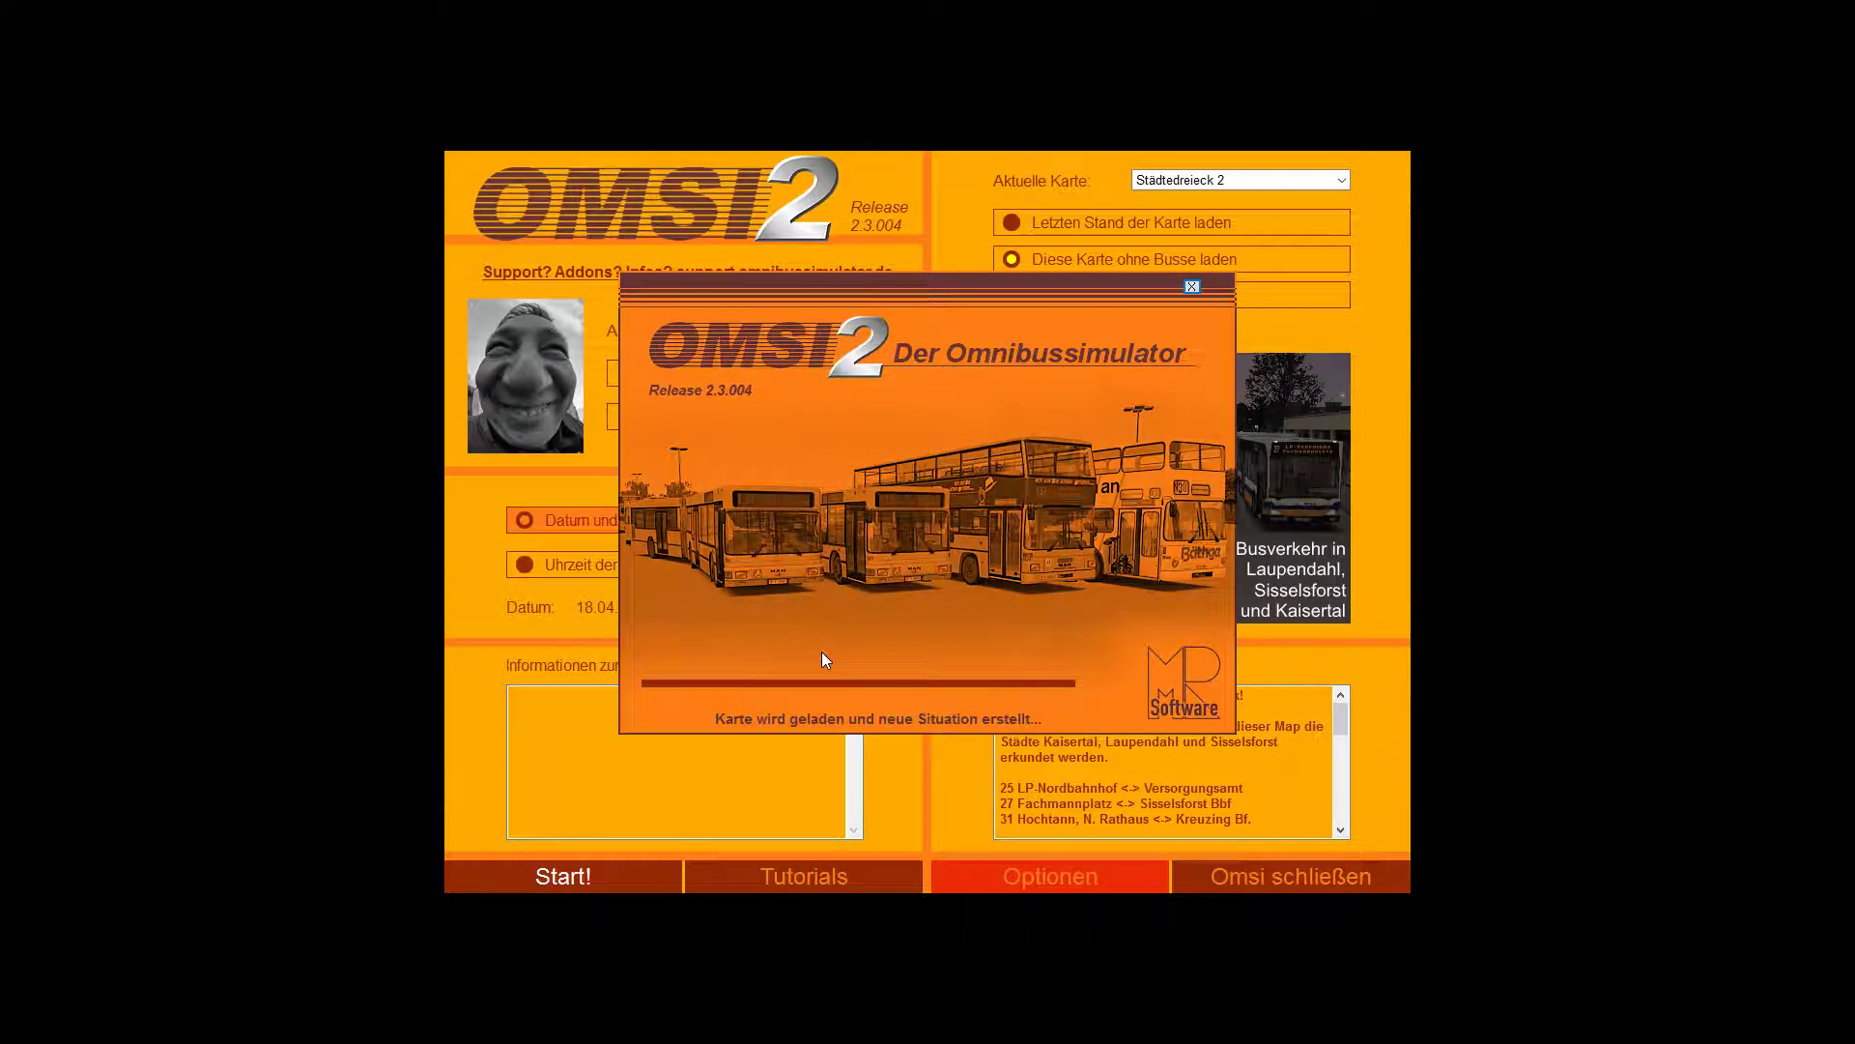